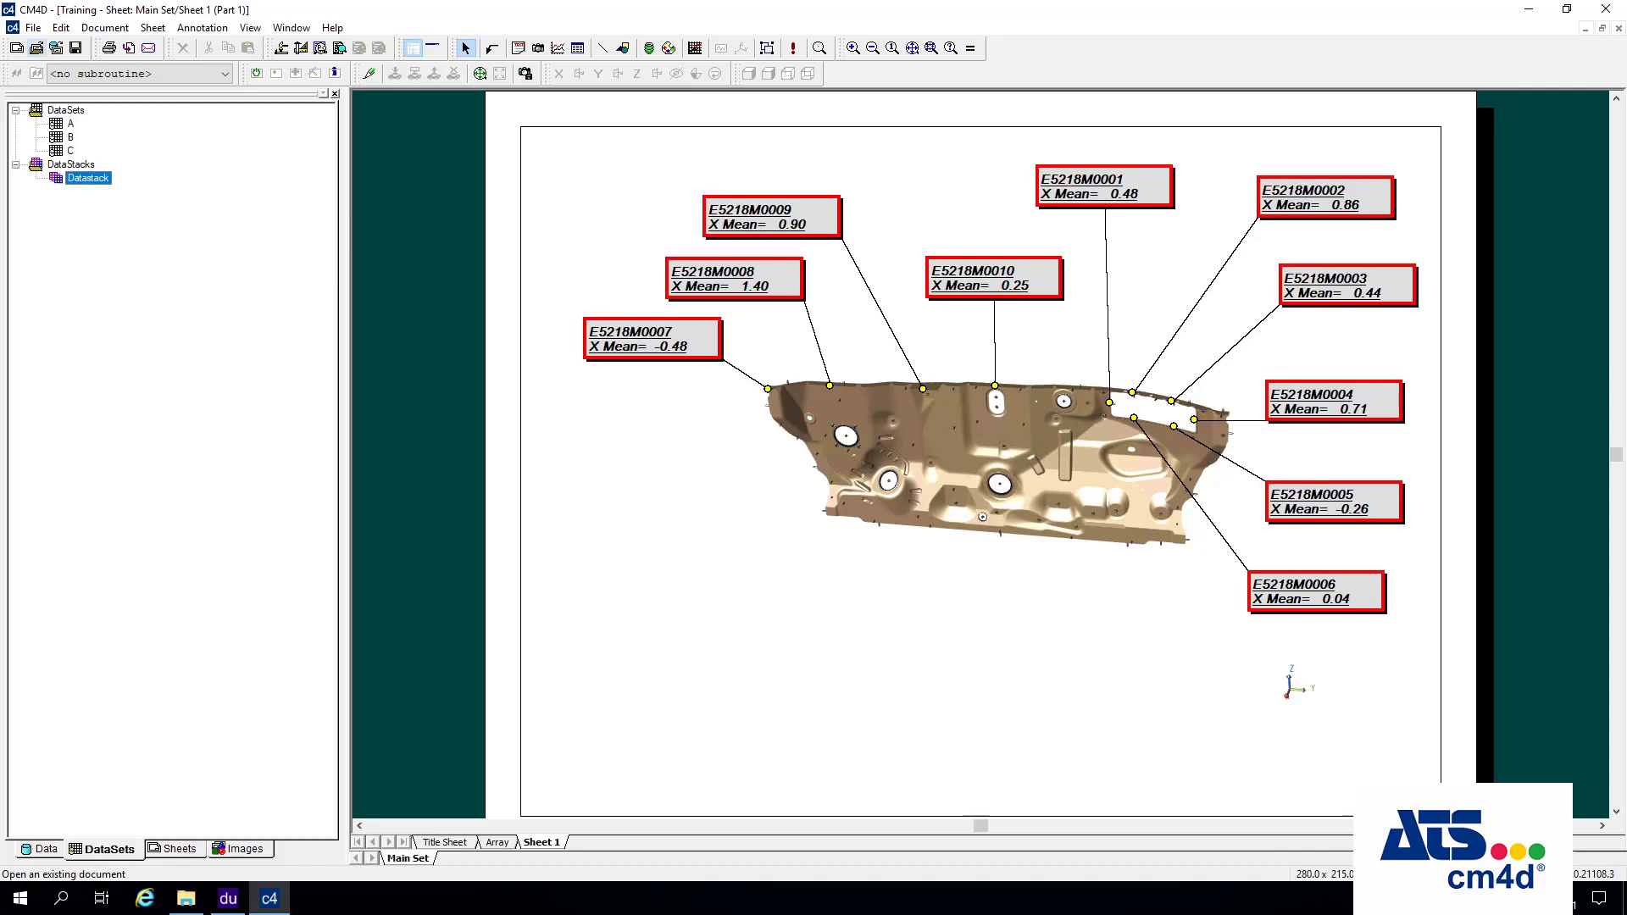
Rename Sheet 1 in the Main Set as "Text Boxes".
click(743, 221)
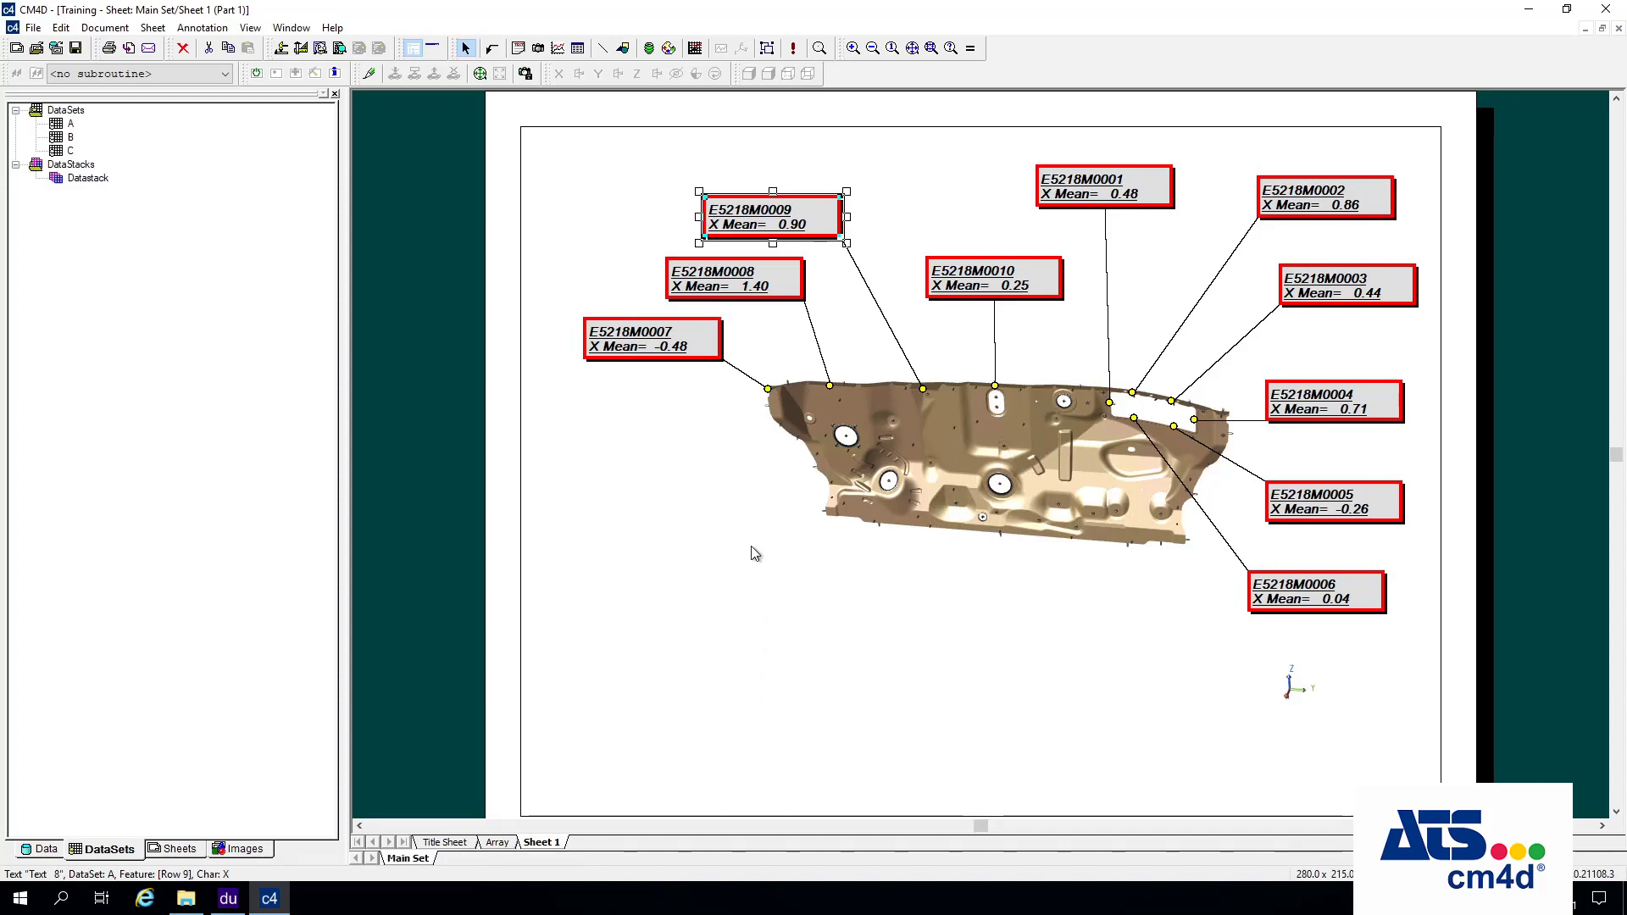
click(182, 849)
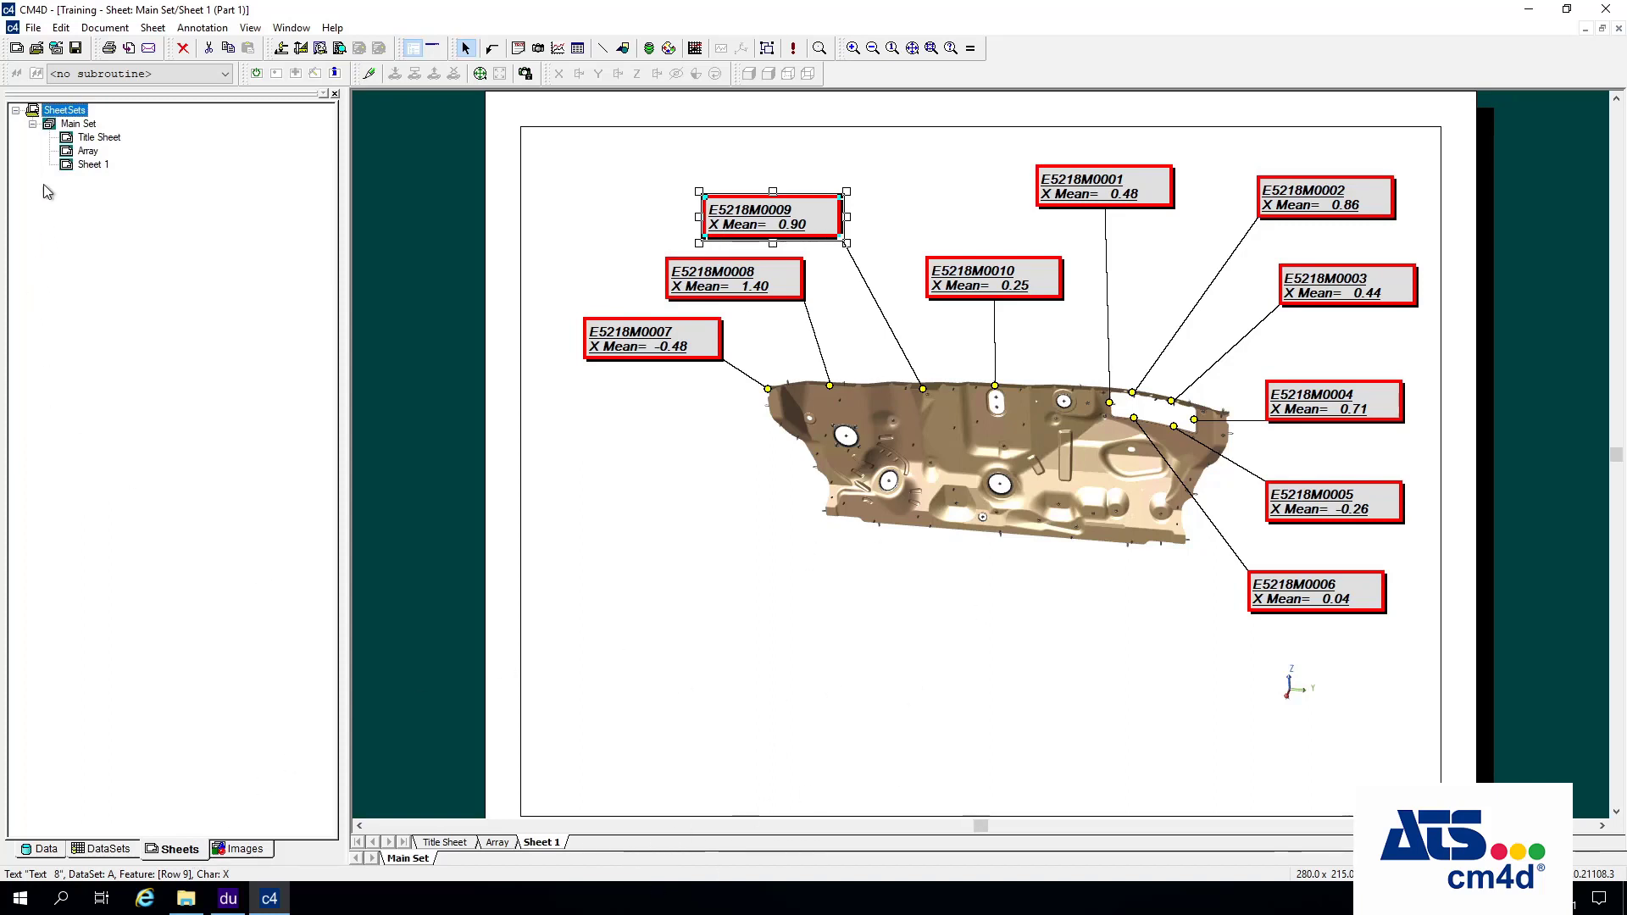
click(78, 124)
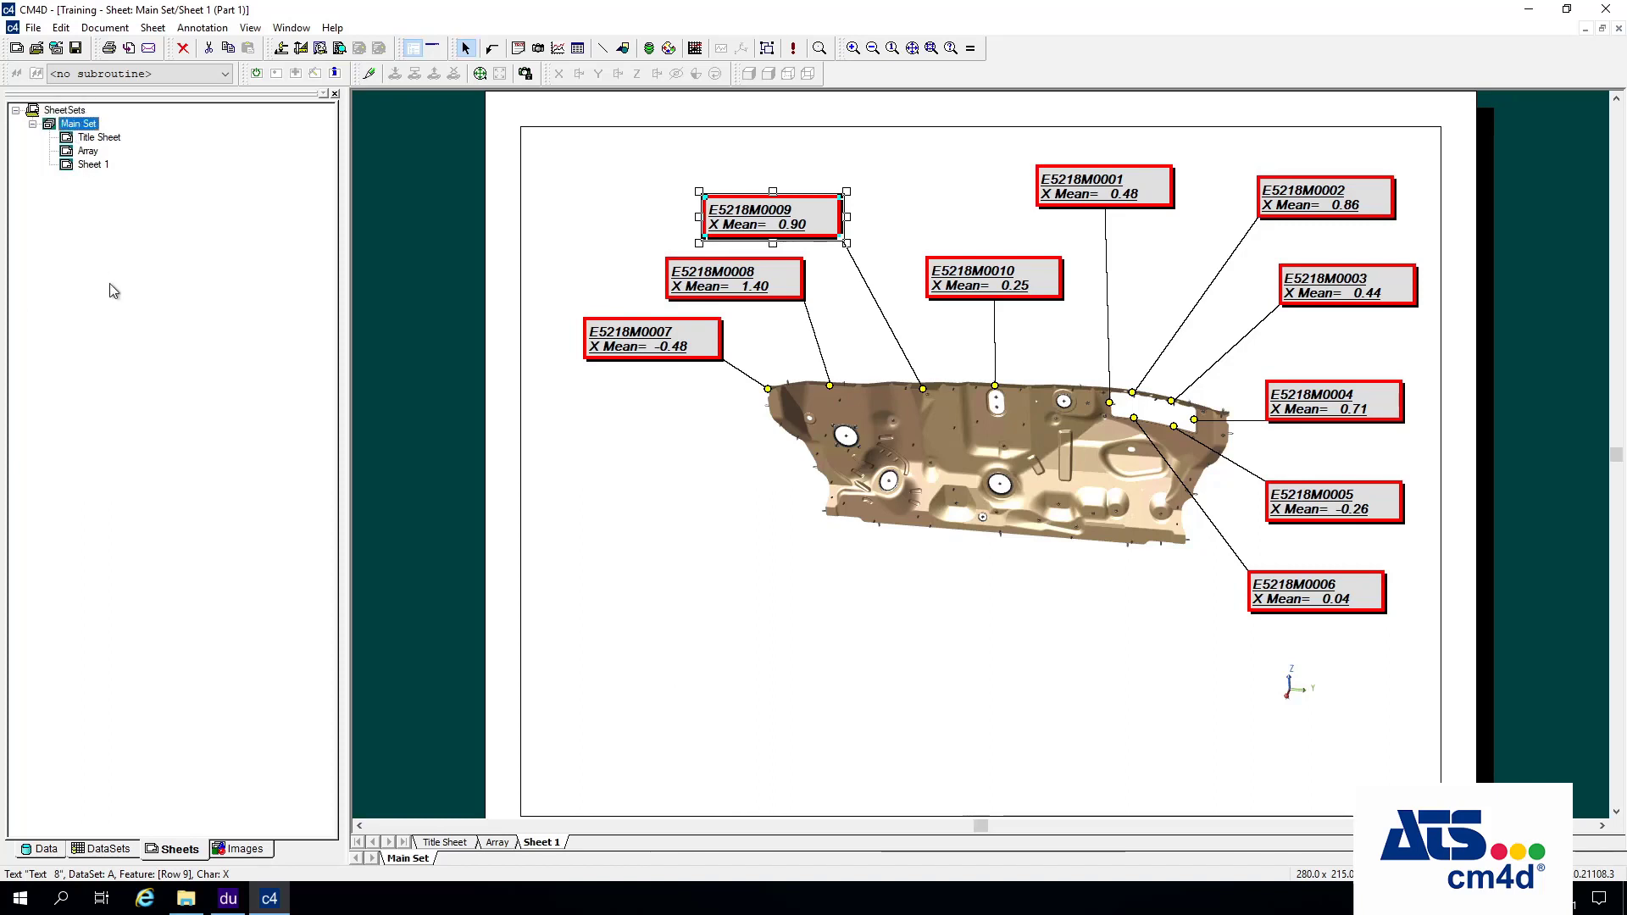
click(88, 165)
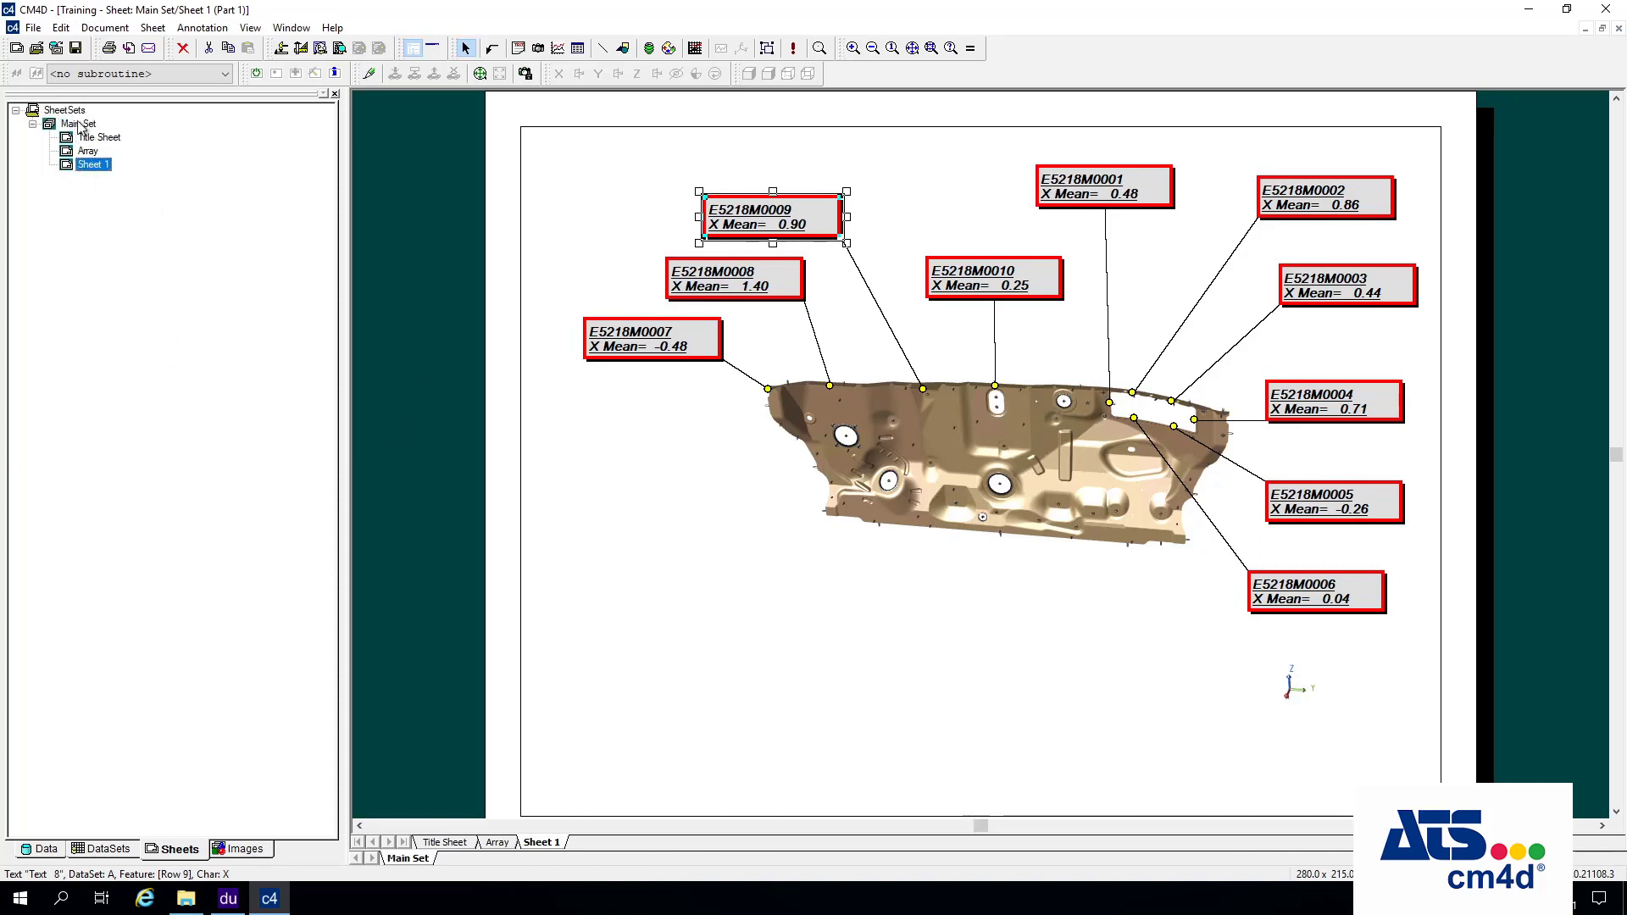
double_click(89, 164)
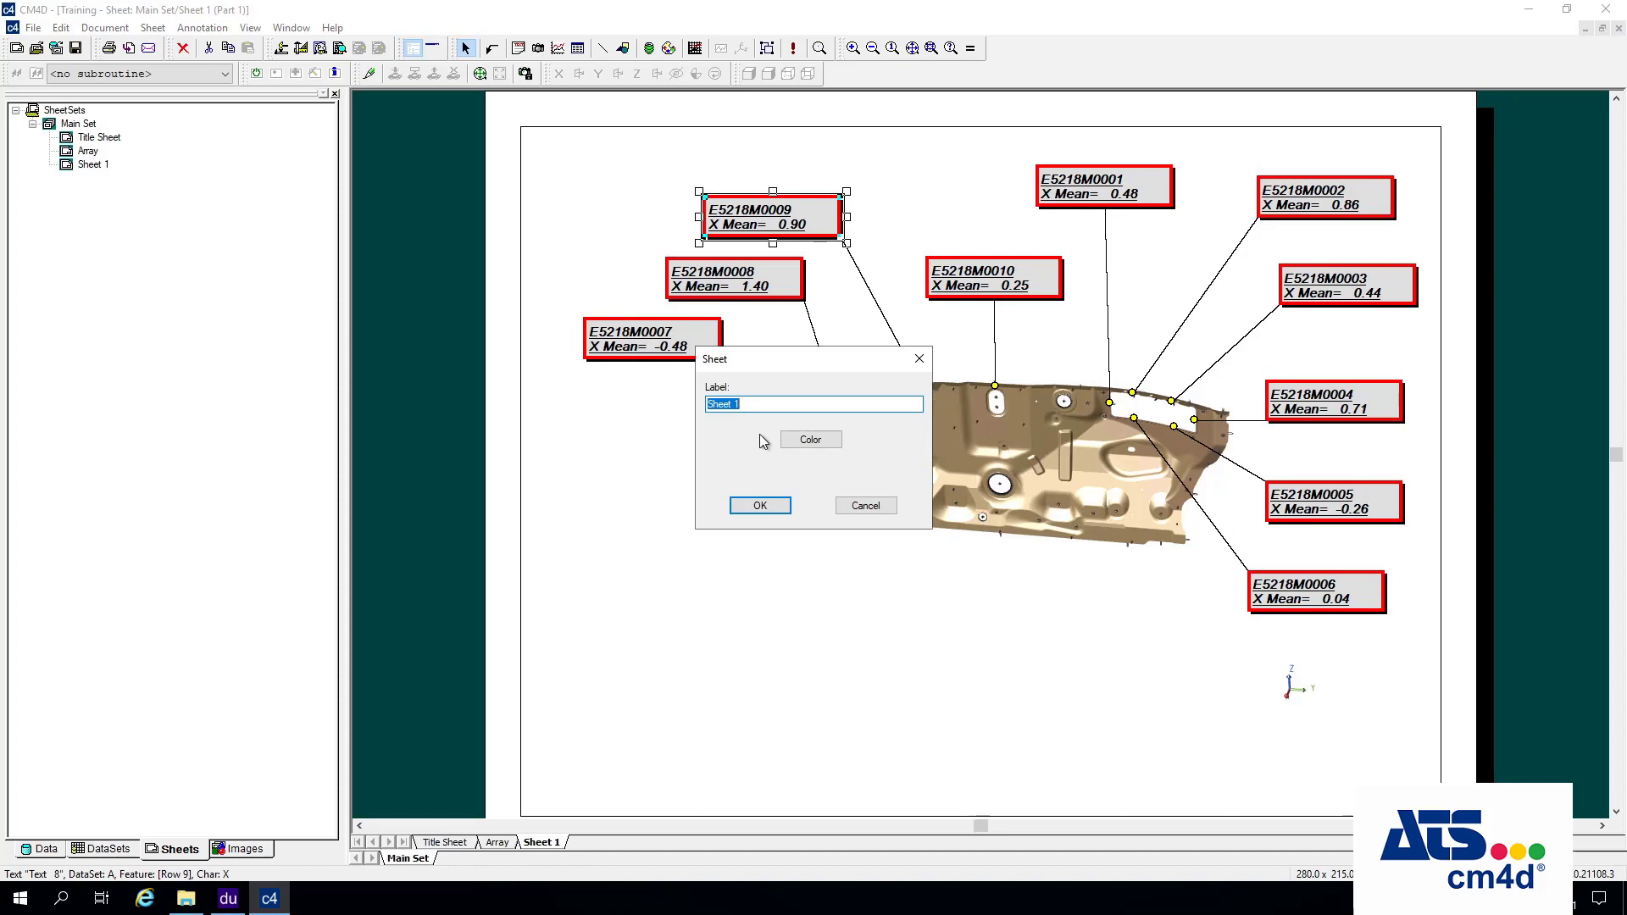
text(Text Boxes)
click(757, 508)
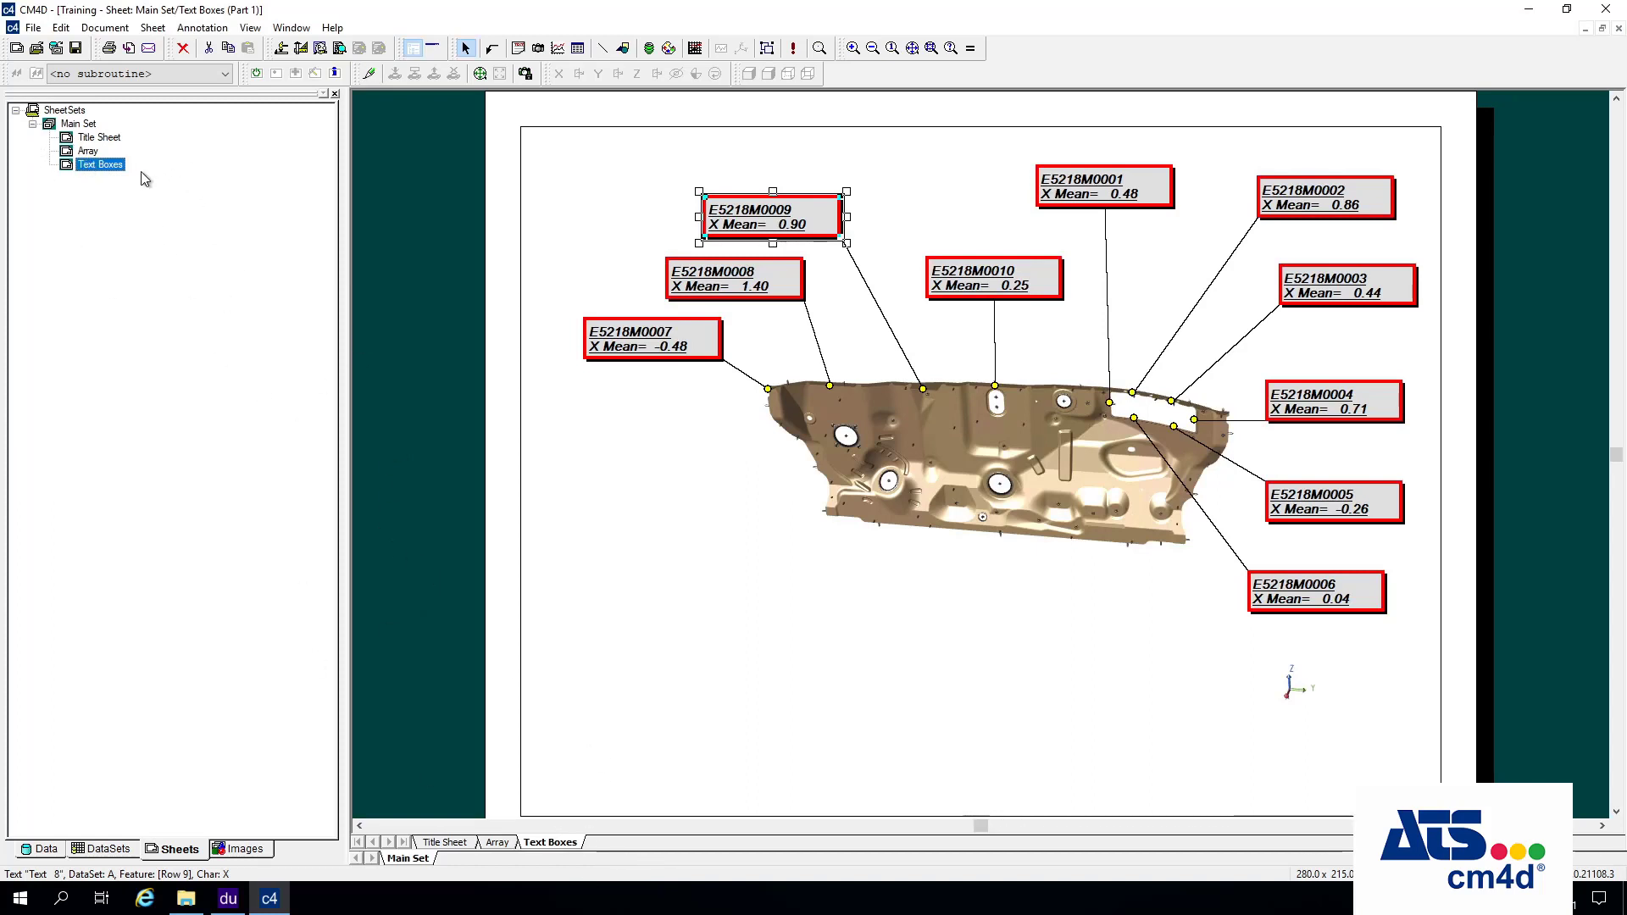
Add a new sheet labelled "Chart Annotations" to the Main Set and display it.
click(80, 124)
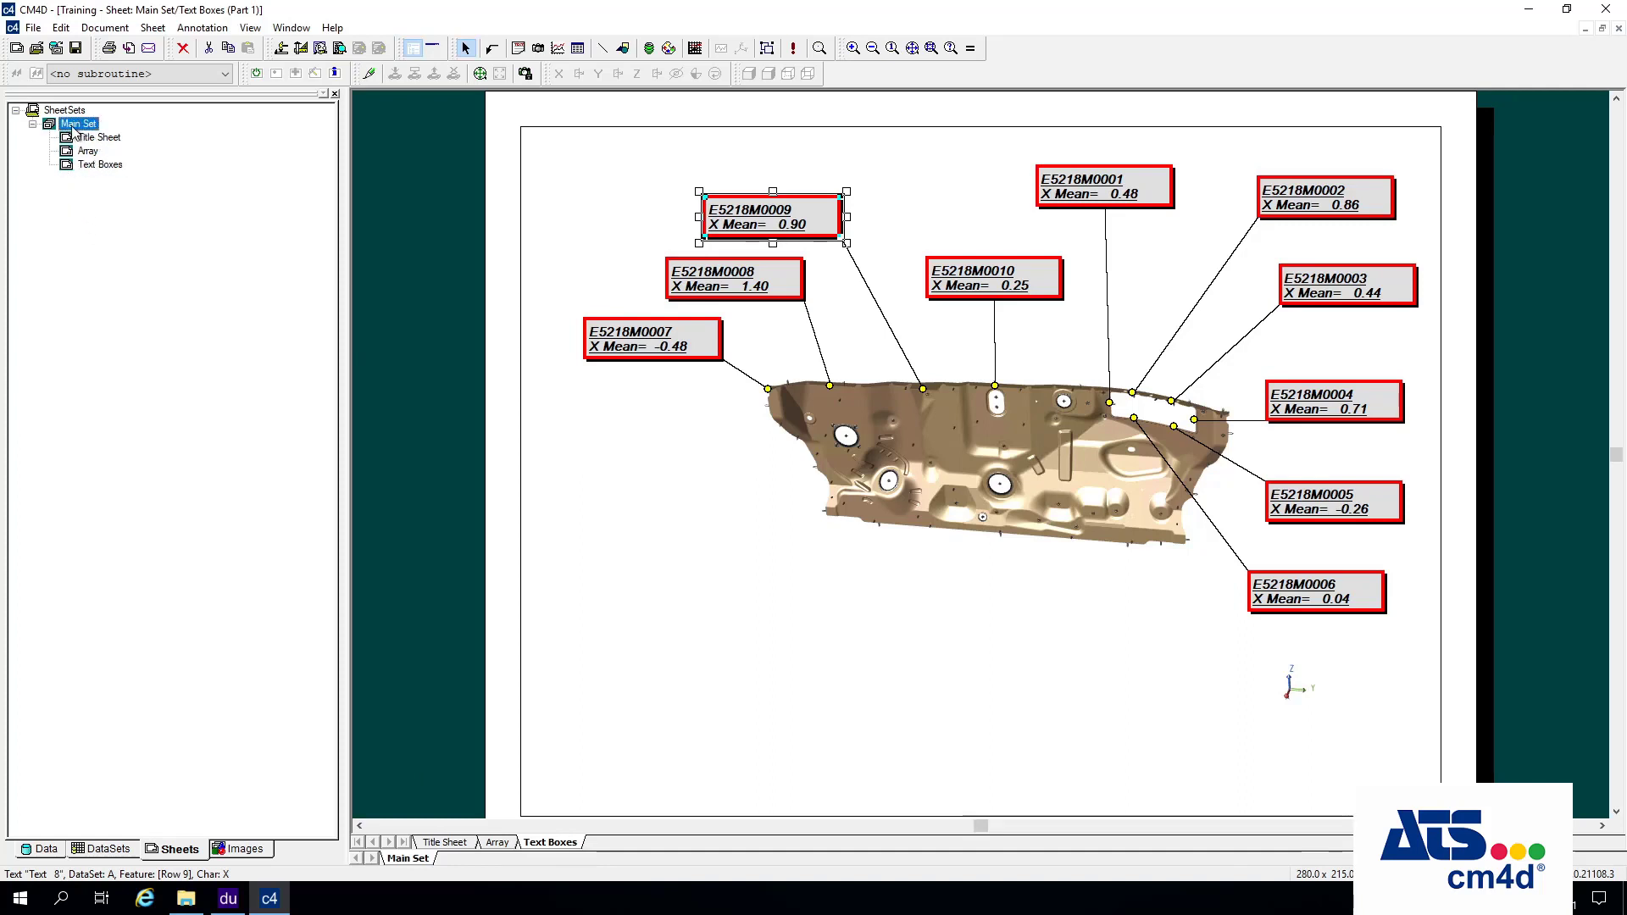
right_click(73, 127)
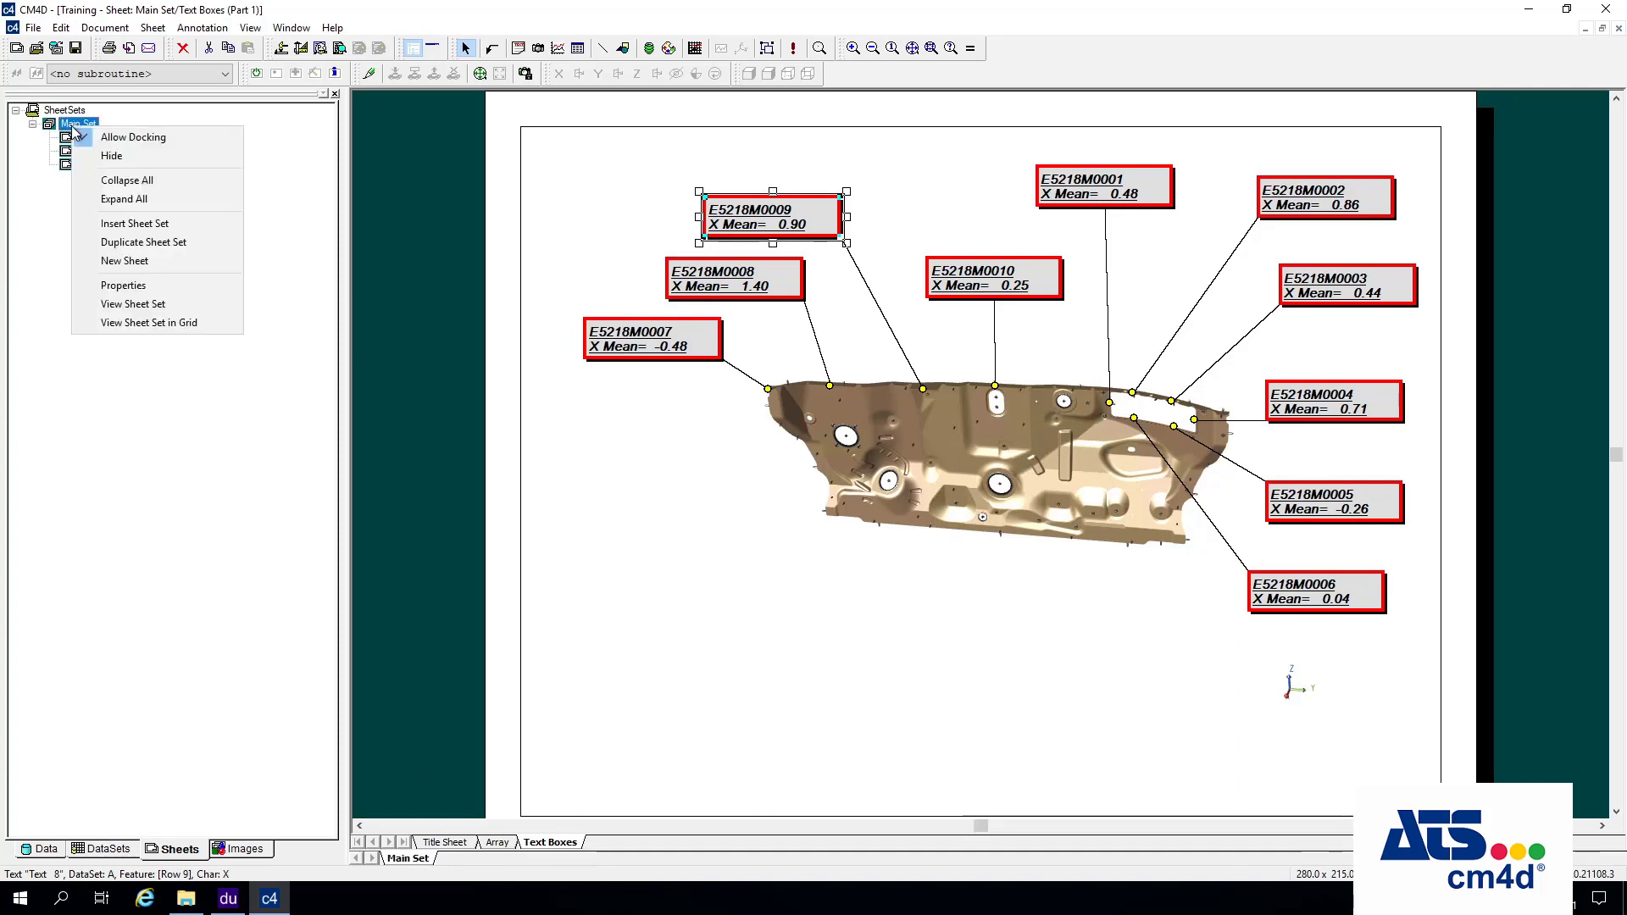
click(125, 261)
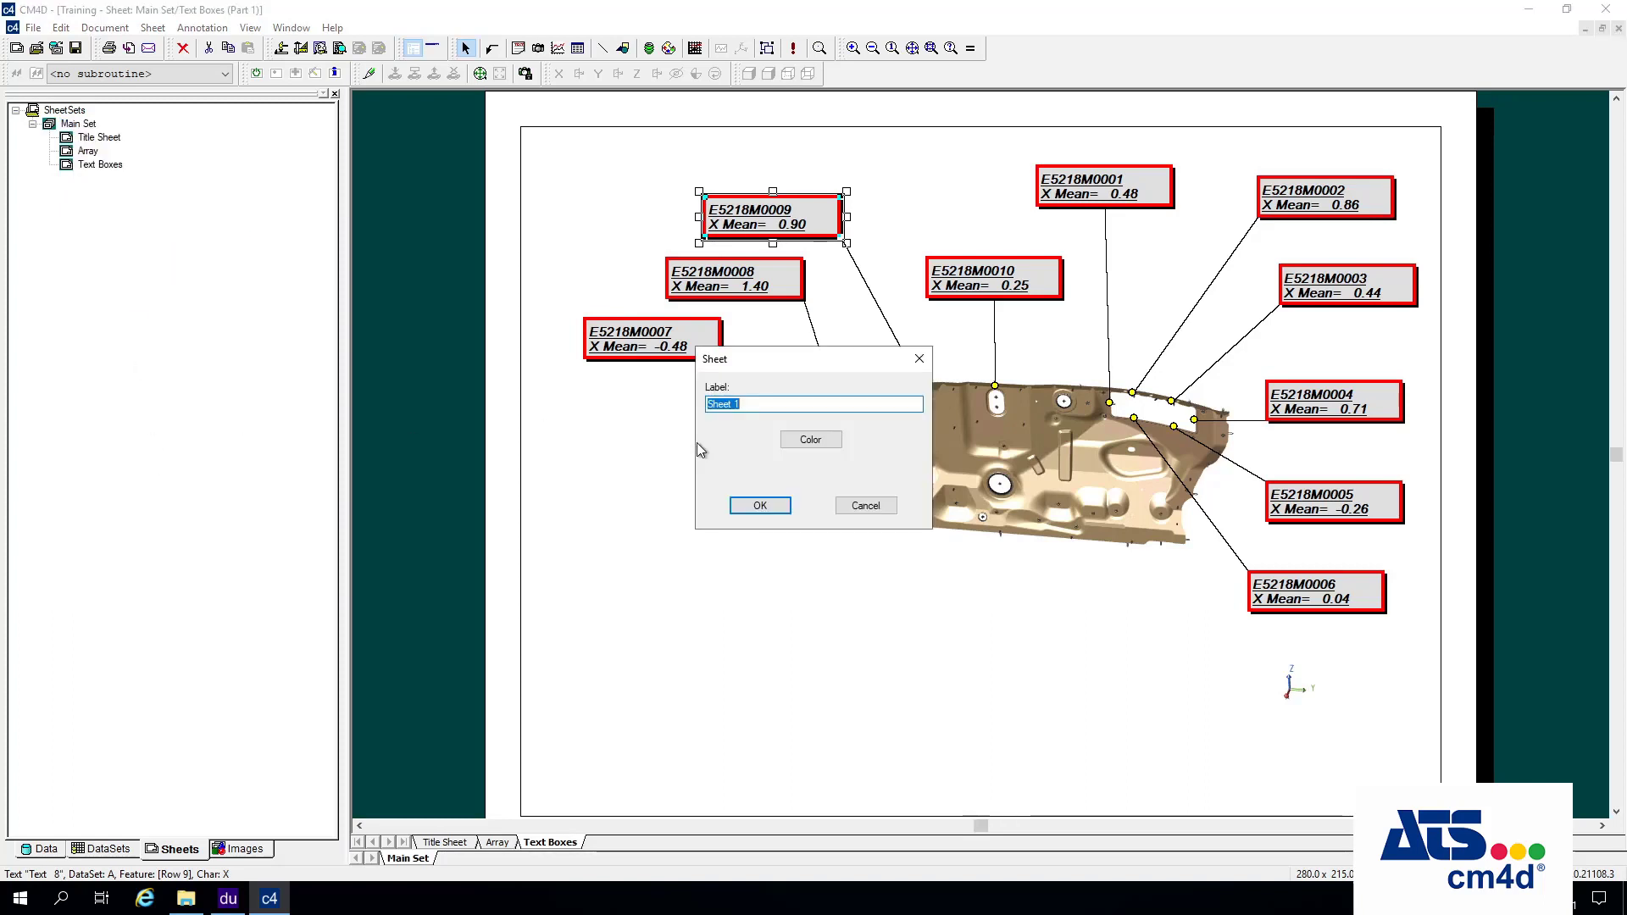
text(Chart Annotations)
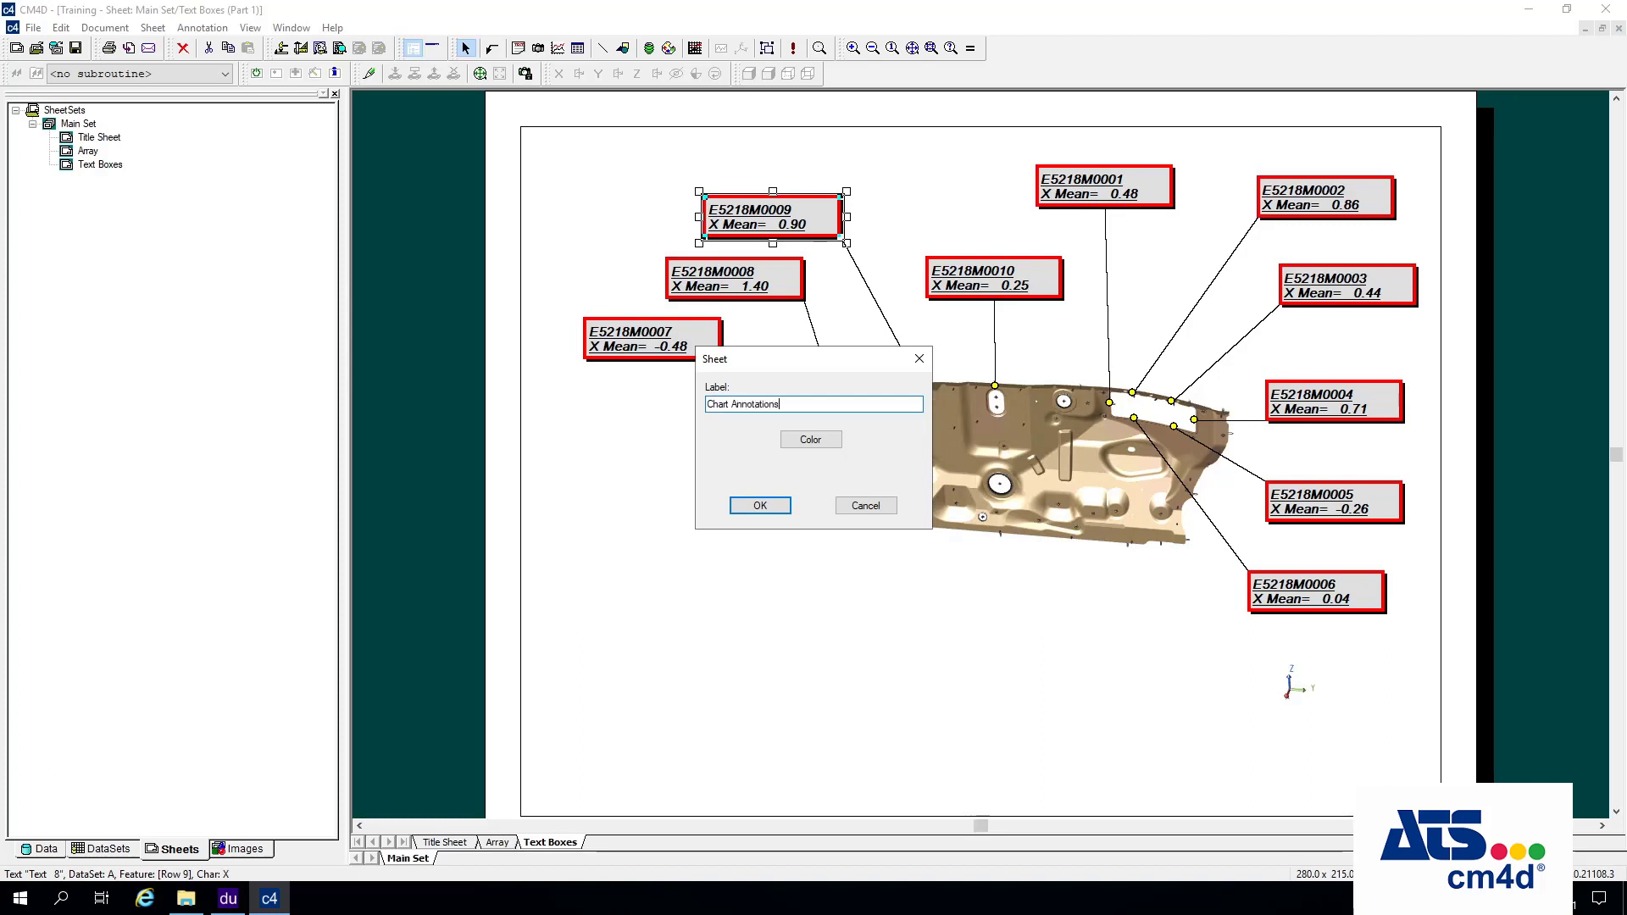
click(762, 506)
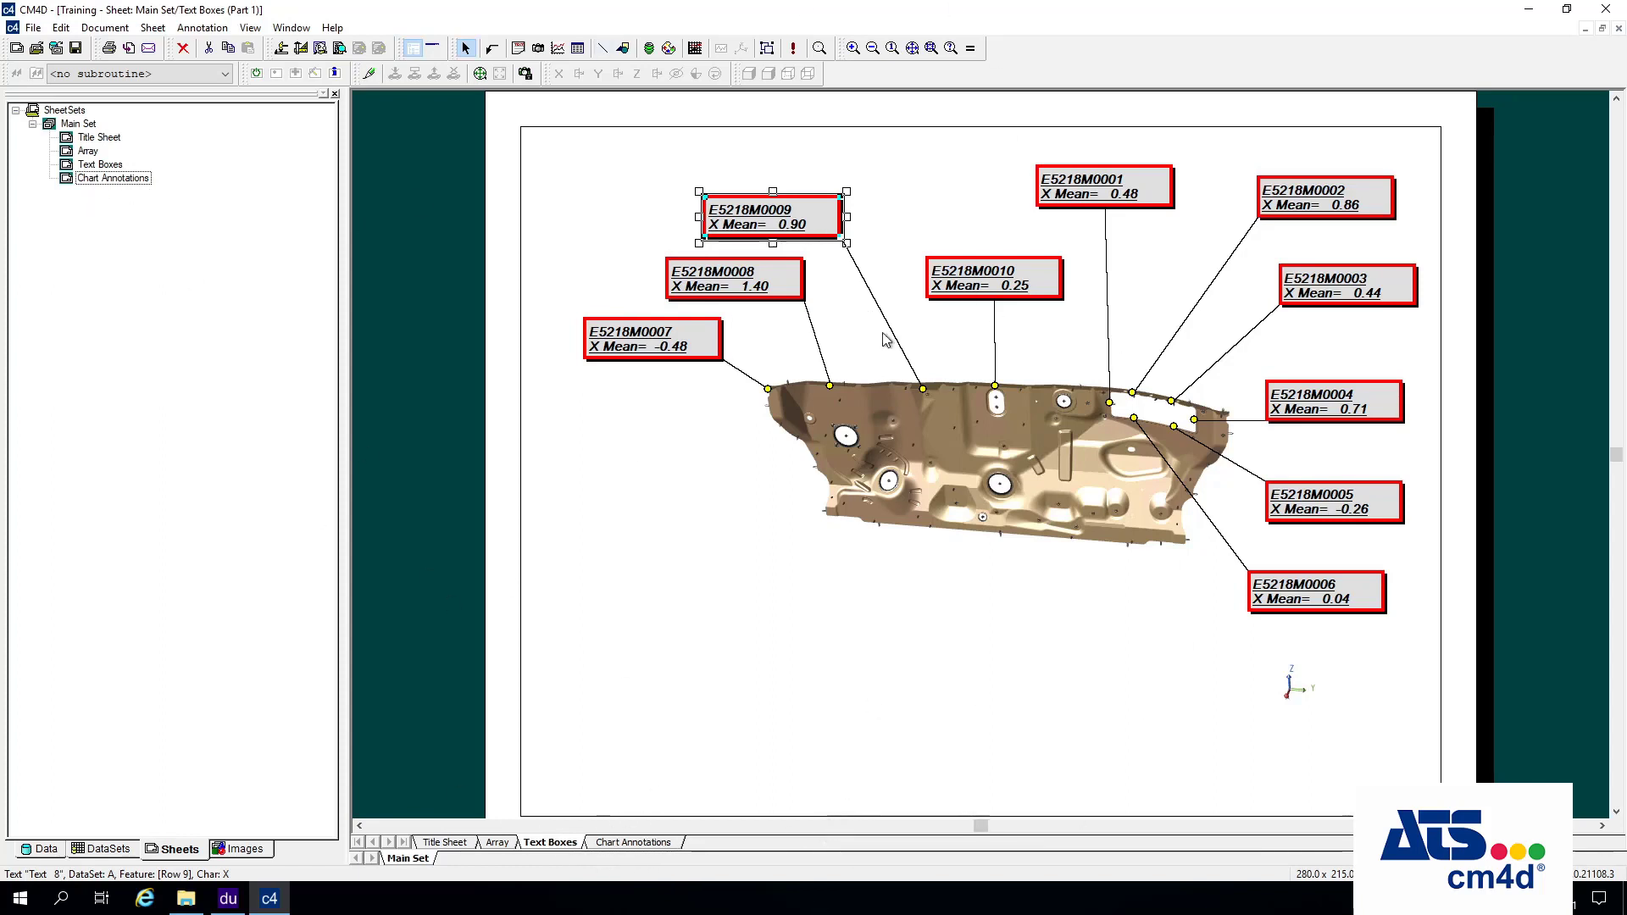
click(629, 844)
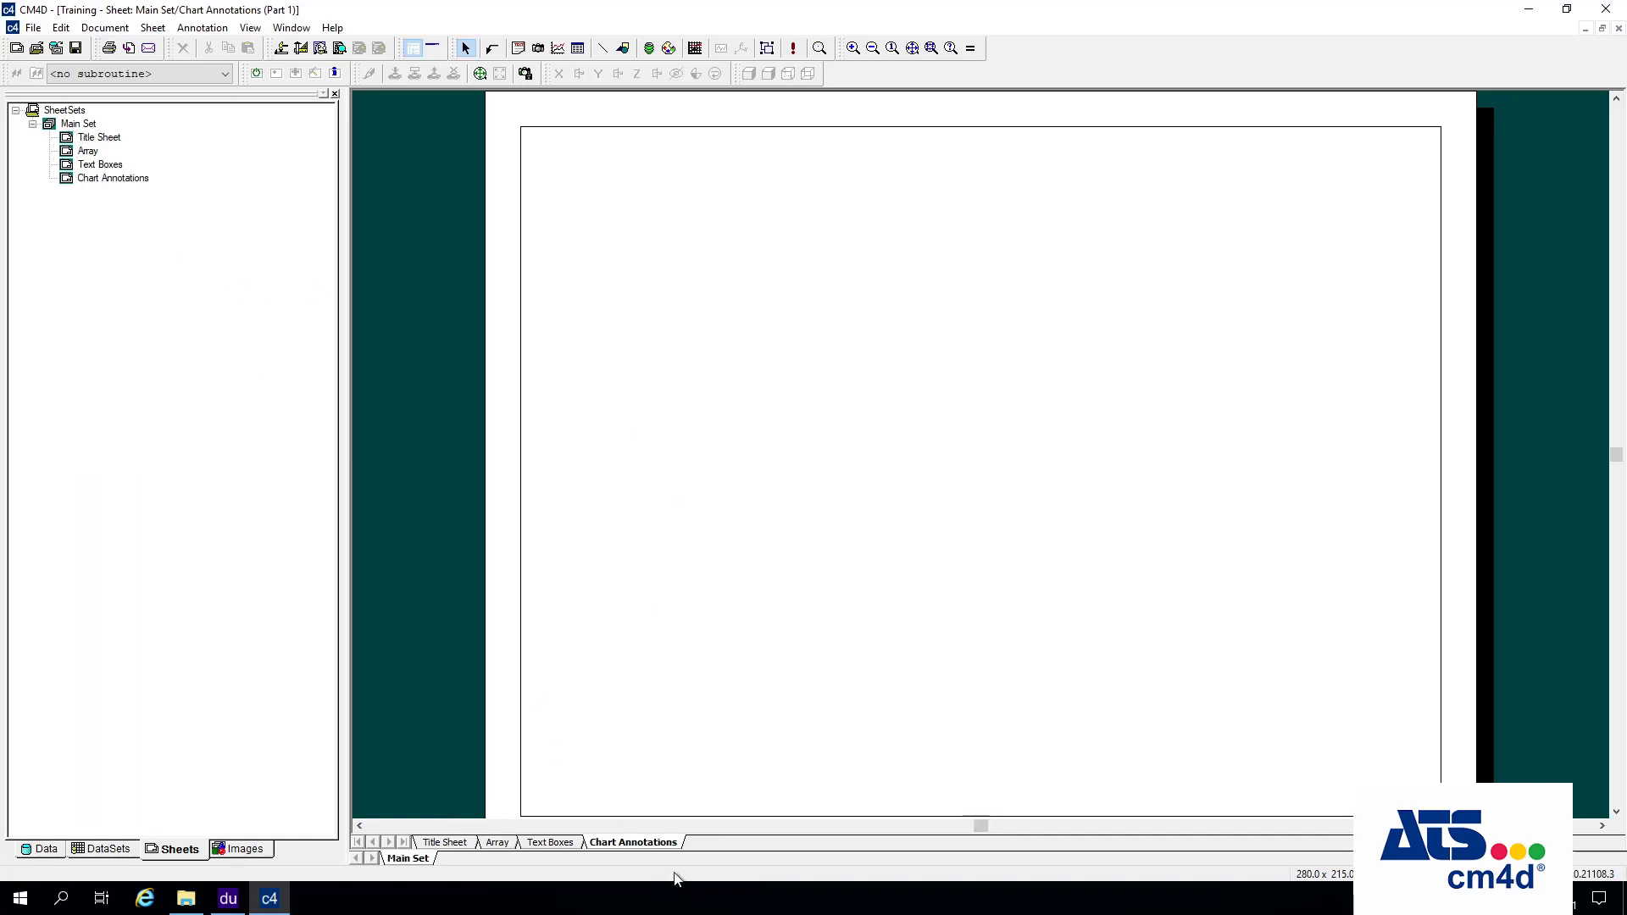
View the Array and Text Boxes sheets in turn, returning to the Chart Annotations sheet.
click(498, 843)
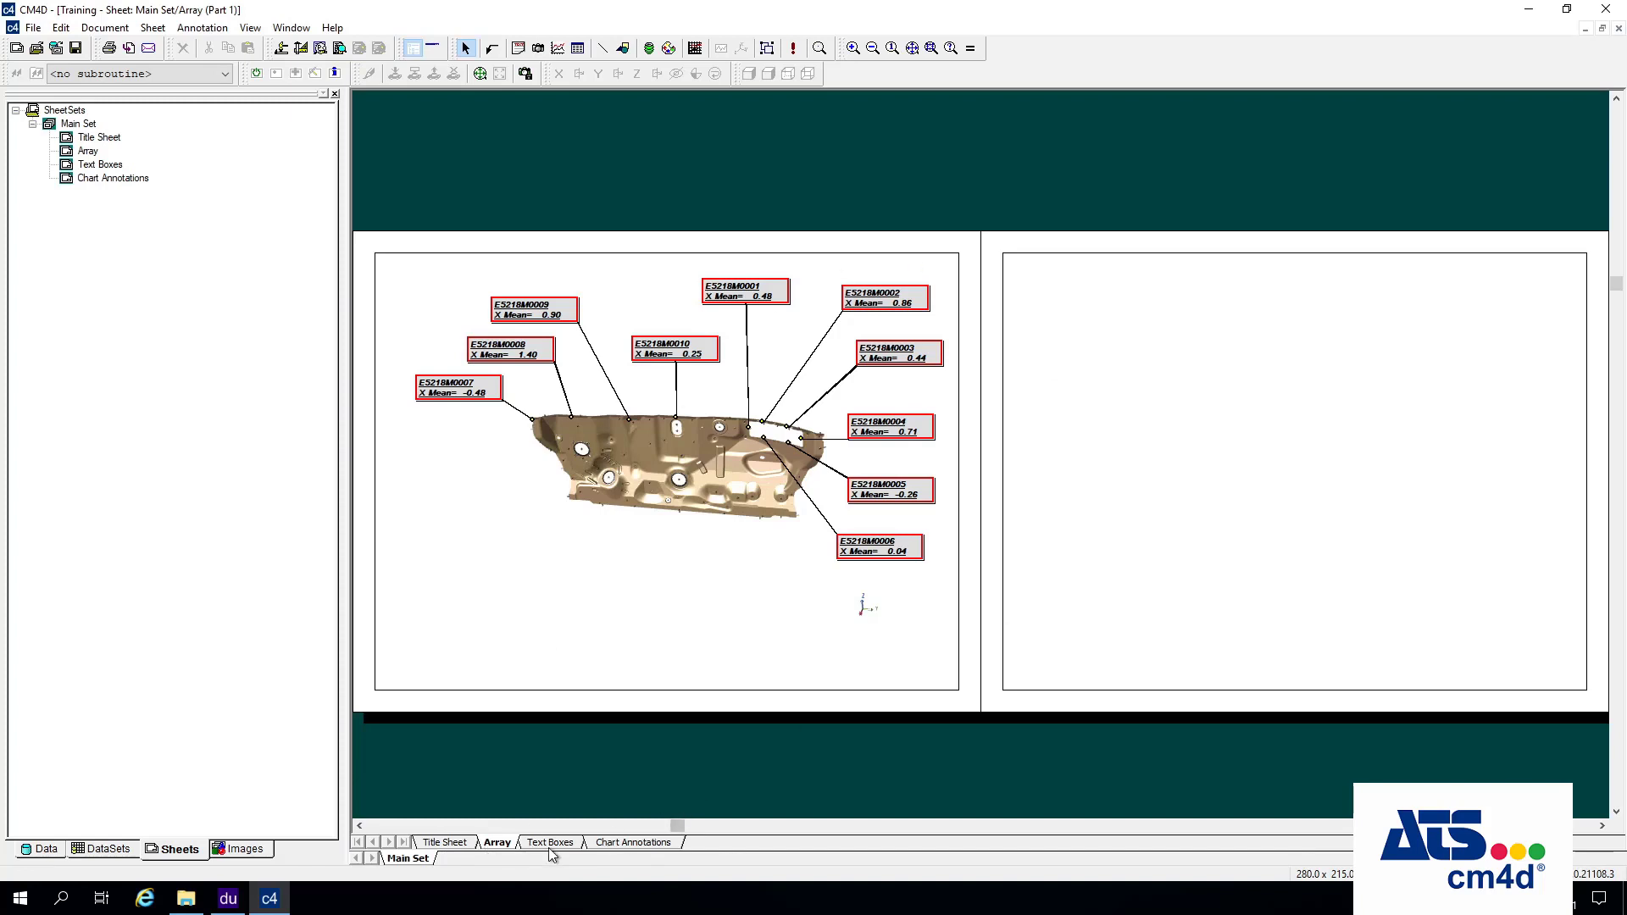
click(622, 844)
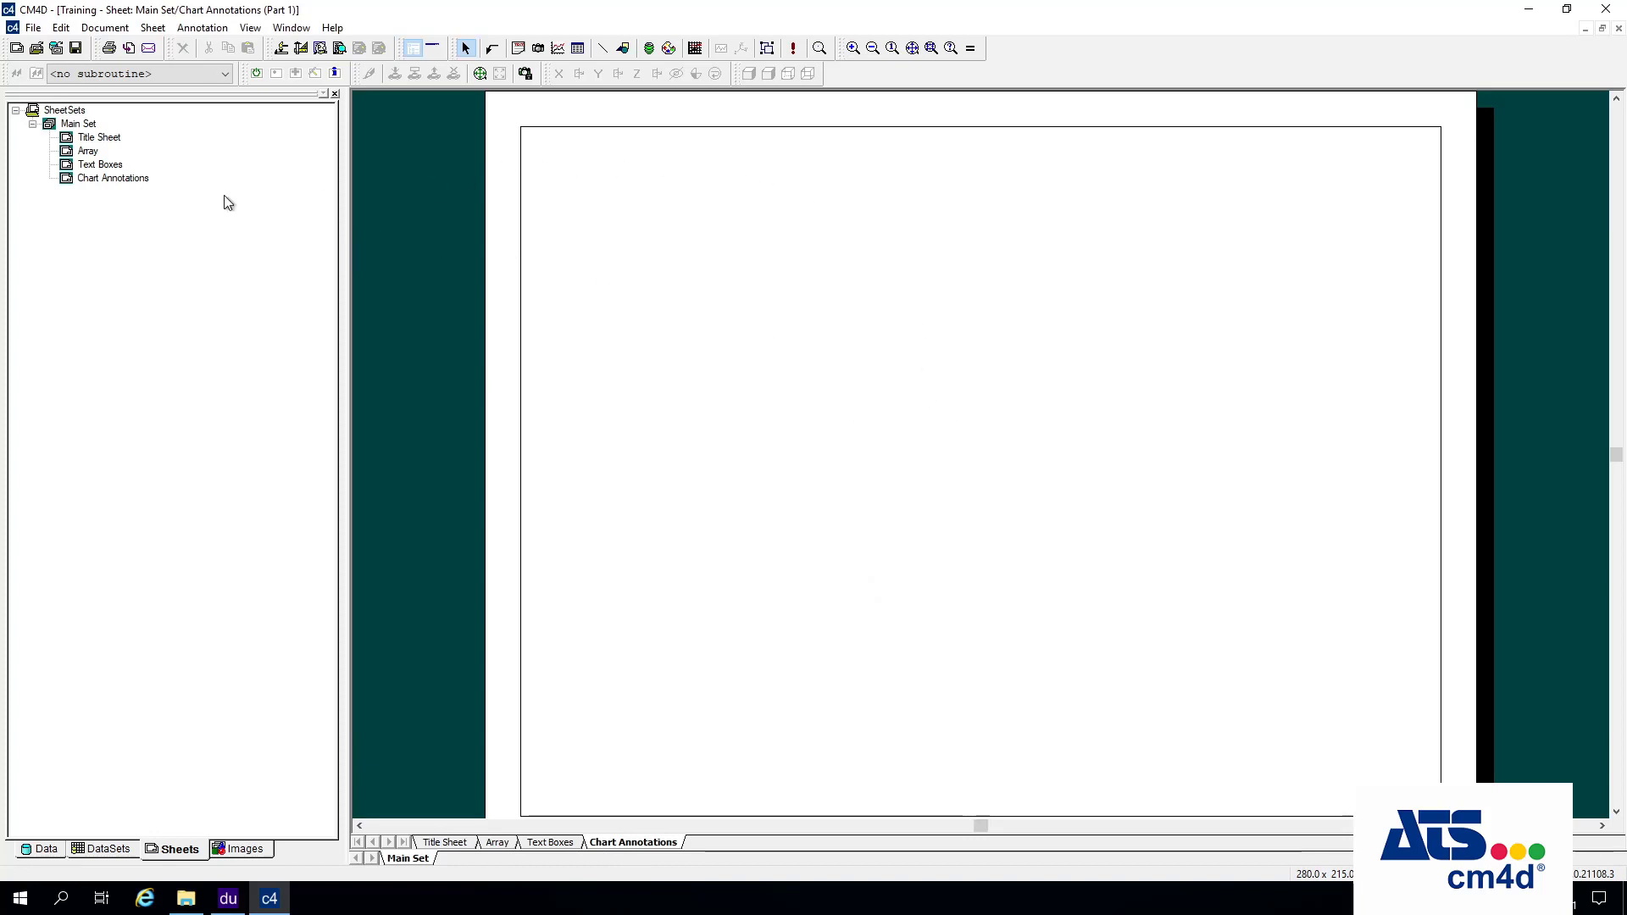
click(100, 165)
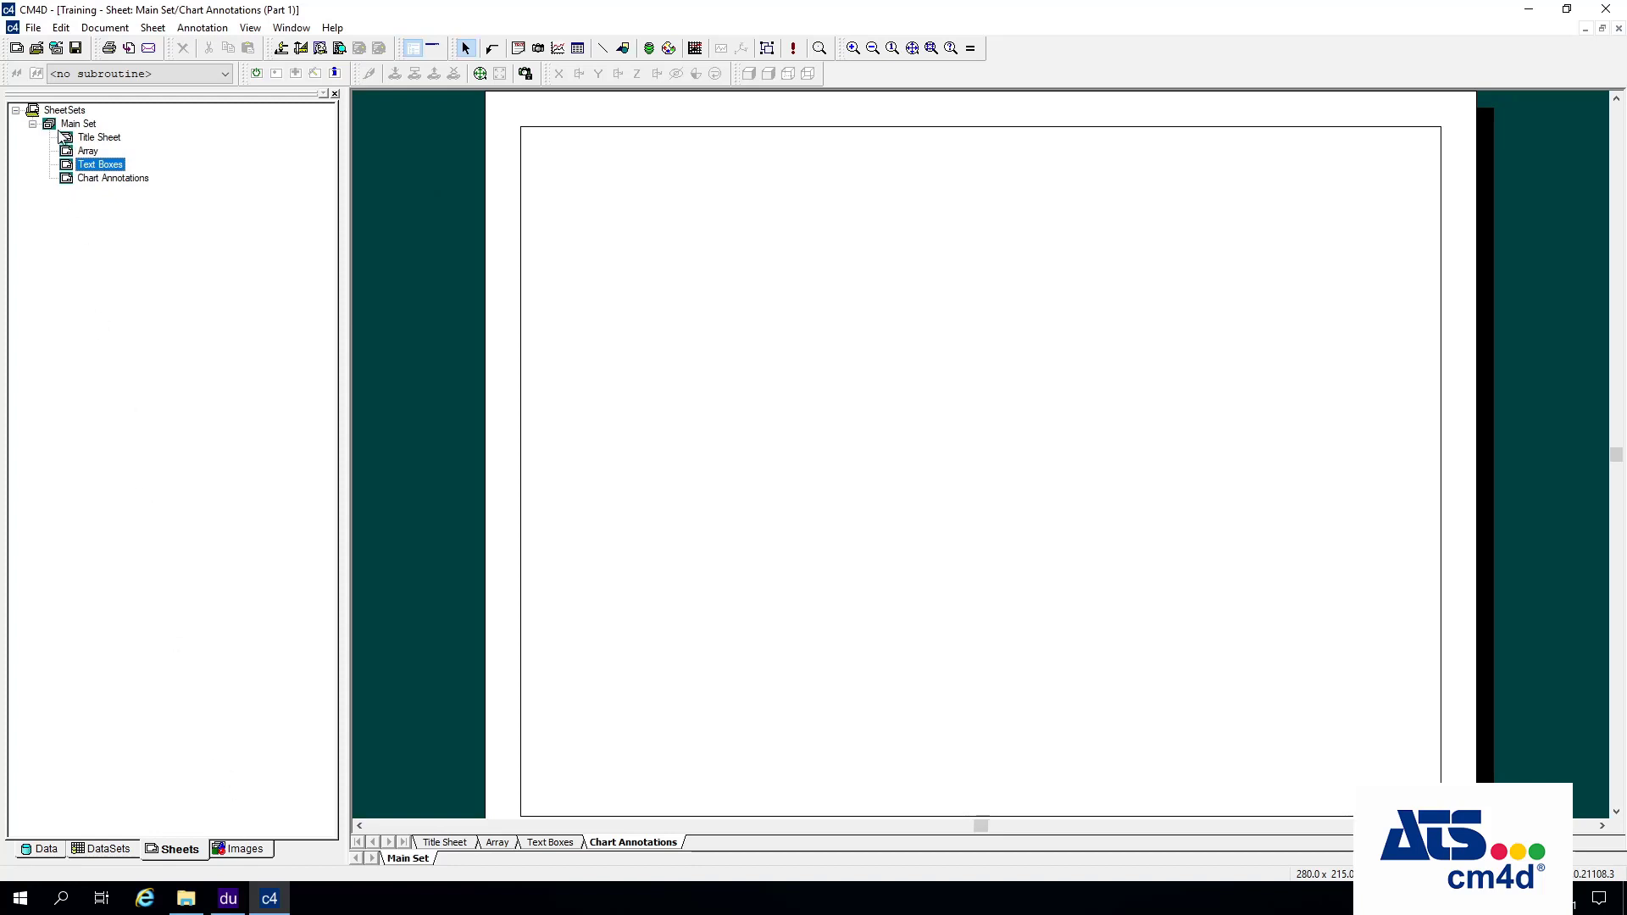
right_click(109, 166)
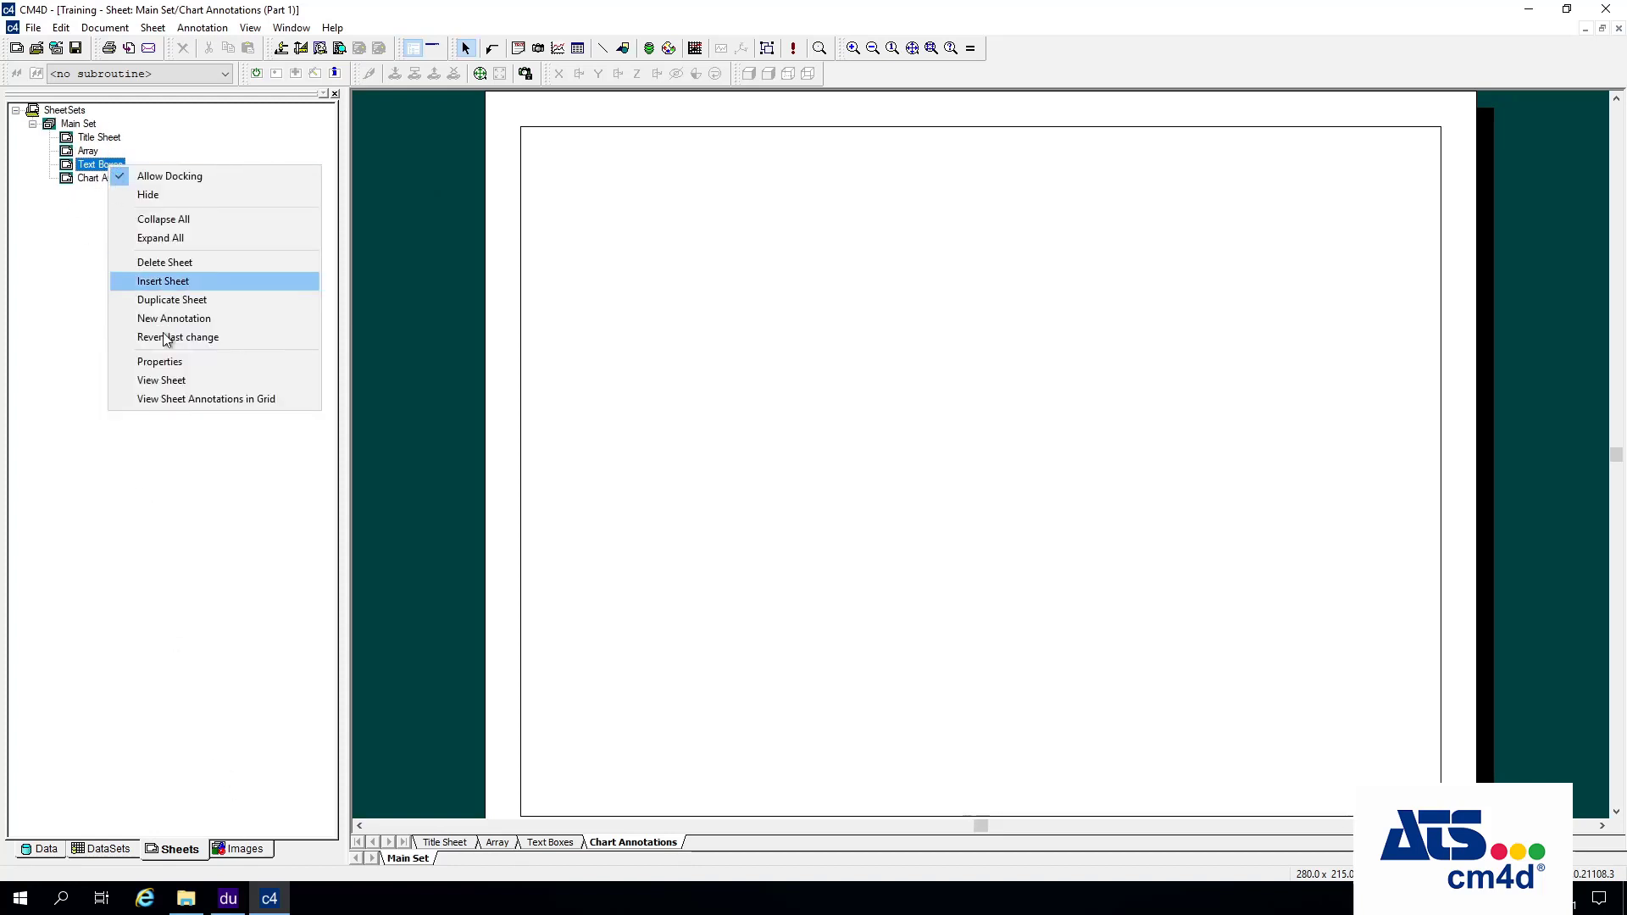
click(168, 380)
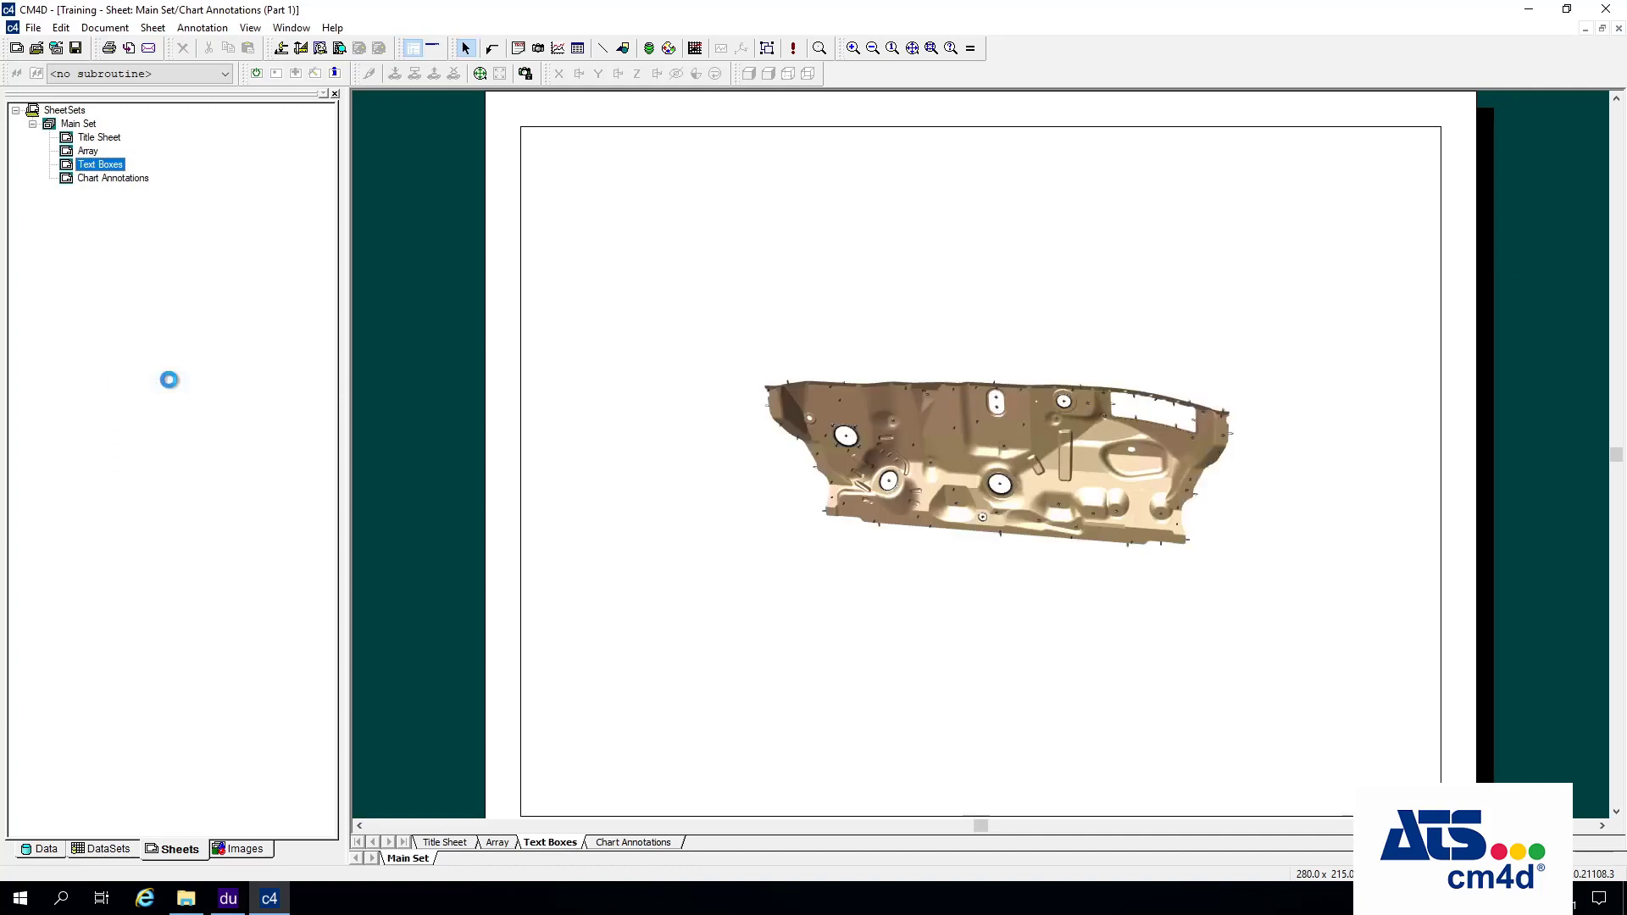
right_click(113, 178)
click(195, 369)
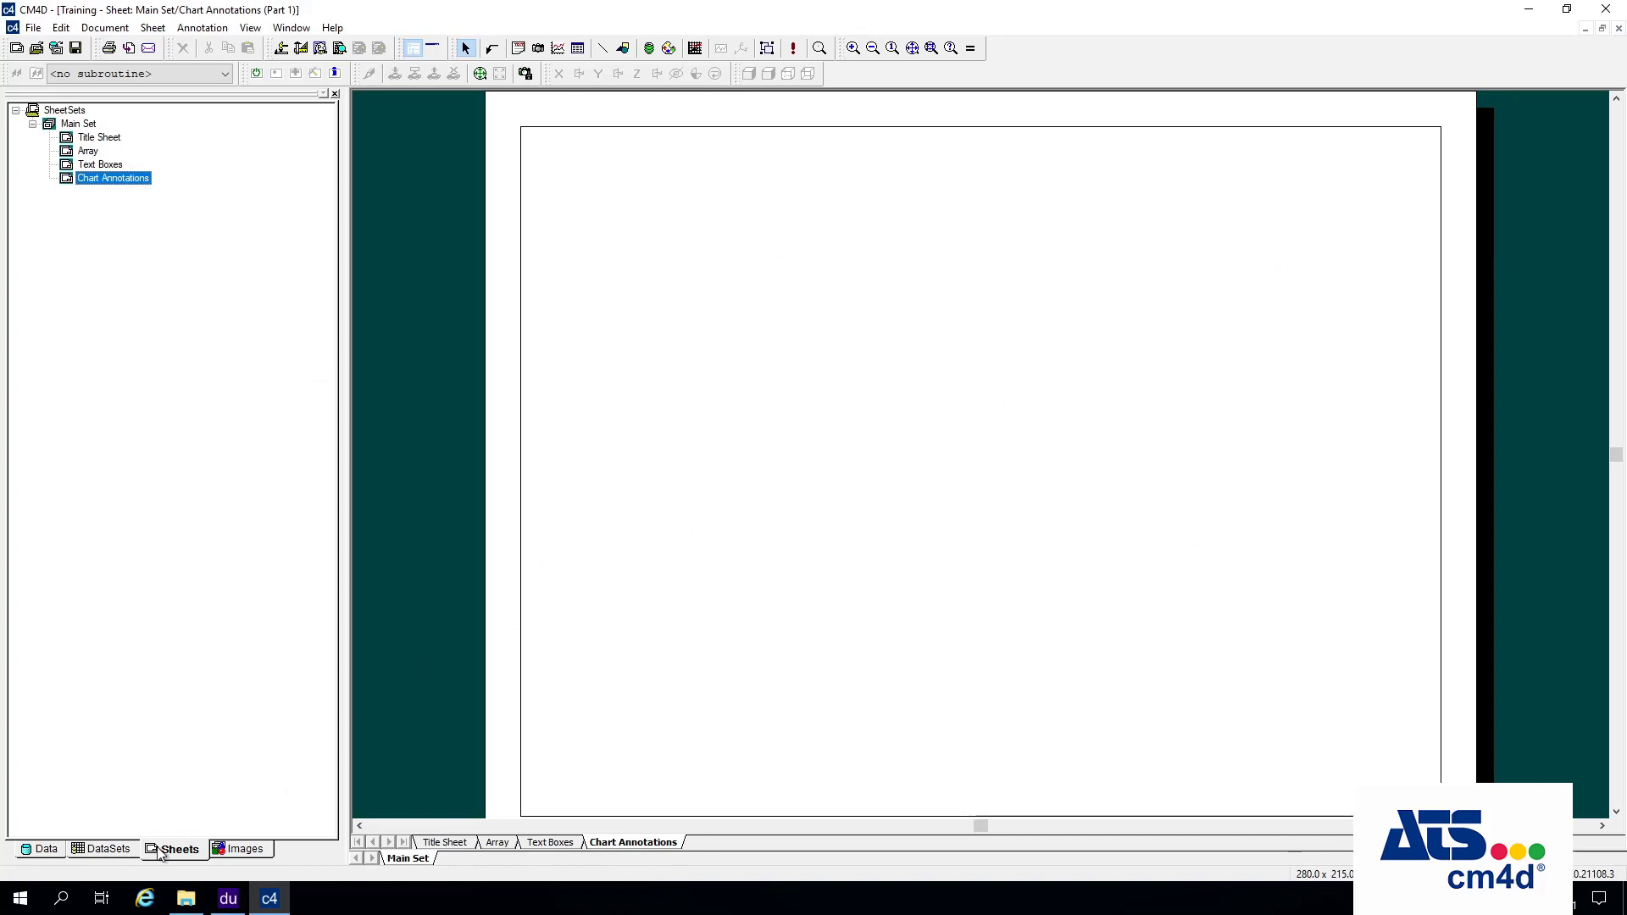
Draw a chart annotation in the upper-left corner of the Chart Annotations sheet, with the DataSets tree shown.
click(109, 850)
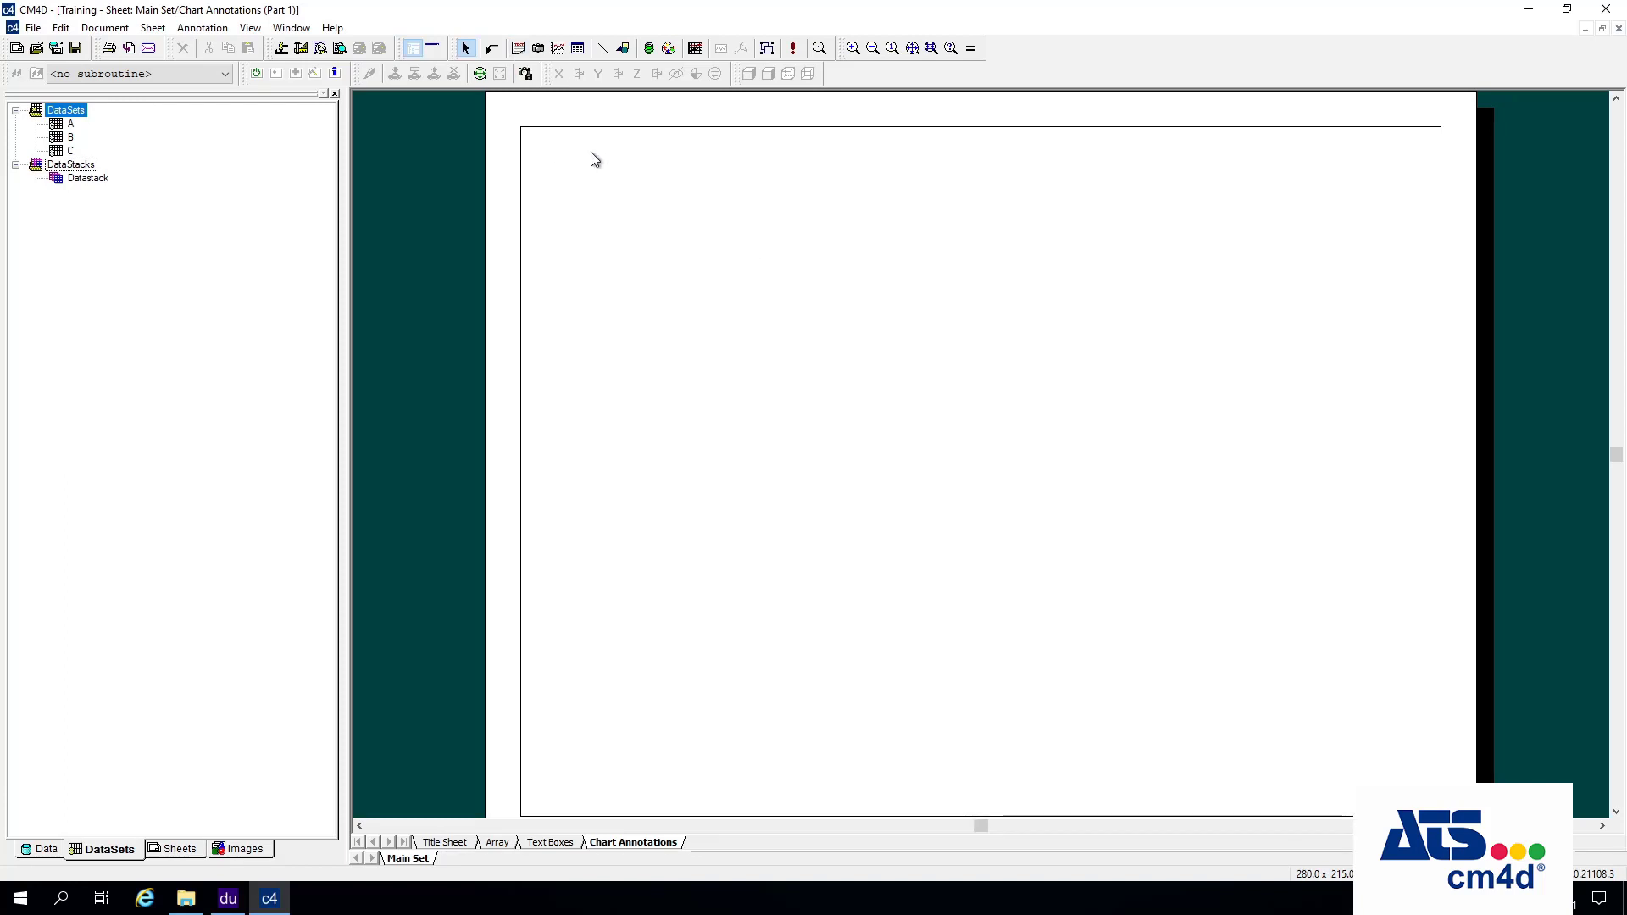
click(559, 53)
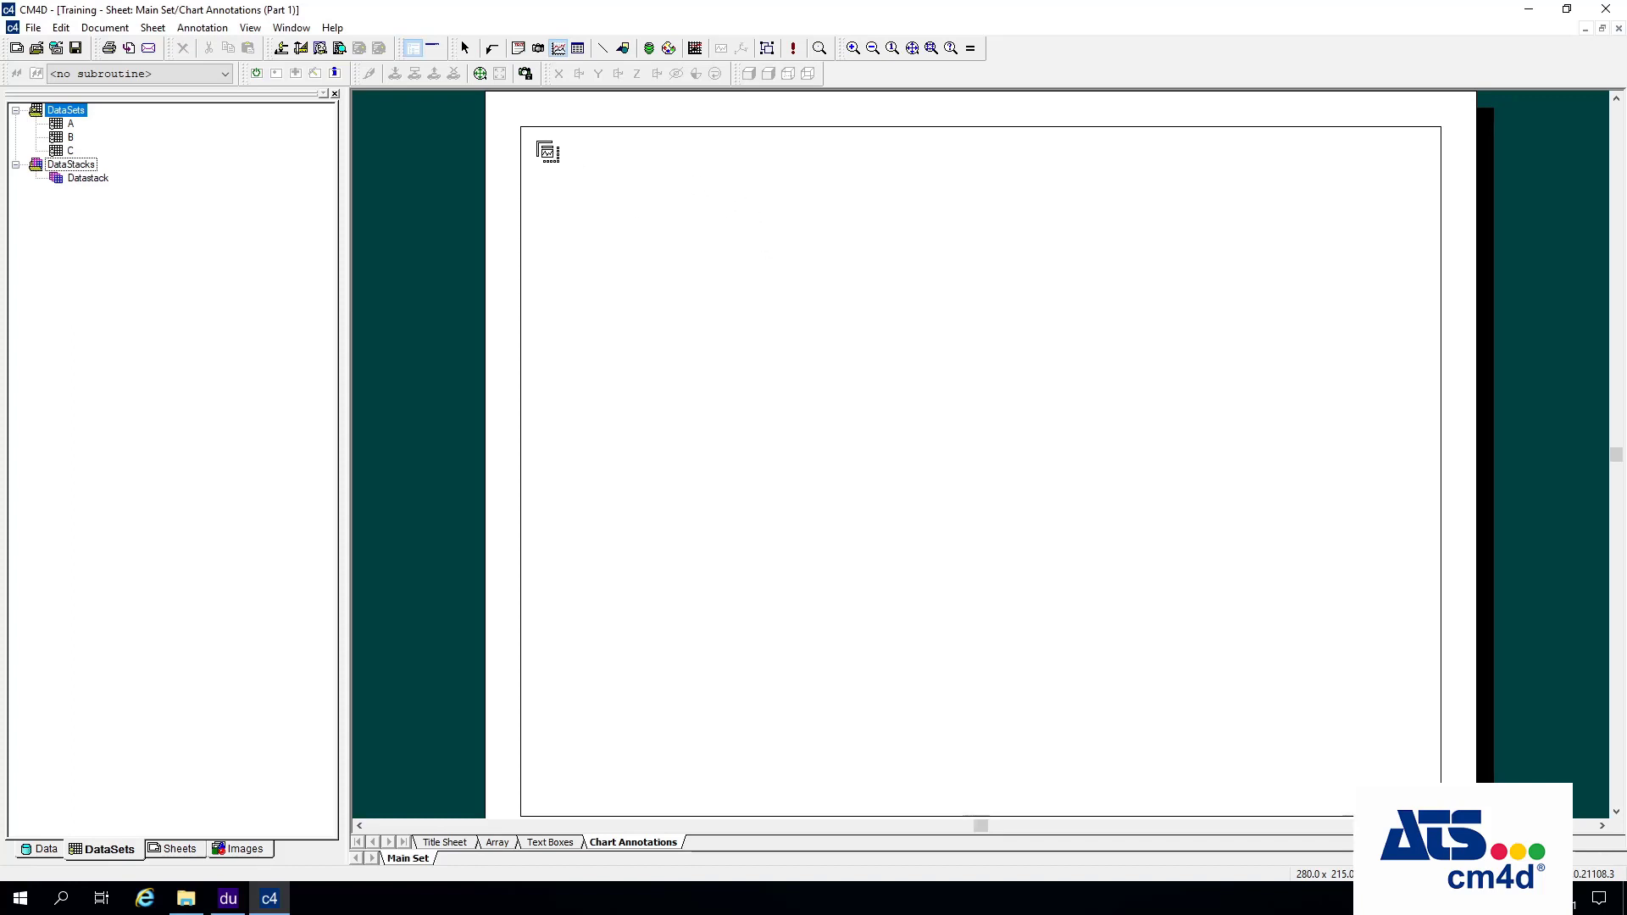
drag(537, 140, 757, 258)
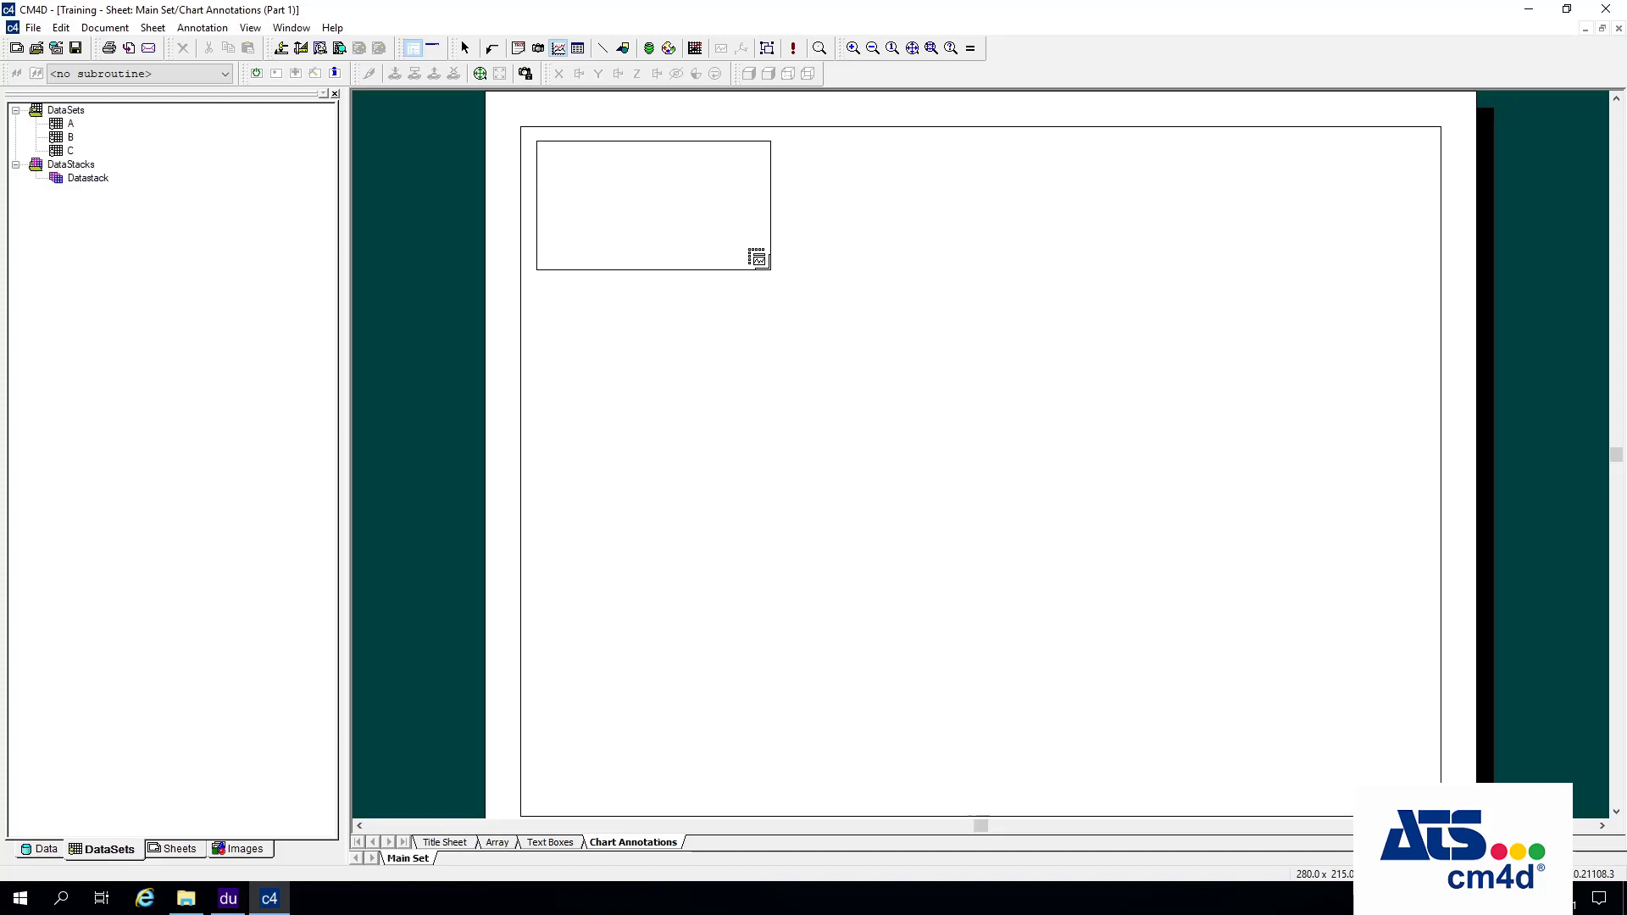
drag(757, 258, 767, 265)
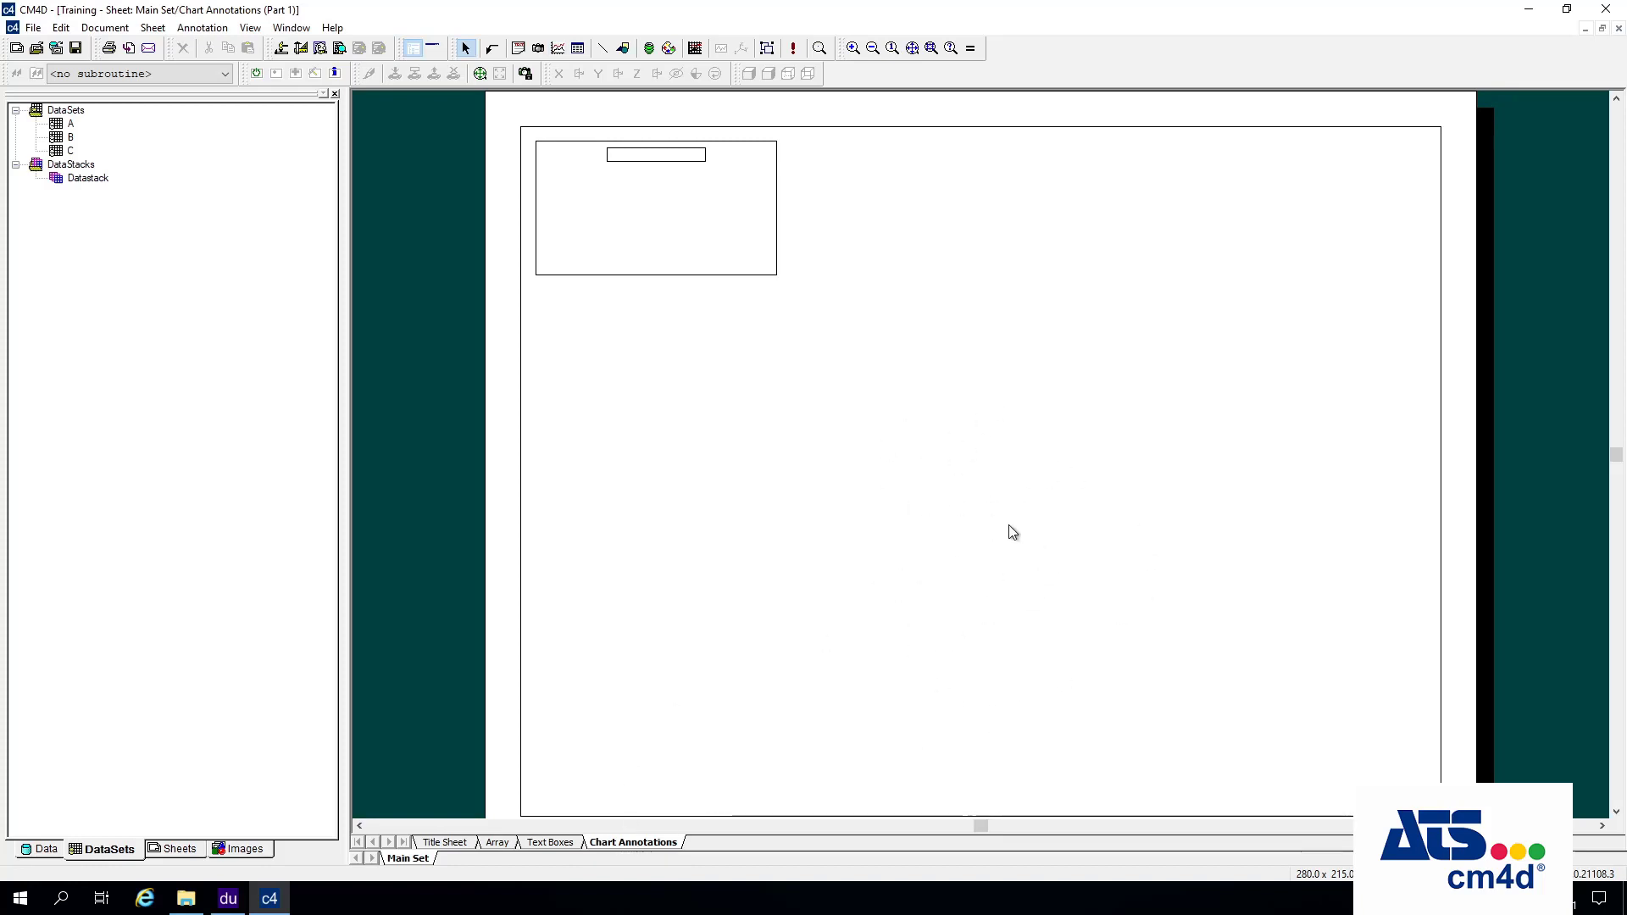
Create a view of the part model in the middle of the Chart Annotations sheet, below the chart.
click(538, 48)
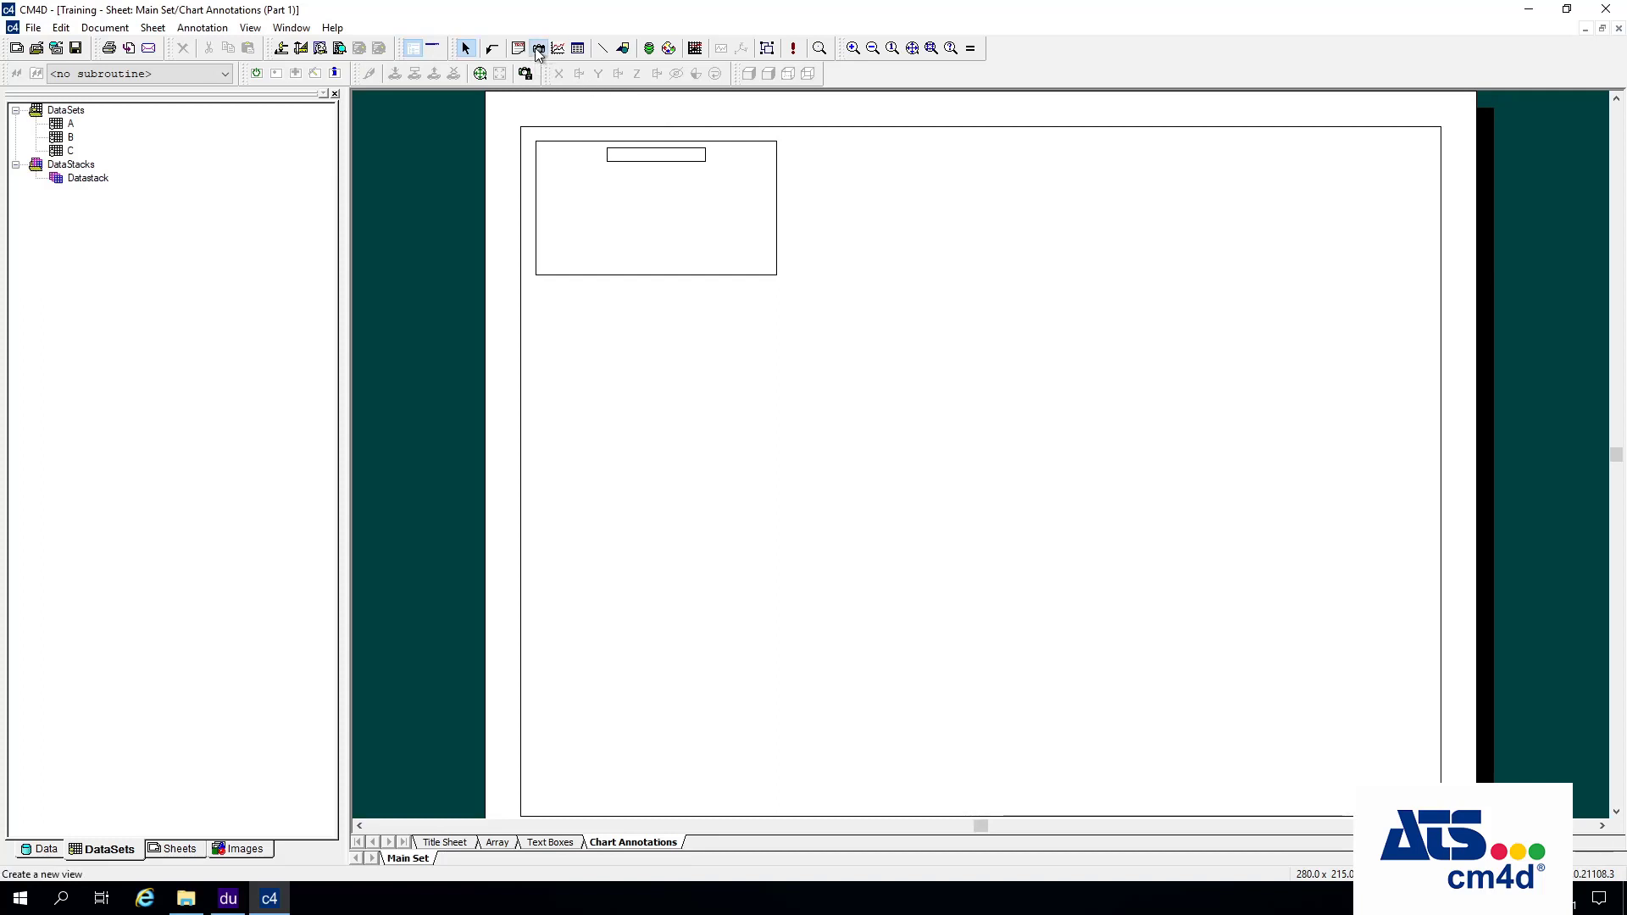
click(730, 290)
drag(1068, 599, 1198, 674)
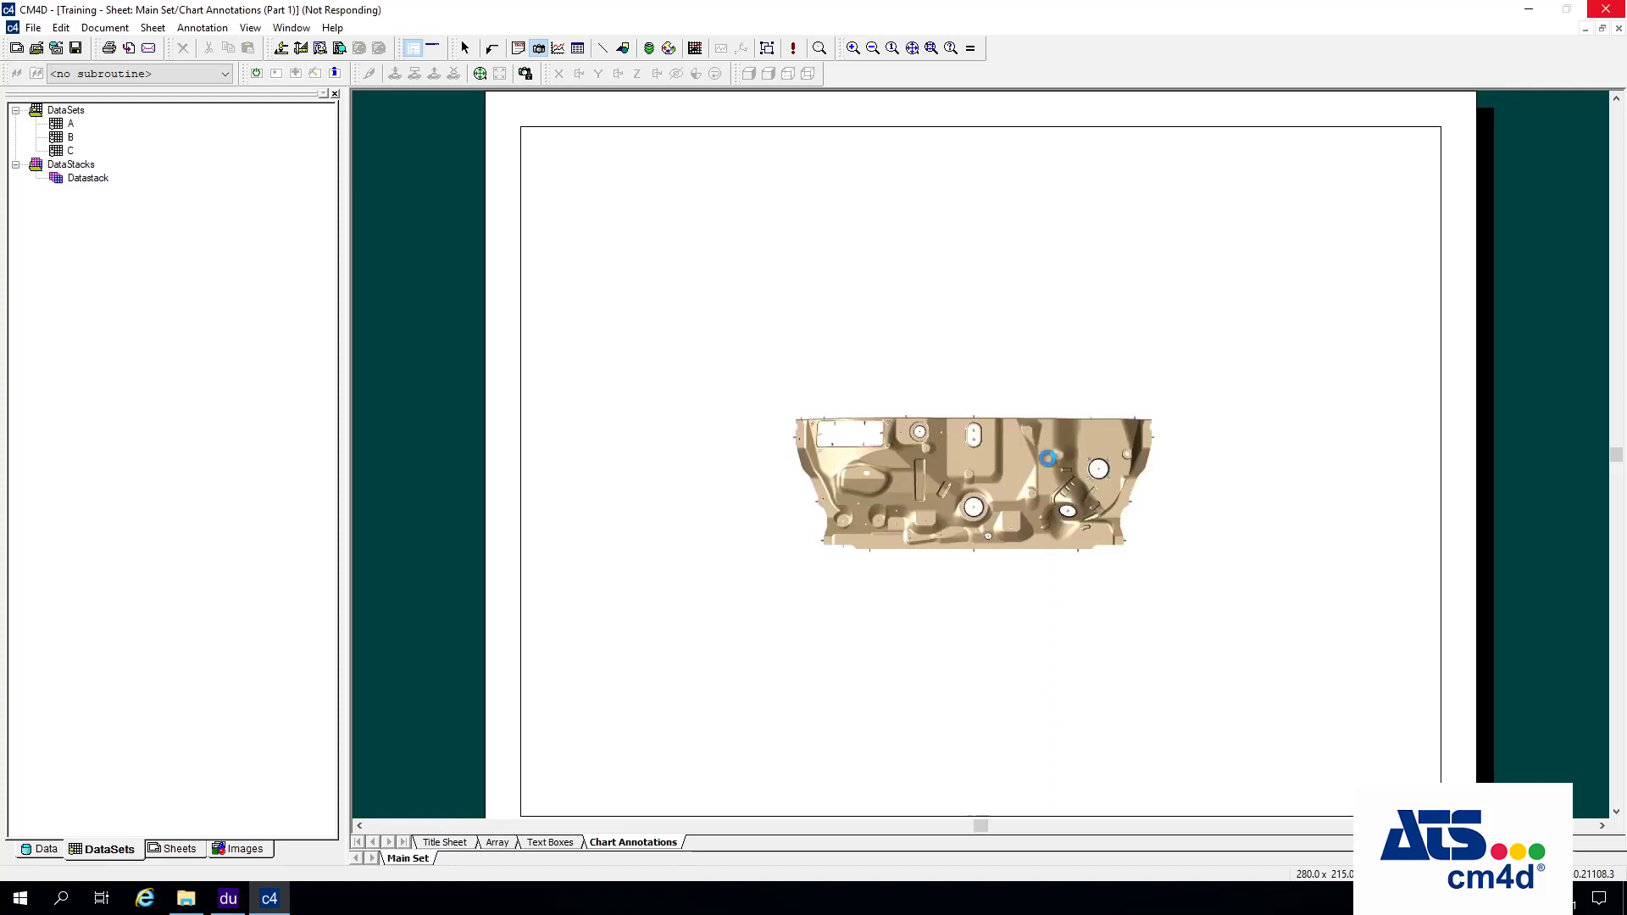
double_click(969, 496)
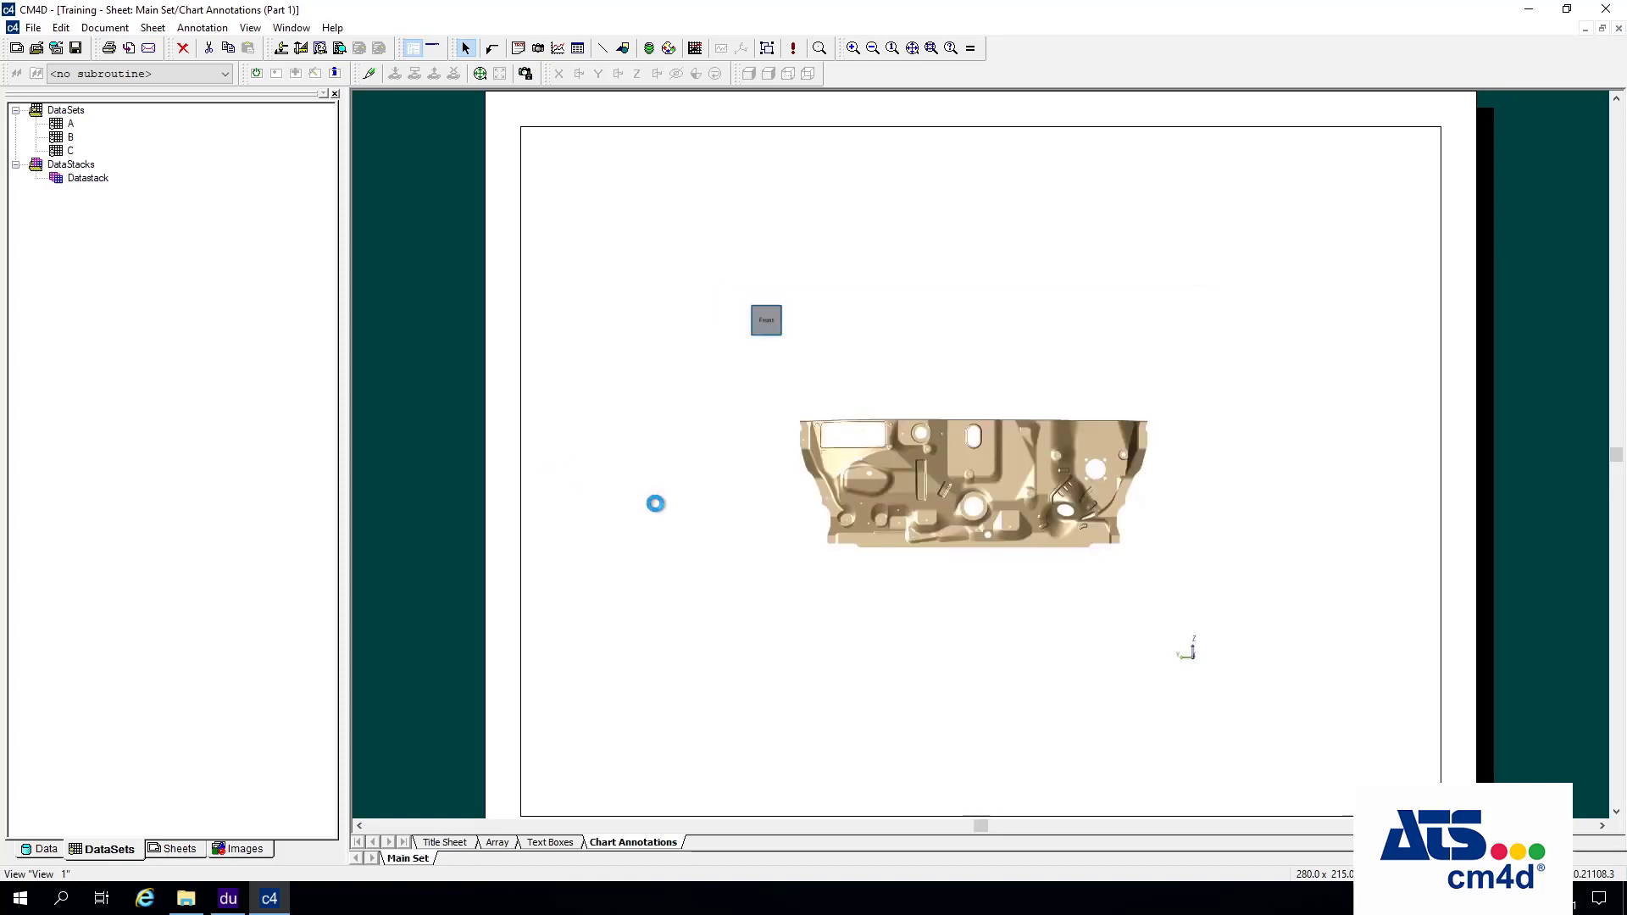
key(Escape)
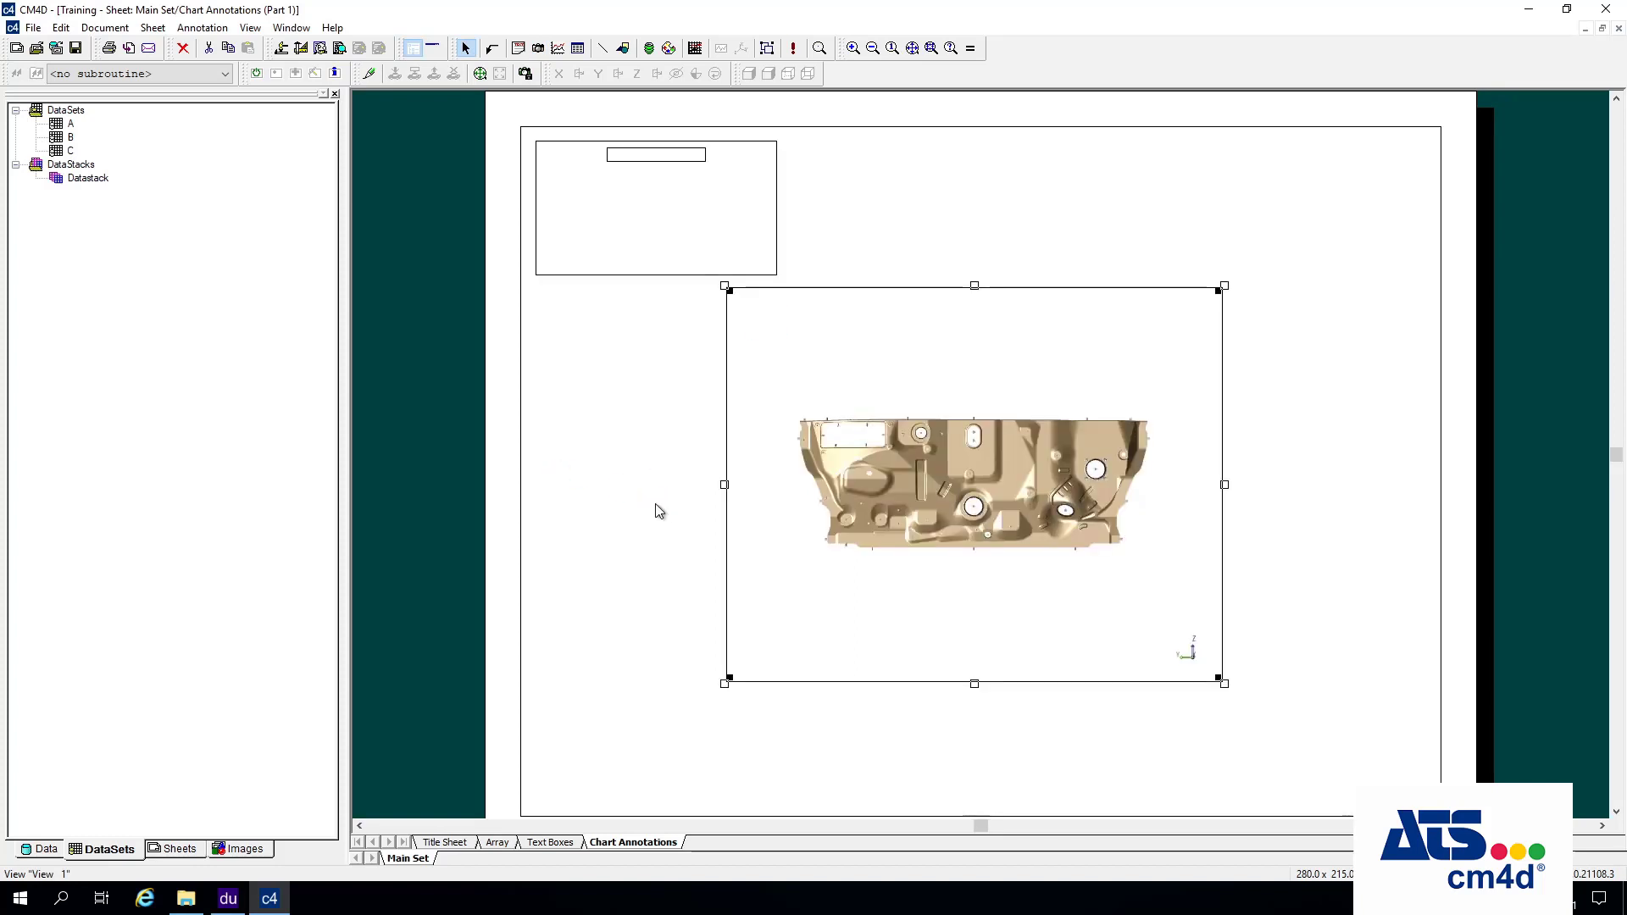
Set the chart's data source to DataSet A, using row 1 through 1.
click(636, 237)
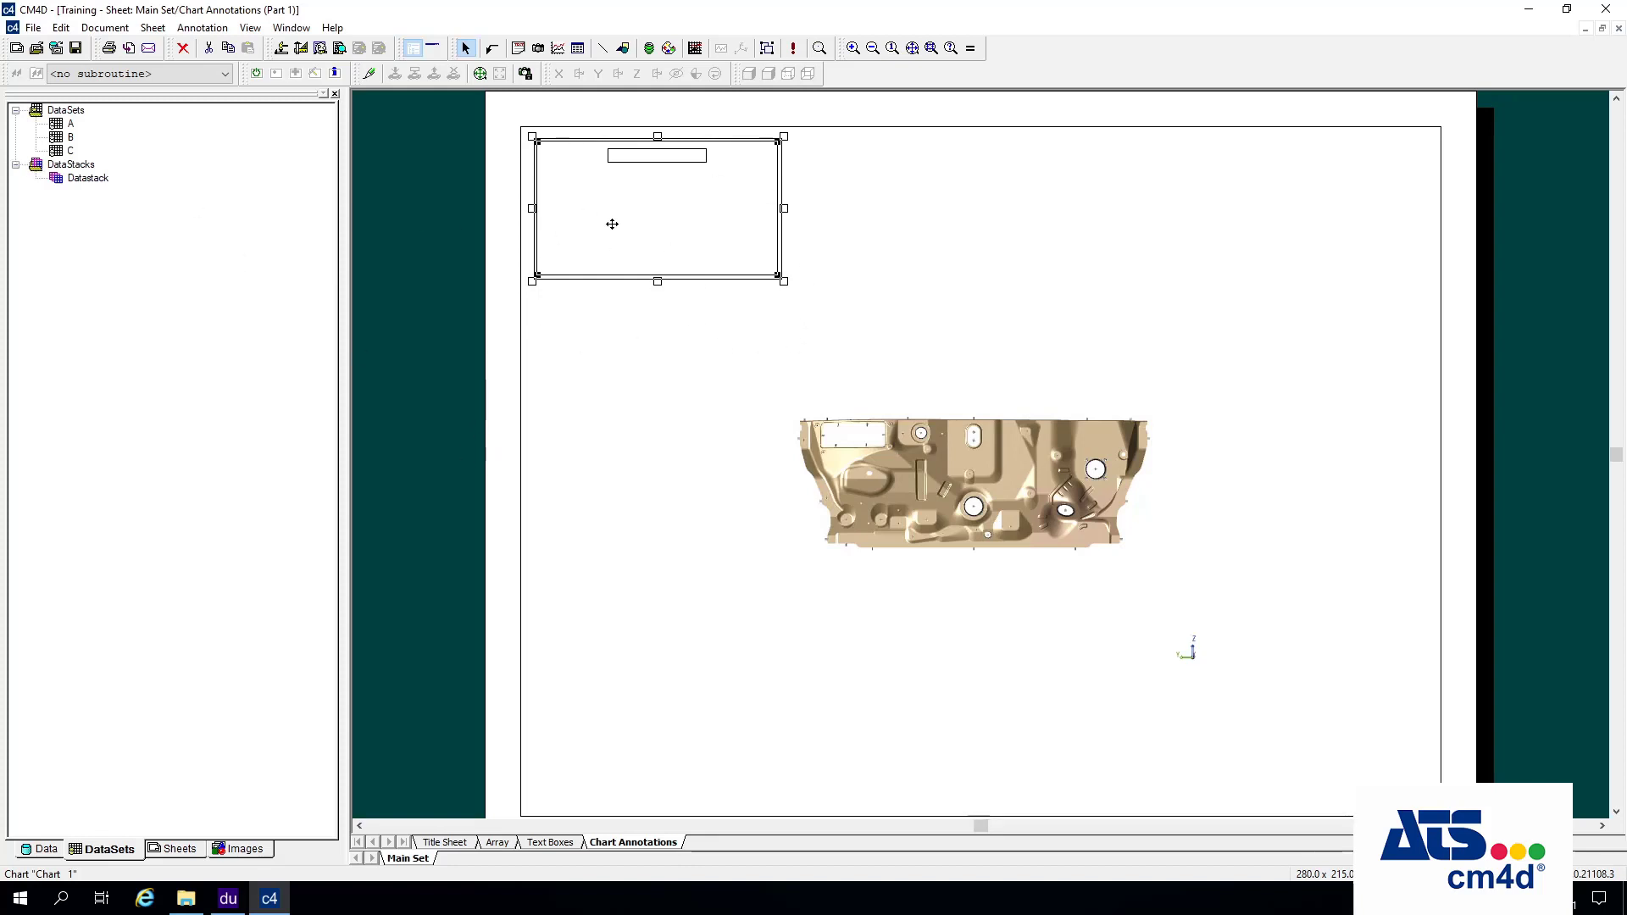
right_click(743, 217)
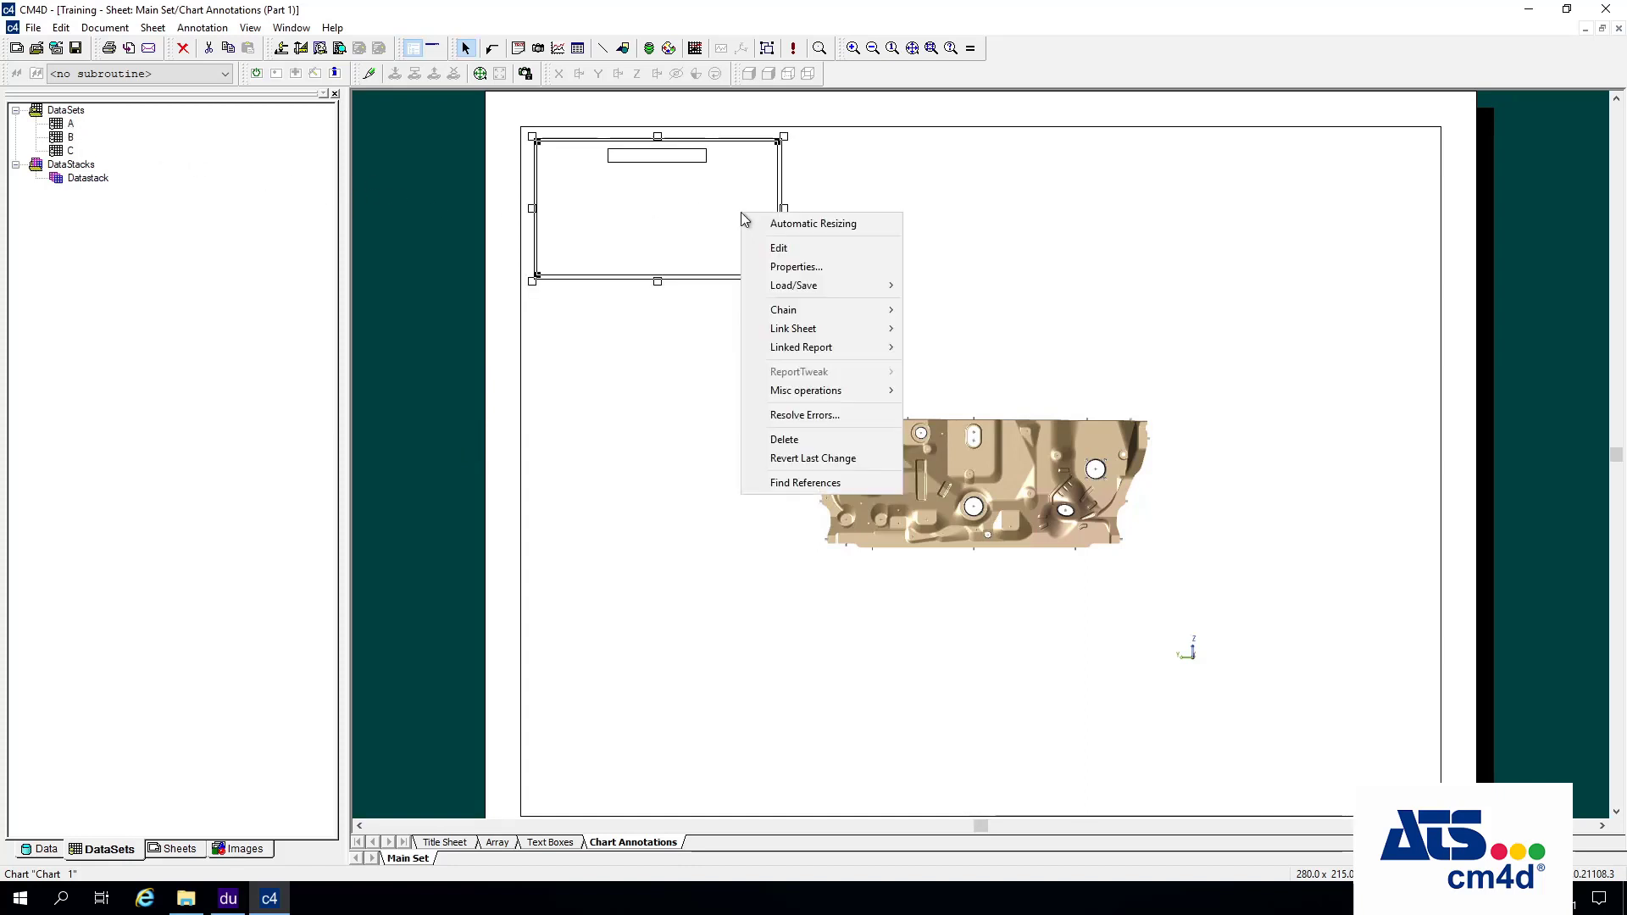
click(831, 268)
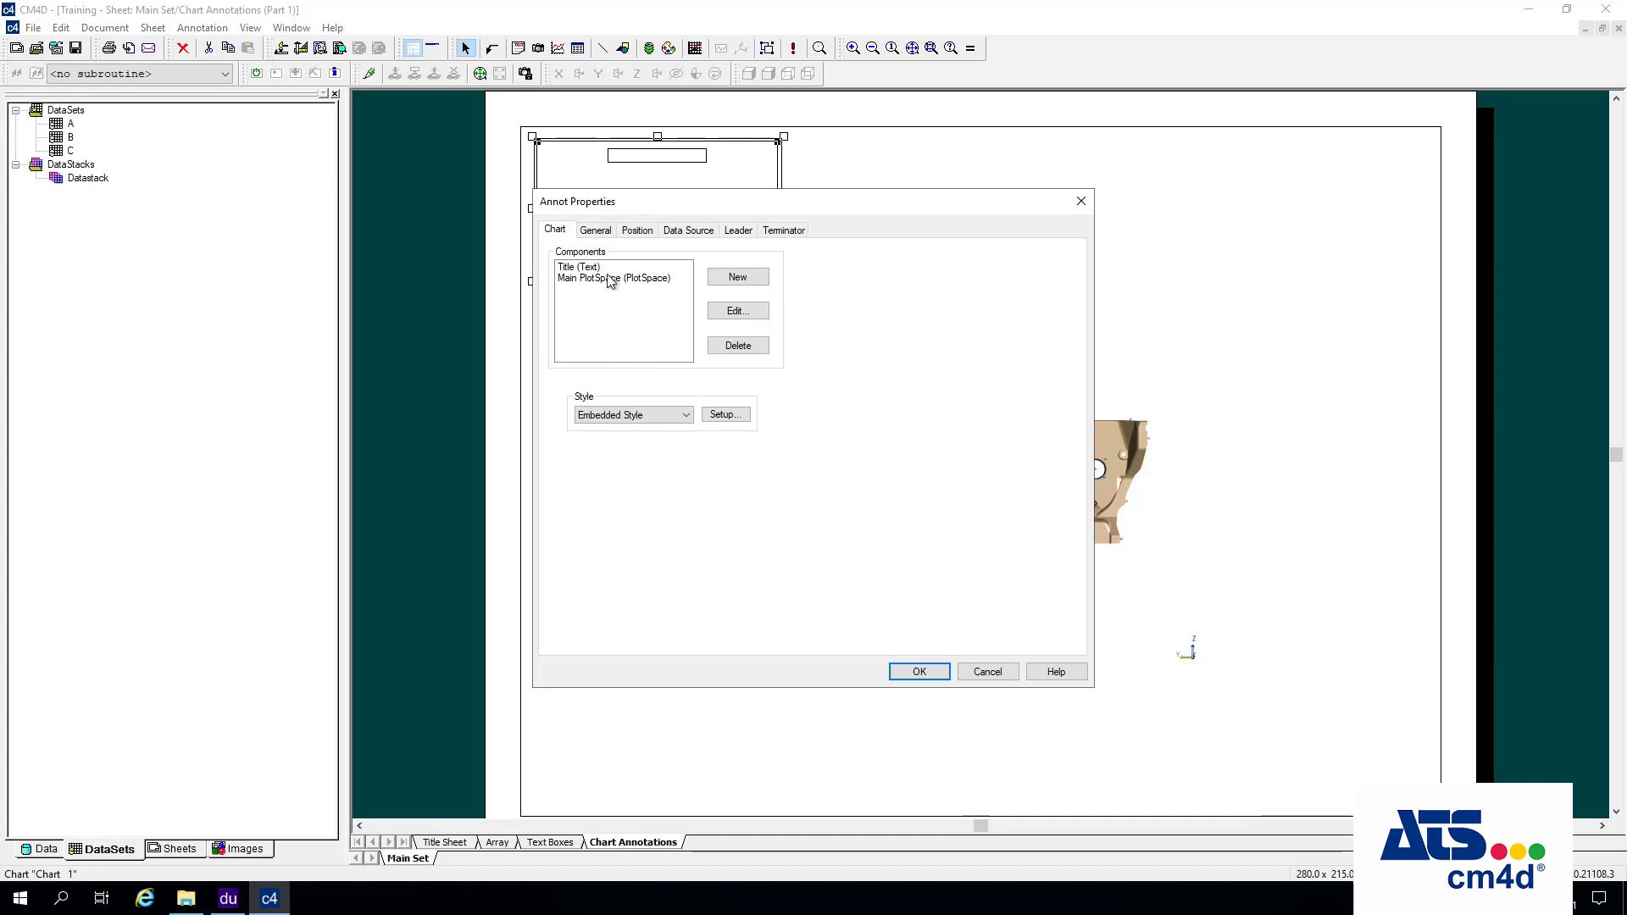
click(693, 240)
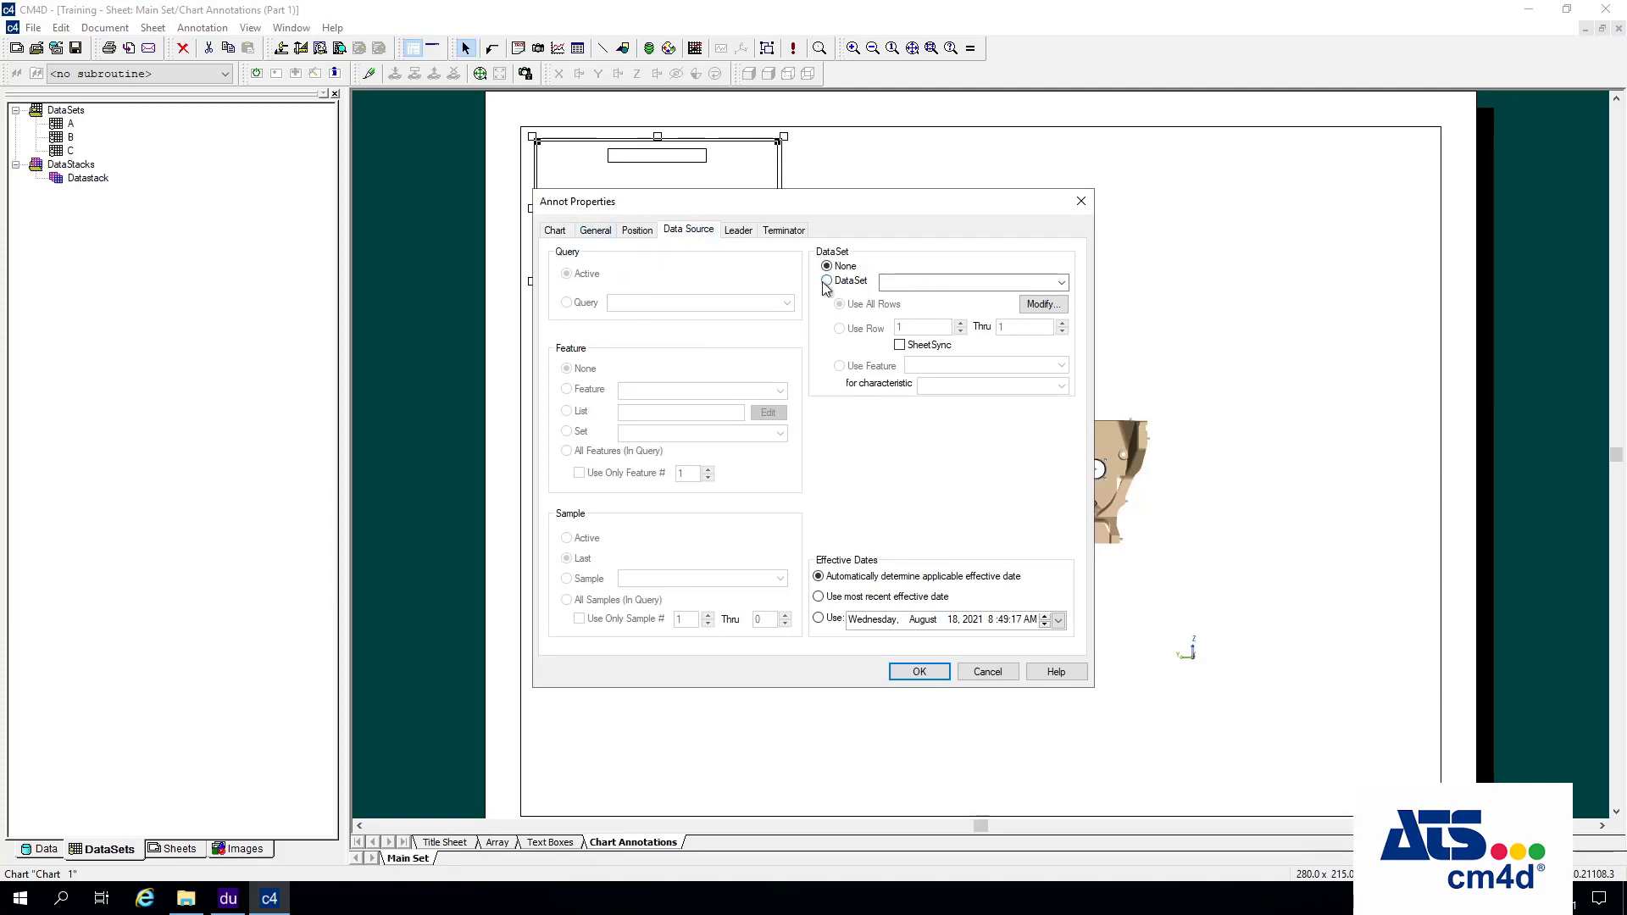
click(1063, 285)
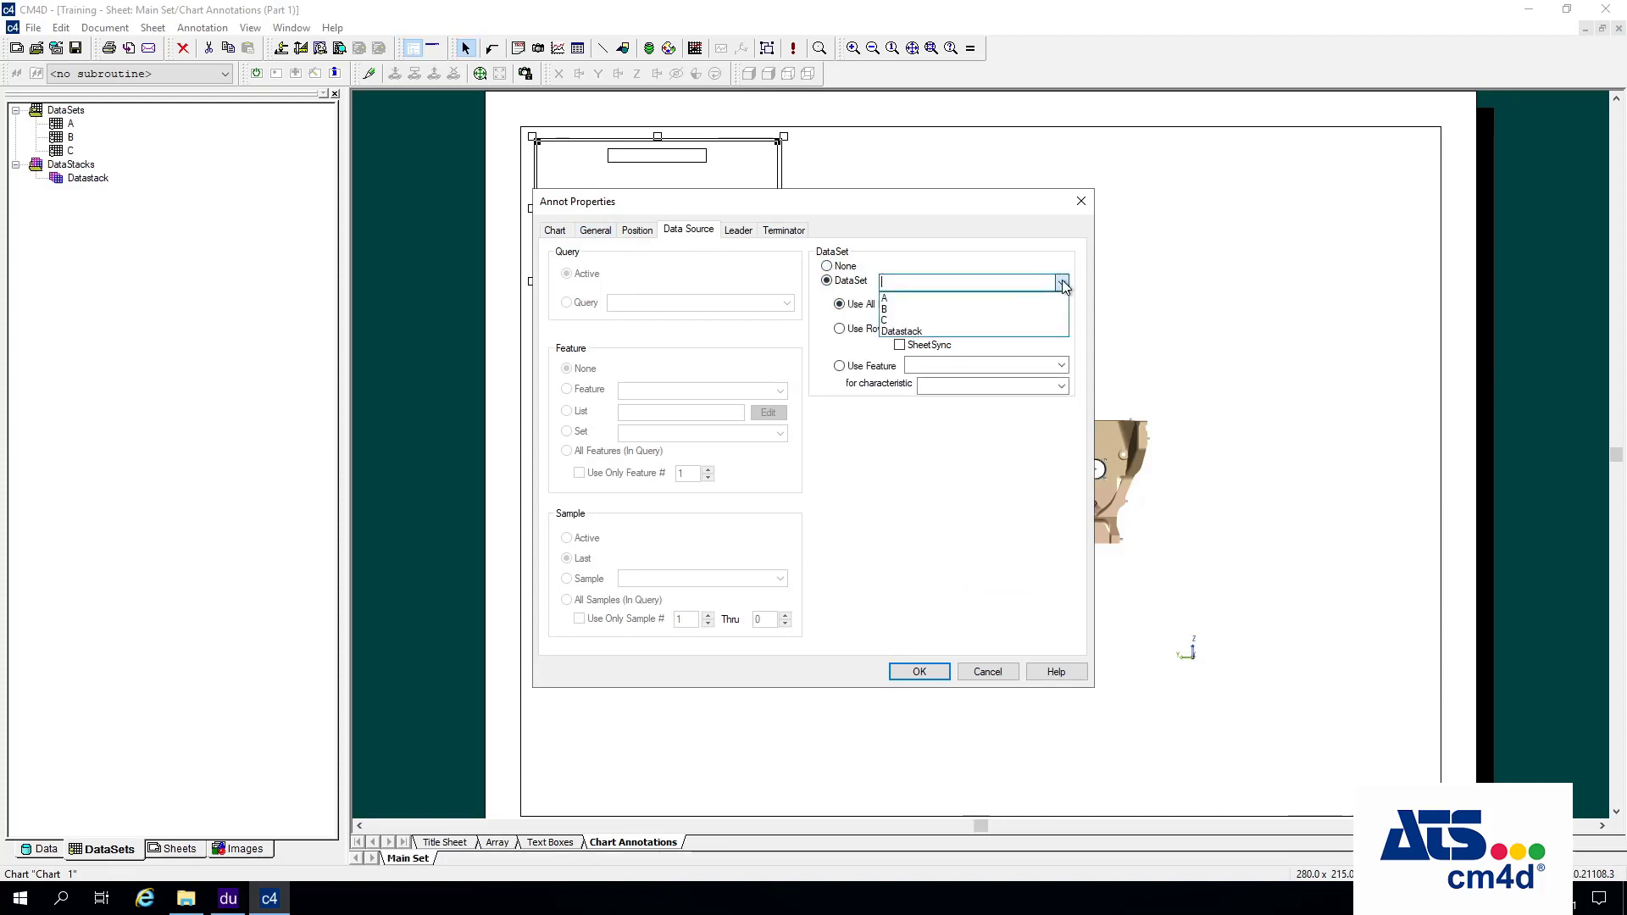
click(930, 298)
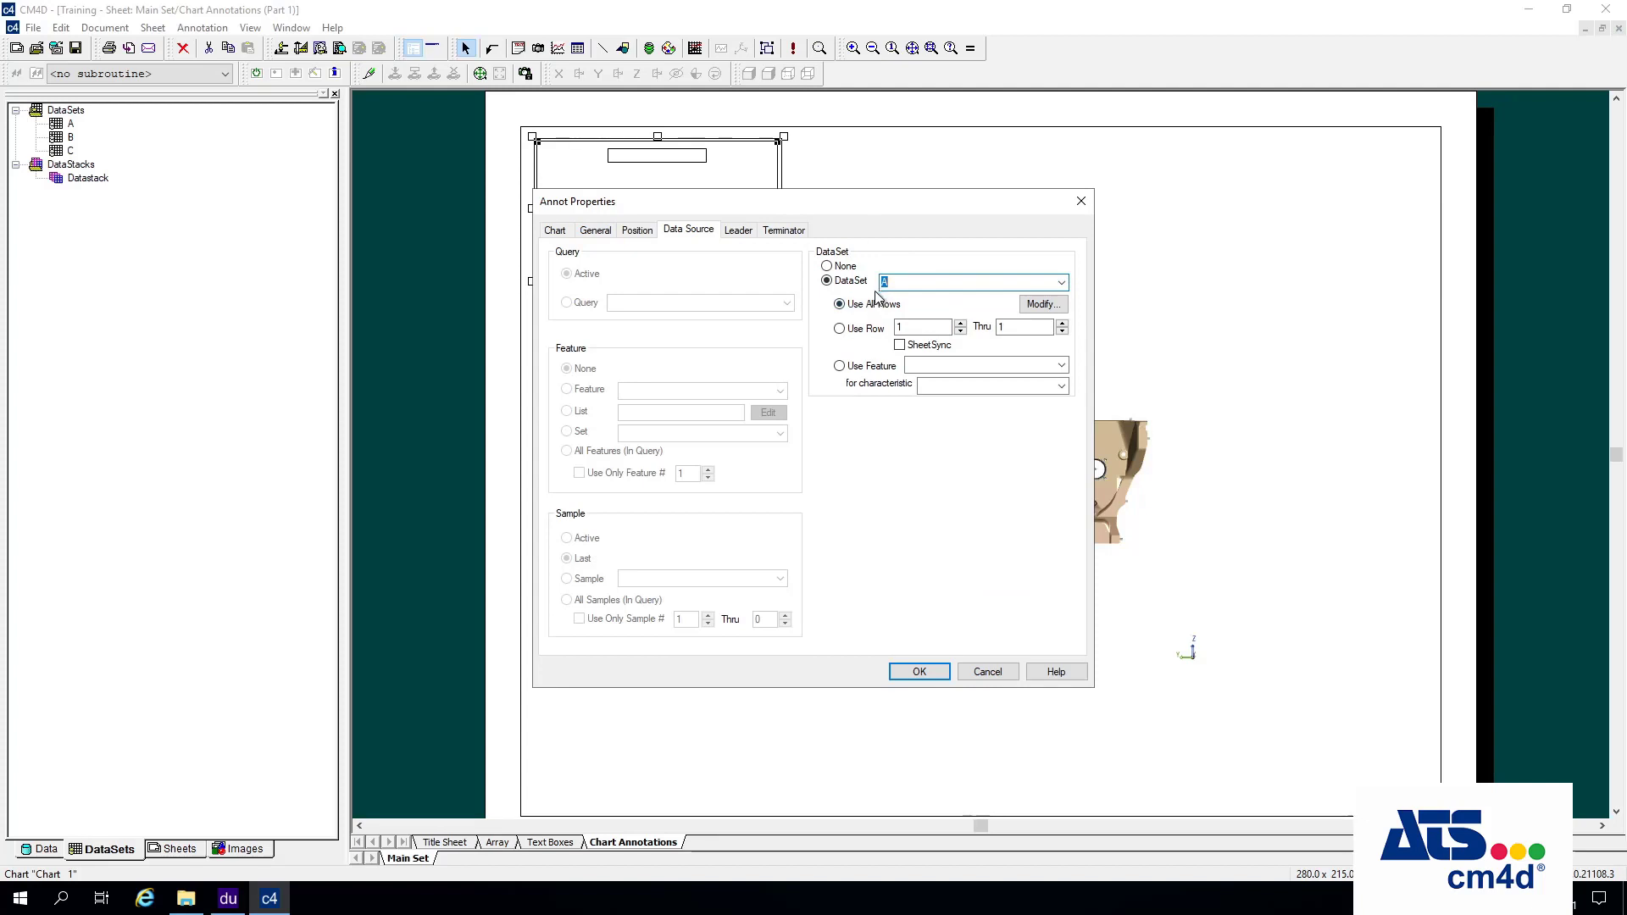
click(843, 330)
click(1035, 330)
click(931, 672)
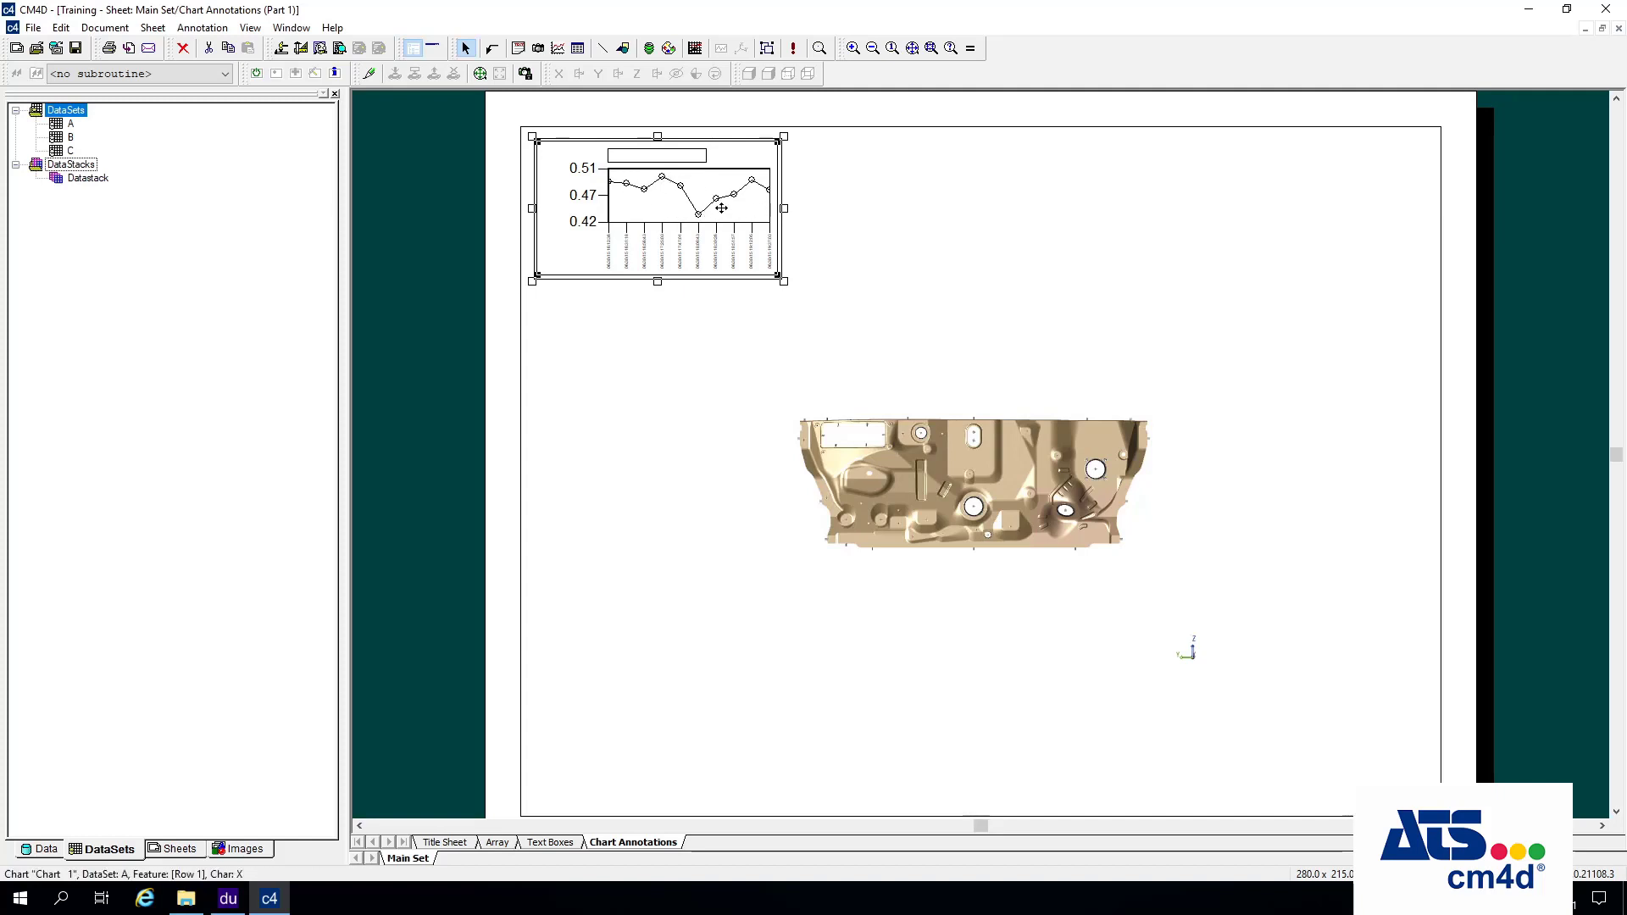
Open DataSet A in the grid to examine its features and sample values.
right_click(60, 127)
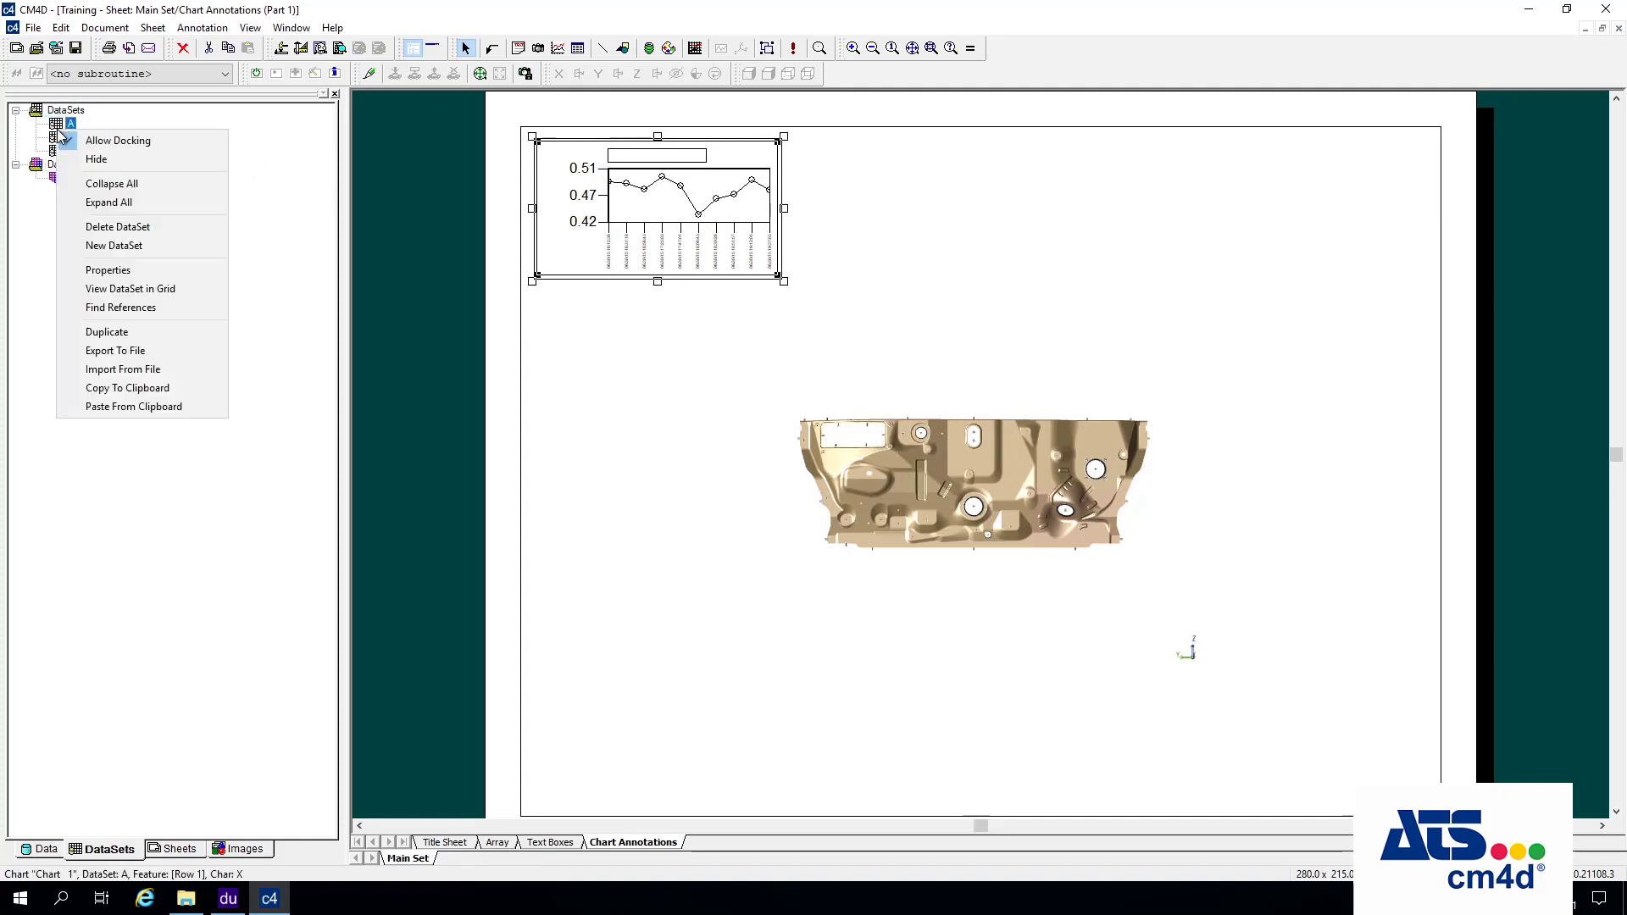
click(132, 289)
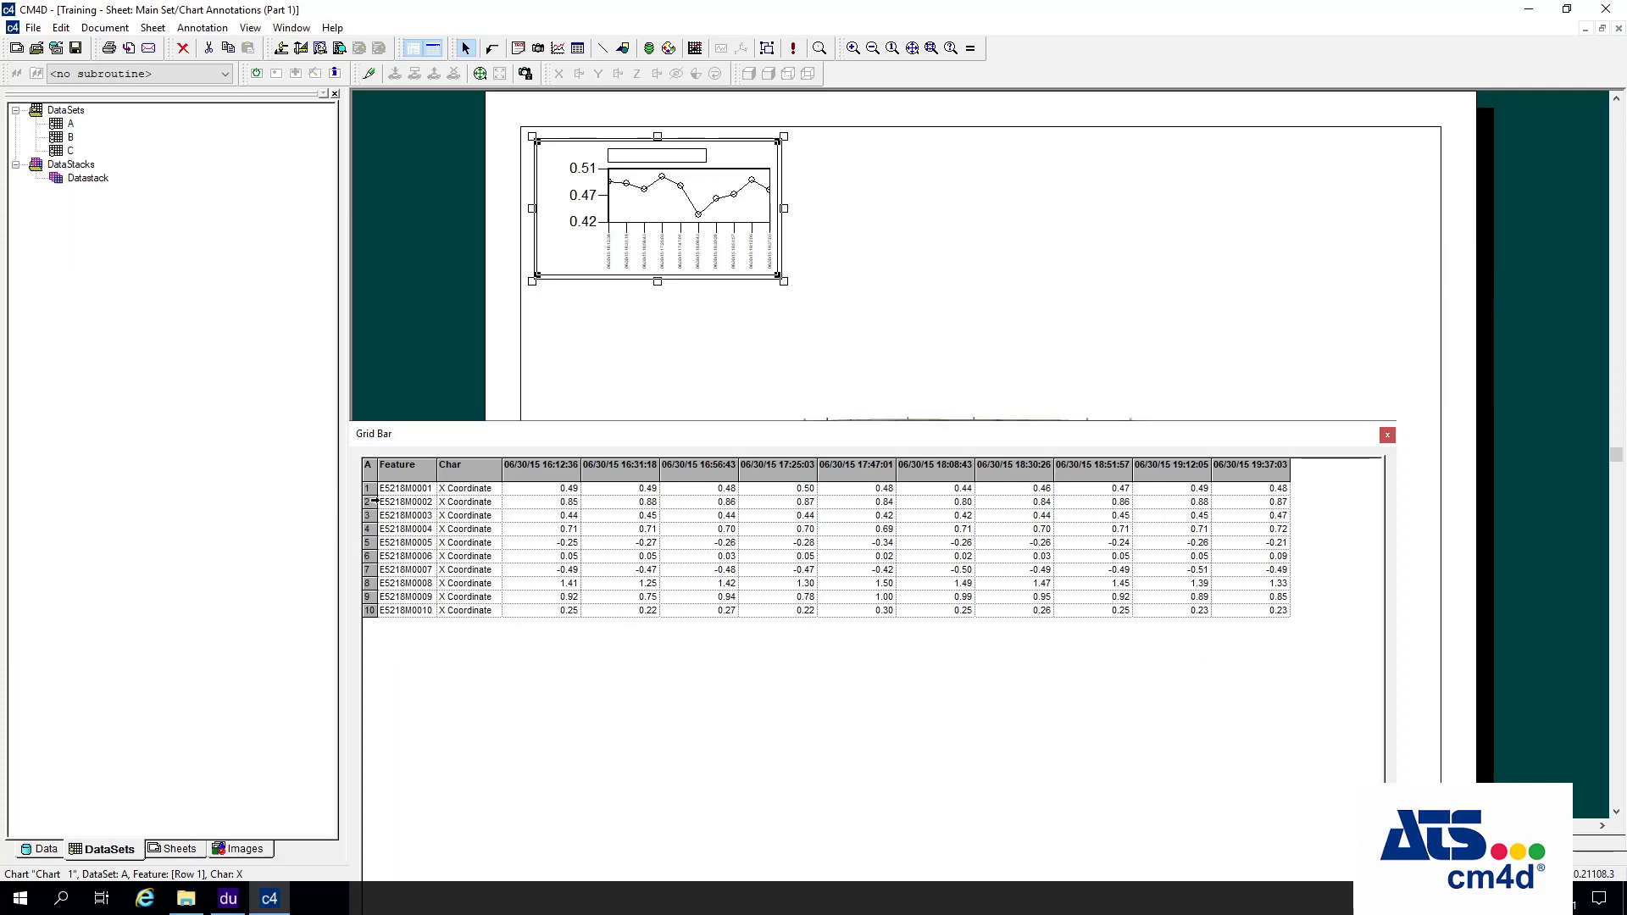
Compare row 1 of the DataSet A grid with the enlarged chart, and close the grid.
click(371, 489)
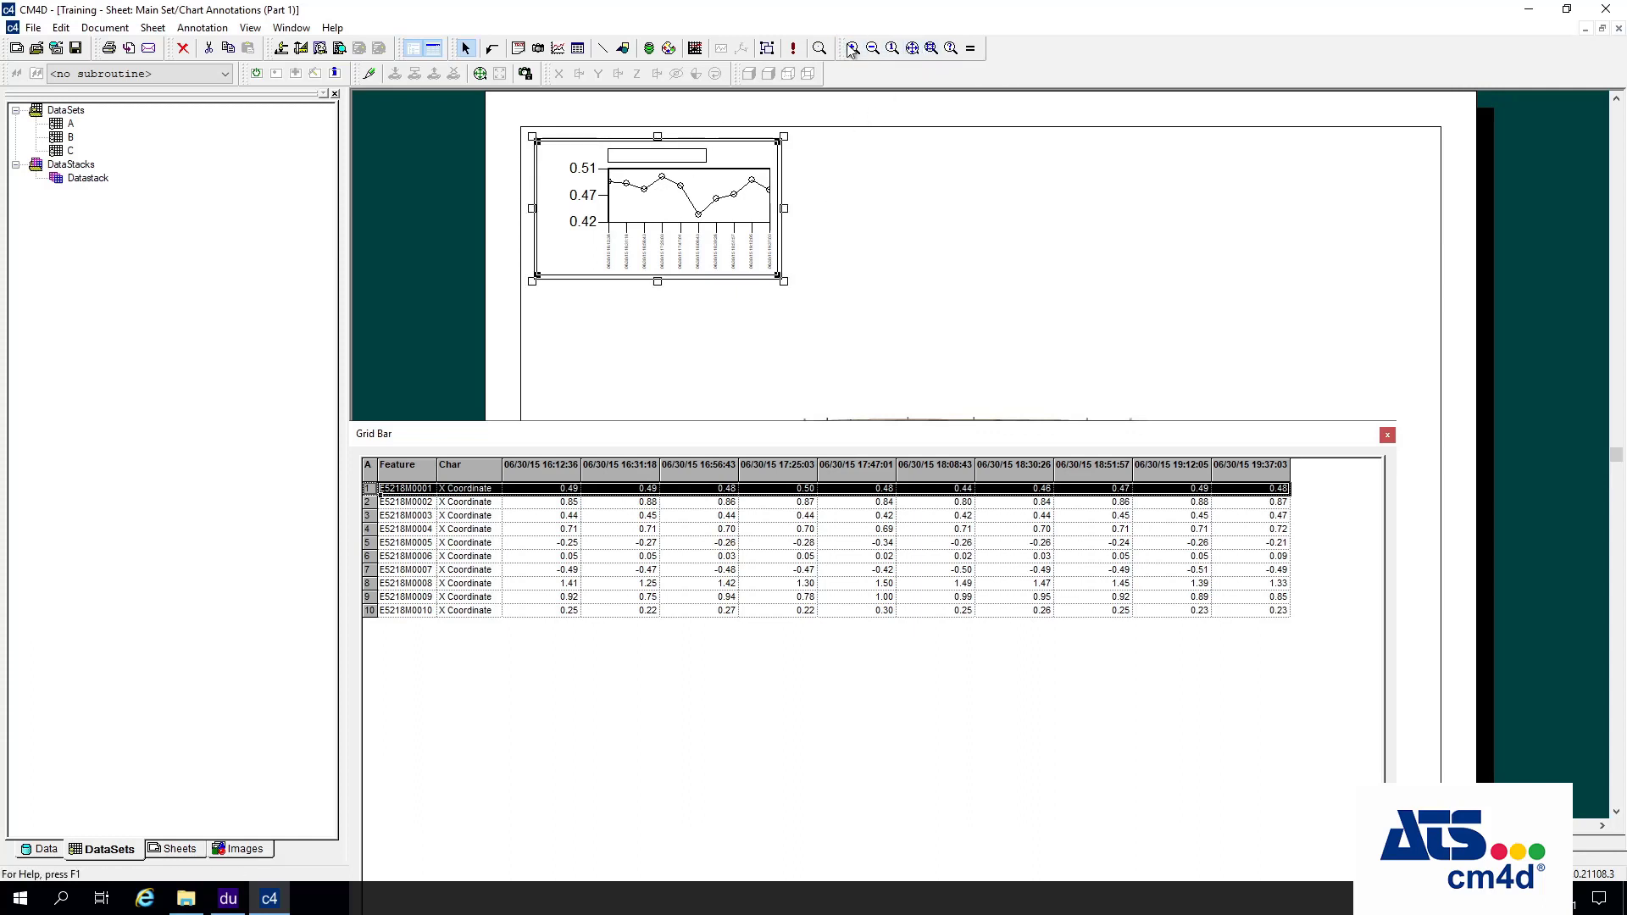
click(931, 48)
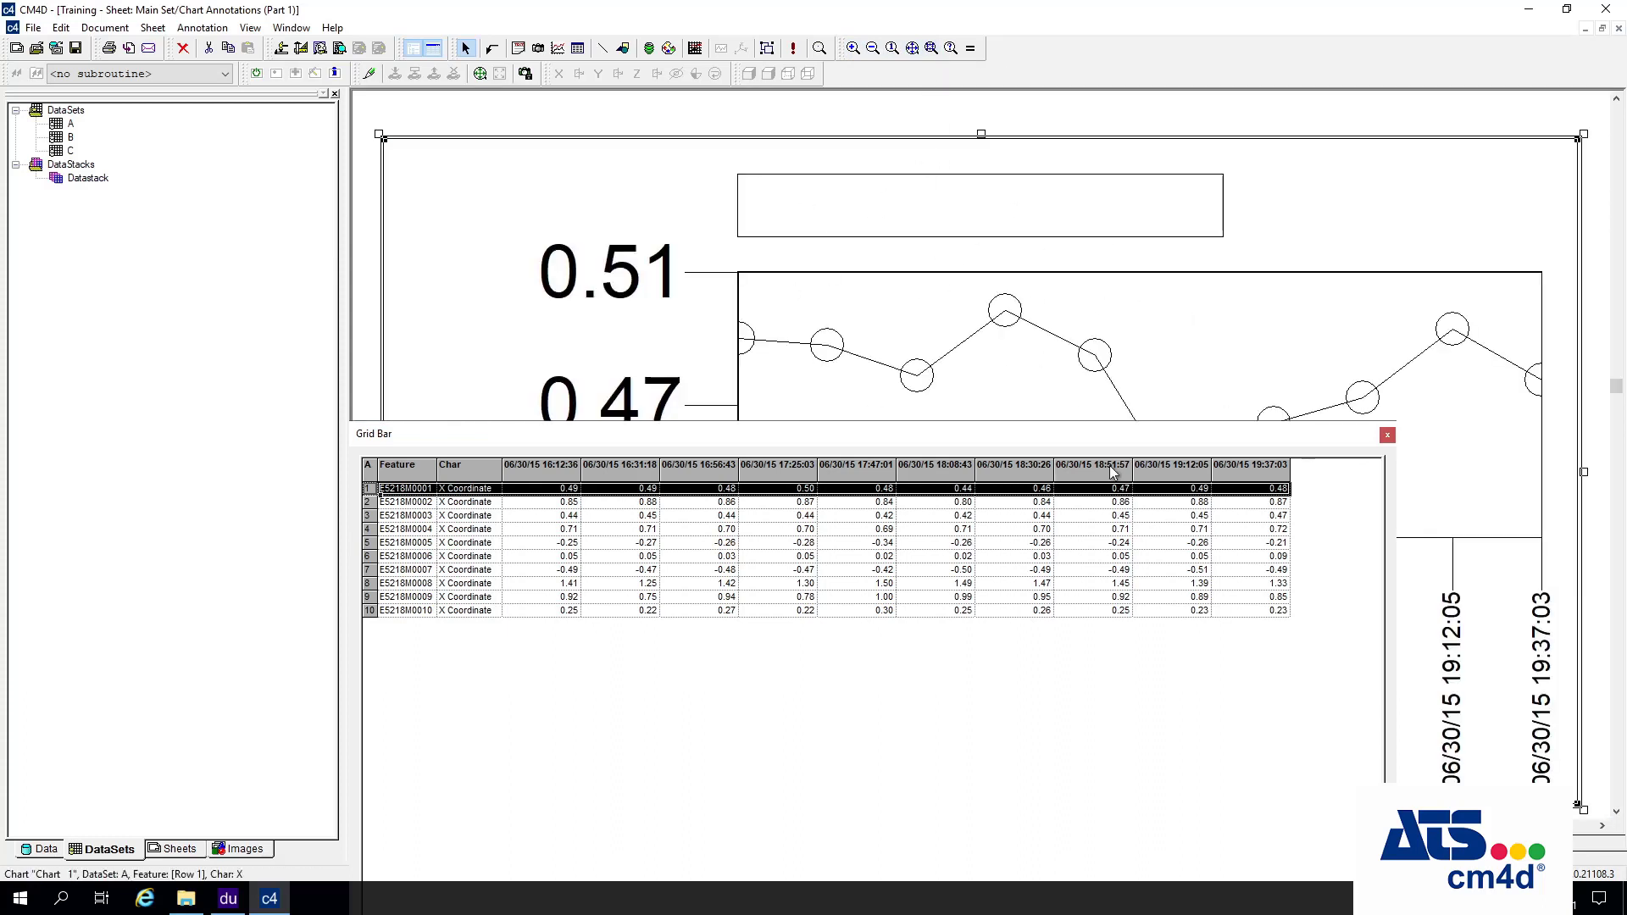
click(1389, 436)
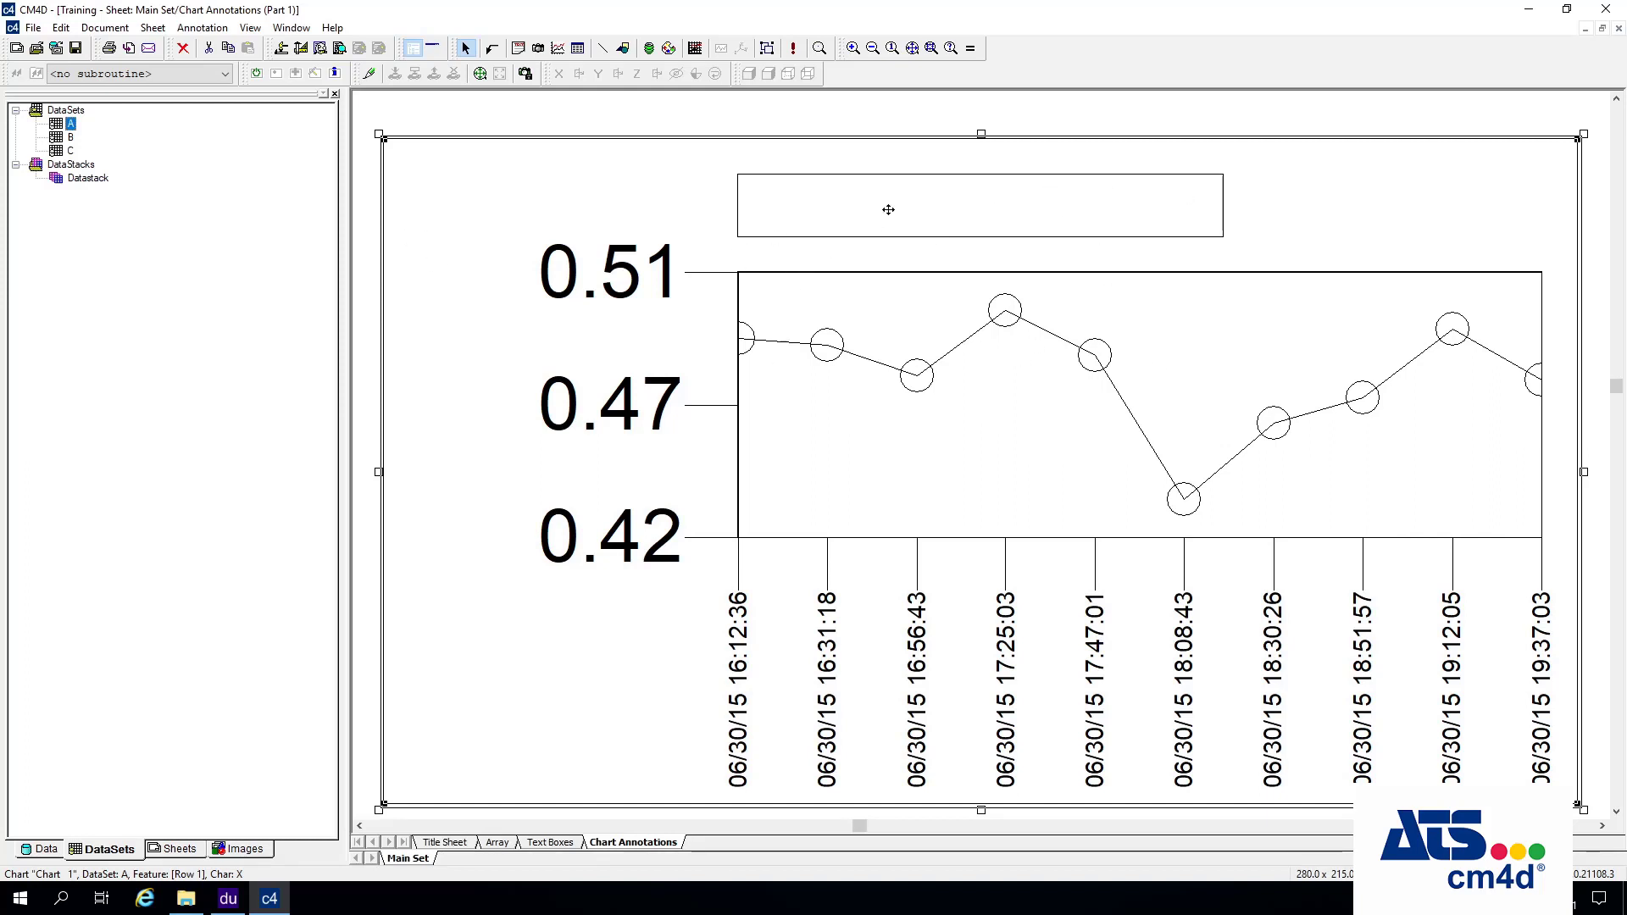
Put the chart in edit mode and move its empty title text box slightly higher above the plot.
right_click(621, 195)
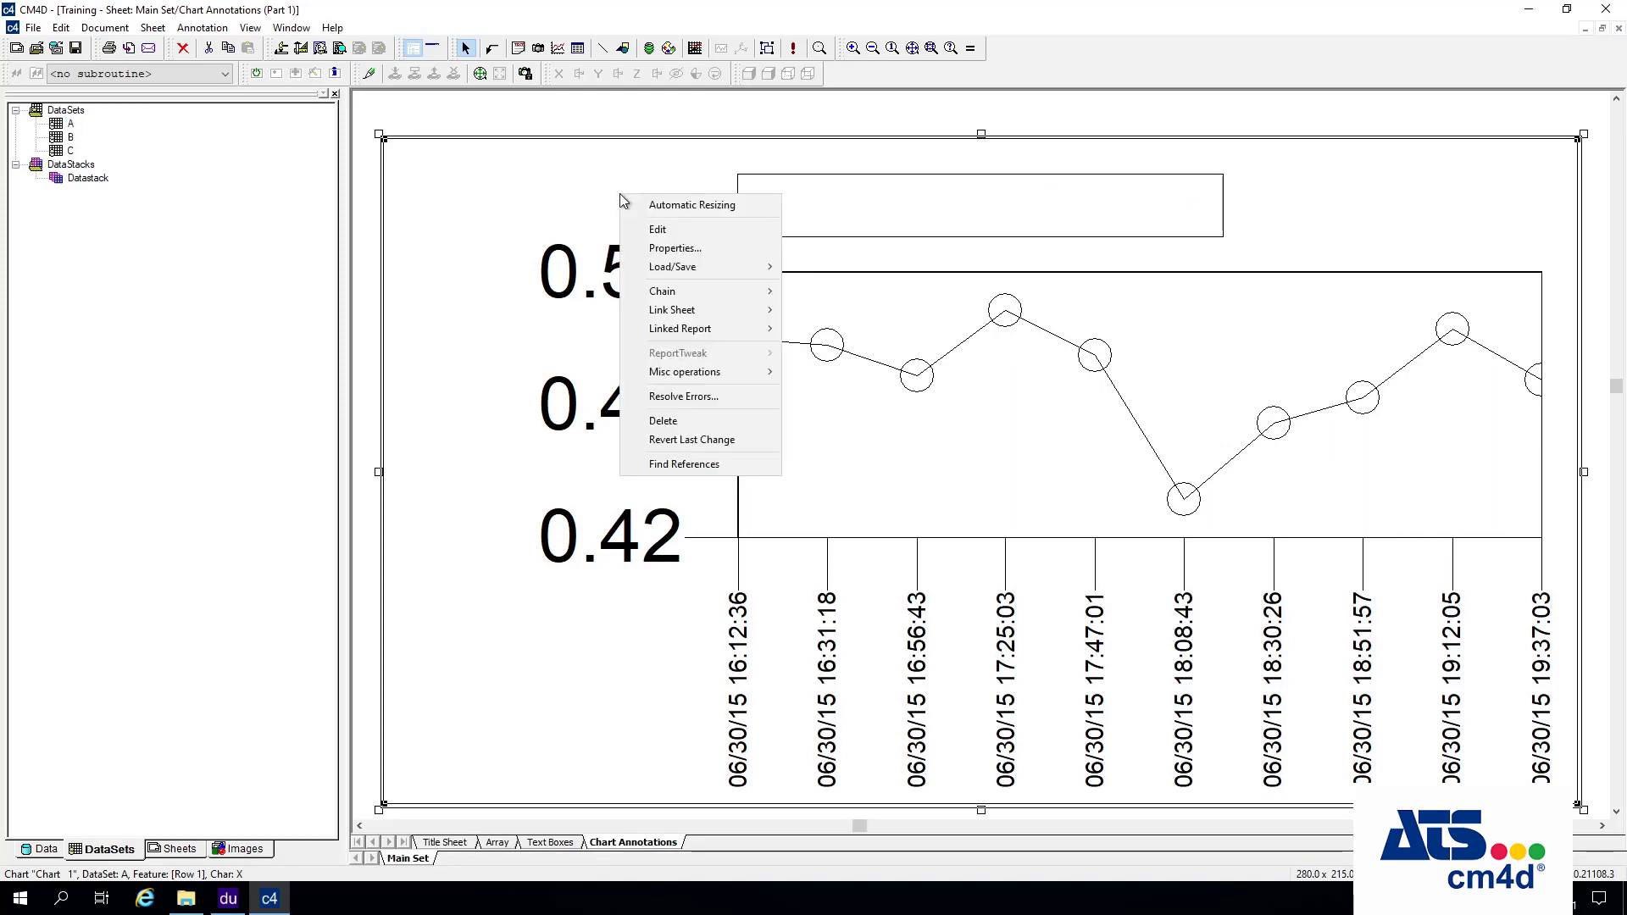
click(656, 231)
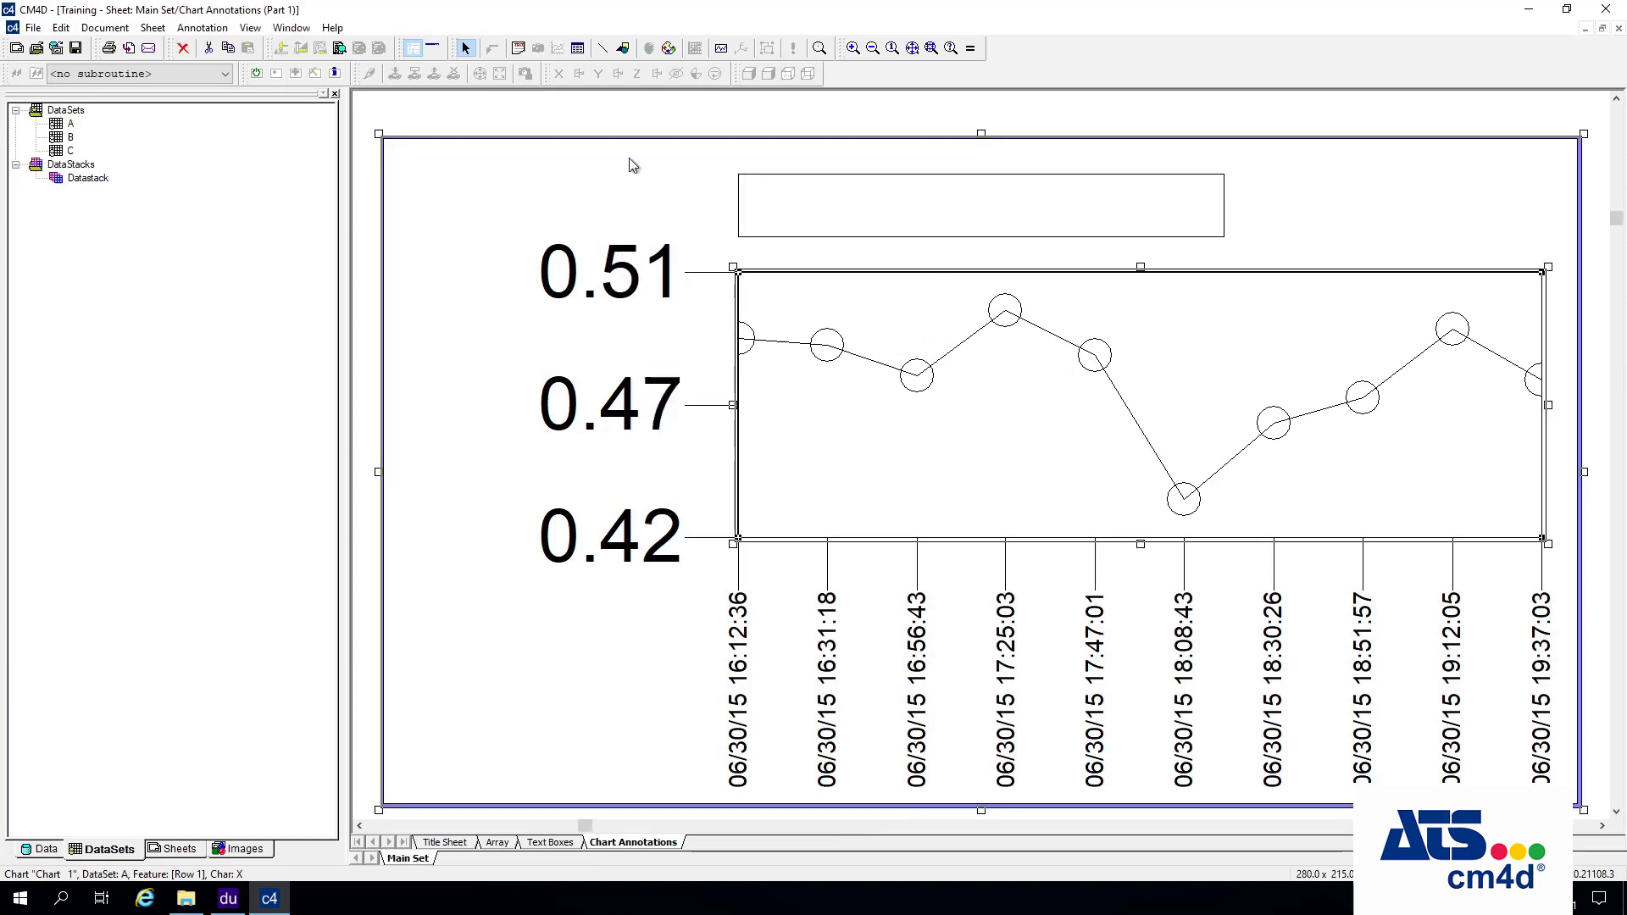
click(866, 211)
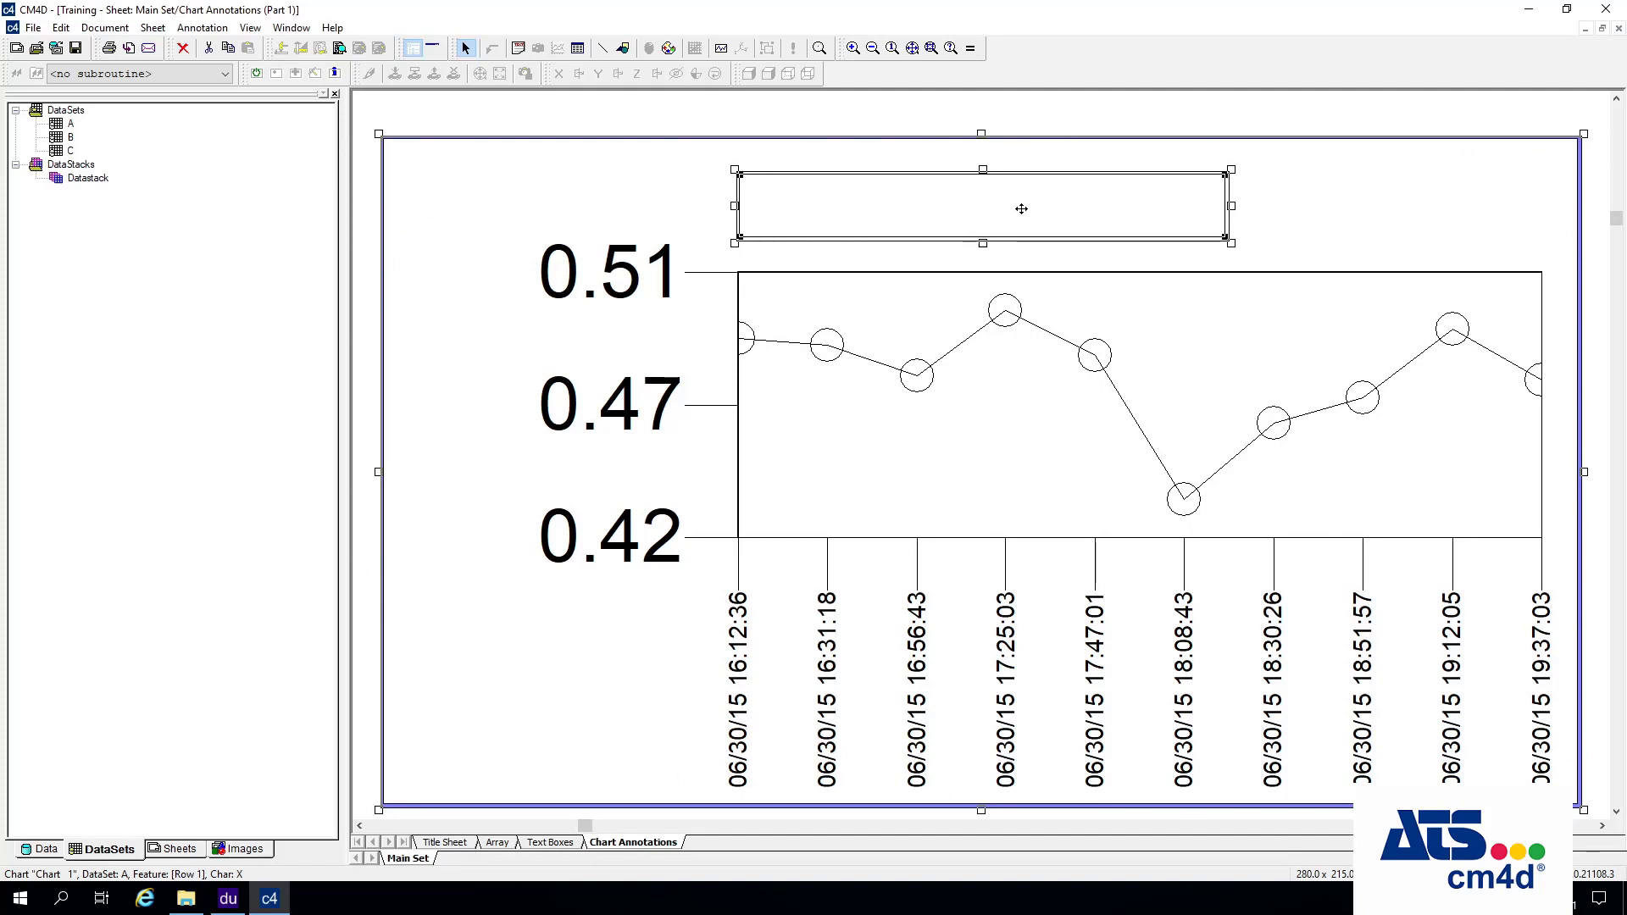
drag(1022, 207, 906, 190)
click(799, 200)
click(893, 335)
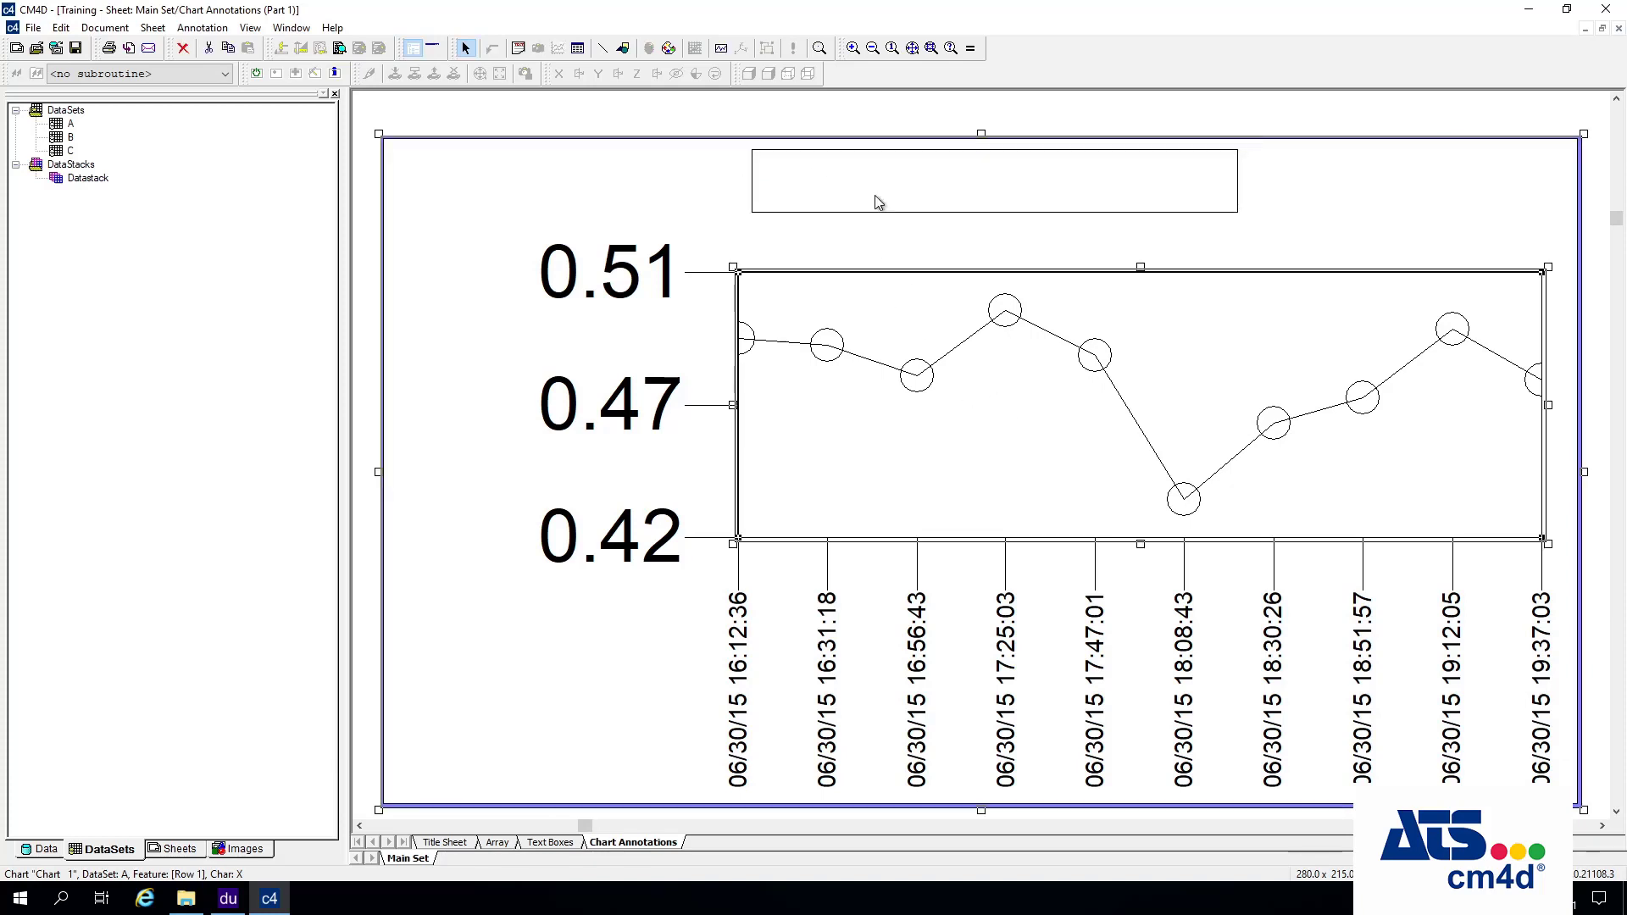
click(980, 207)
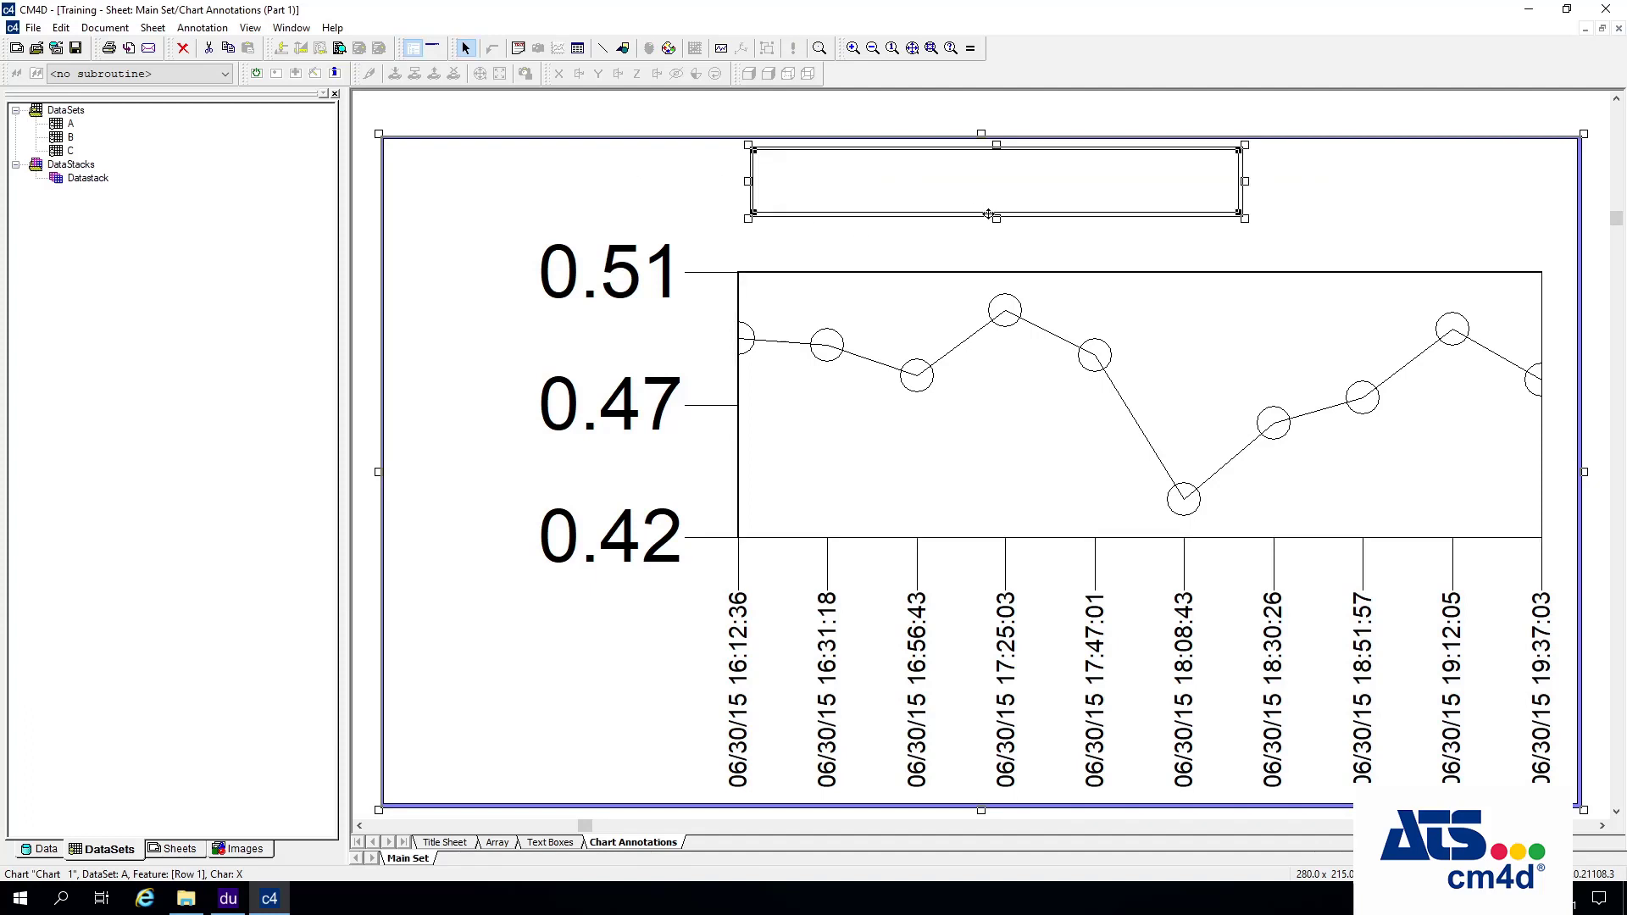
click(1008, 377)
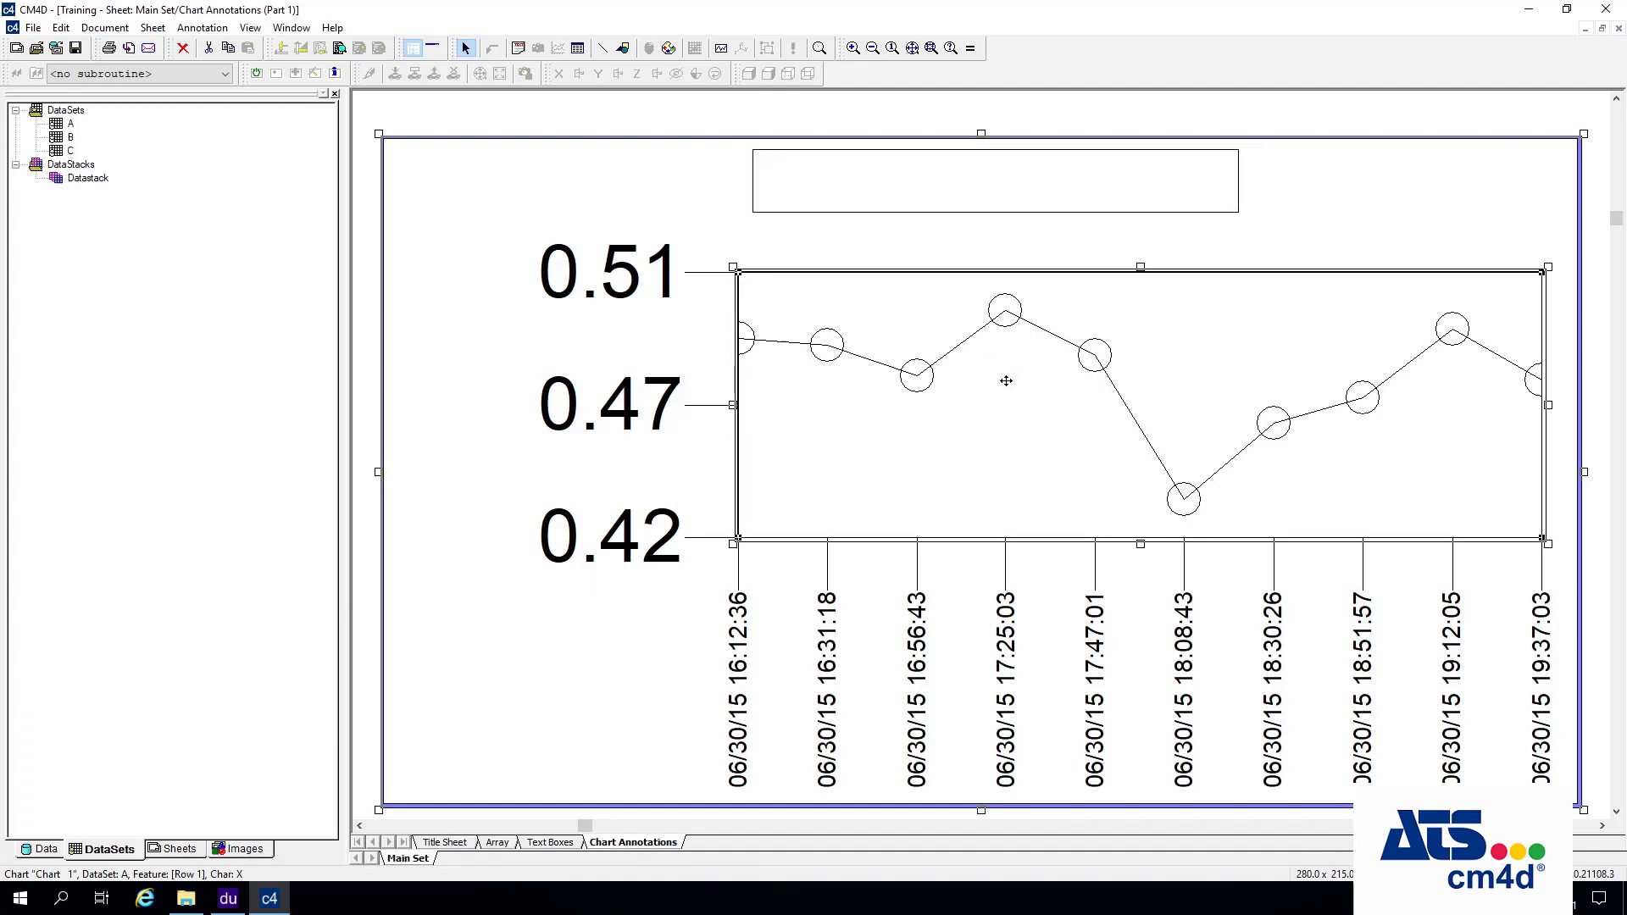
click(906, 196)
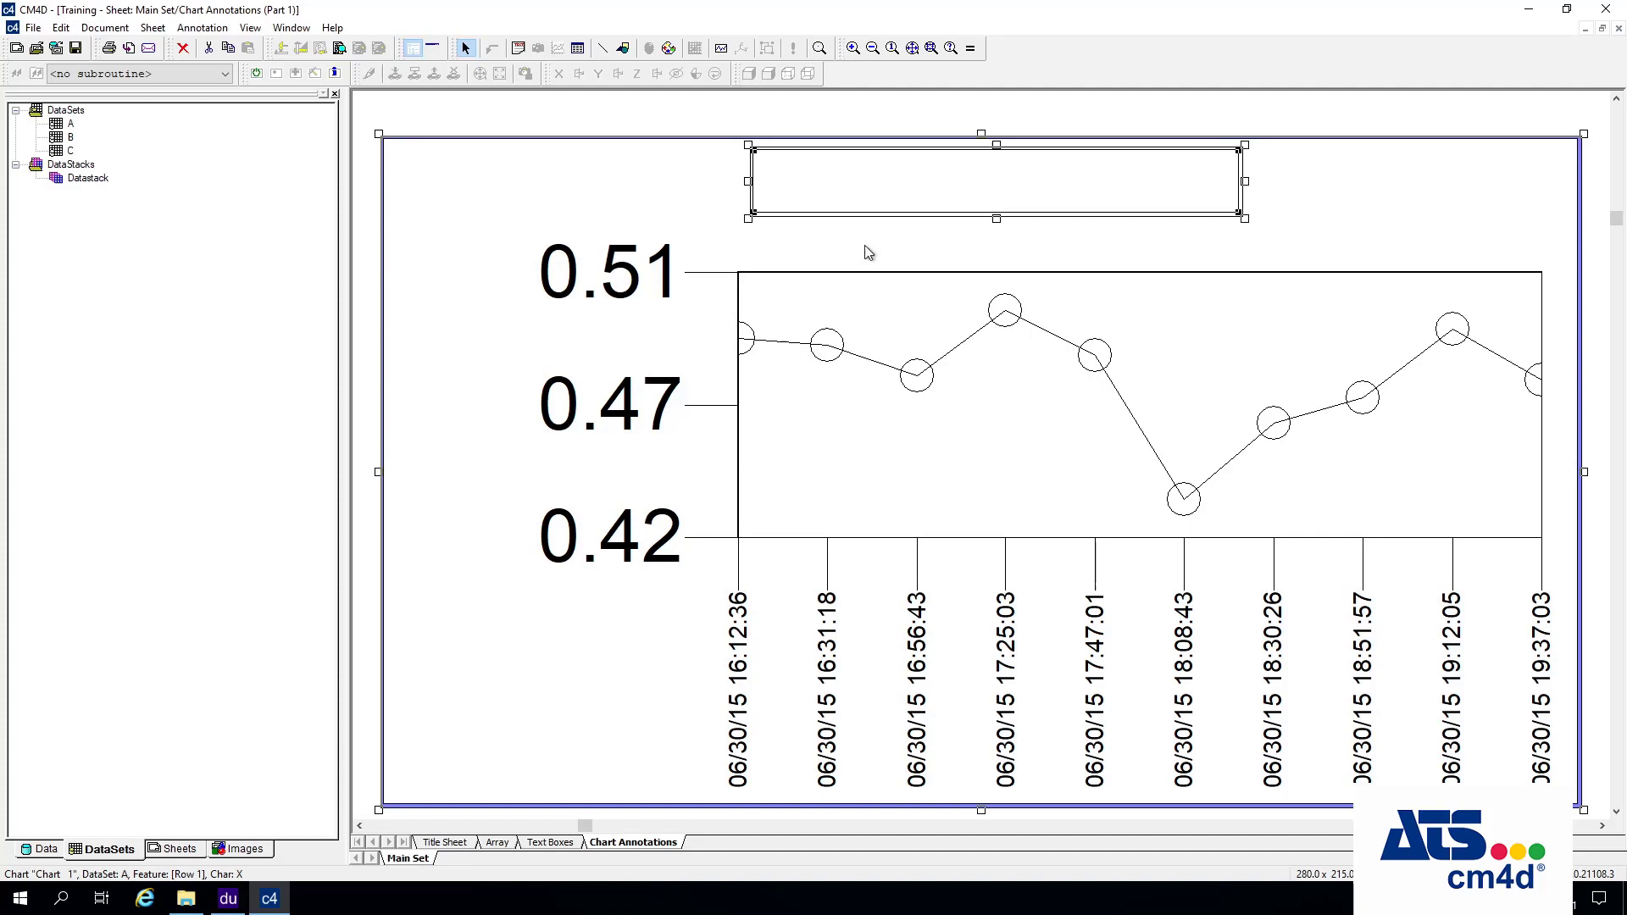
Insert the "label - Label of feature" variable into the chart's title text box and exit chart editing.
right_click(842, 196)
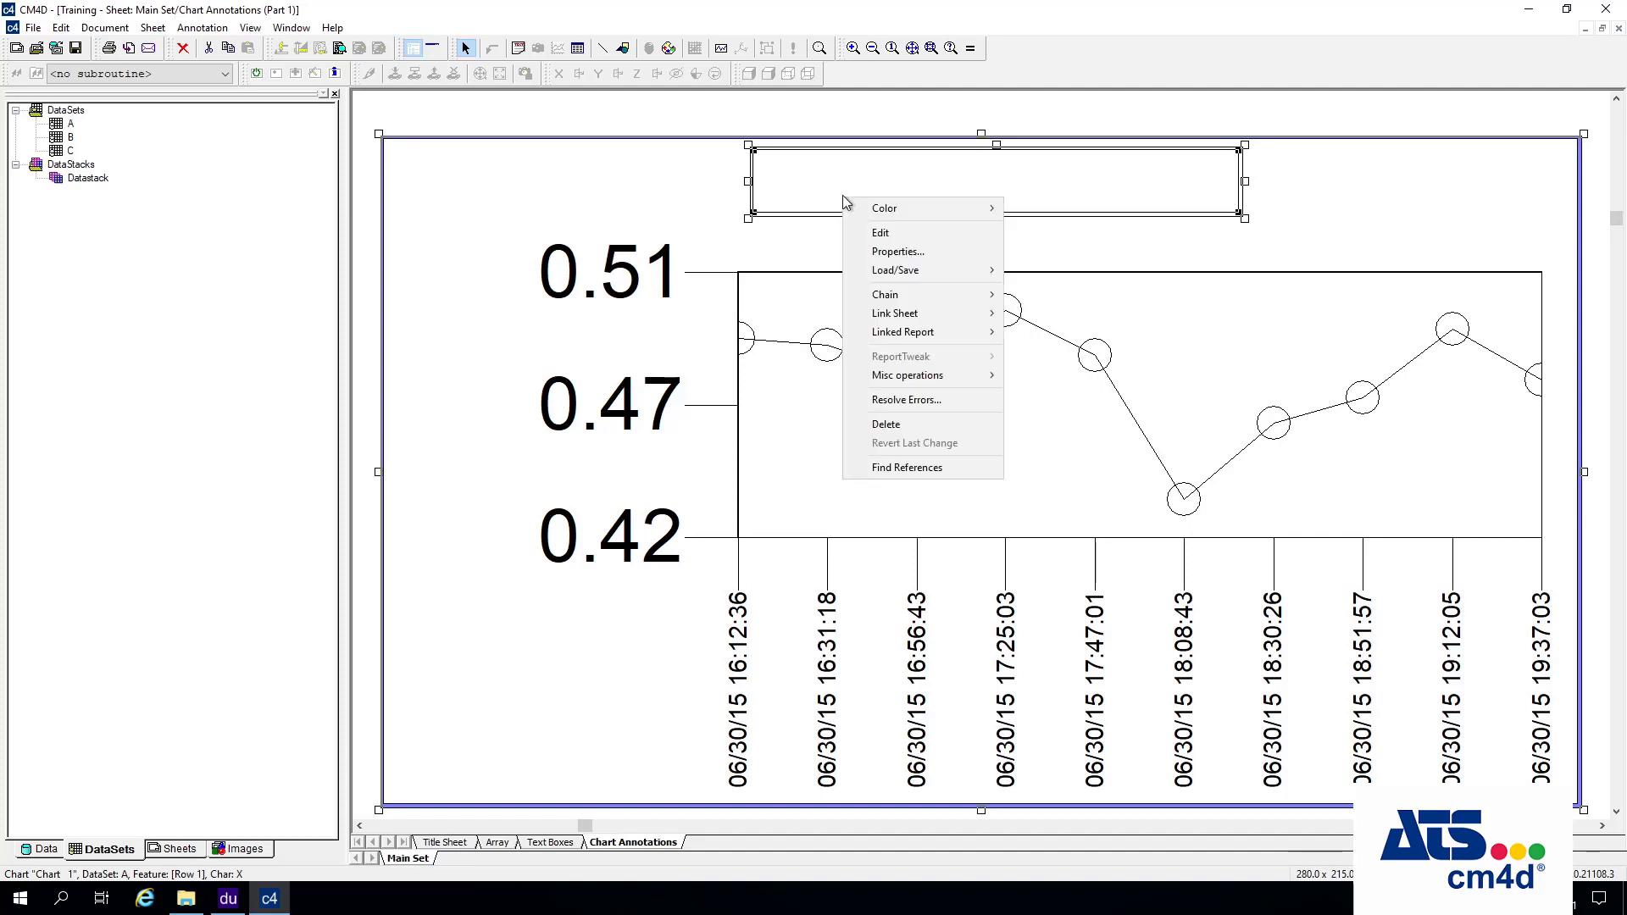
click(905, 240)
right_click(910, 174)
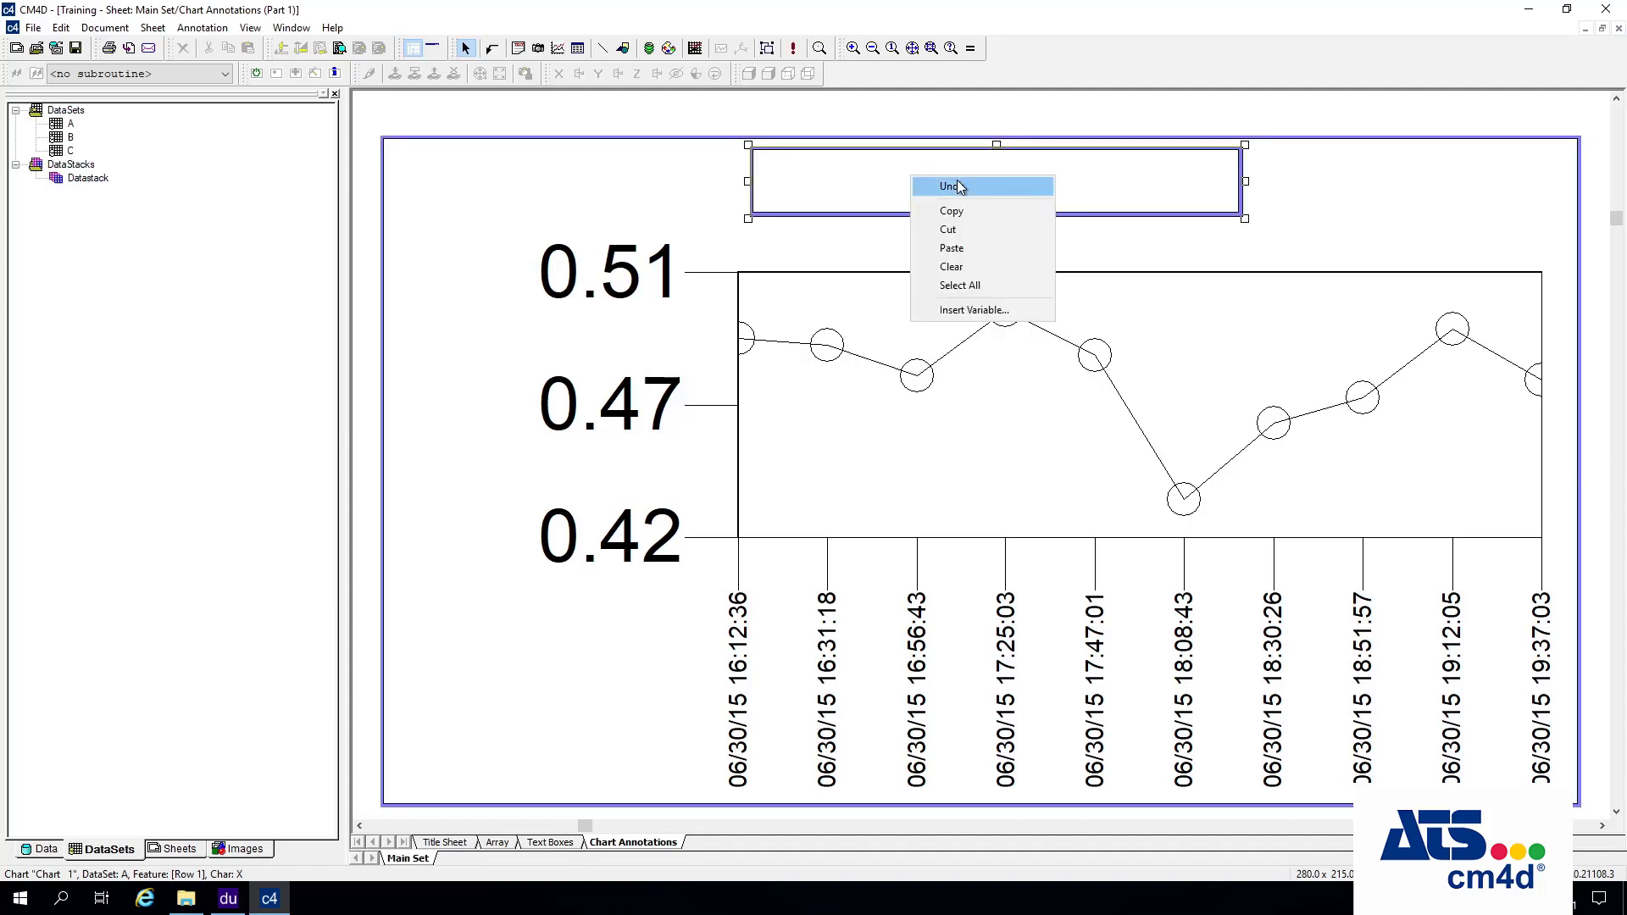
click(1009, 310)
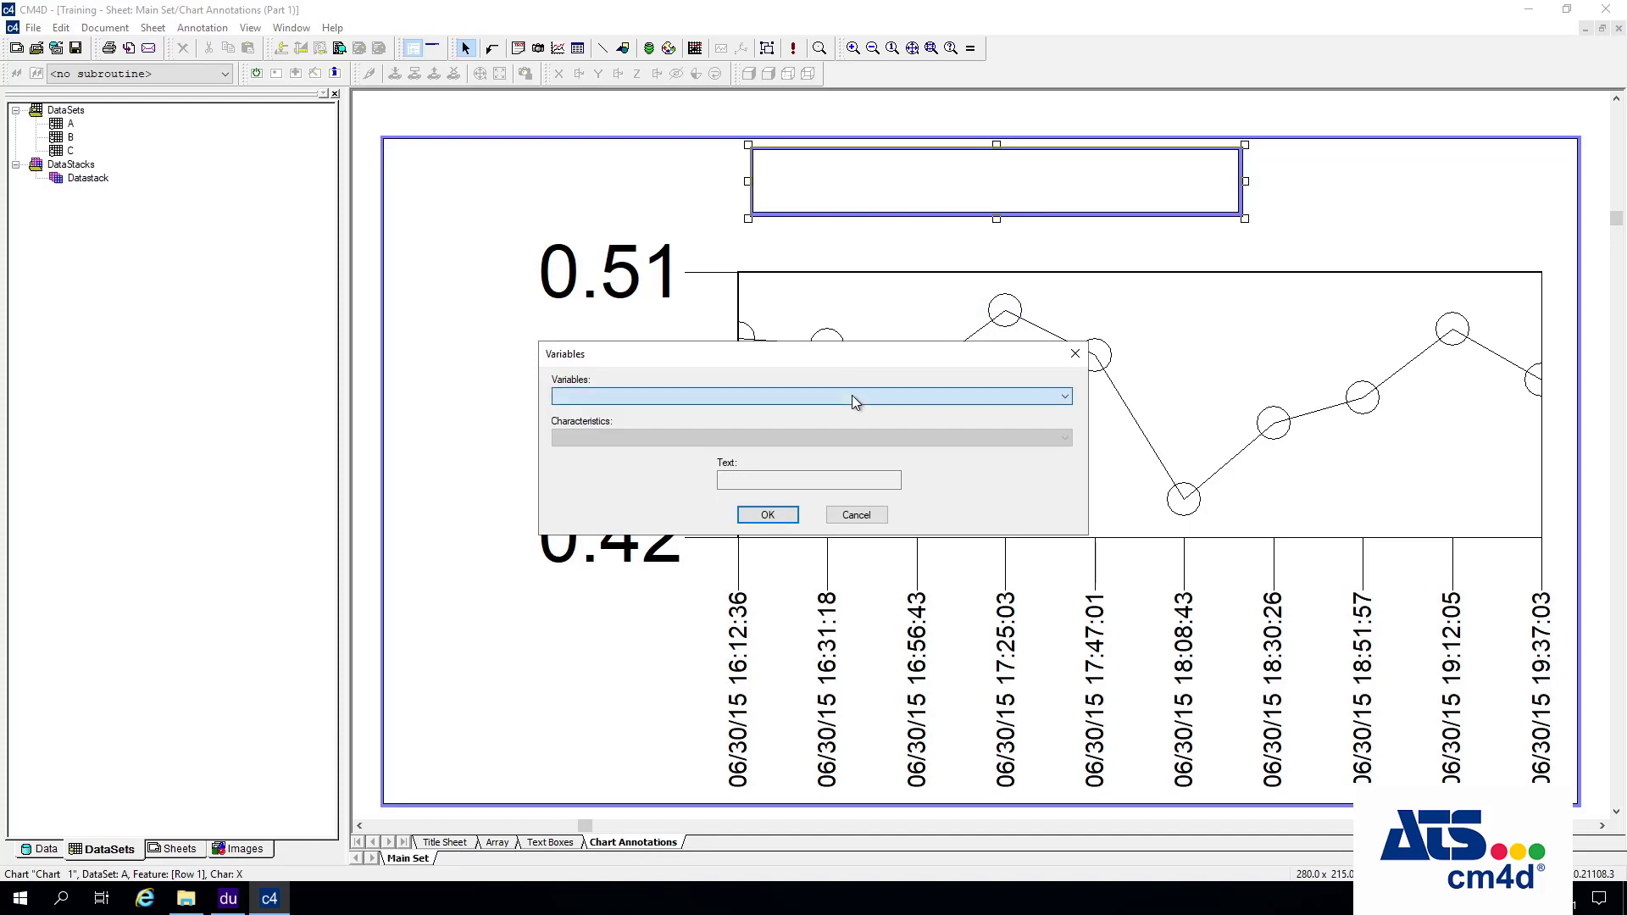
click(852, 395)
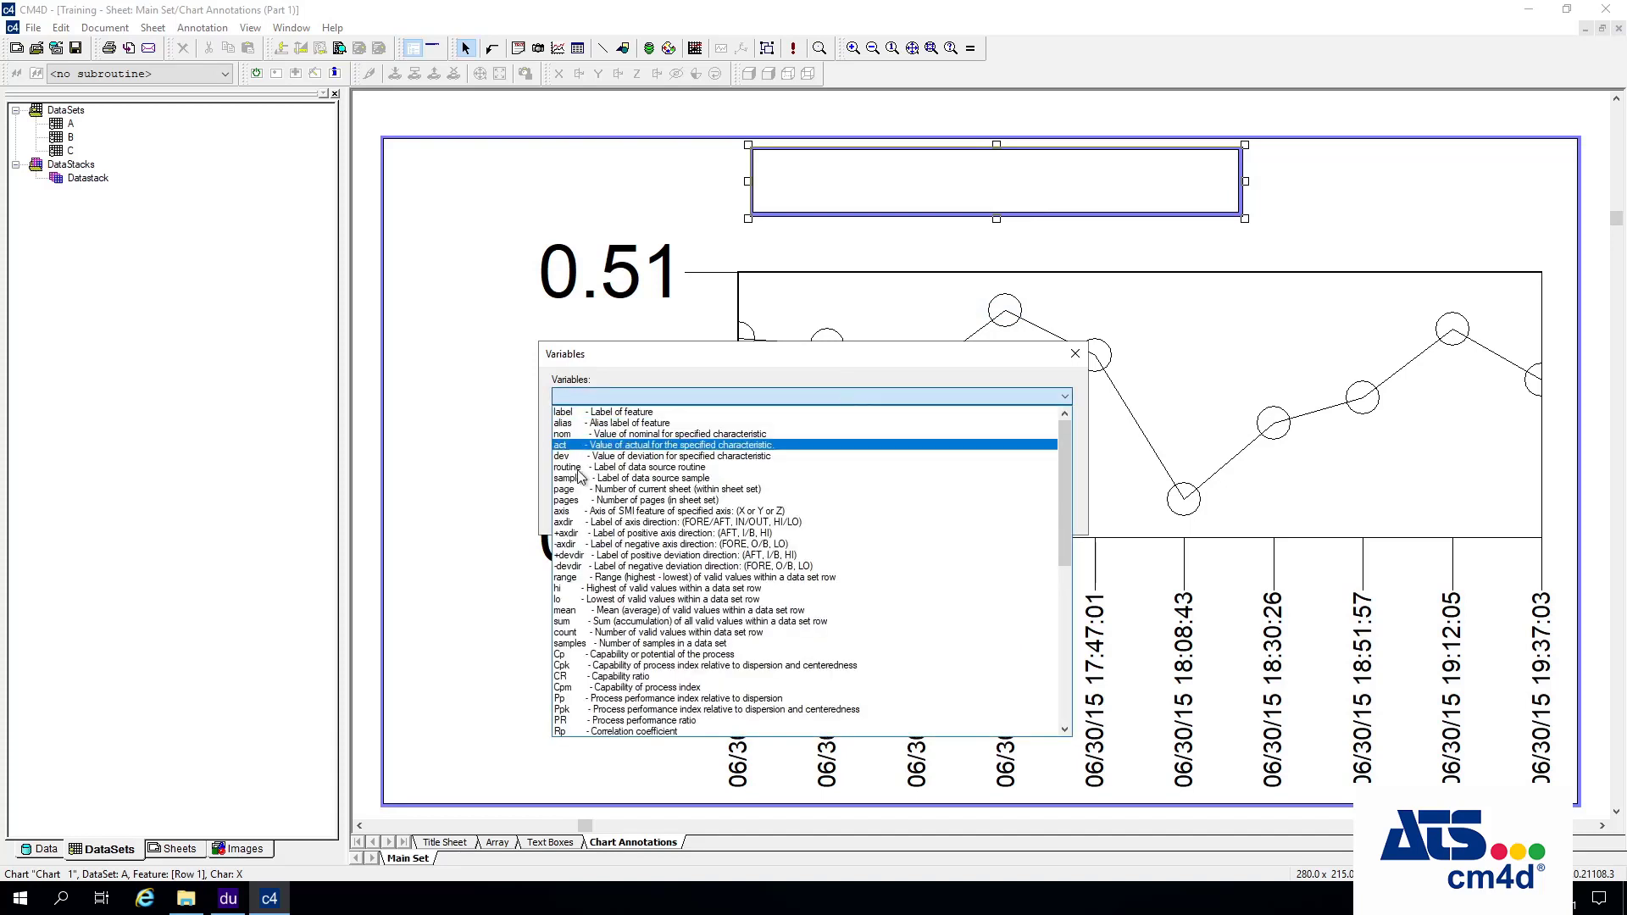
click(591, 413)
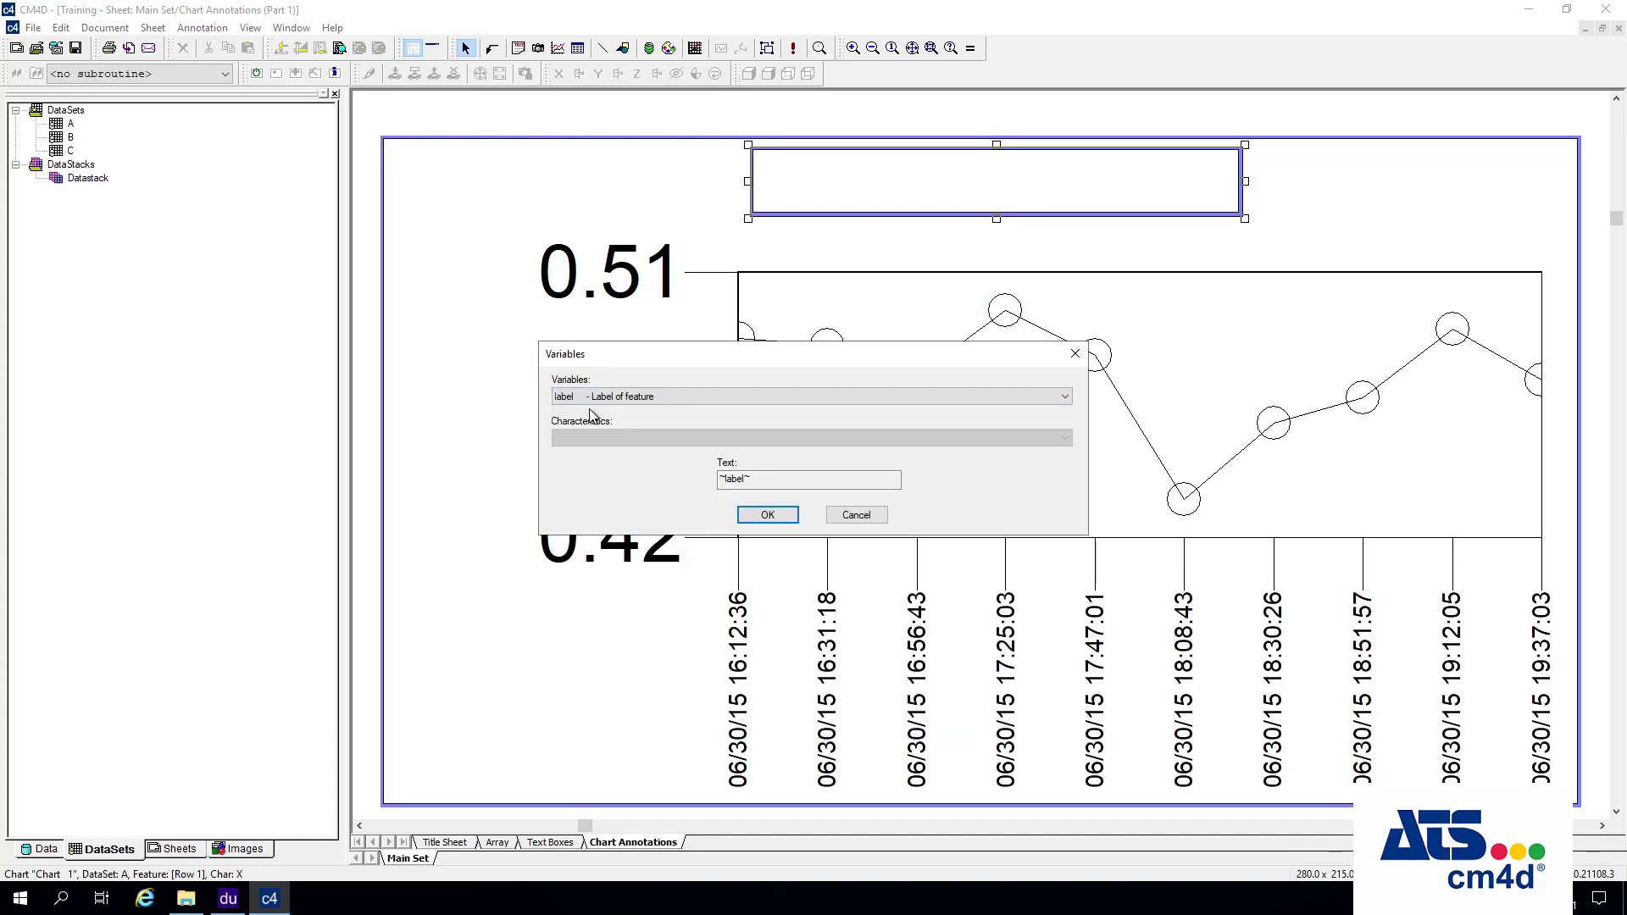
click(767, 515)
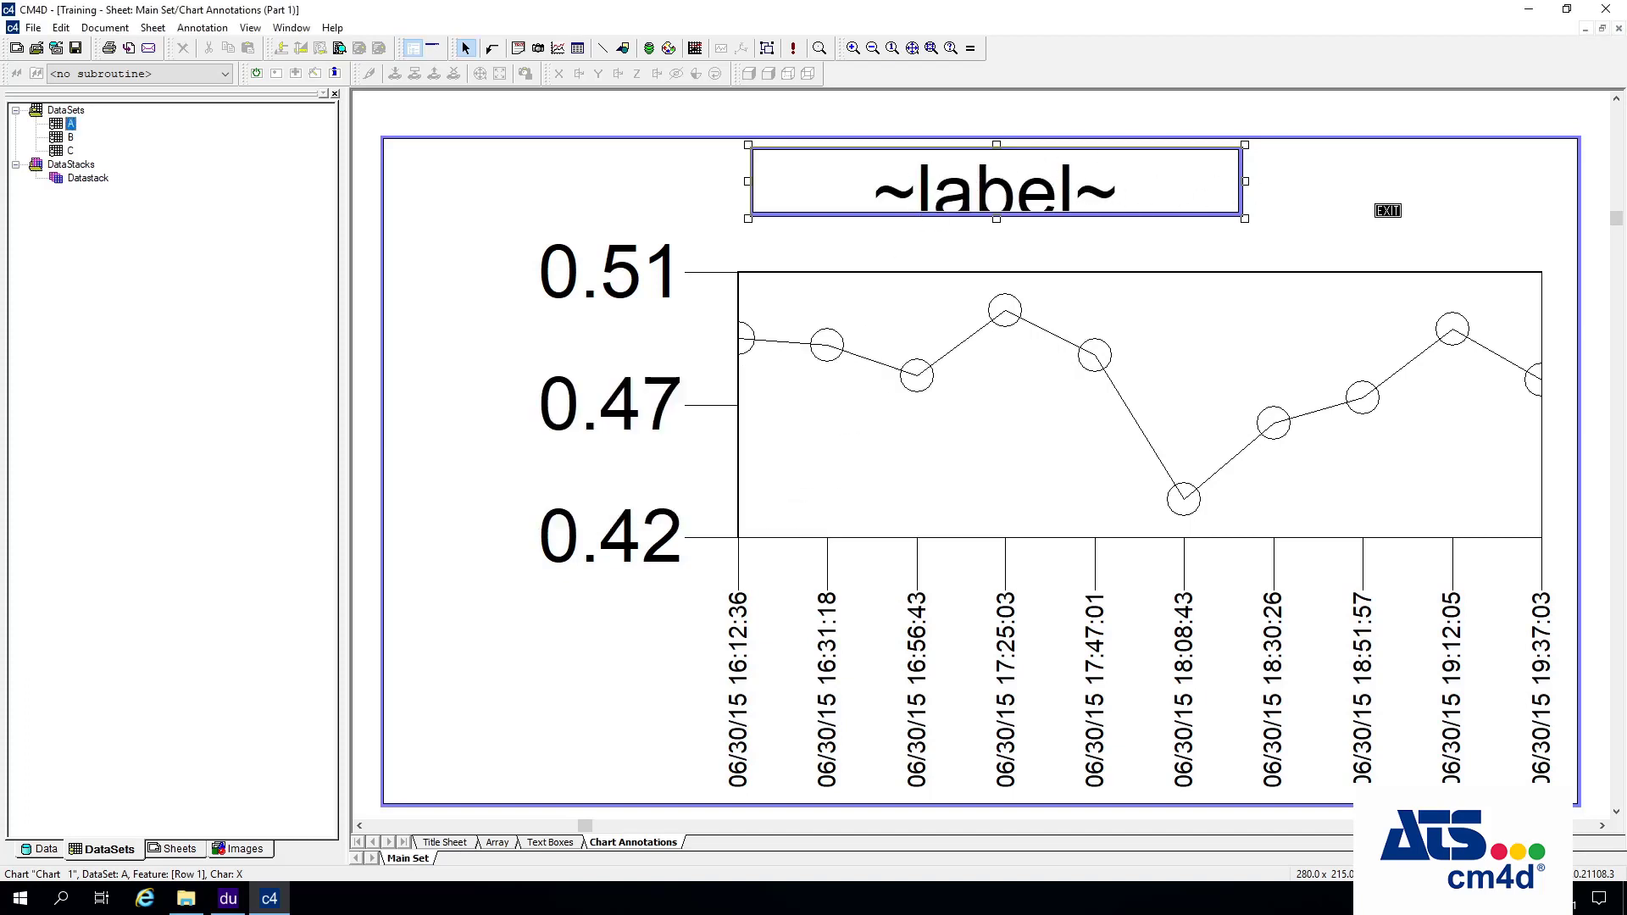
click(1386, 203)
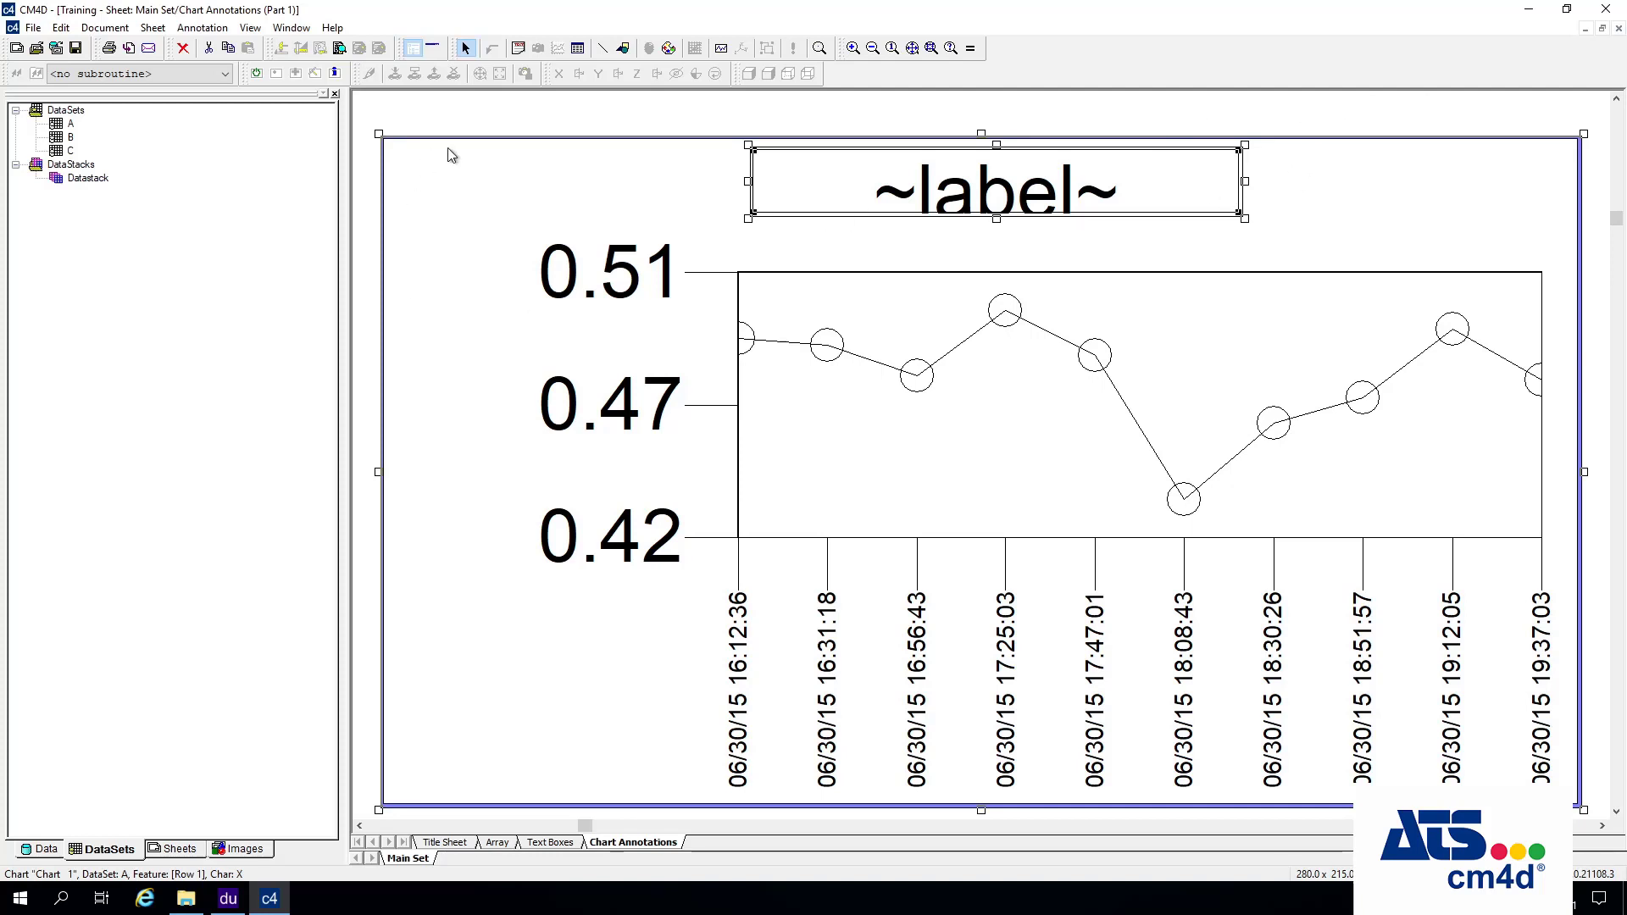
click(872, 48)
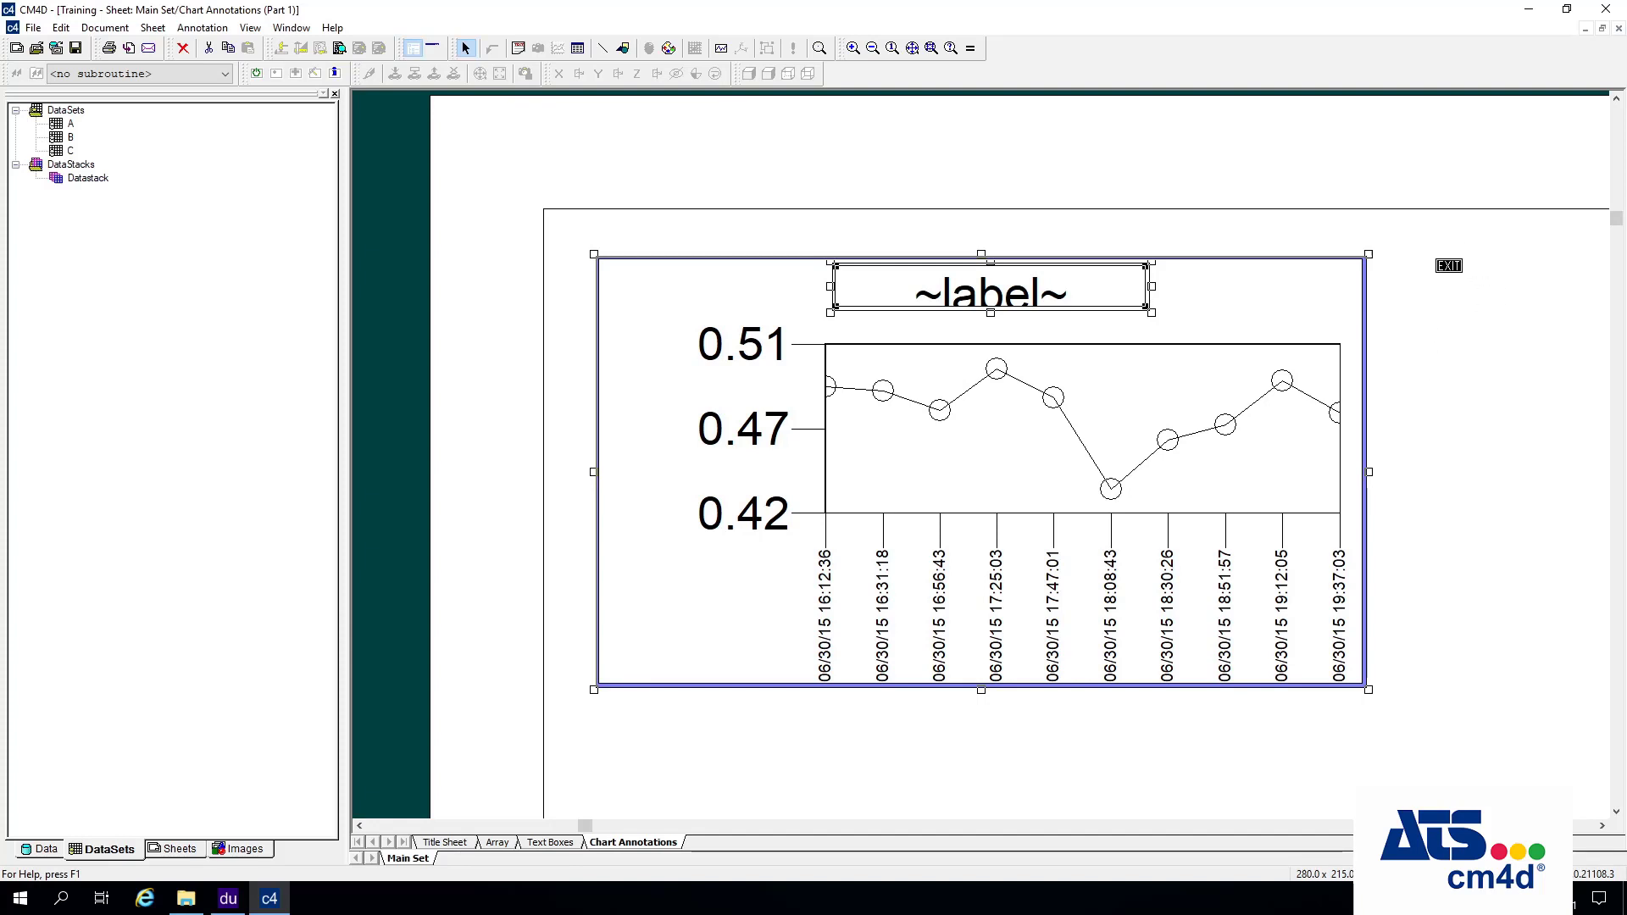
click(1449, 265)
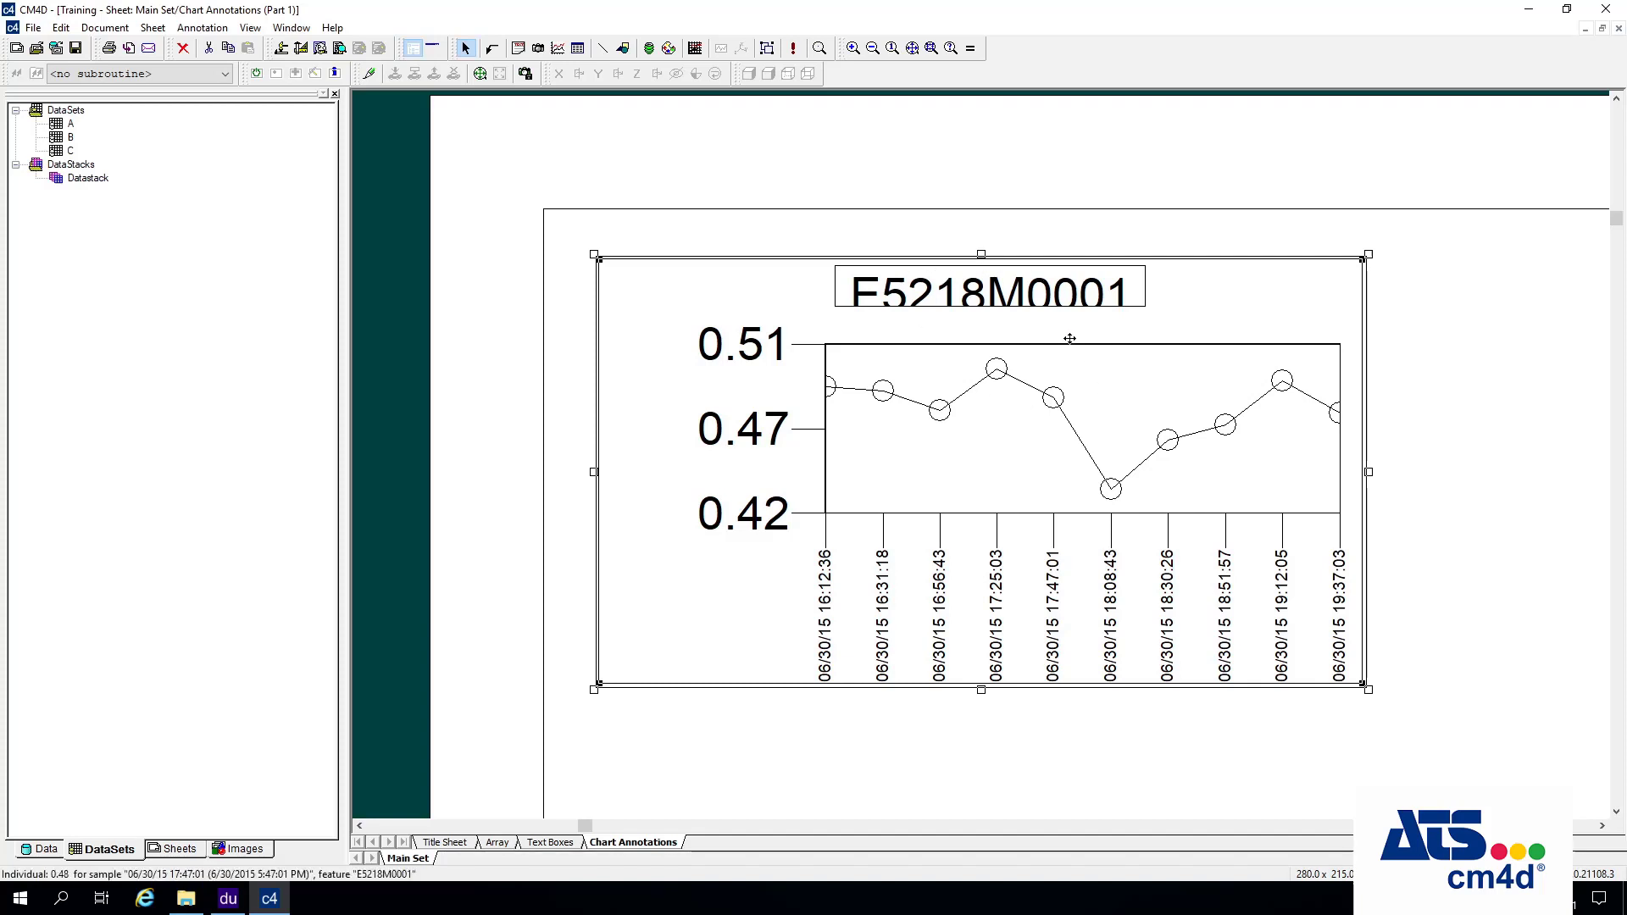
Check the text properties of the chart's title text box and close them without changes.
double_click(1039, 286)
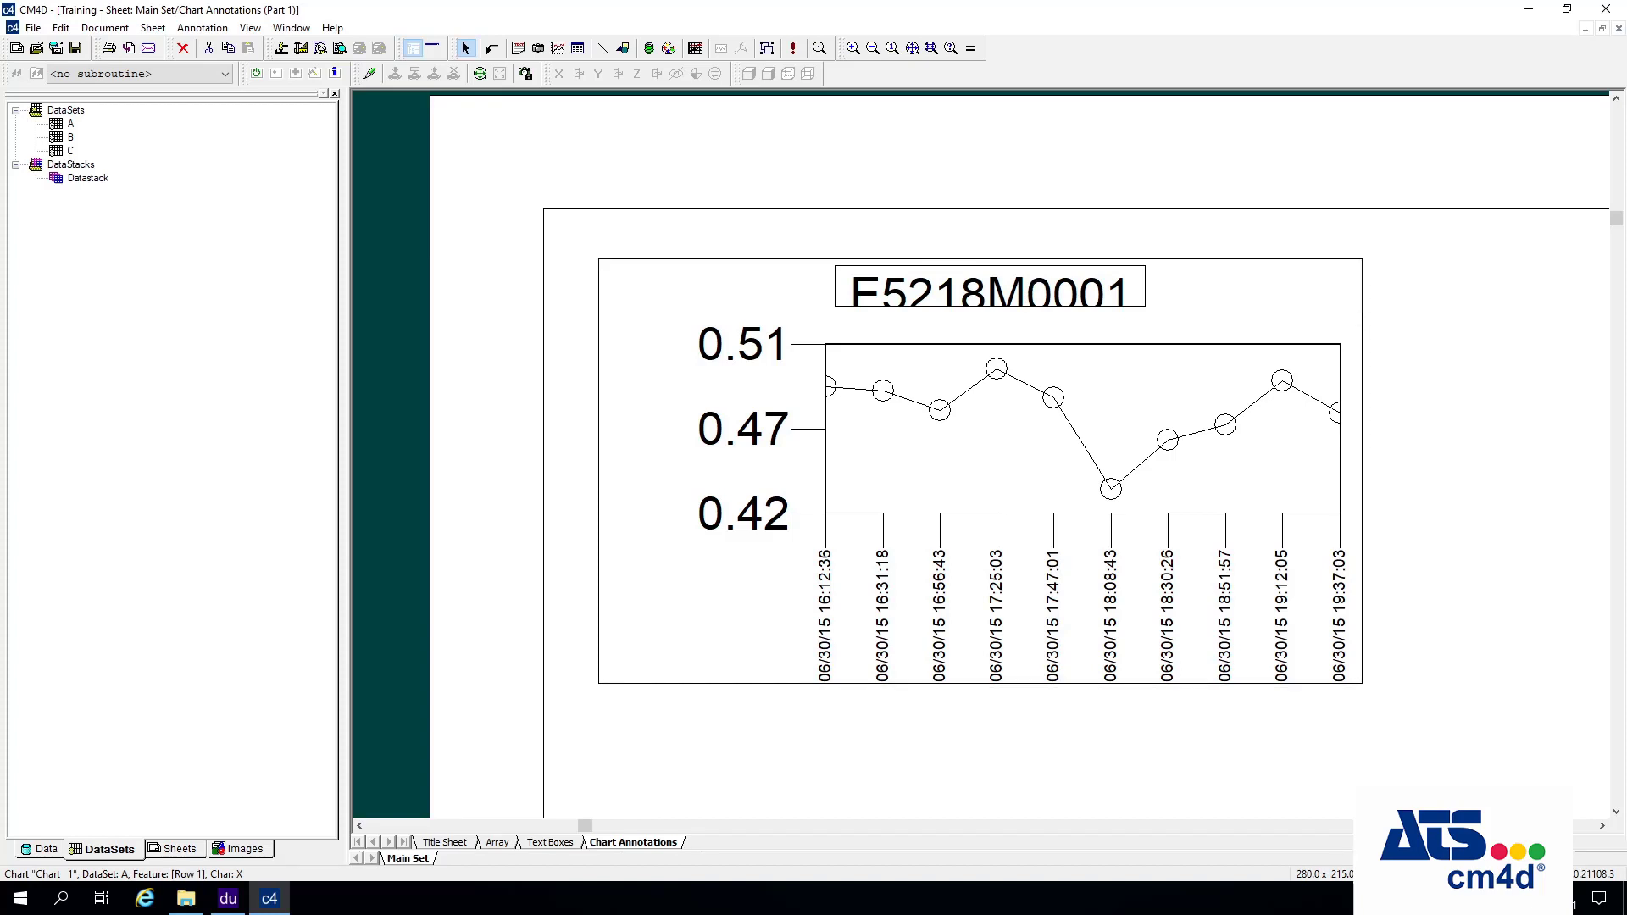
click(1038, 285)
right_click(1039, 288)
click(1119, 339)
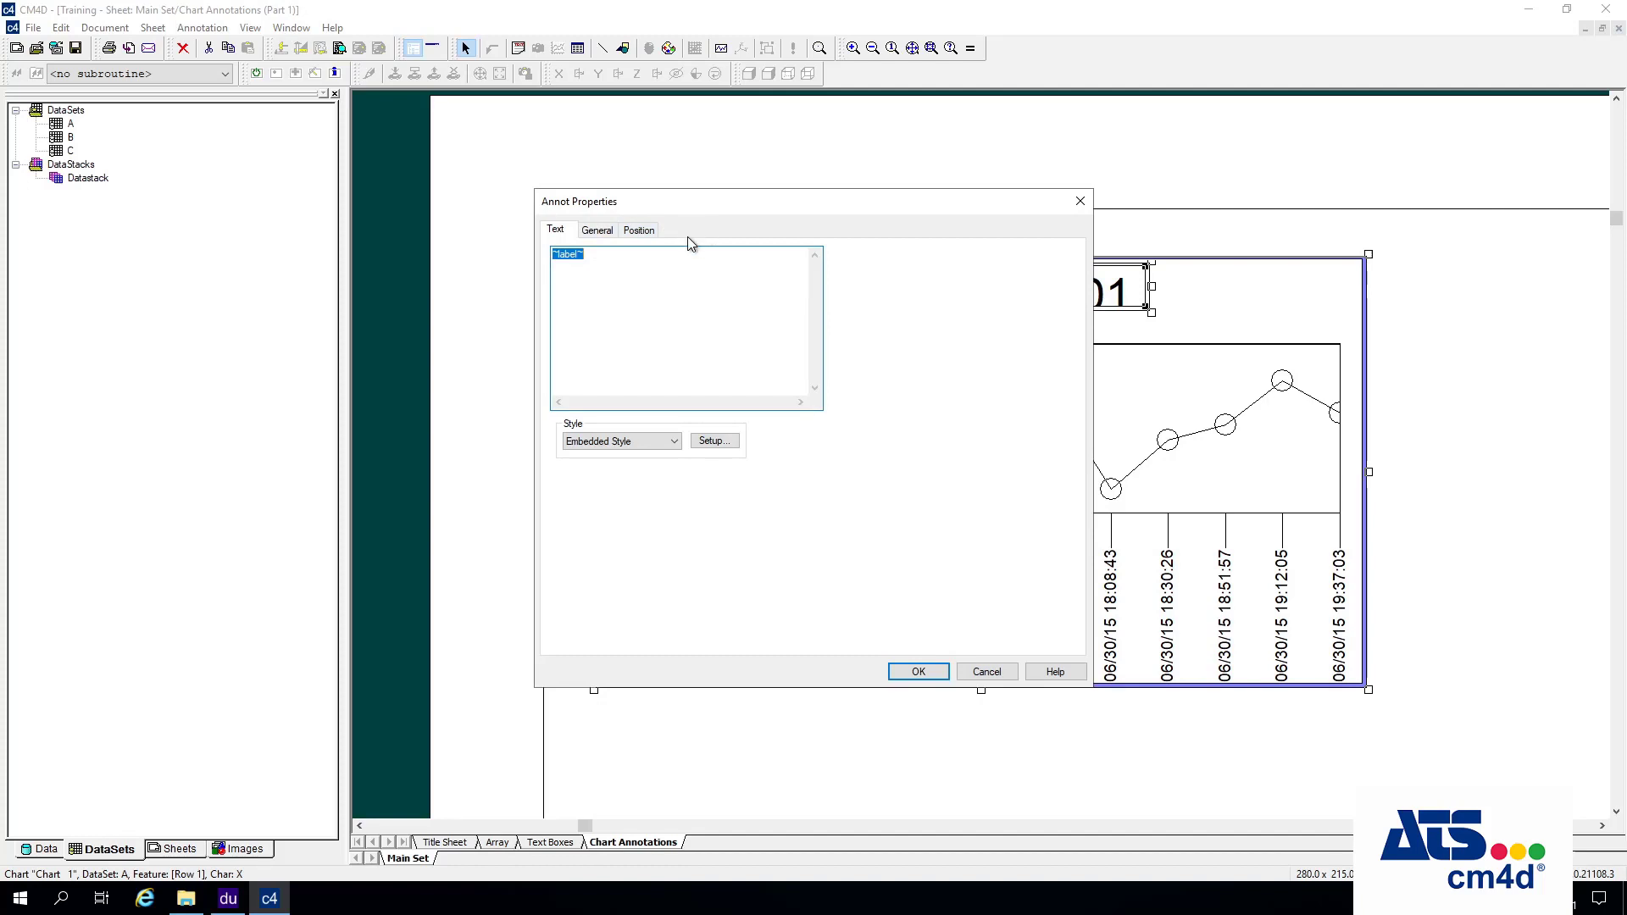
click(993, 676)
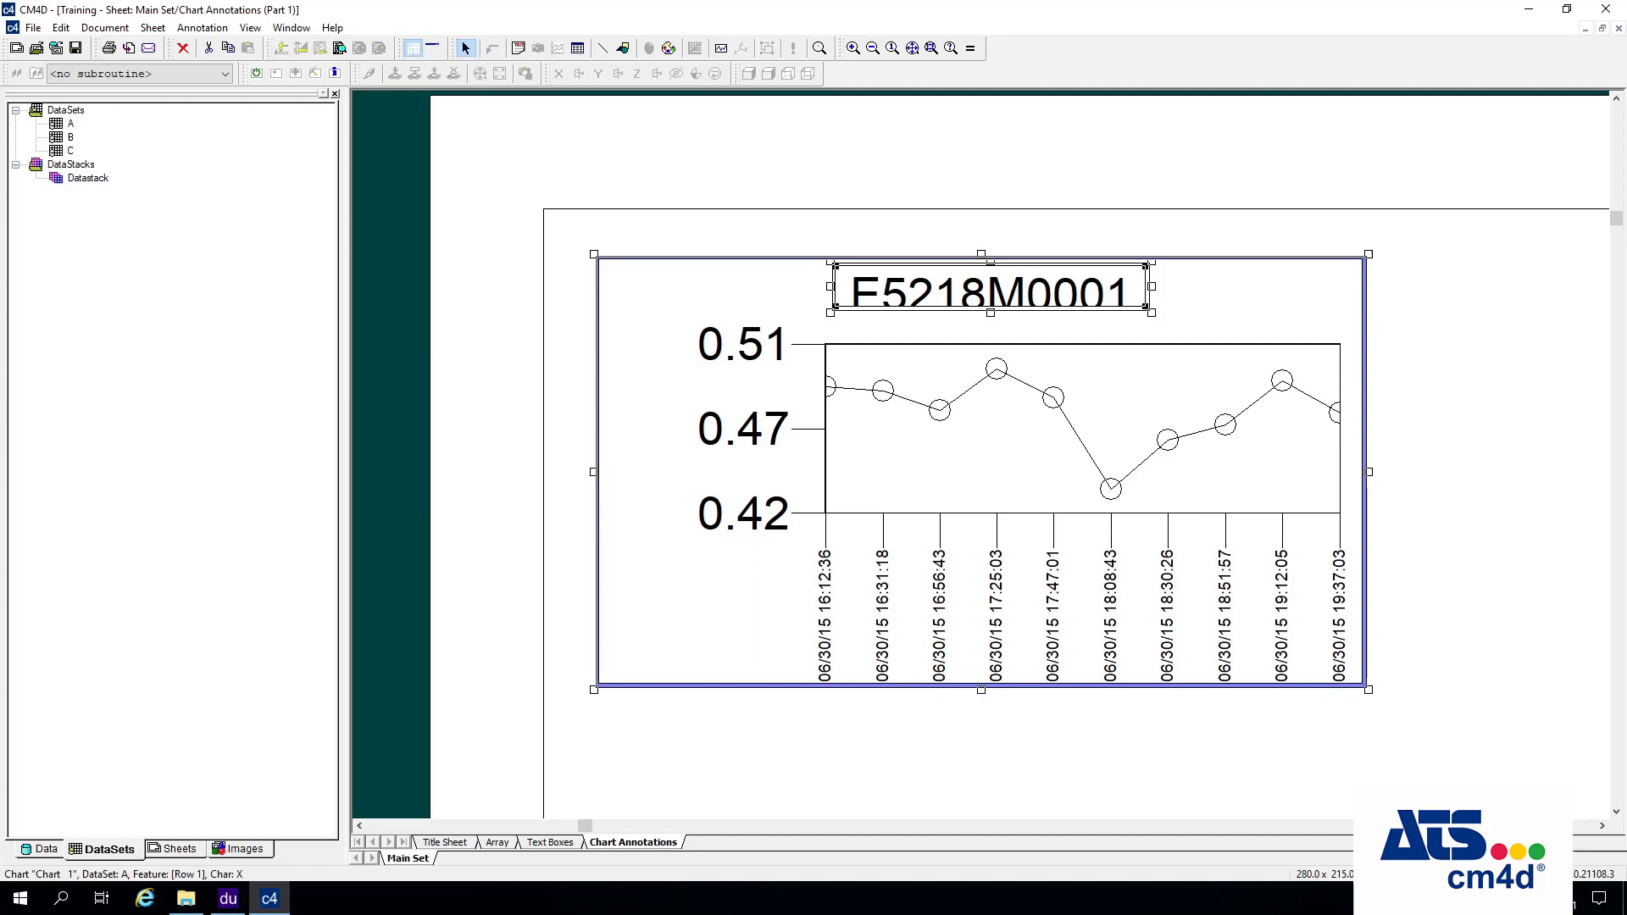
key(Escape)
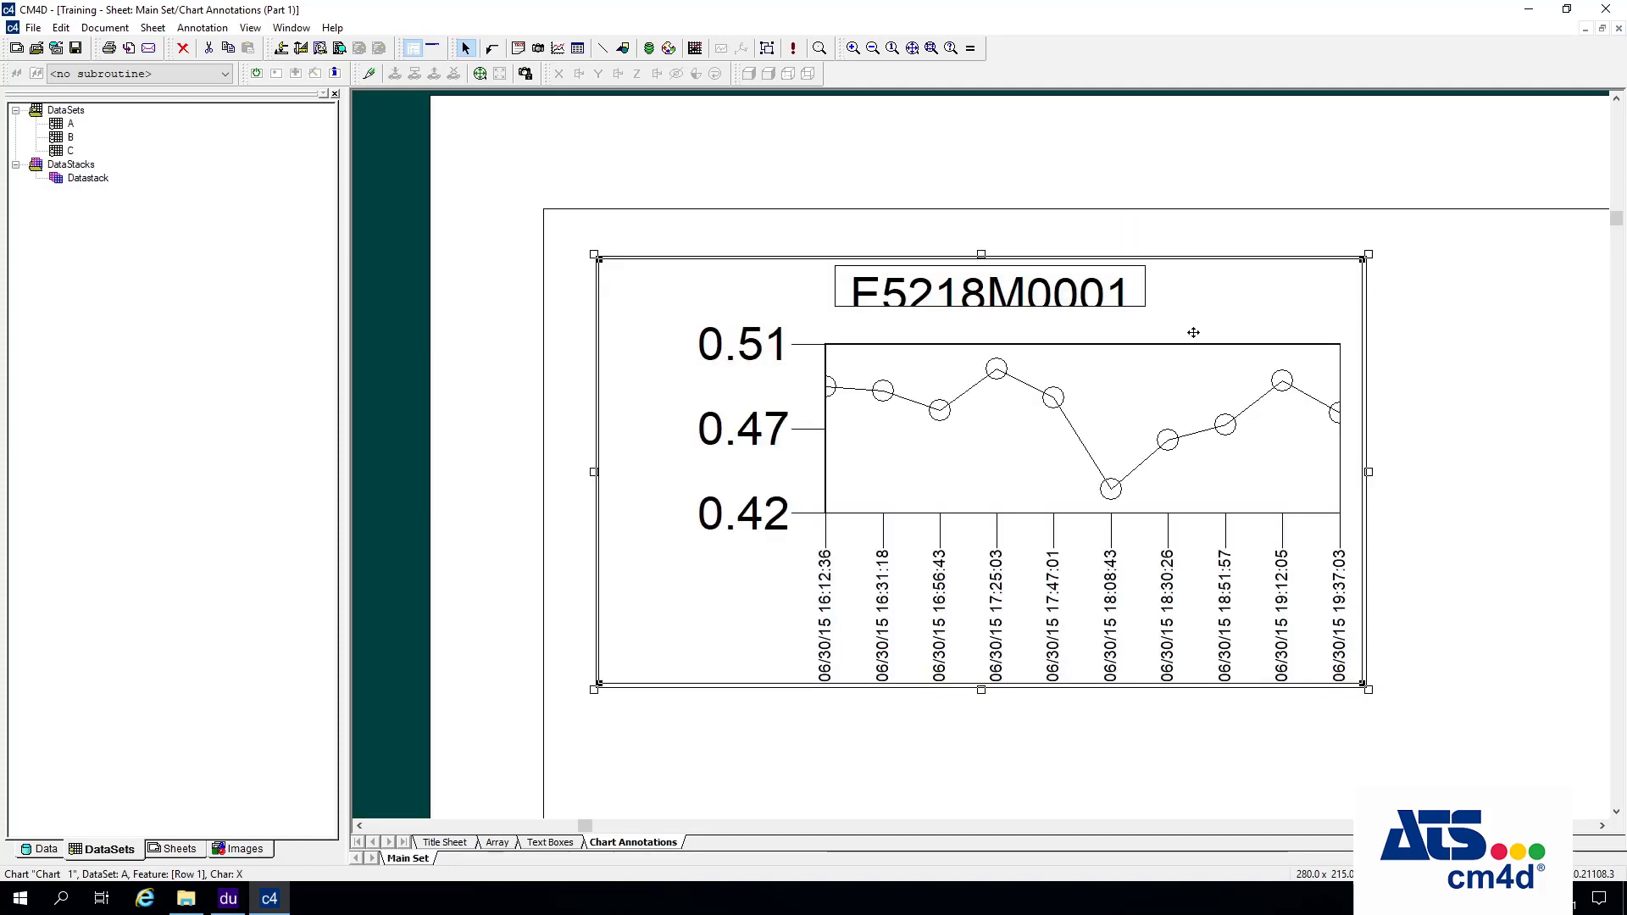
Draw a small empty text box inside the chart's lower-left corner while editing the chart.
right_click(1194, 332)
click(1227, 362)
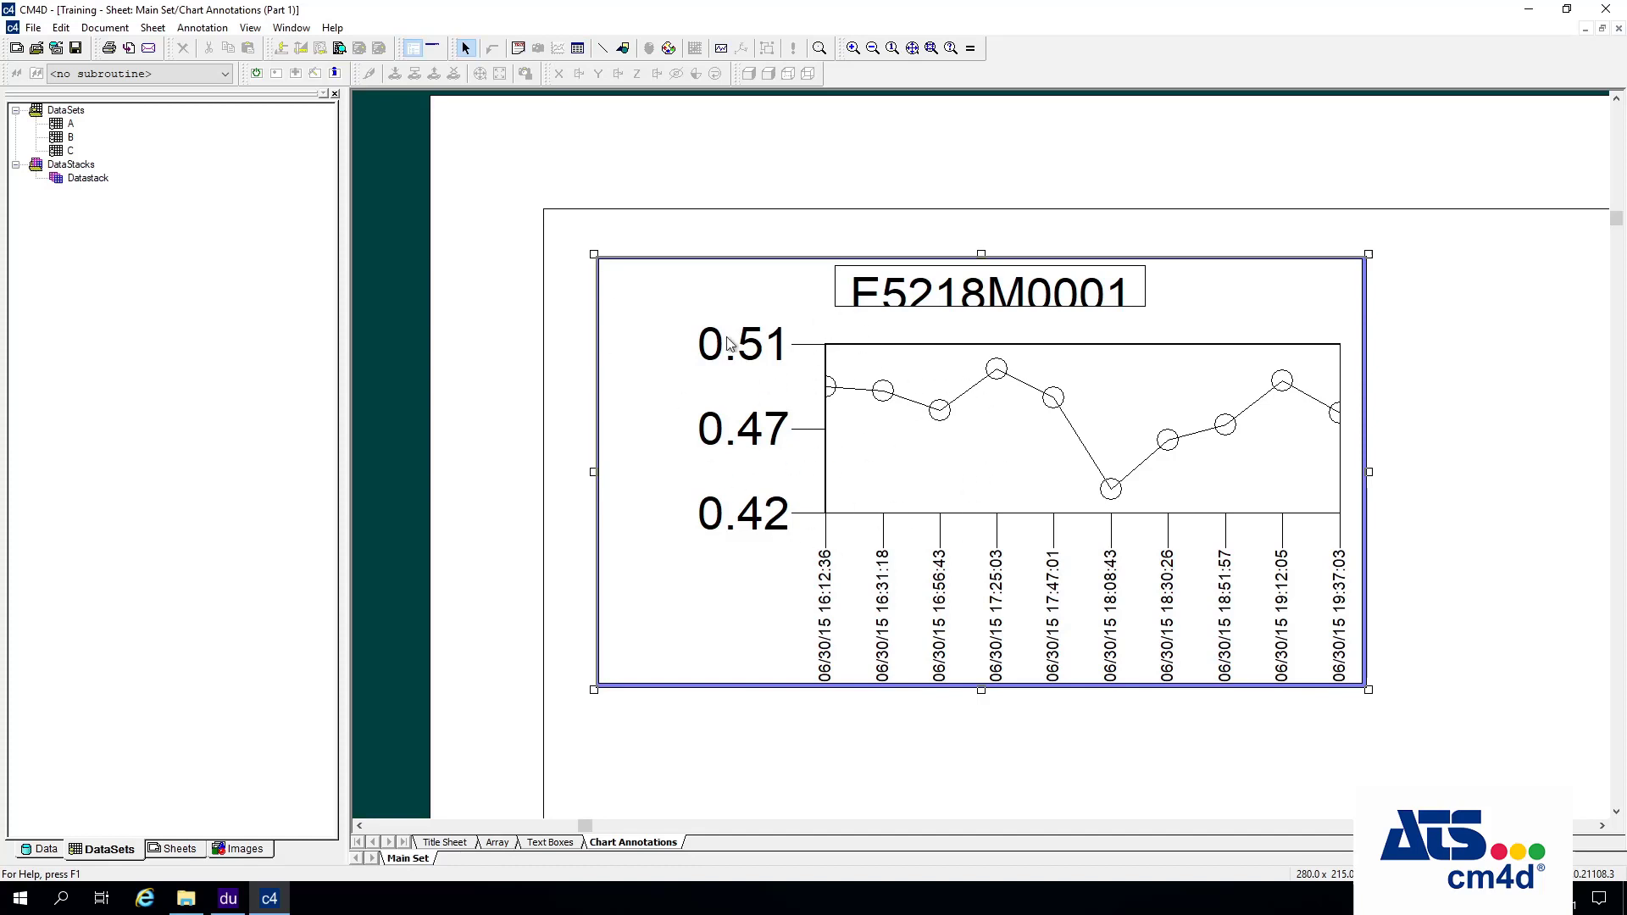
click(519, 49)
drag(607, 623, 674, 674)
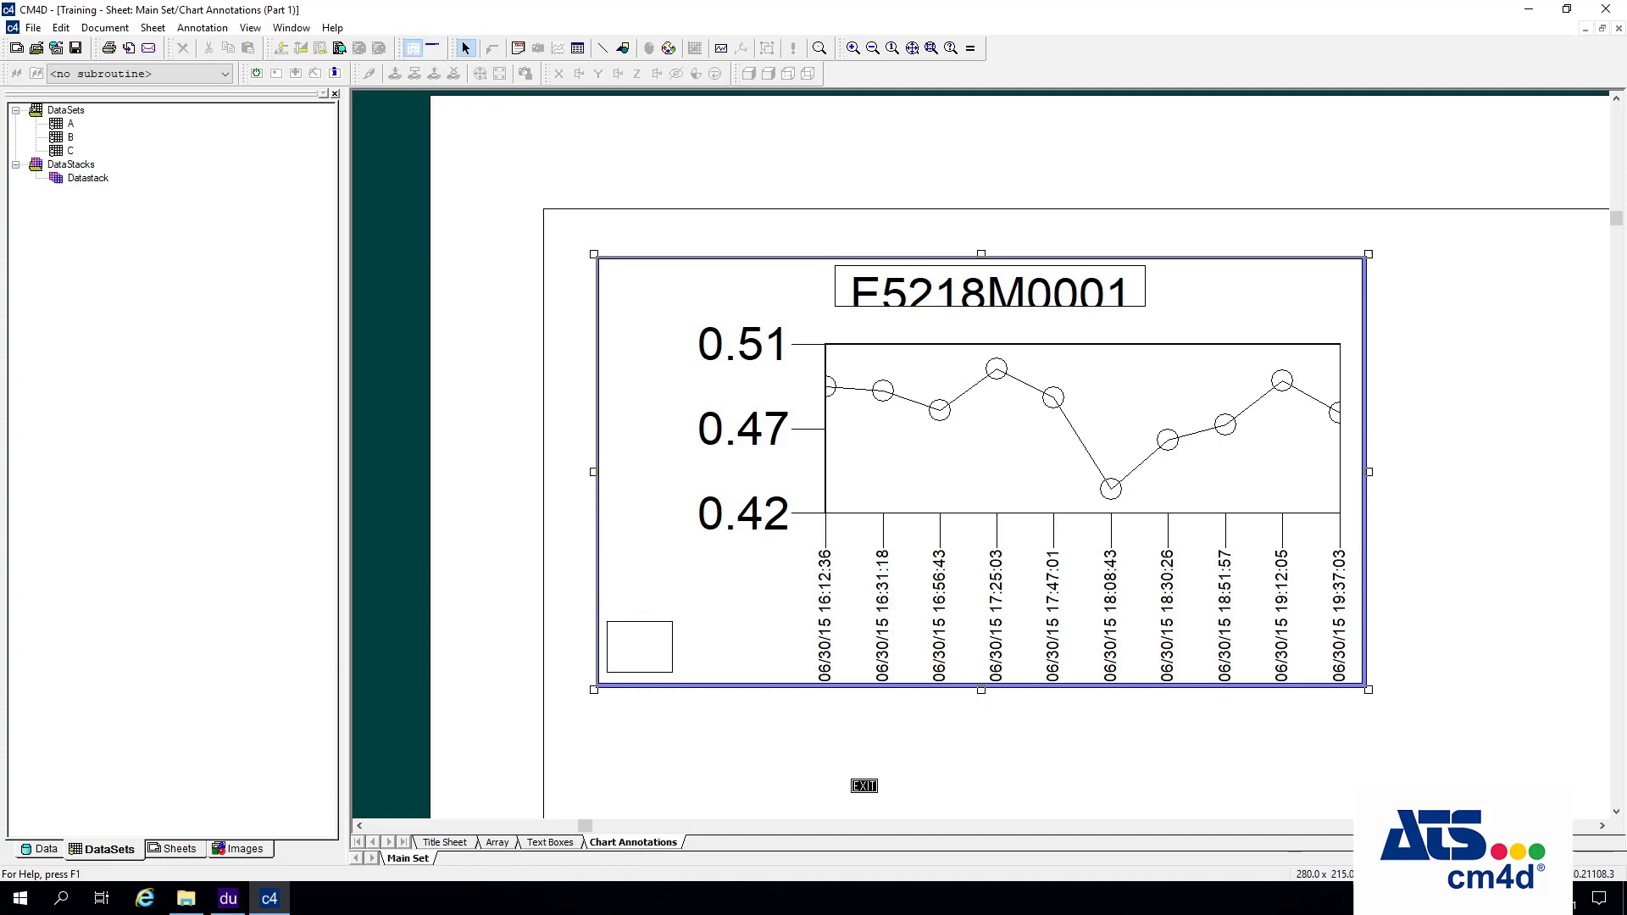
click(864, 785)
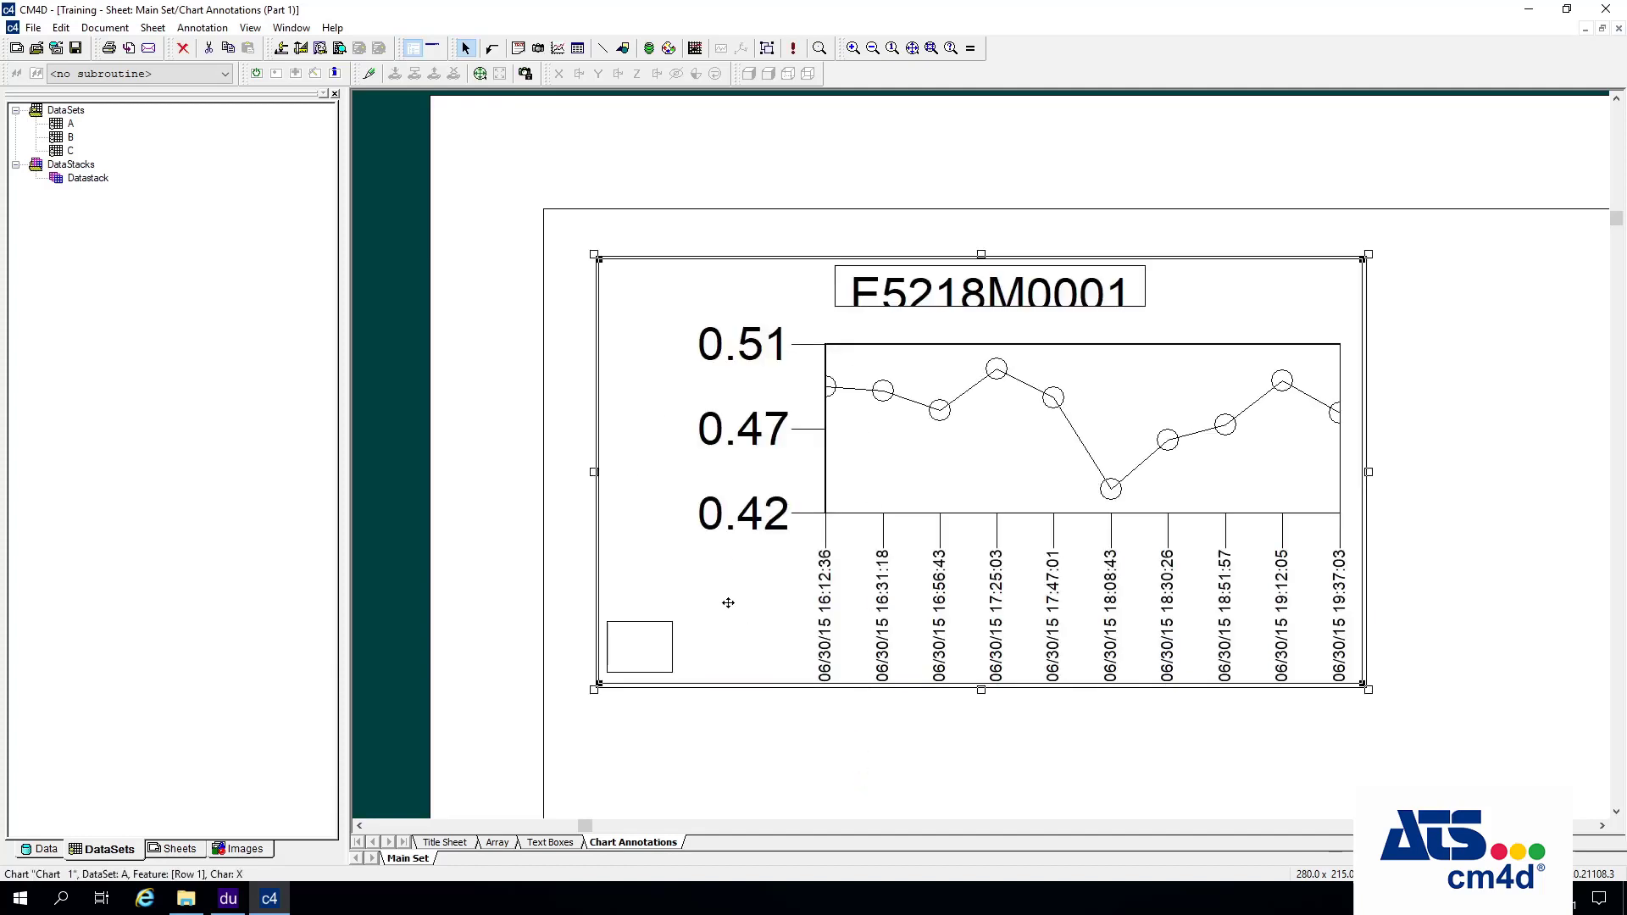
Edit the chart so the title text box fits its feature label and sits in the chart's upper-left corner.
right_click(730, 603)
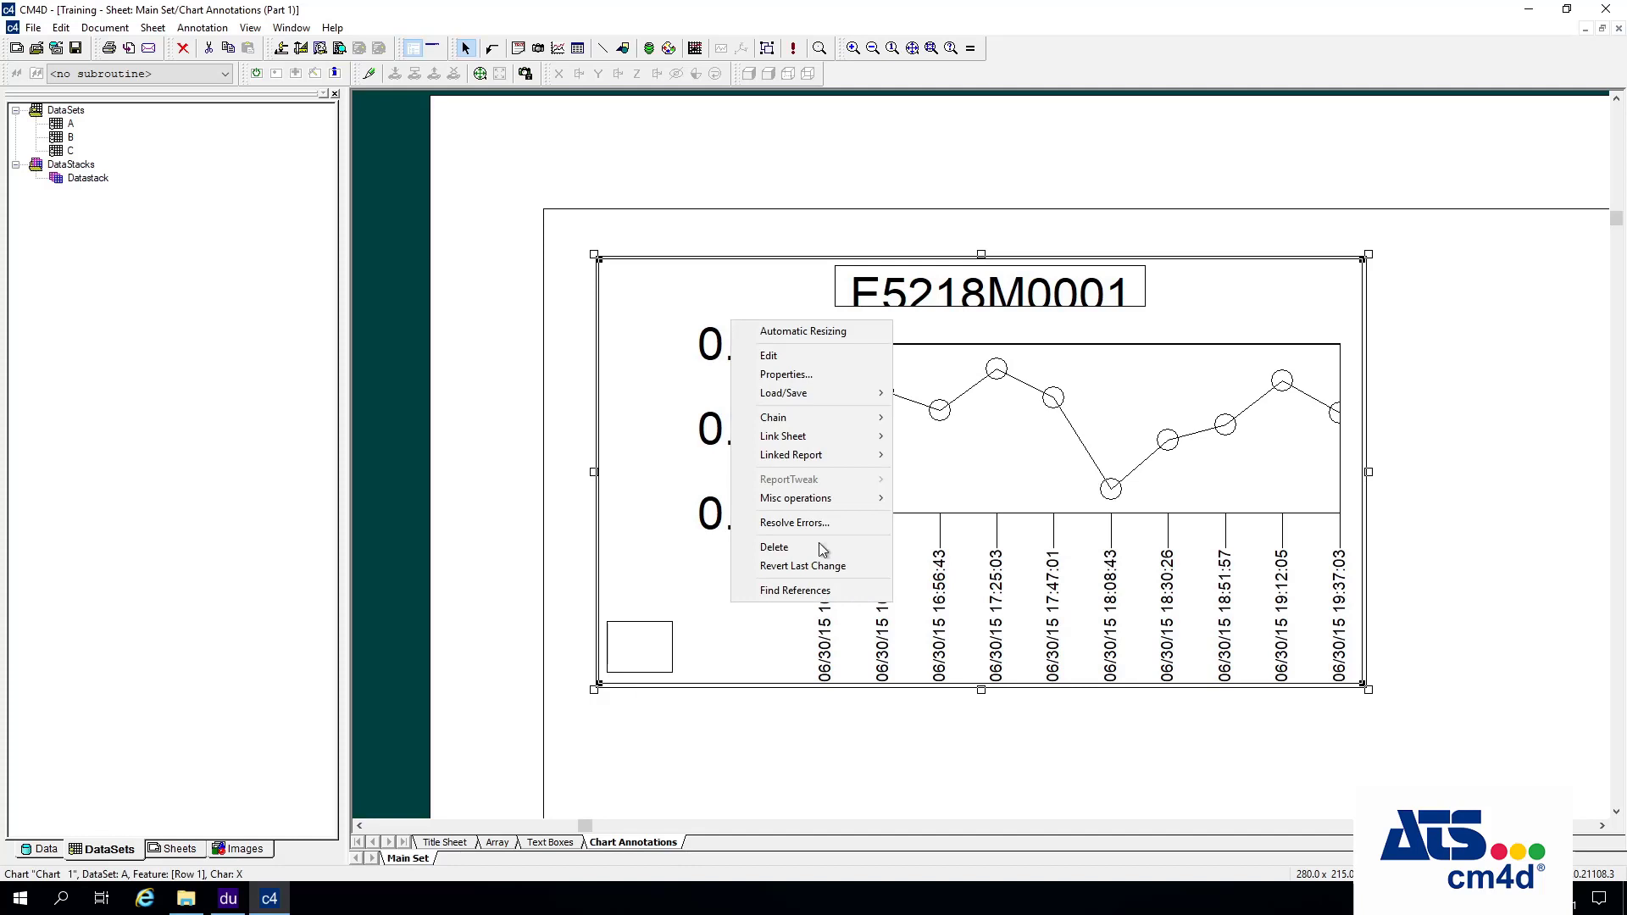
click(809, 350)
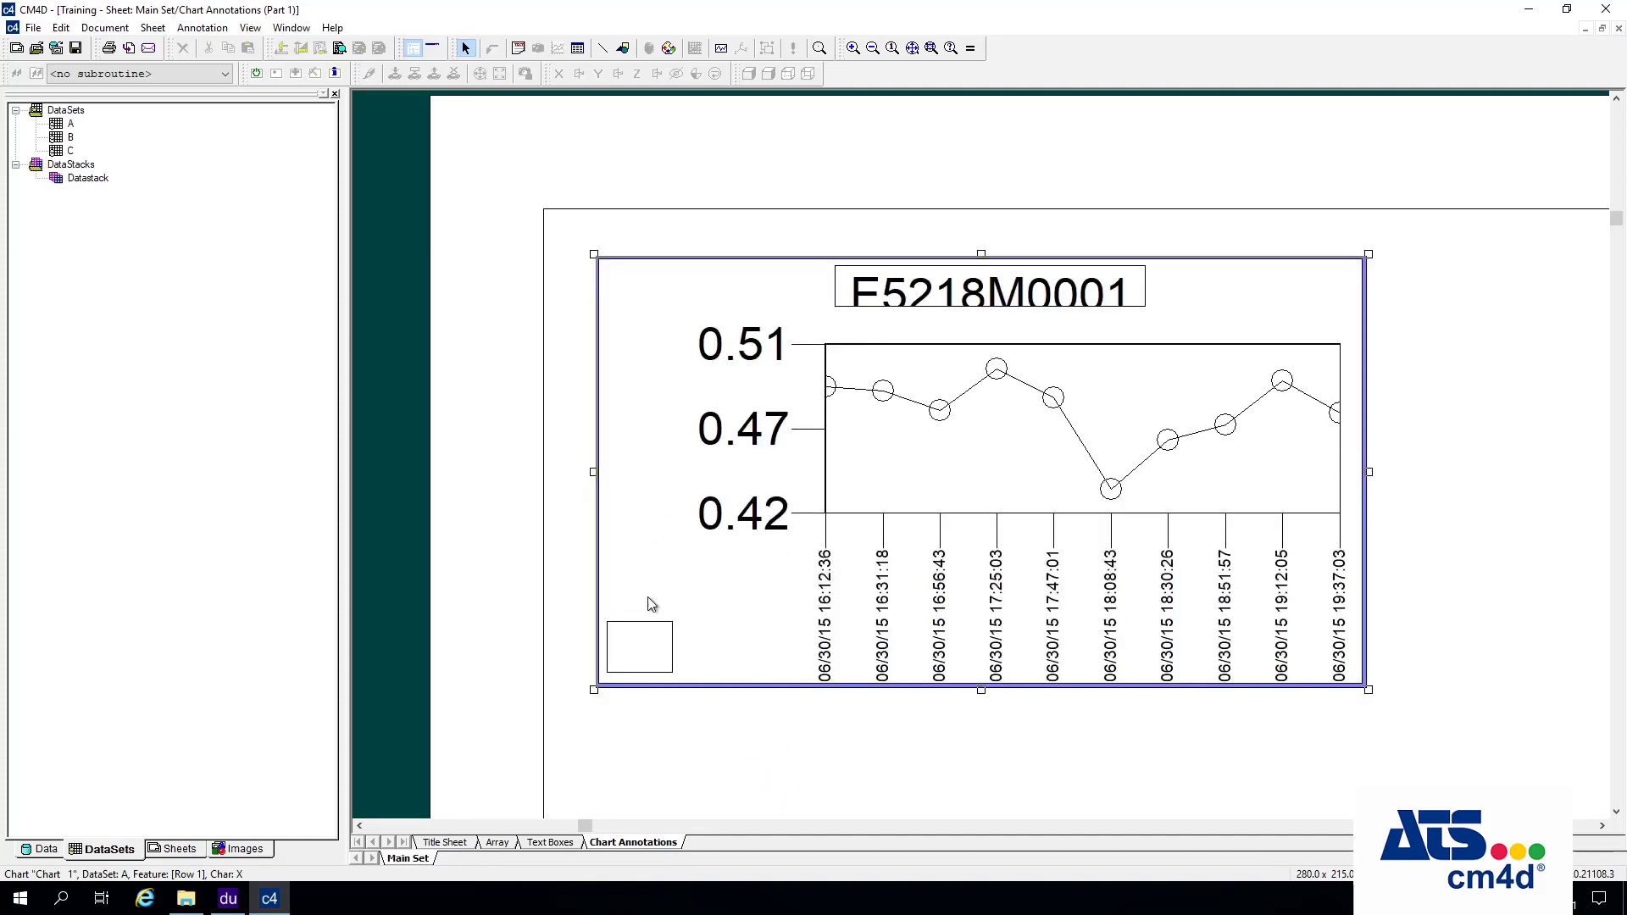
click(646, 660)
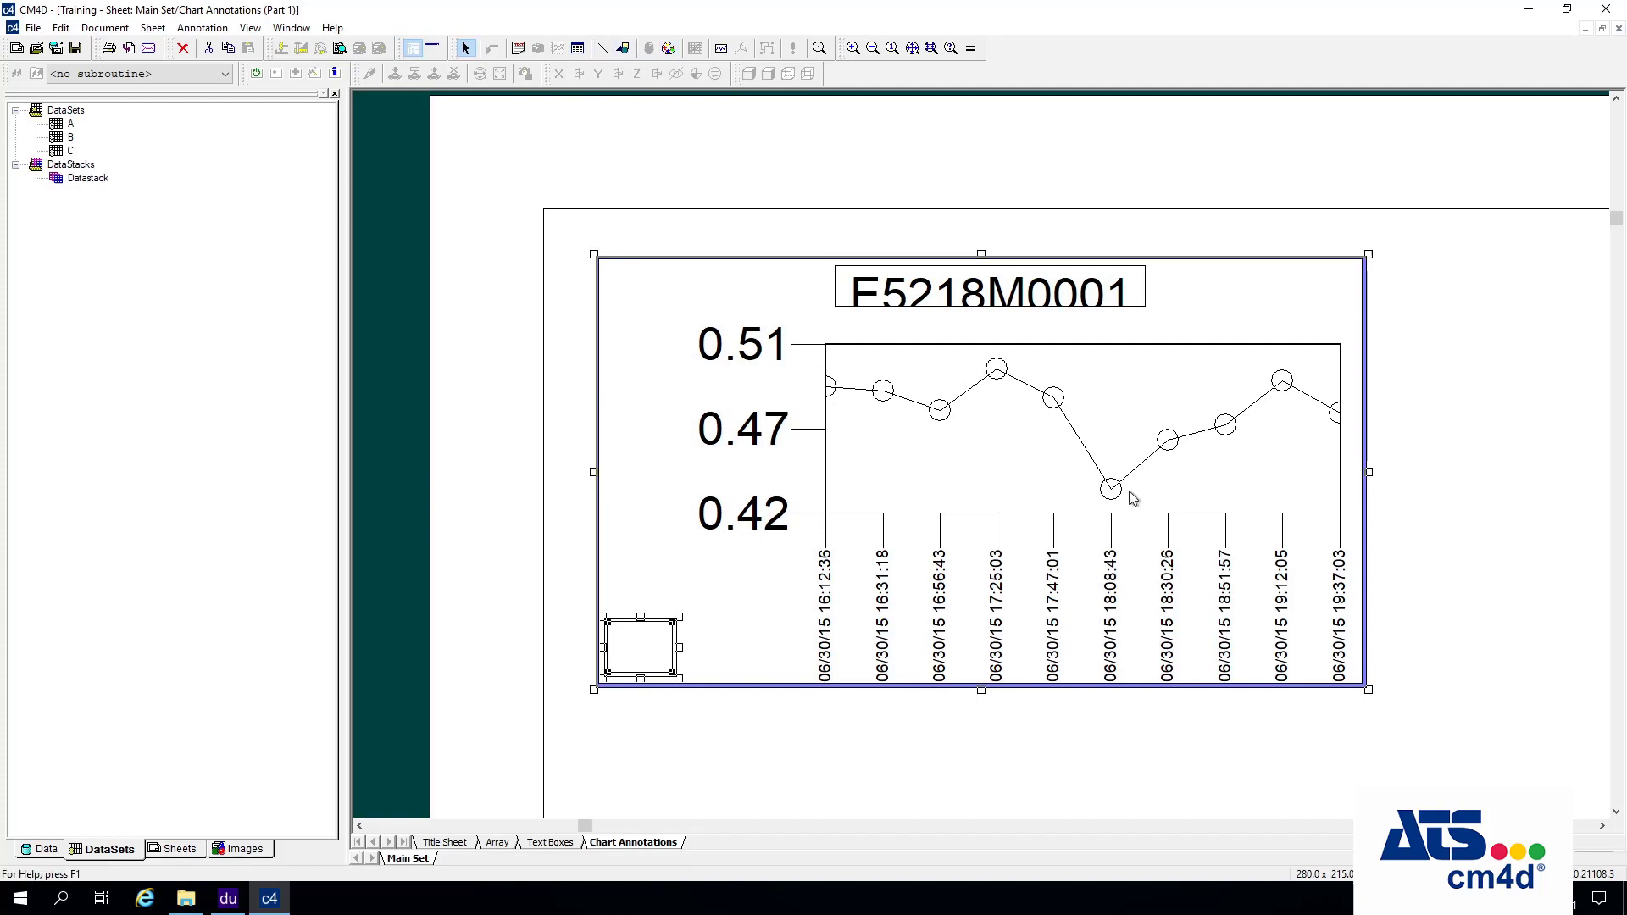
double_click(1056, 458)
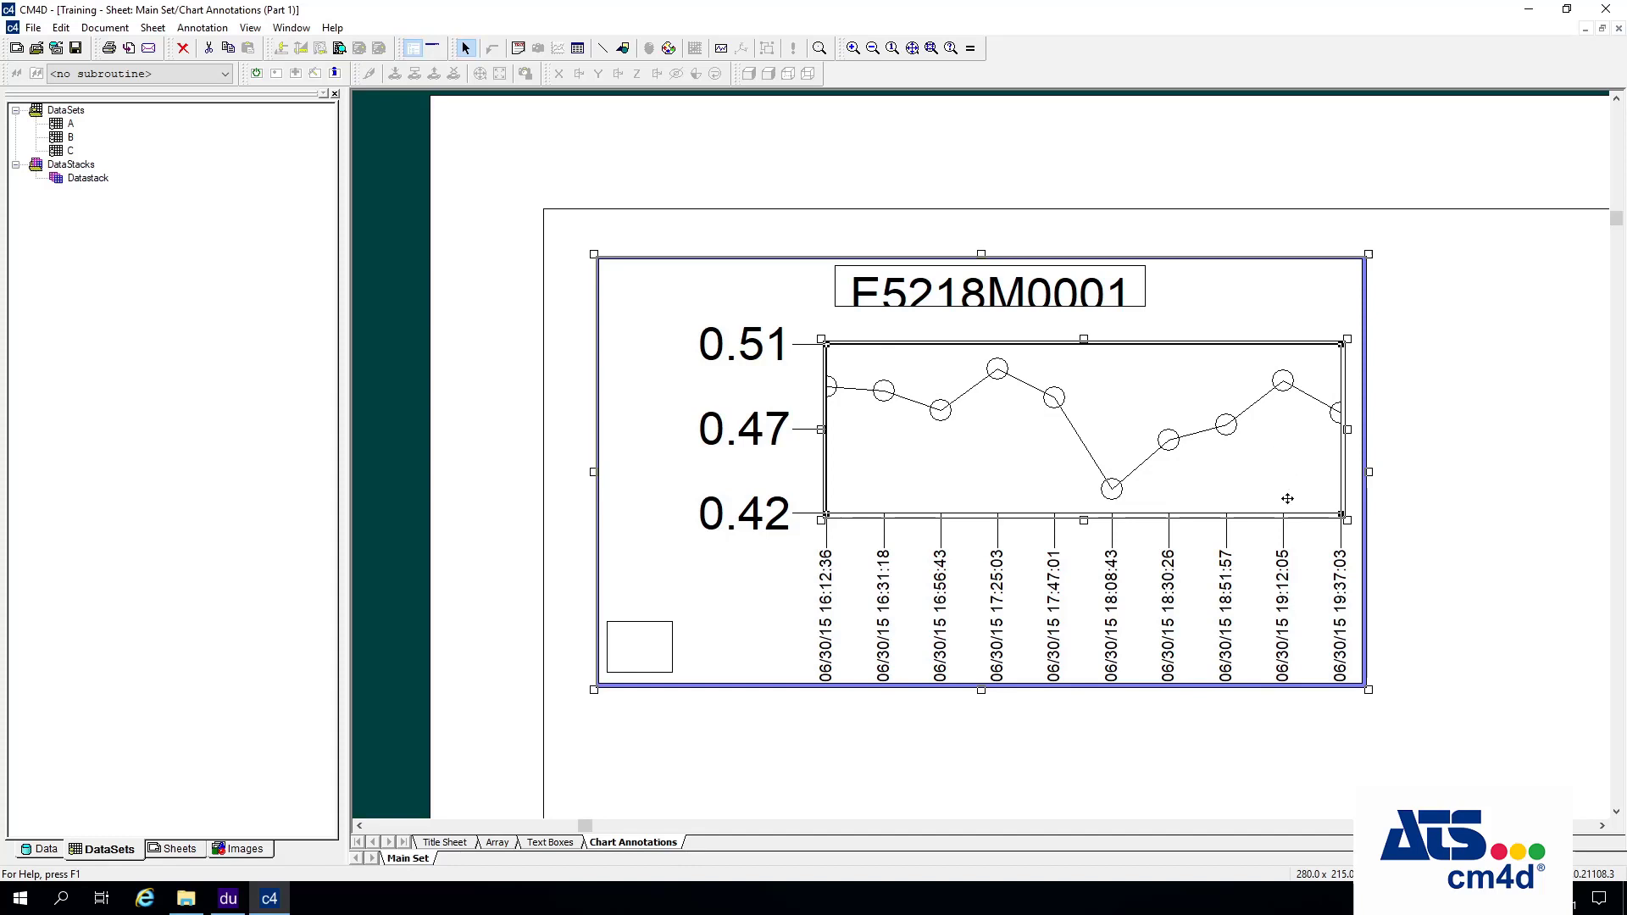
click(944, 283)
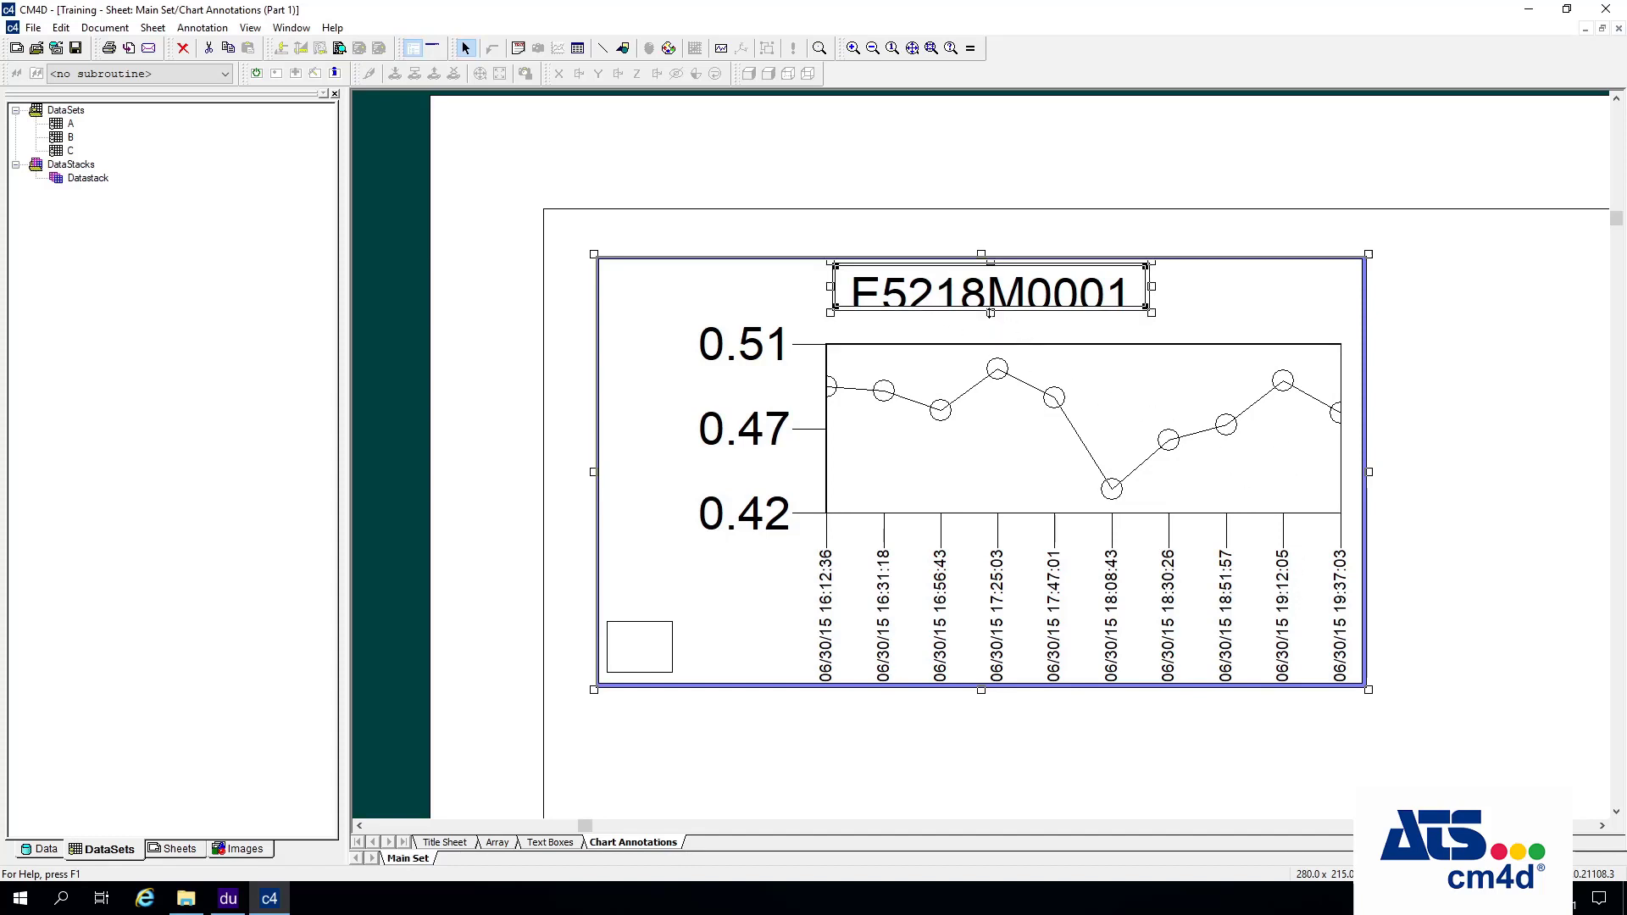
double_click(990, 314)
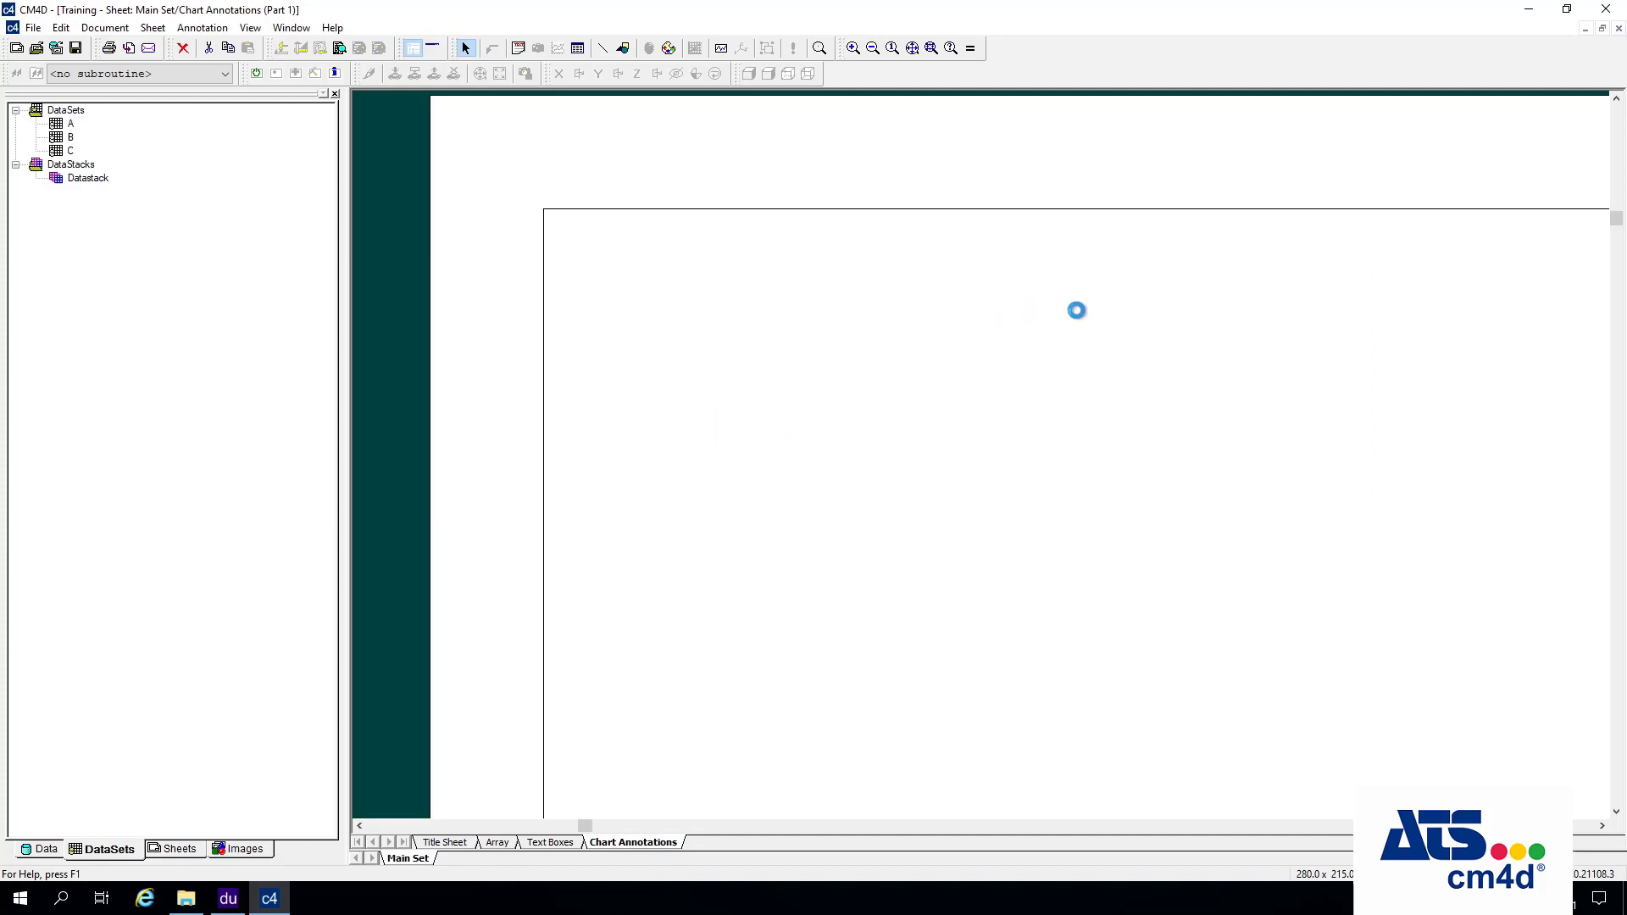
drag(1021, 295, 789, 287)
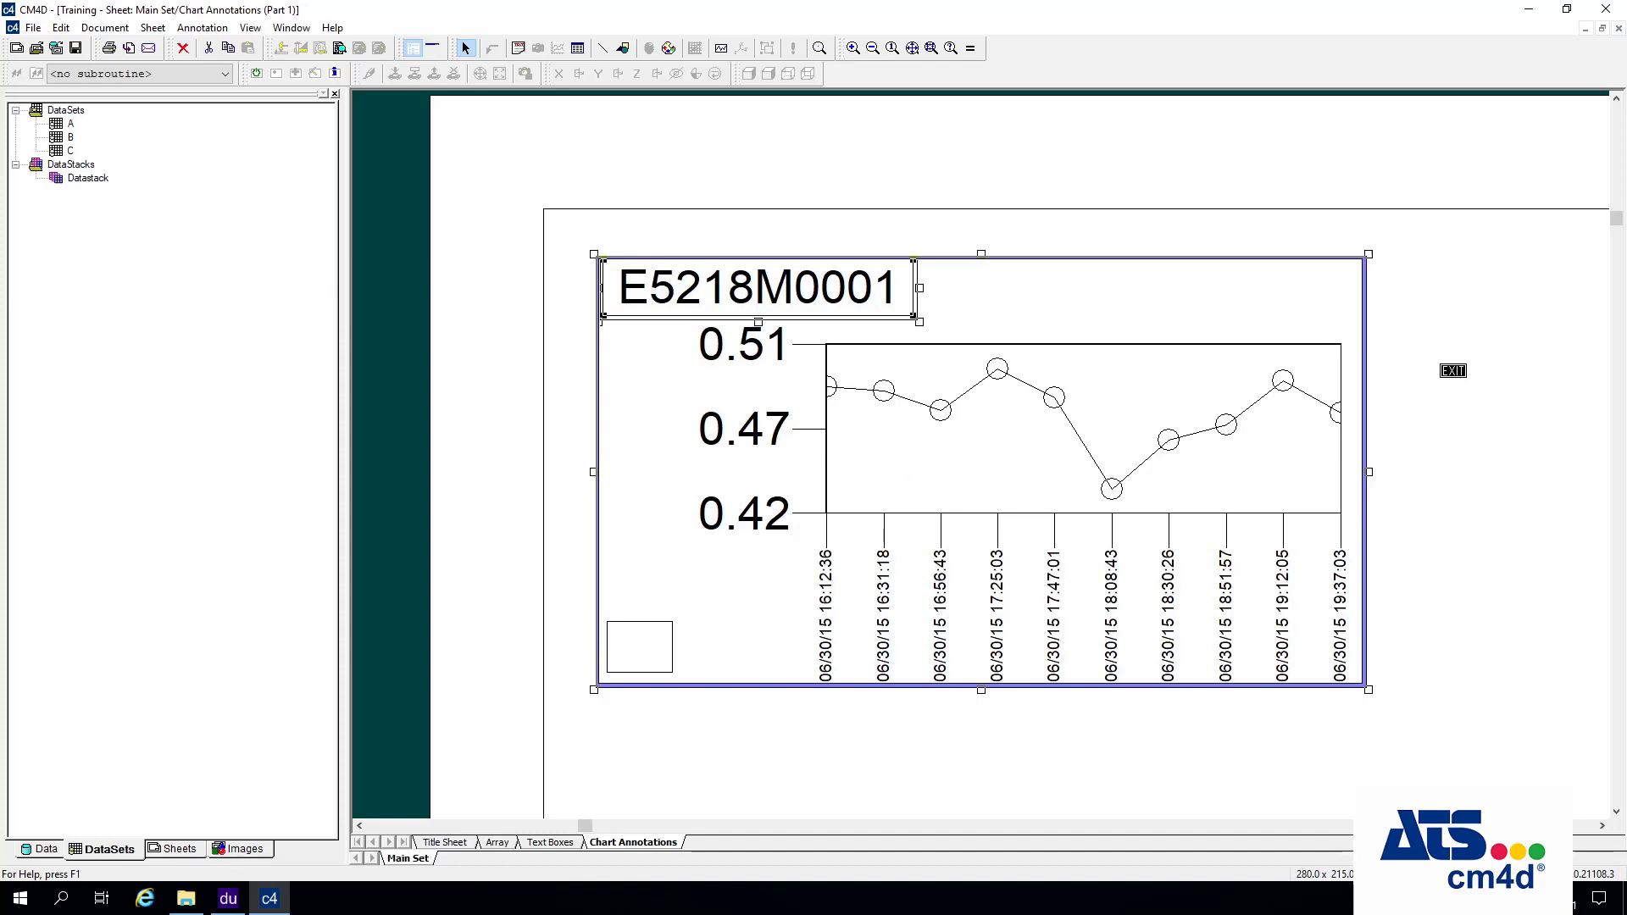
click(1453, 370)
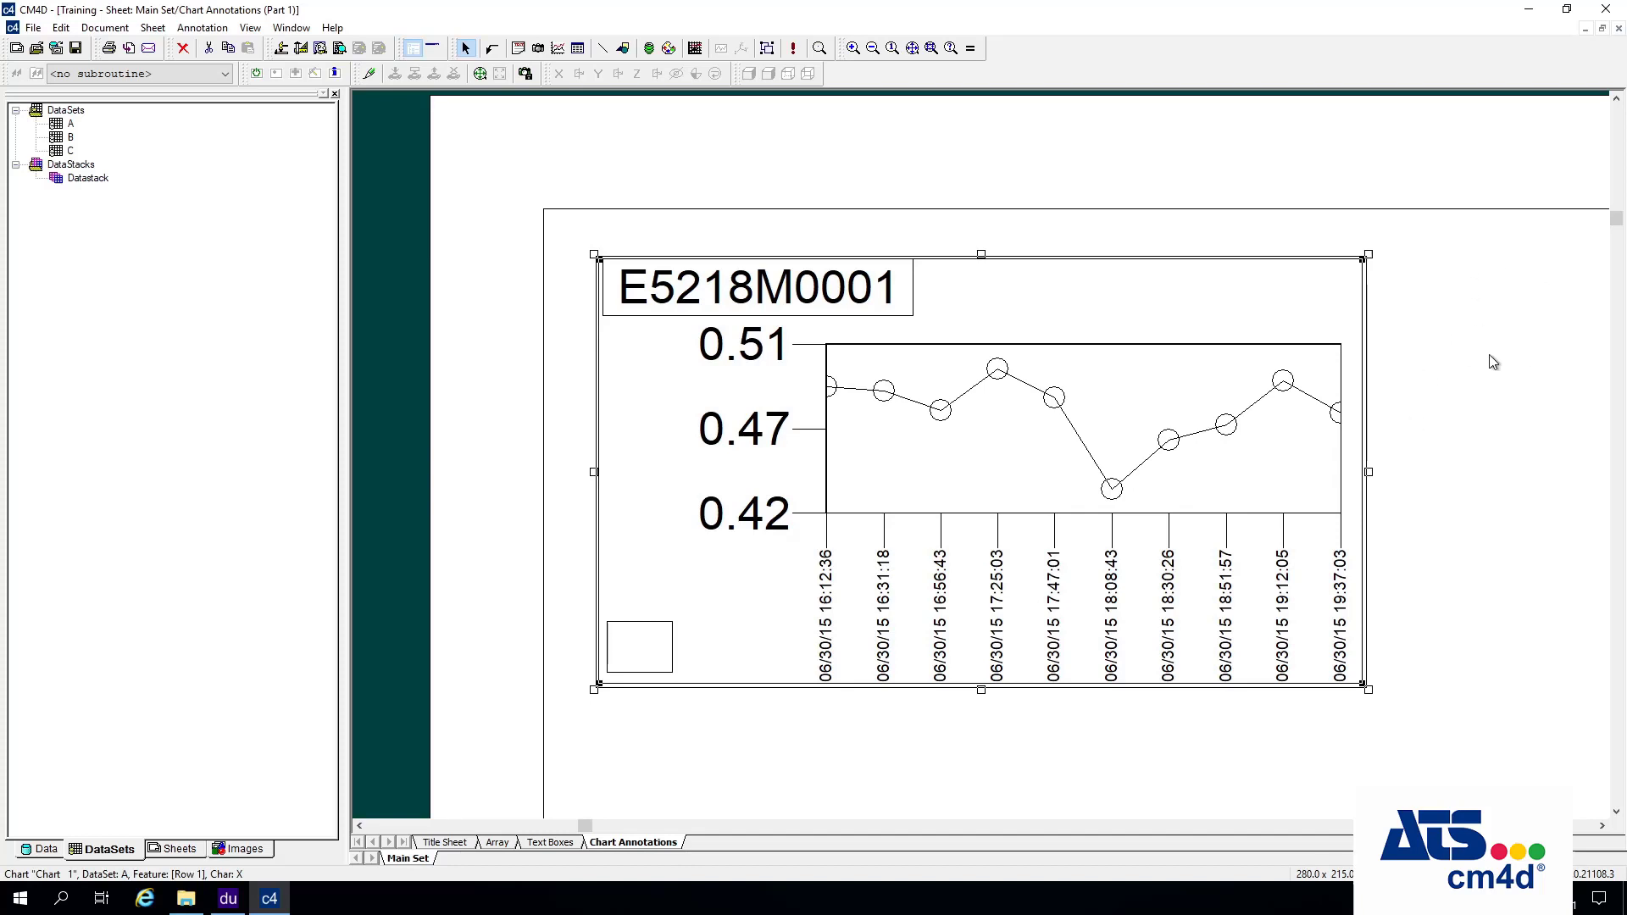
Turn on the grid display for the Chart Annotations sheet.
right_click(1446, 444)
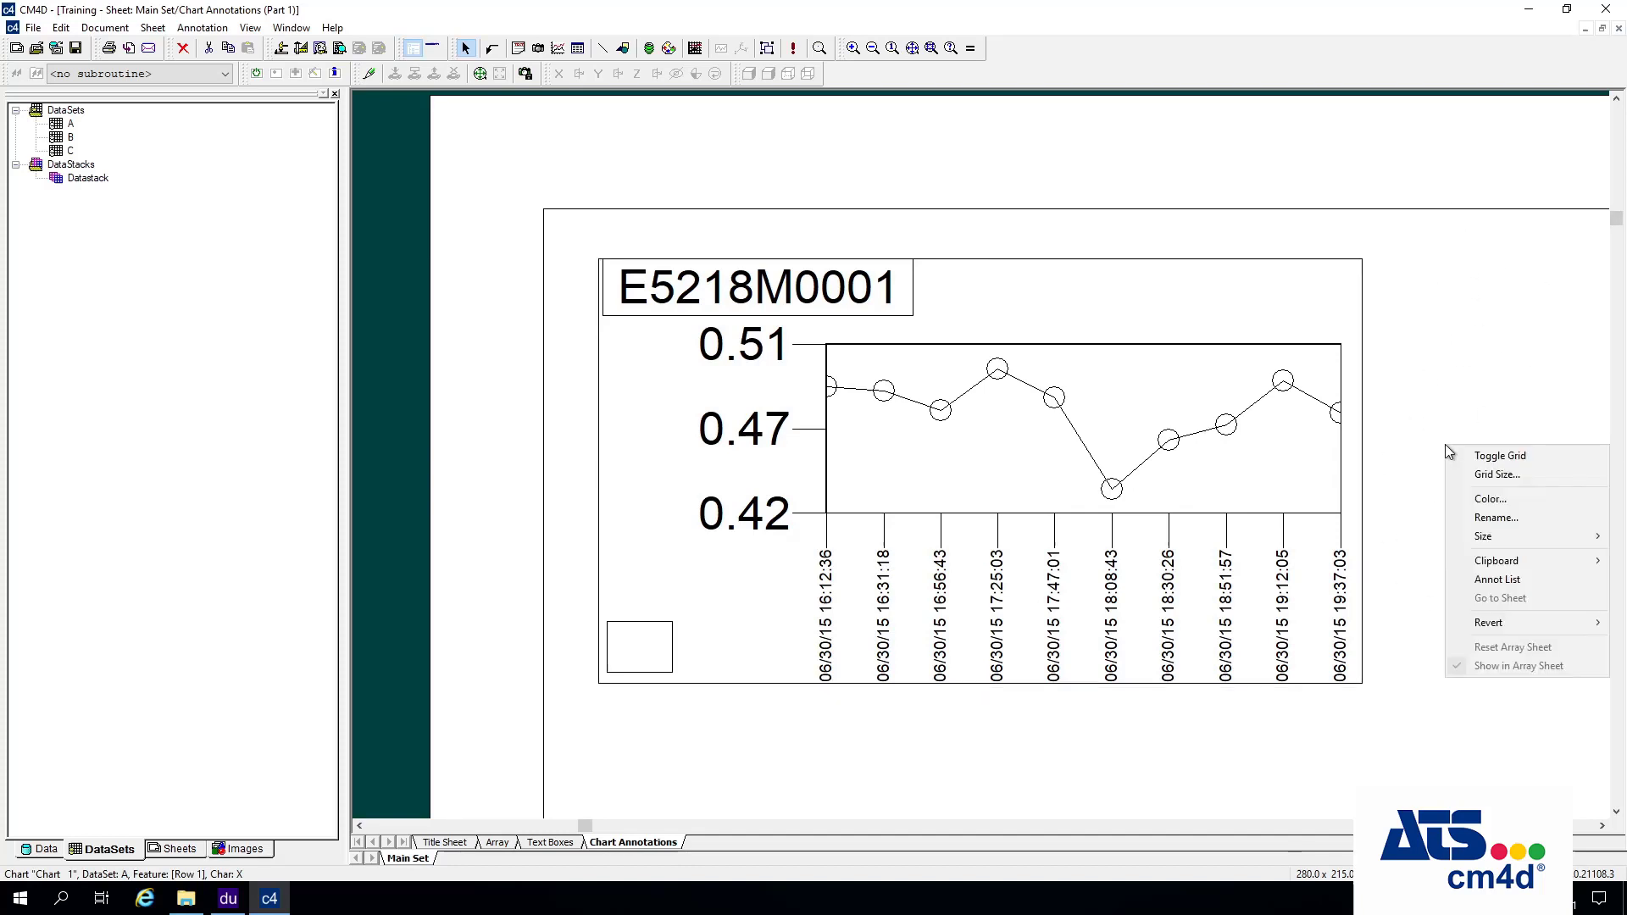
click(1502, 457)
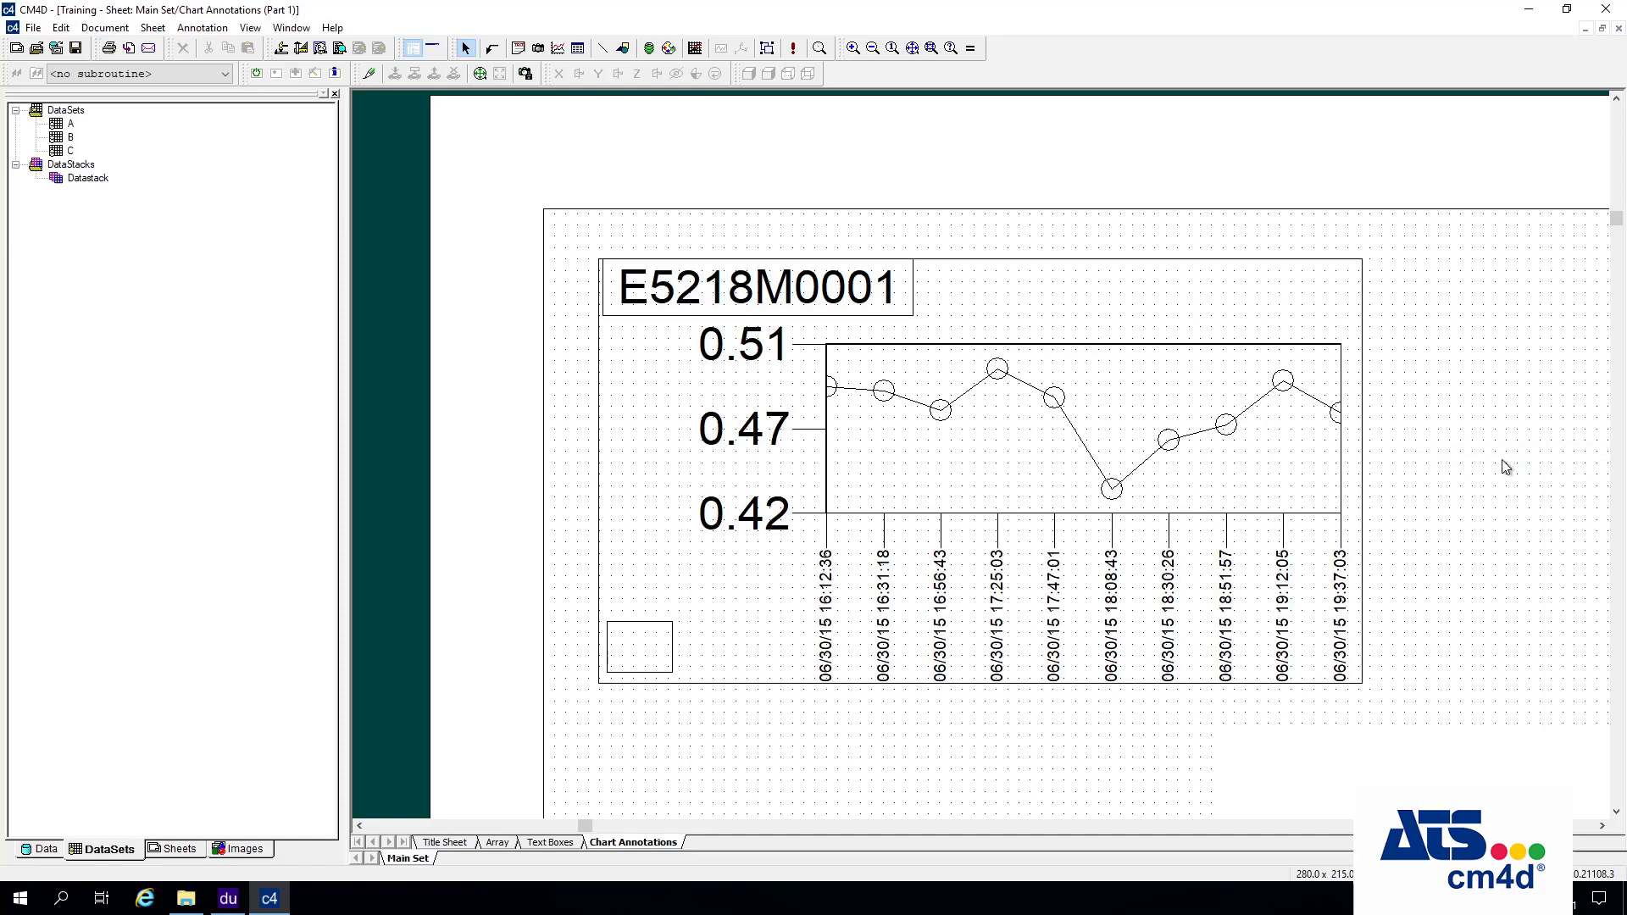
Try a grid spacing of 2 on the sheet and restore the spacing to 1.
right_click(1487, 436)
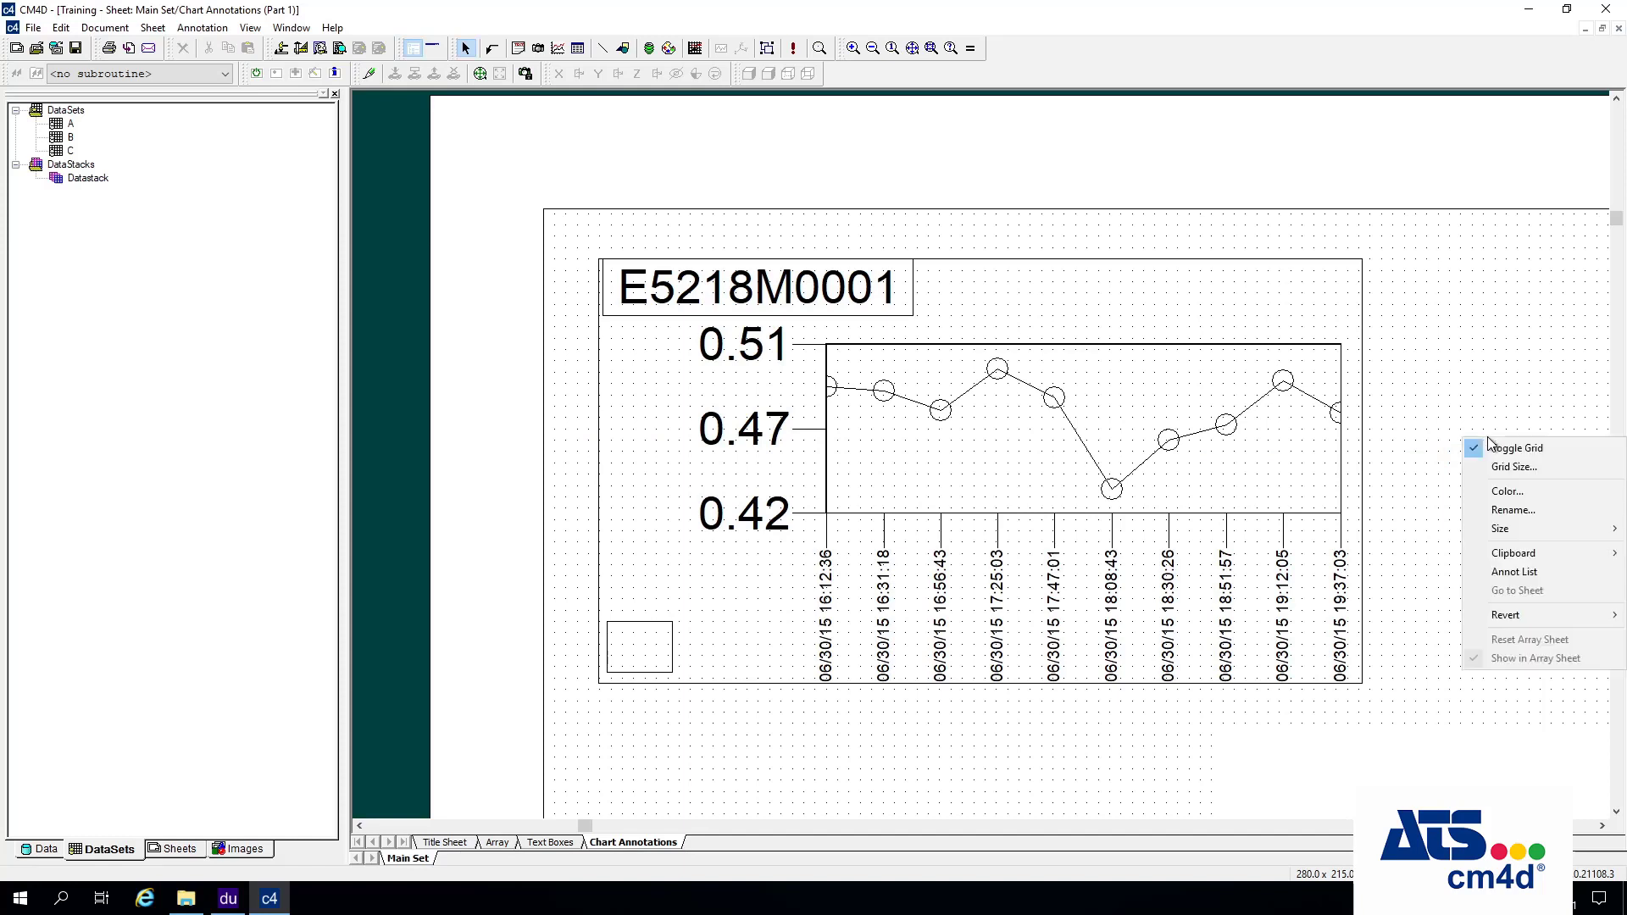
click(1516, 474)
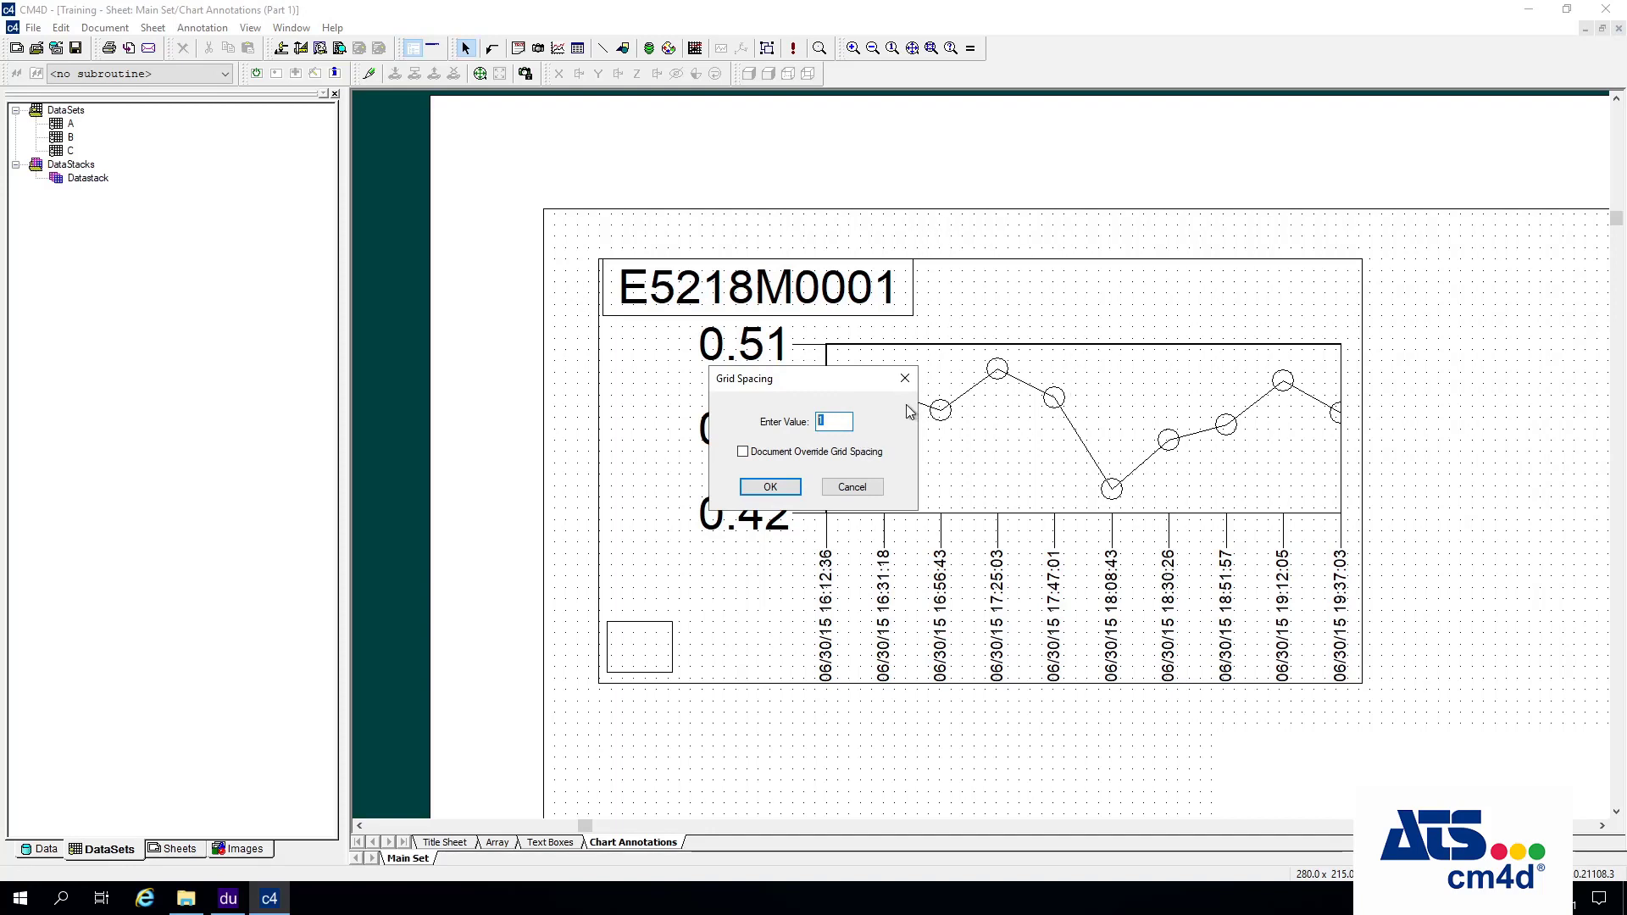
text(2)
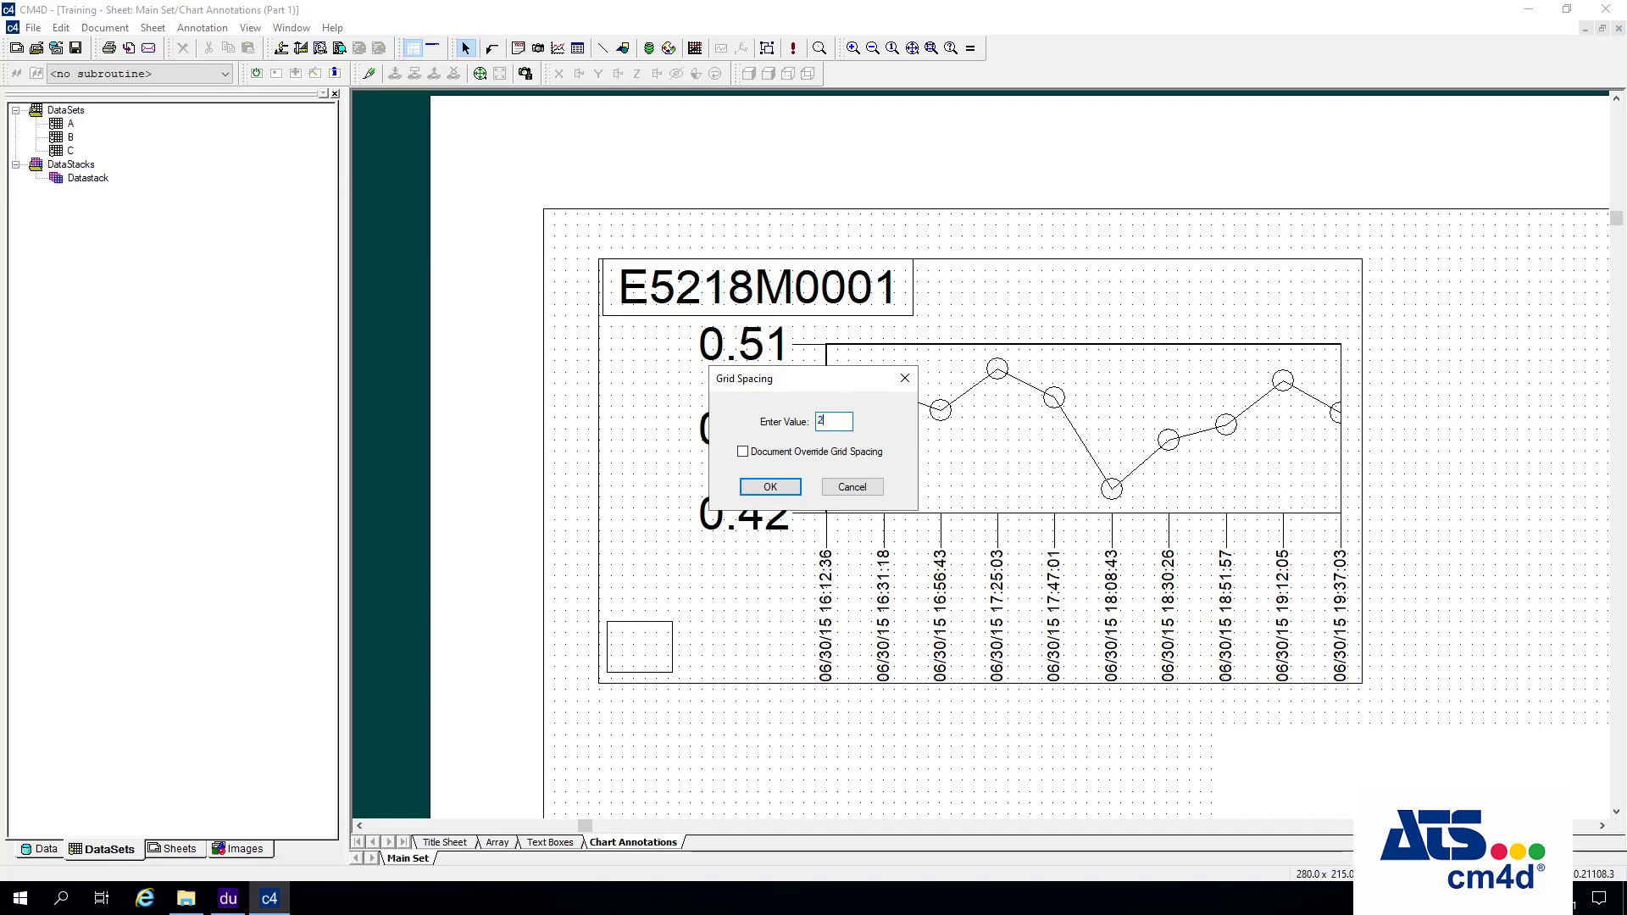
click(767, 487)
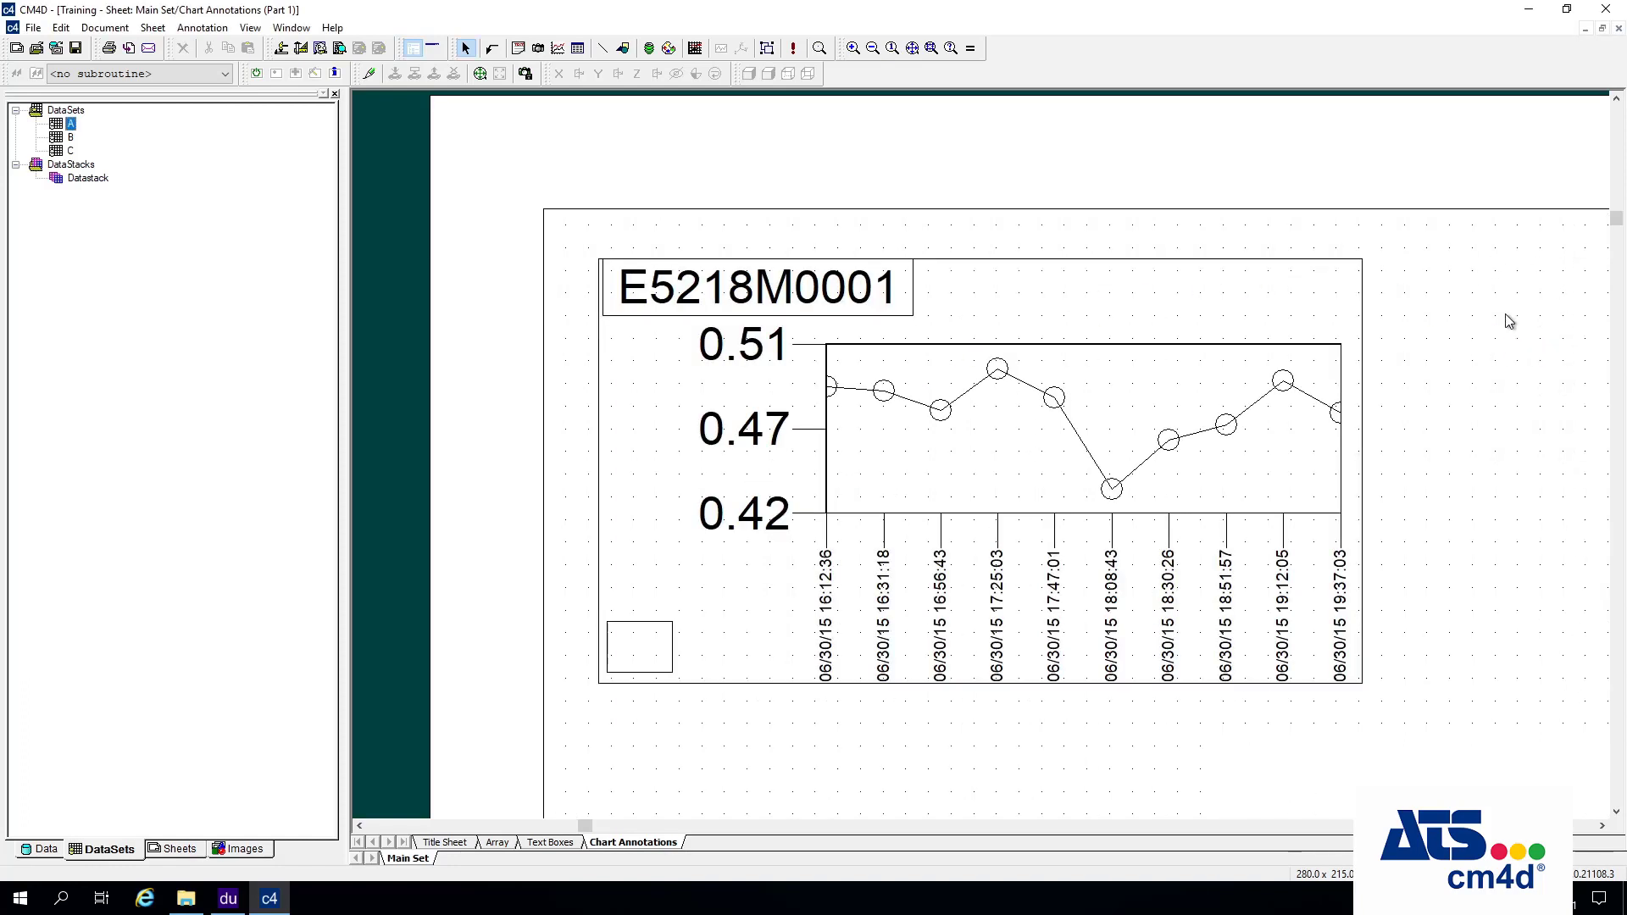
right_click(1479, 293)
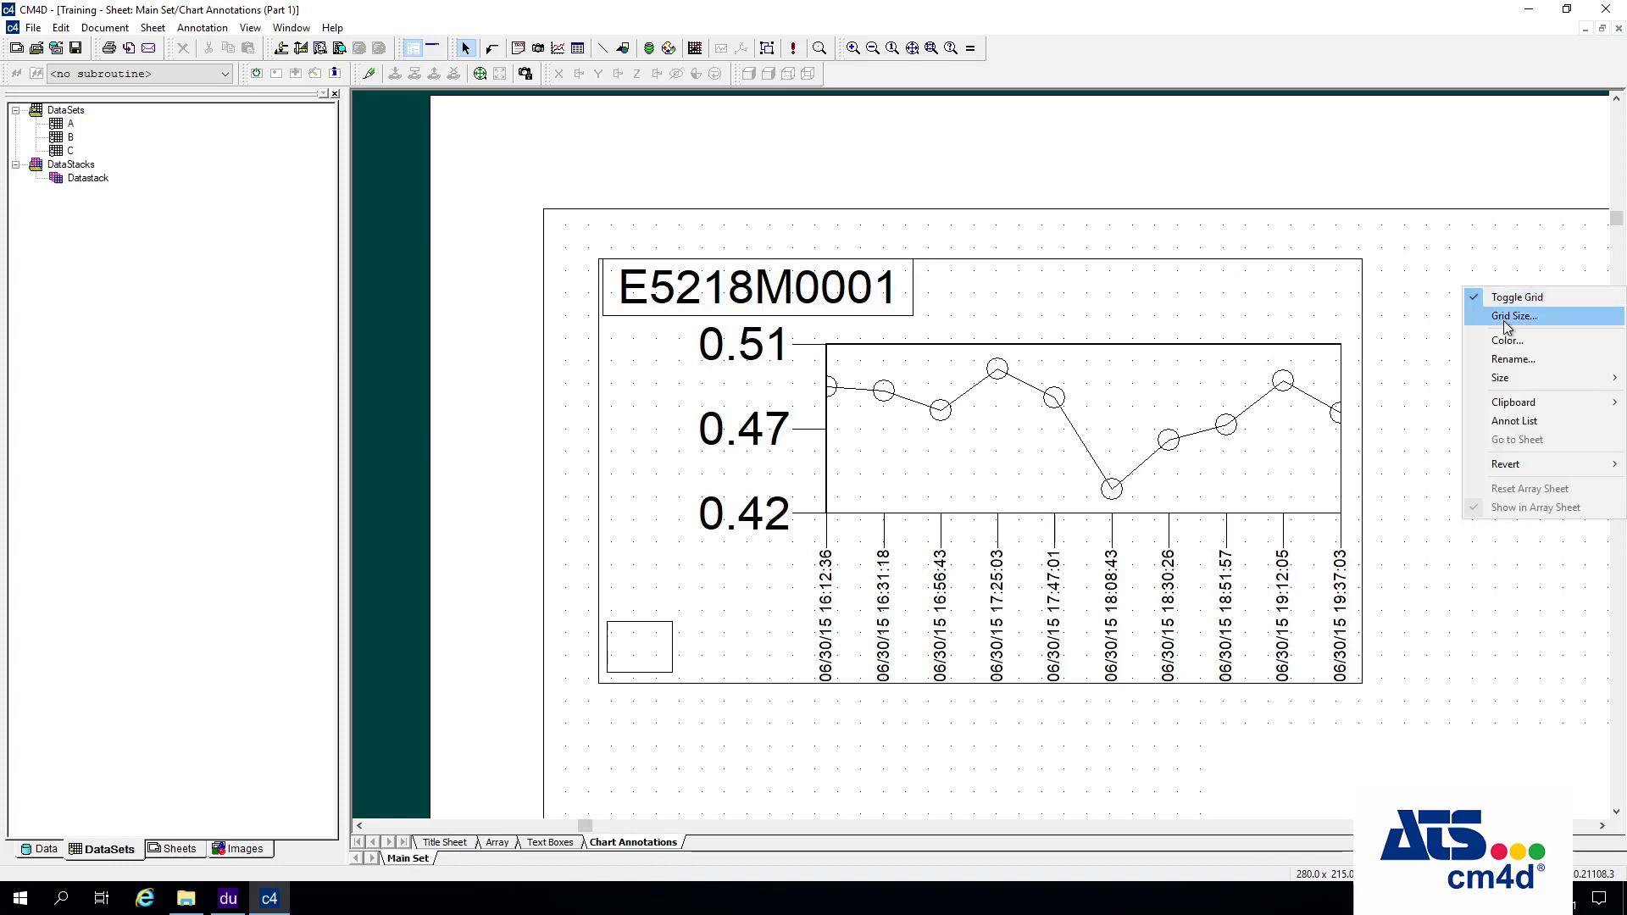
click(1505, 317)
text(1)
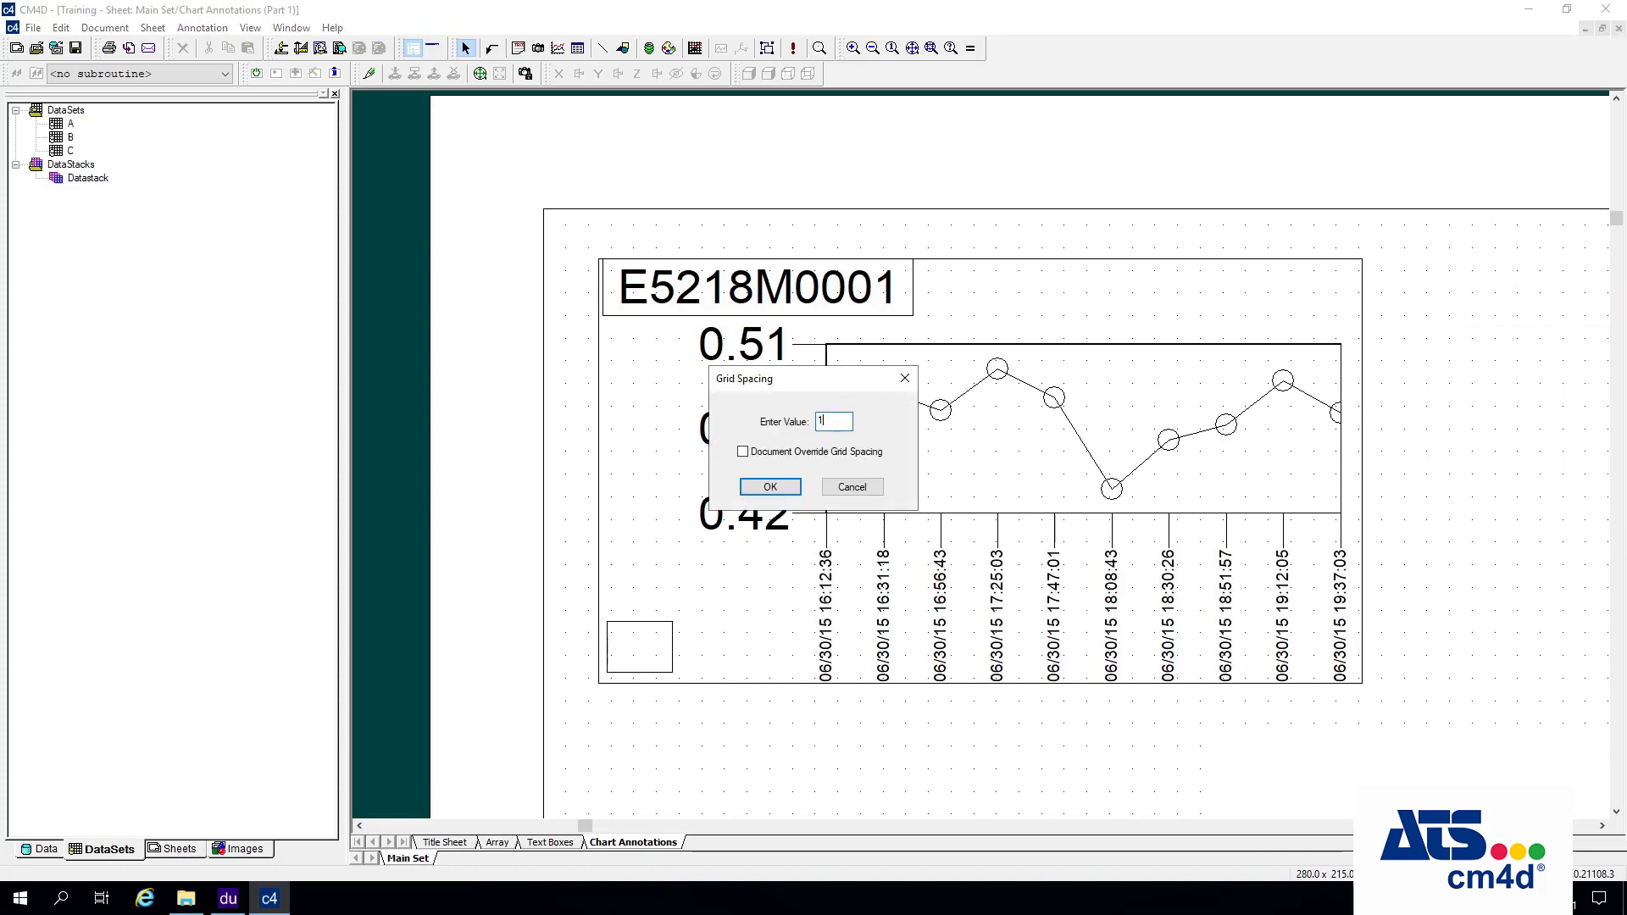
click(795, 489)
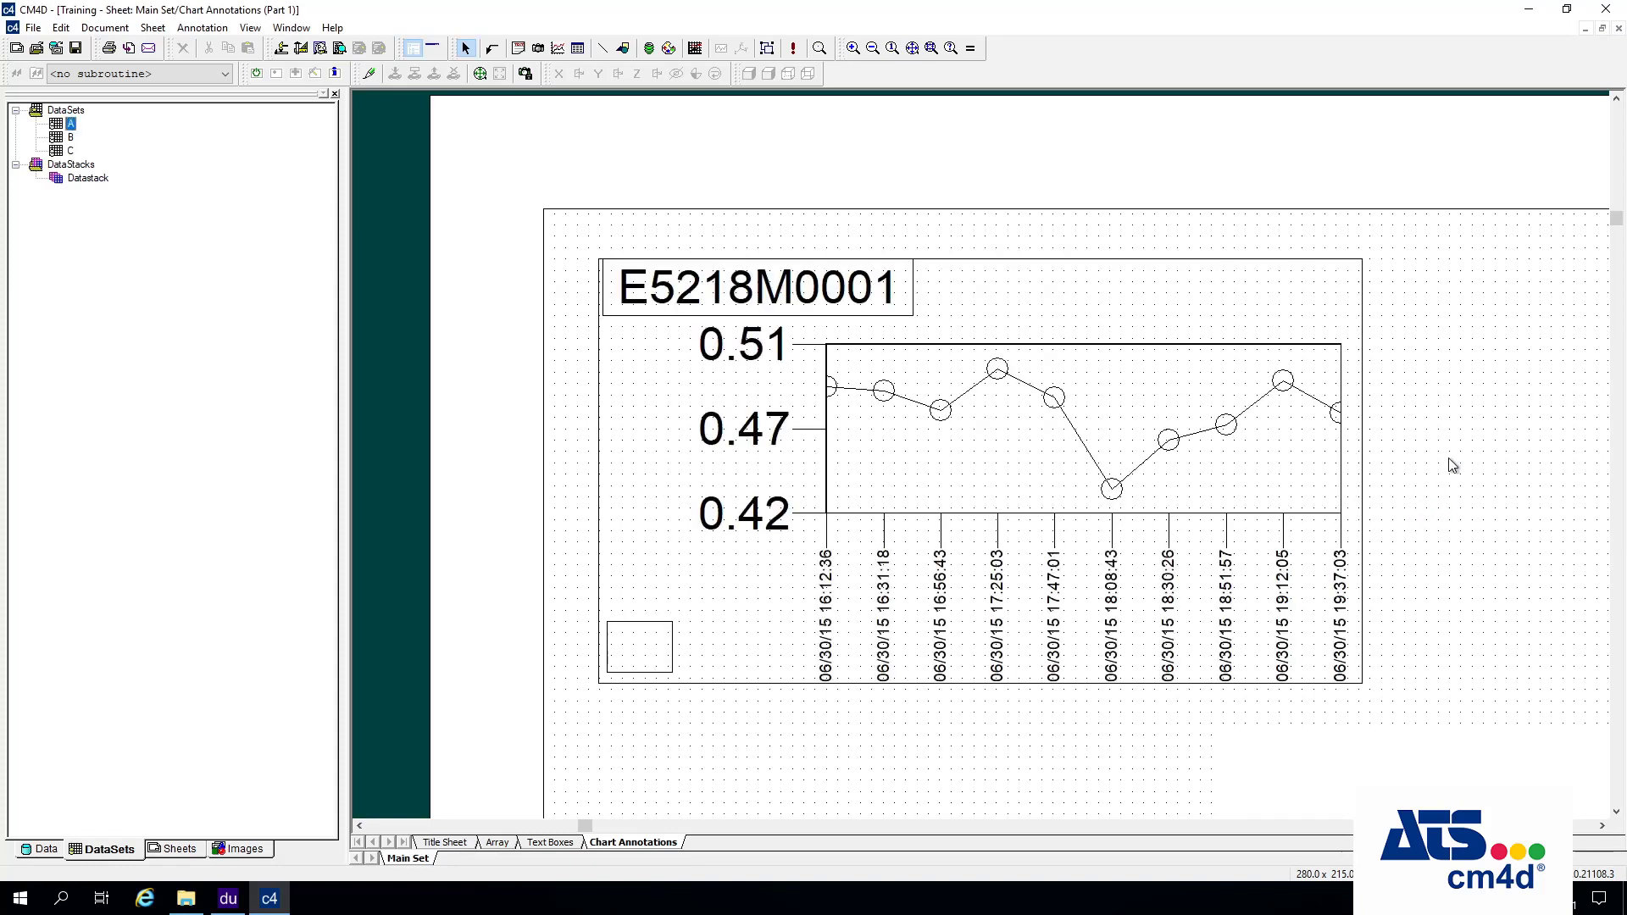
Snap the chart to the grid near the sheet's upper-left corner, and its title and empty text boxes into the chart's left corners.
drag(1072, 308, 1035, 265)
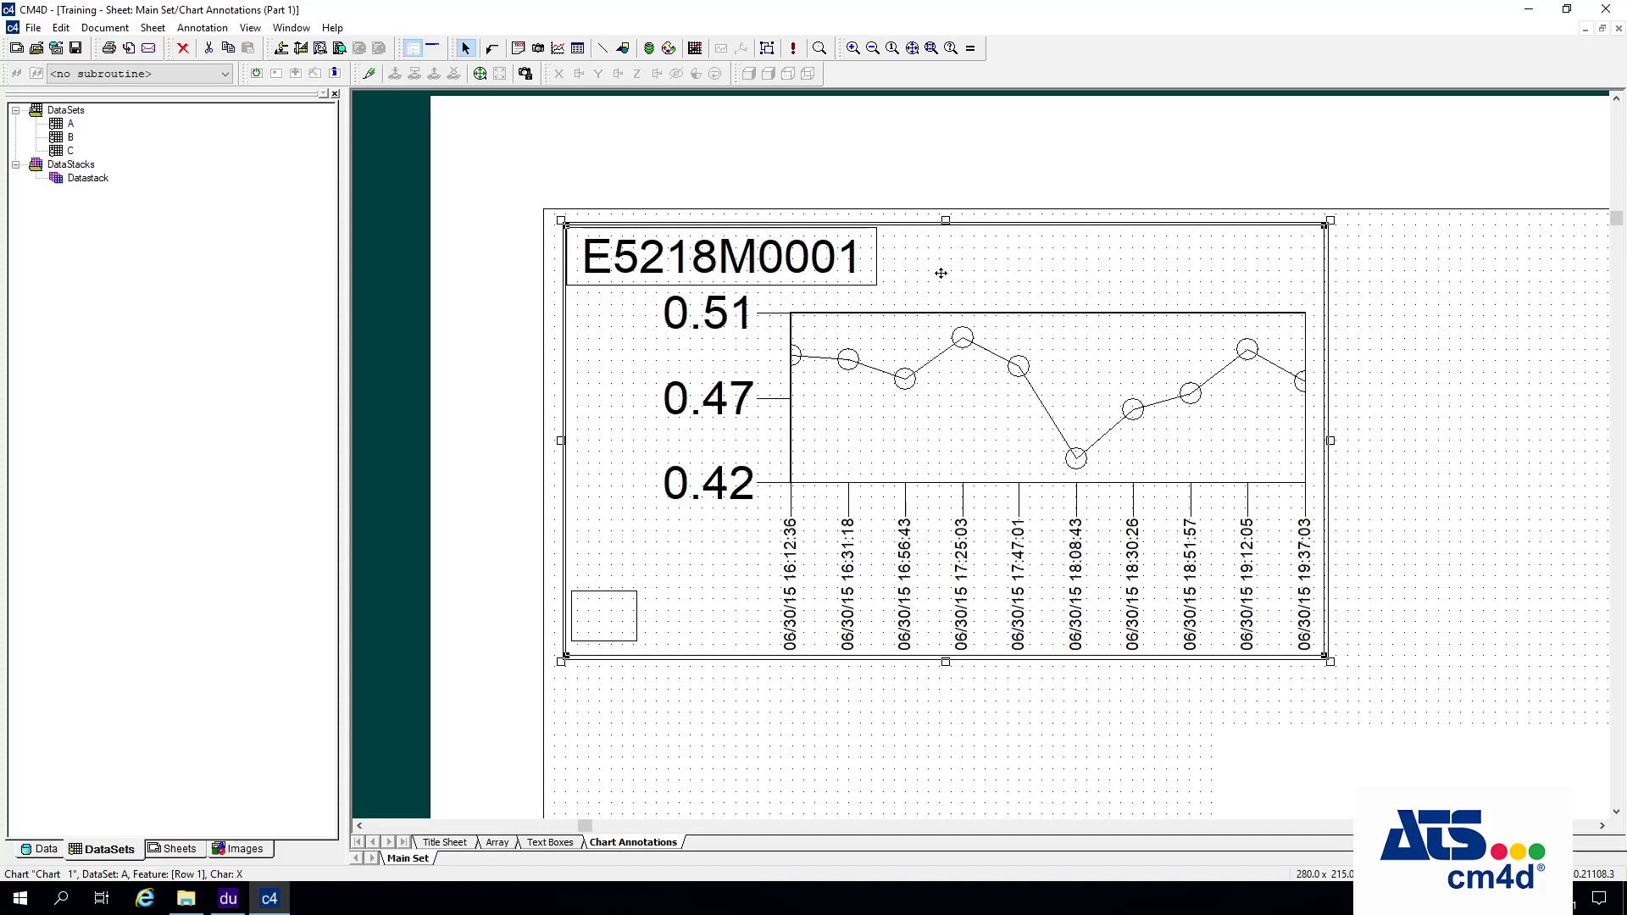
click(941, 273)
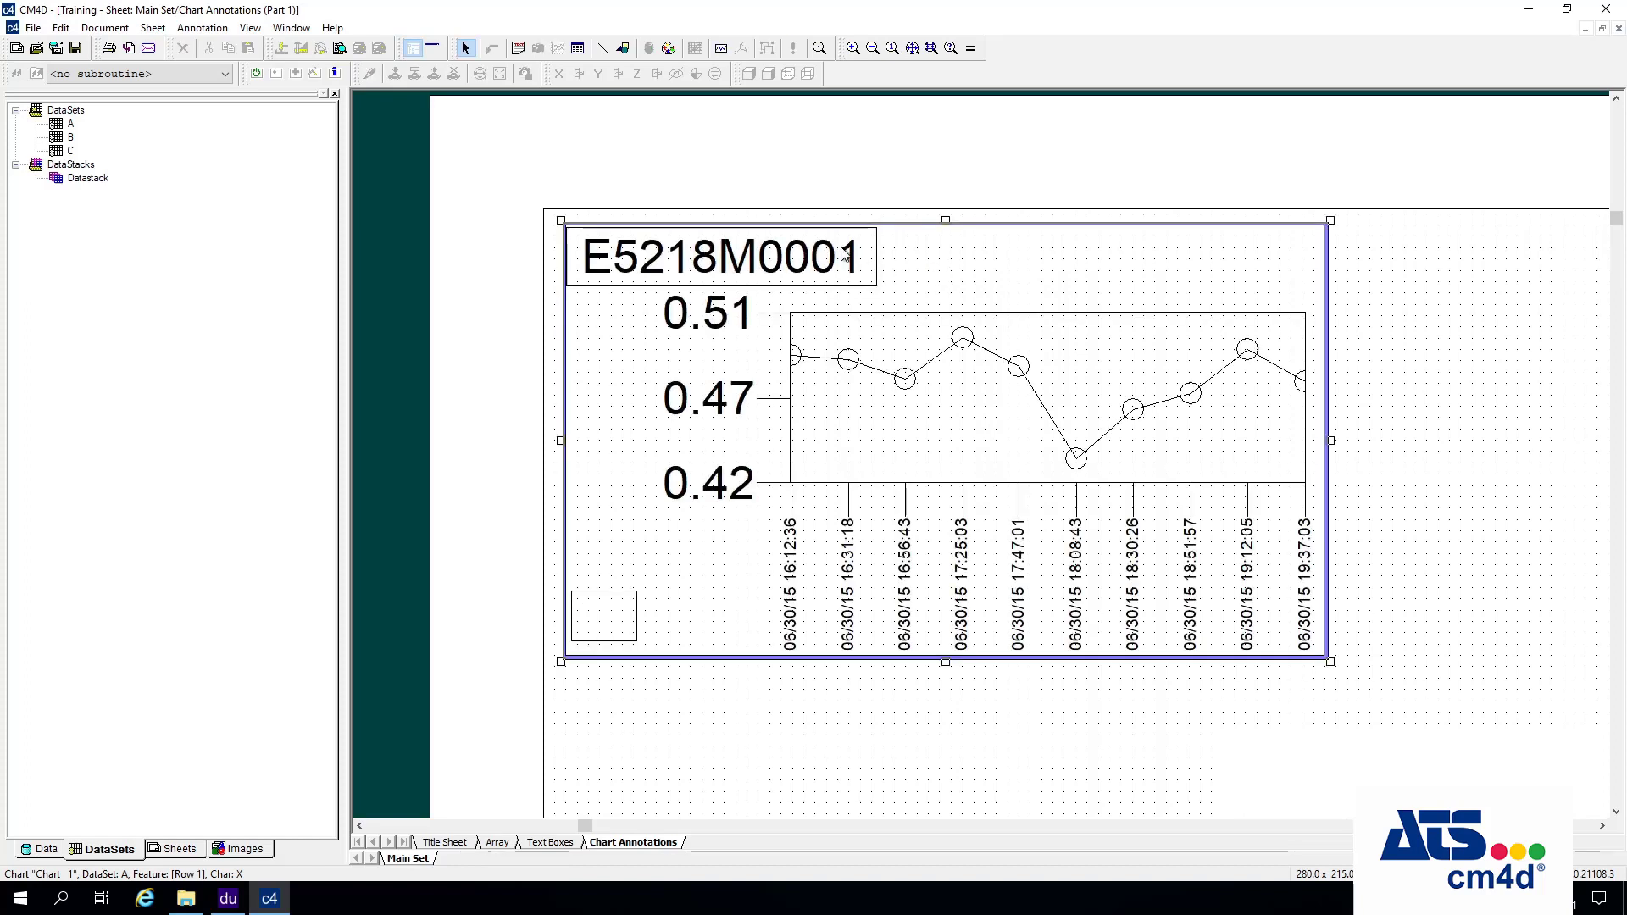
mouse_move(803, 252)
mouse_down()
mouse_move(1106, 266)
mouse_move(952, 280)
mouse_move(833, 250)
mouse_up()
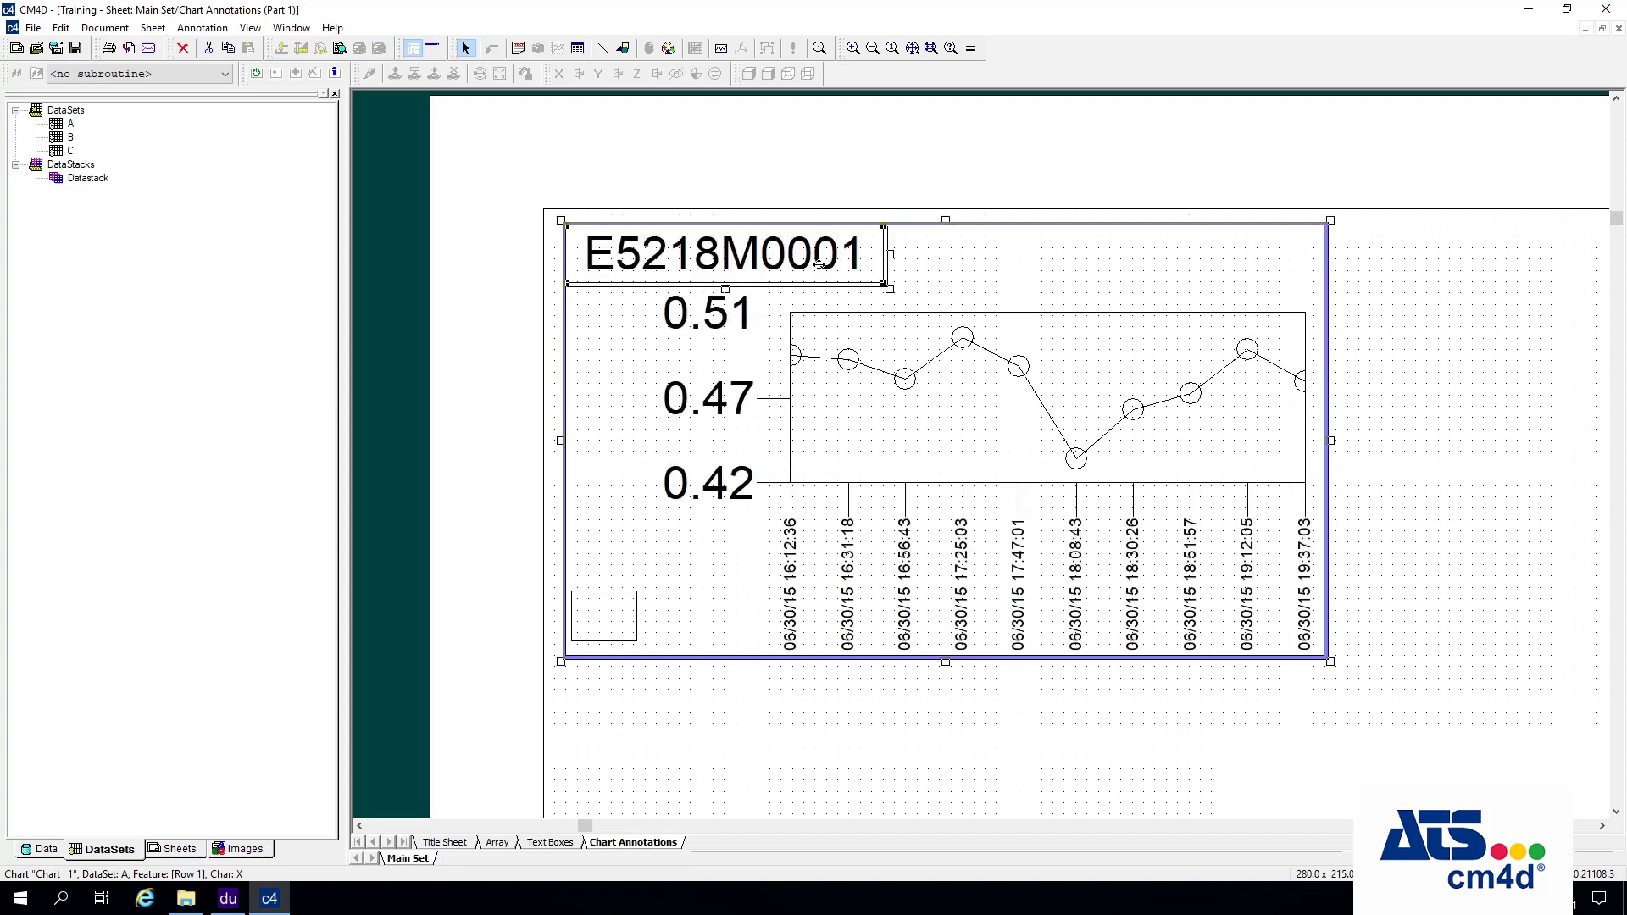
click(637, 370)
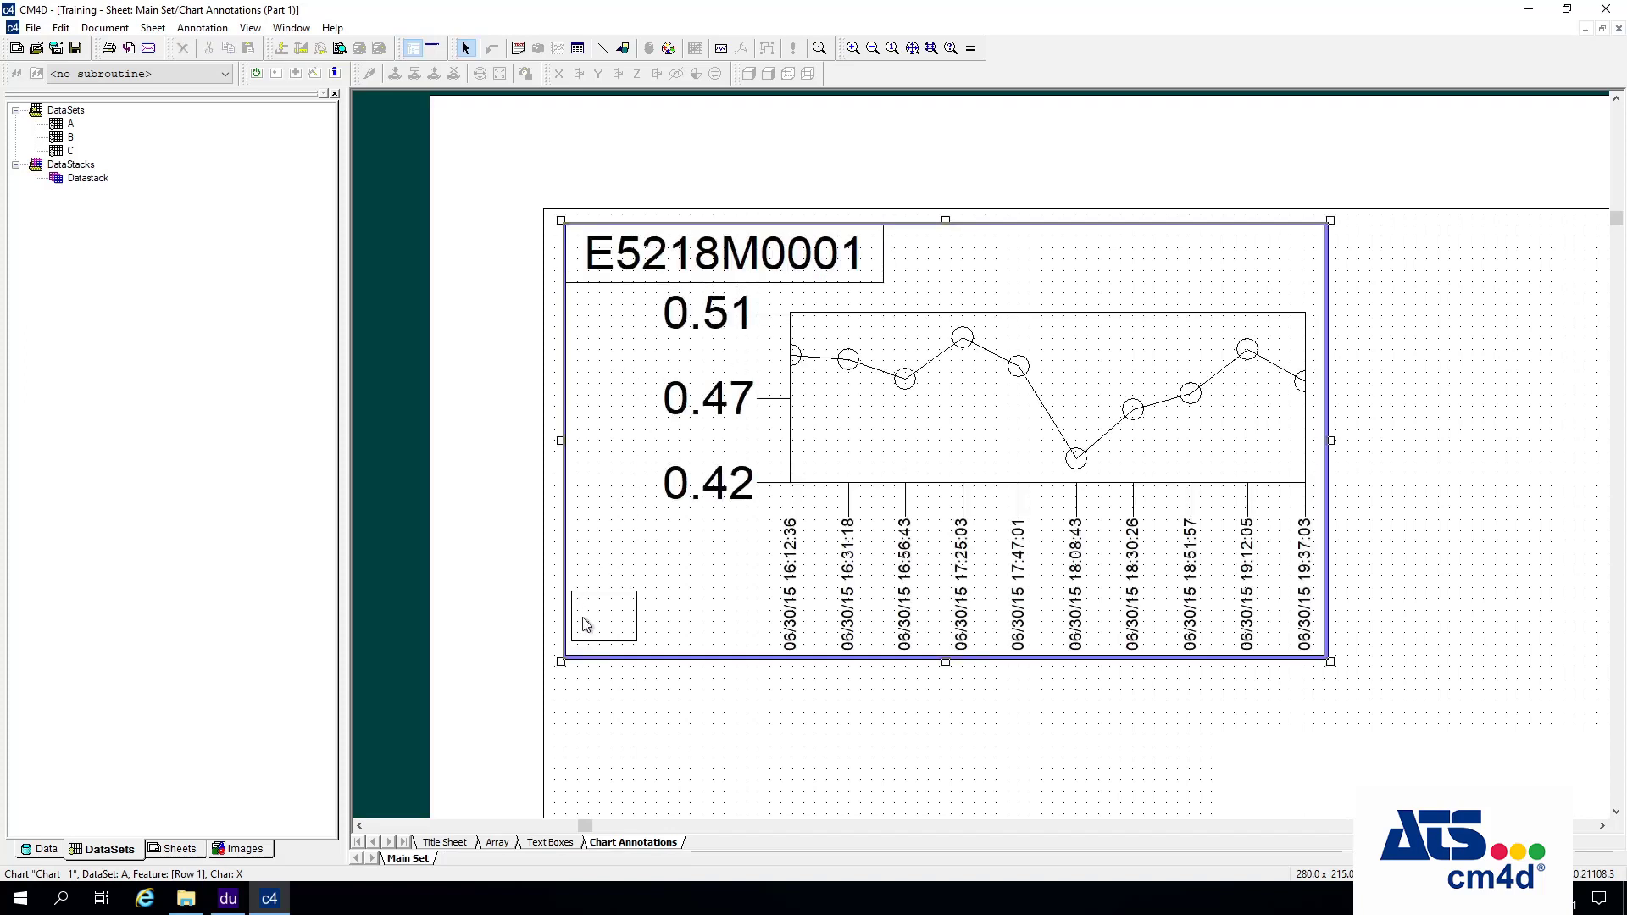
mouse_move(581, 619)
mouse_down()
mouse_move(609, 639)
mouse_move(577, 639)
mouse_up()
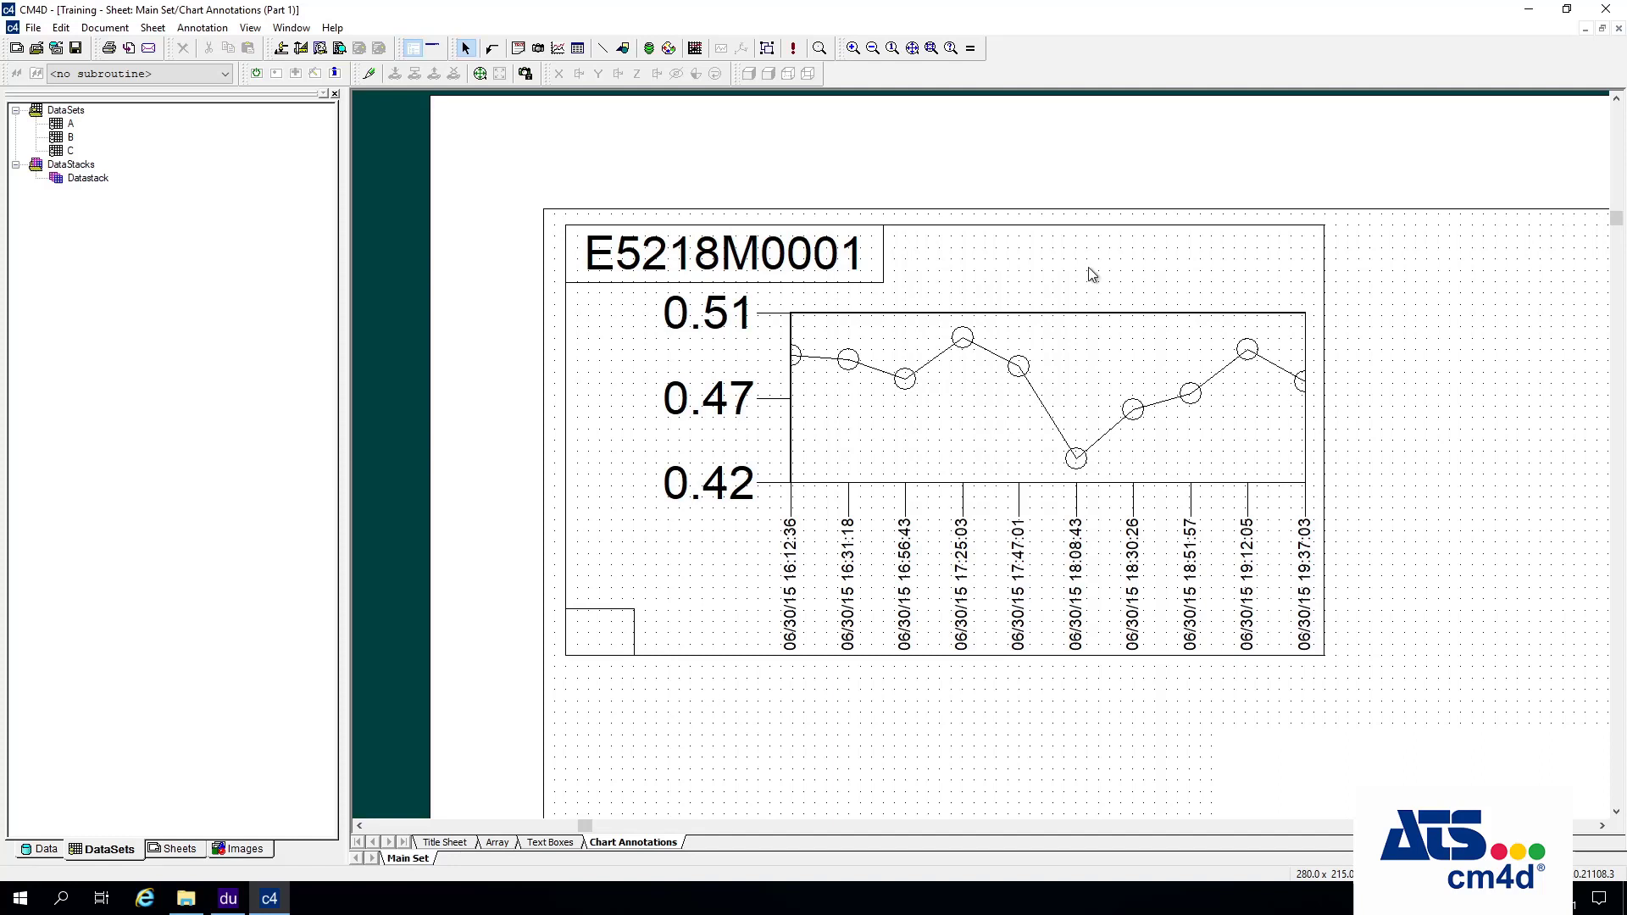
Narrow the chart's title text box slightly and draw a second text box beside it, reaching to the chart's right edge.
click(770, 250)
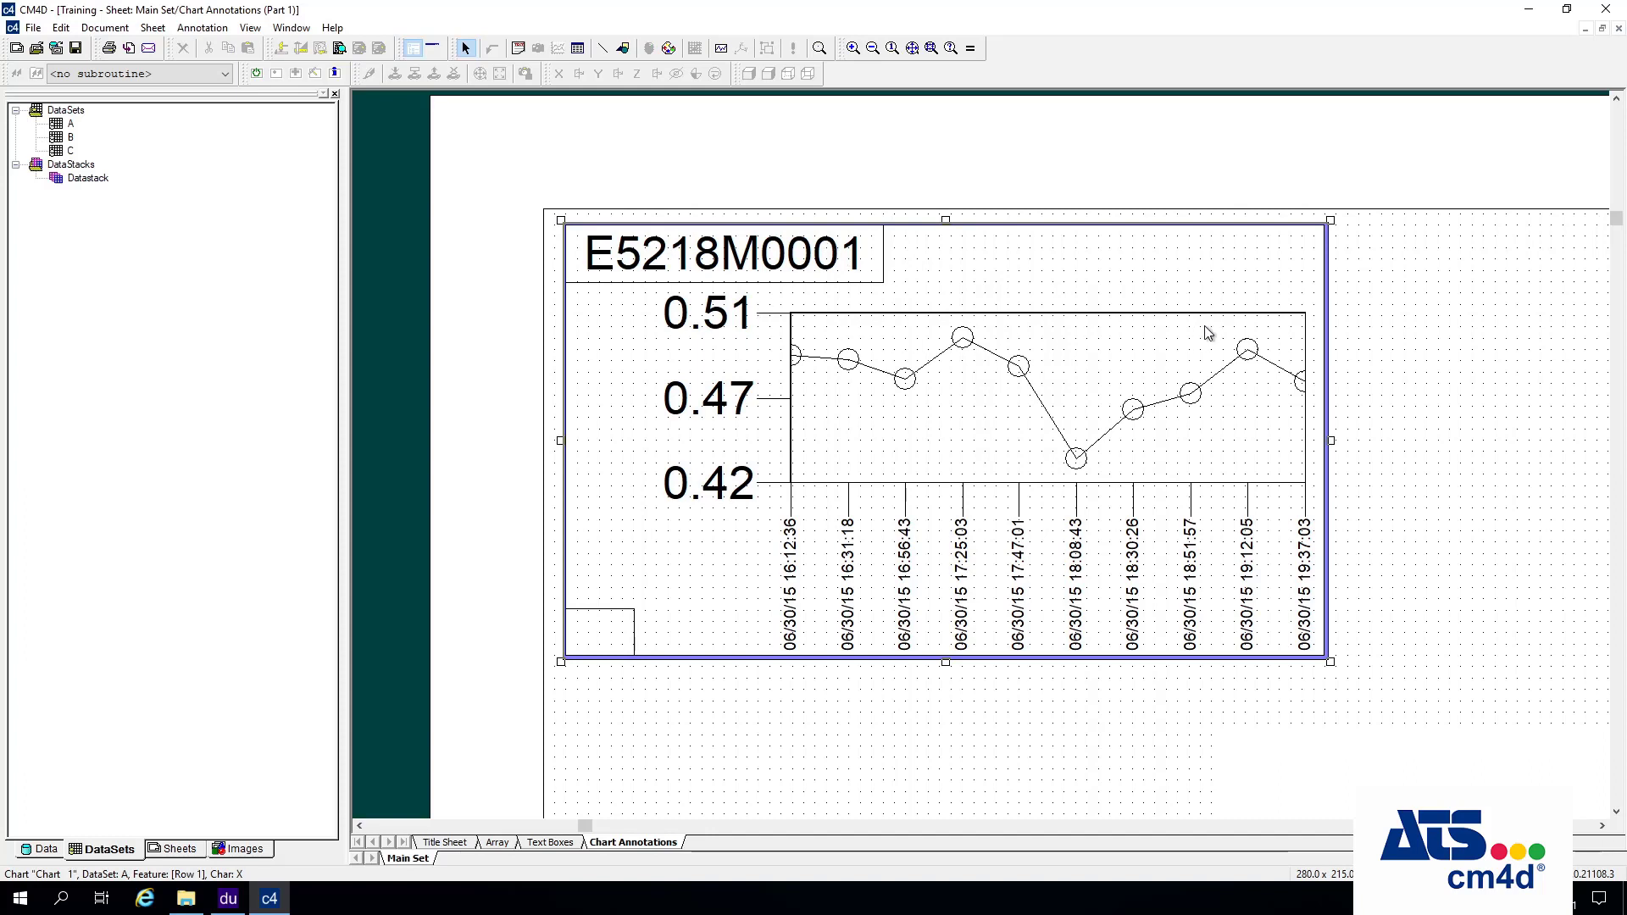
click(717, 249)
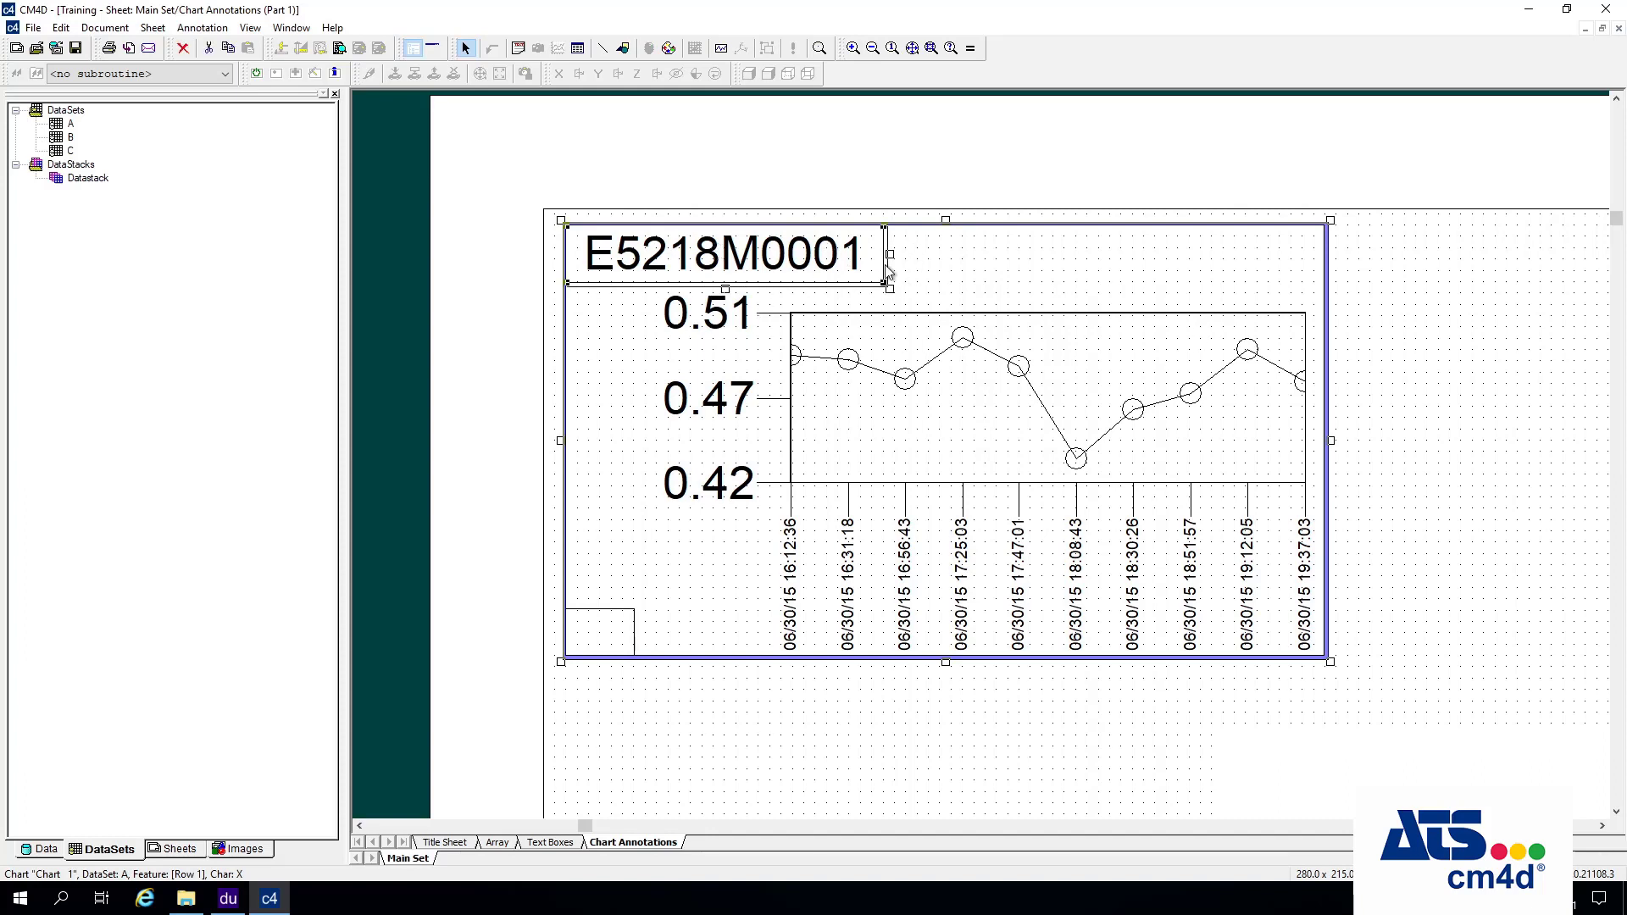
drag(890, 255, 875, 257)
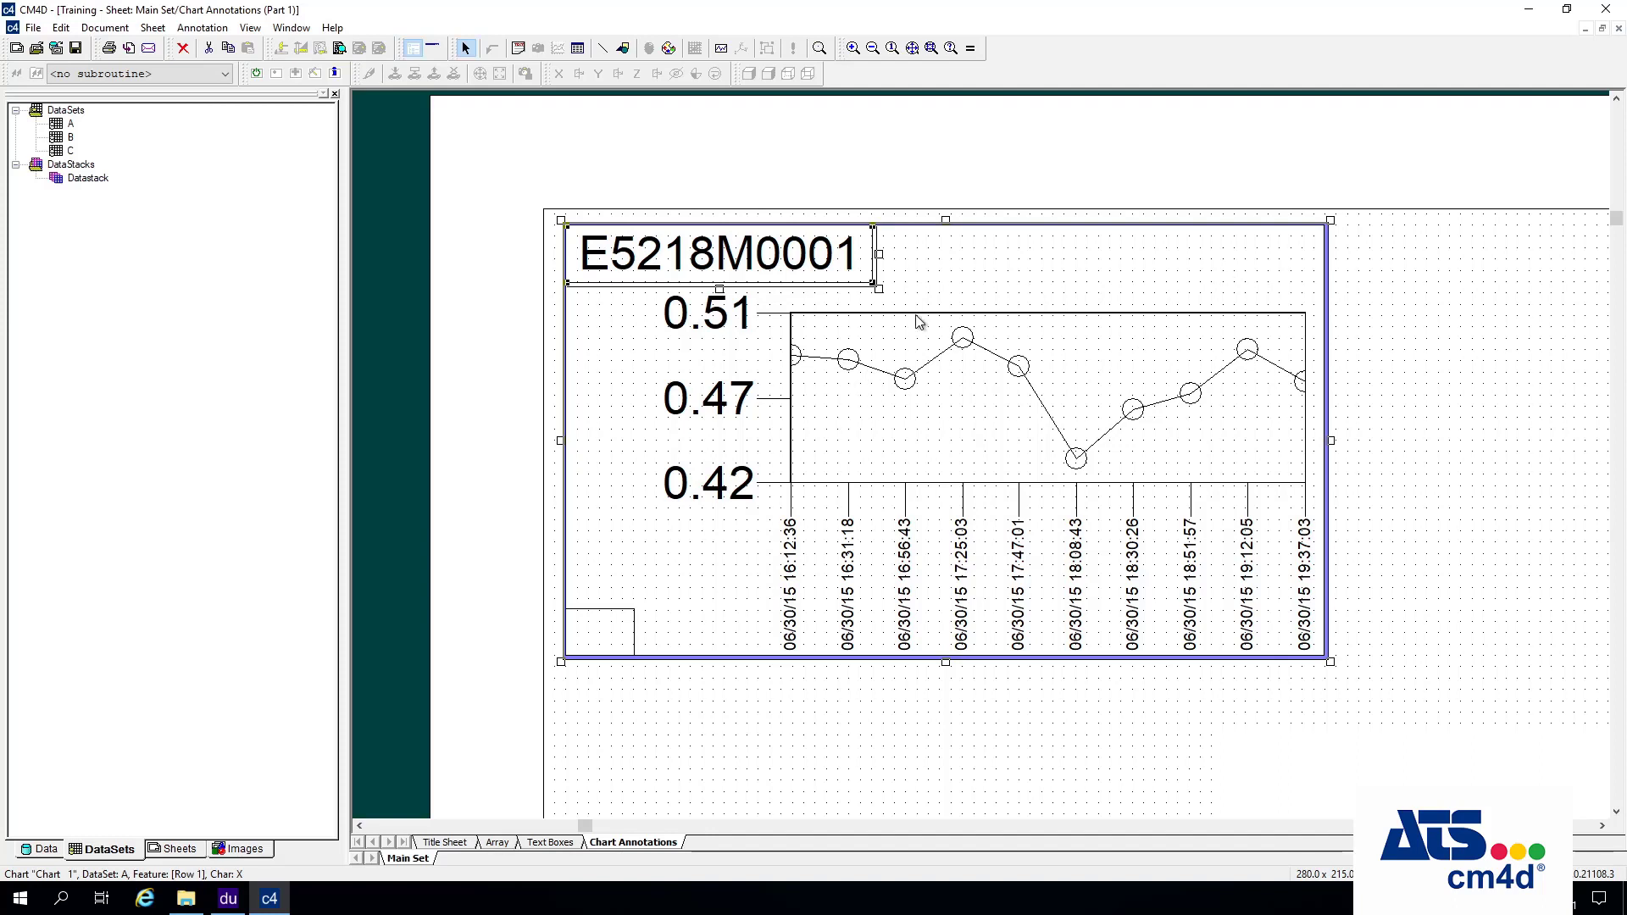
click(519, 48)
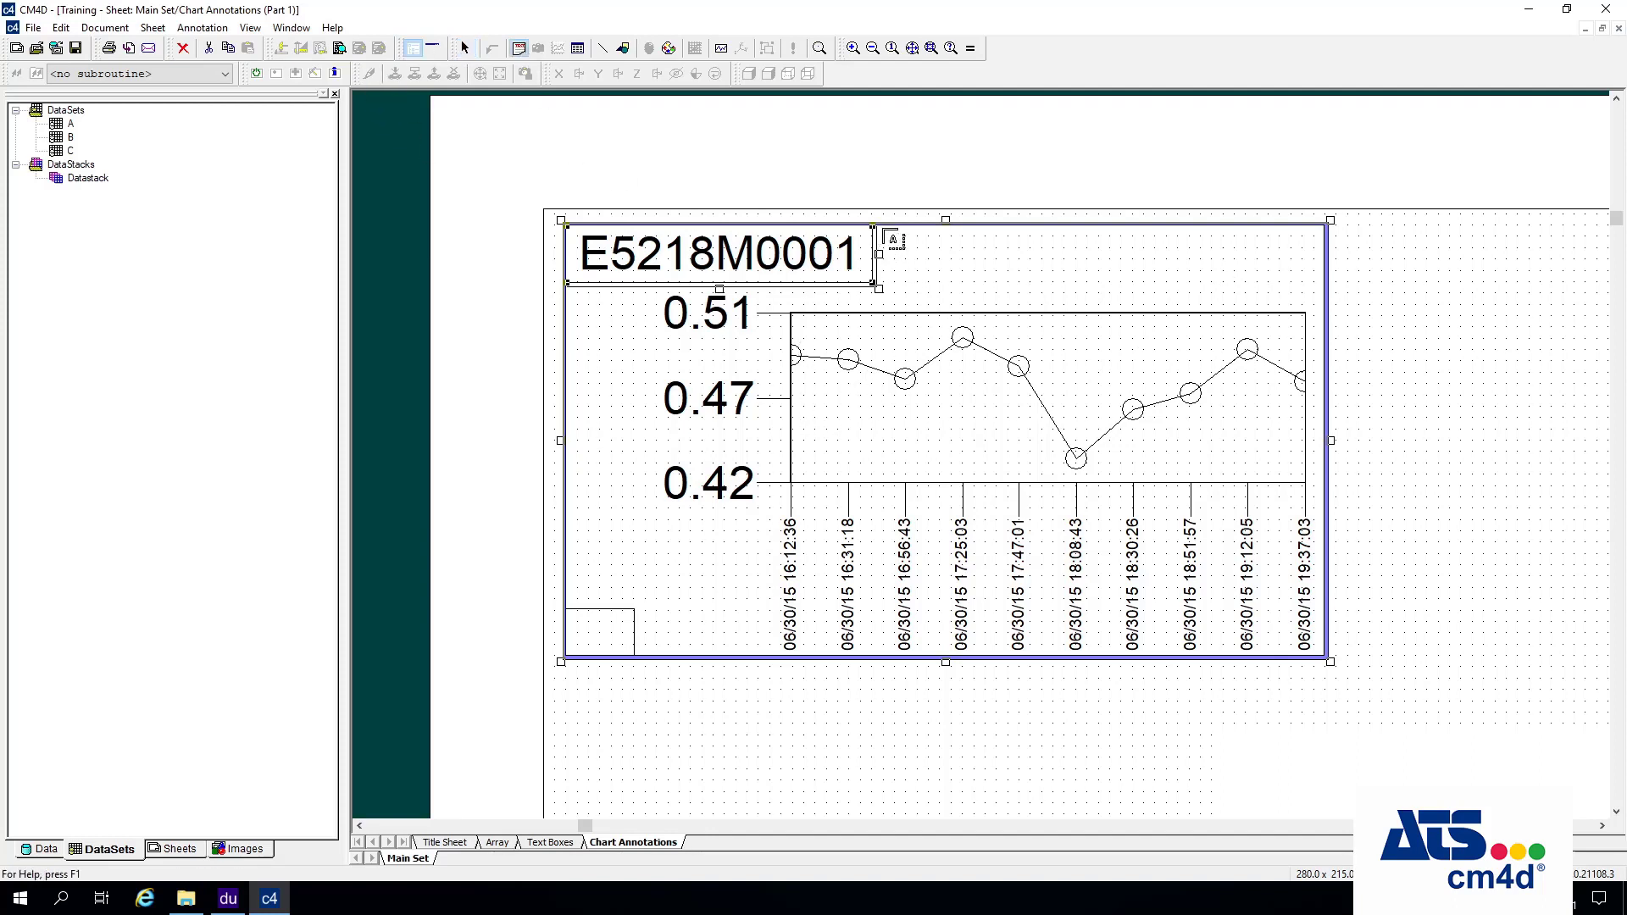
drag(883, 223, 1314, 282)
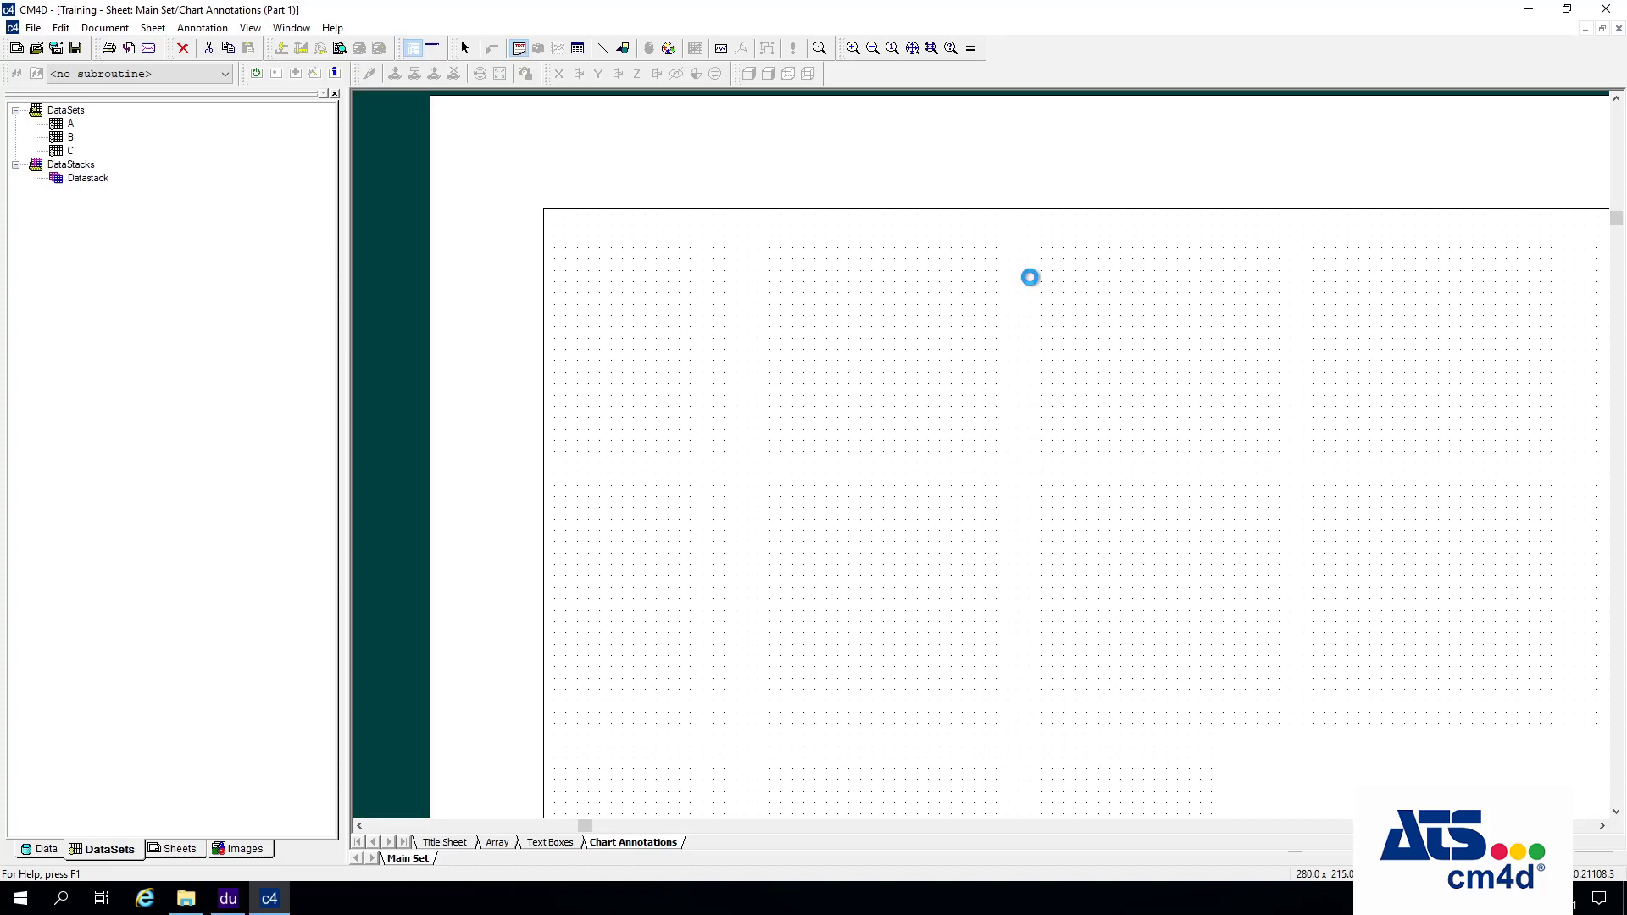
Enter "X= ~nom,x~ Y= ~nom,y~ Z= ~nom,z~" as the text of the new box beside the chart title.
click(1028, 280)
right_click(1021, 264)
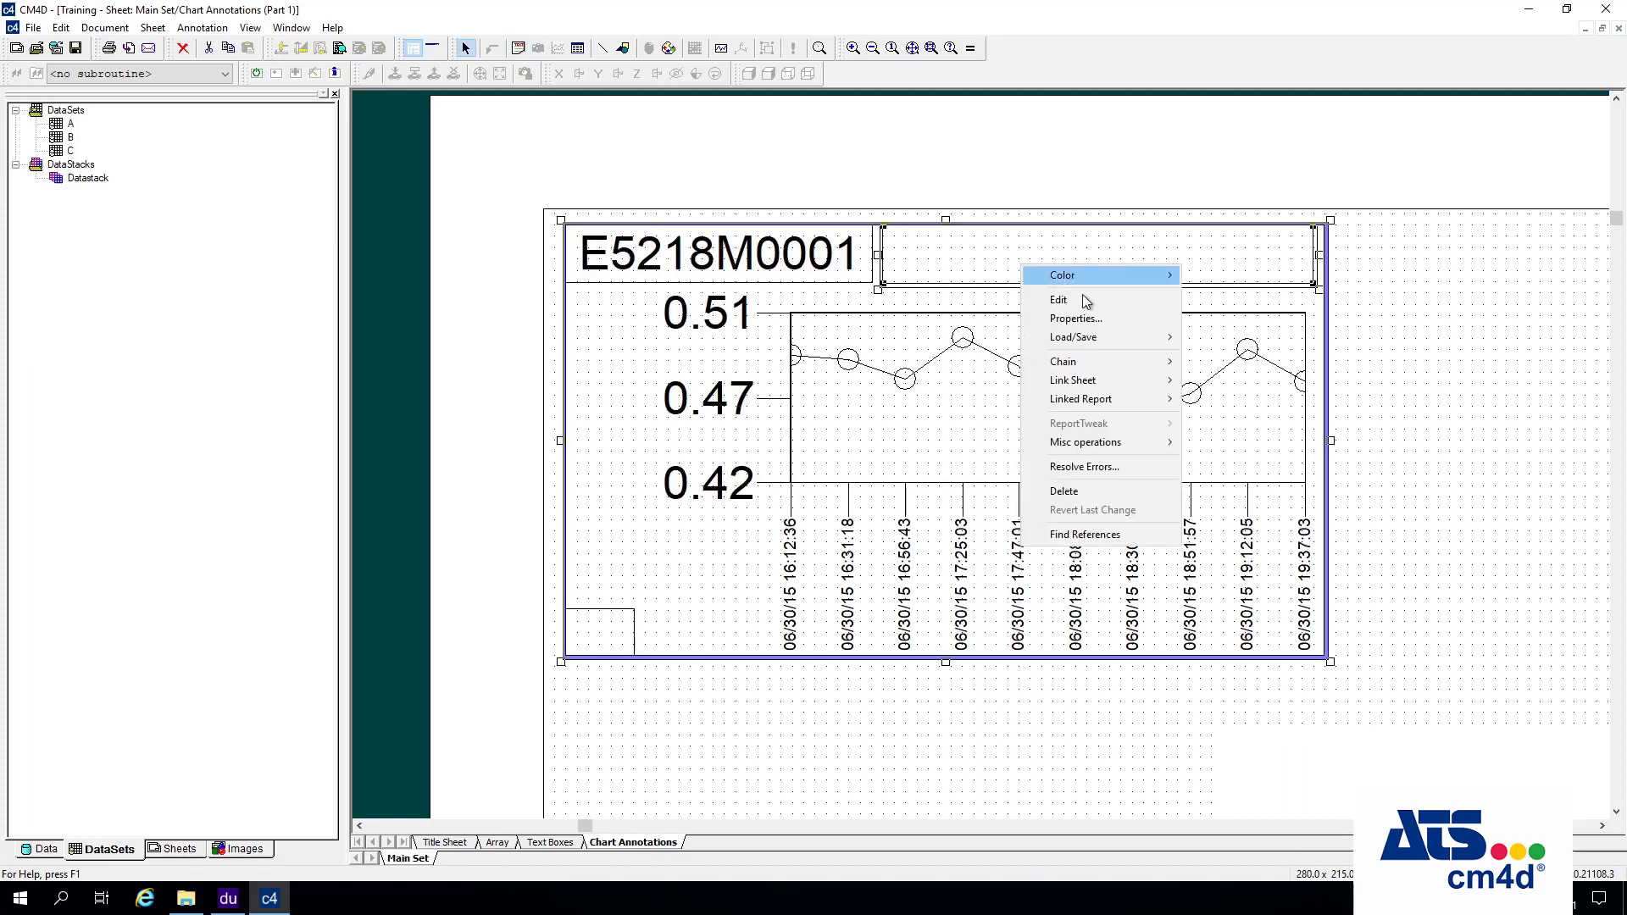
click(1090, 319)
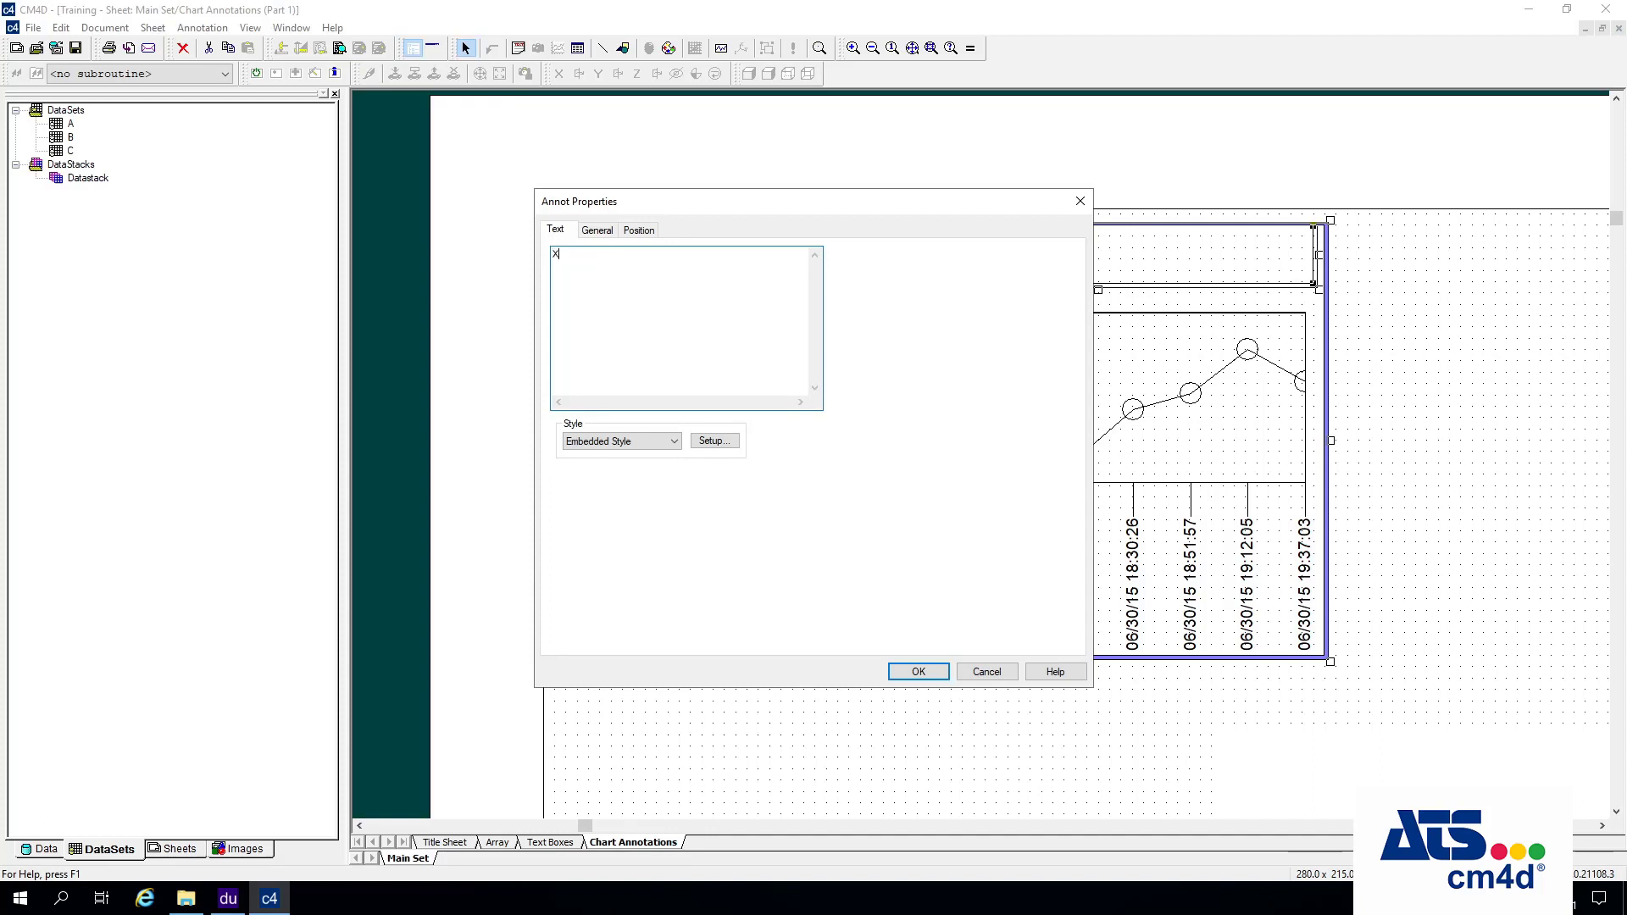
text(=)
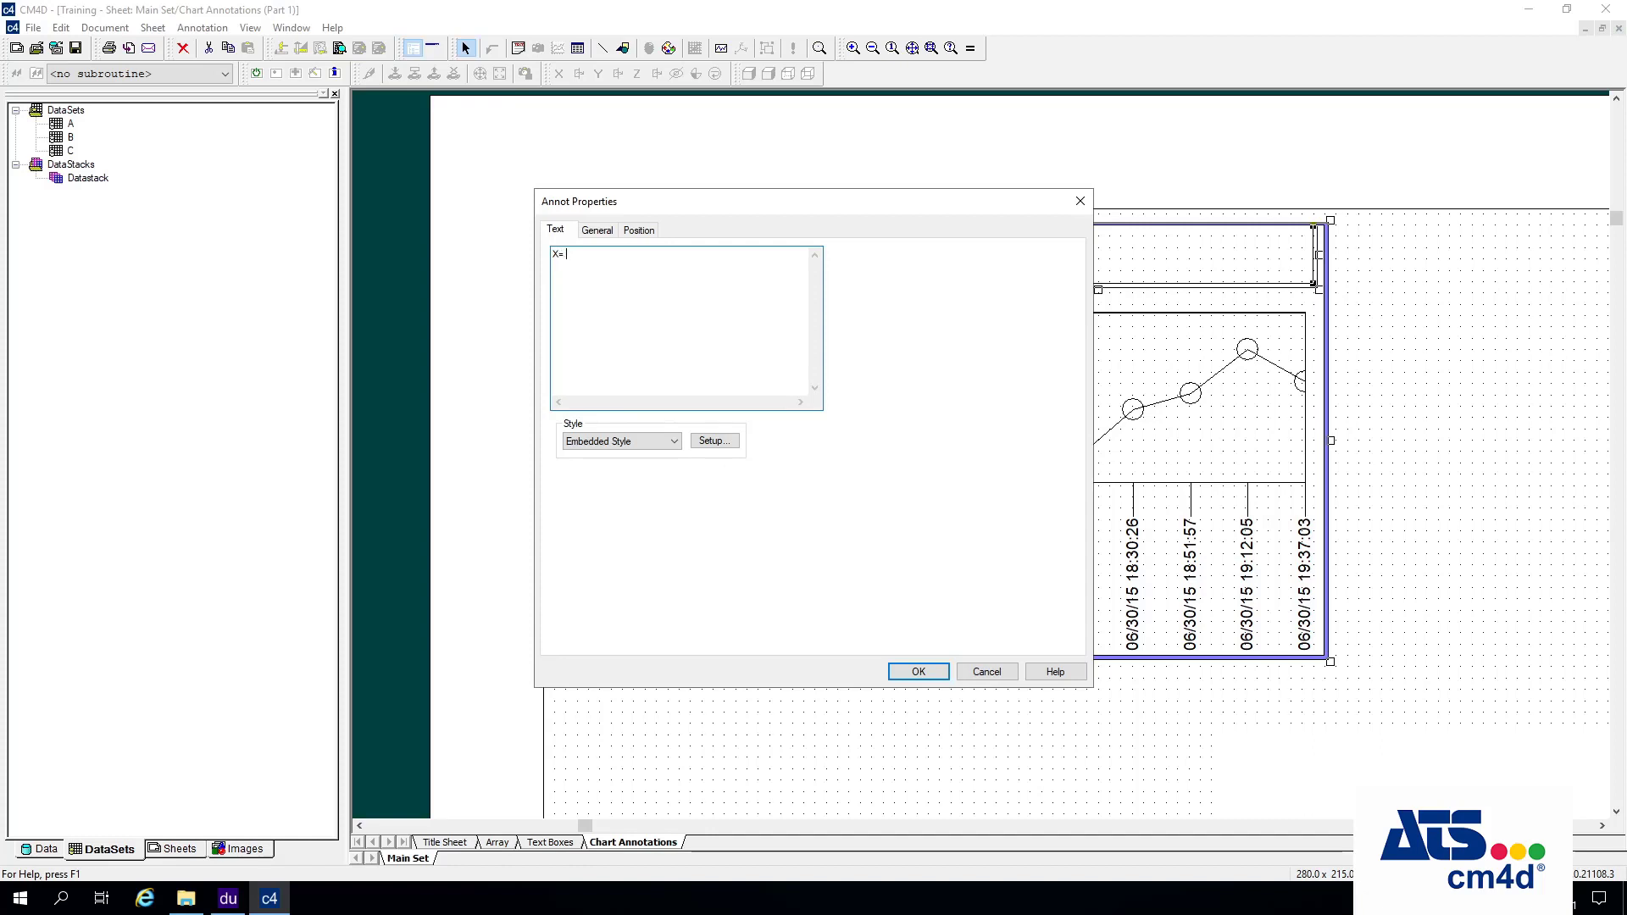
text(~)
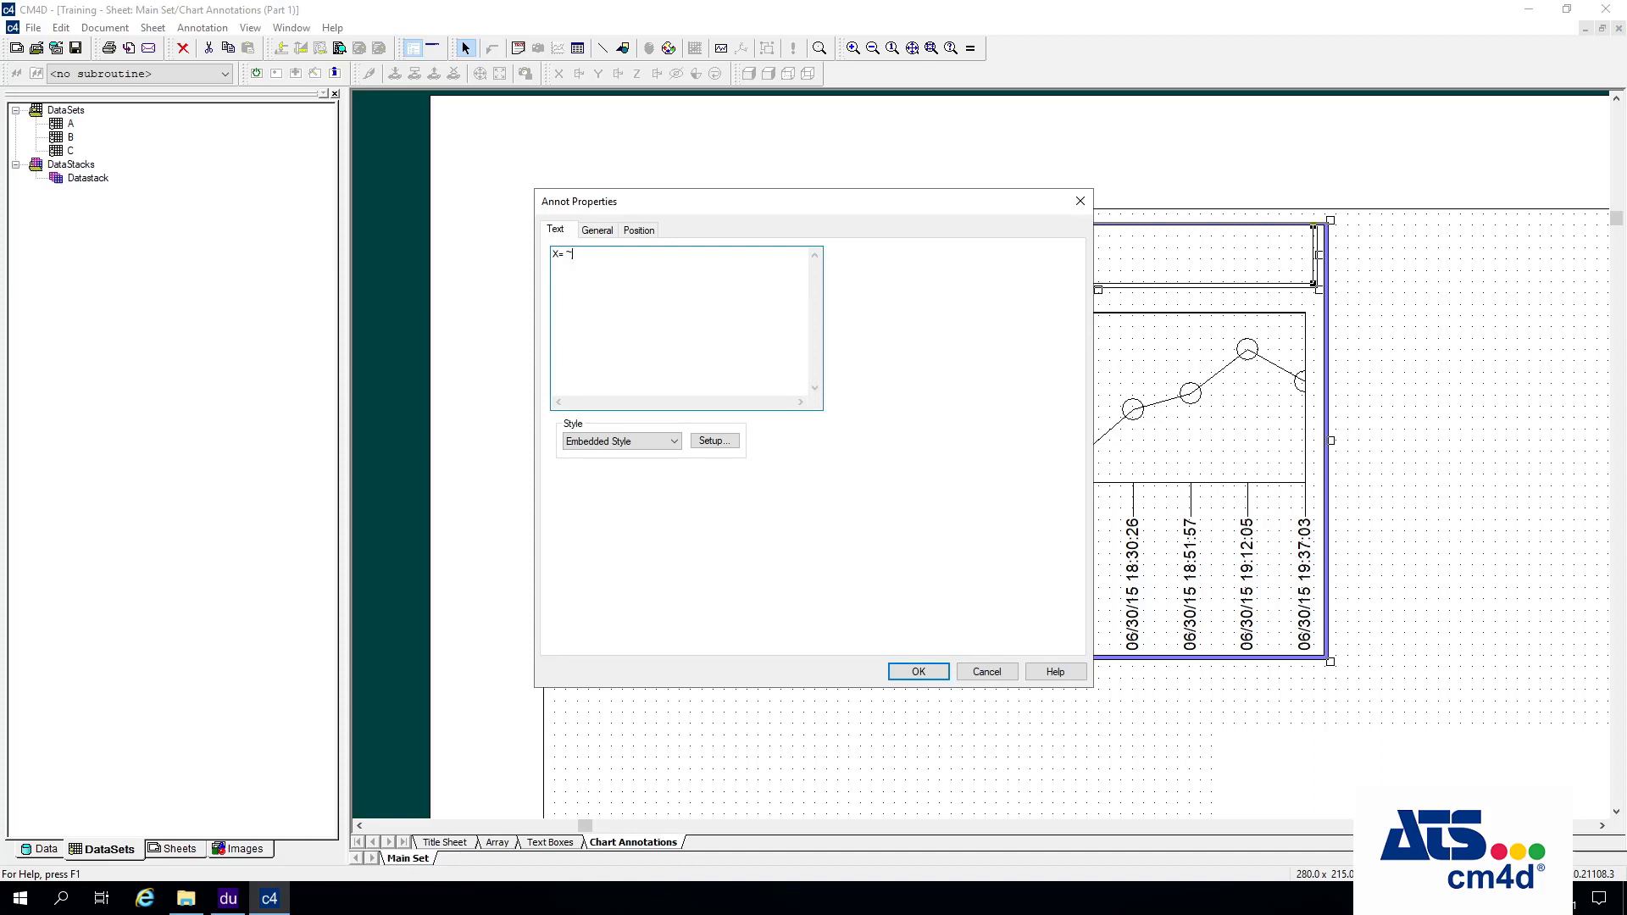
text(nom.x~ Y= ~nom.)
text(y~ Z= ~nom.z)
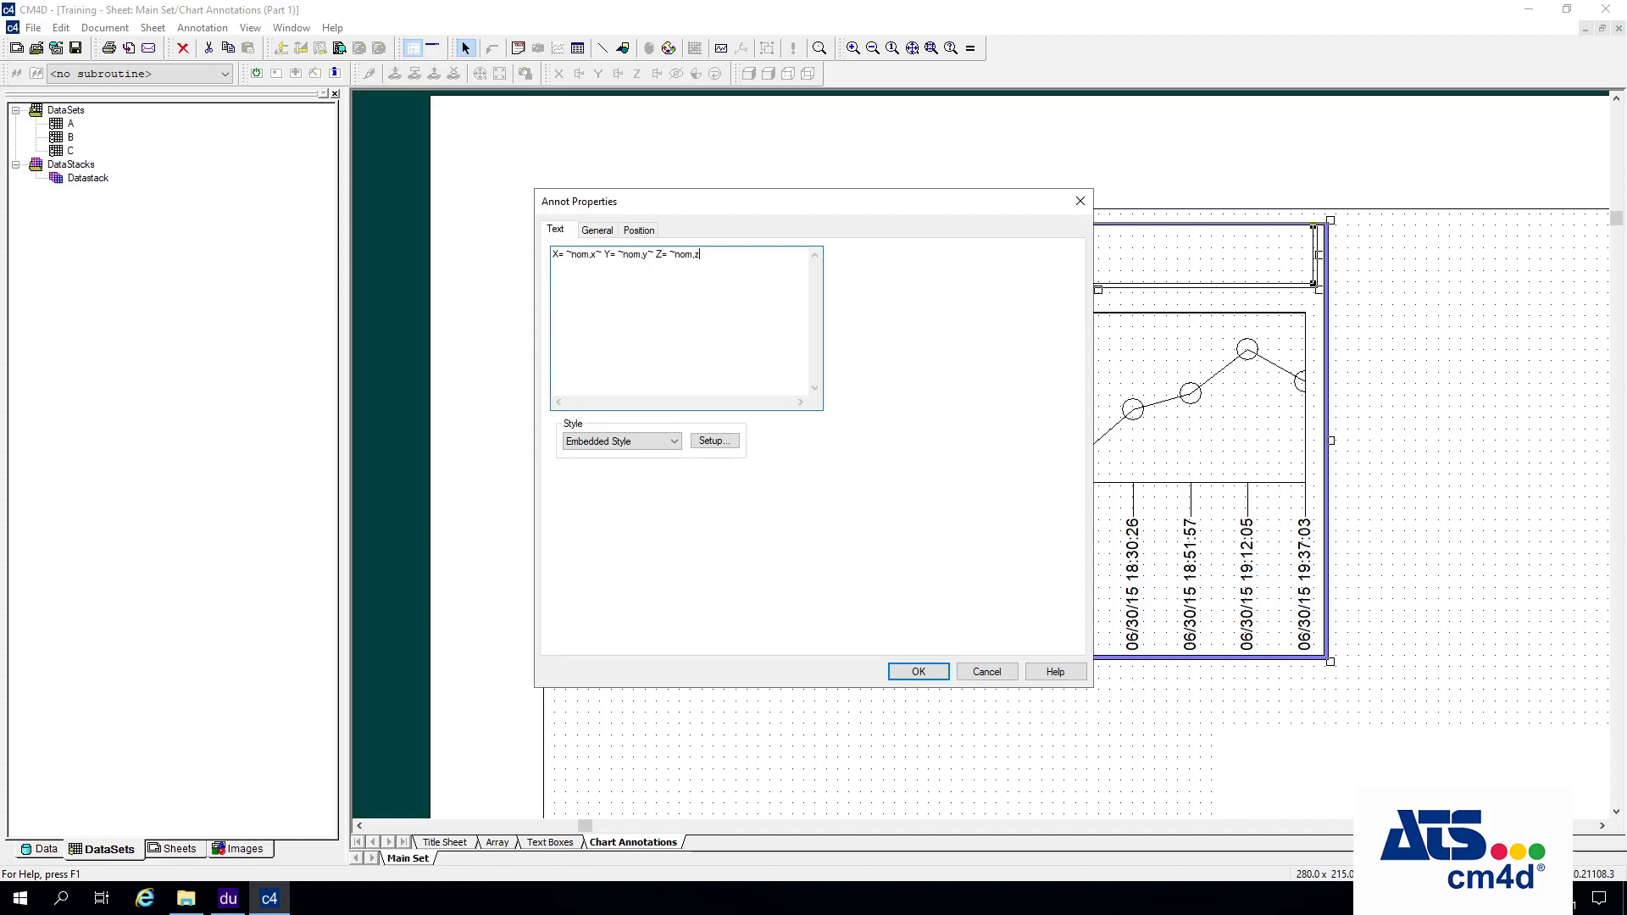
text(,z~)
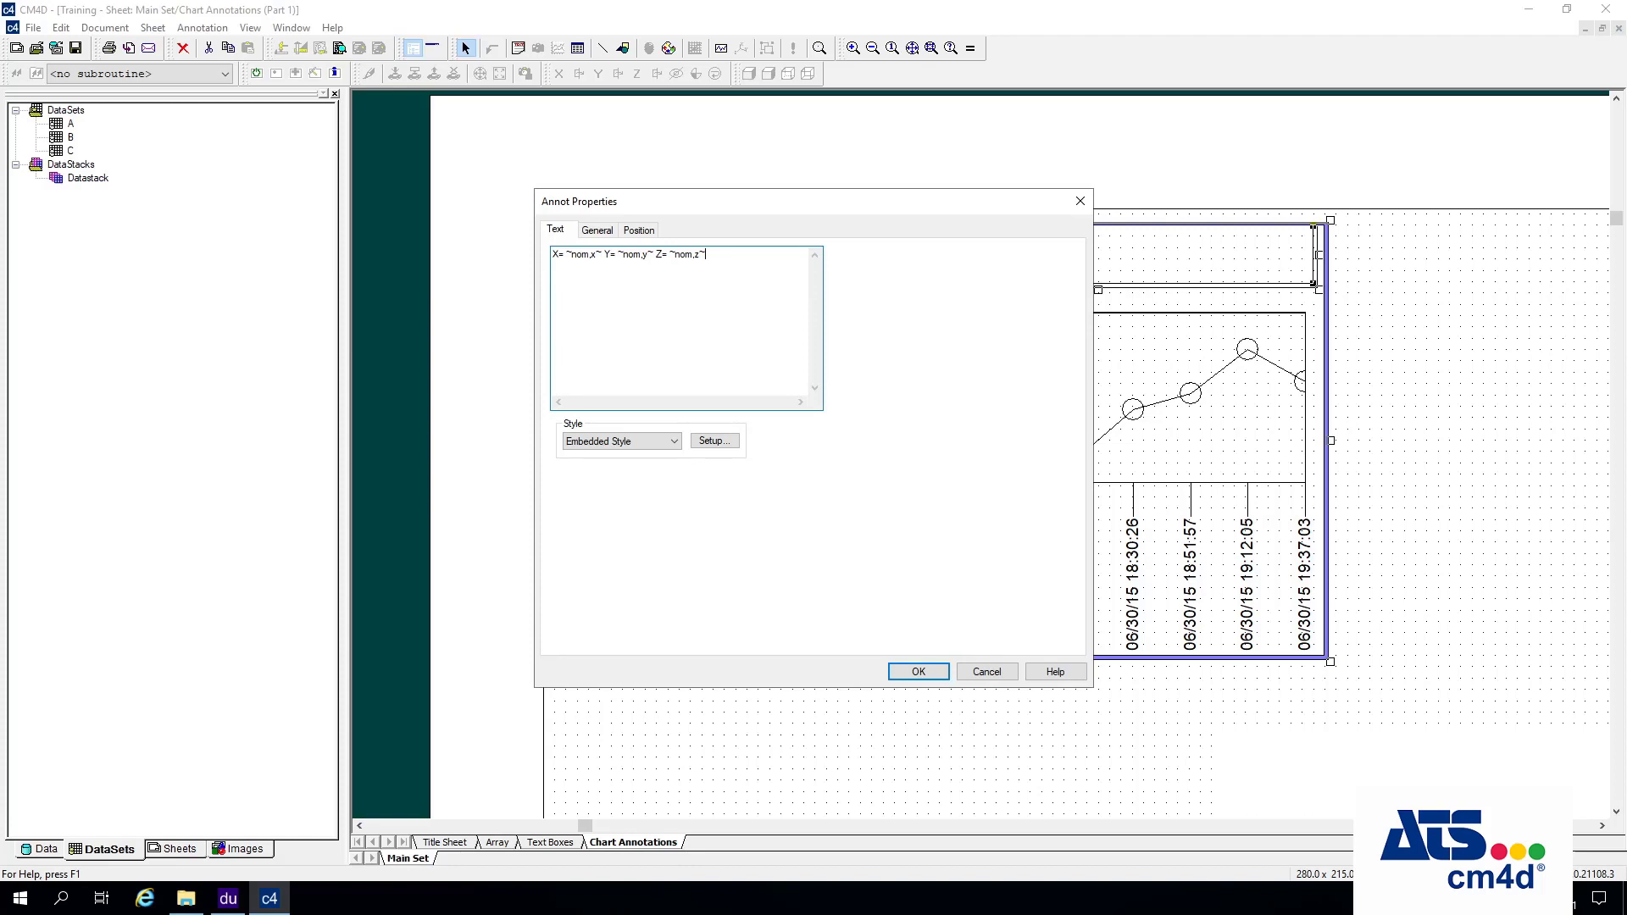
click(918, 671)
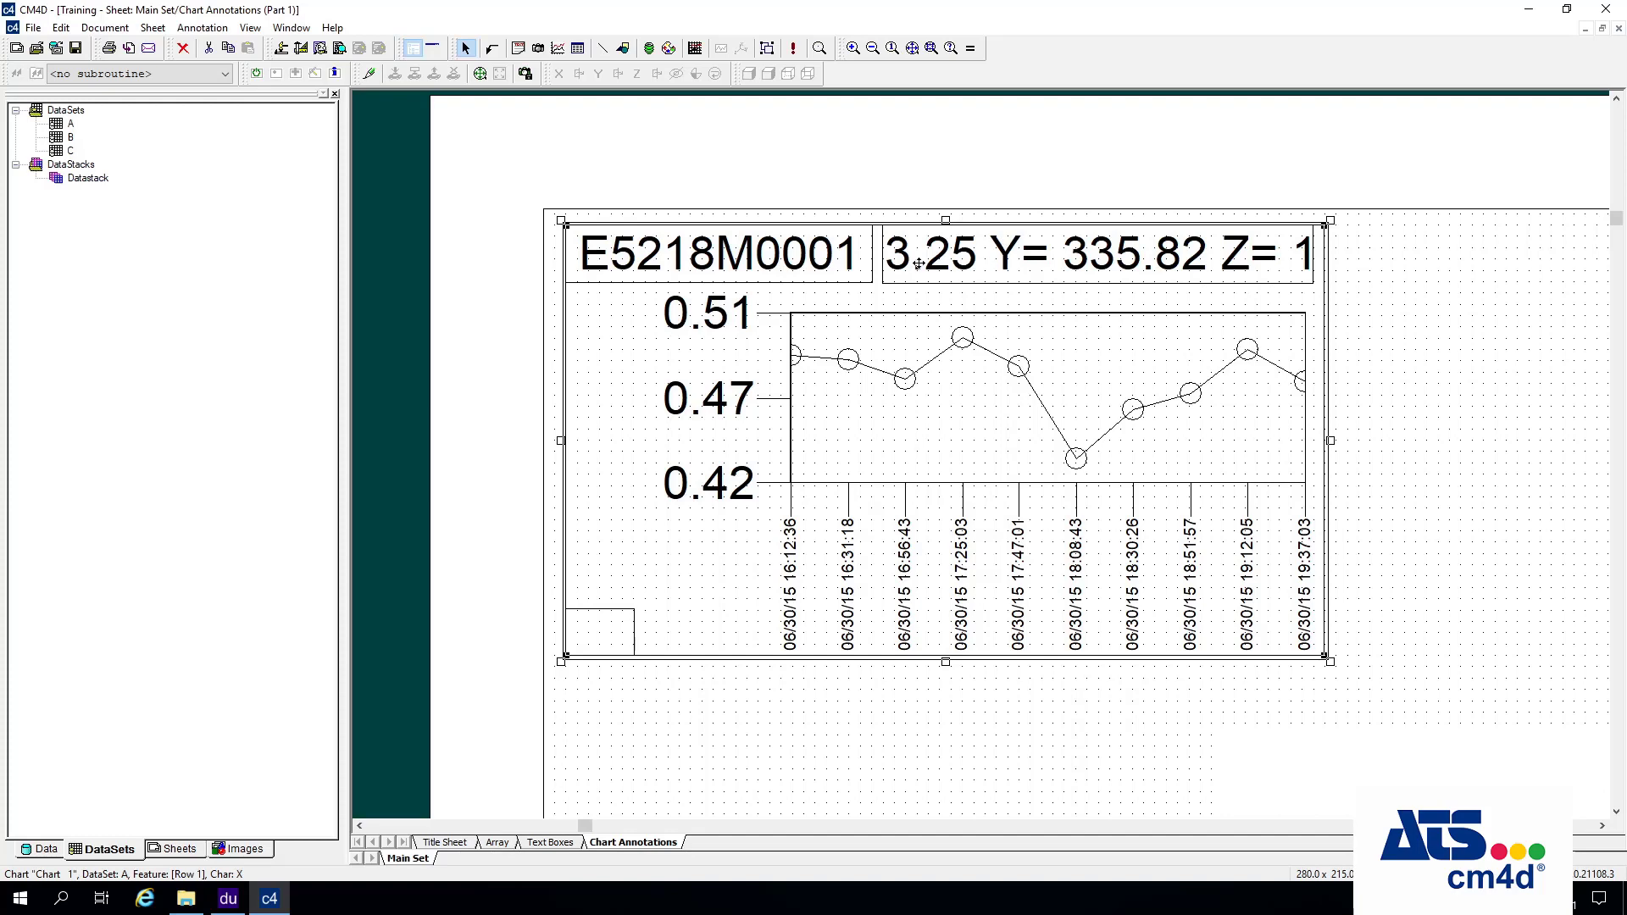
Override the base font size of the nominal coordinates text box with a point size of 8.
double_click(1004, 273)
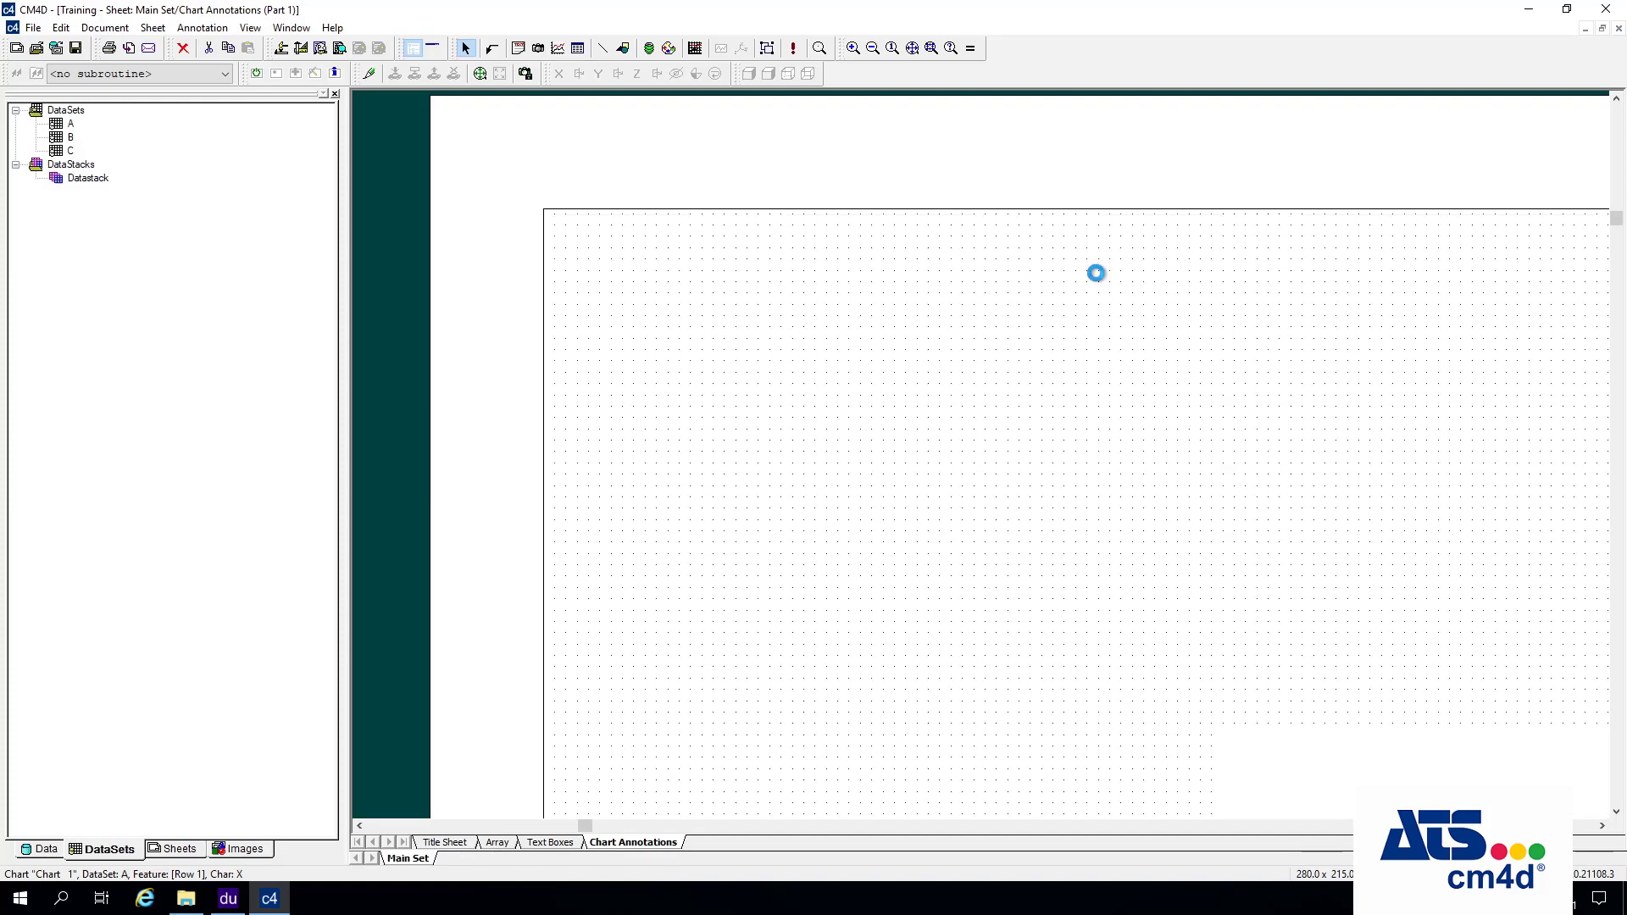
right_click(1050, 246)
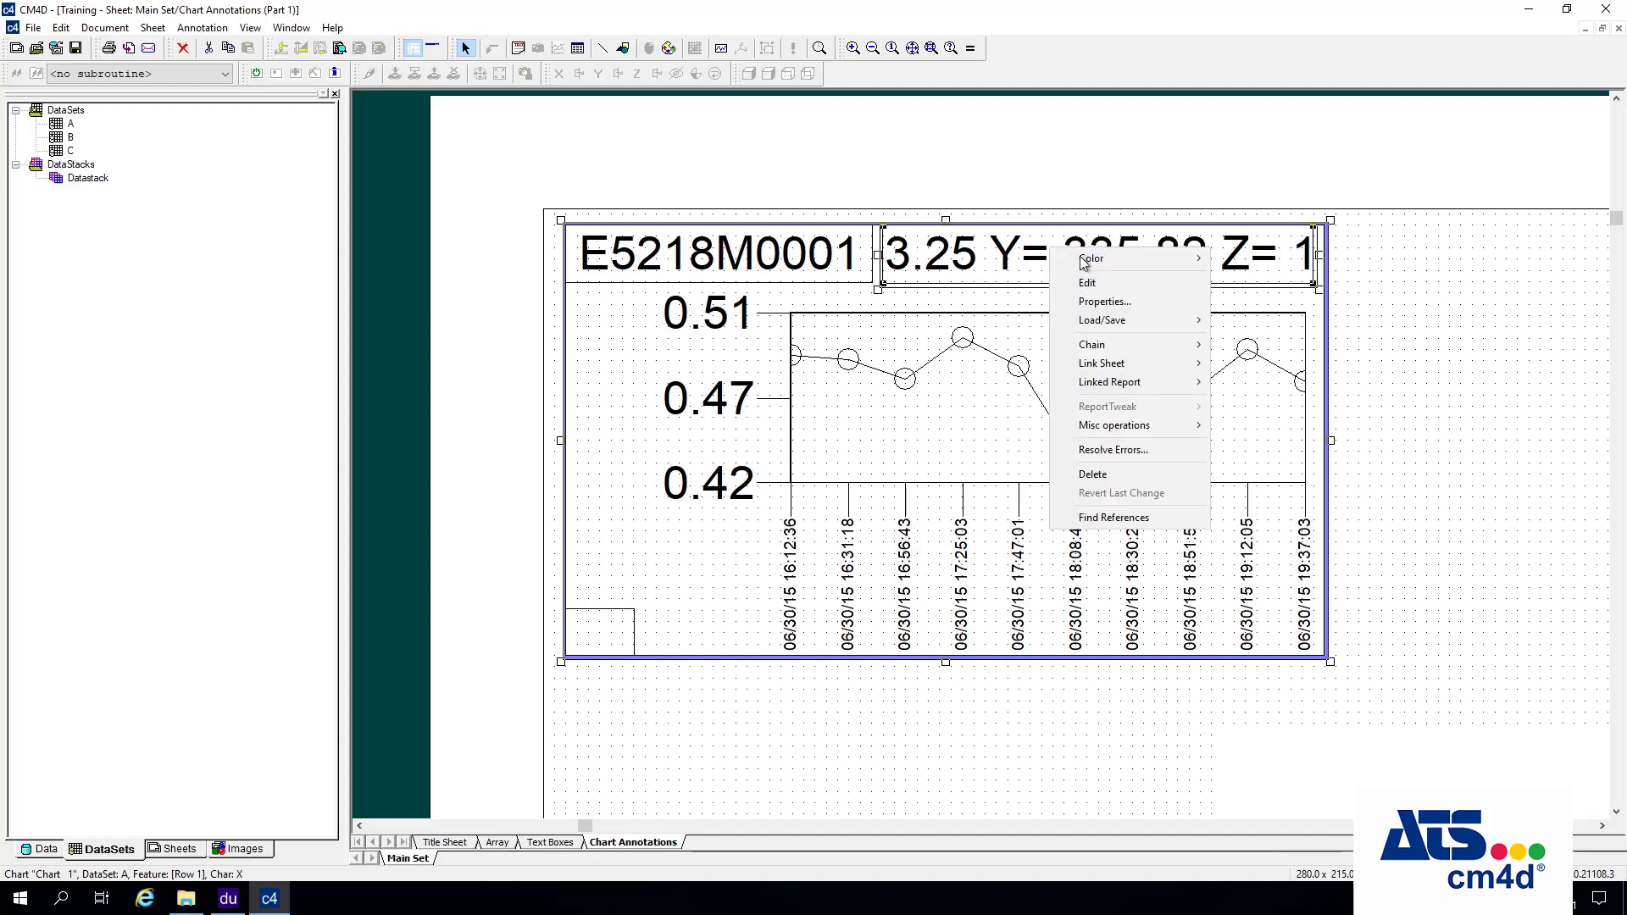
click(1109, 303)
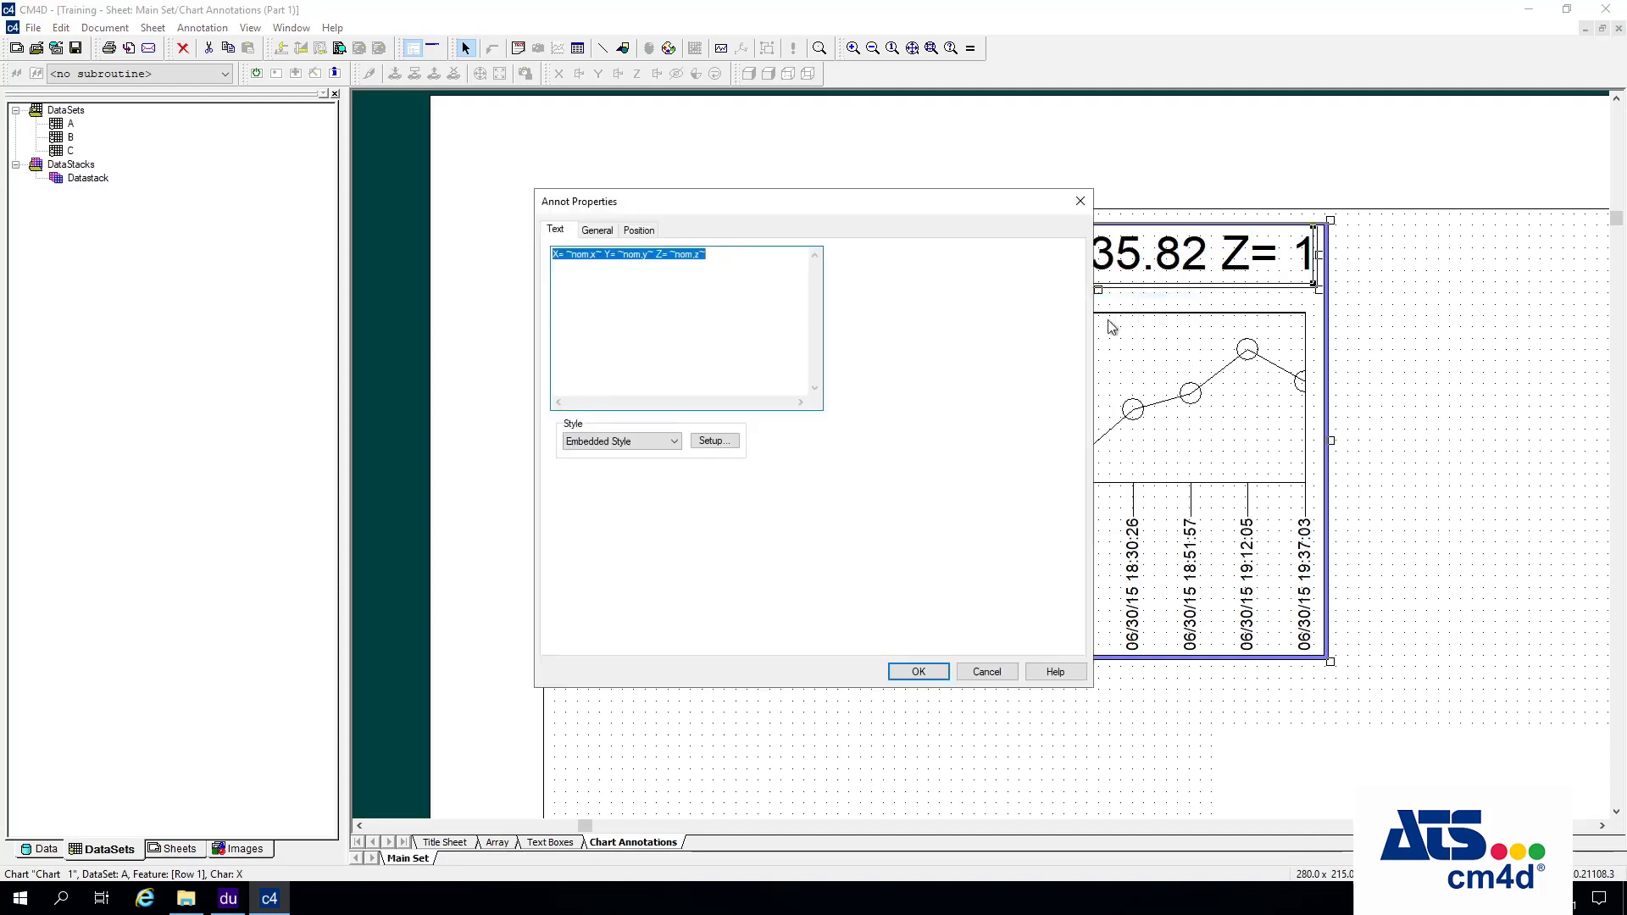
click(727, 445)
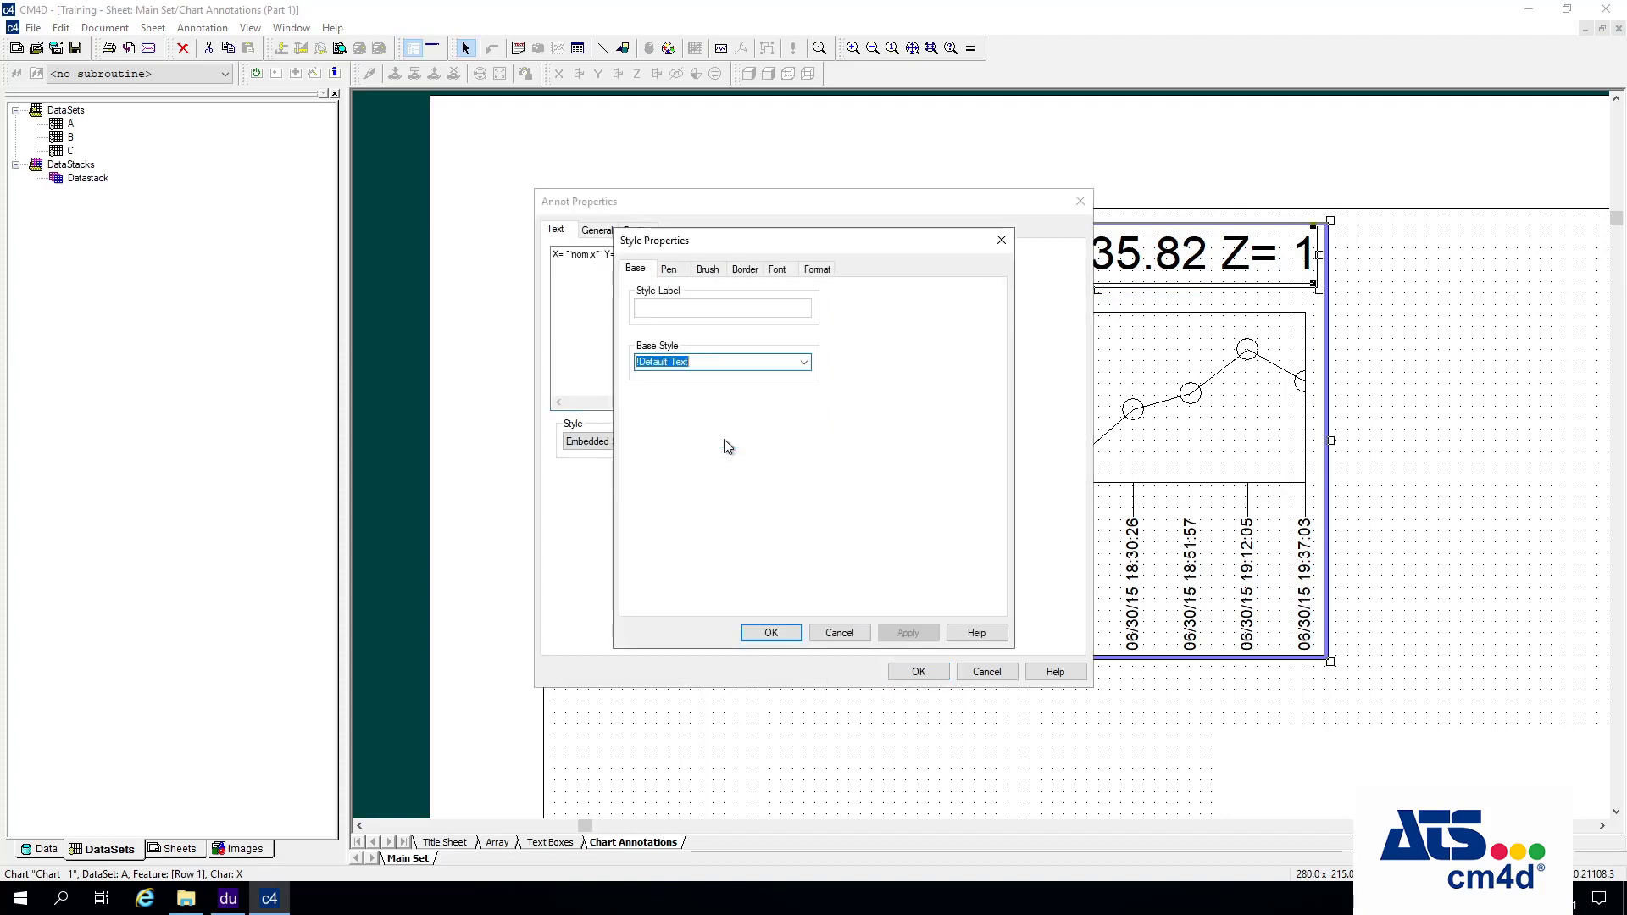
click(779, 269)
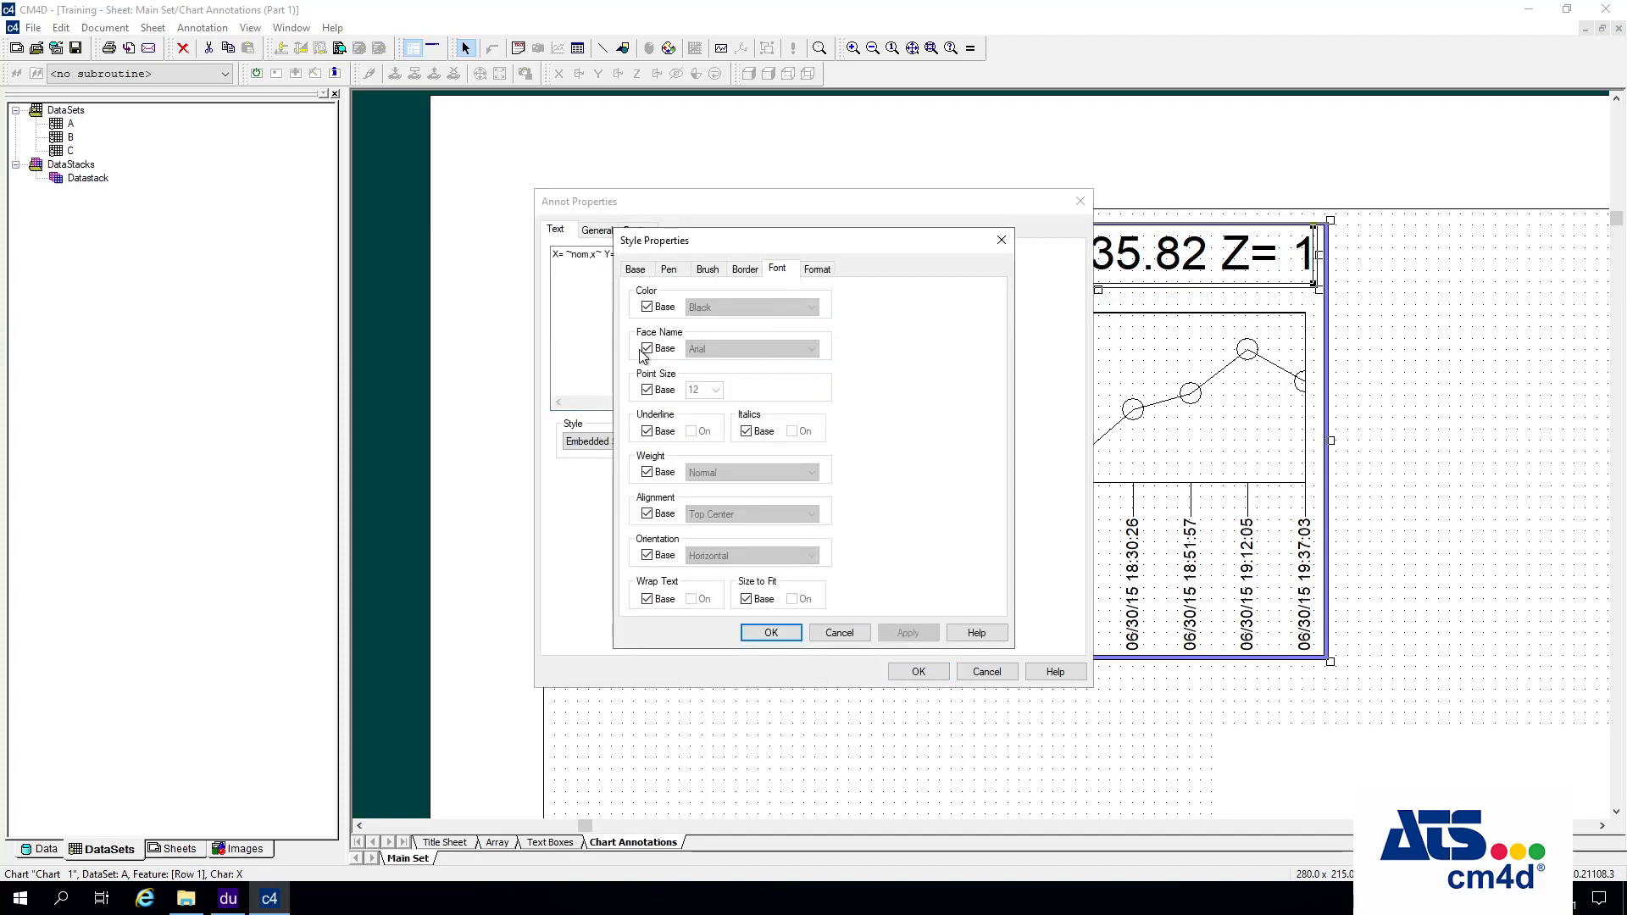
click(648, 391)
click(716, 390)
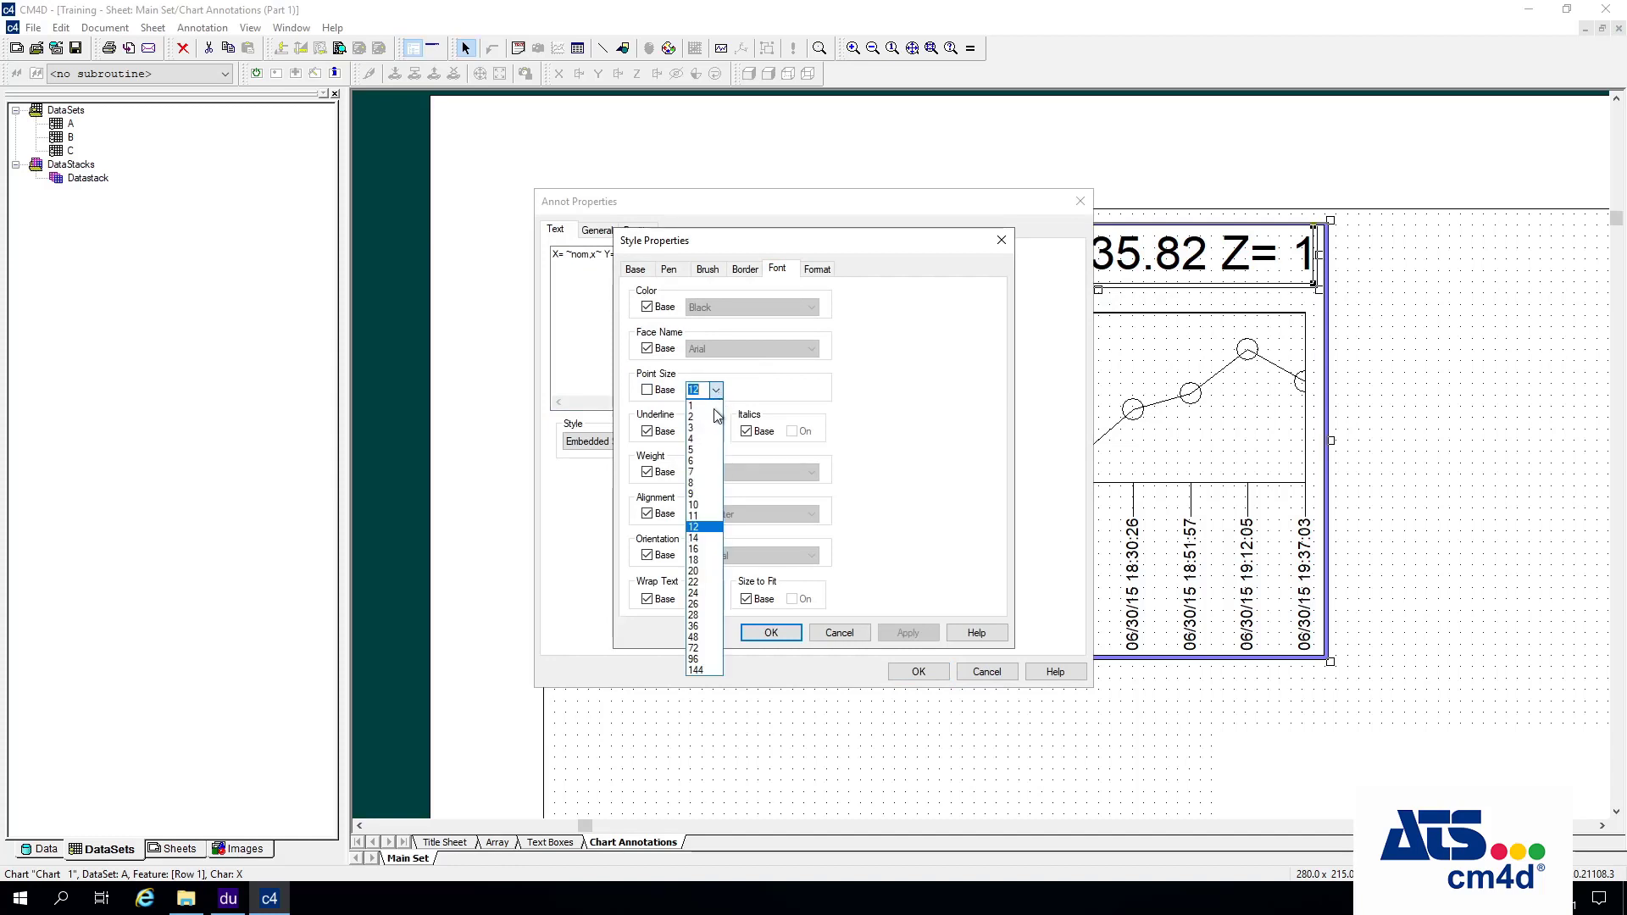
click(701, 484)
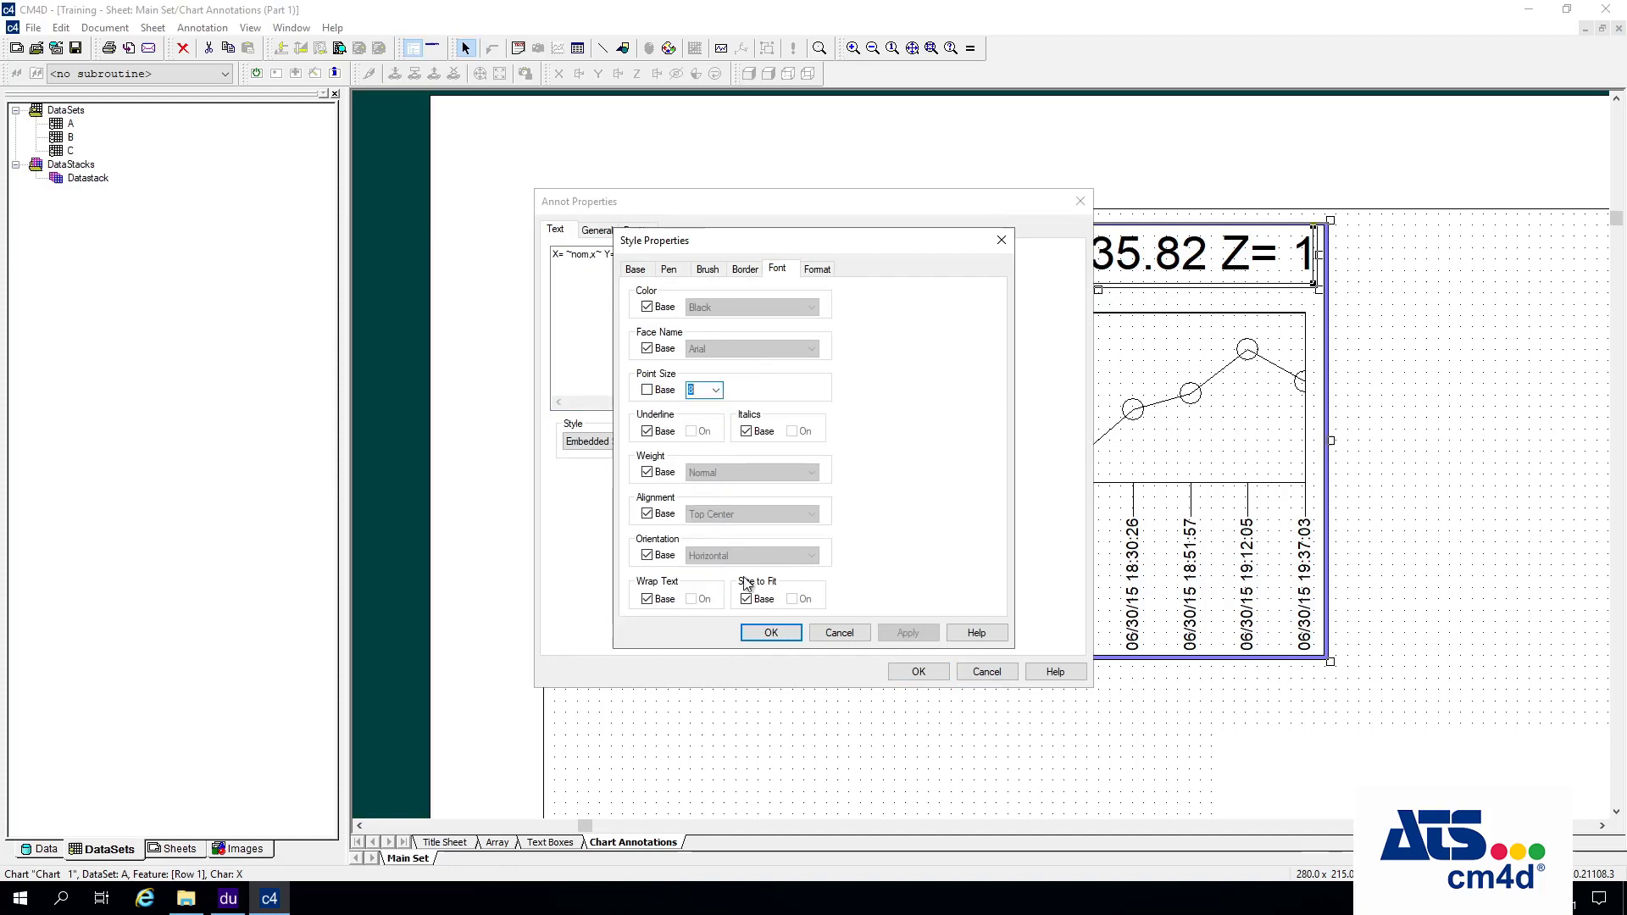
click(771, 634)
click(914, 676)
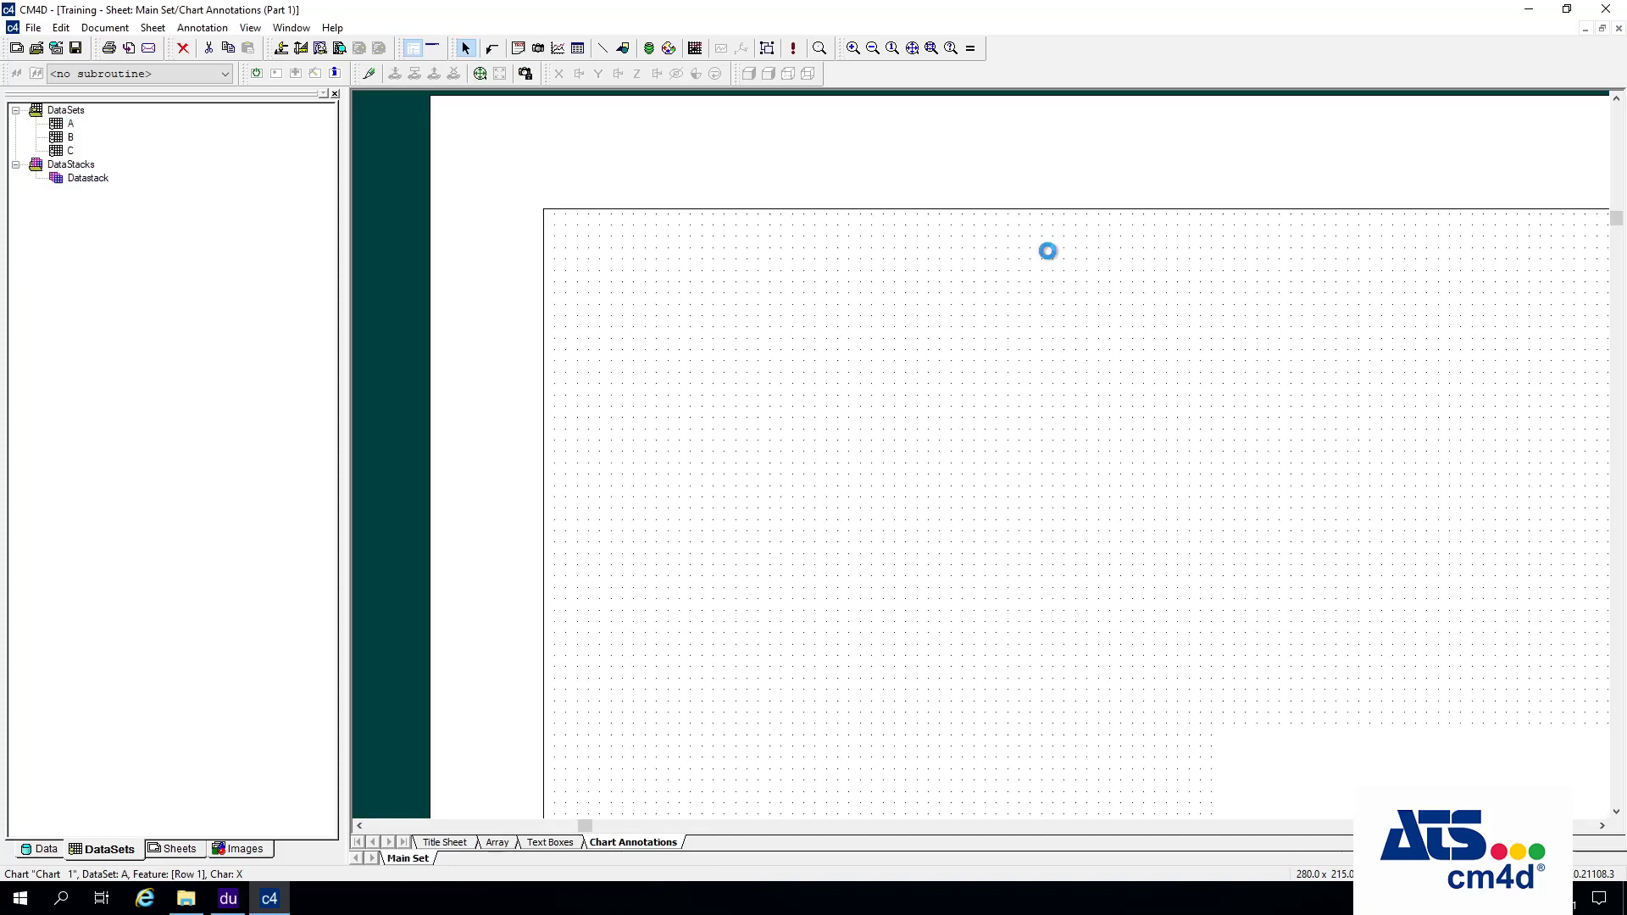
Override the base Size to Fit setting in the nominal coordinates text box's font style and turn it on.
right_click(1051, 257)
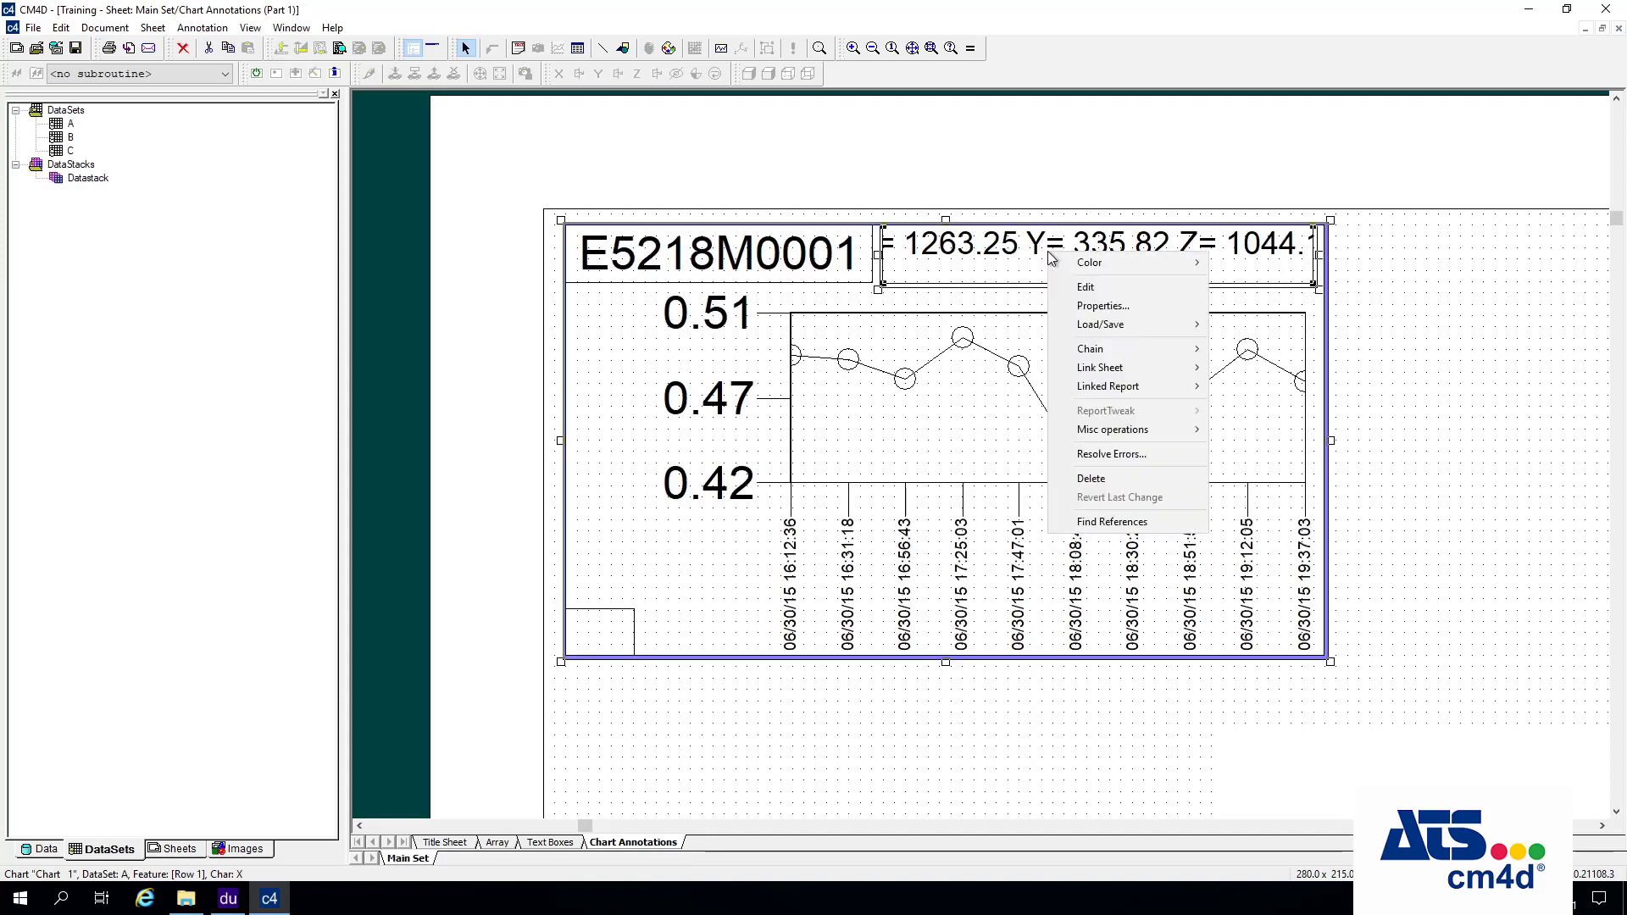
click(1103, 306)
click(729, 443)
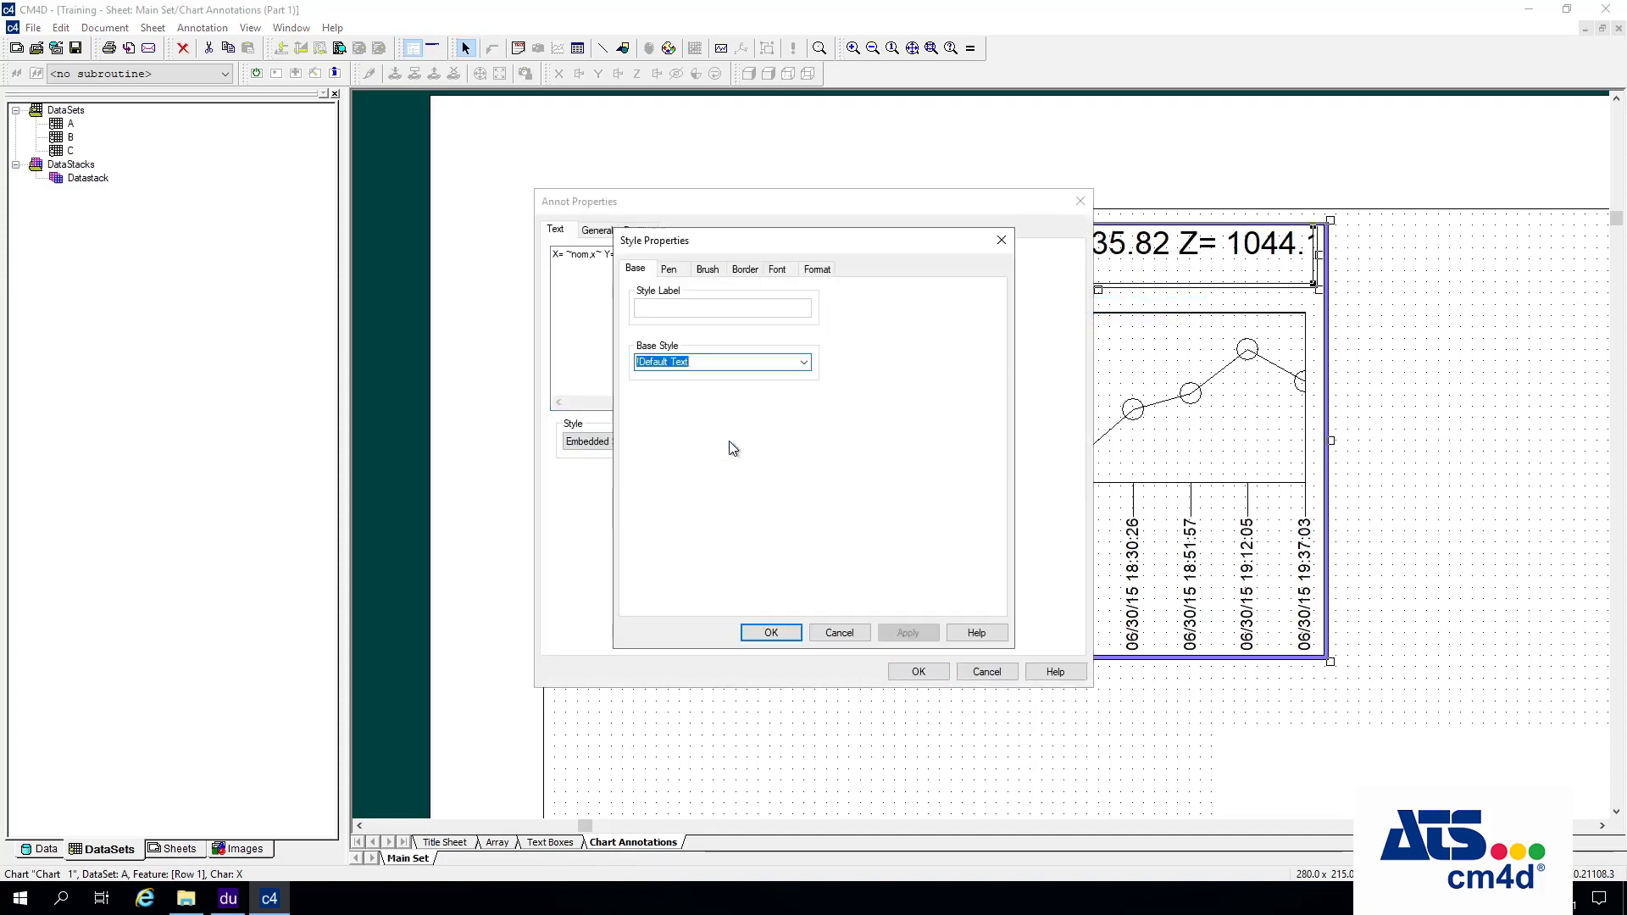
click(791, 273)
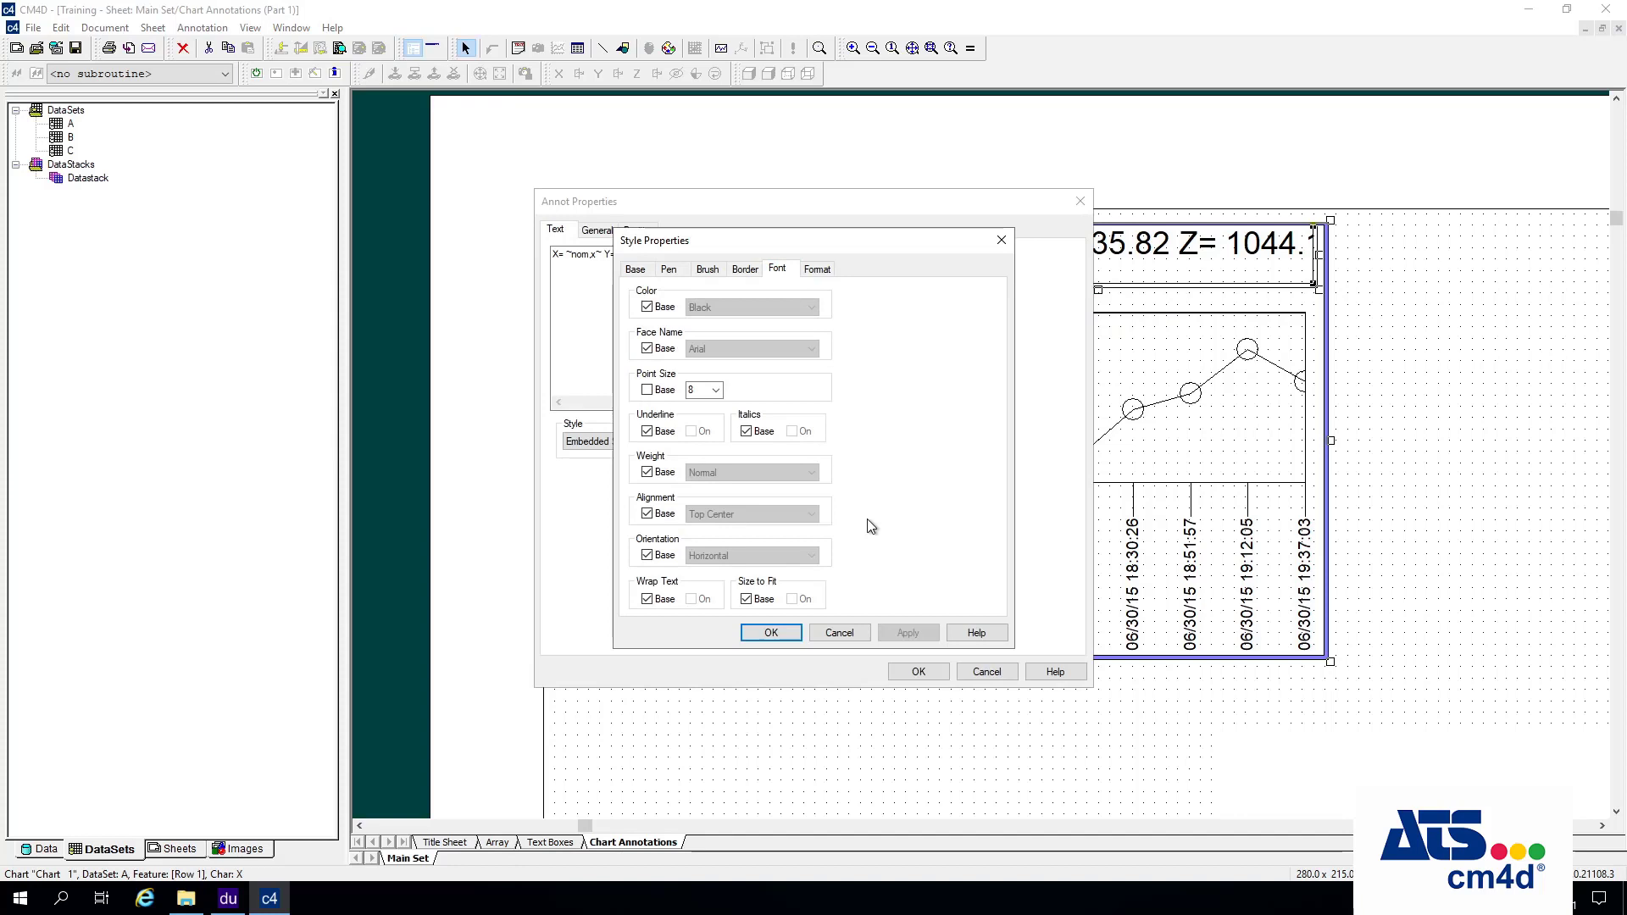
click(746, 599)
click(791, 600)
click(771, 636)
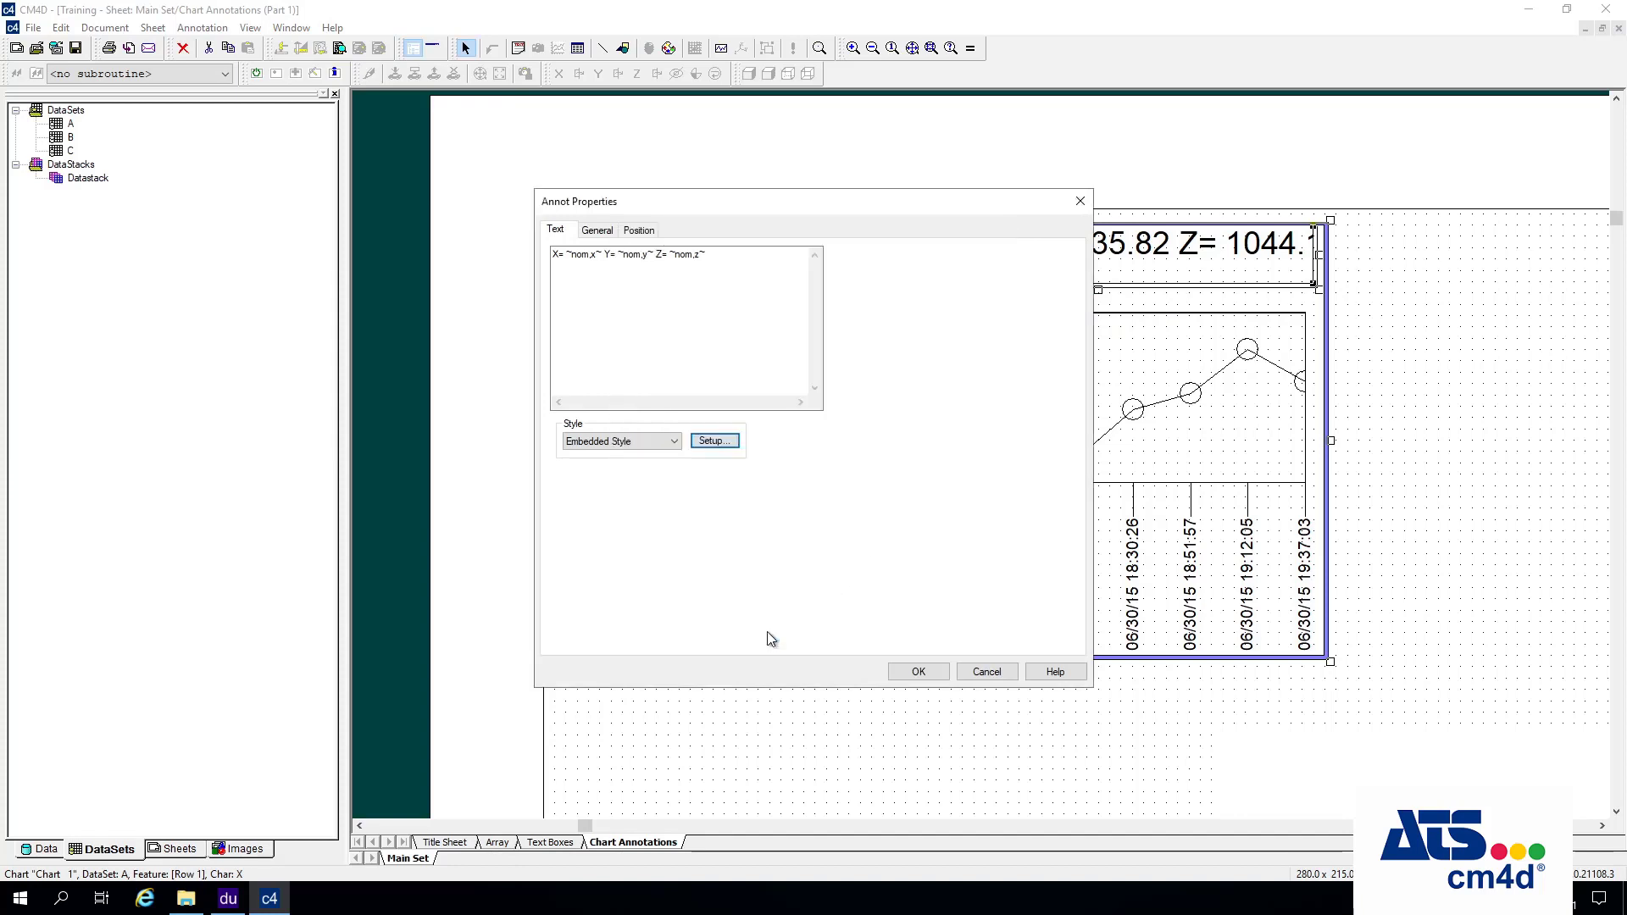
click(914, 671)
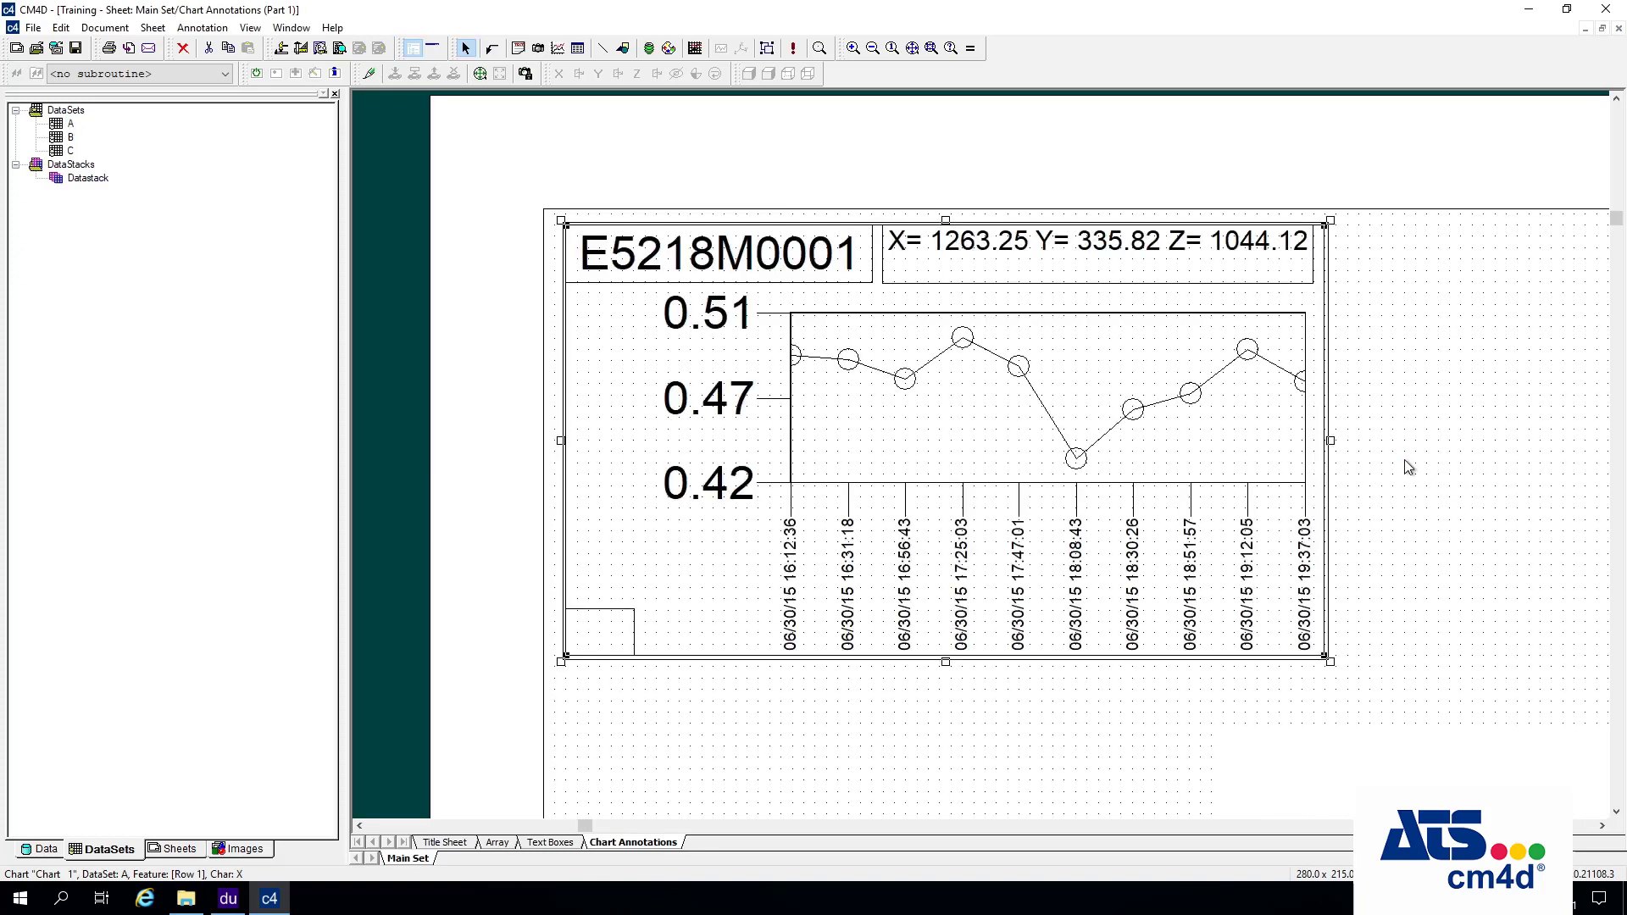
Reduce the nominal coordinates text box to the height of one text line and place a copy directly beneath it.
double_click(1064, 261)
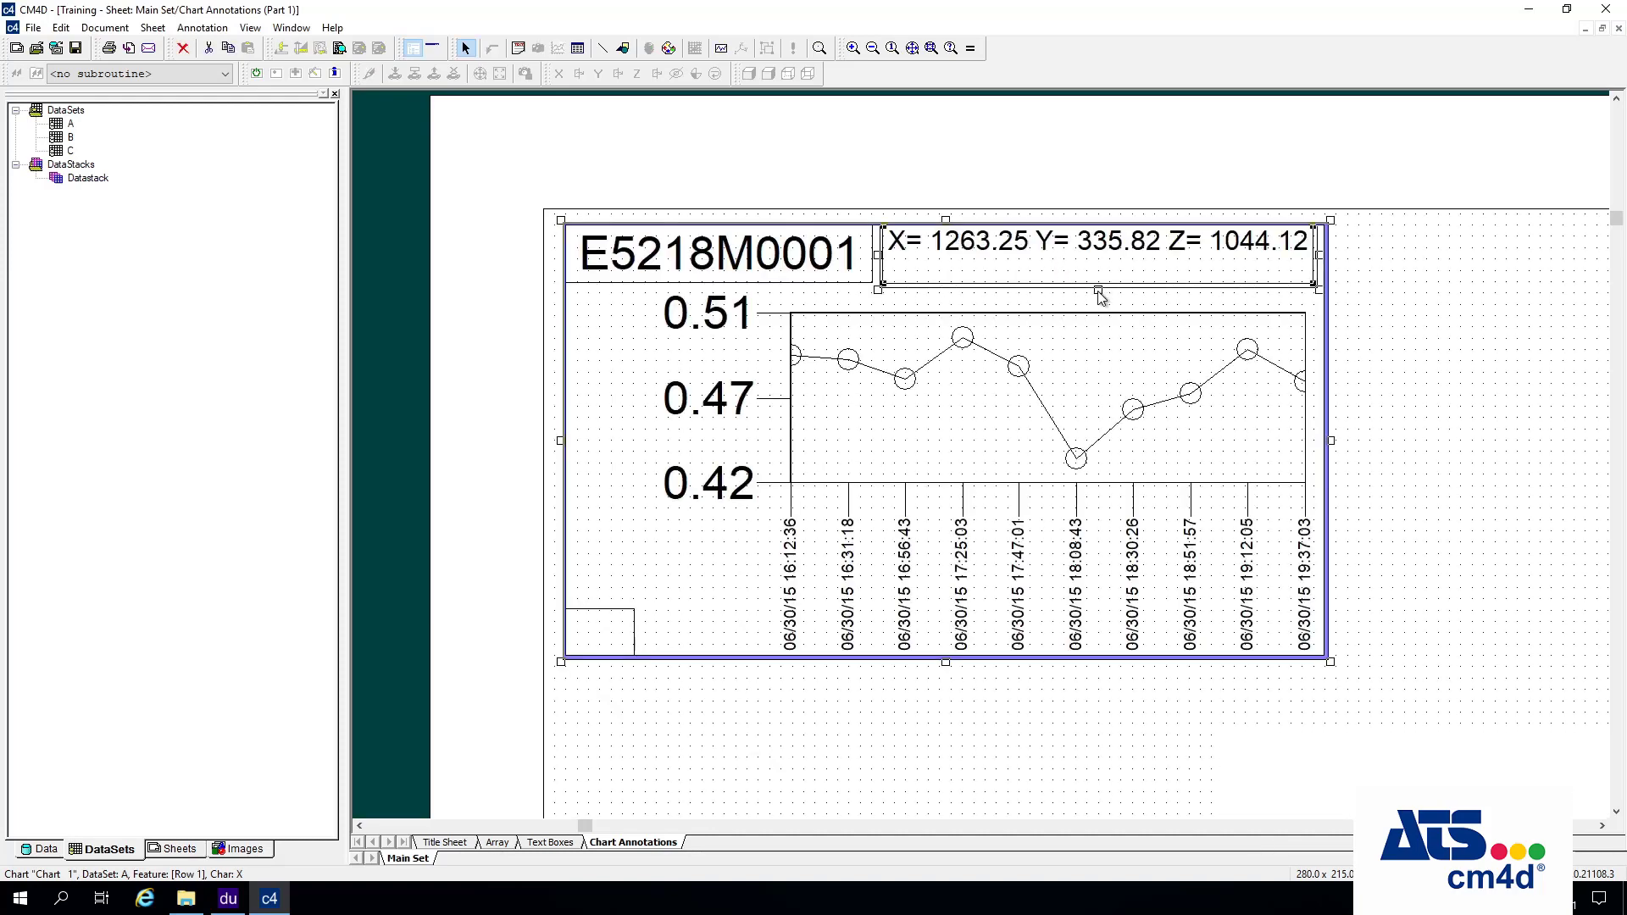
drag(1100, 292, 1099, 263)
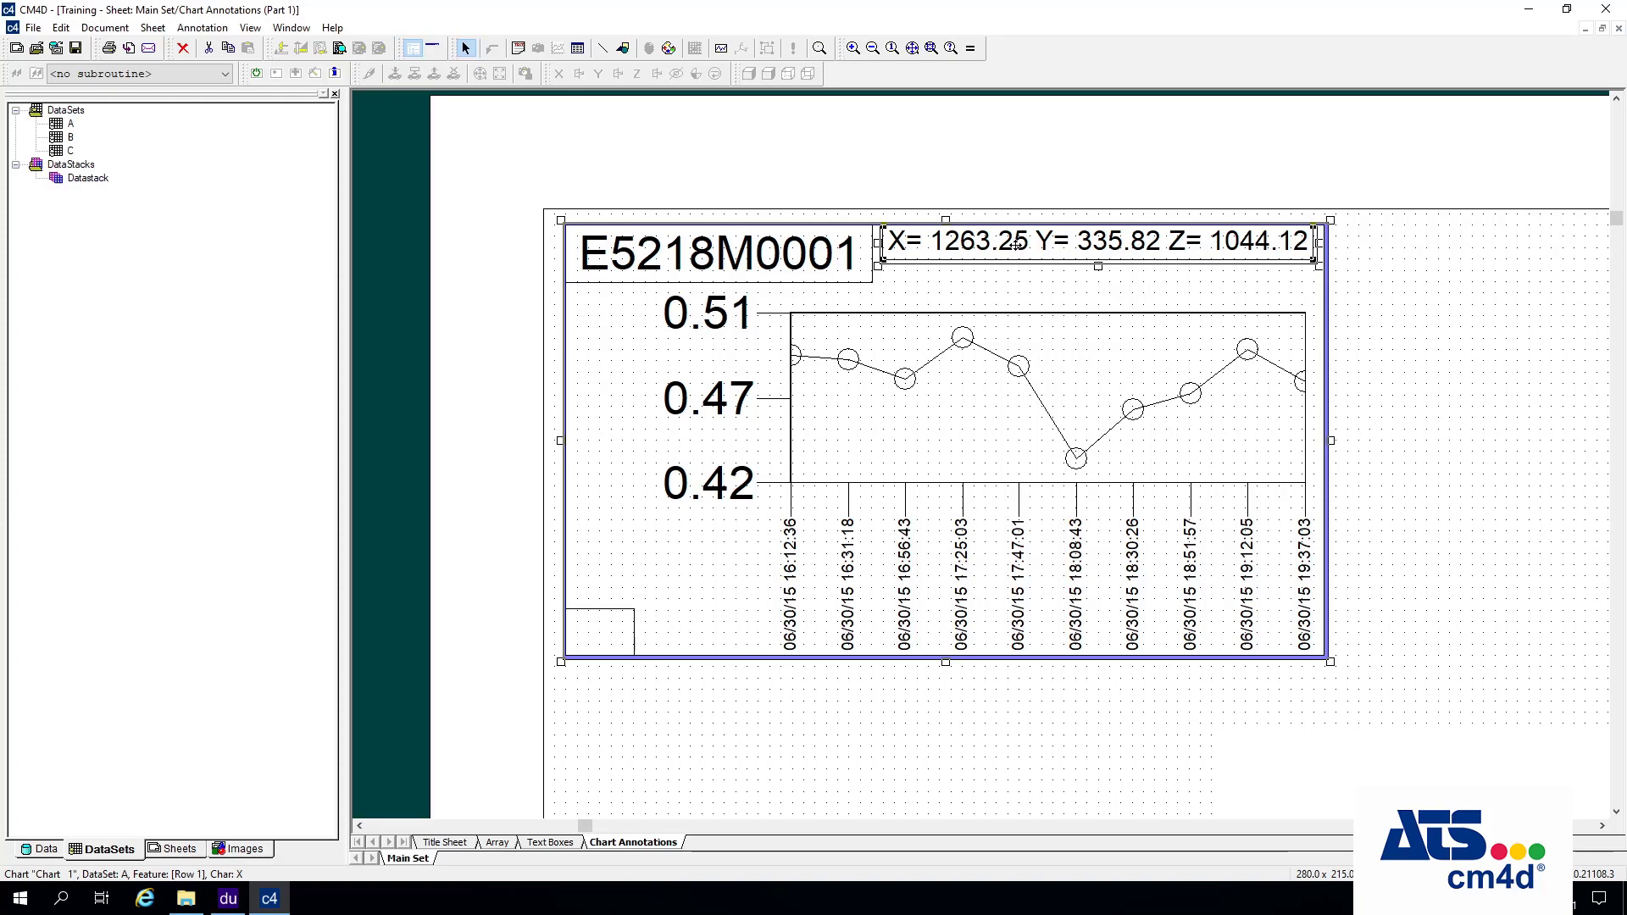
drag(1017, 245, 1017, 297)
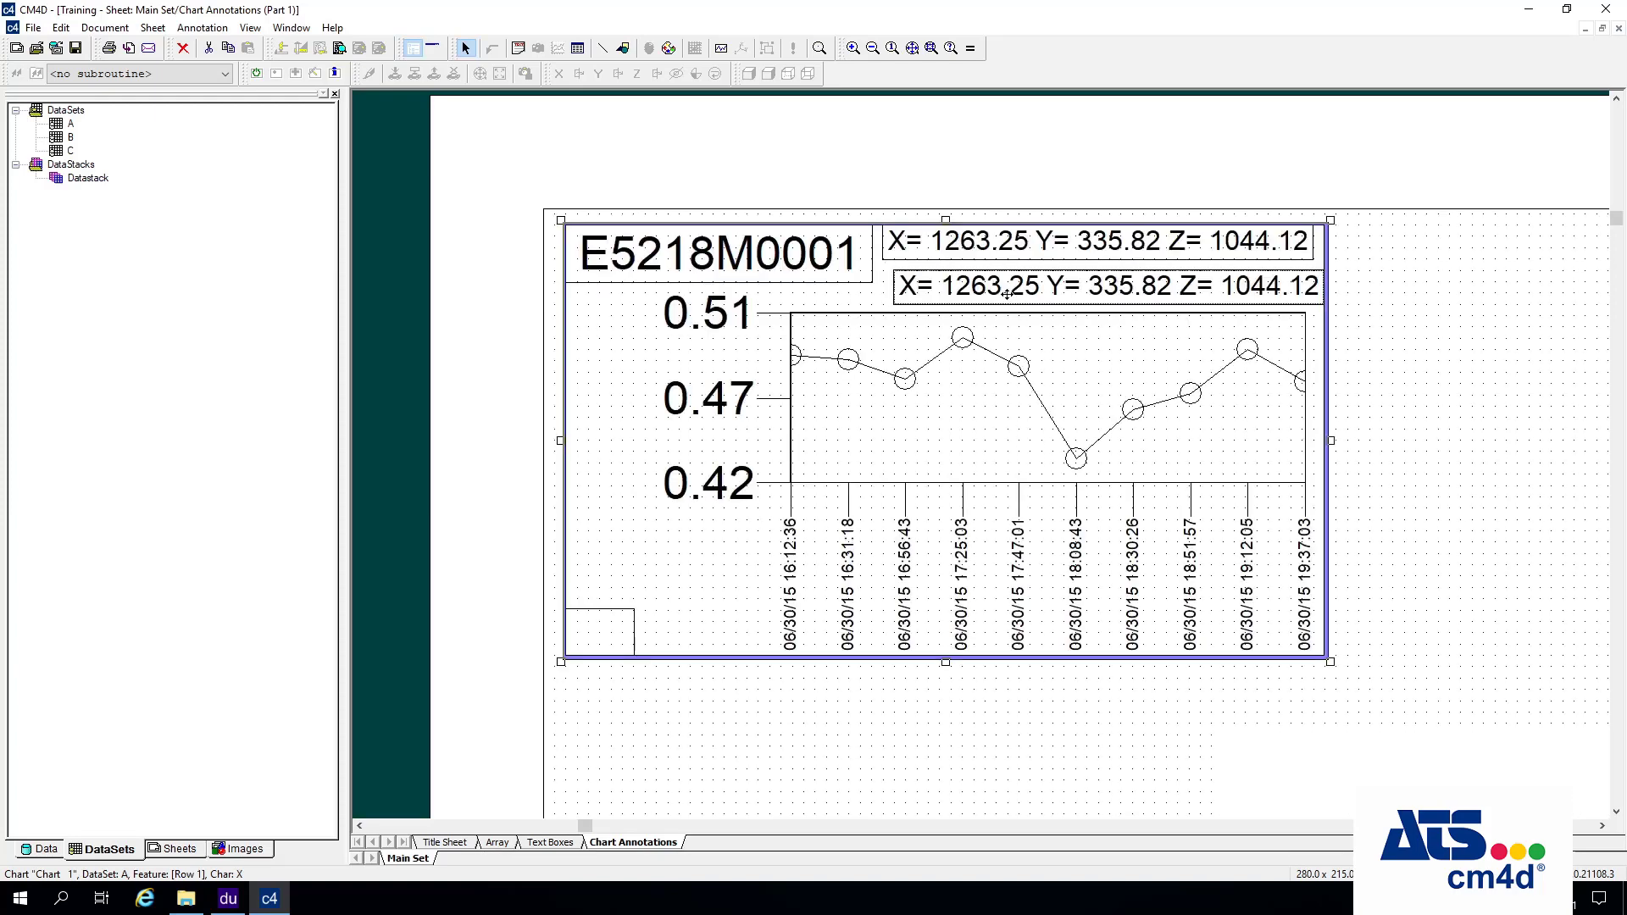
click(1012, 286)
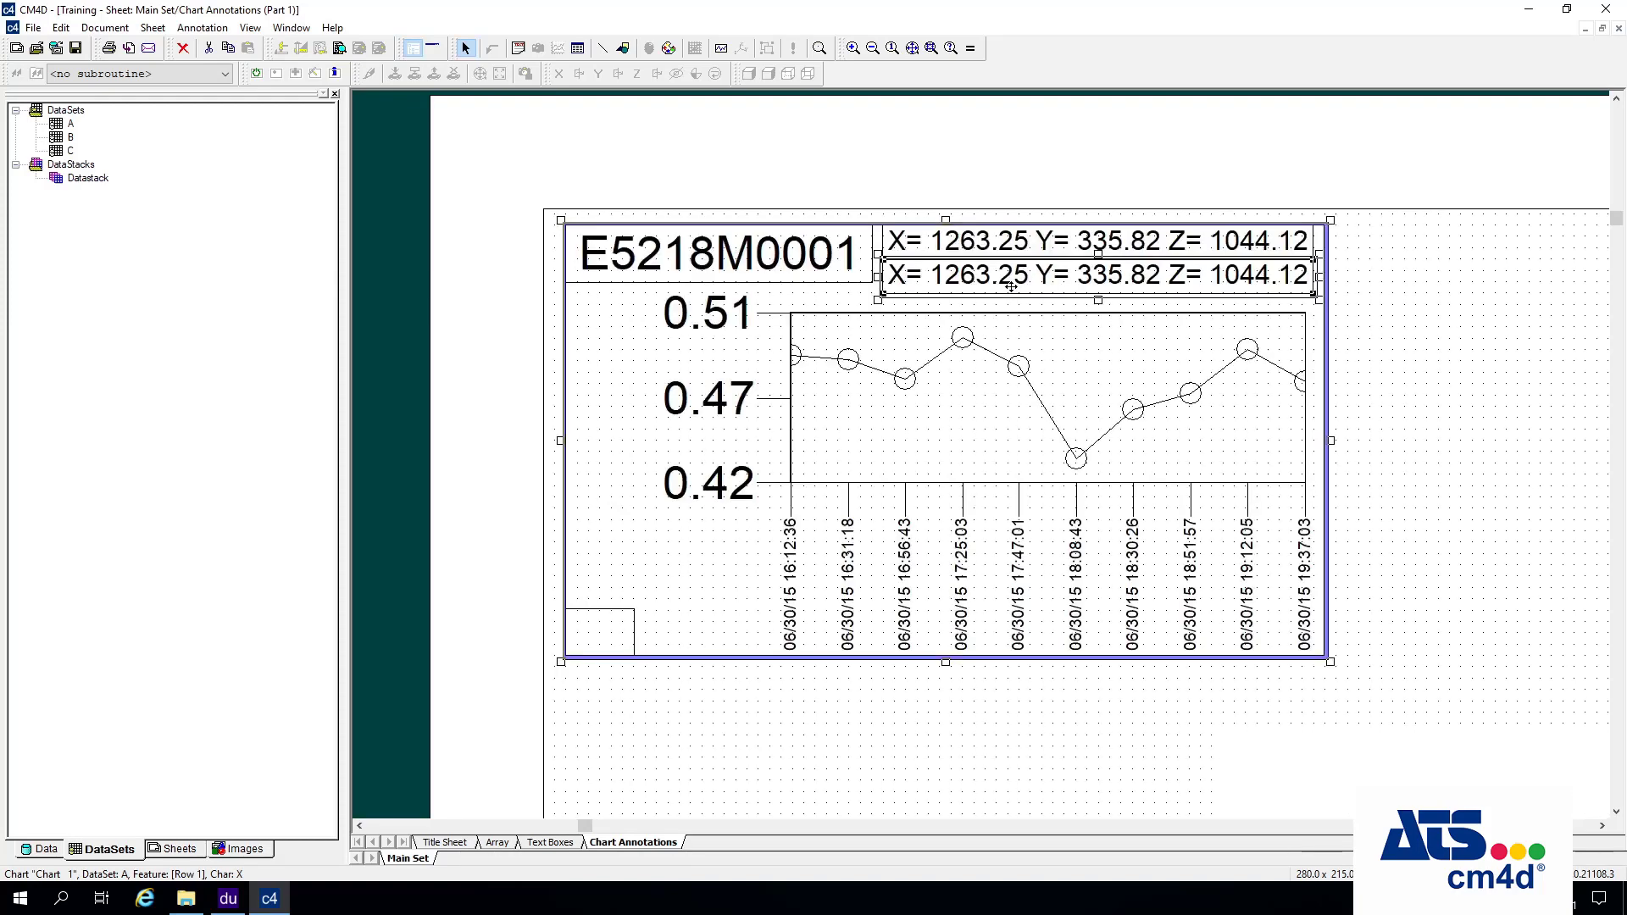
Replace the copied box's text with "Avg= ~mean~ Range= ~range~ Stddev= ~stddev~".
right_click(1013, 288)
click(1065, 342)
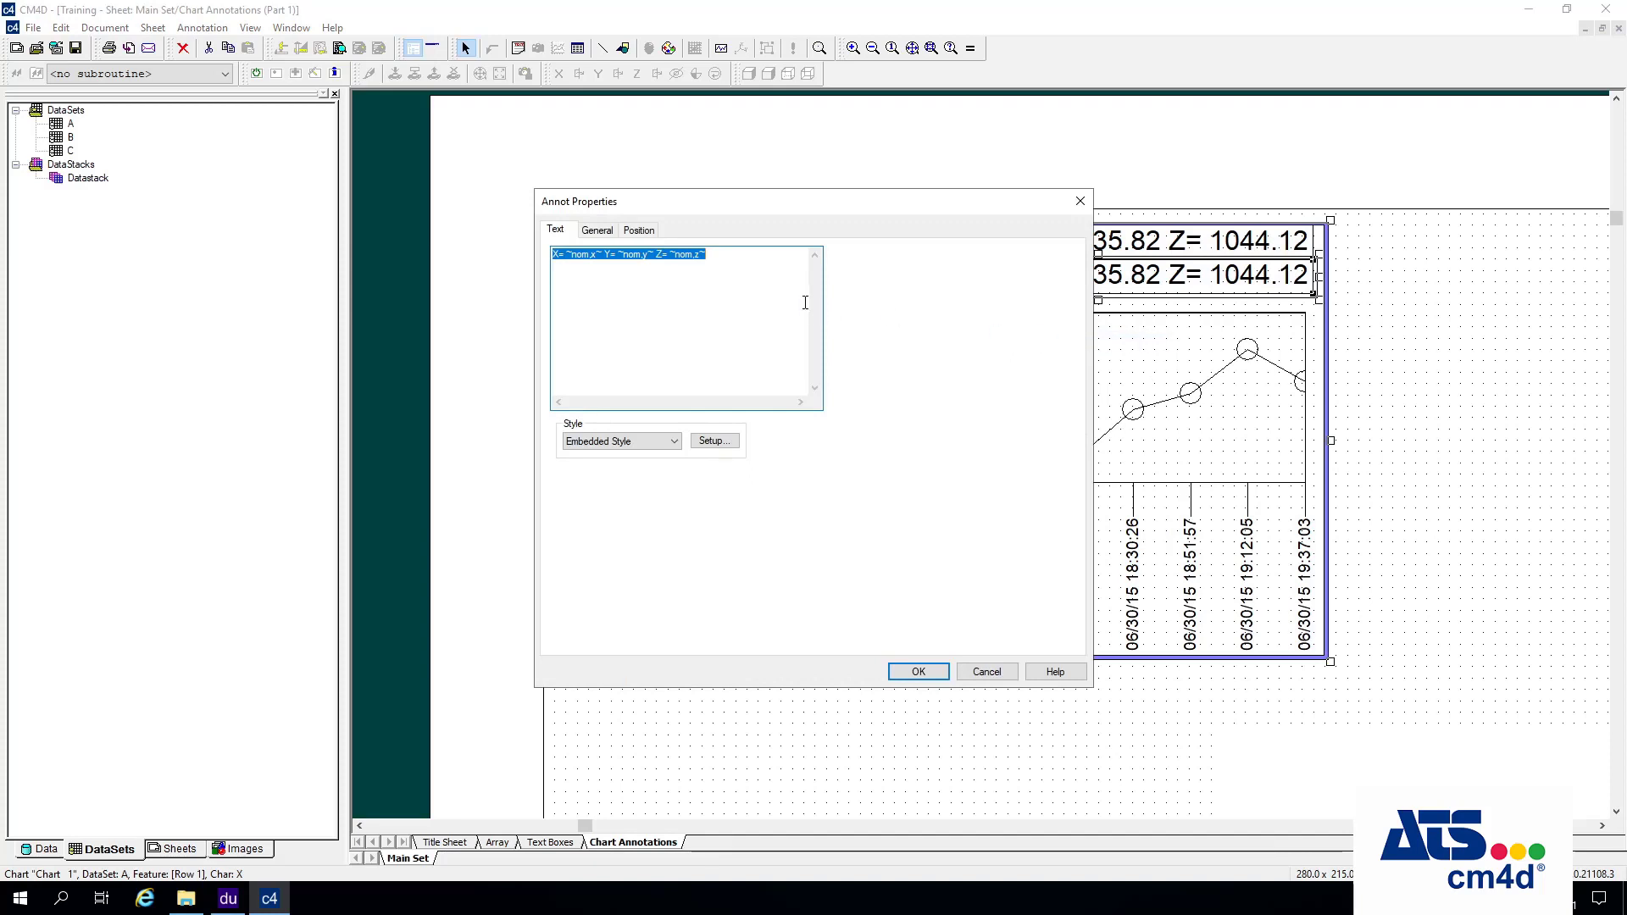
text(Mean)
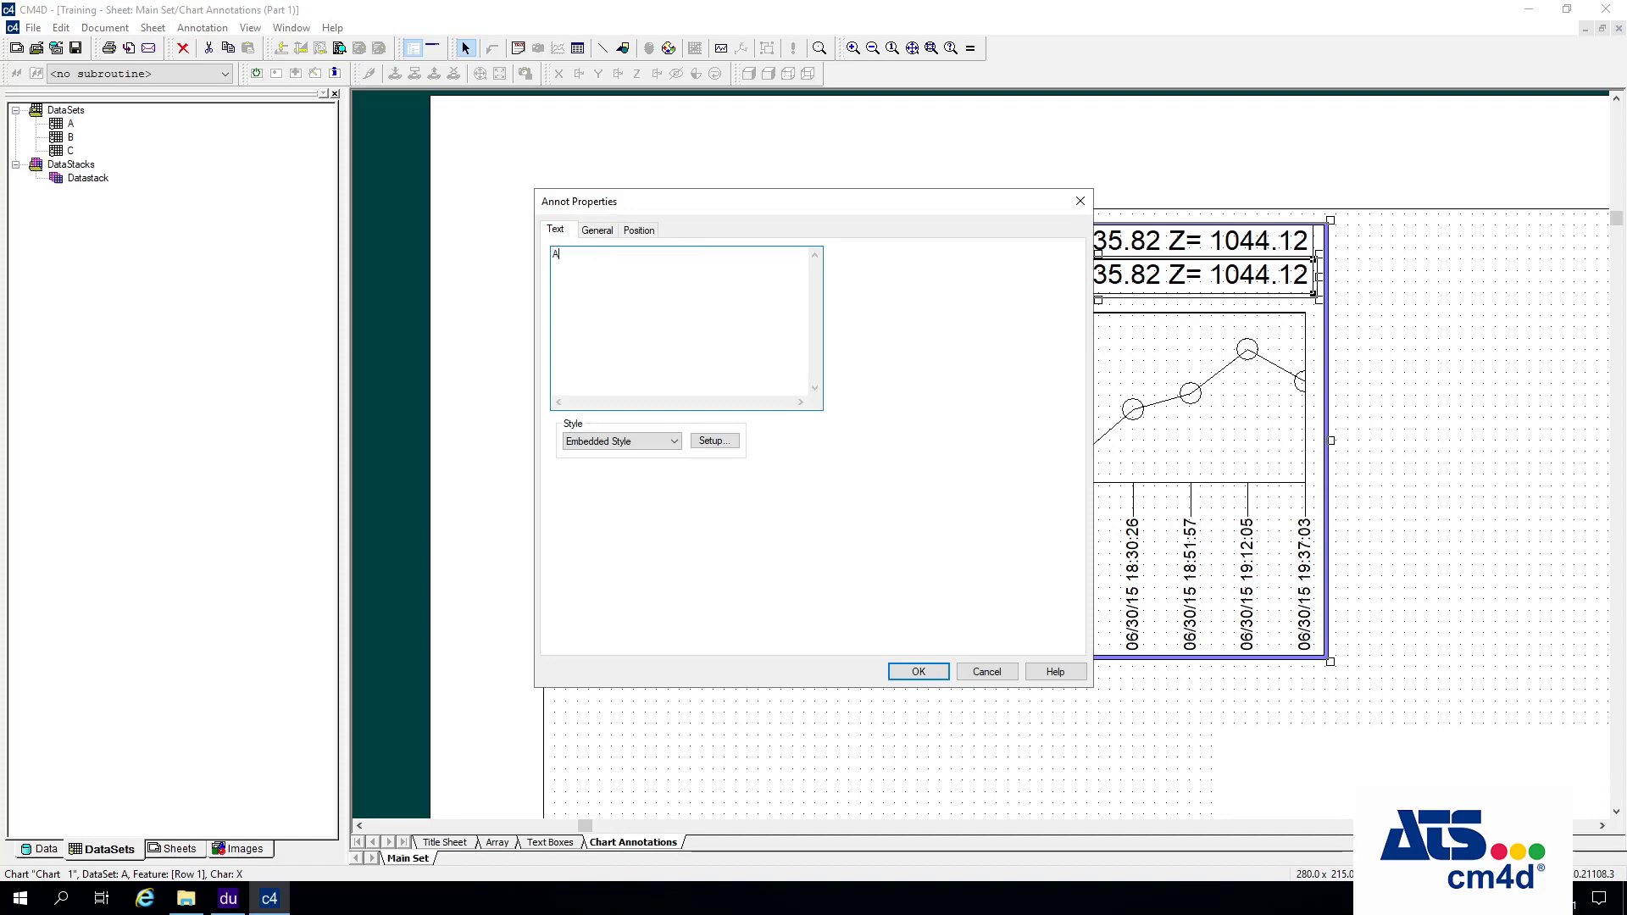
text(vg=)
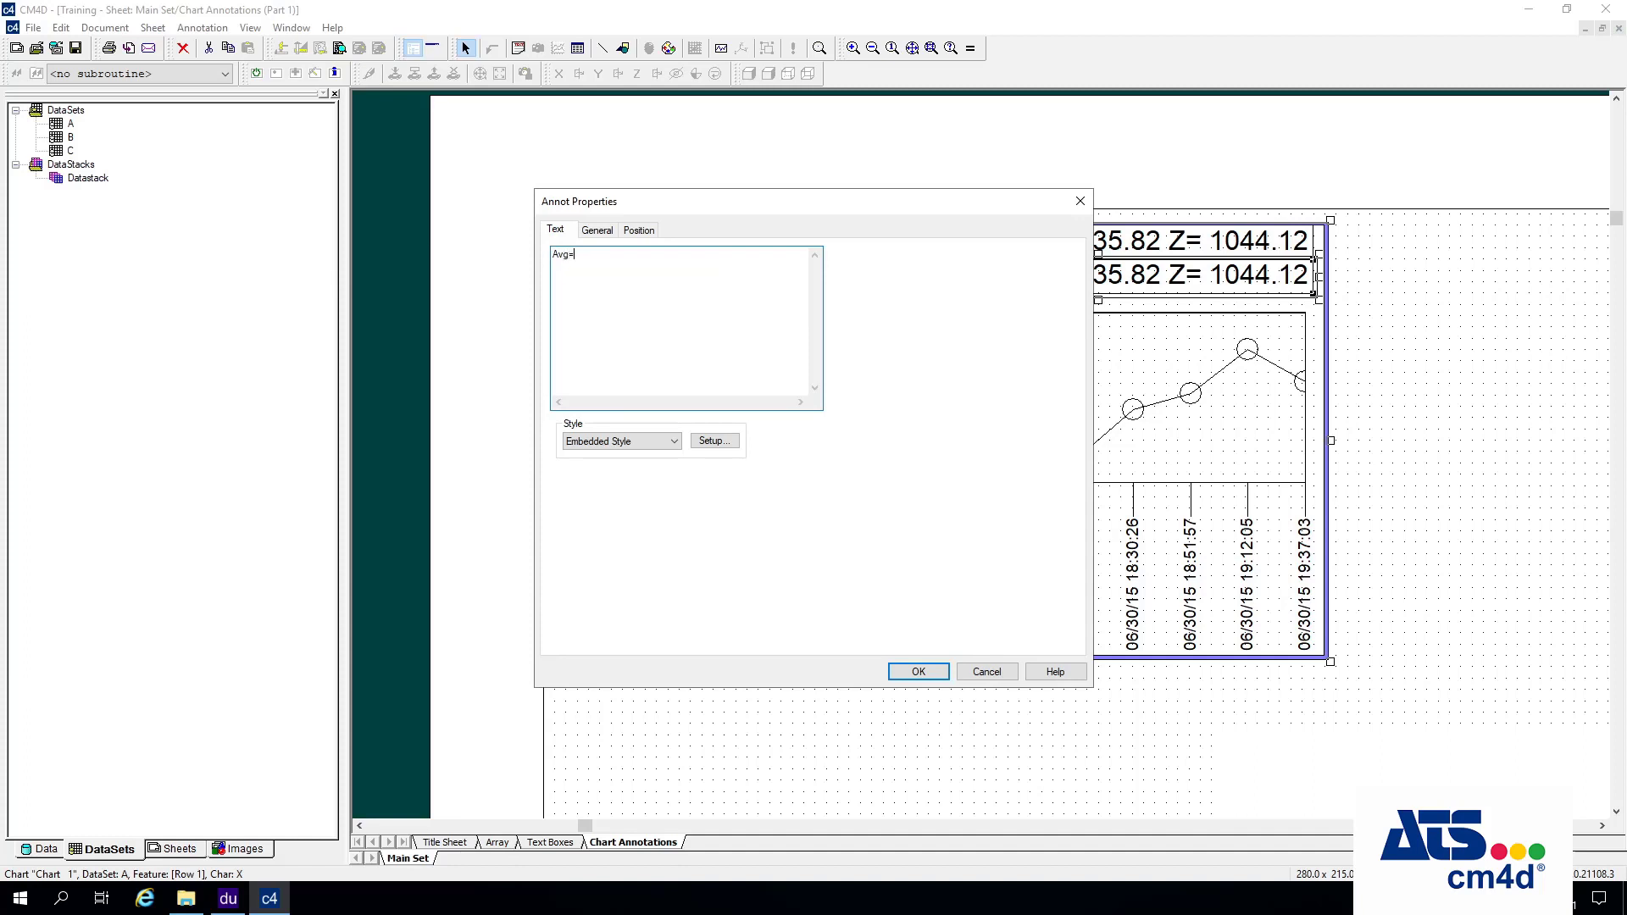
text(~)
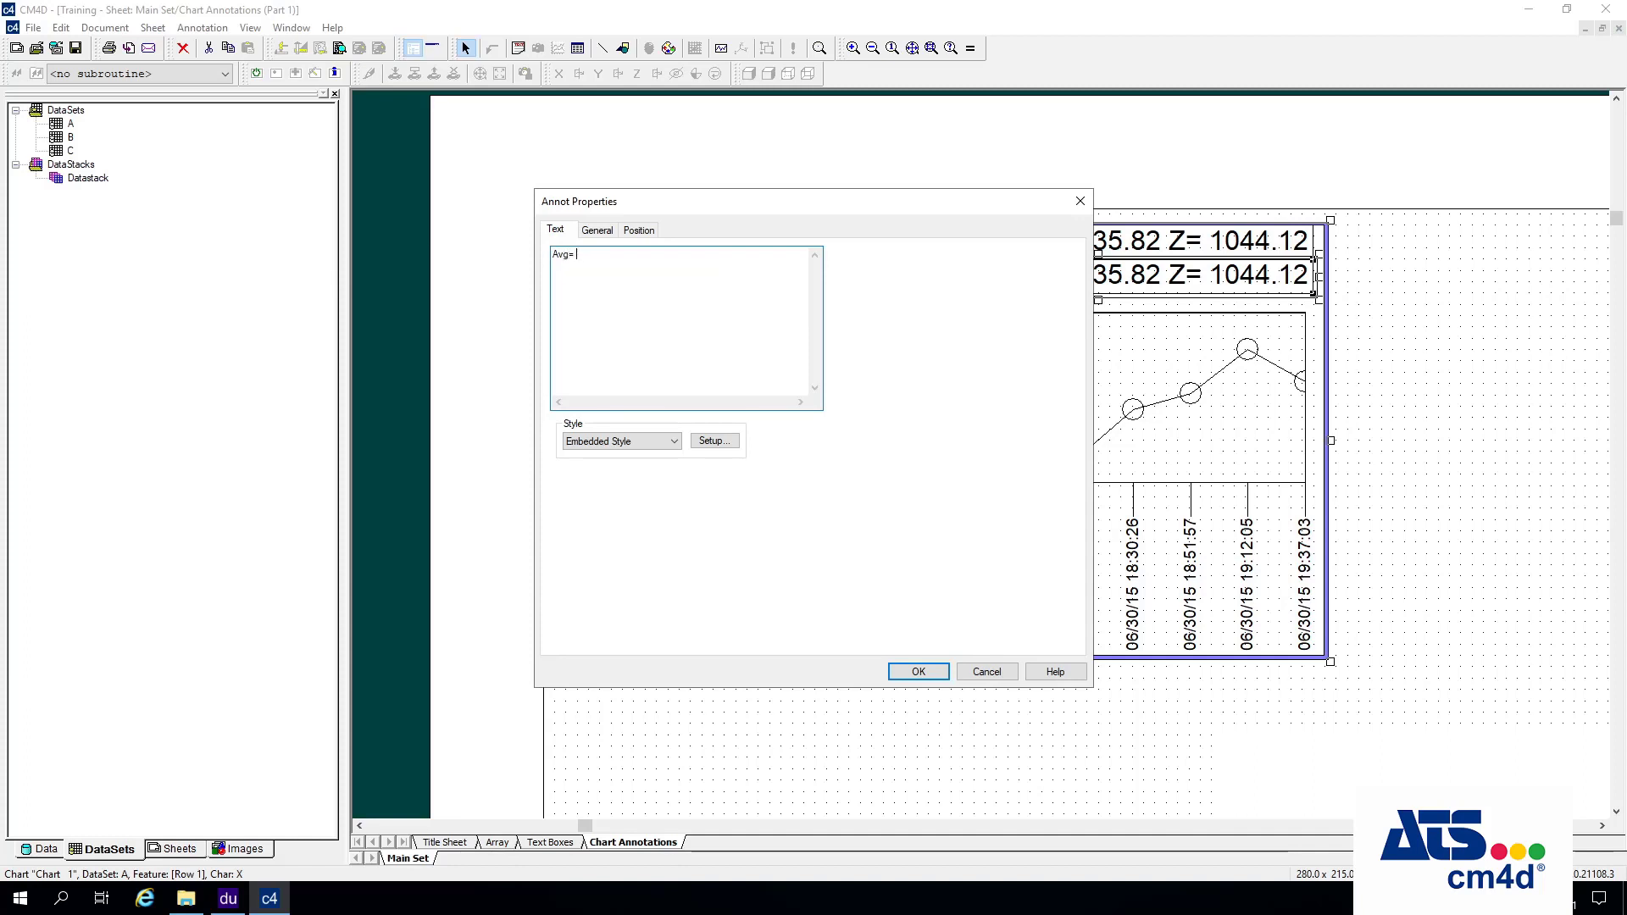
text(mean~ Range=~range)
text(~)
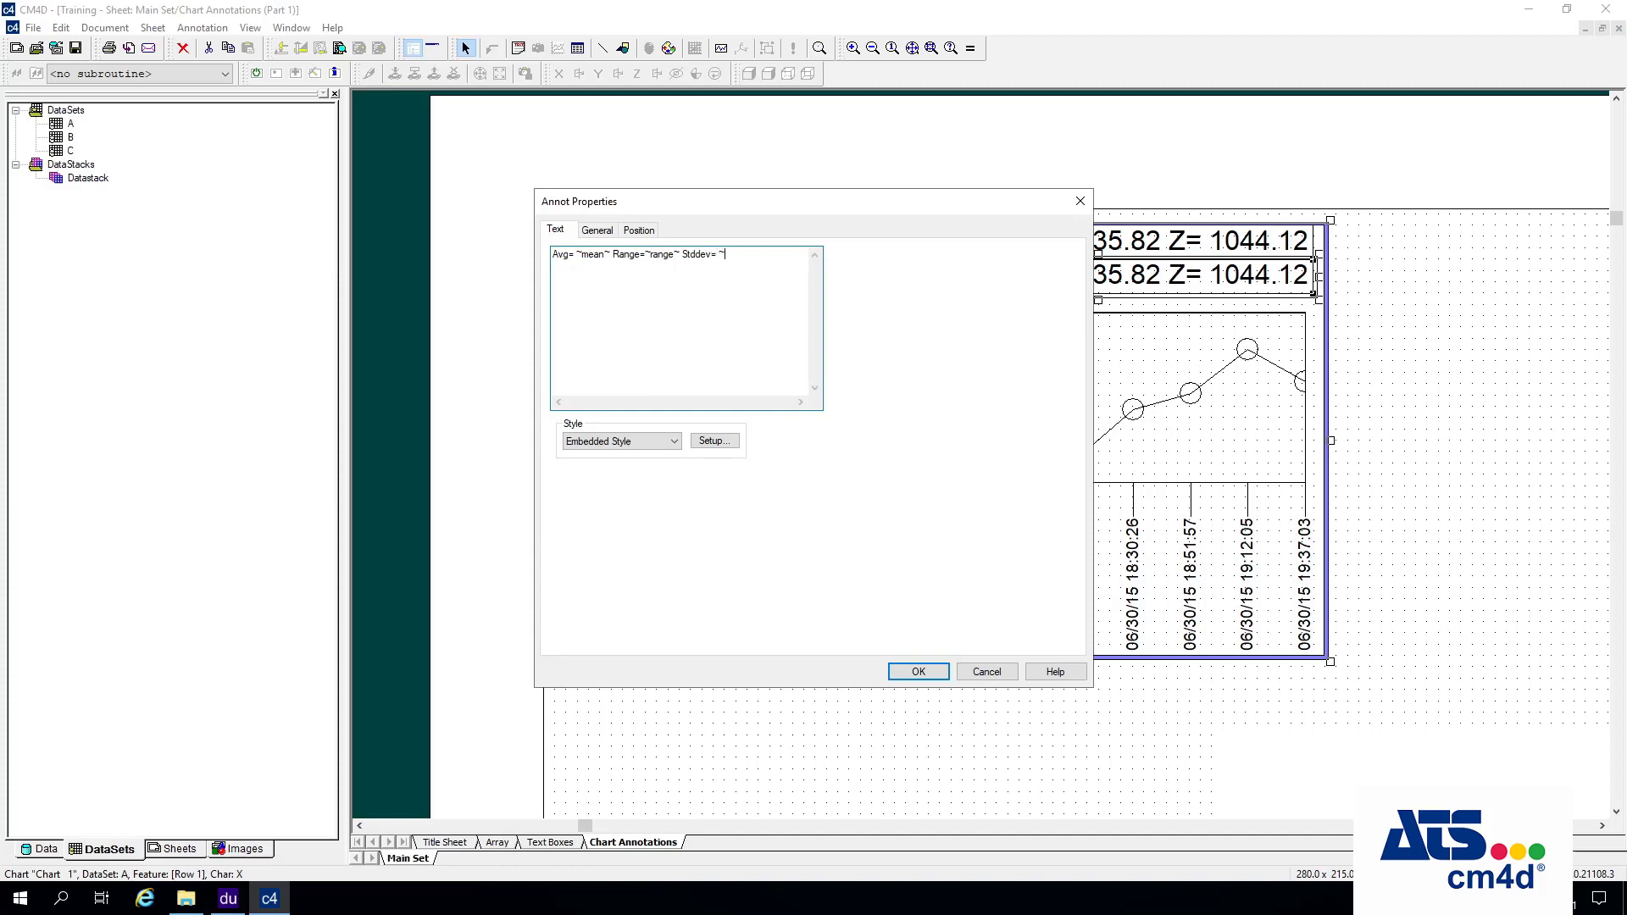
text(stddev~)
click(919, 674)
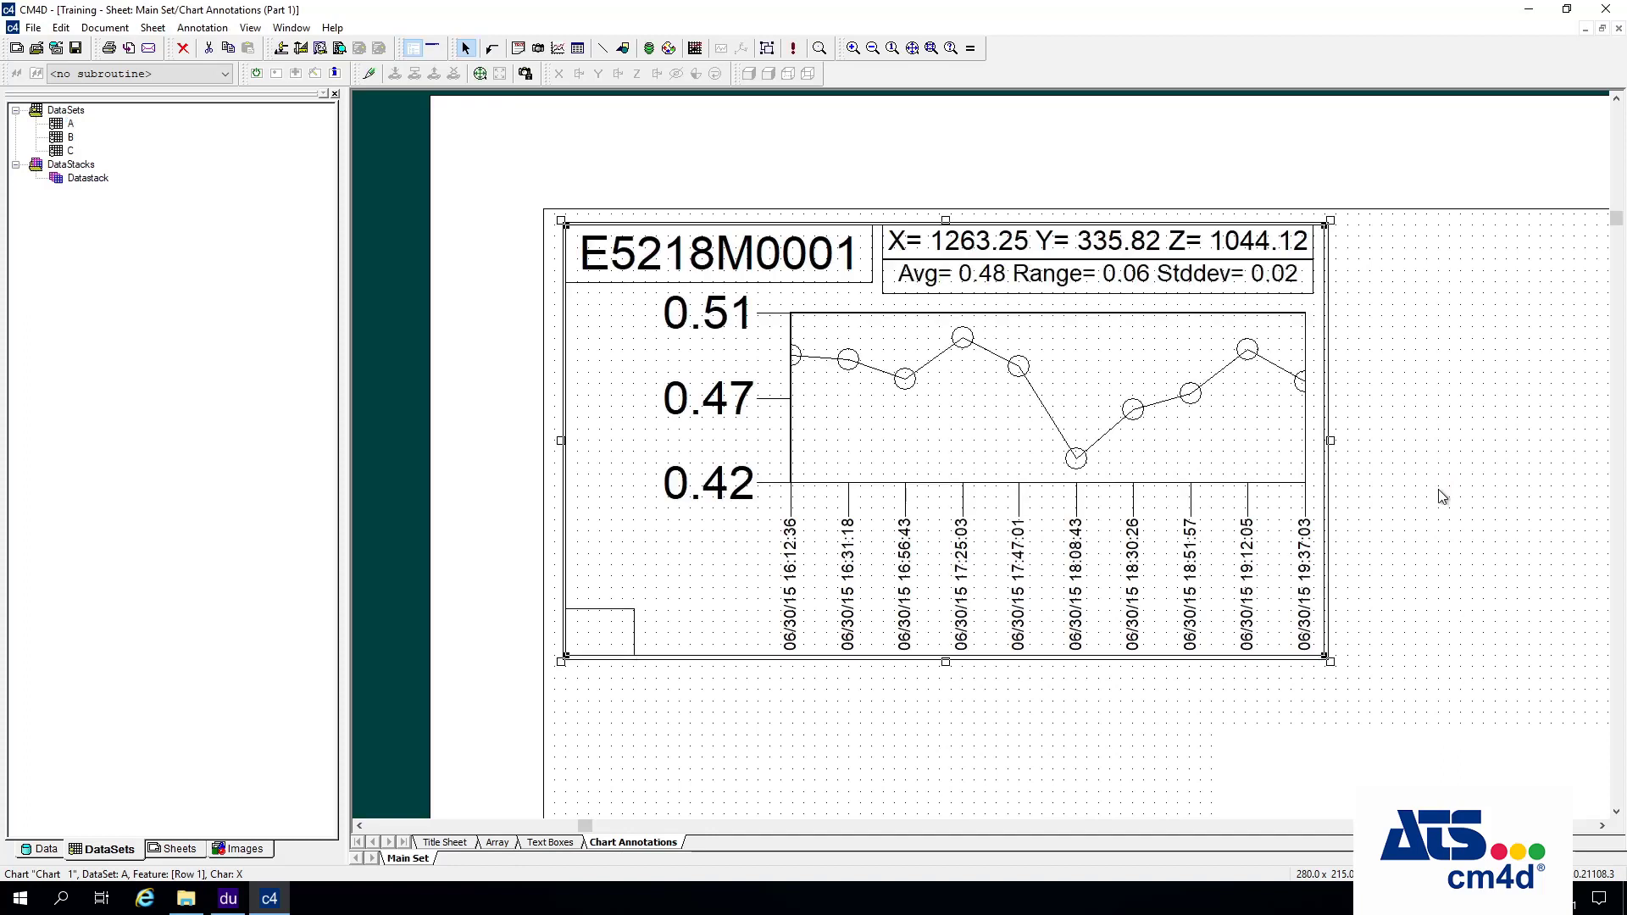
click(1443, 497)
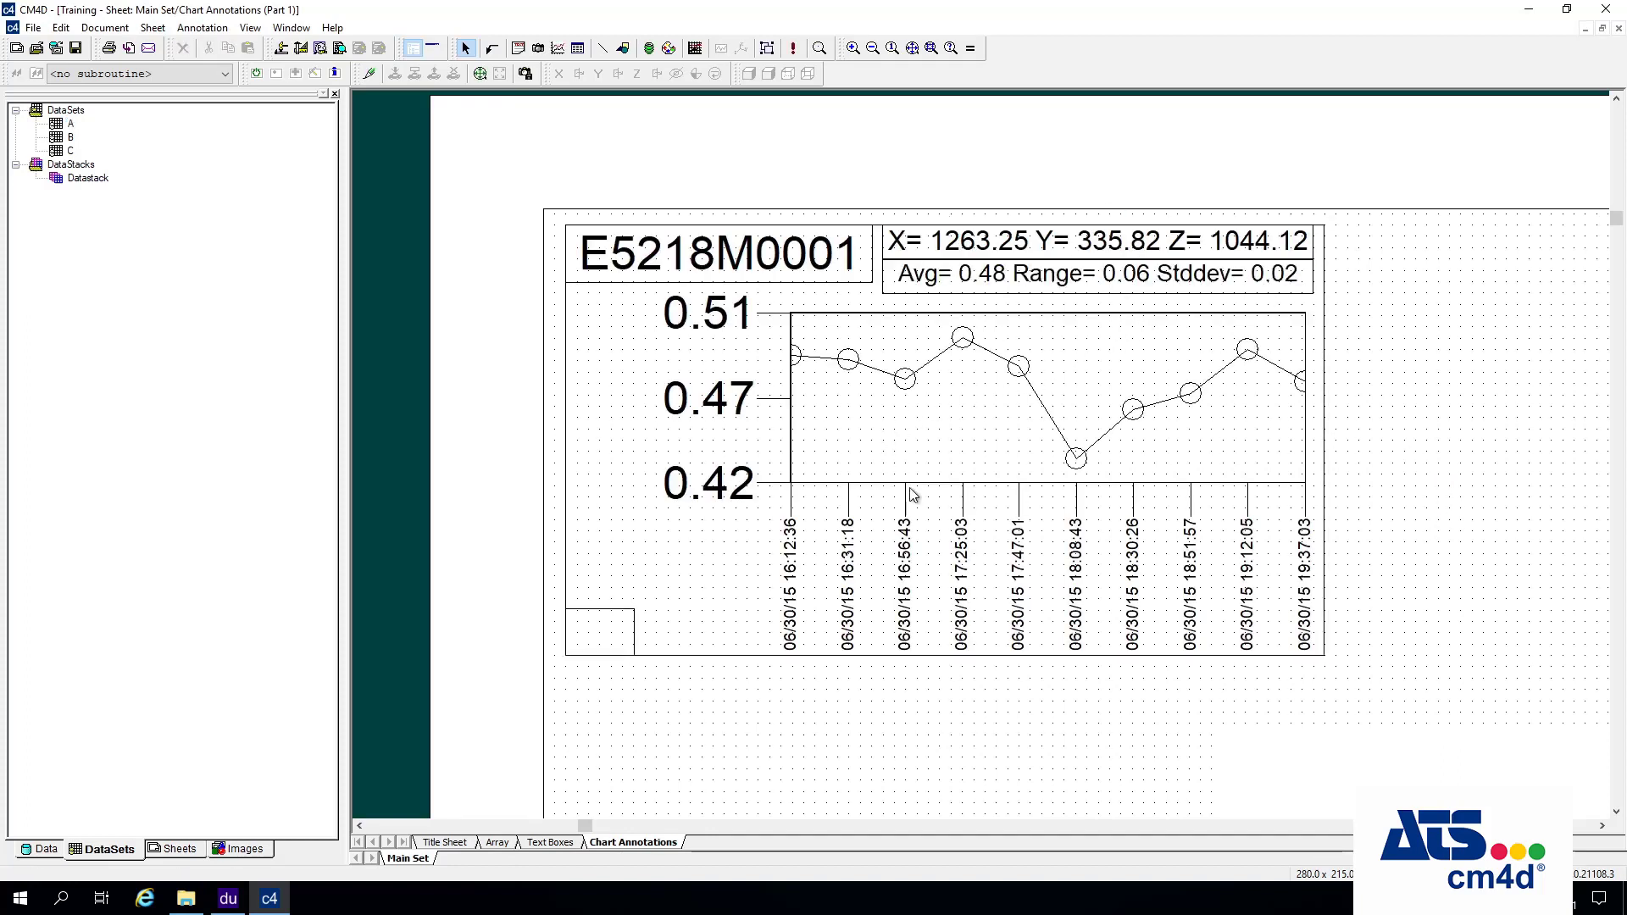
Move the small empty text box slightly inward from the chart's lower-left corner.
double_click(598, 644)
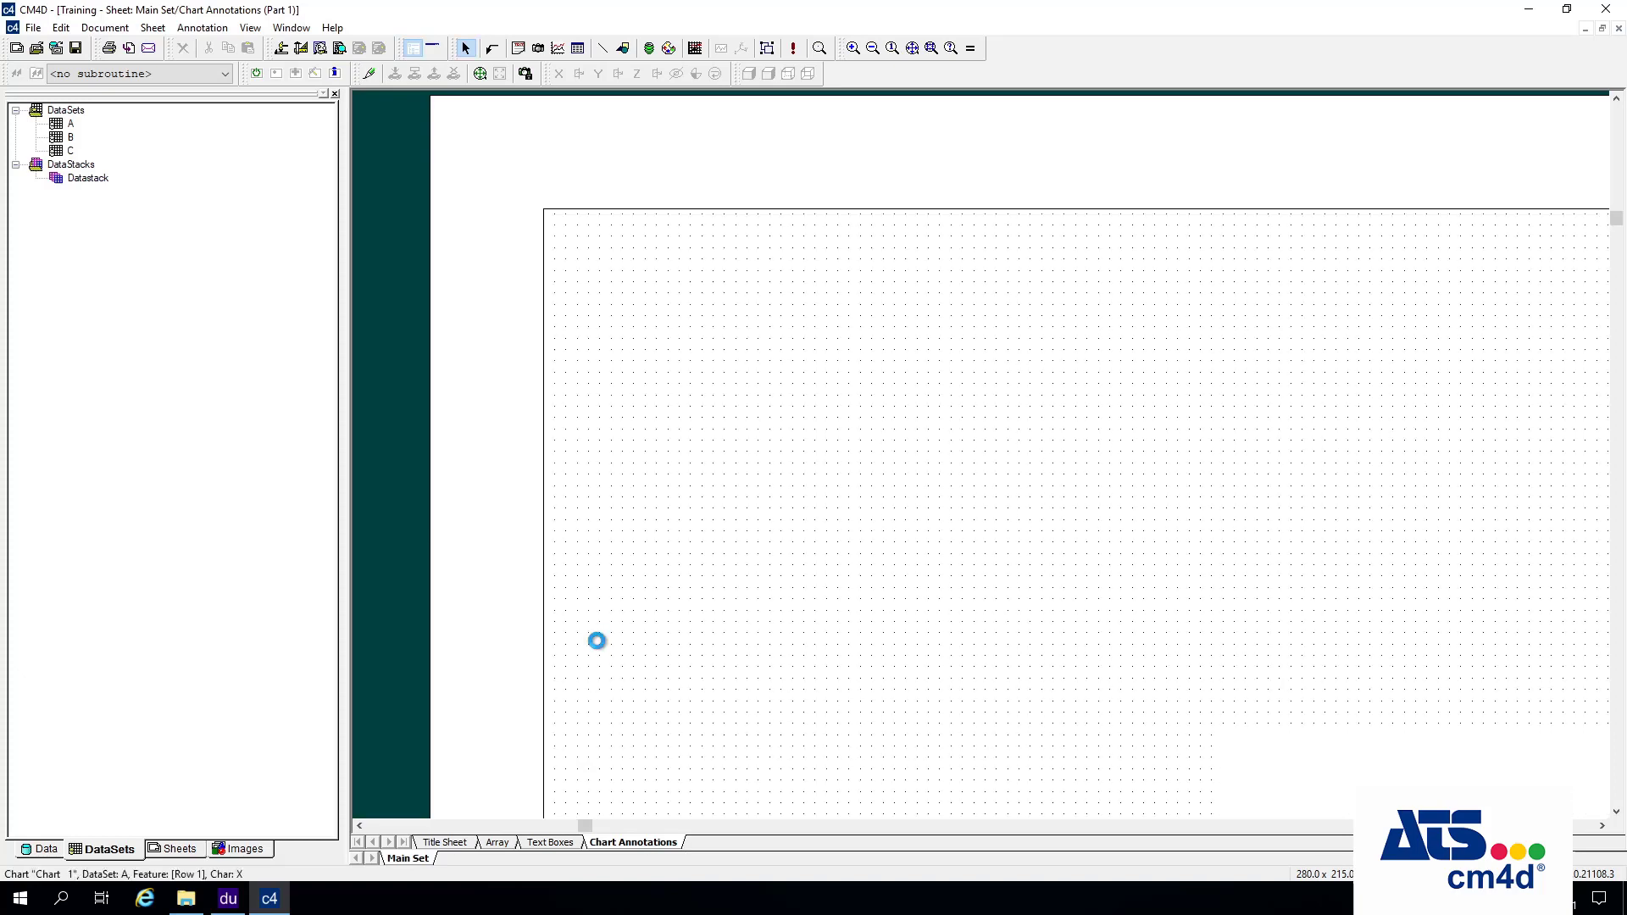
right_click(626, 547)
click(673, 583)
click(604, 634)
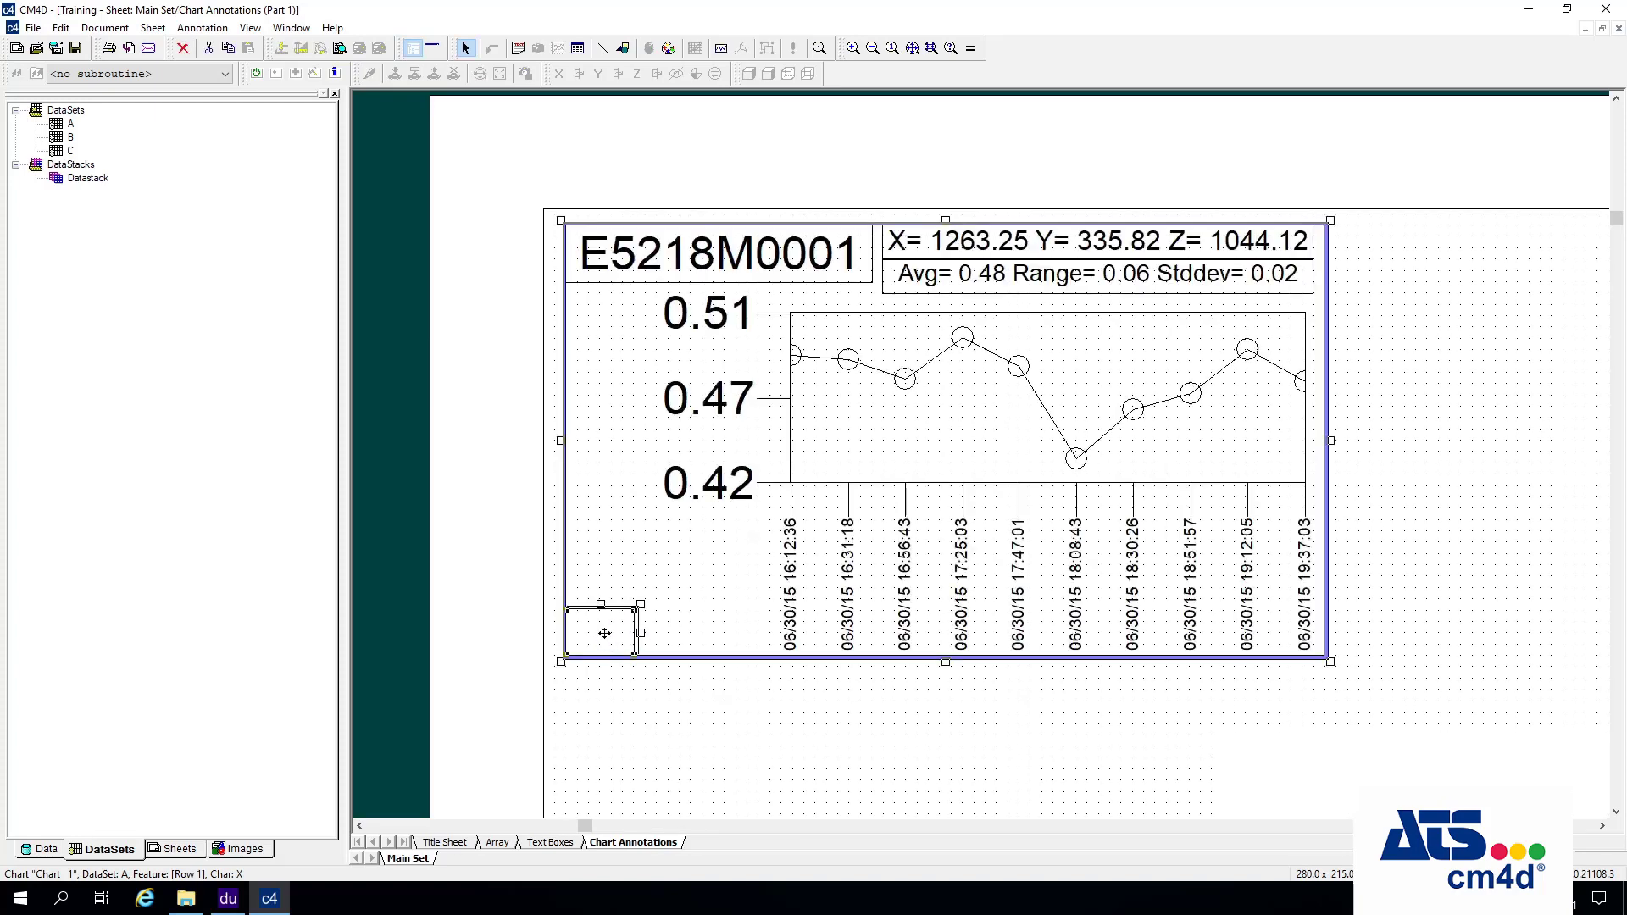
mouse_move(605, 633)
mouse_down()
mouse_move(631, 610)
mouse_move(603, 625)
mouse_up()
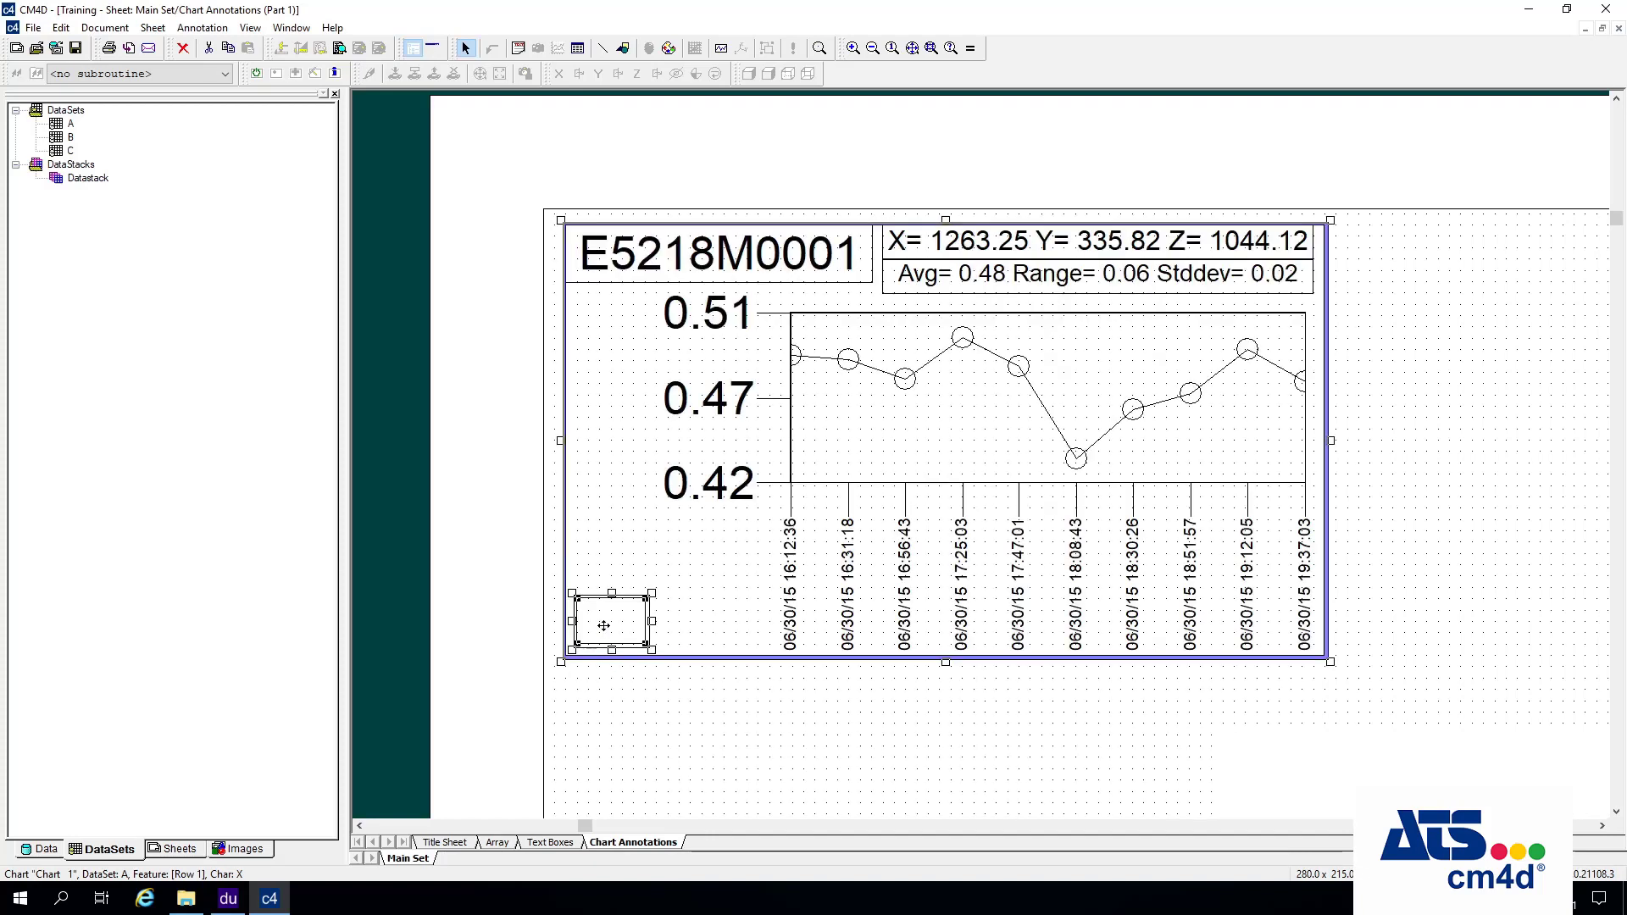
Enter "~chr~" as the text of the small box in the chart's lower-left corner and exit chart editing.
right_click(604, 626)
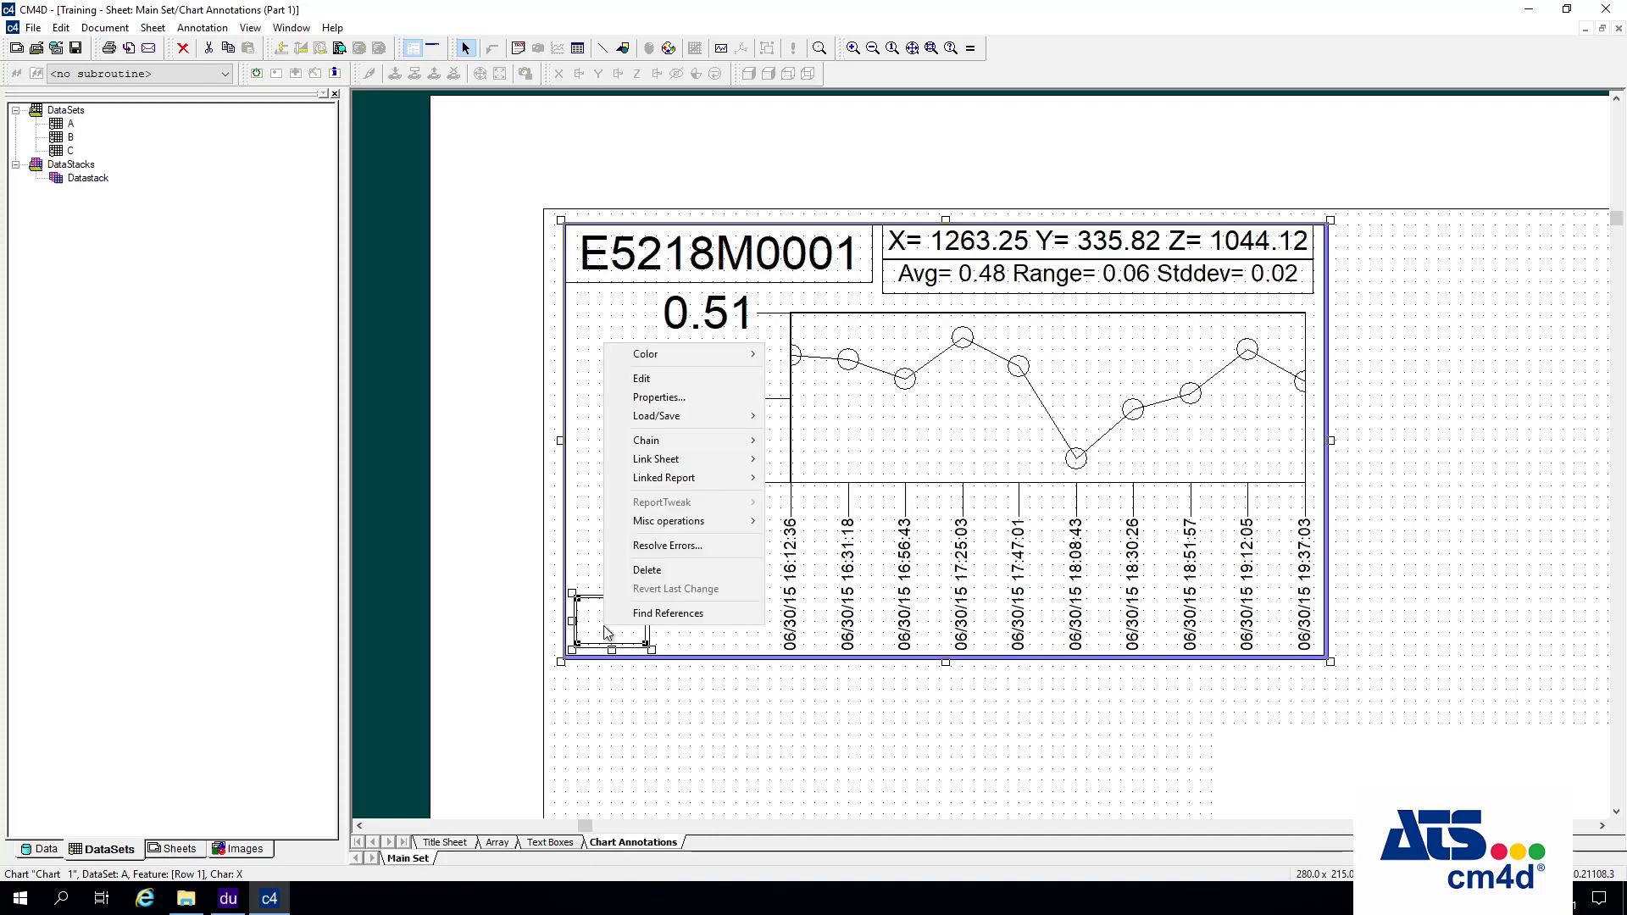
click(674, 397)
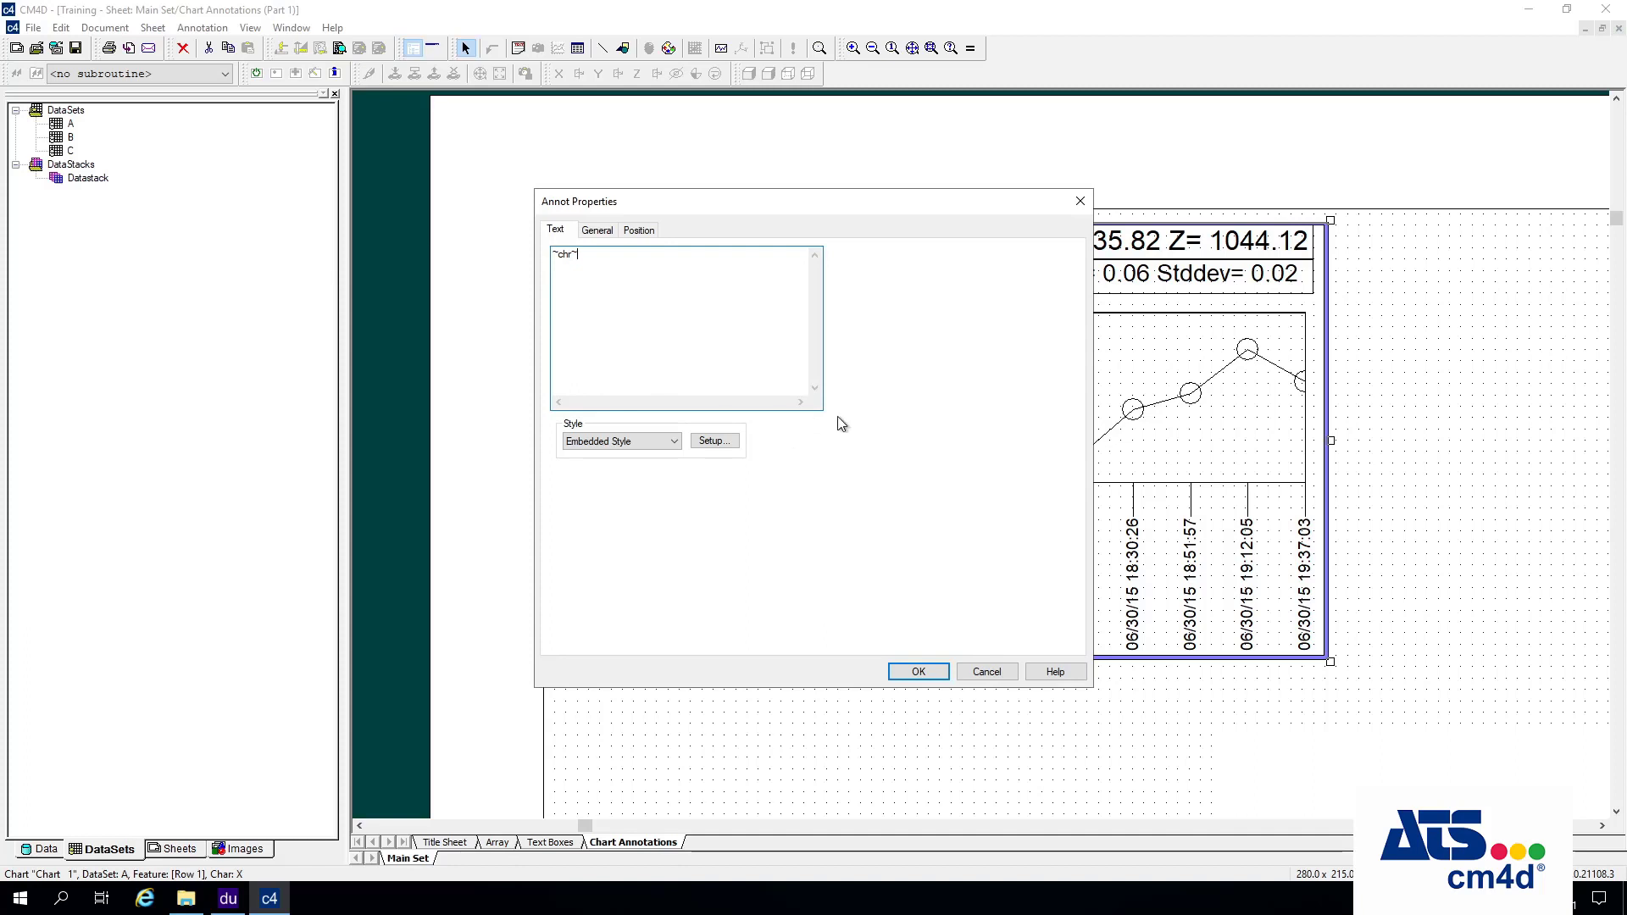
click(931, 679)
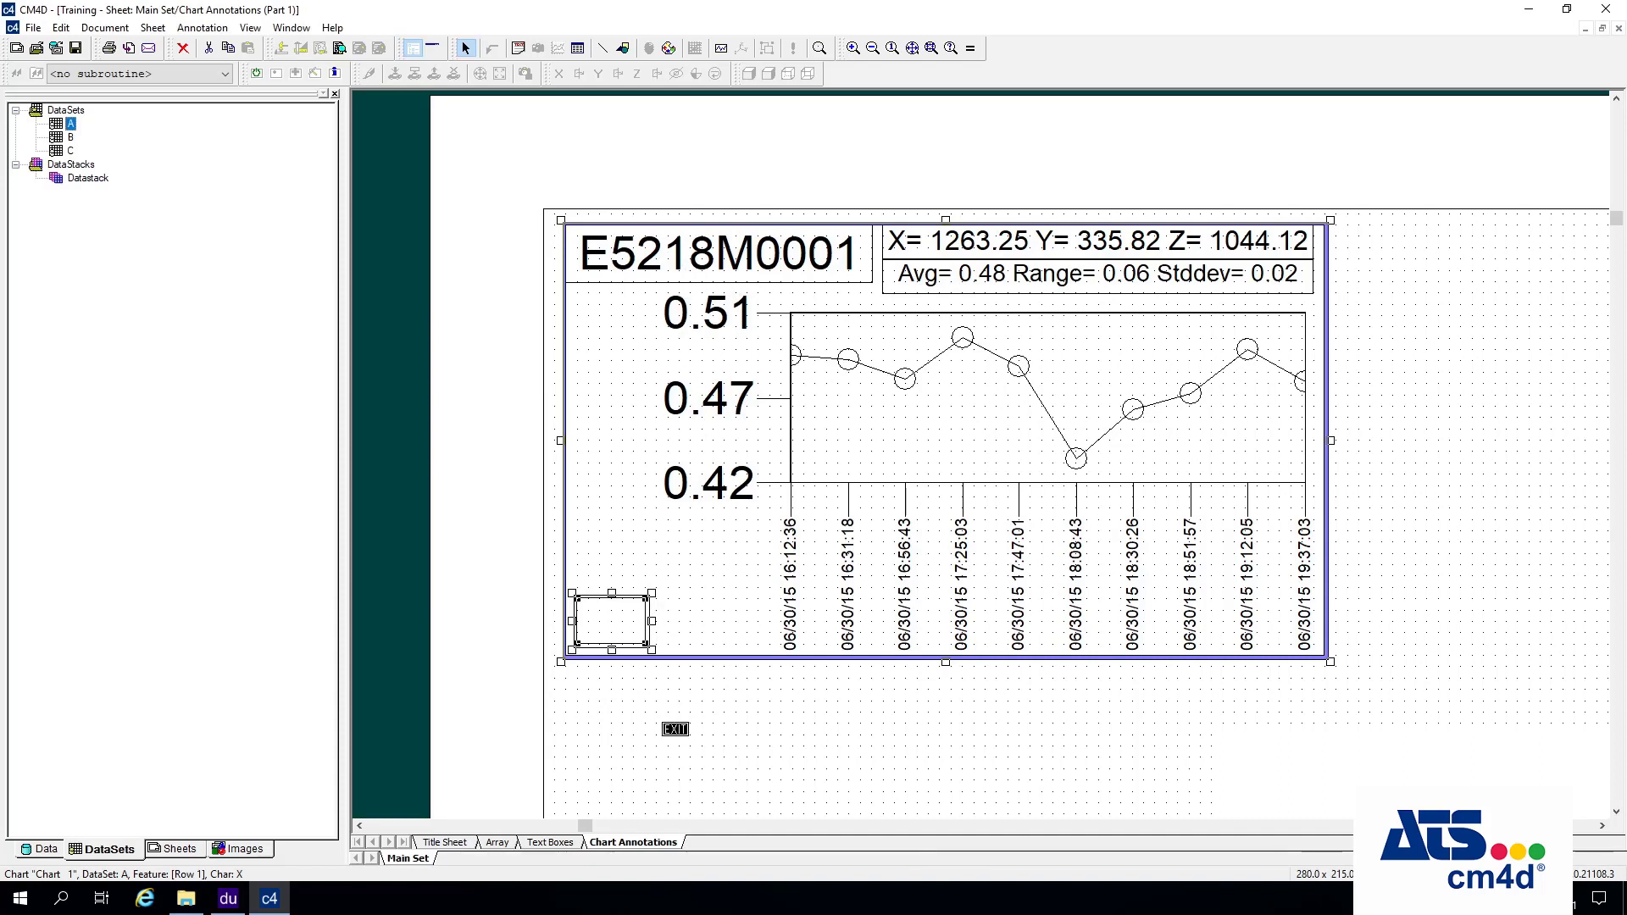
click(676, 729)
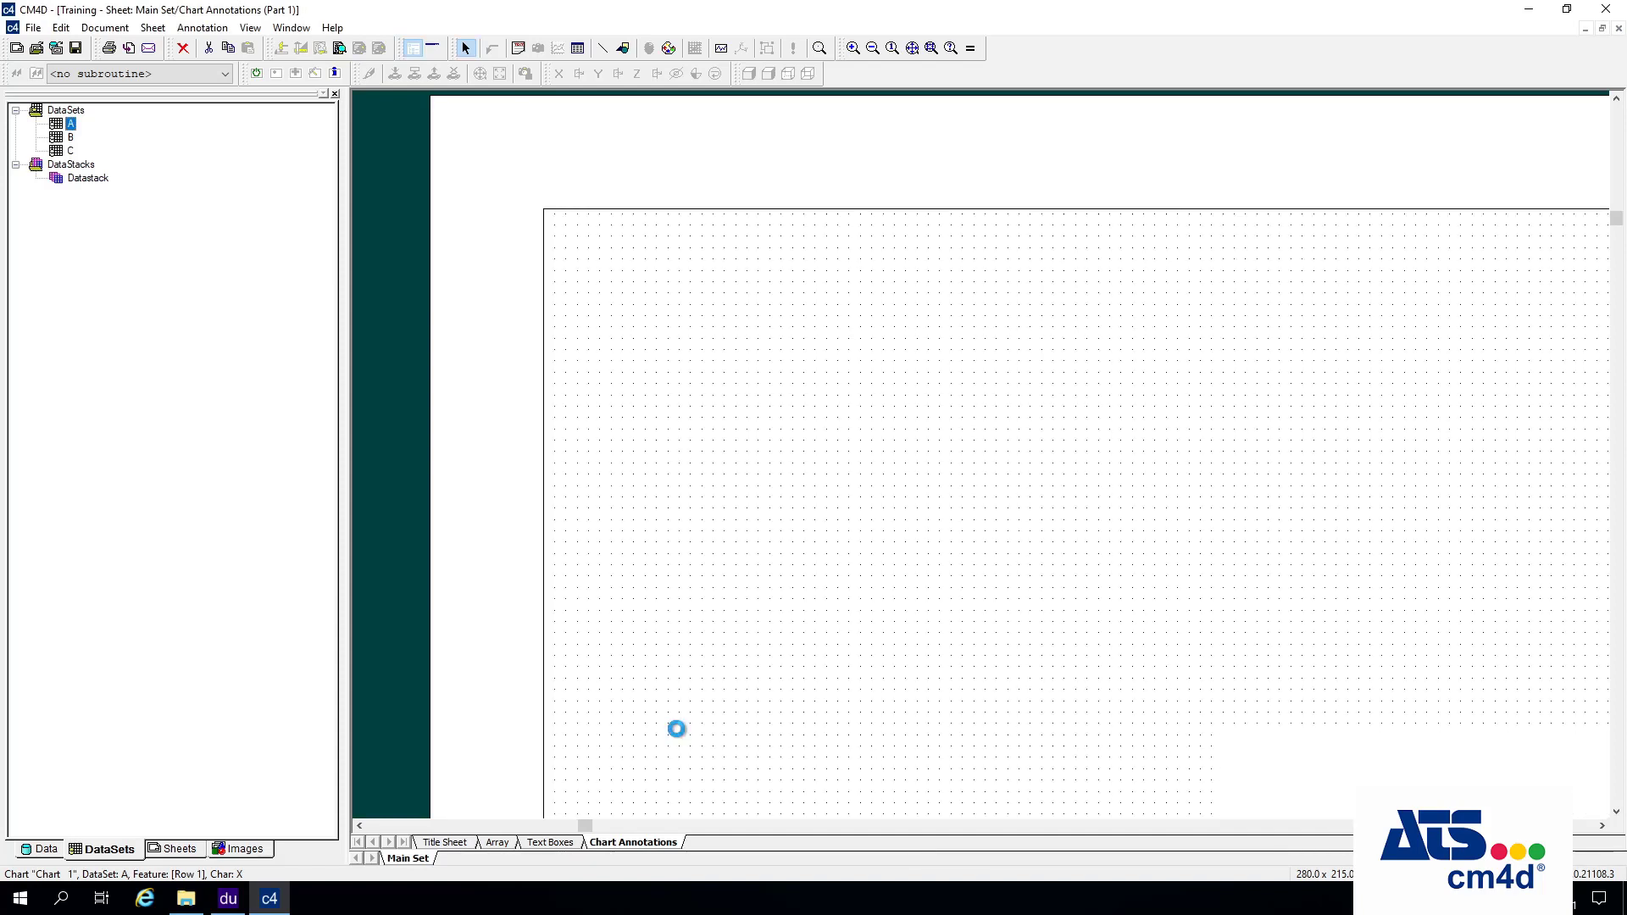
click(677, 730)
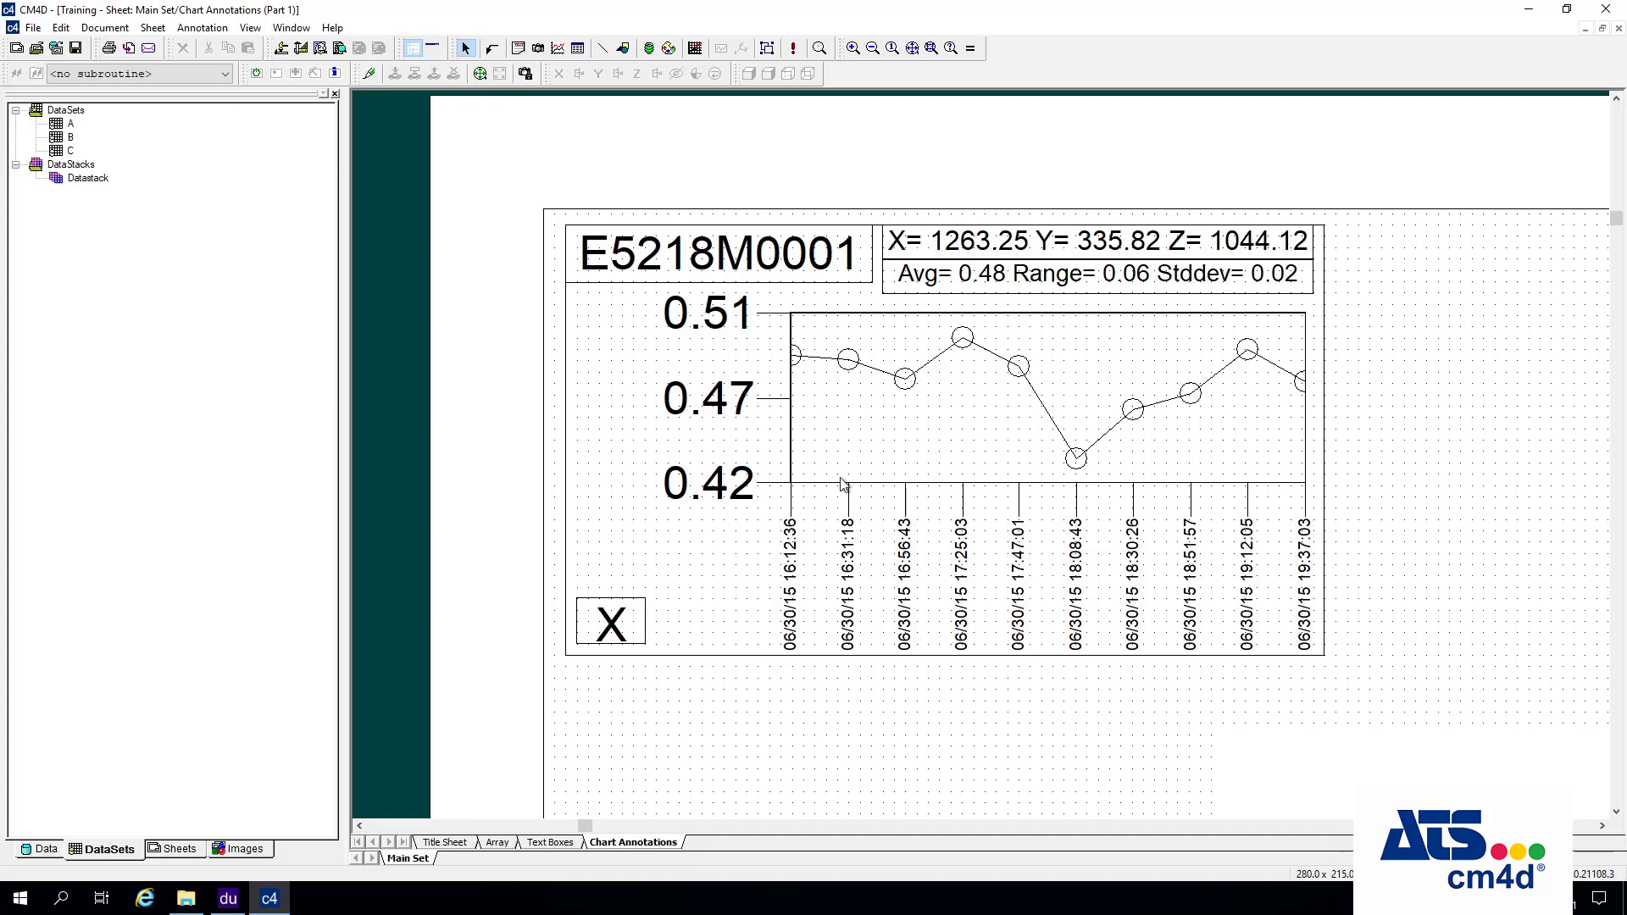
Enlarge the chart's plot area leftward and downward, leaving room for the value labels and a strip of timestamps below.
click(882, 387)
double_click(880, 433)
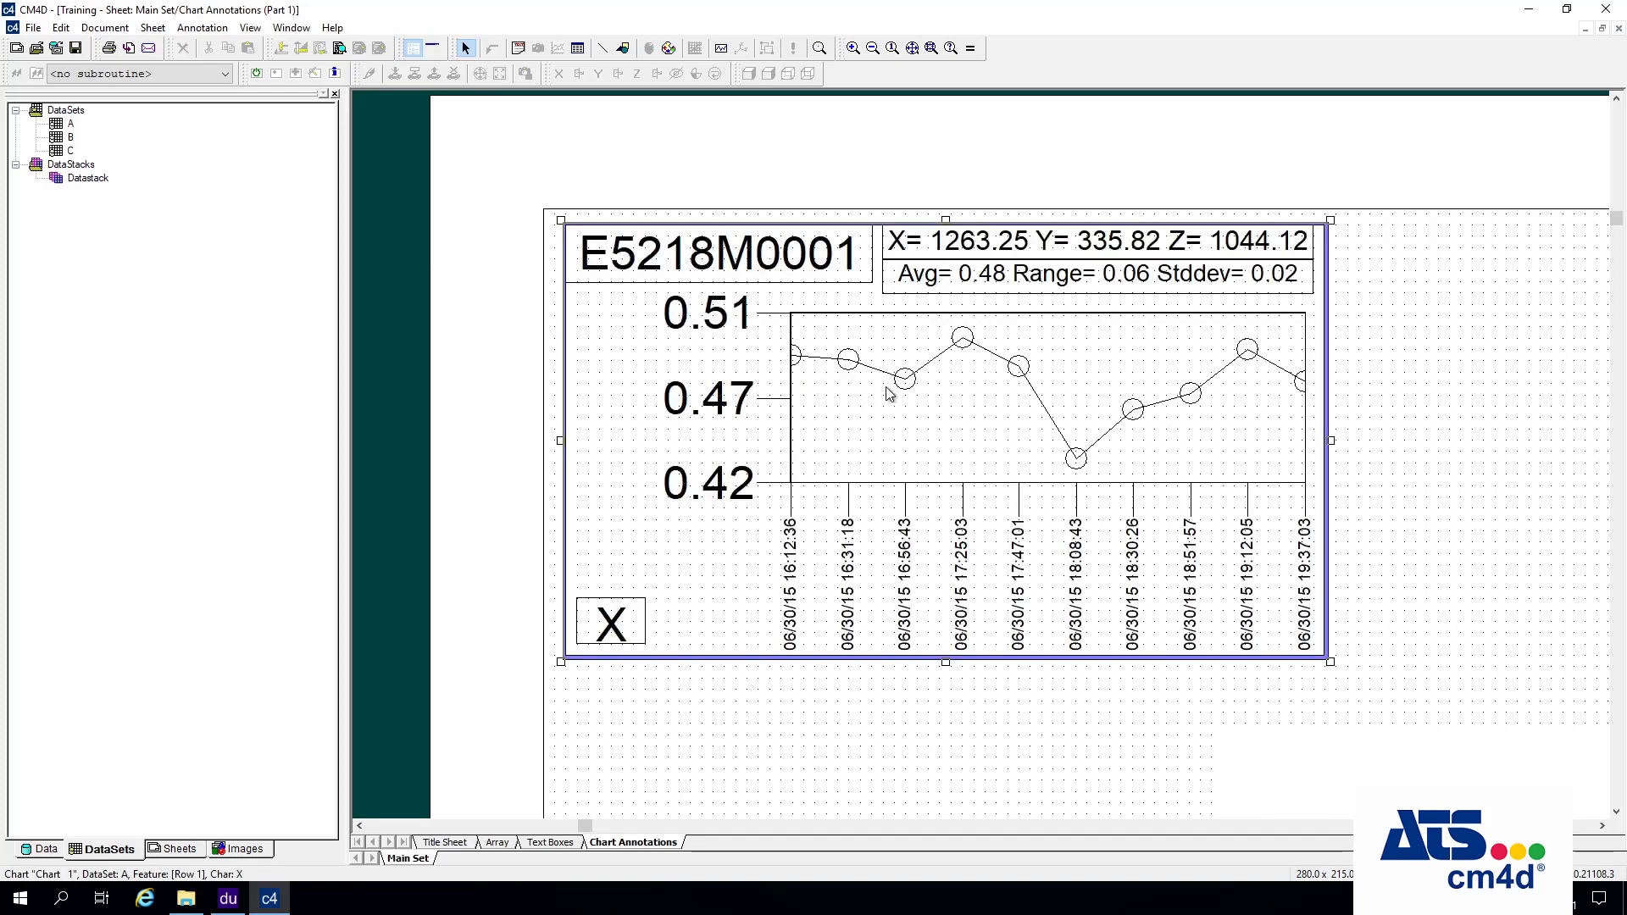
click(891, 426)
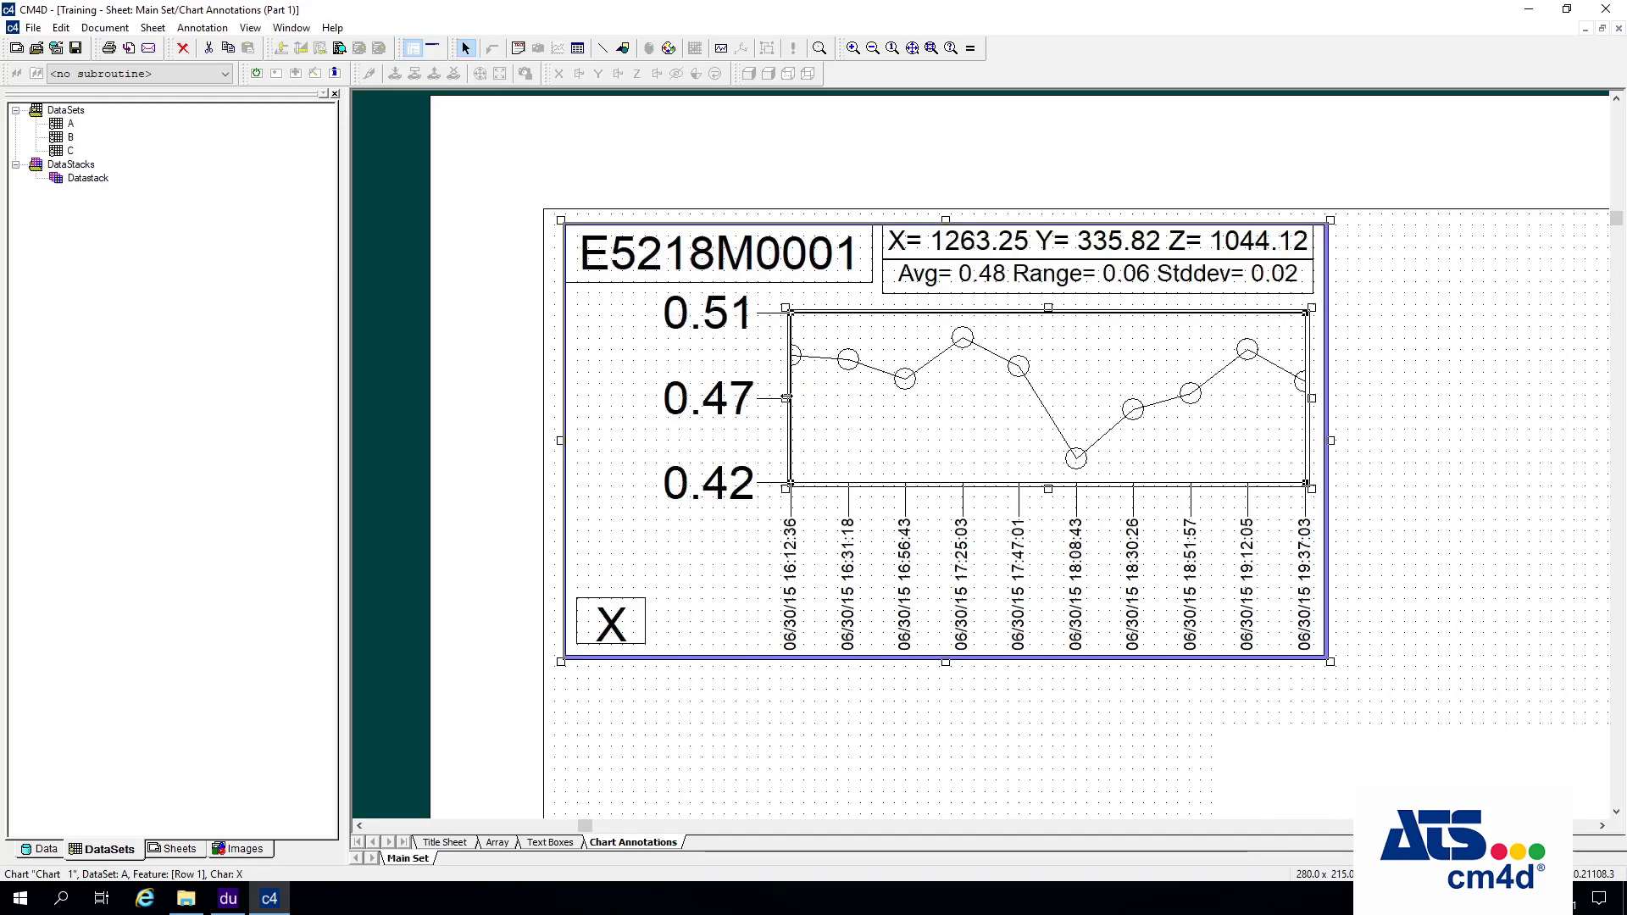
drag(786, 399, 704, 395)
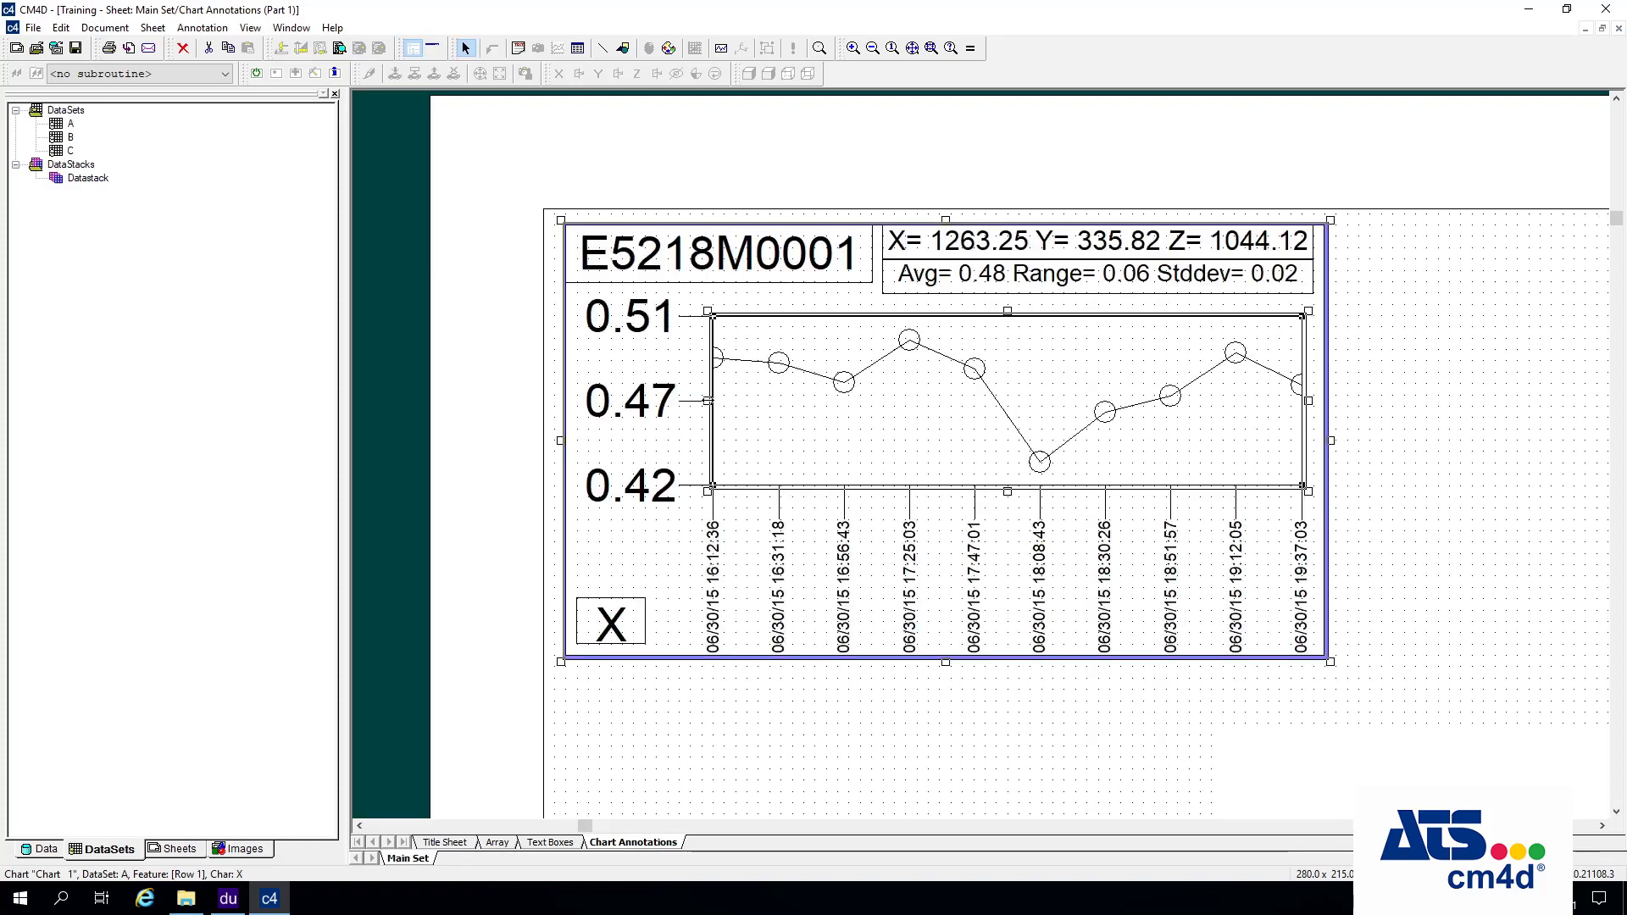
drag(708, 402, 700, 399)
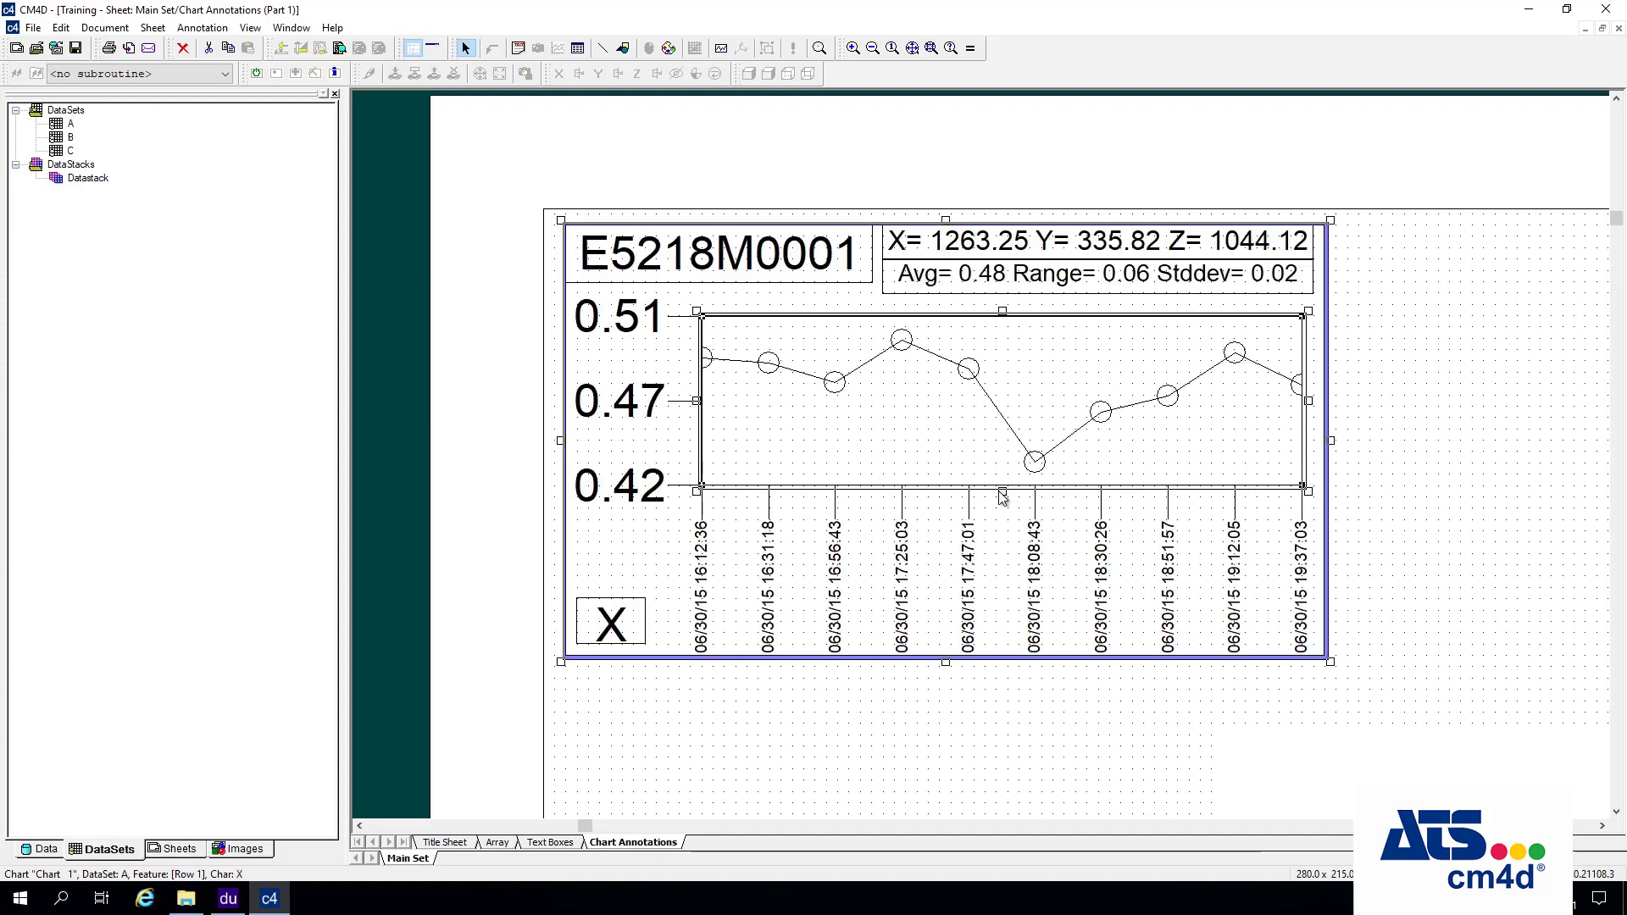
drag(1003, 491, 1009, 556)
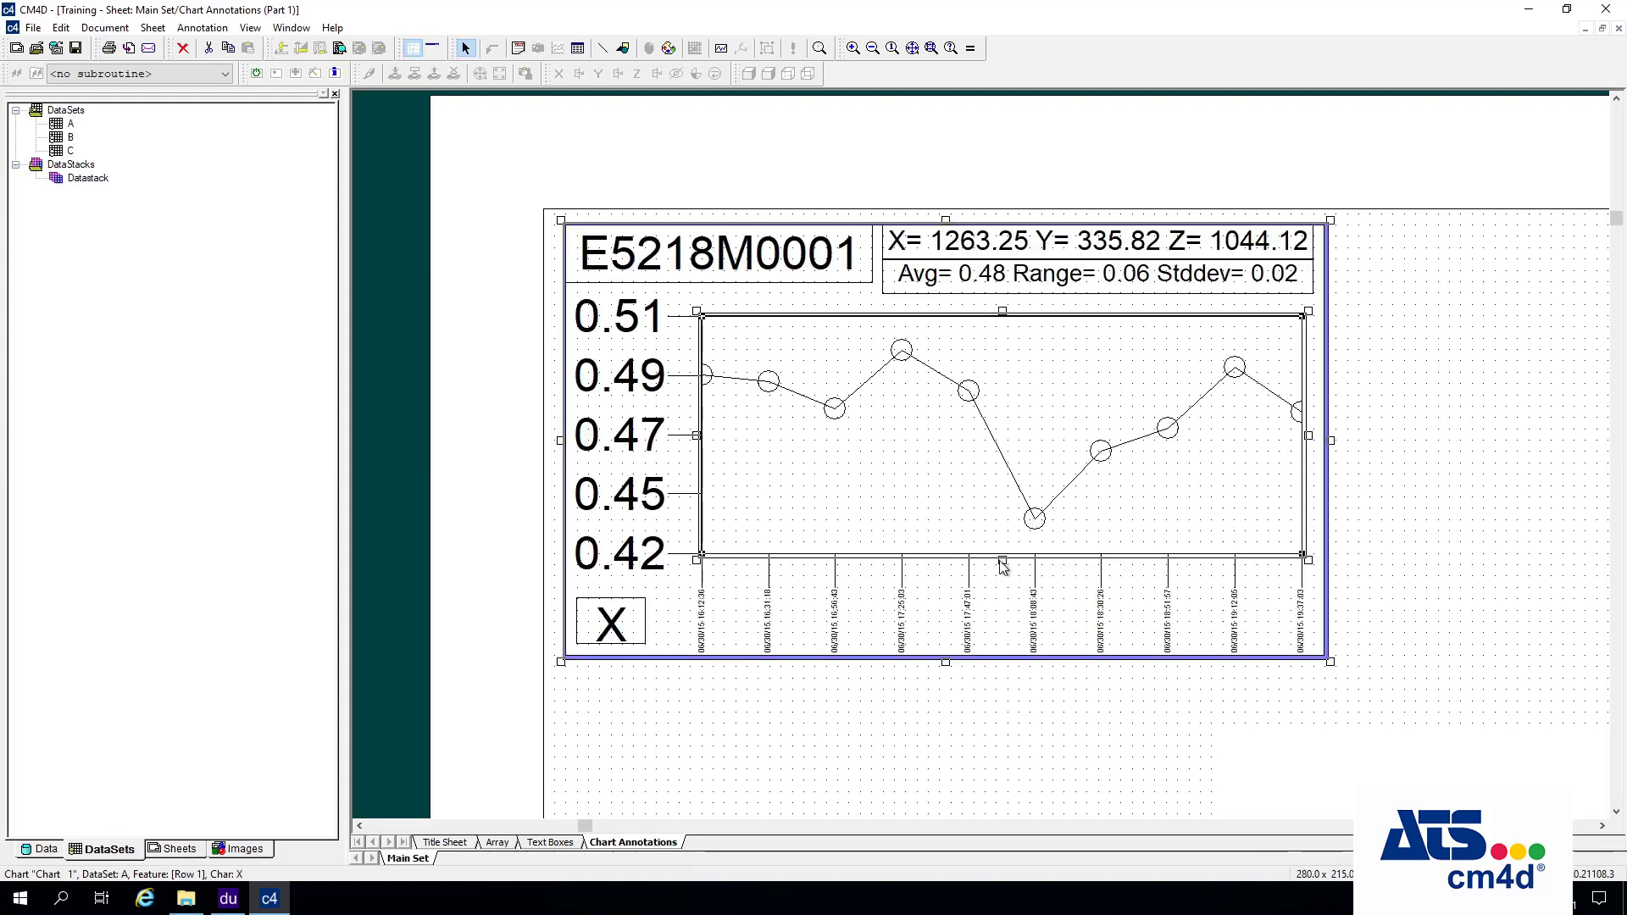
drag(1003, 560, 1002, 543)
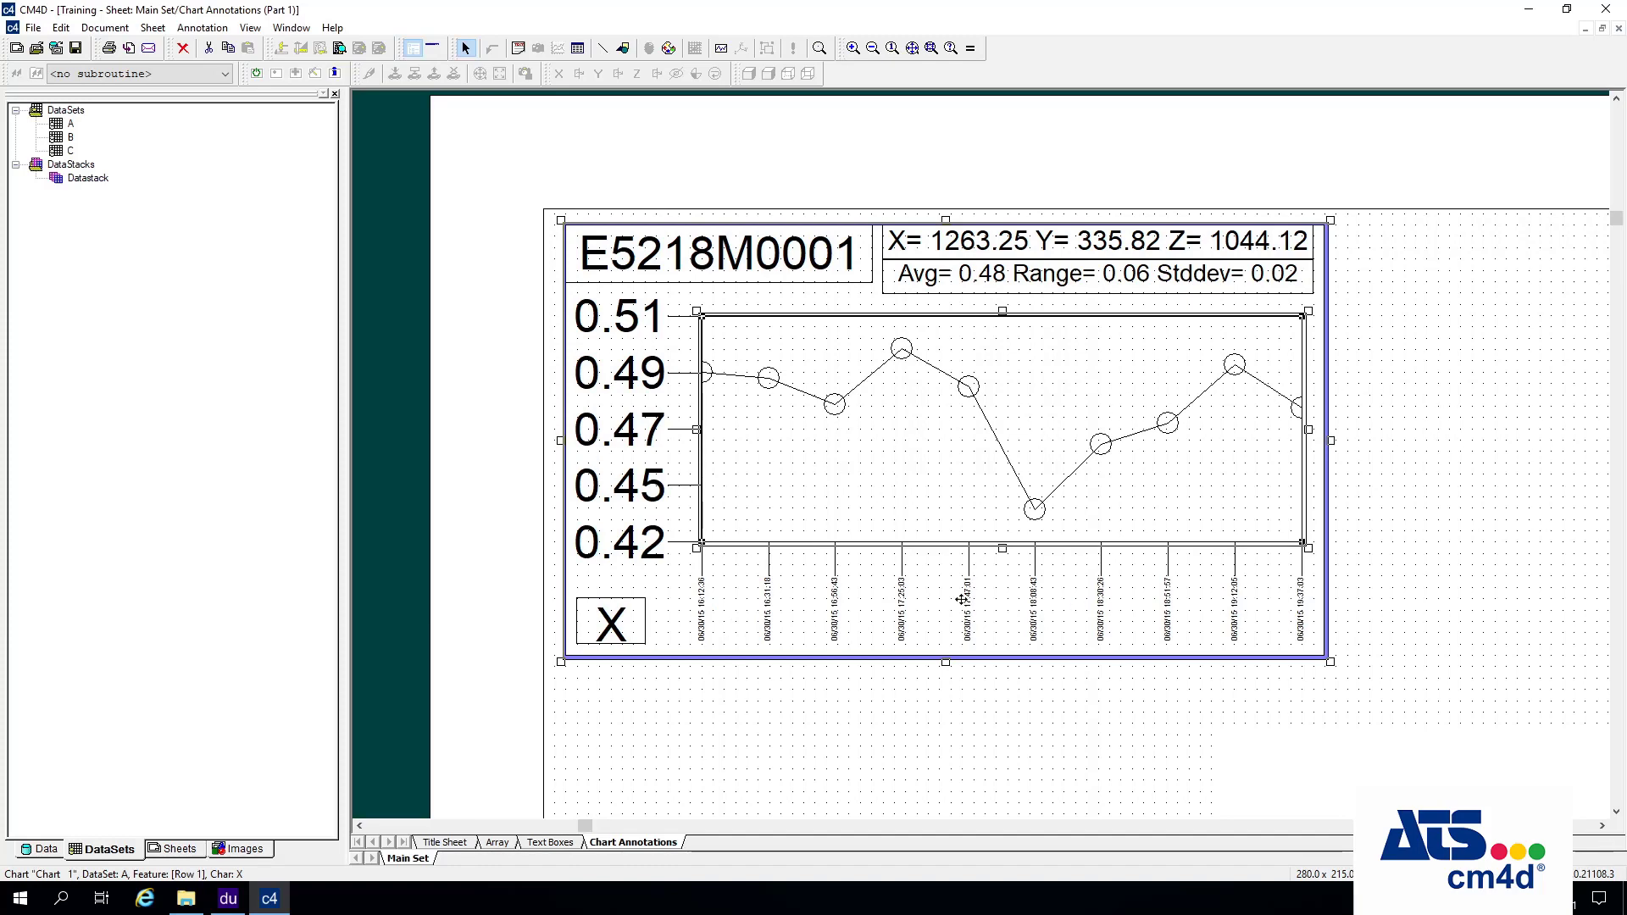
click(1455, 436)
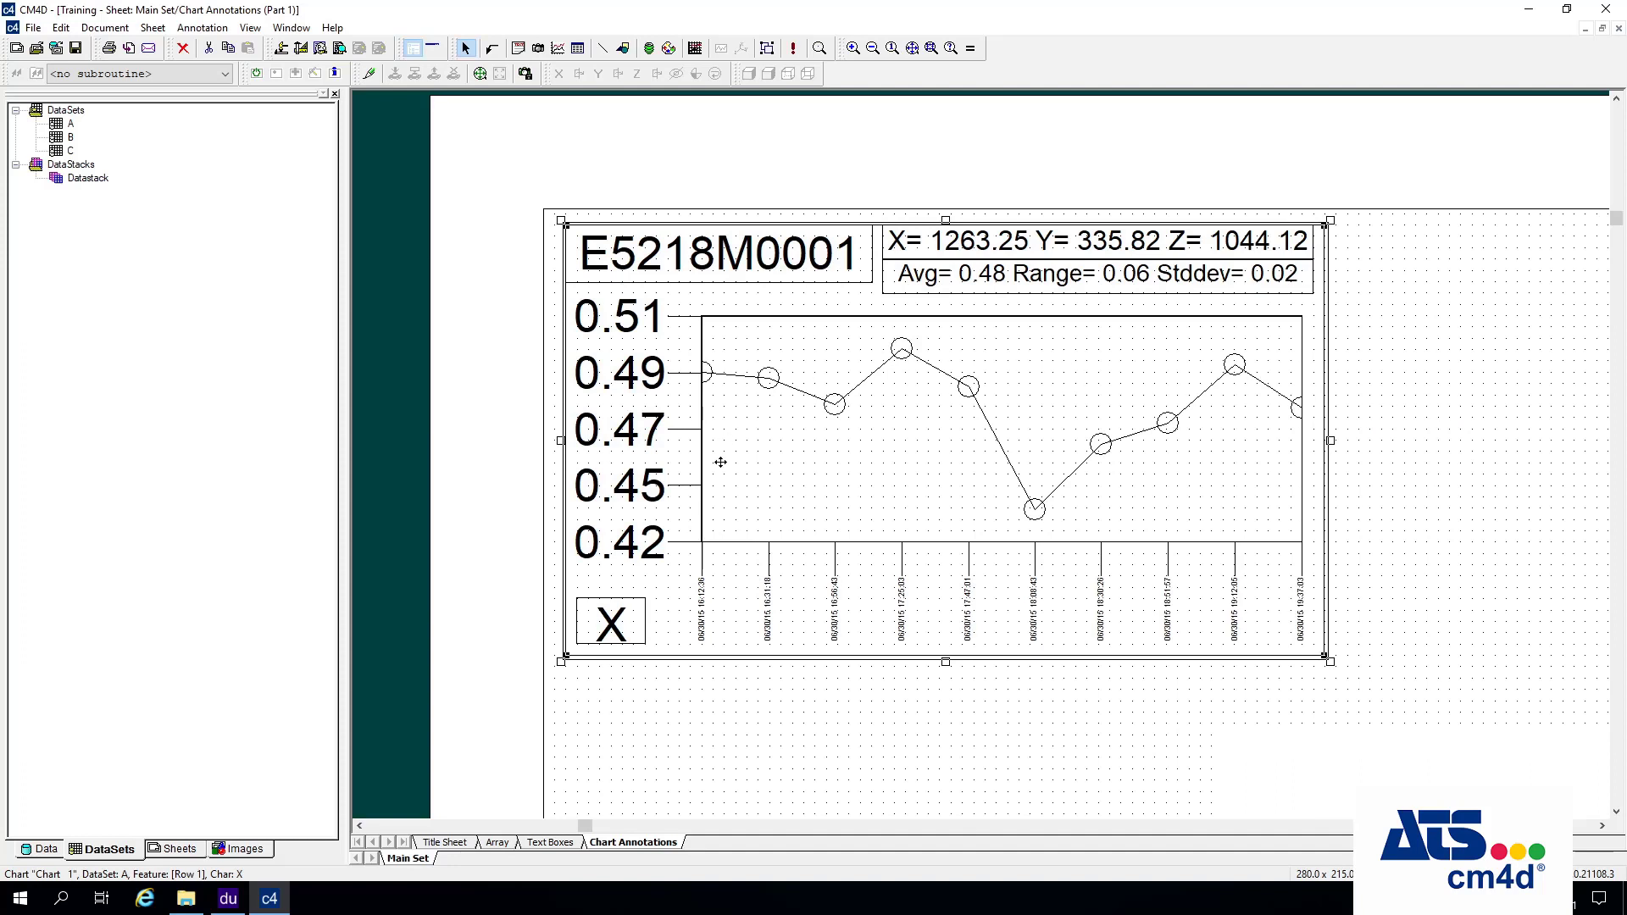
click(1465, 483)
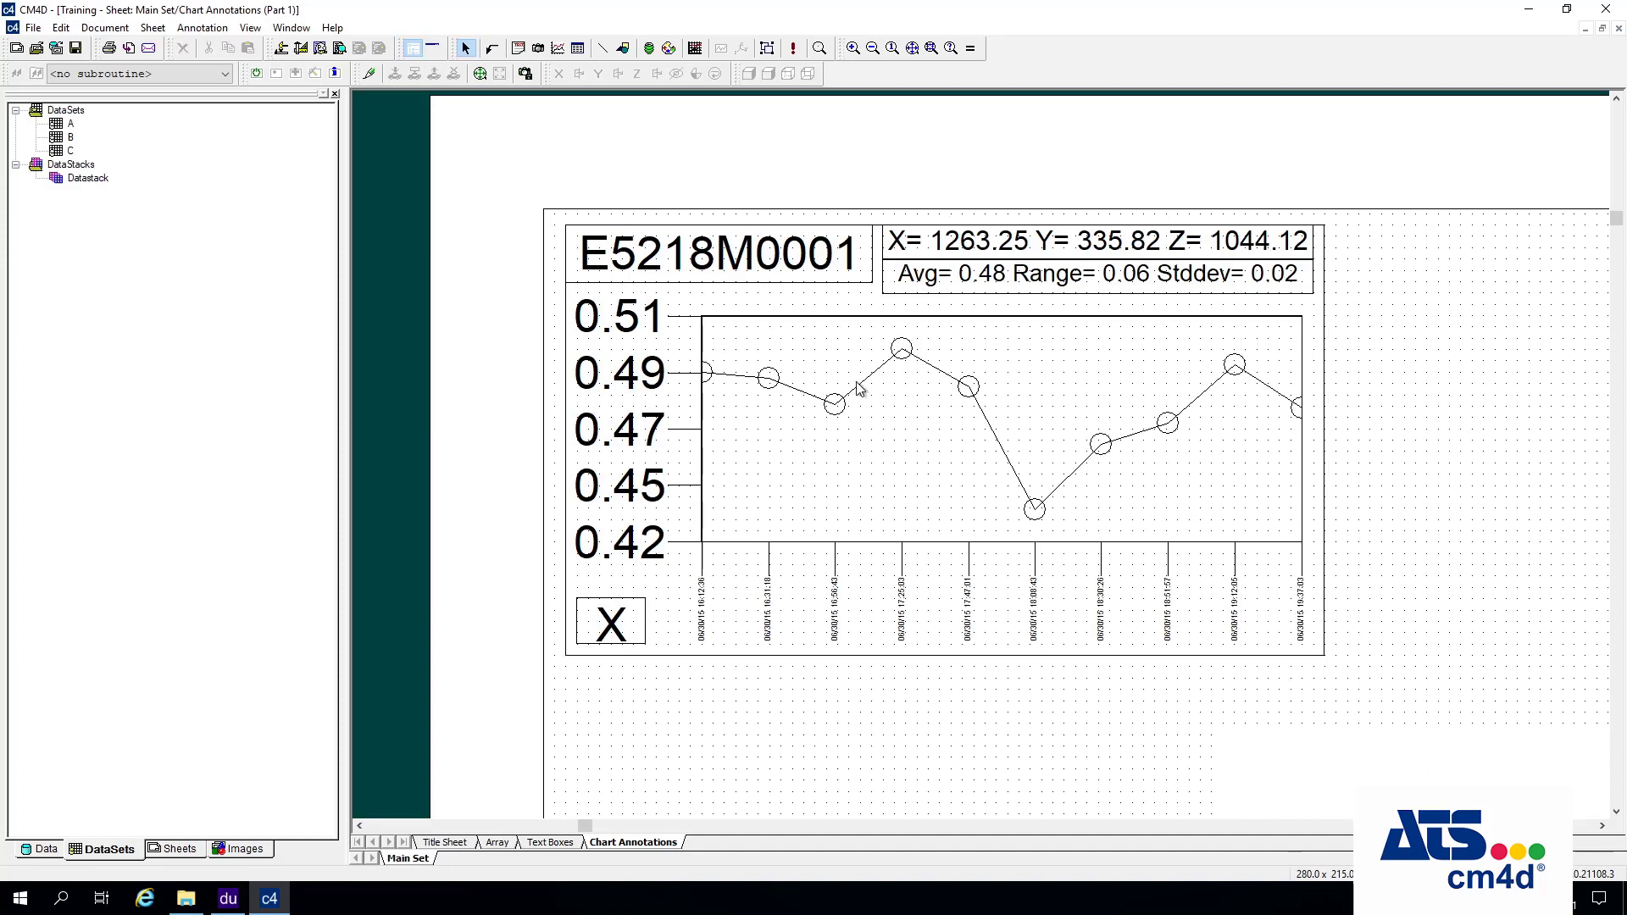
Open the chart's Main PlotSpace component for editing and examine its general and top plot area settings.
click(914, 398)
right_click(913, 394)
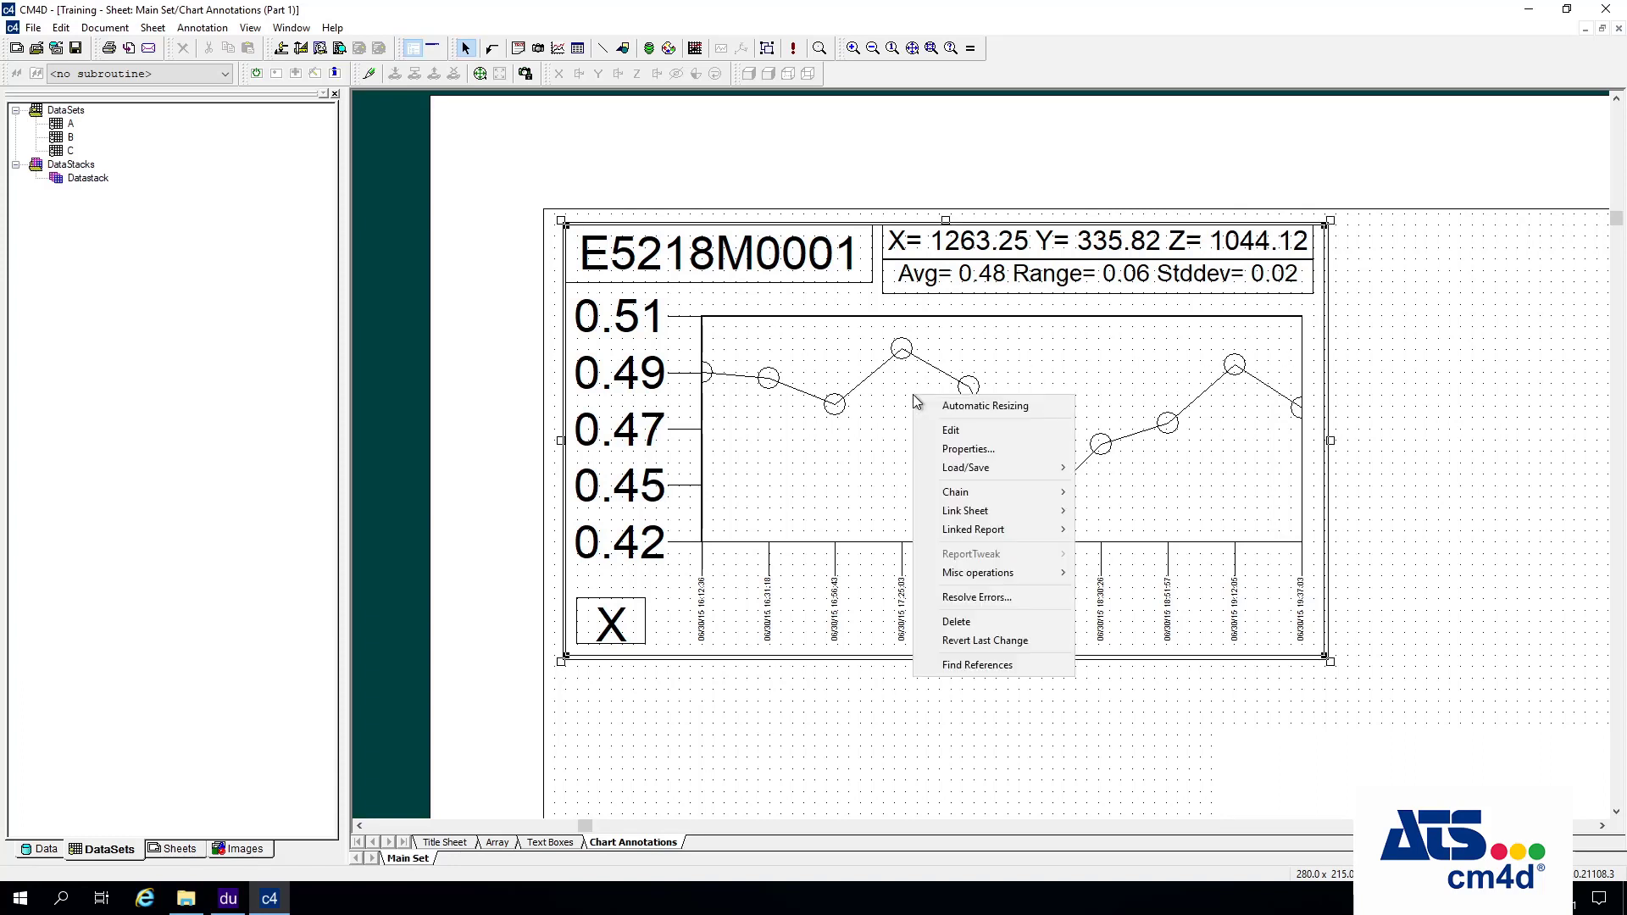
click(1015, 458)
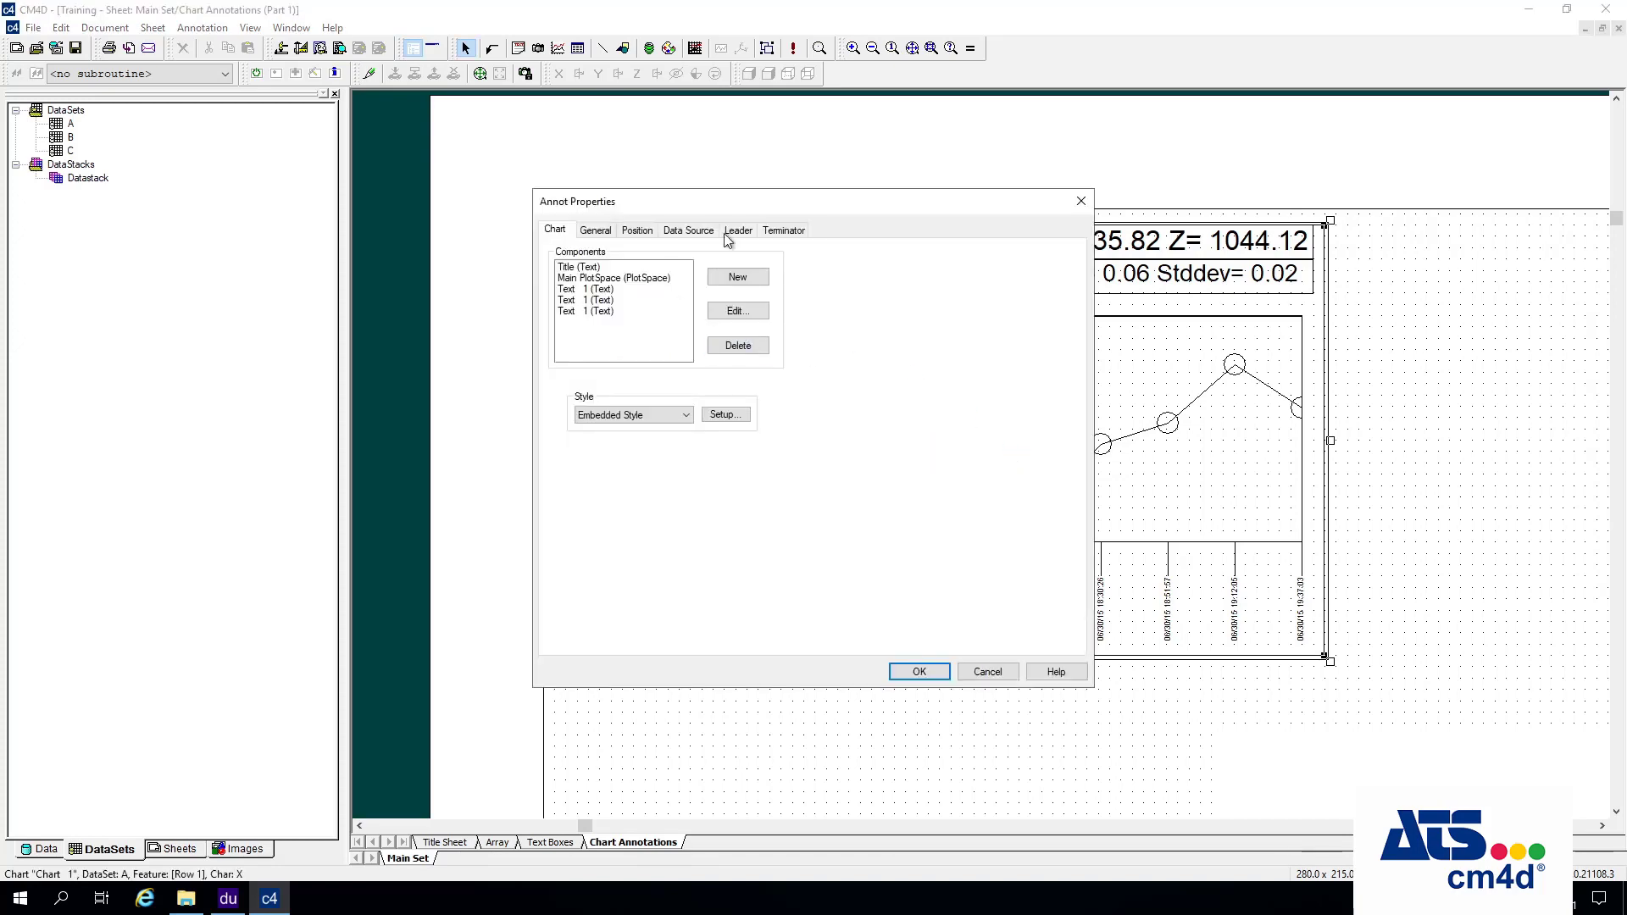
drag(559, 201, 1021, 367)
click(1030, 444)
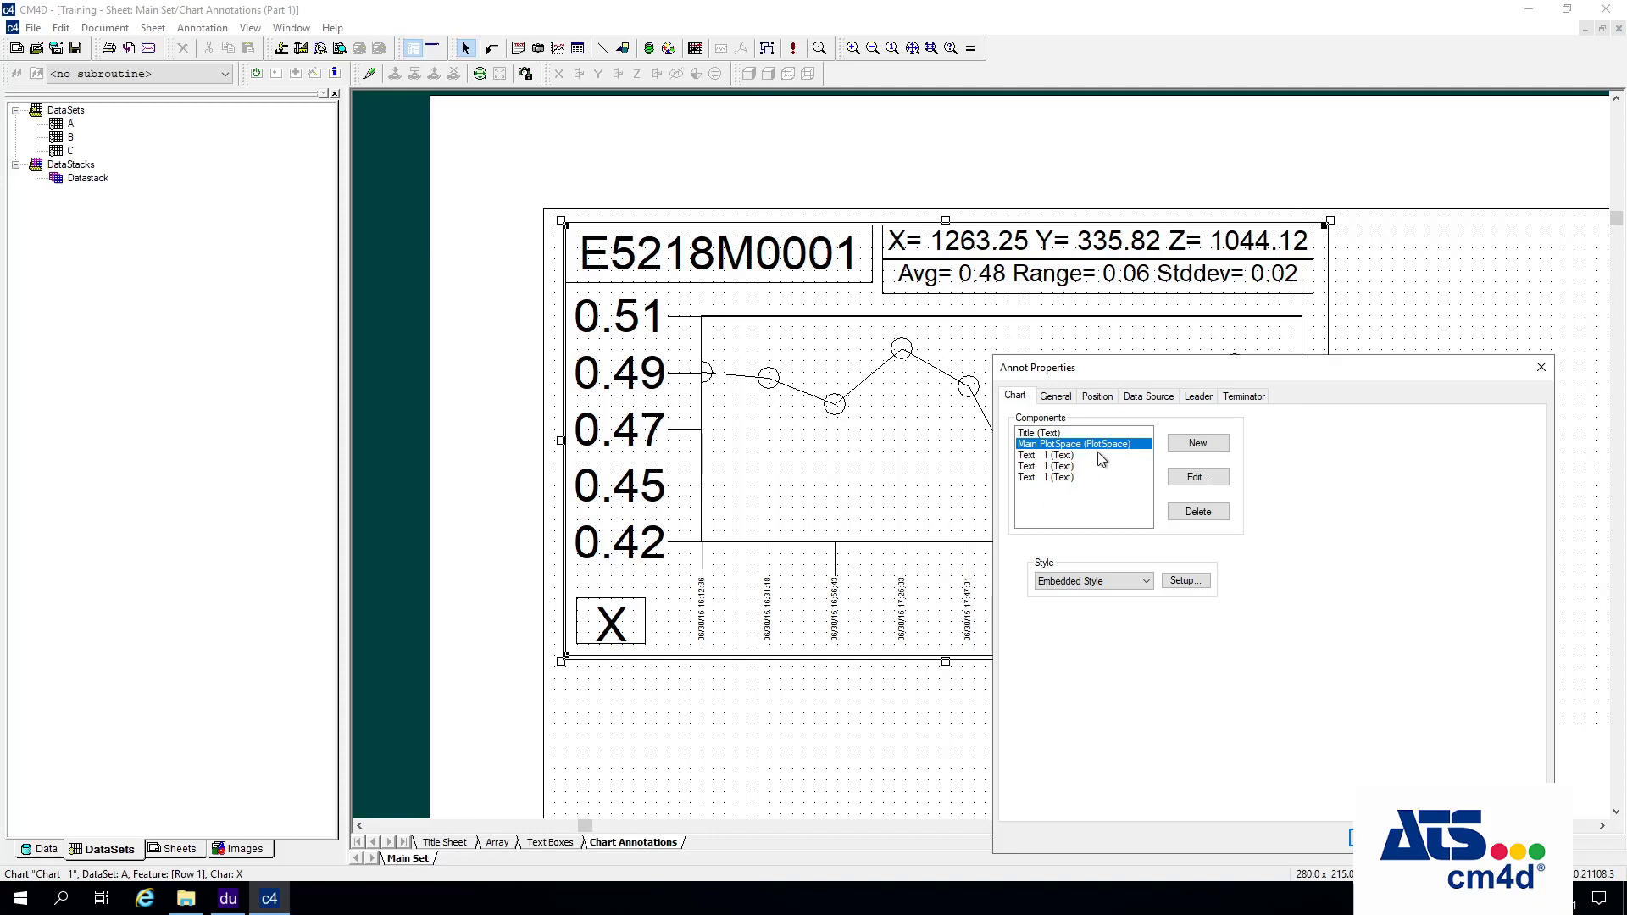
click(1215, 481)
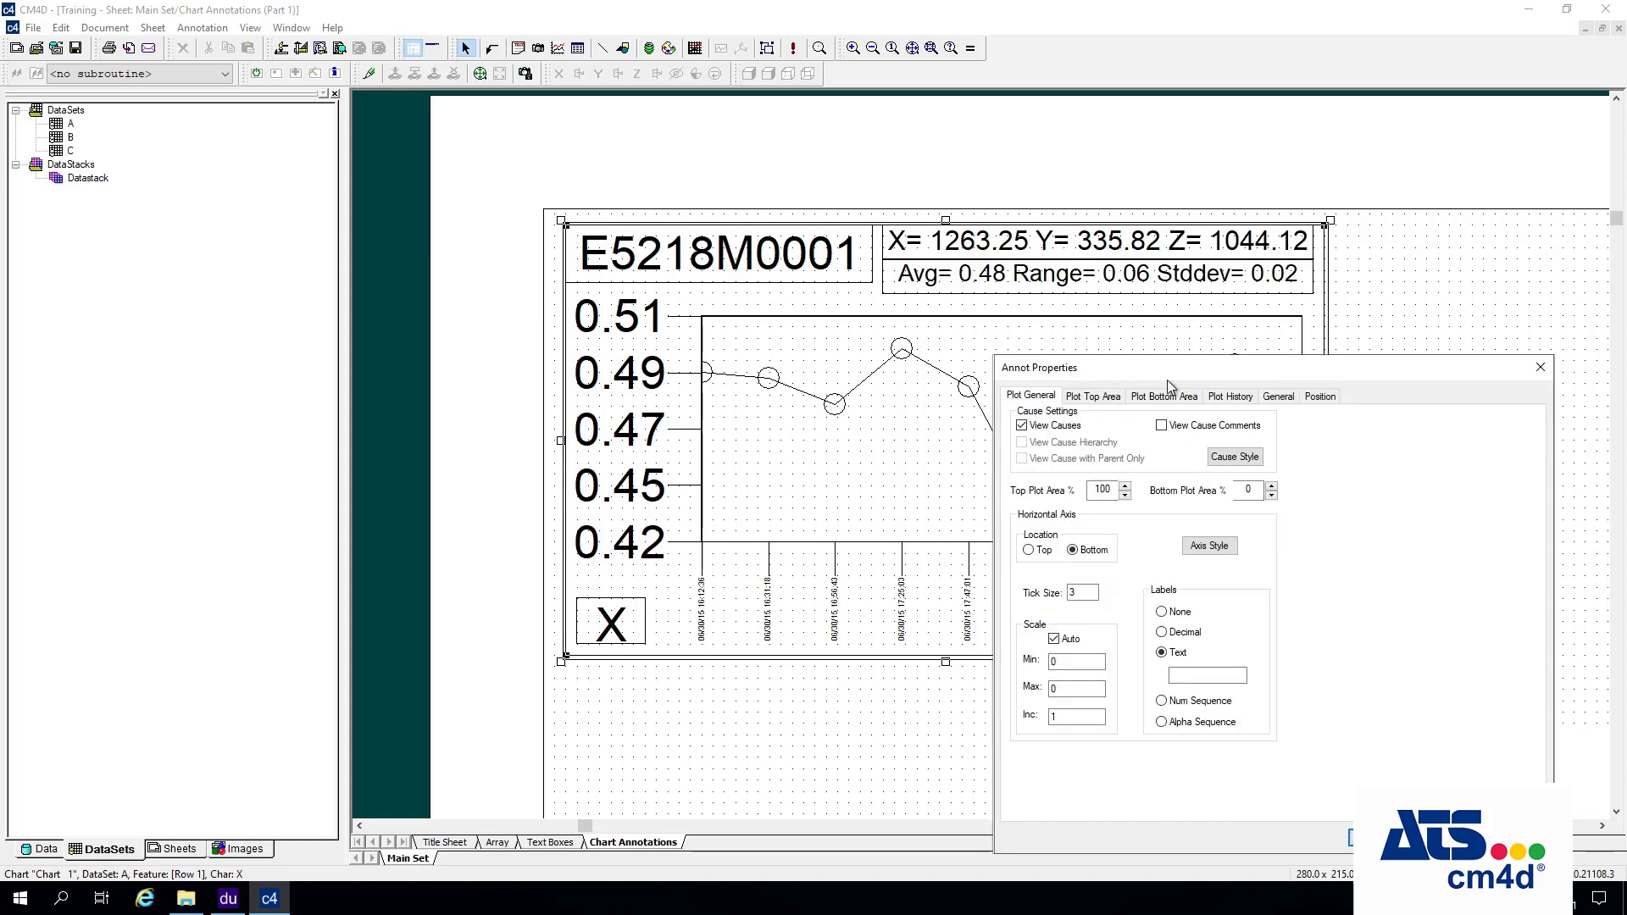
drag(1161, 372, 1287, 381)
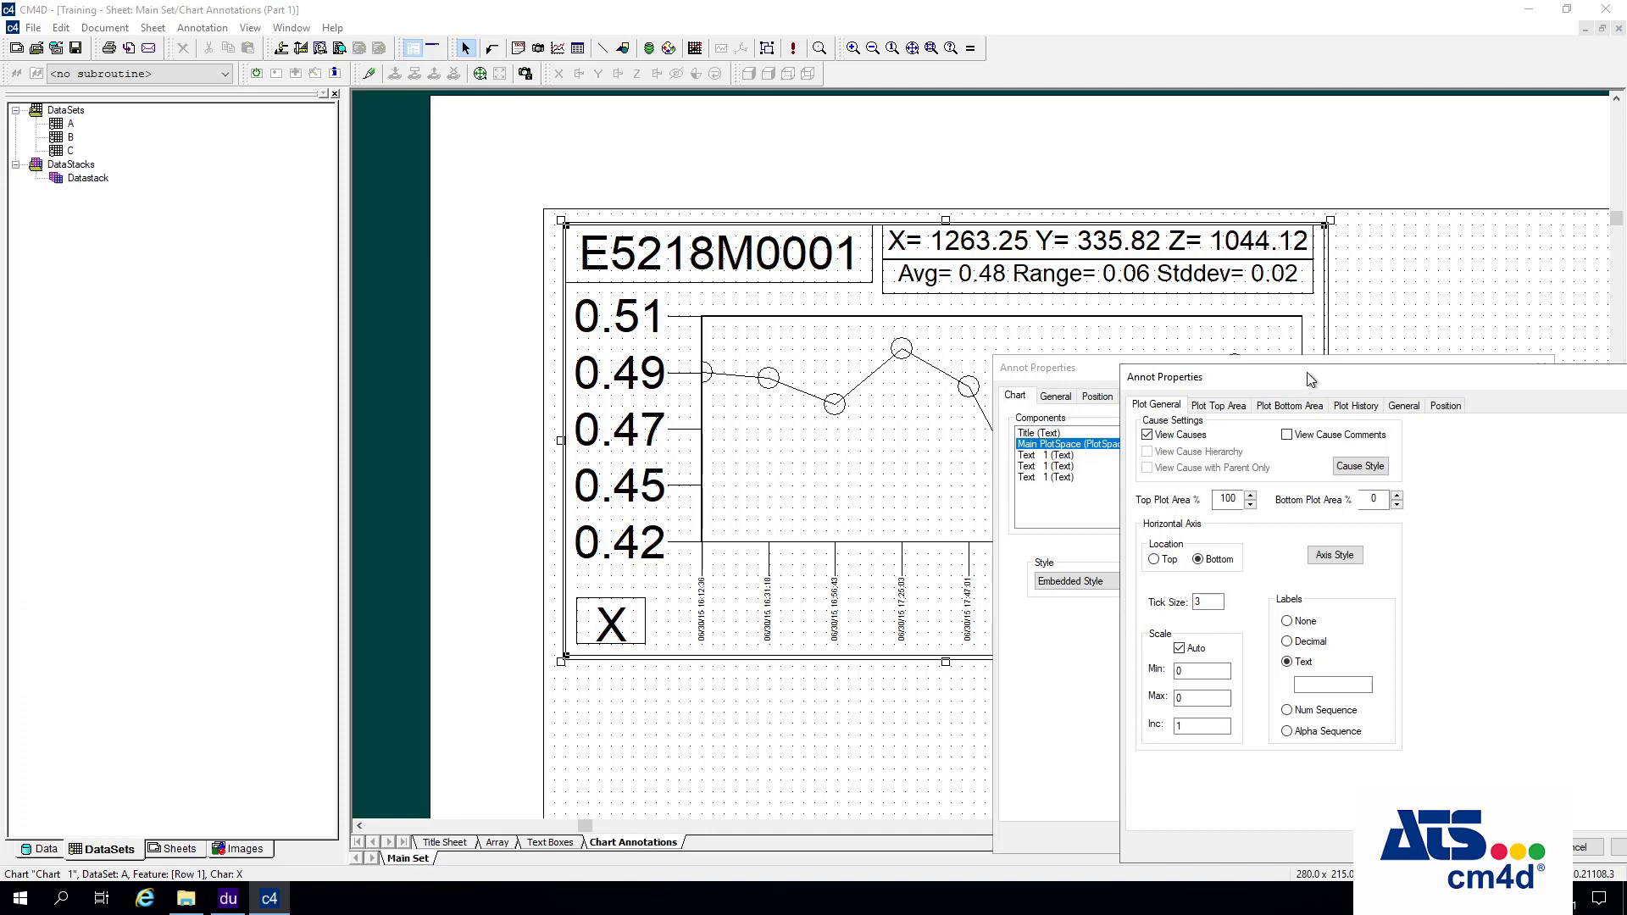
drag(1310, 379, 1195, 250)
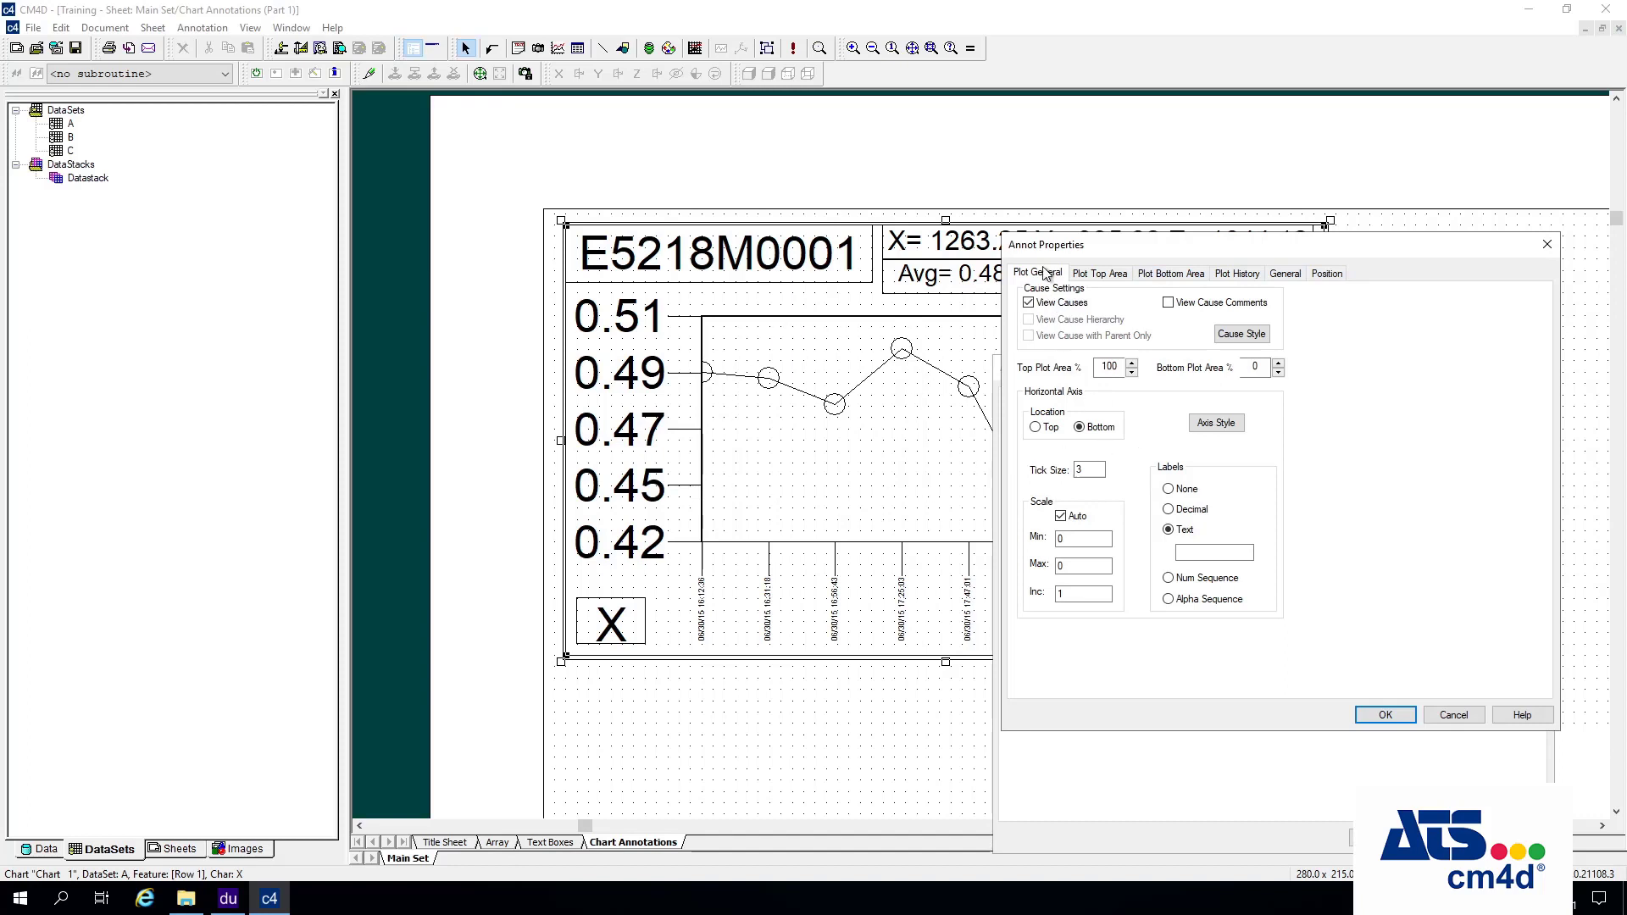
click(1102, 273)
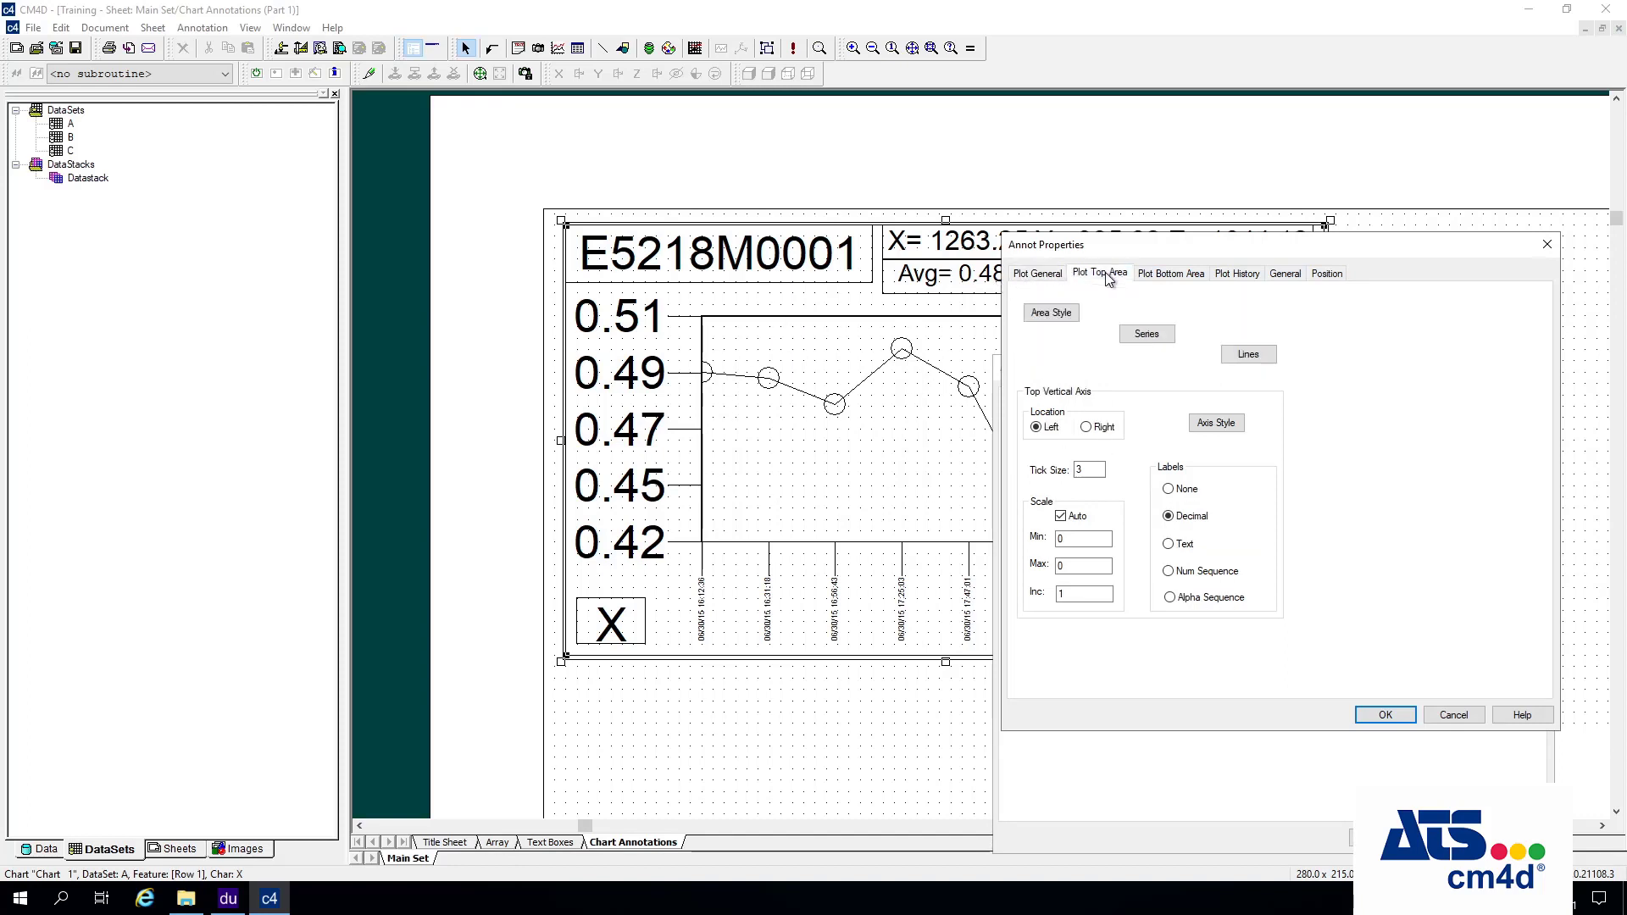
click(1041, 277)
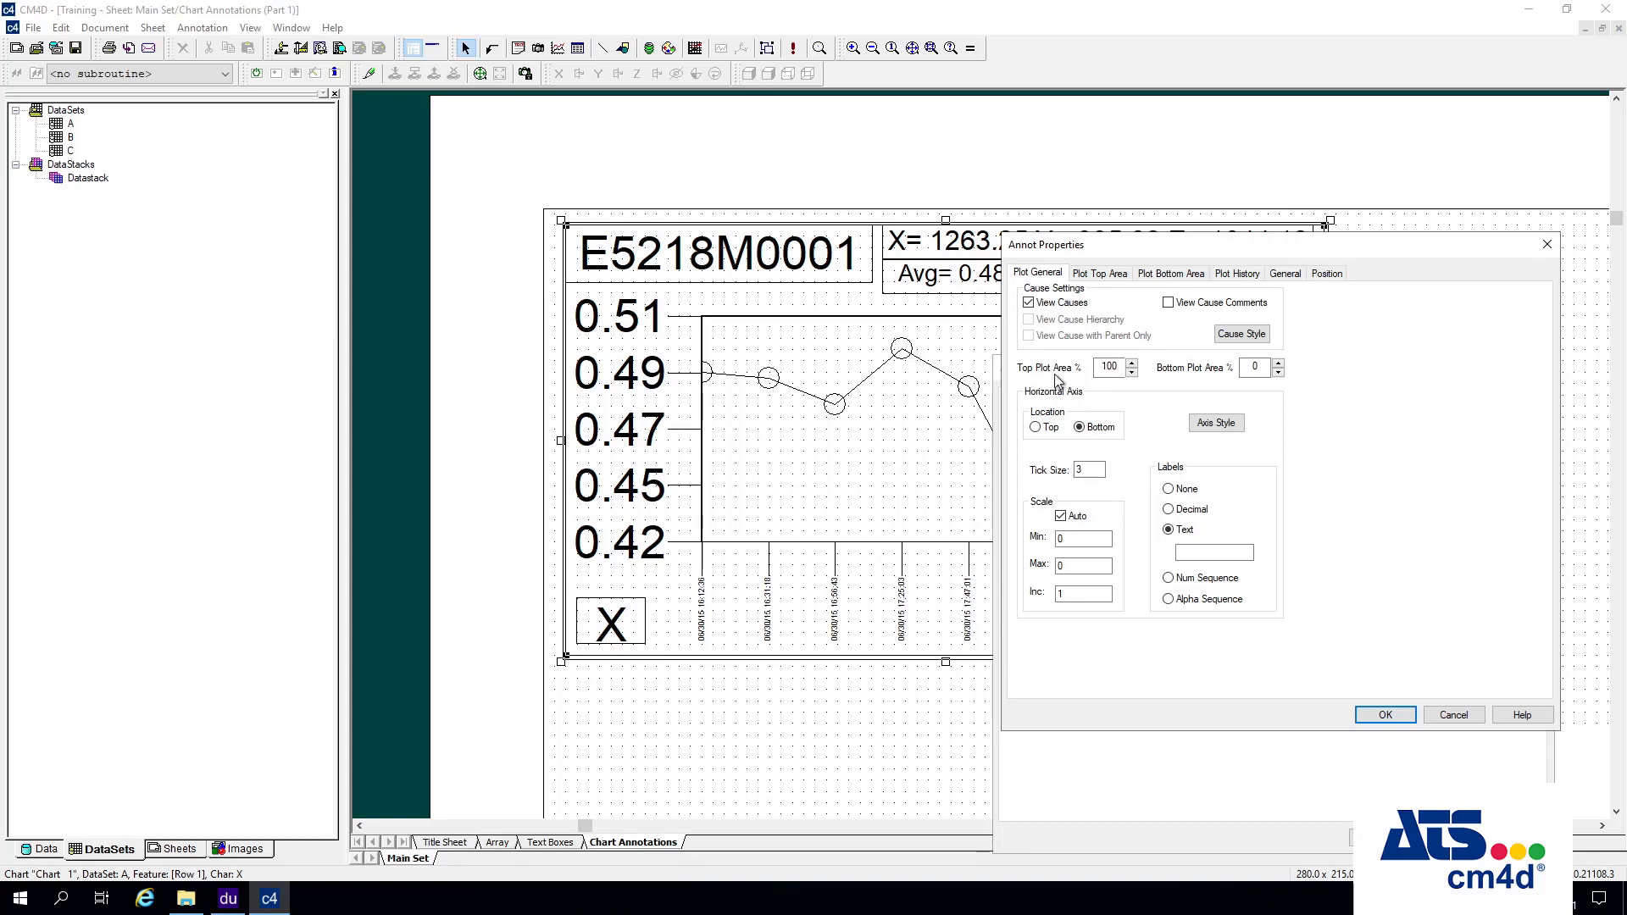
Try different plot area percentages and restore the split to 100% for the top area and 0% for the bottom.
click(1248, 367)
click(1132, 372)
click(1132, 372)
click(1131, 373)
click(1131, 372)
click(1131, 362)
click(1131, 362)
click(1277, 372)
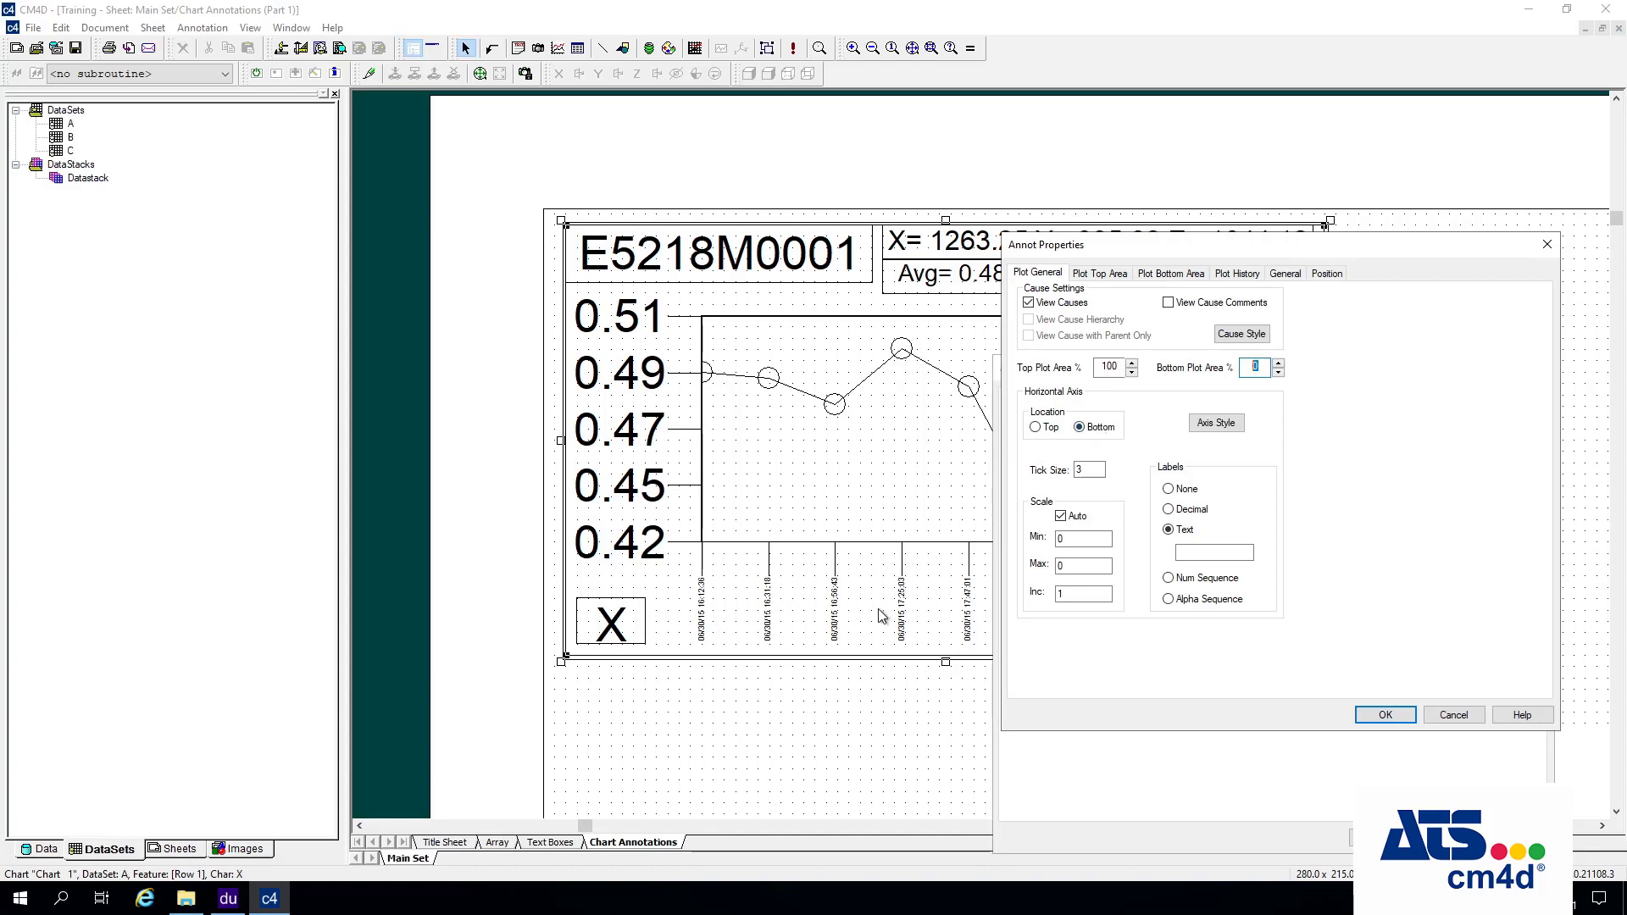
Set the plot's horizontal axis location to Top and apply the settings to the chart.
click(1037, 428)
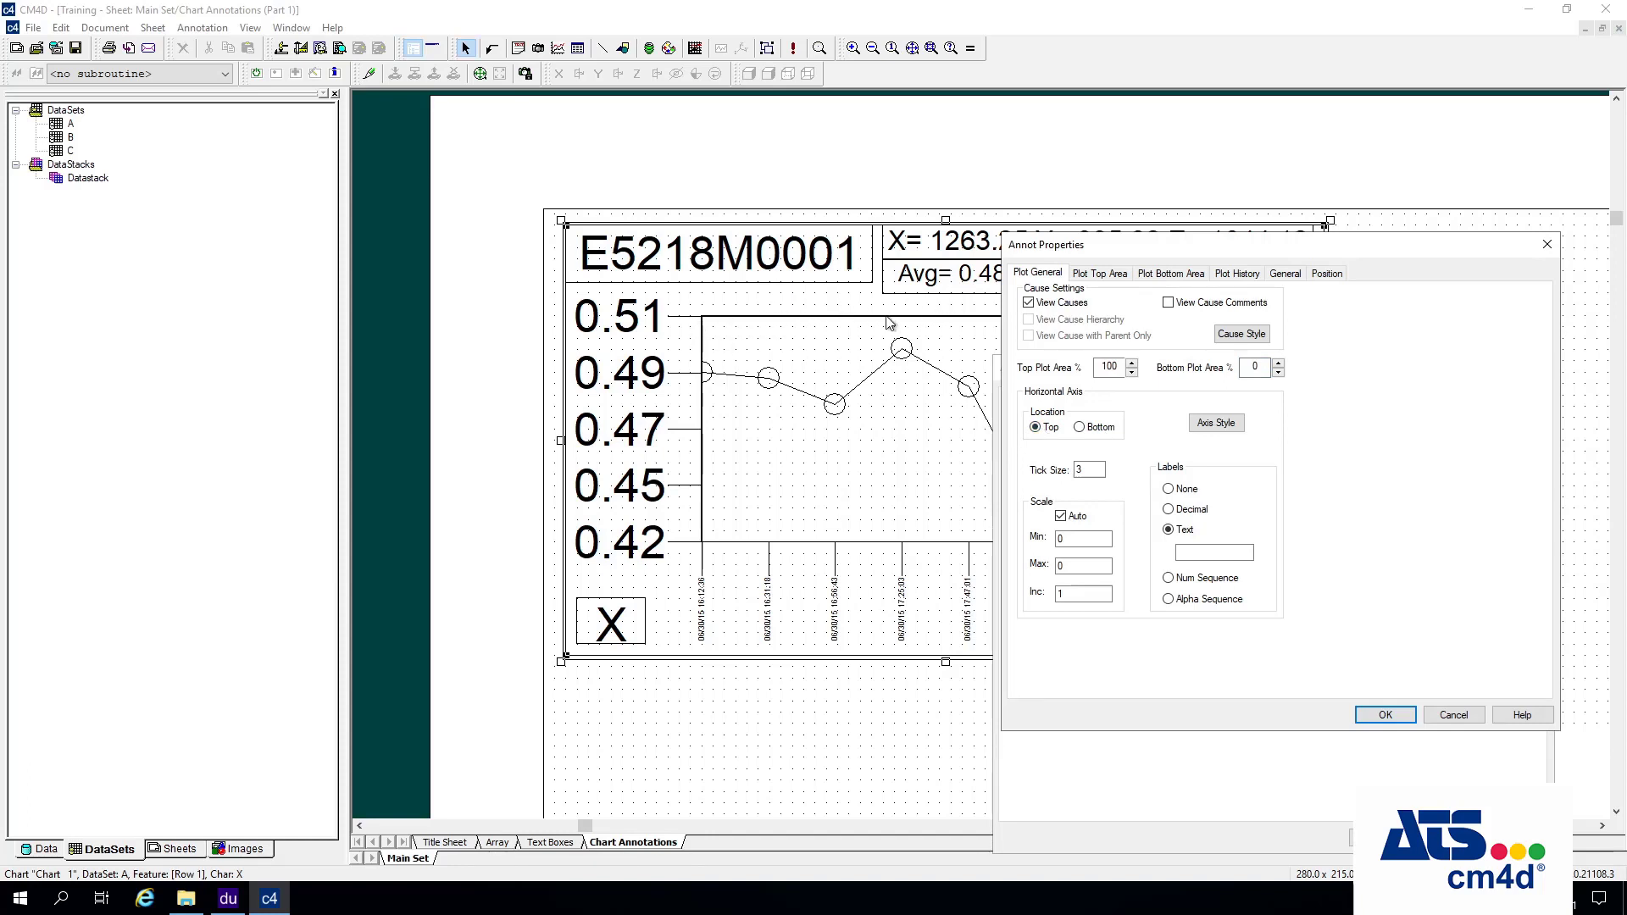
click(1386, 716)
click(1382, 838)
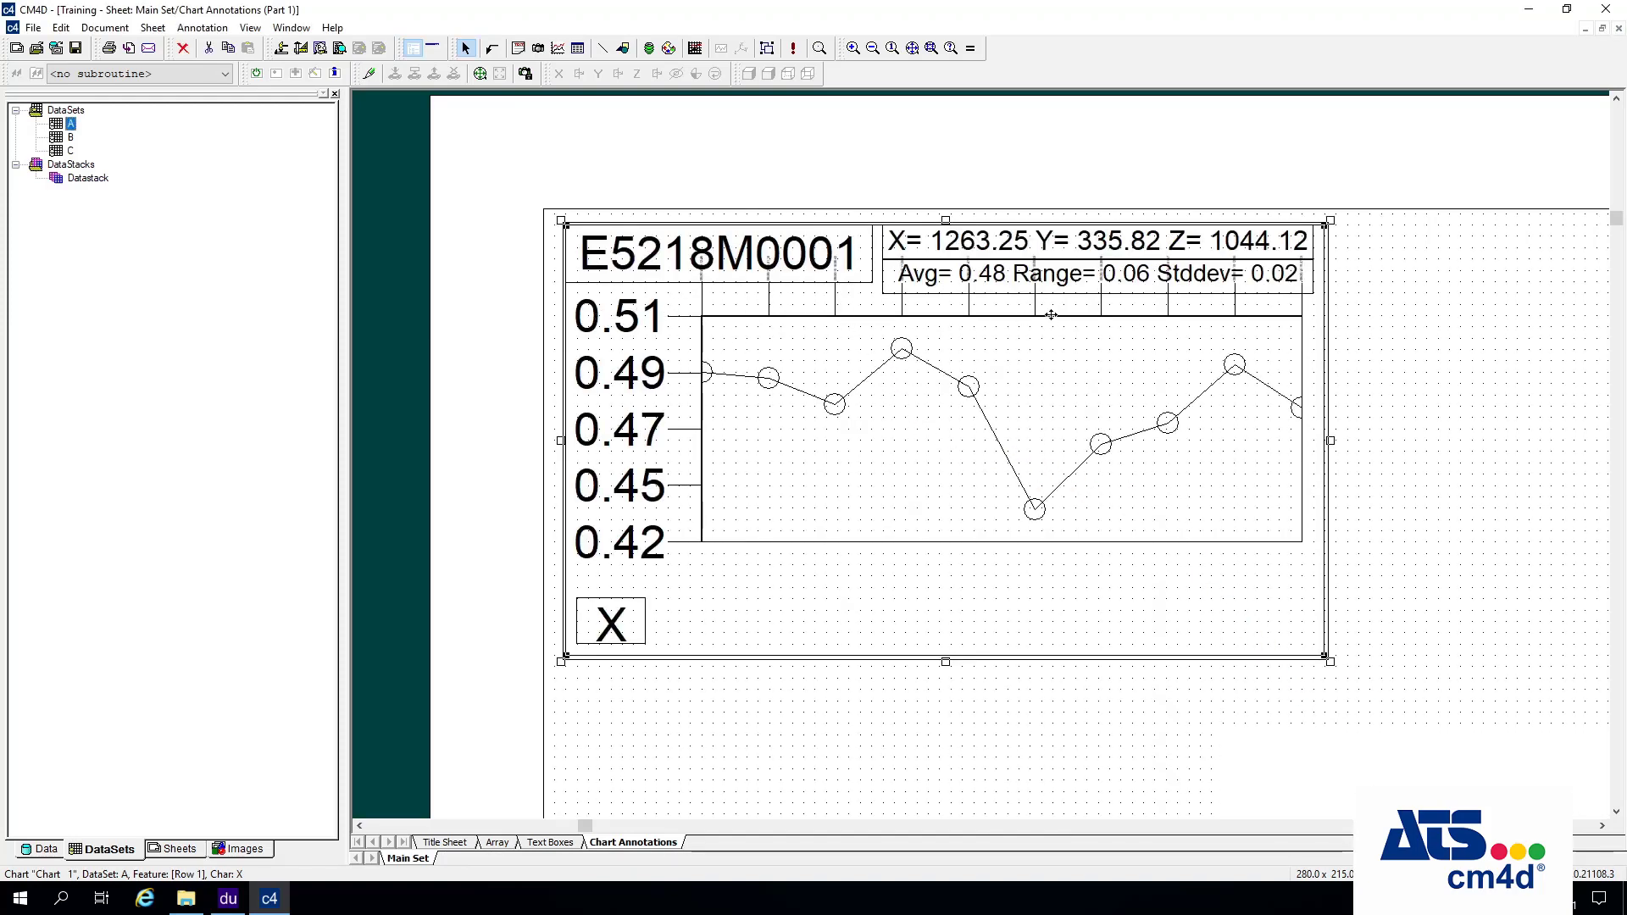
Reopen the chart's Main PlotSpace settings and set the horizontal axis location to Bottom.
right_click(809, 400)
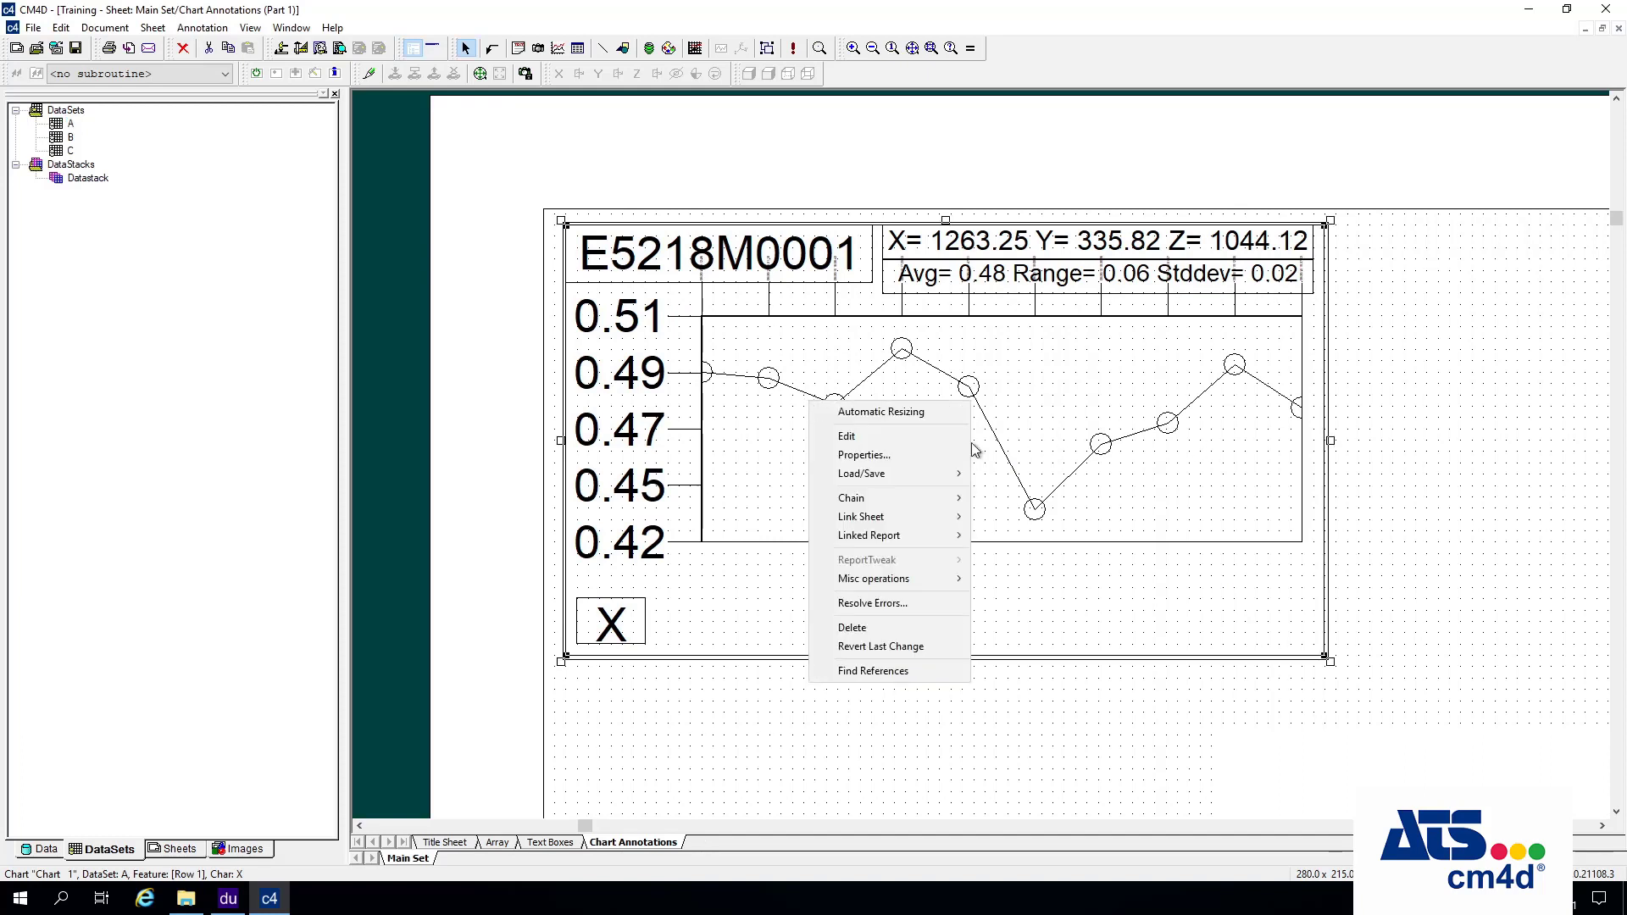
click(865, 455)
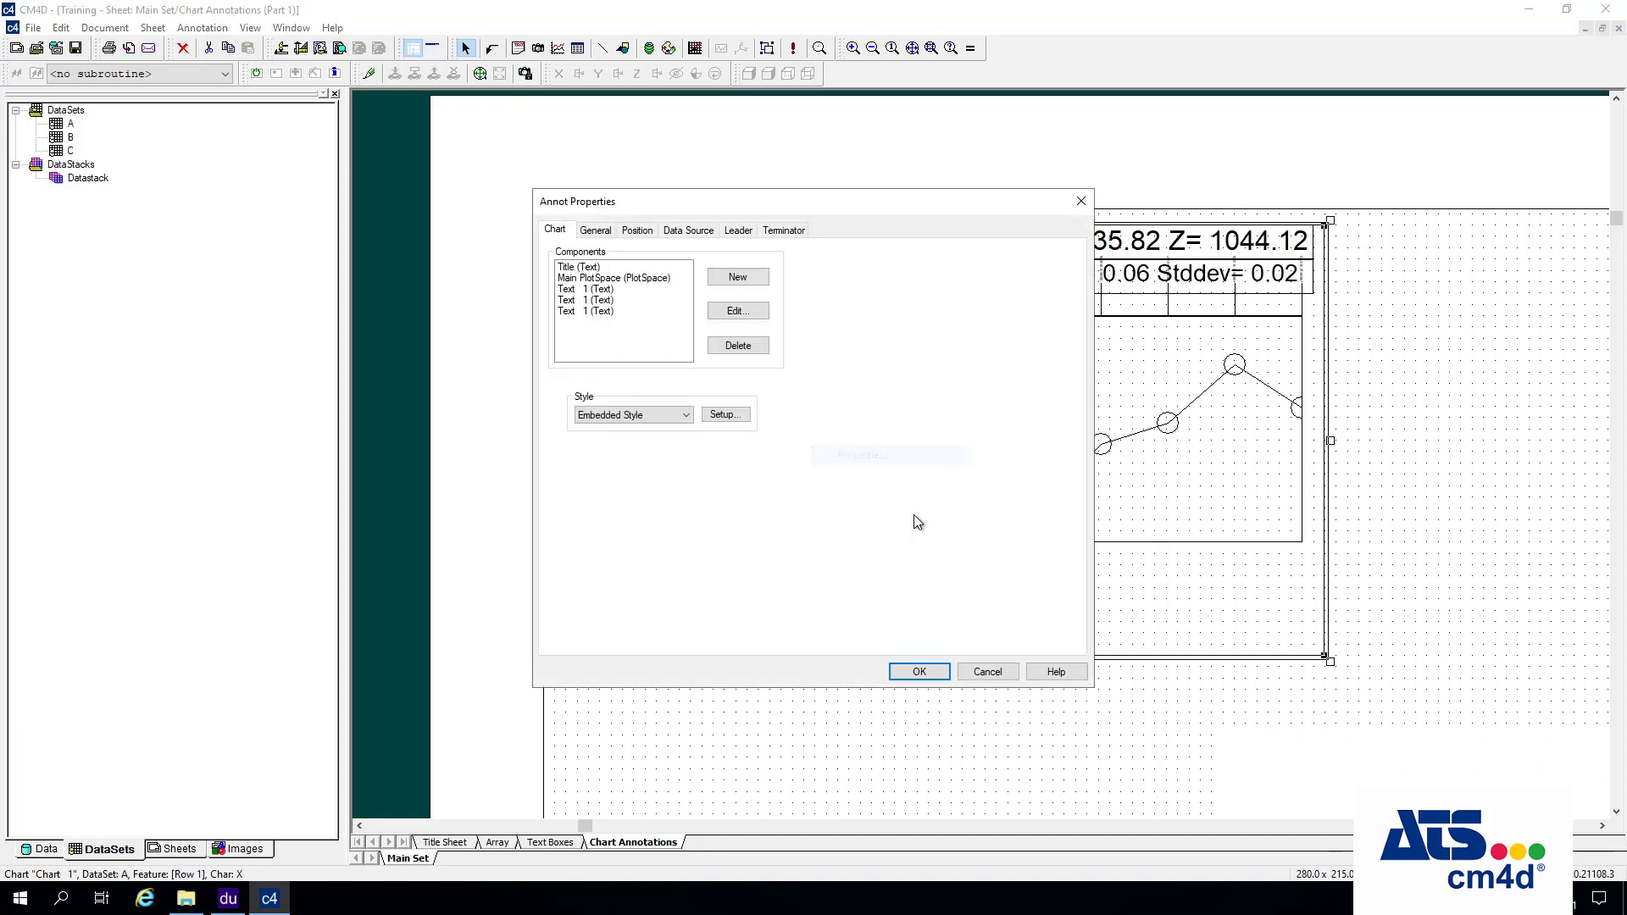
click(648, 268)
drag(704, 207, 1256, 145)
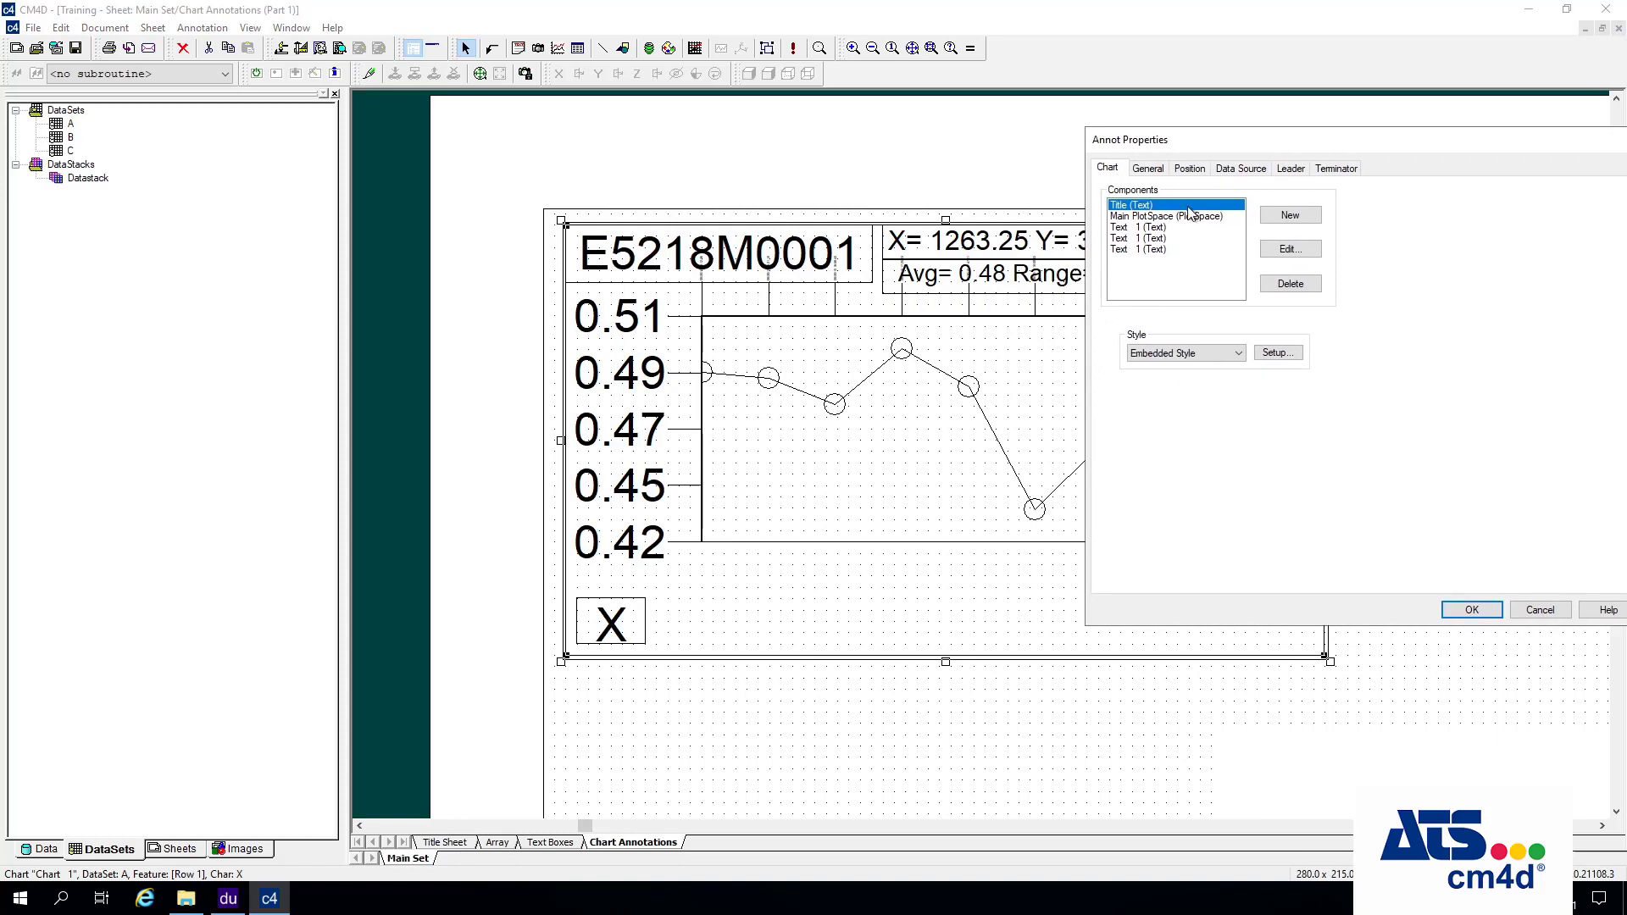
click(1191, 216)
click(1293, 252)
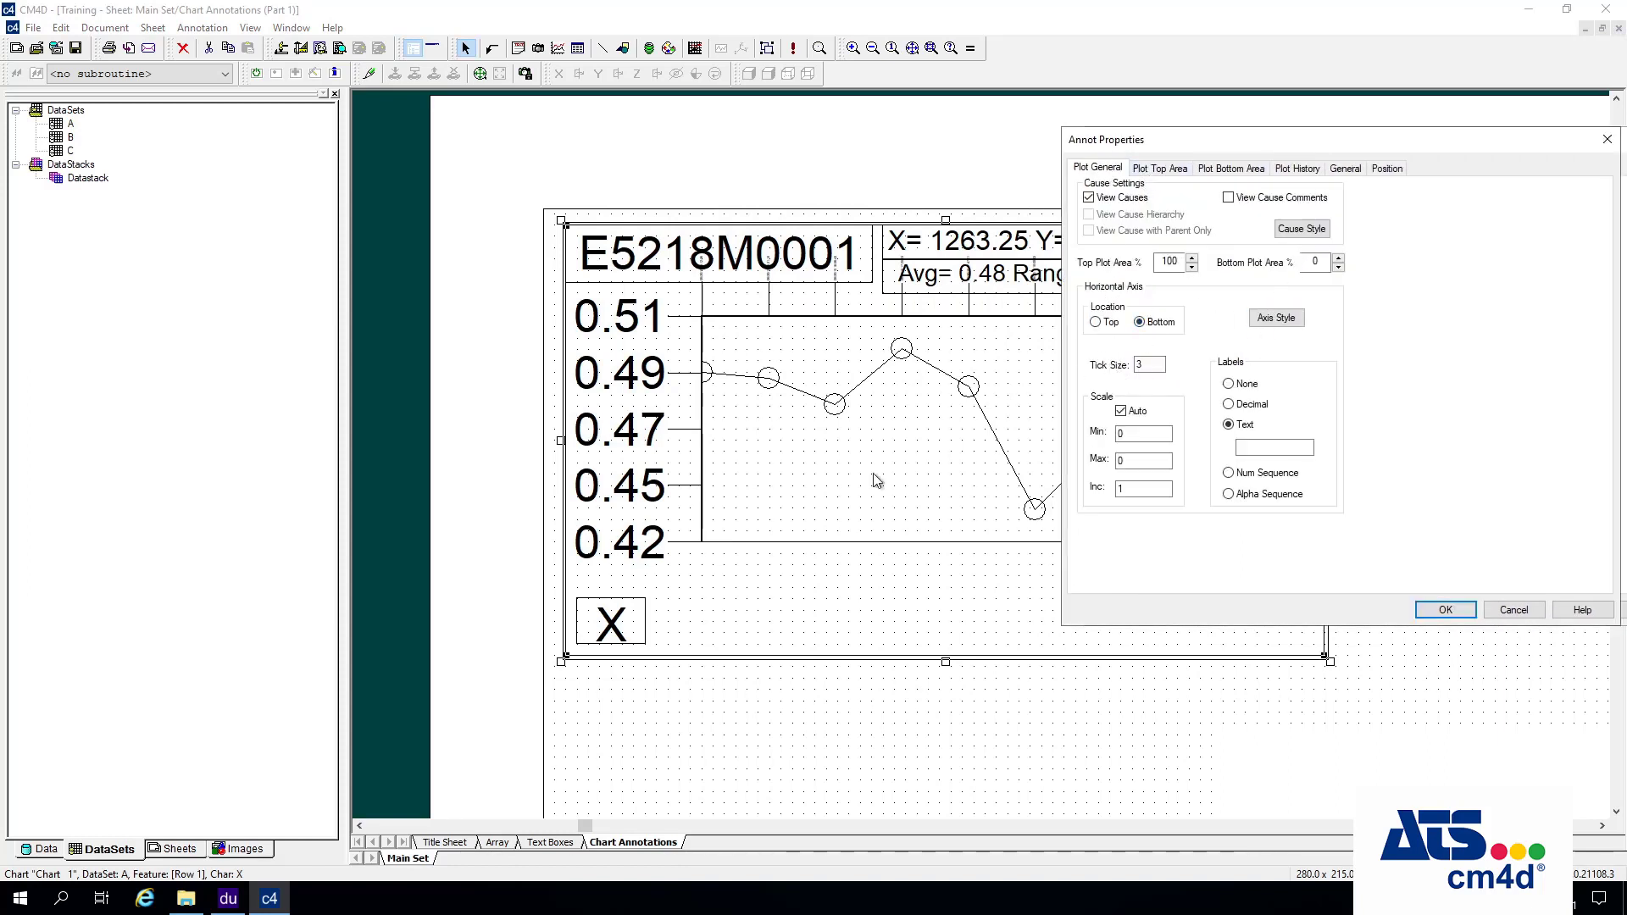
Examine the base, pen, font and format options of the horizontal axis style.
click(1277, 318)
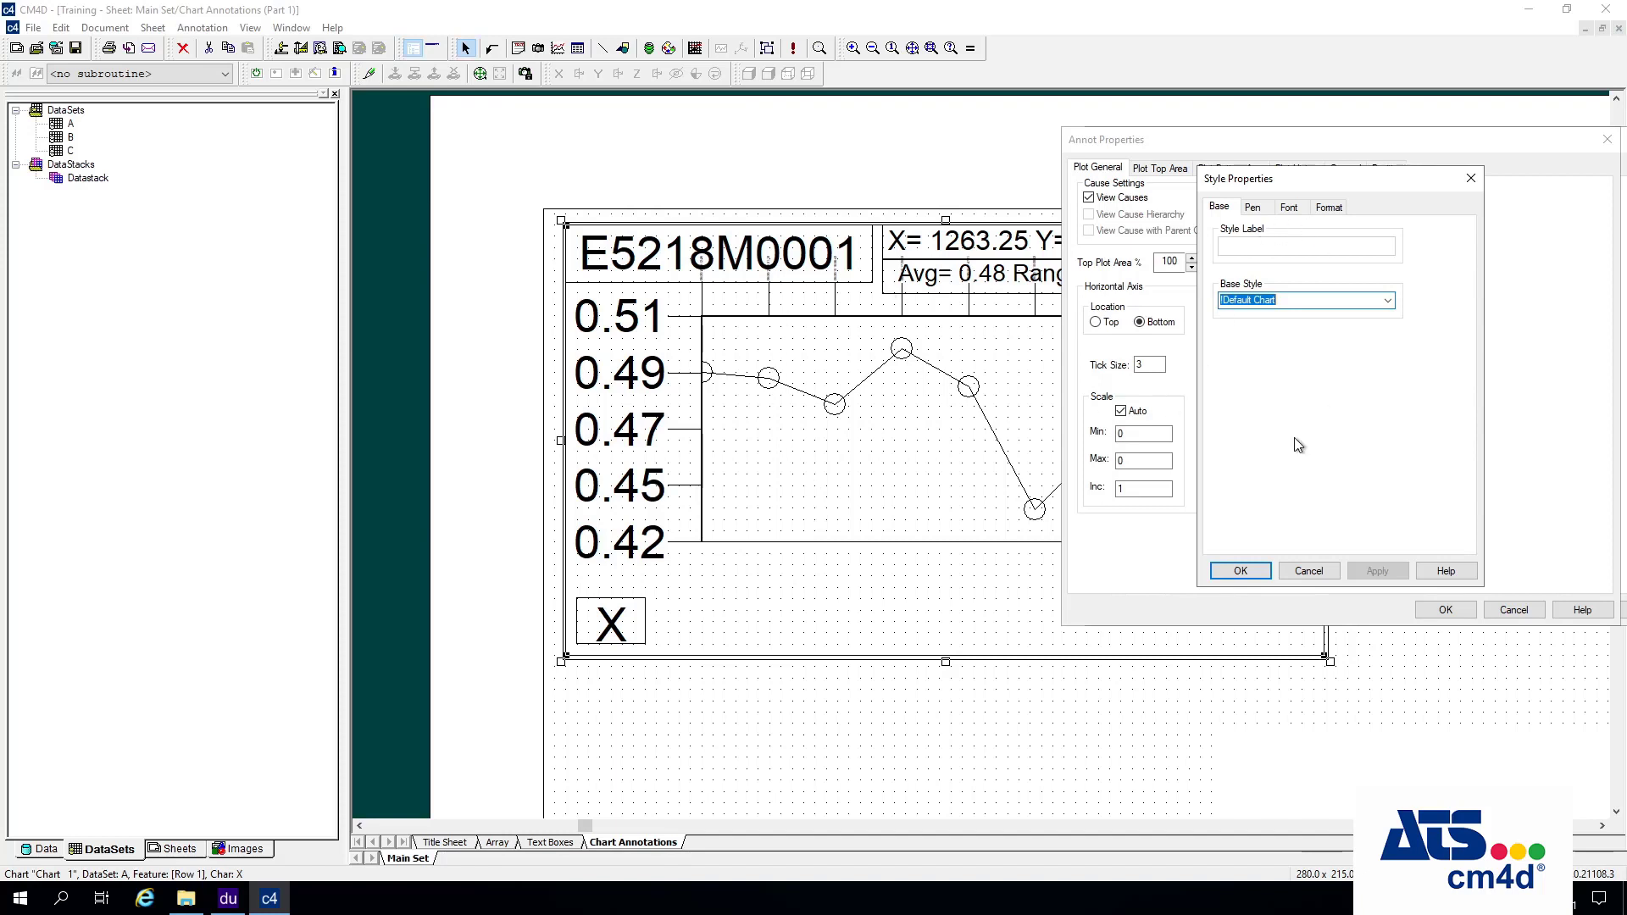
click(1259, 211)
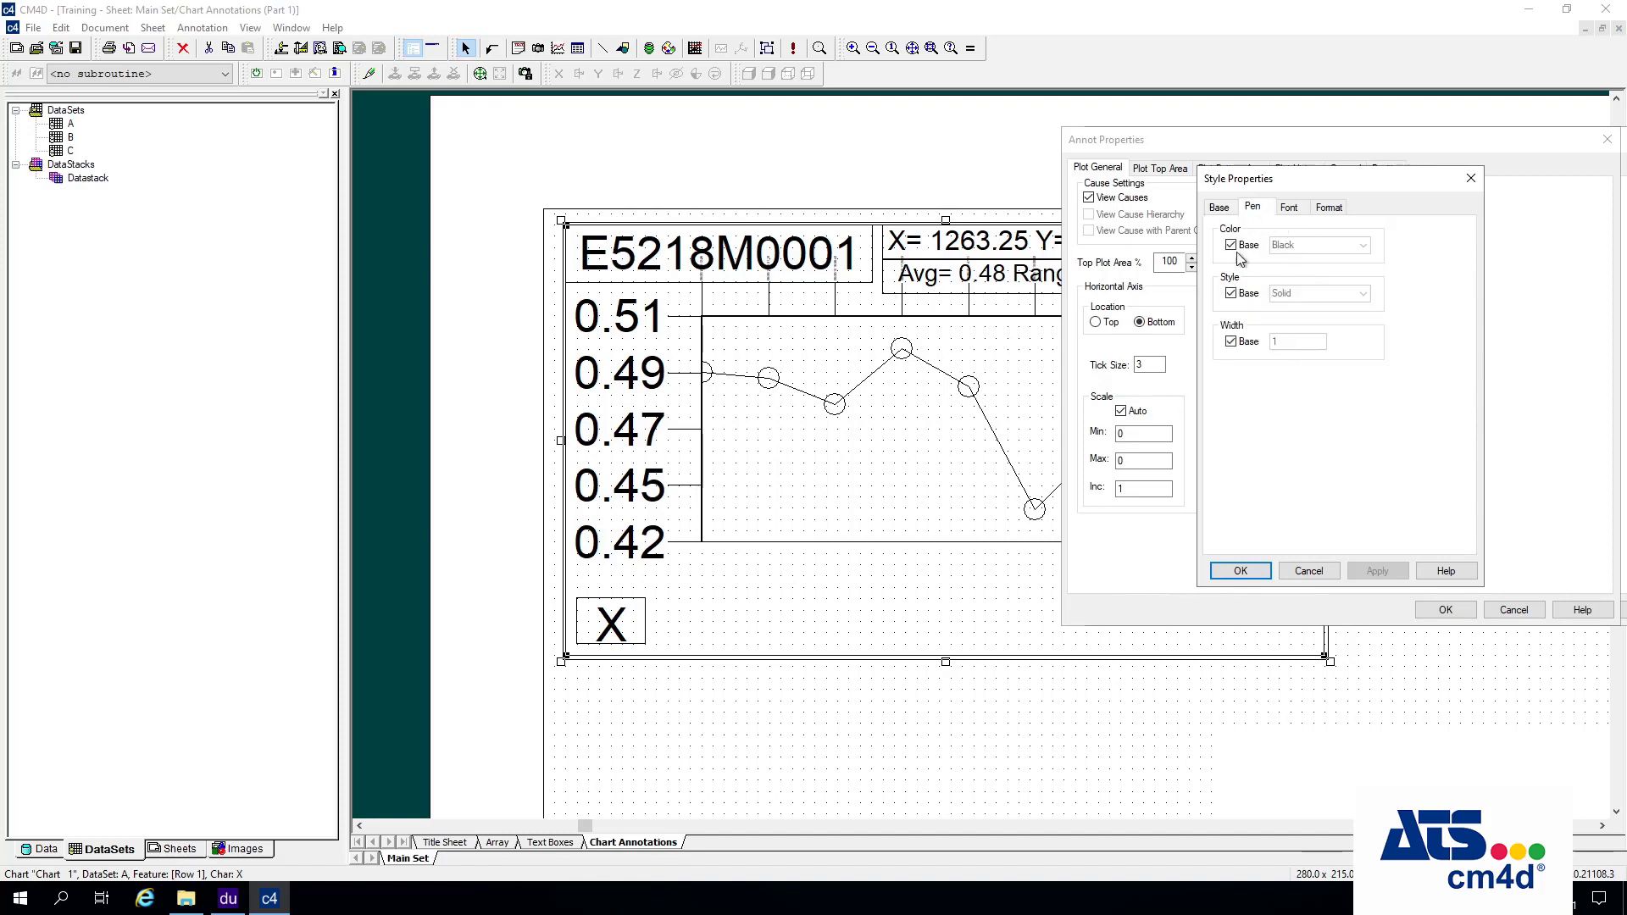
click(1289, 211)
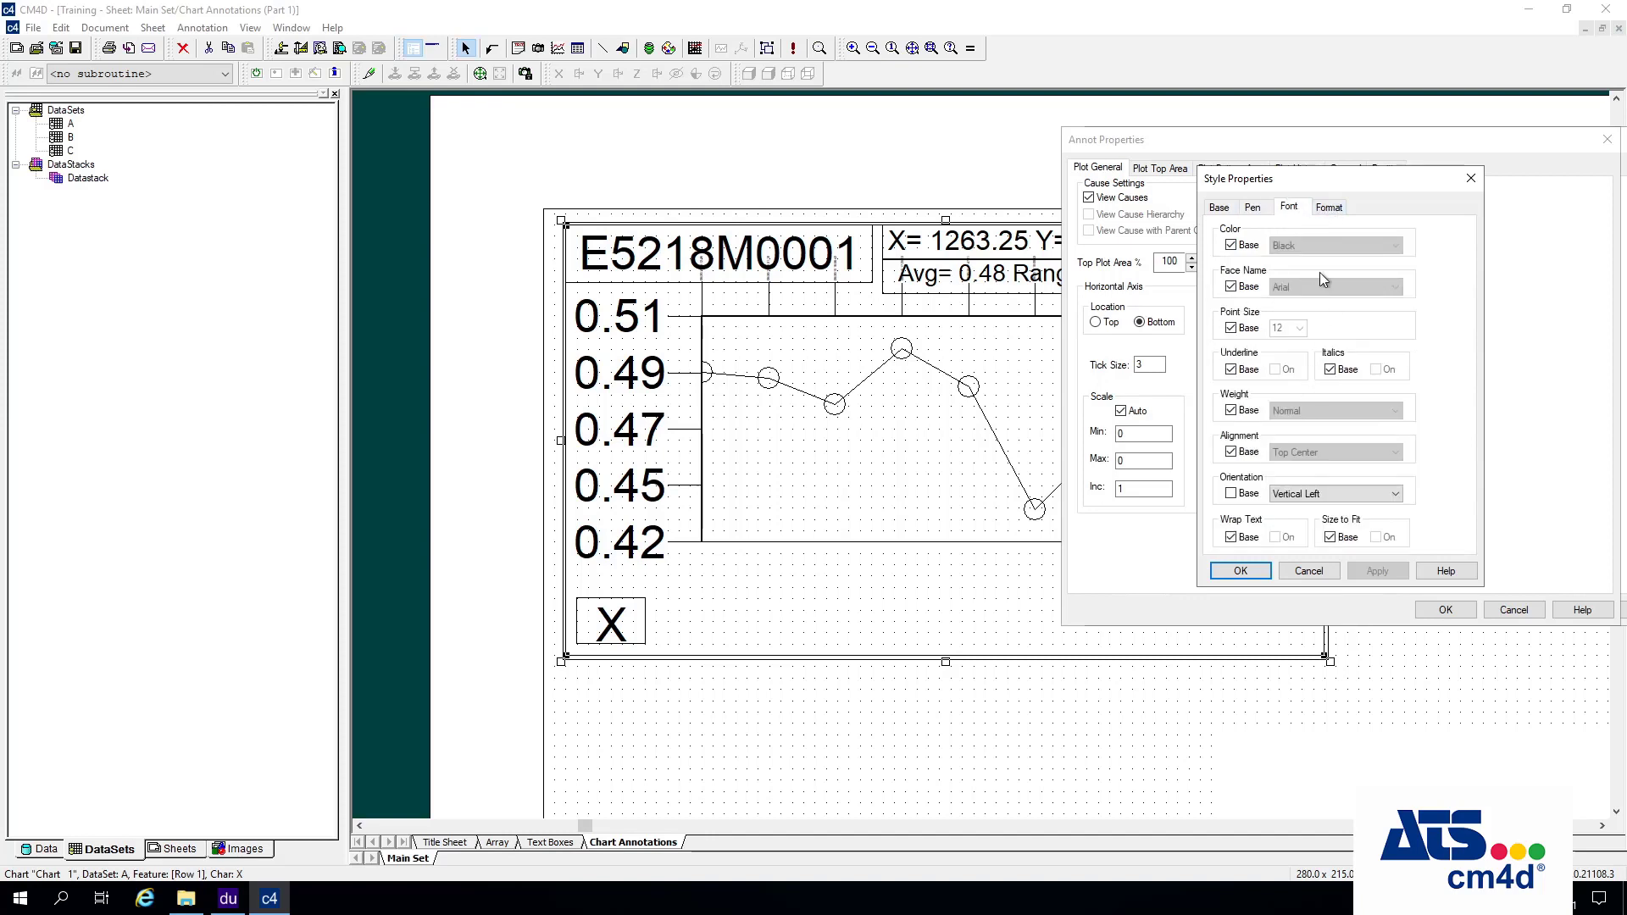
click(1336, 209)
click(1297, 209)
click(1255, 208)
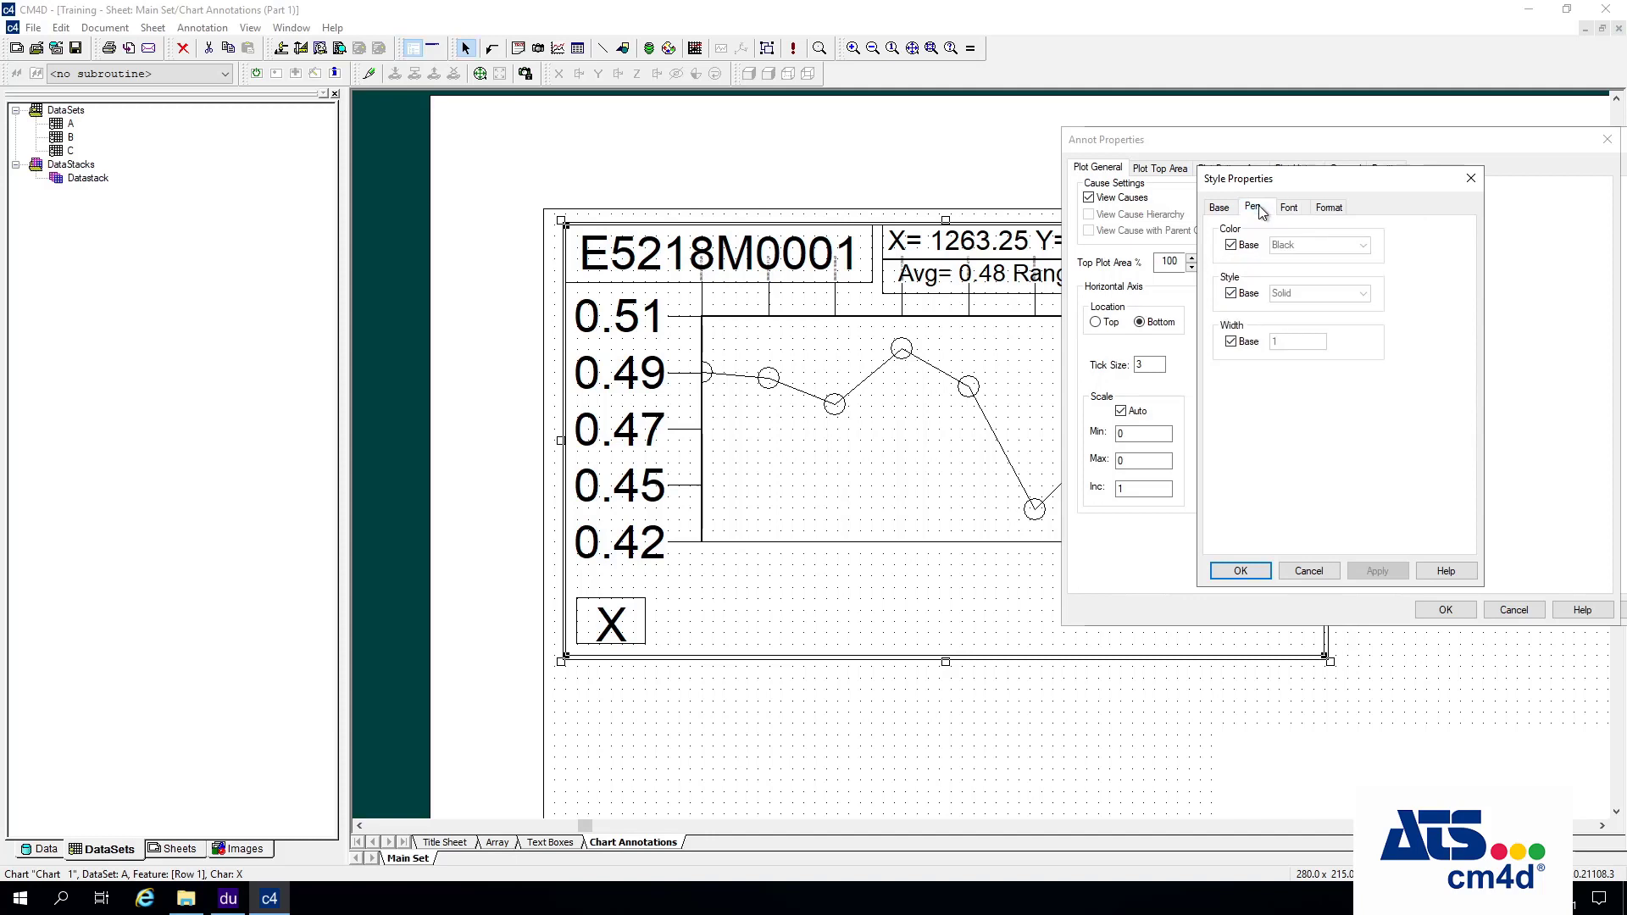
click(1219, 207)
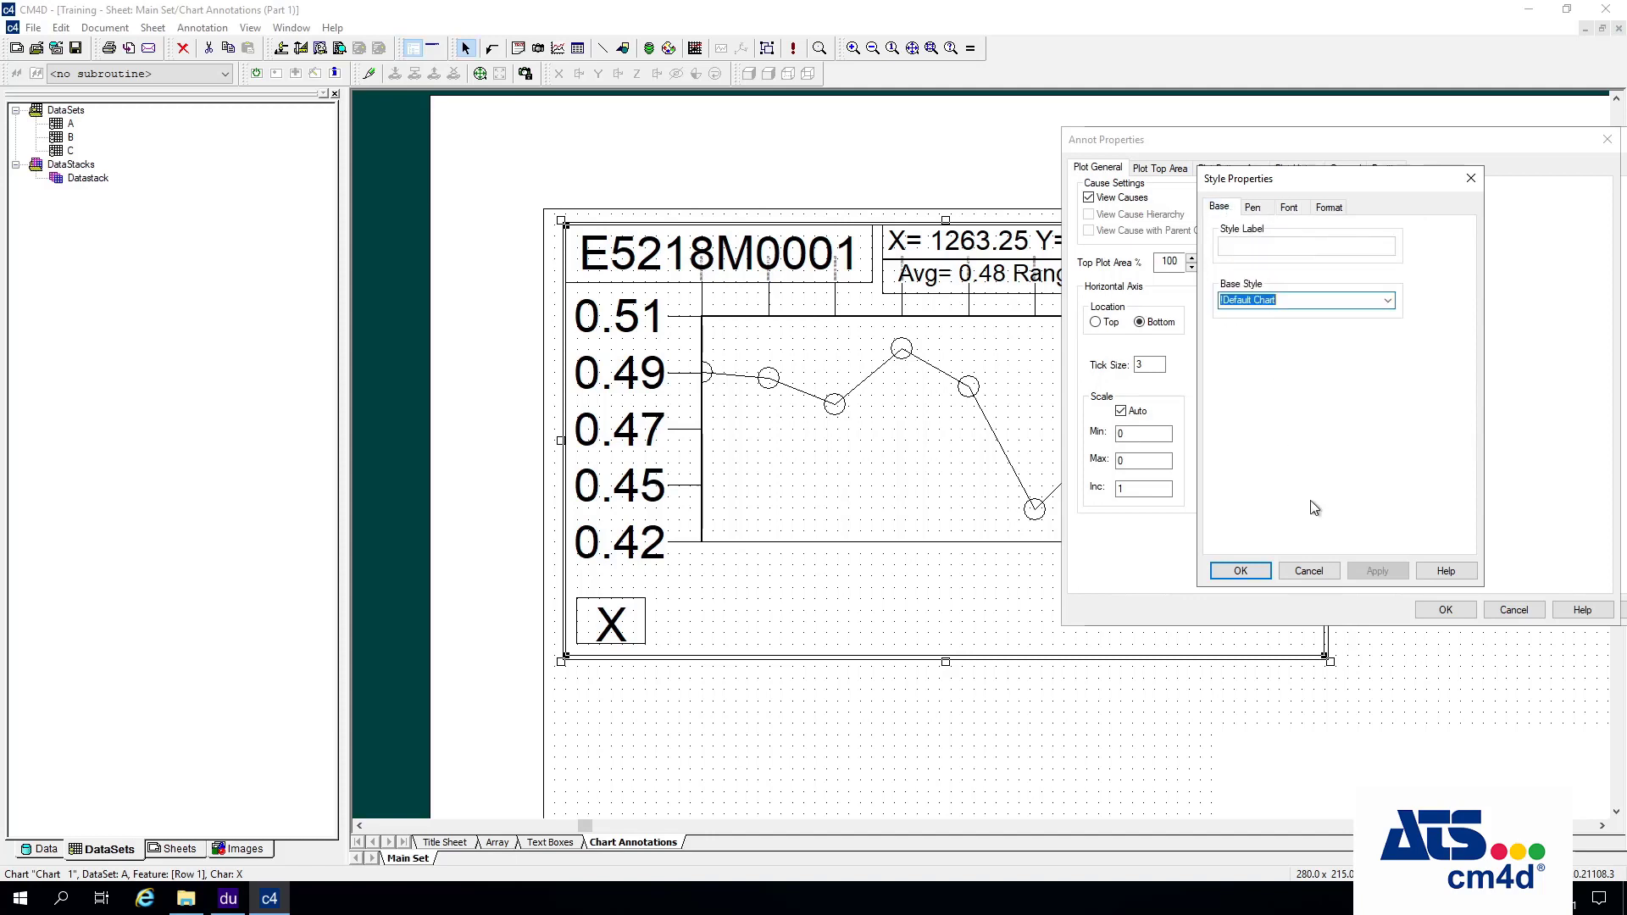
click(1241, 572)
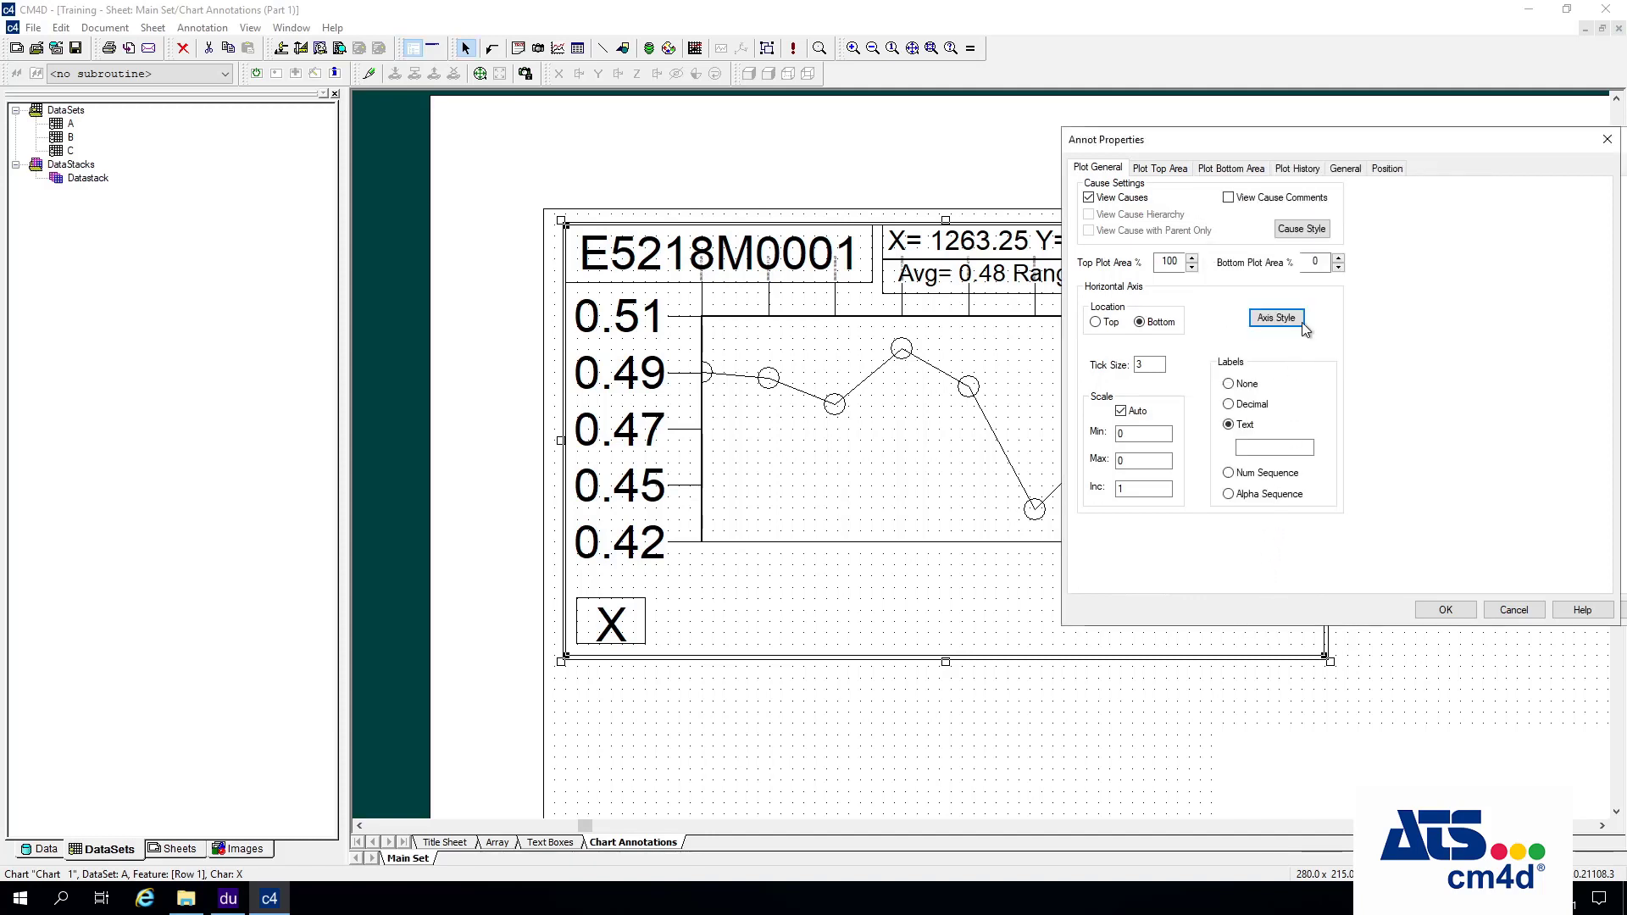
Set the horizontal axis tick size to 0 and apply the settings to the chart.
click(1140, 364)
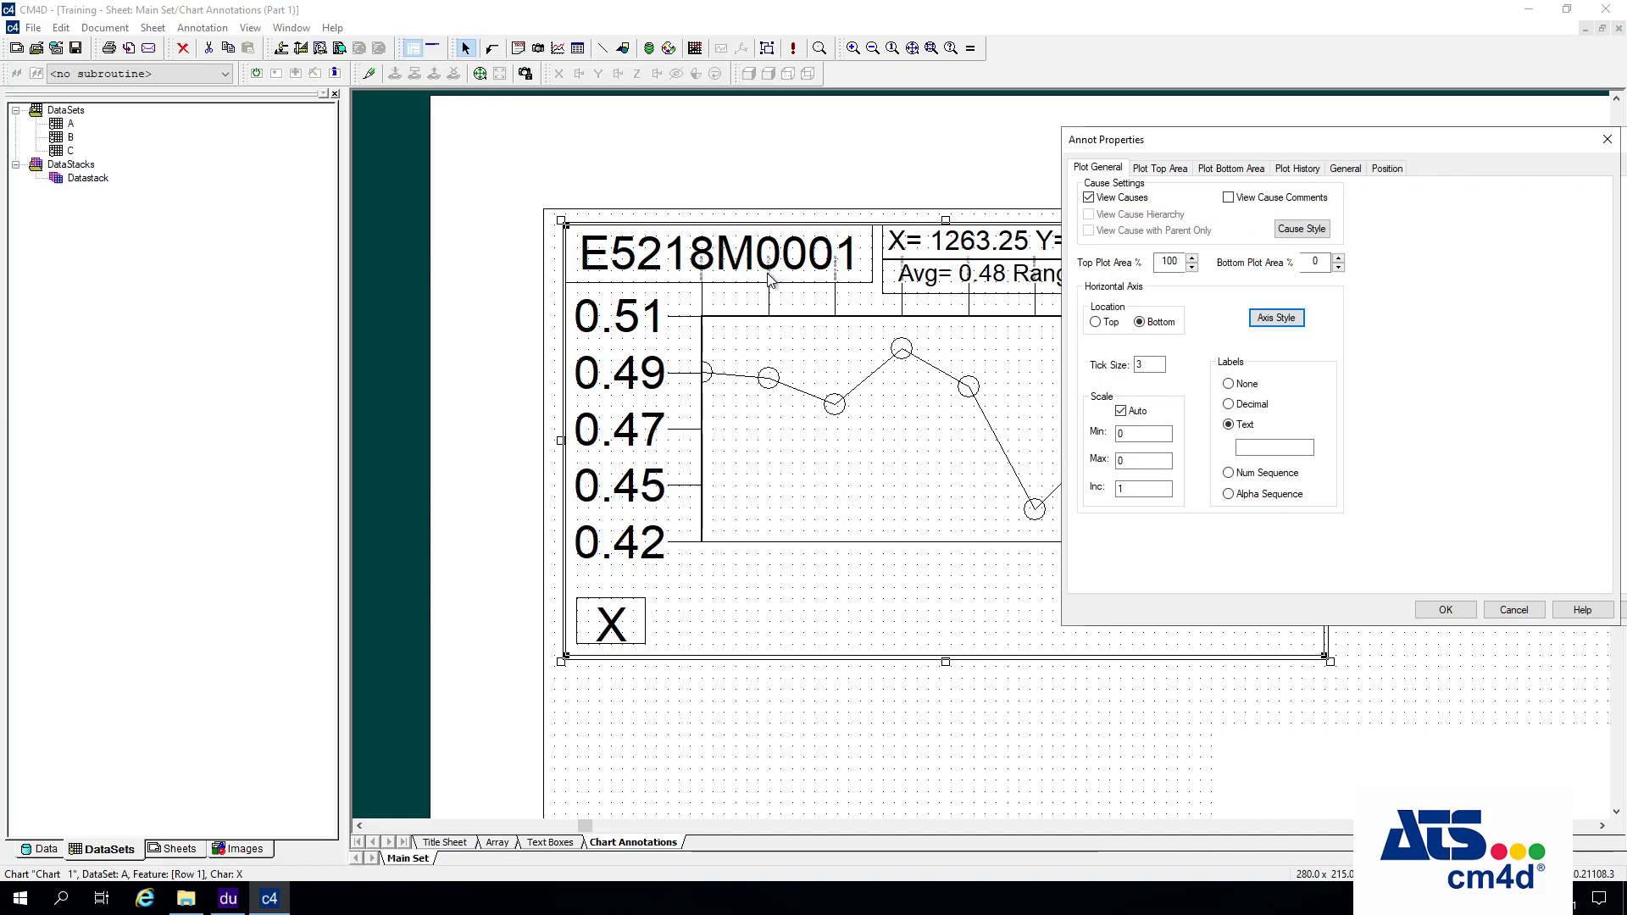
click(1156, 364)
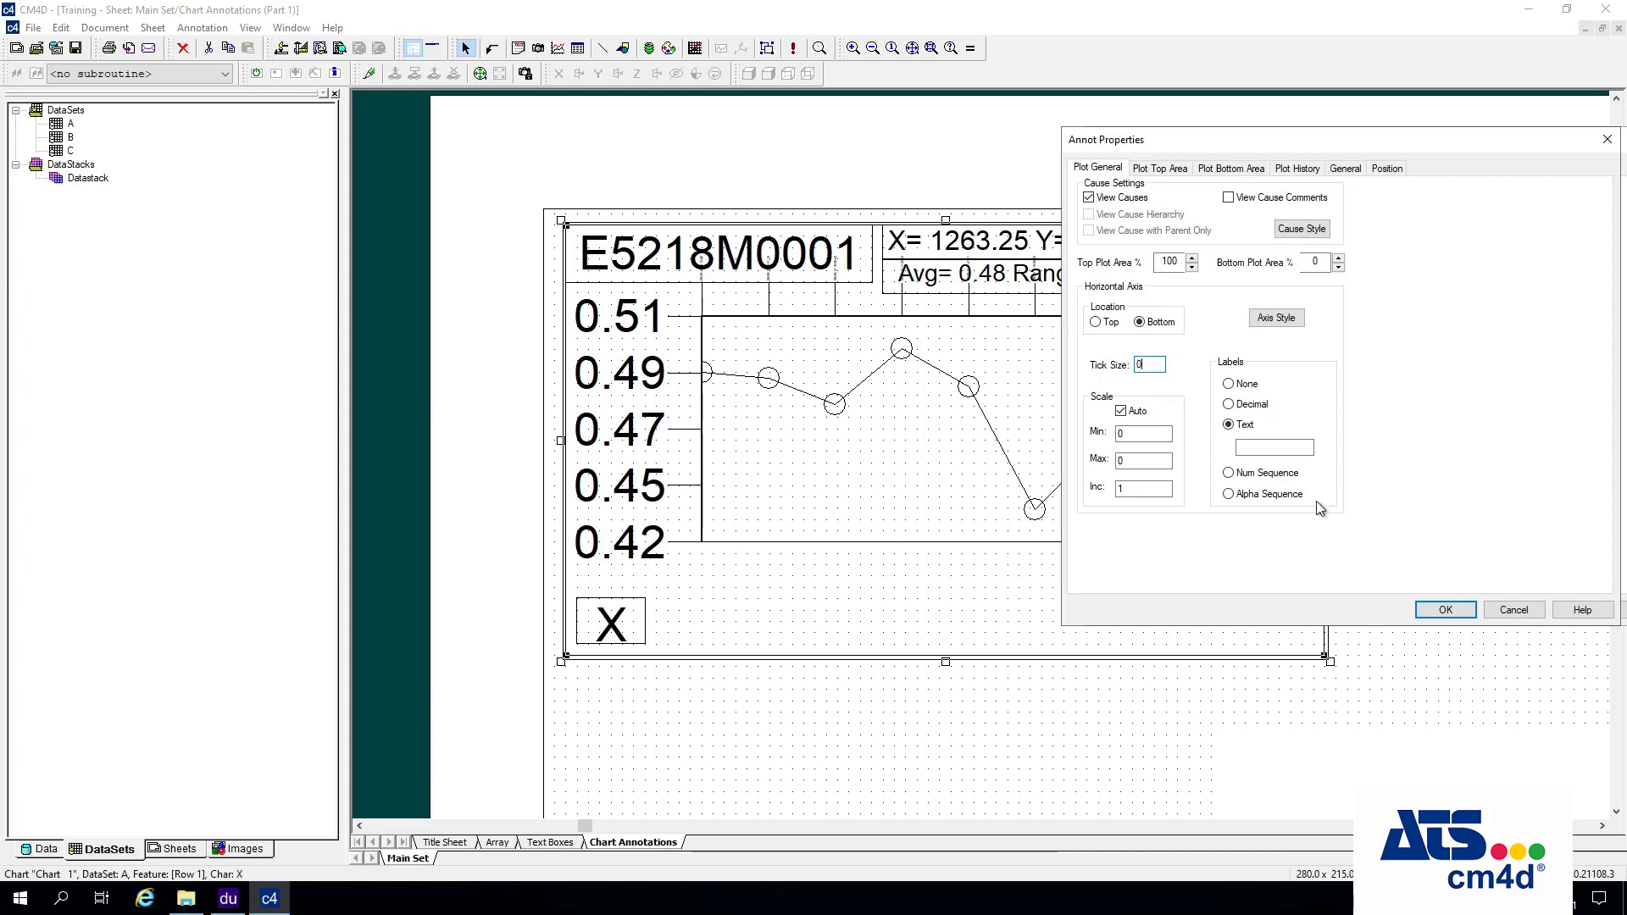
click(1458, 611)
click(1470, 611)
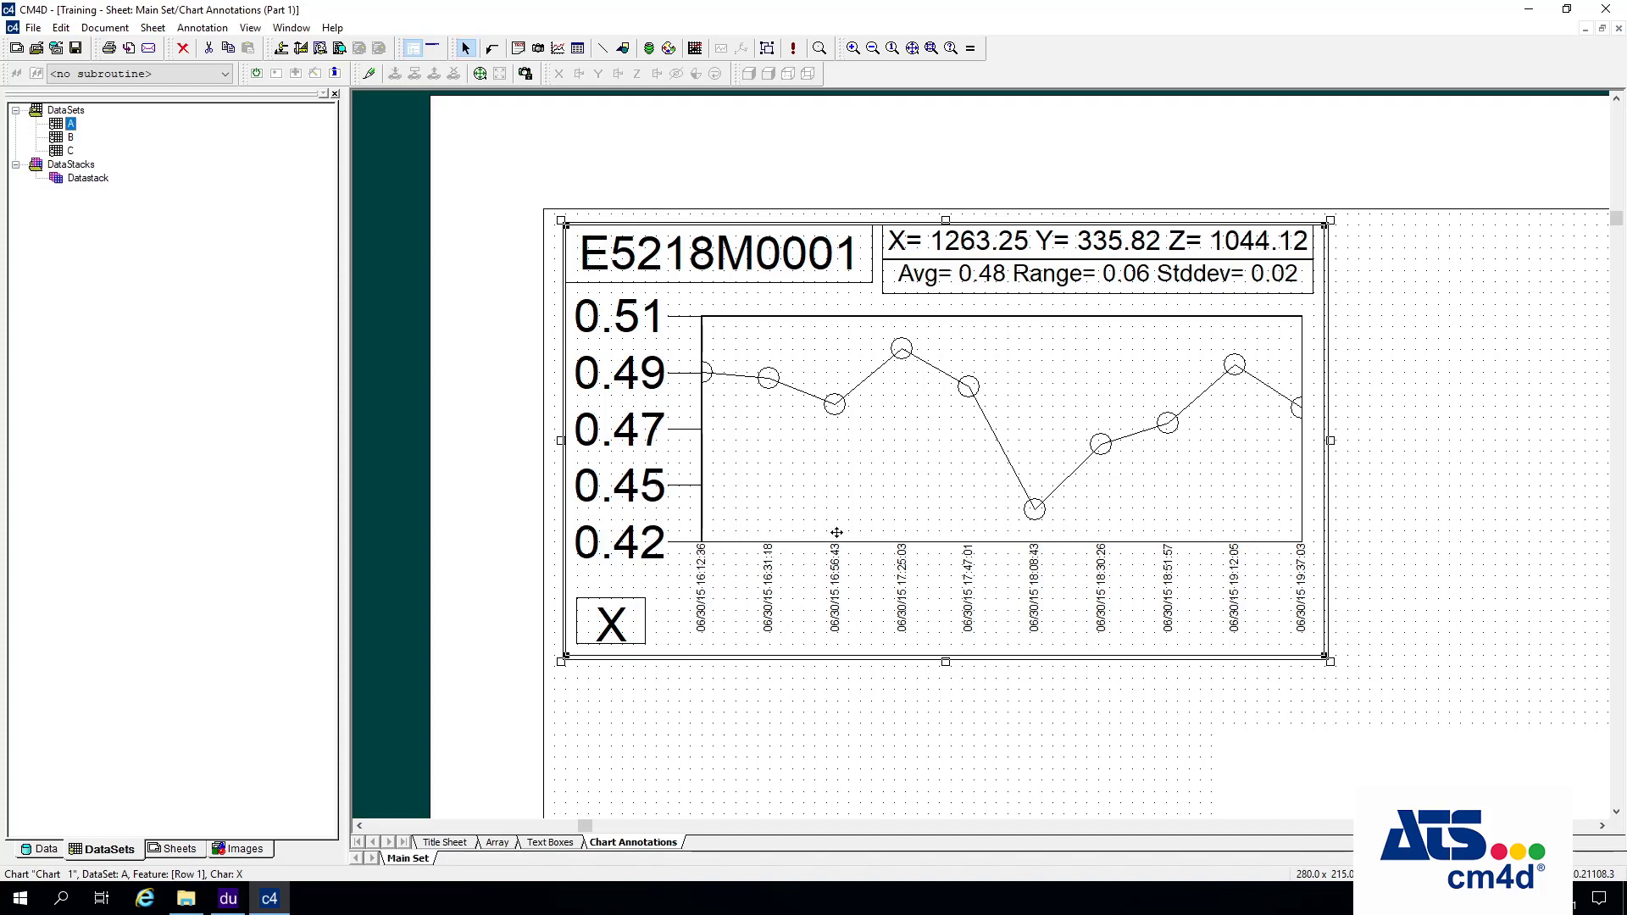
Turn off automatic scaling for the Main PlotSpace's horizontal axis, set its maximum to 30 and apply it to the chart.
right_click(749, 449)
click(842, 506)
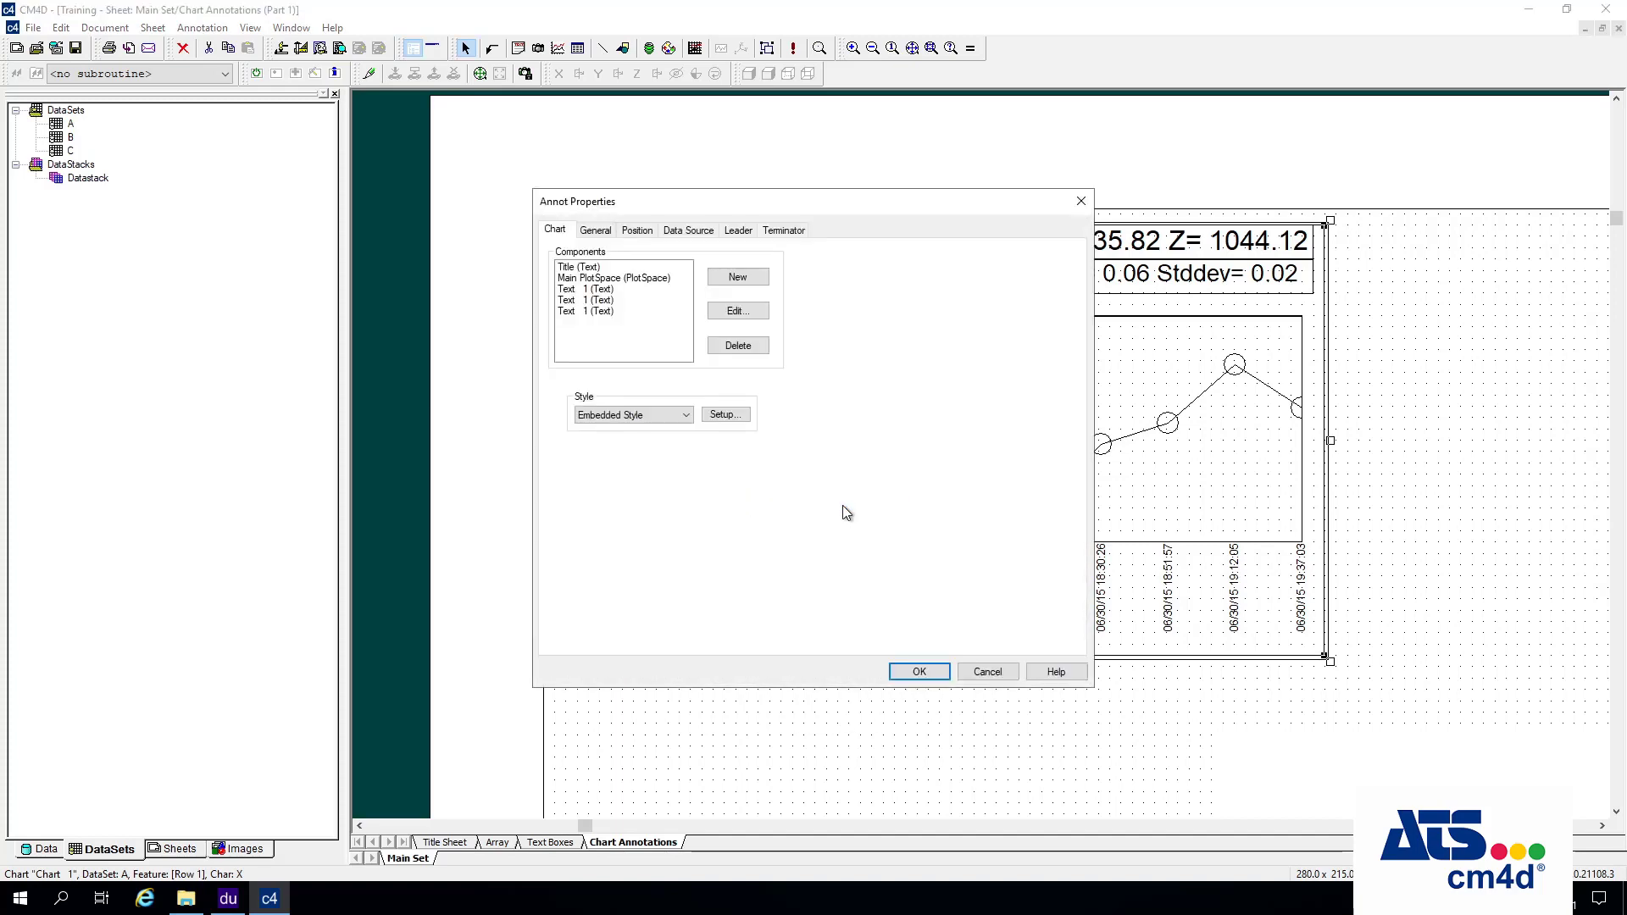
click(644, 278)
drag(725, 207, 763, 206)
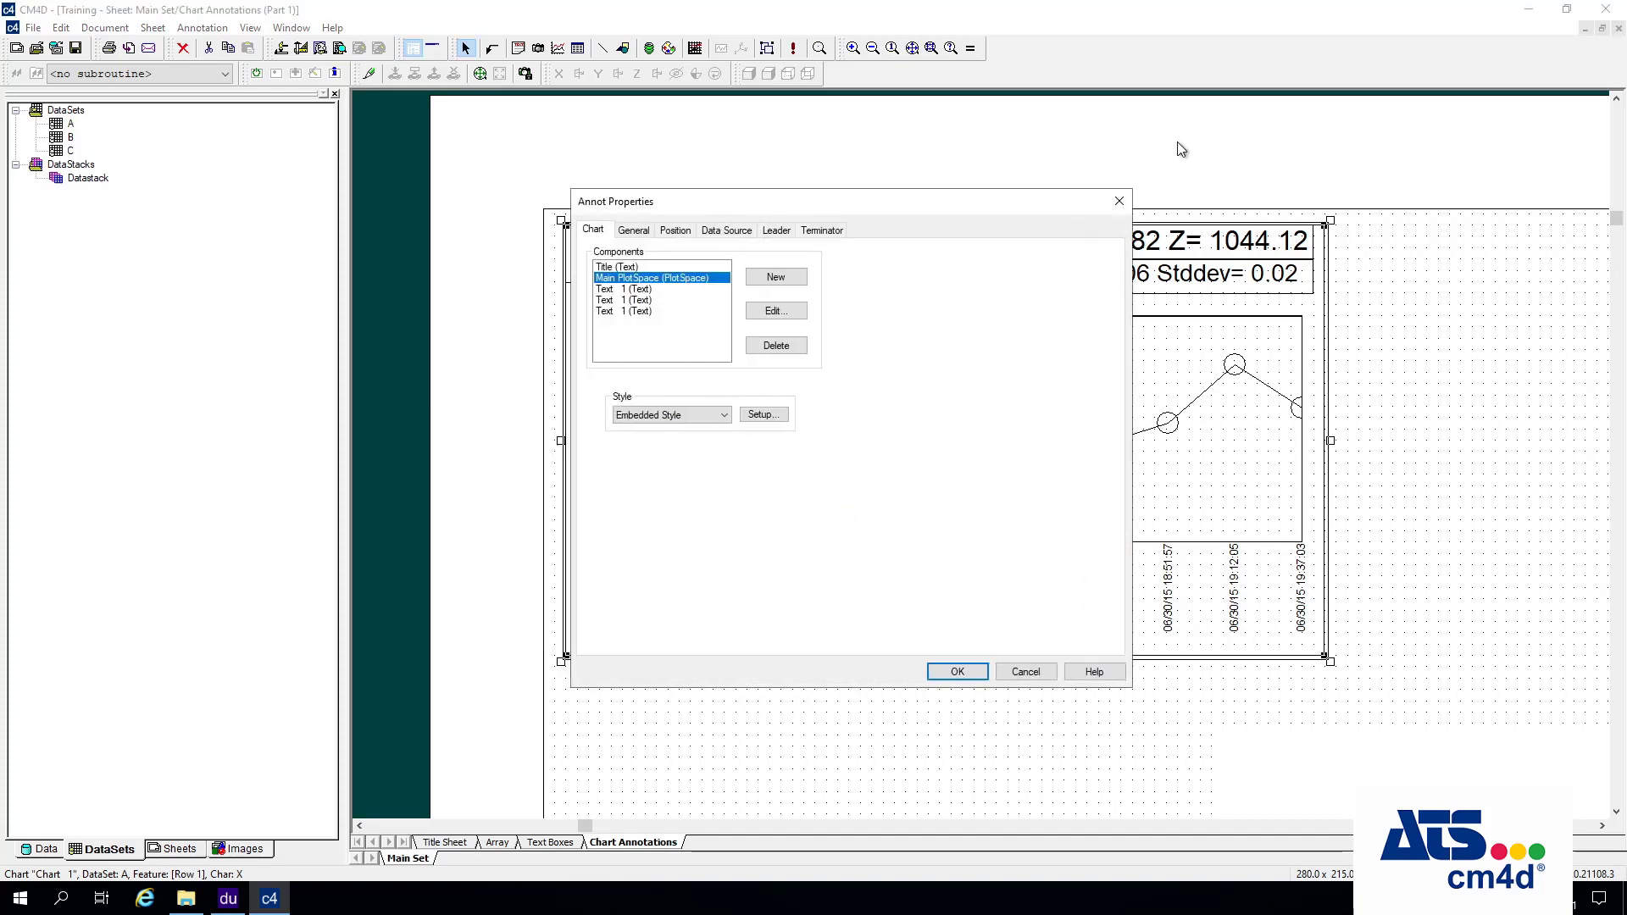
drag(1180, 149, 1256, 161)
click(1274, 240)
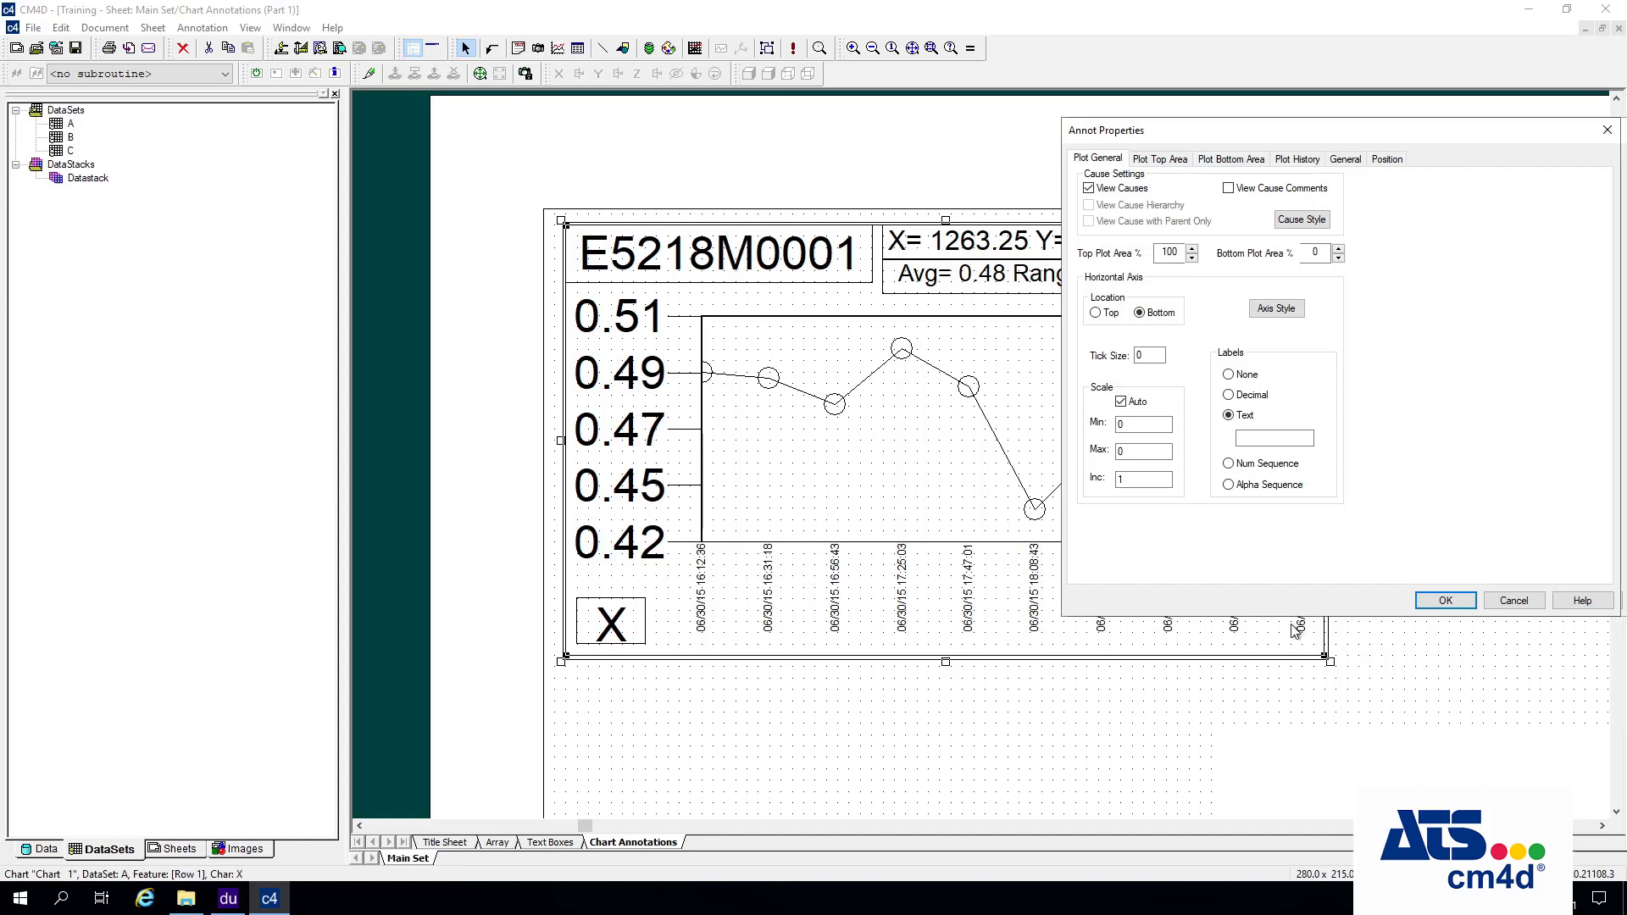
click(1121, 401)
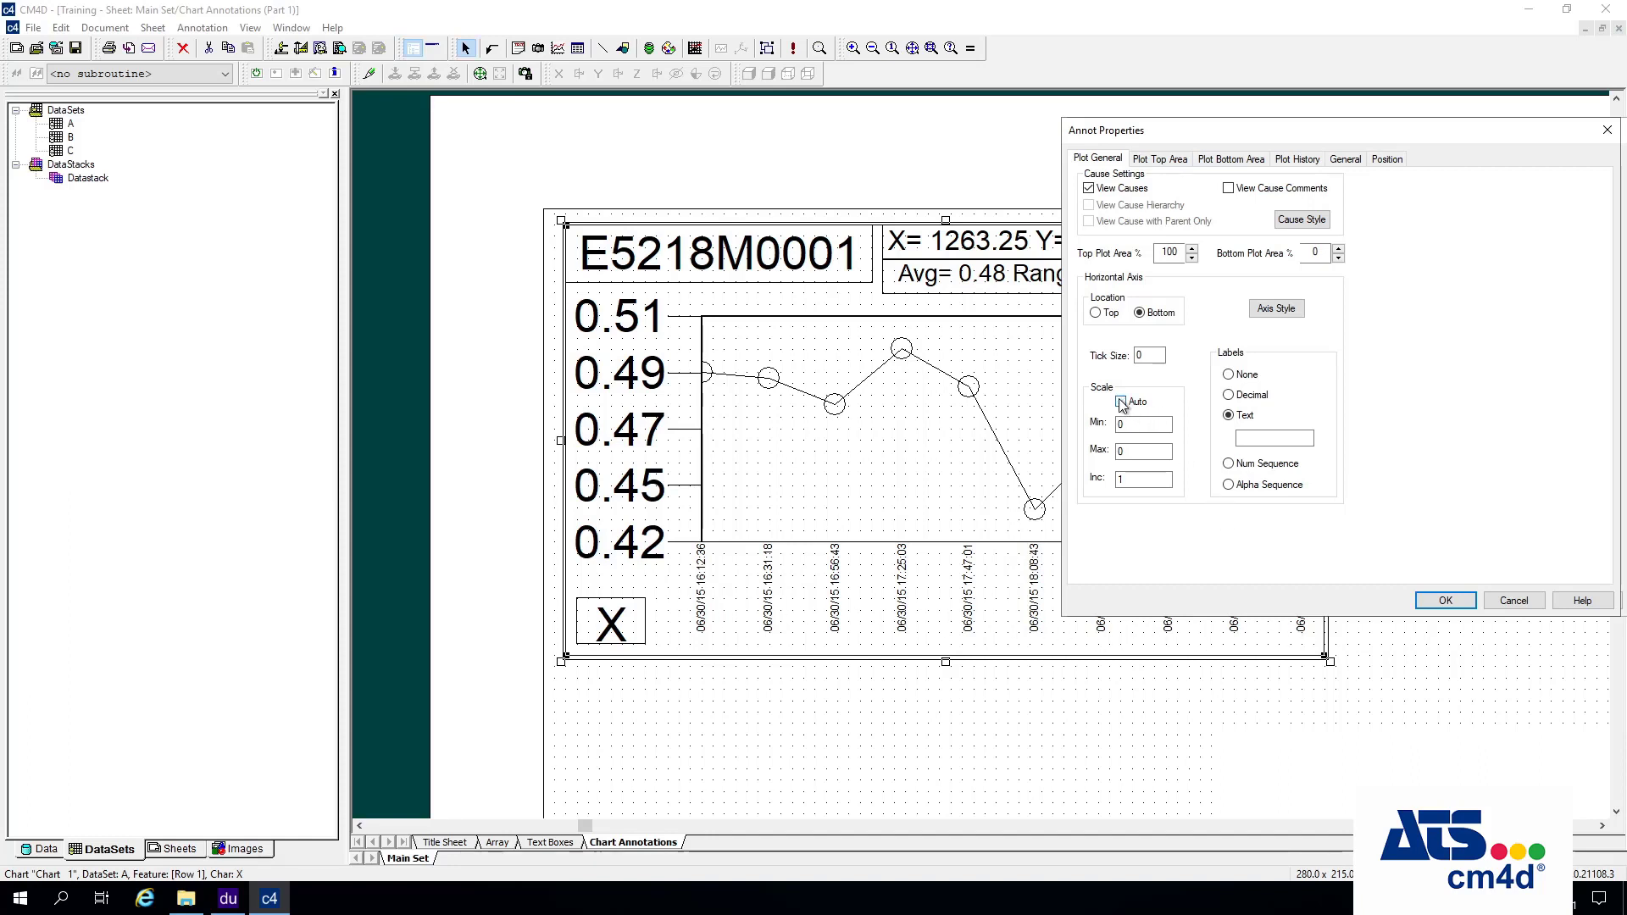
key(Tab)
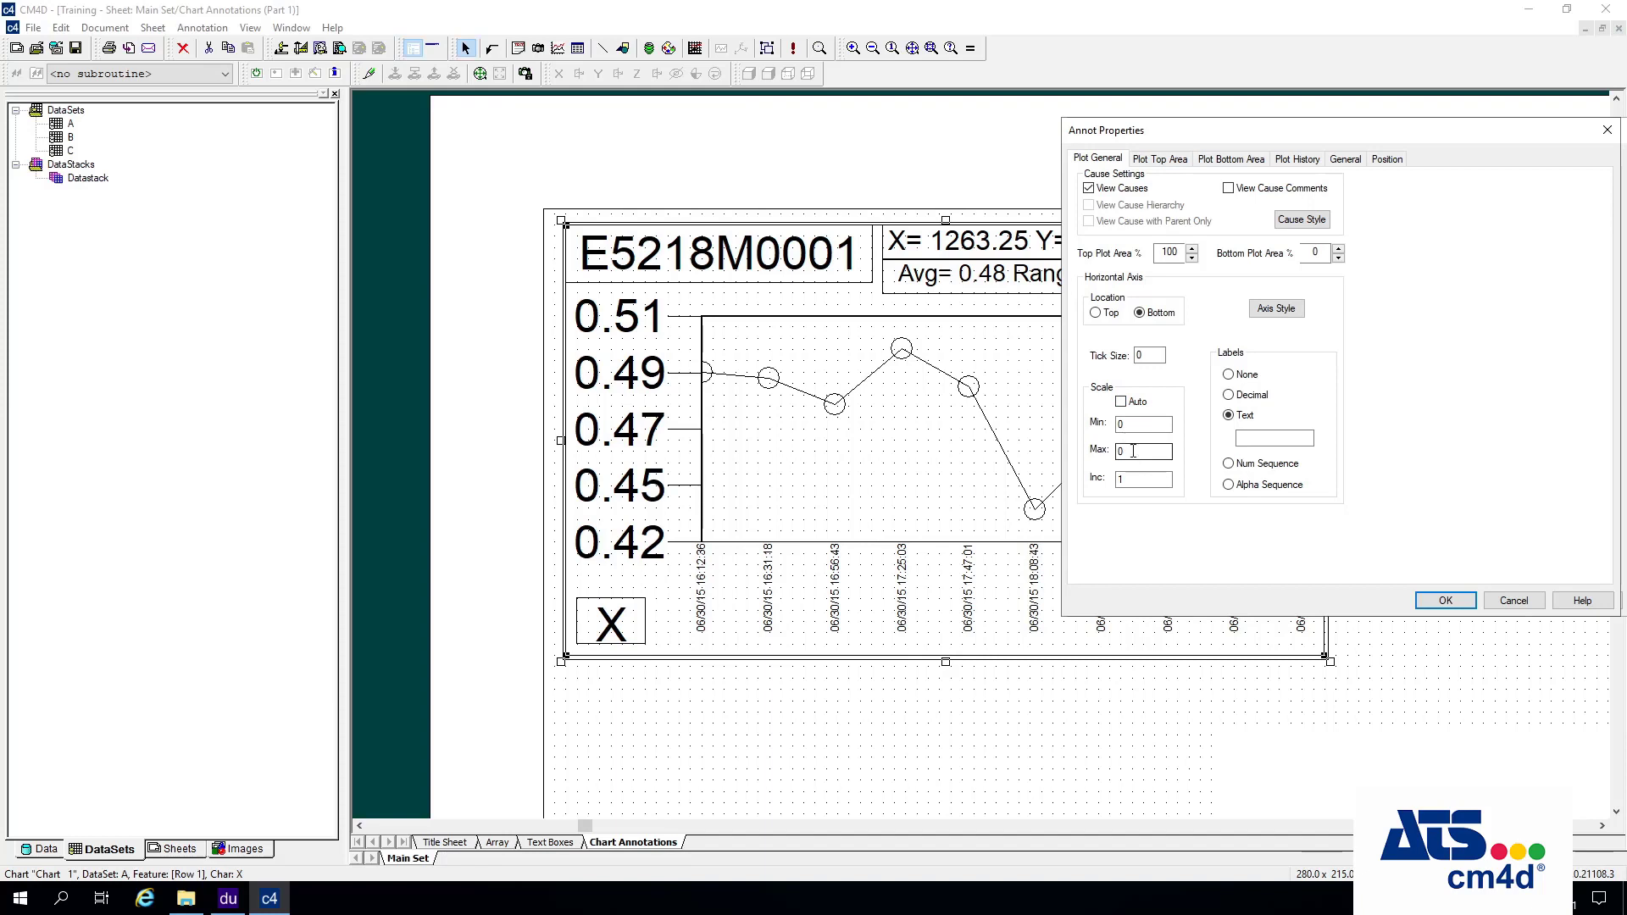
text(30)
click(1445, 600)
click(1444, 595)
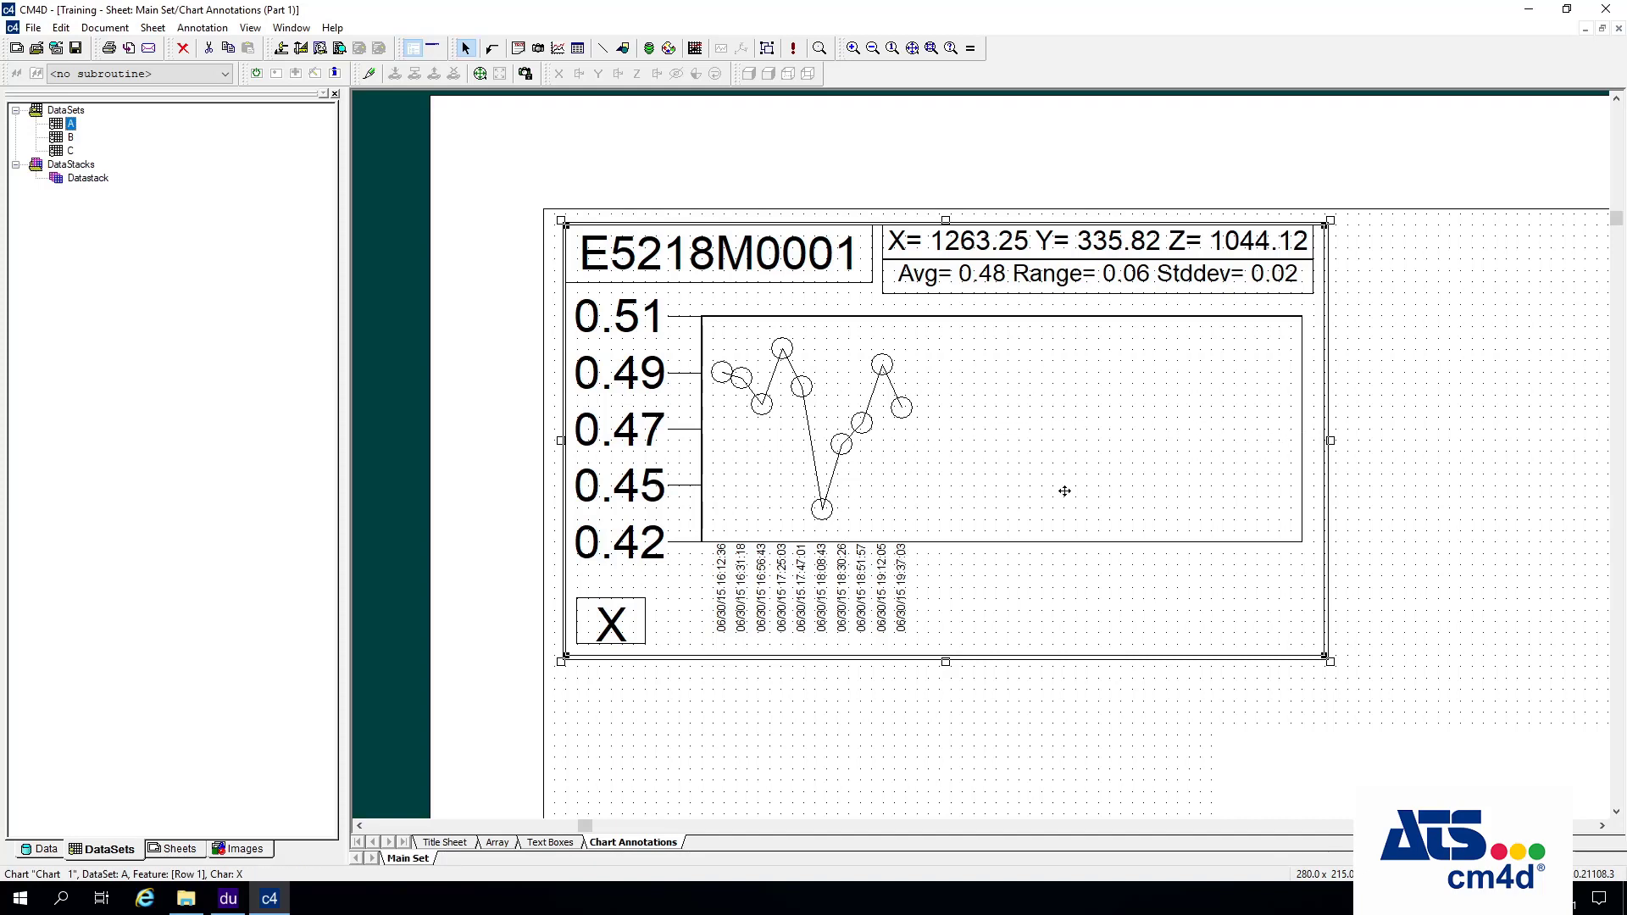
Reopen the Main PlotSpace settings and turn automatic scaling of the horizontal axis back on.
right_click(861, 422)
click(1133, 430)
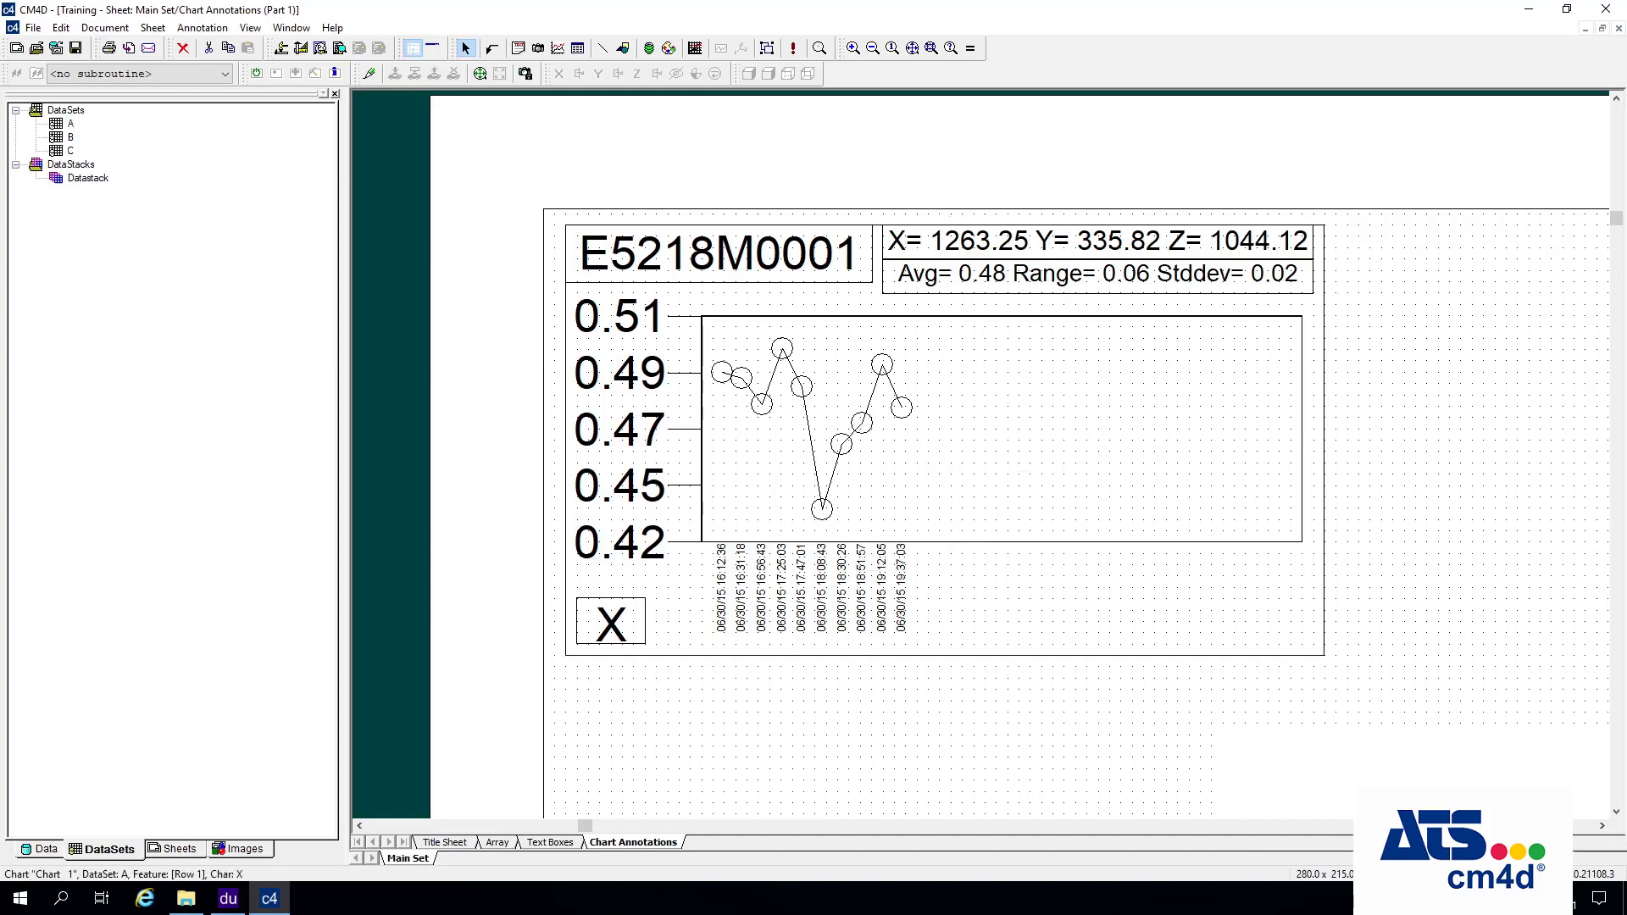
right_click(1133, 431)
click(1200, 483)
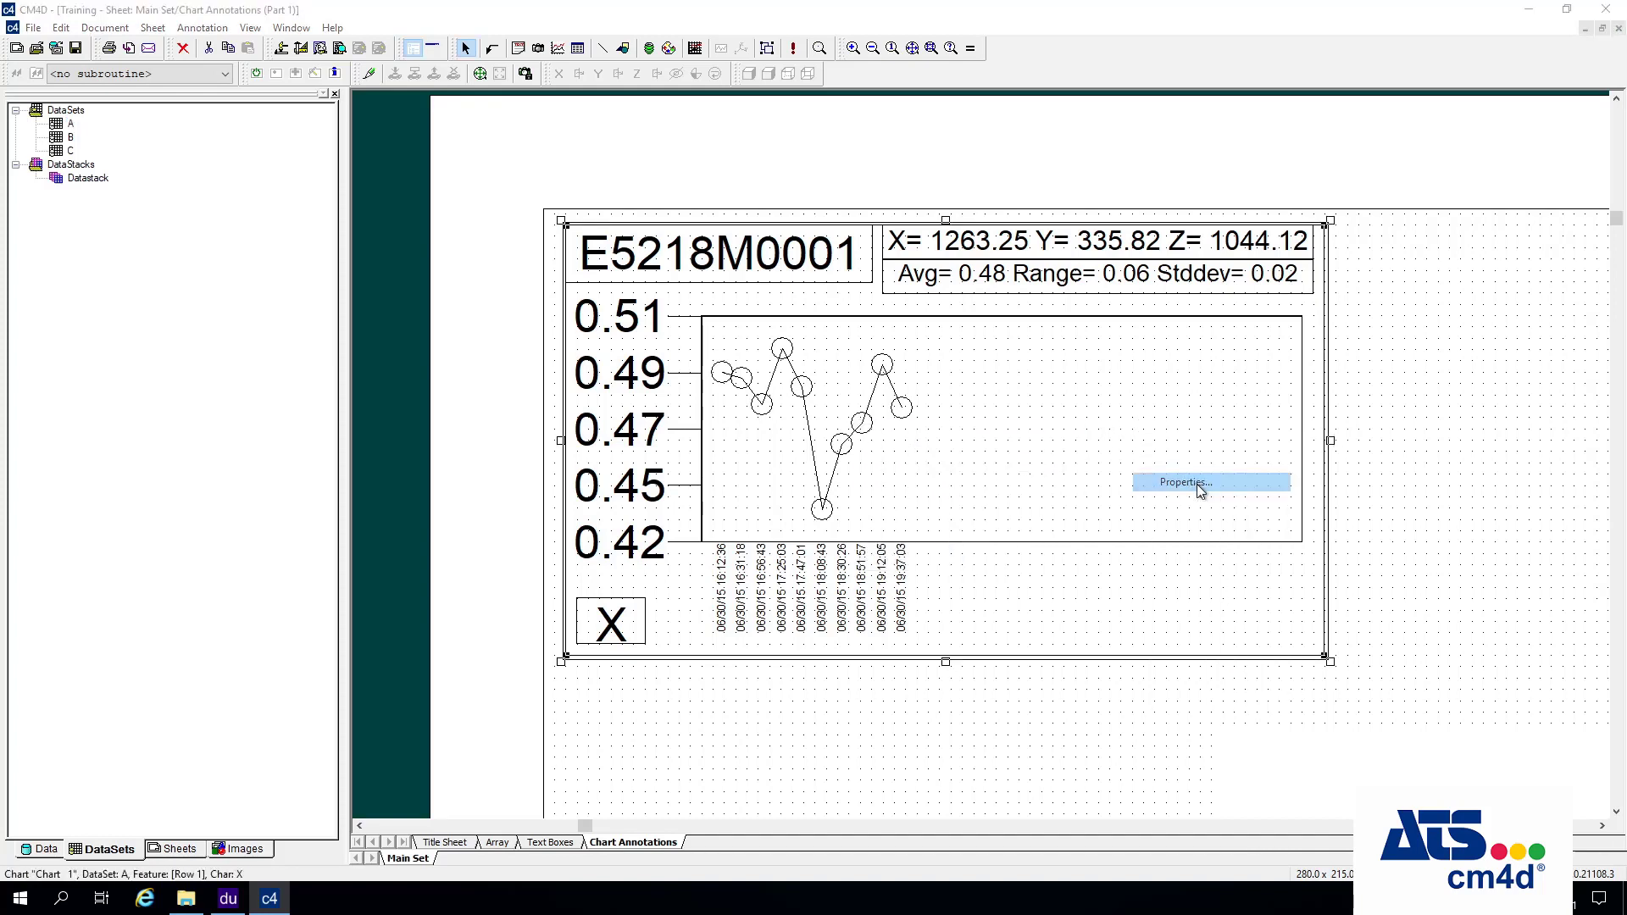
click(632, 279)
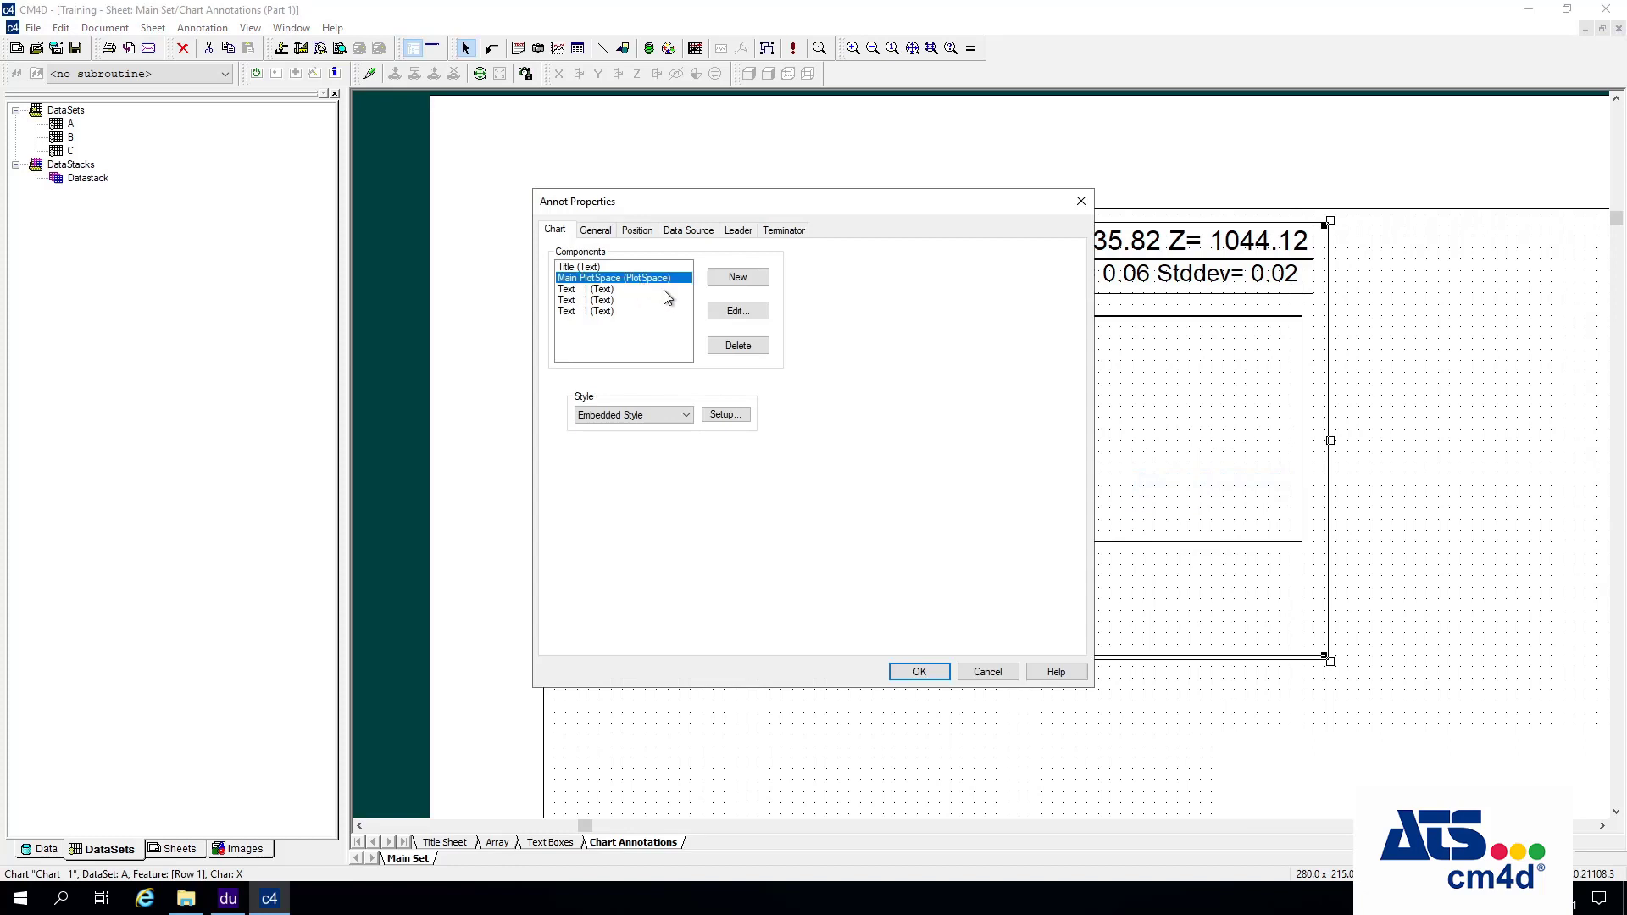
click(751, 316)
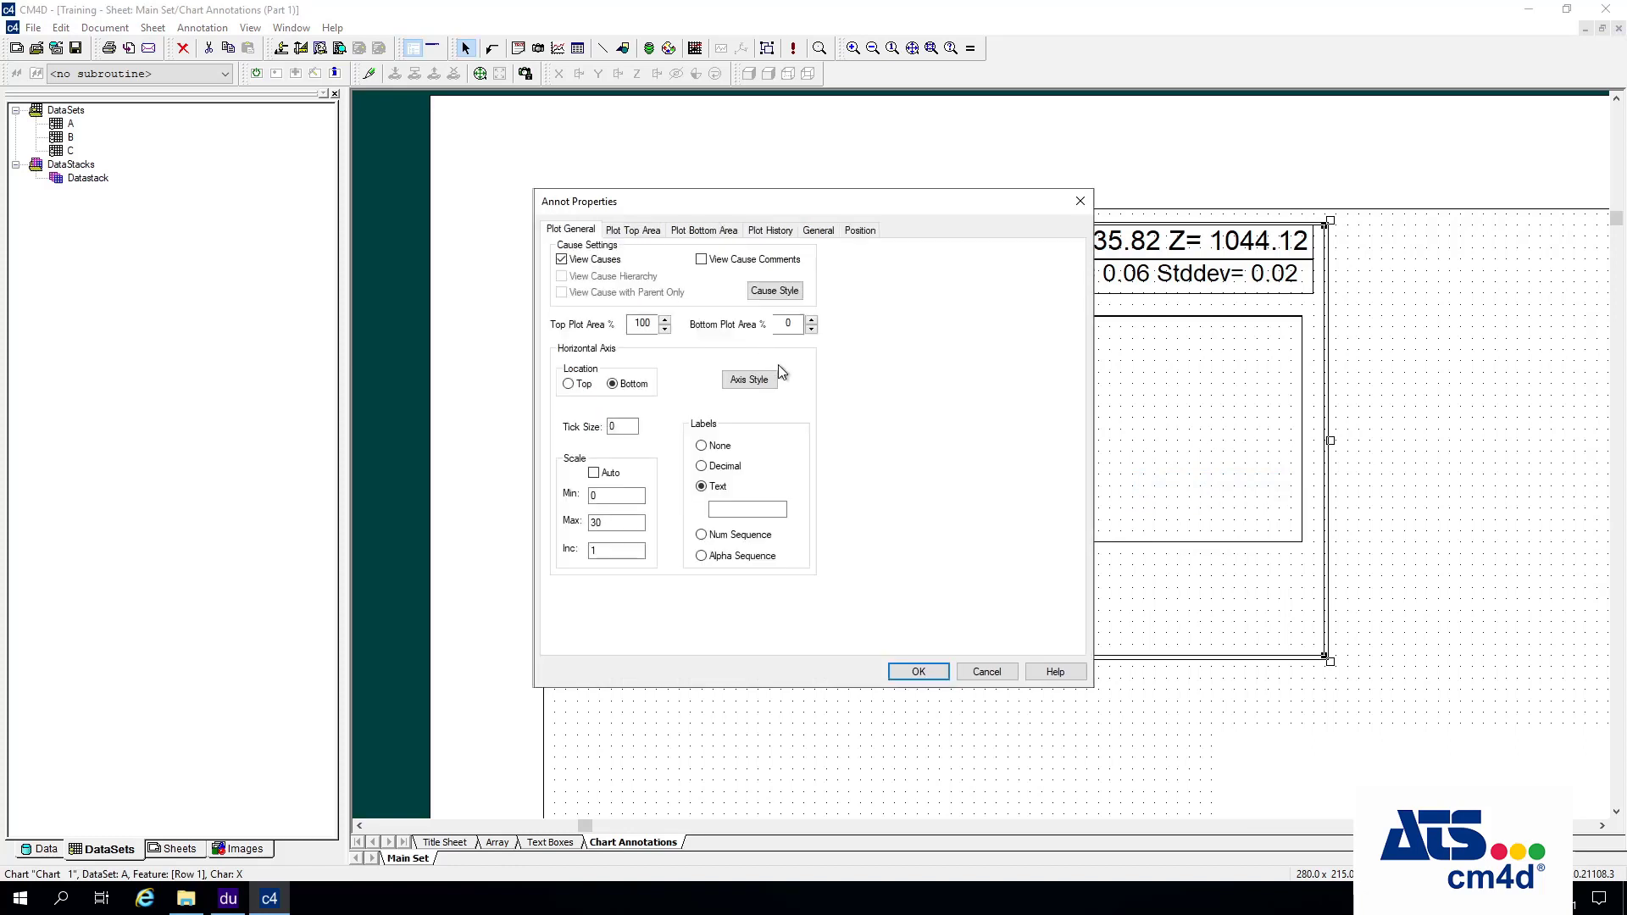
click(595, 472)
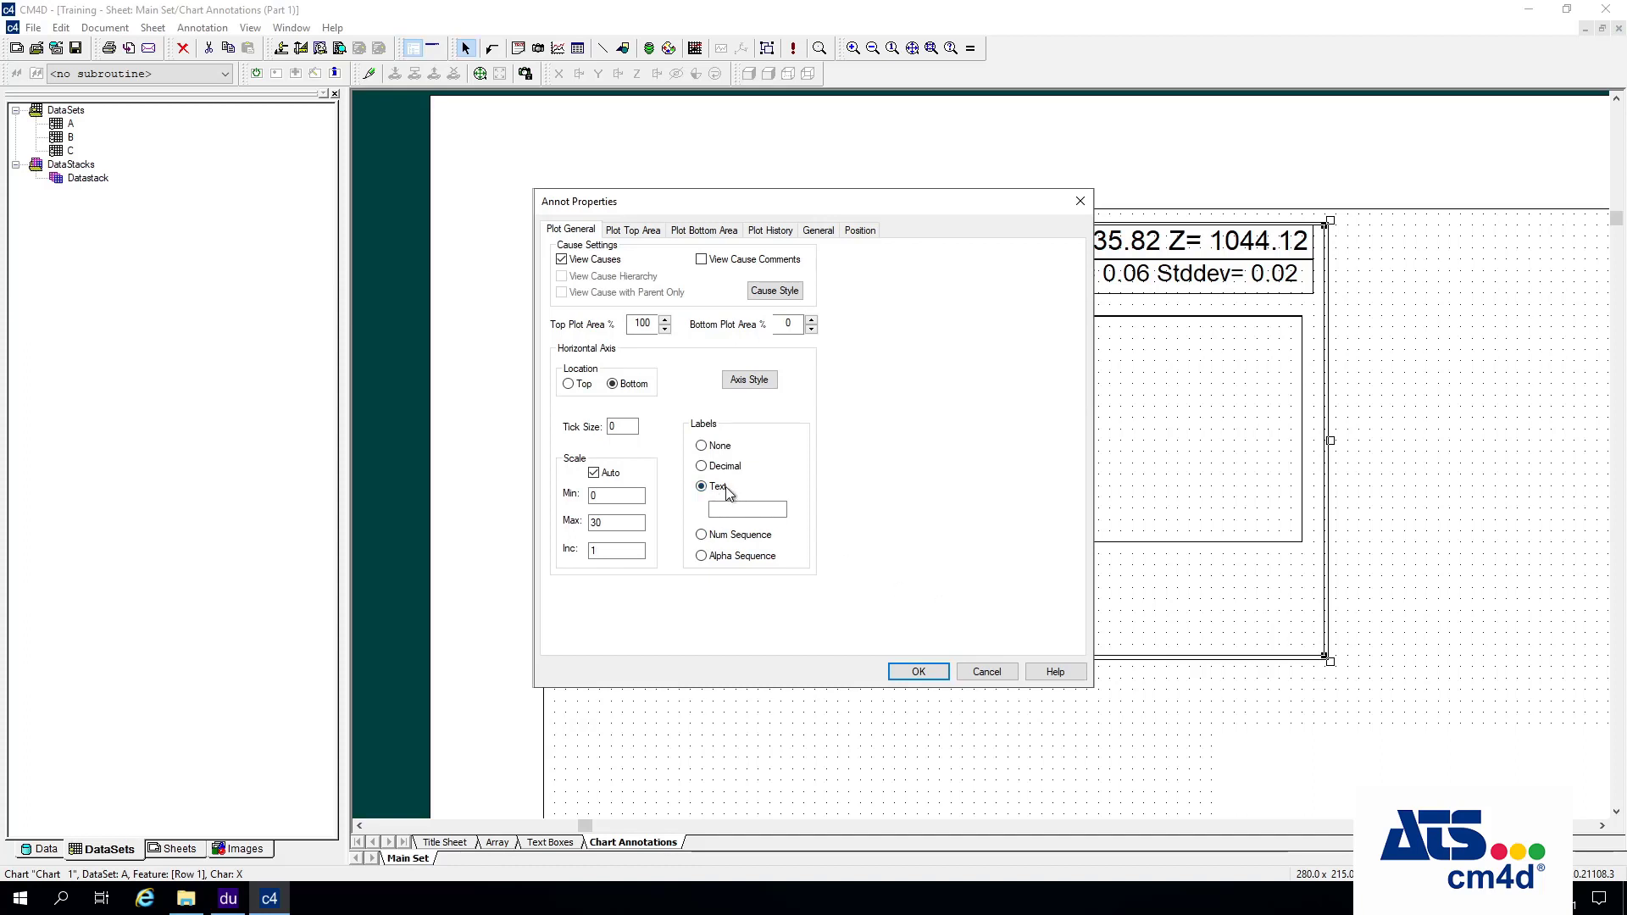
Use Text labels with an empty text entry for the horizontal axis and apply the settings to the chart.
click(728, 511)
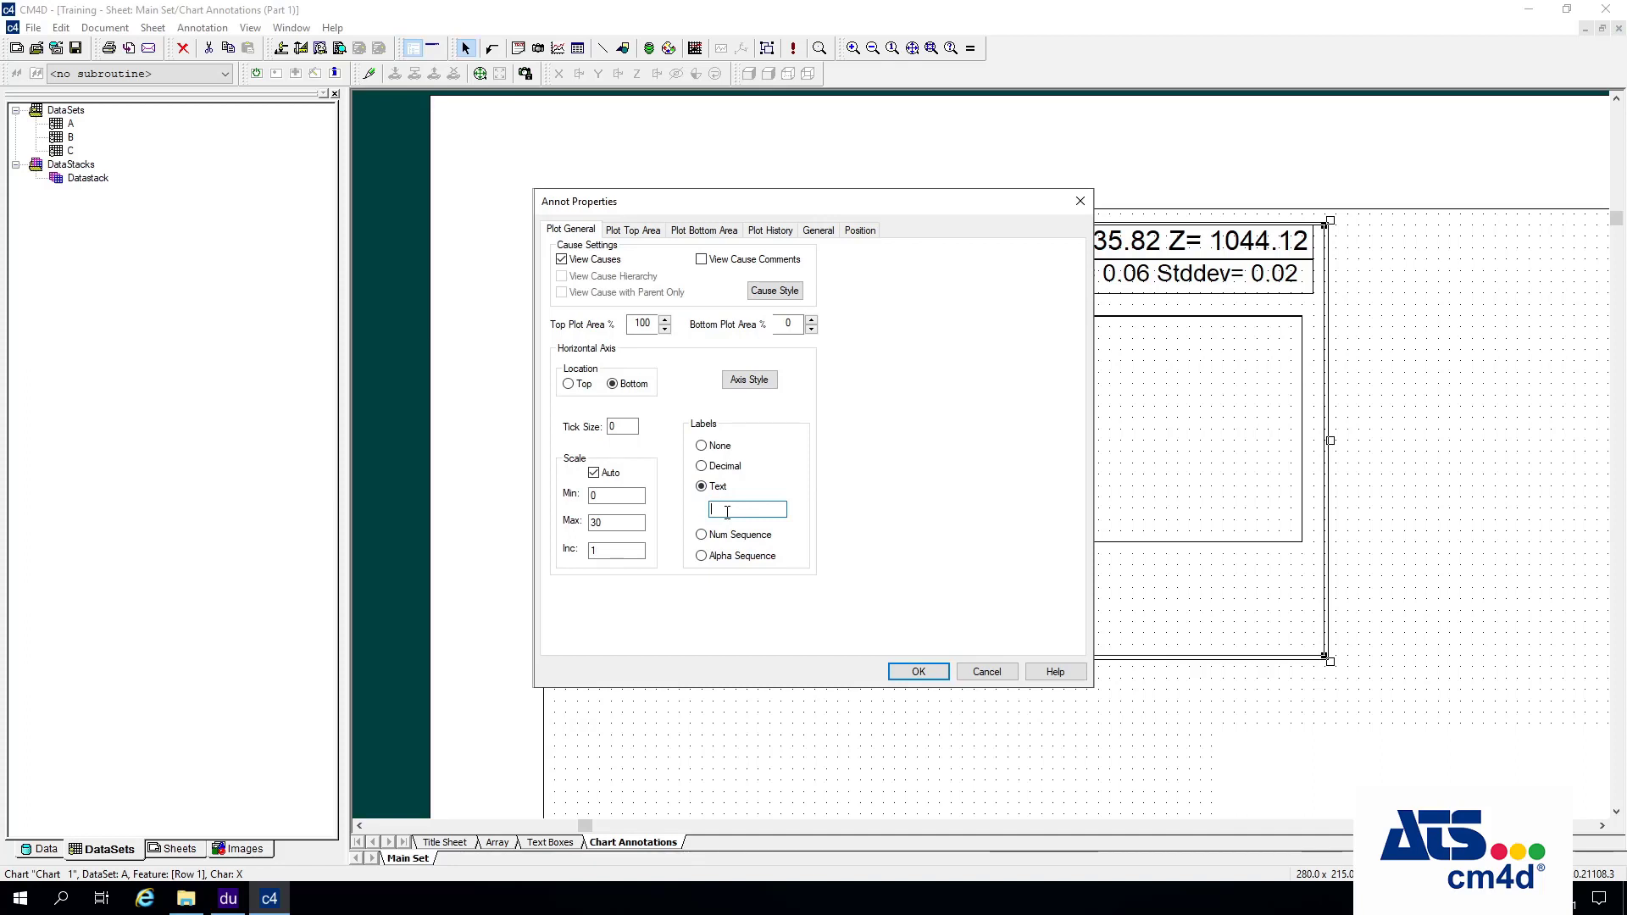
click(892, 674)
click(924, 673)
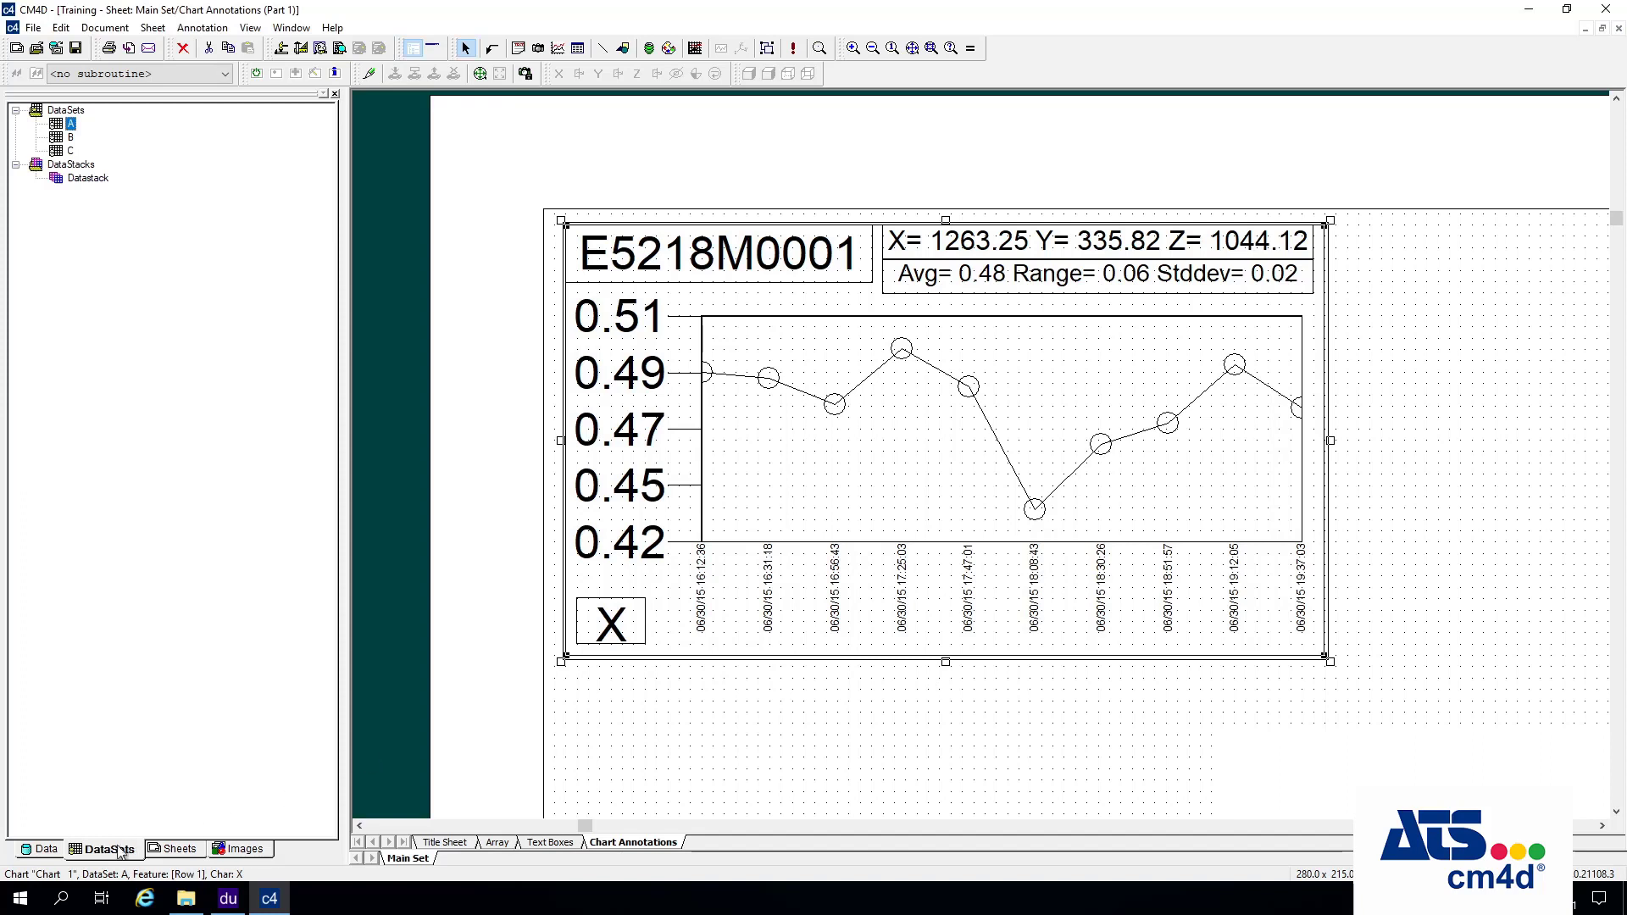
Expand the 1035218-00-K samples in the Part 1 query and examine how the first sample is labelled.
click(38, 851)
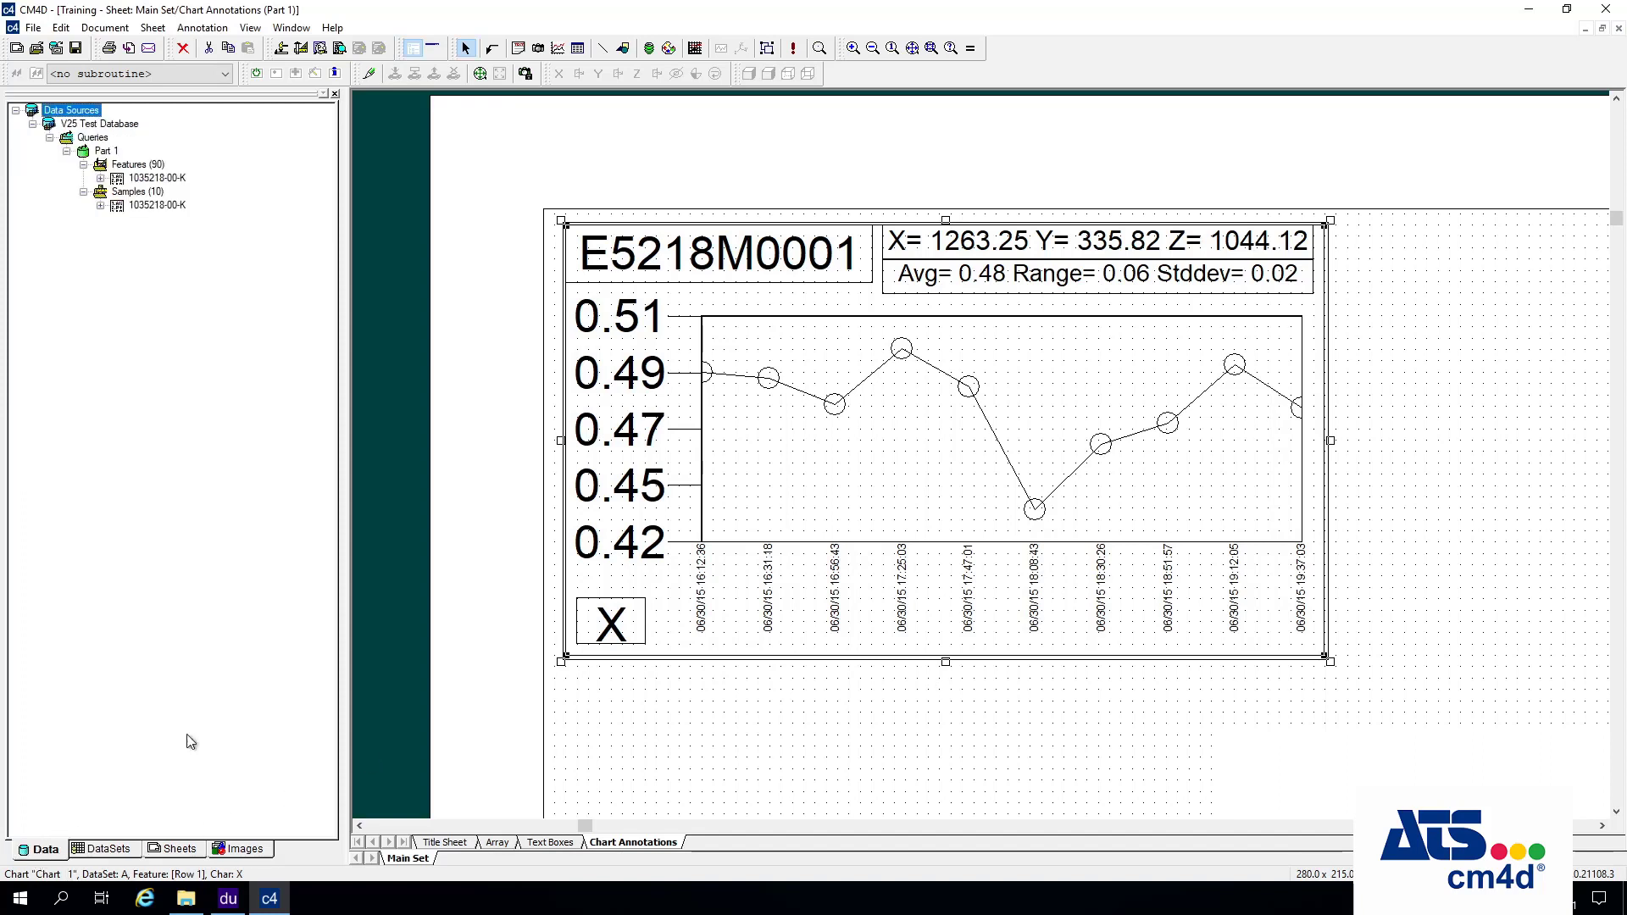
click(100, 206)
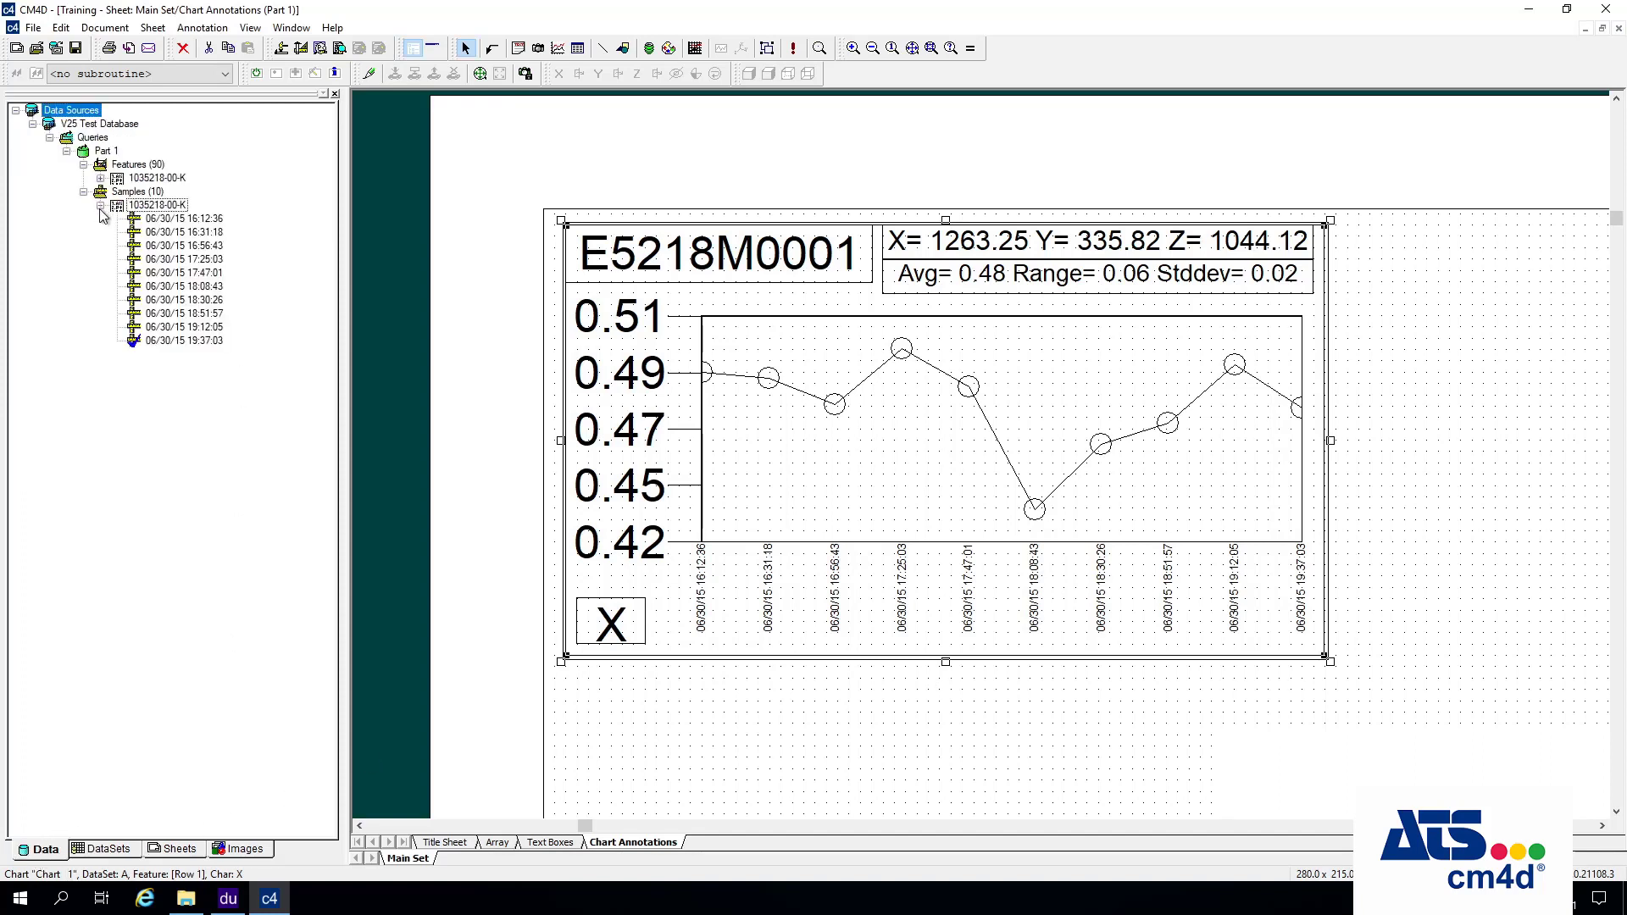
click(170, 221)
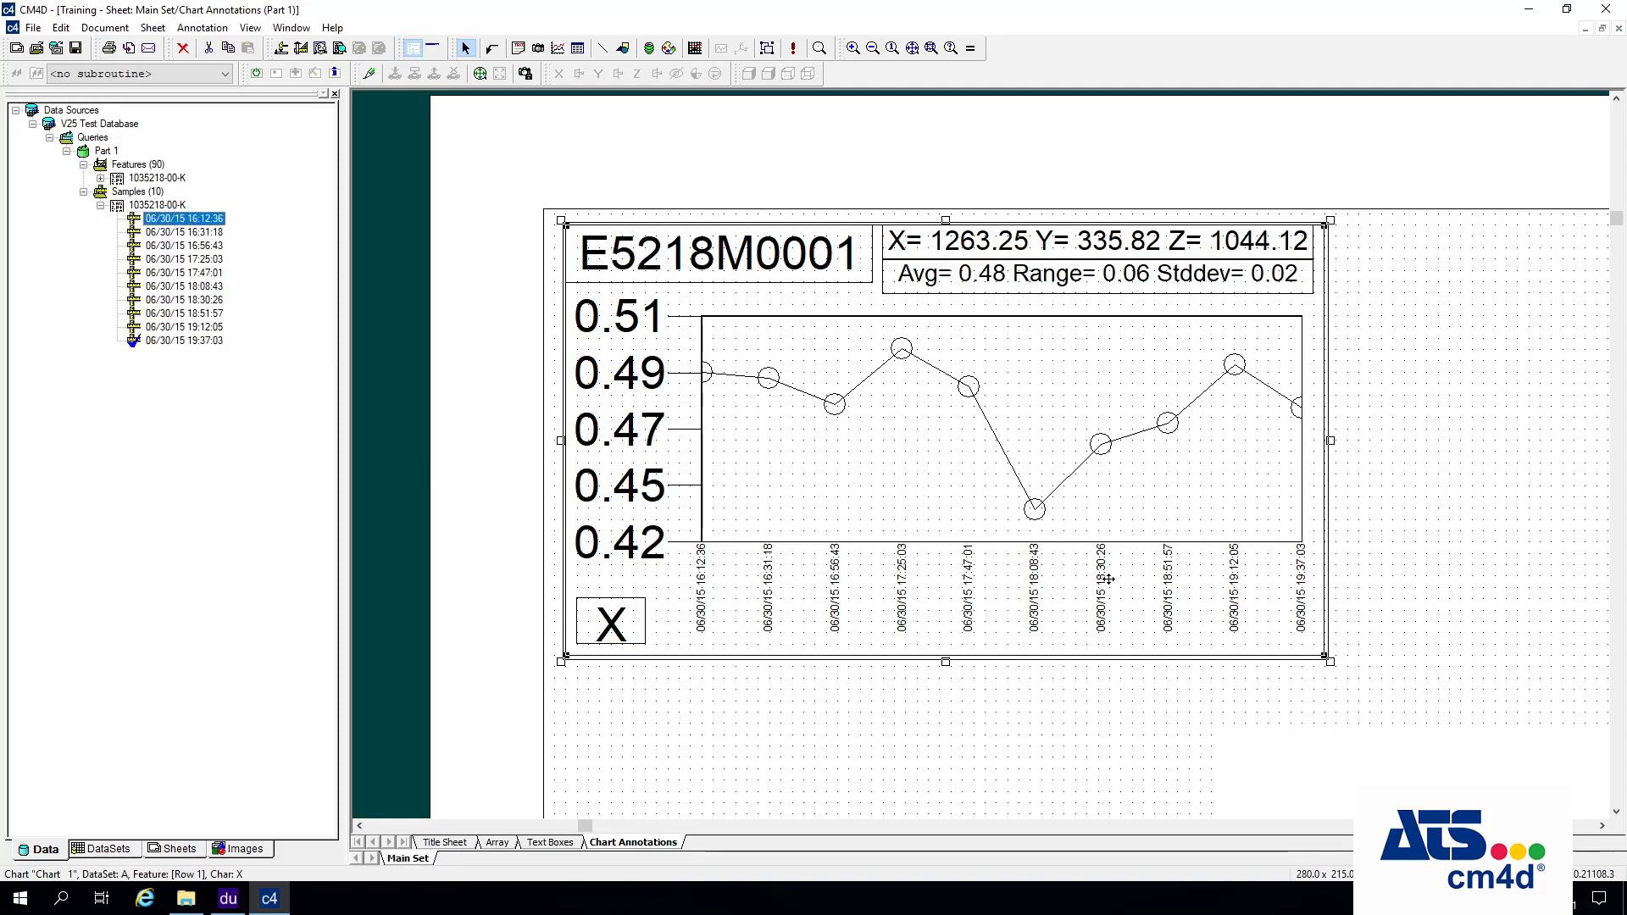
Set the Main PlotSpace's horizontal axis label text to ~dev~ and apply it to the chart.
right_click(917, 437)
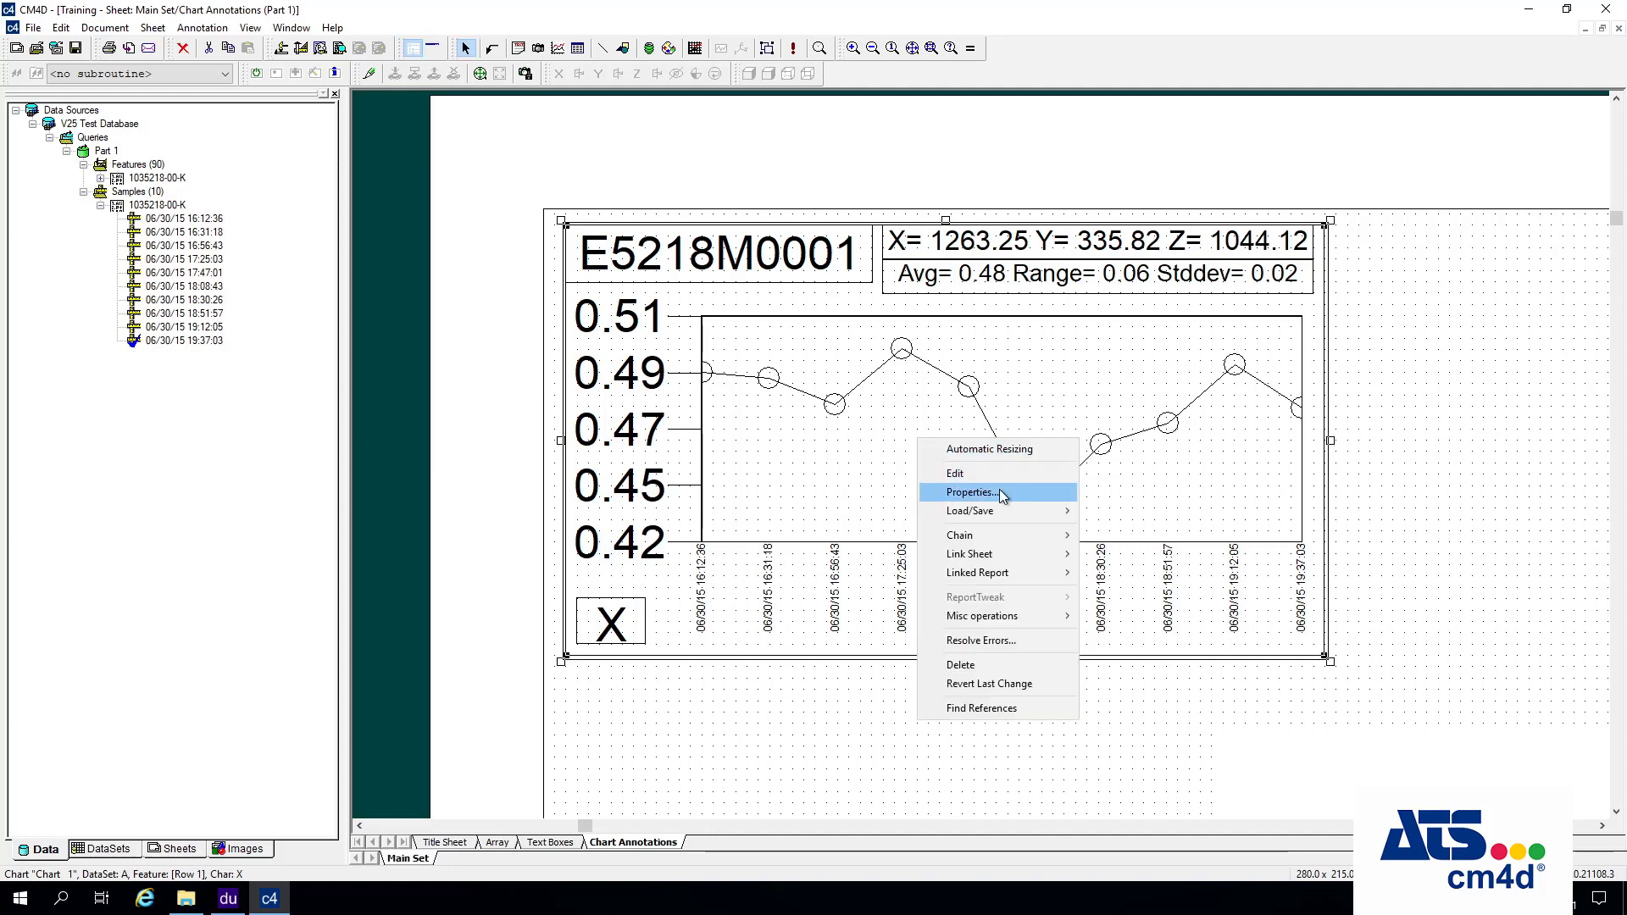
click(999, 492)
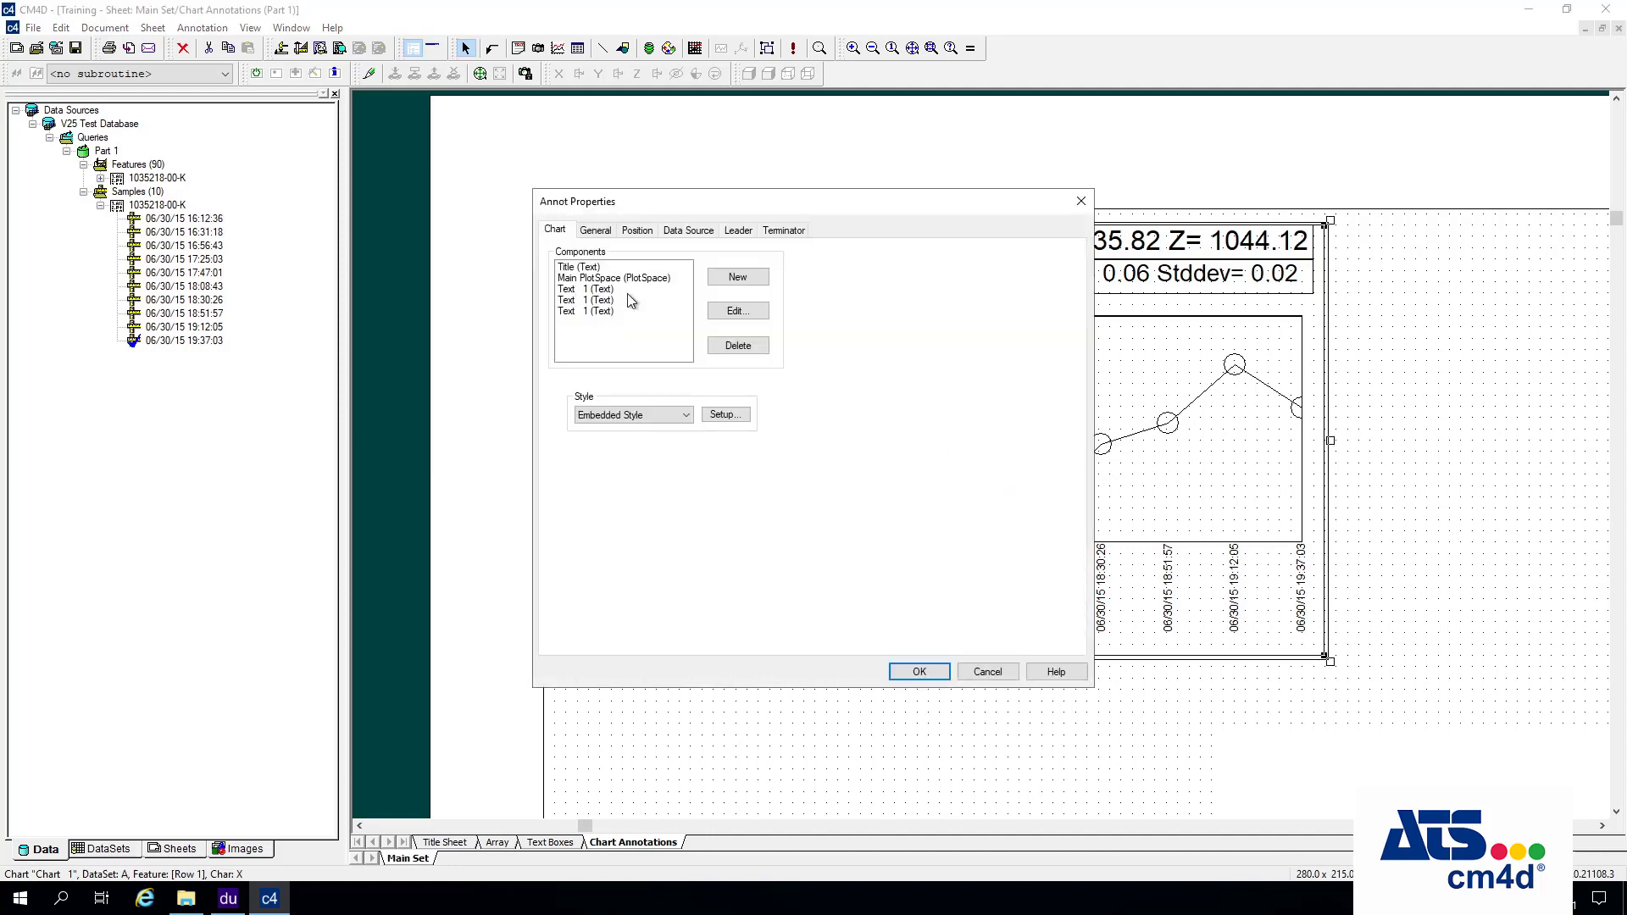
click(644, 278)
click(738, 310)
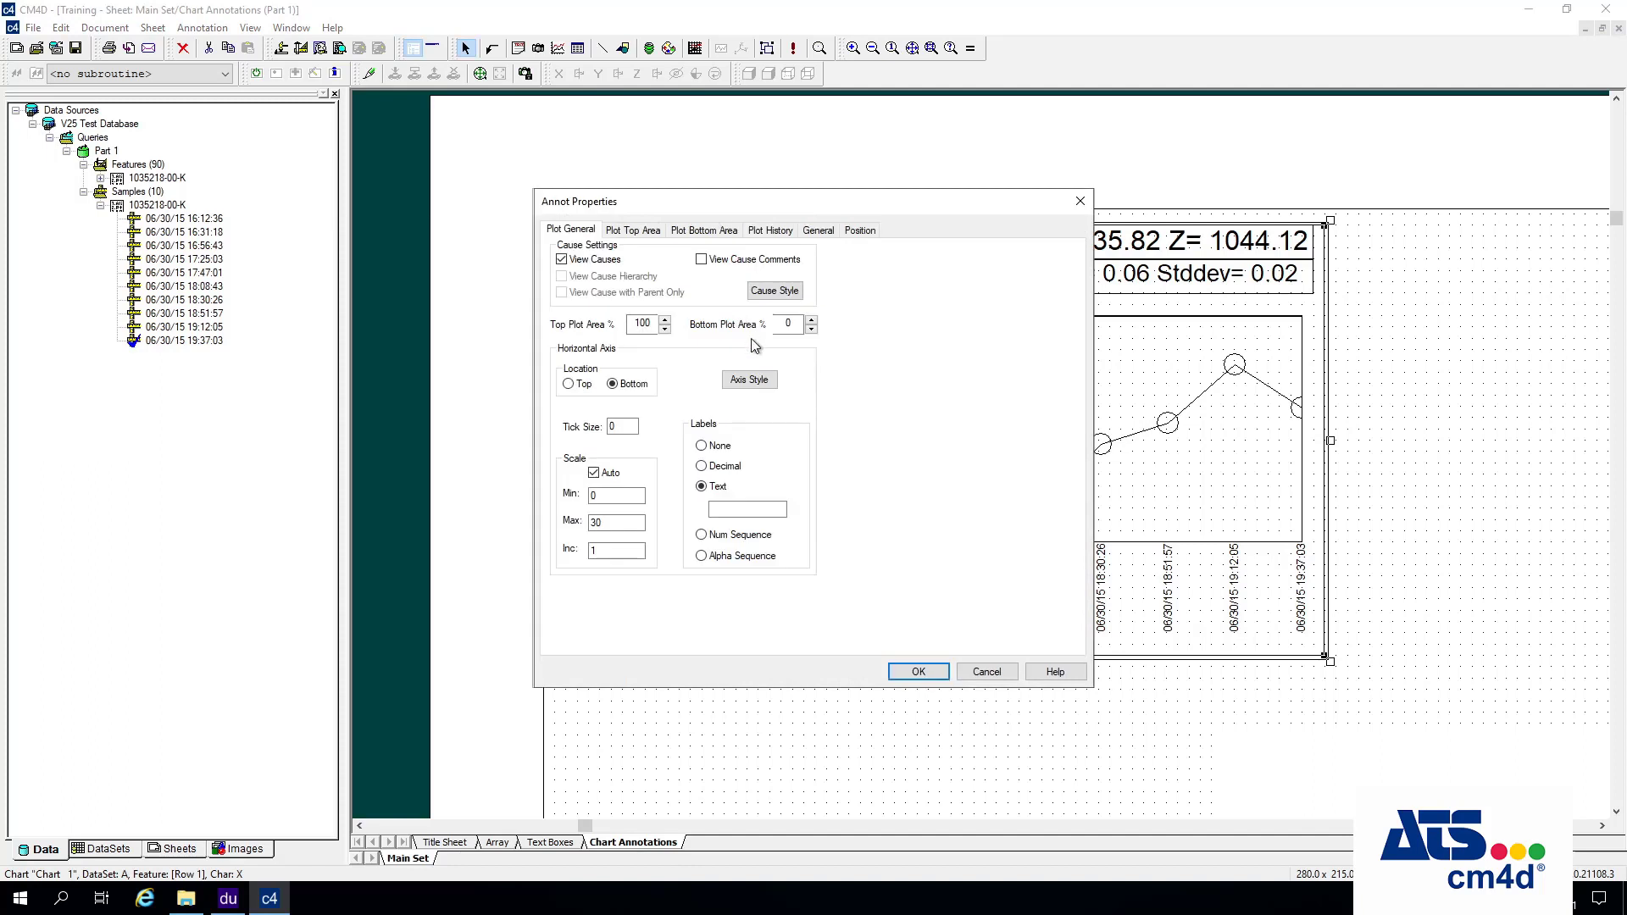
click(725, 509)
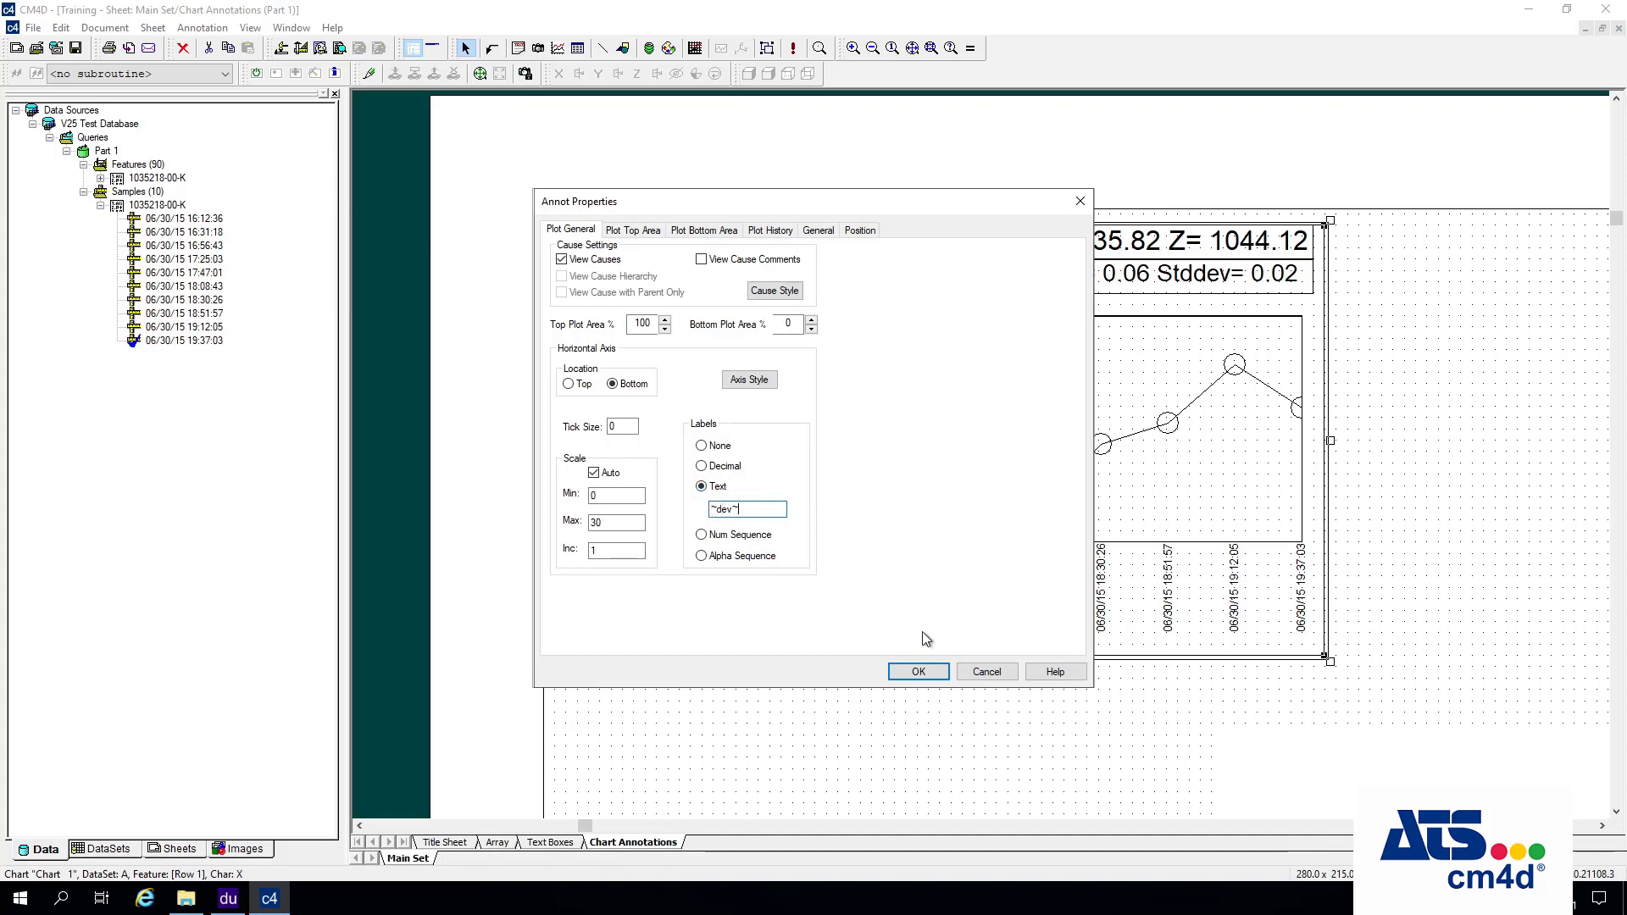
click(919, 672)
click(930, 671)
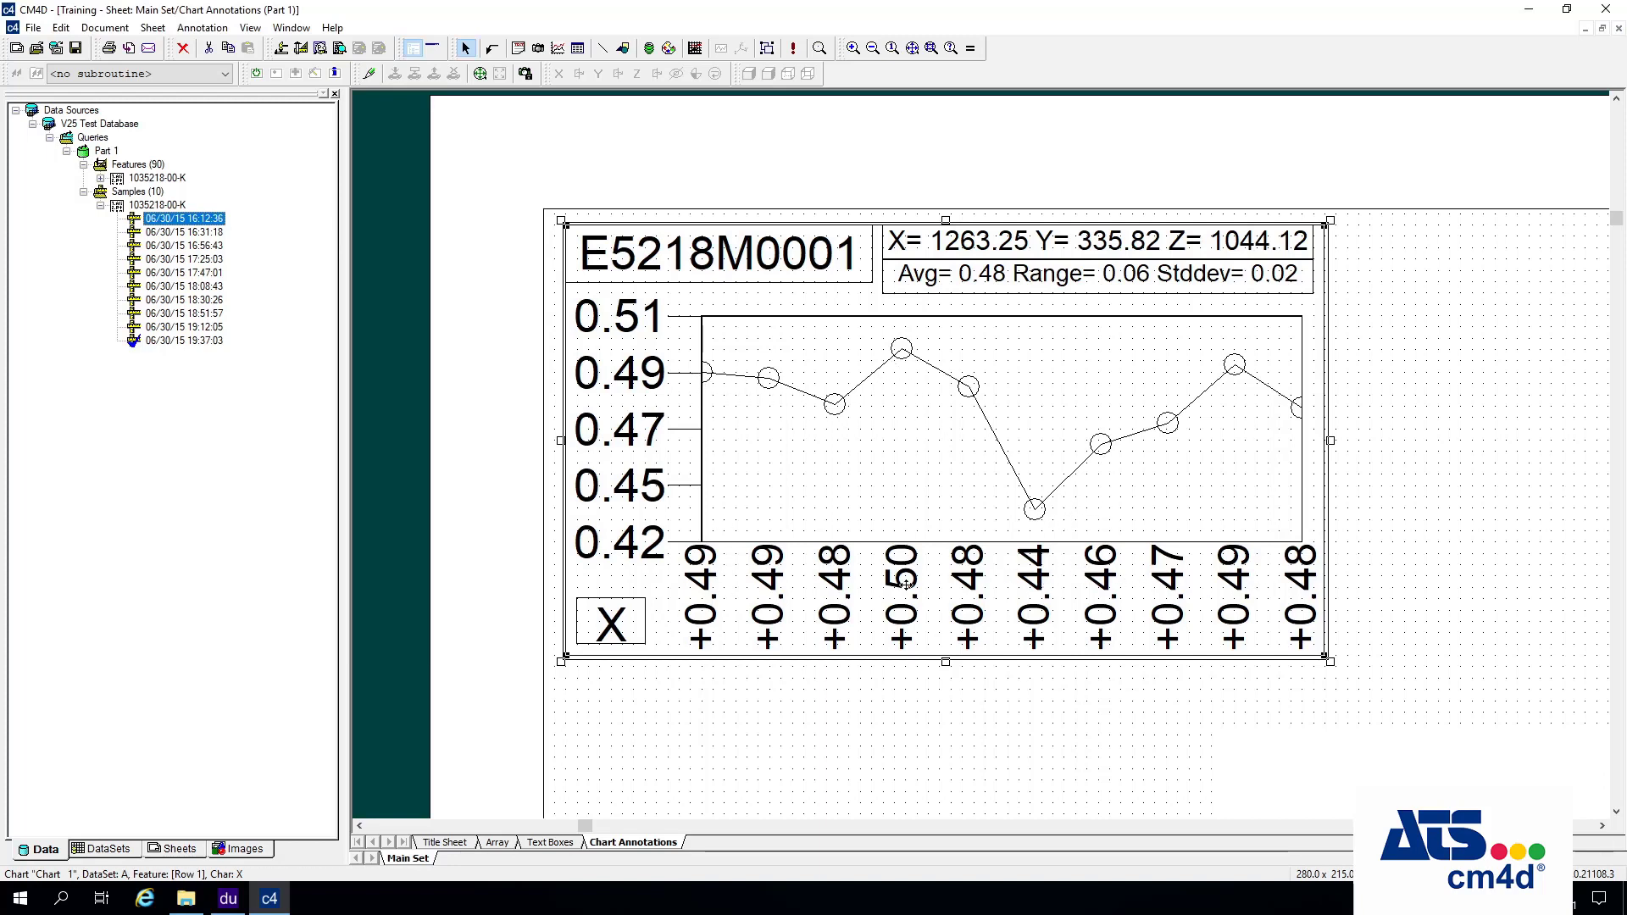
Switch the Main PlotSpace's horizontal axis labels to Num Sequence and apply the change to the chart.
right_click(794, 417)
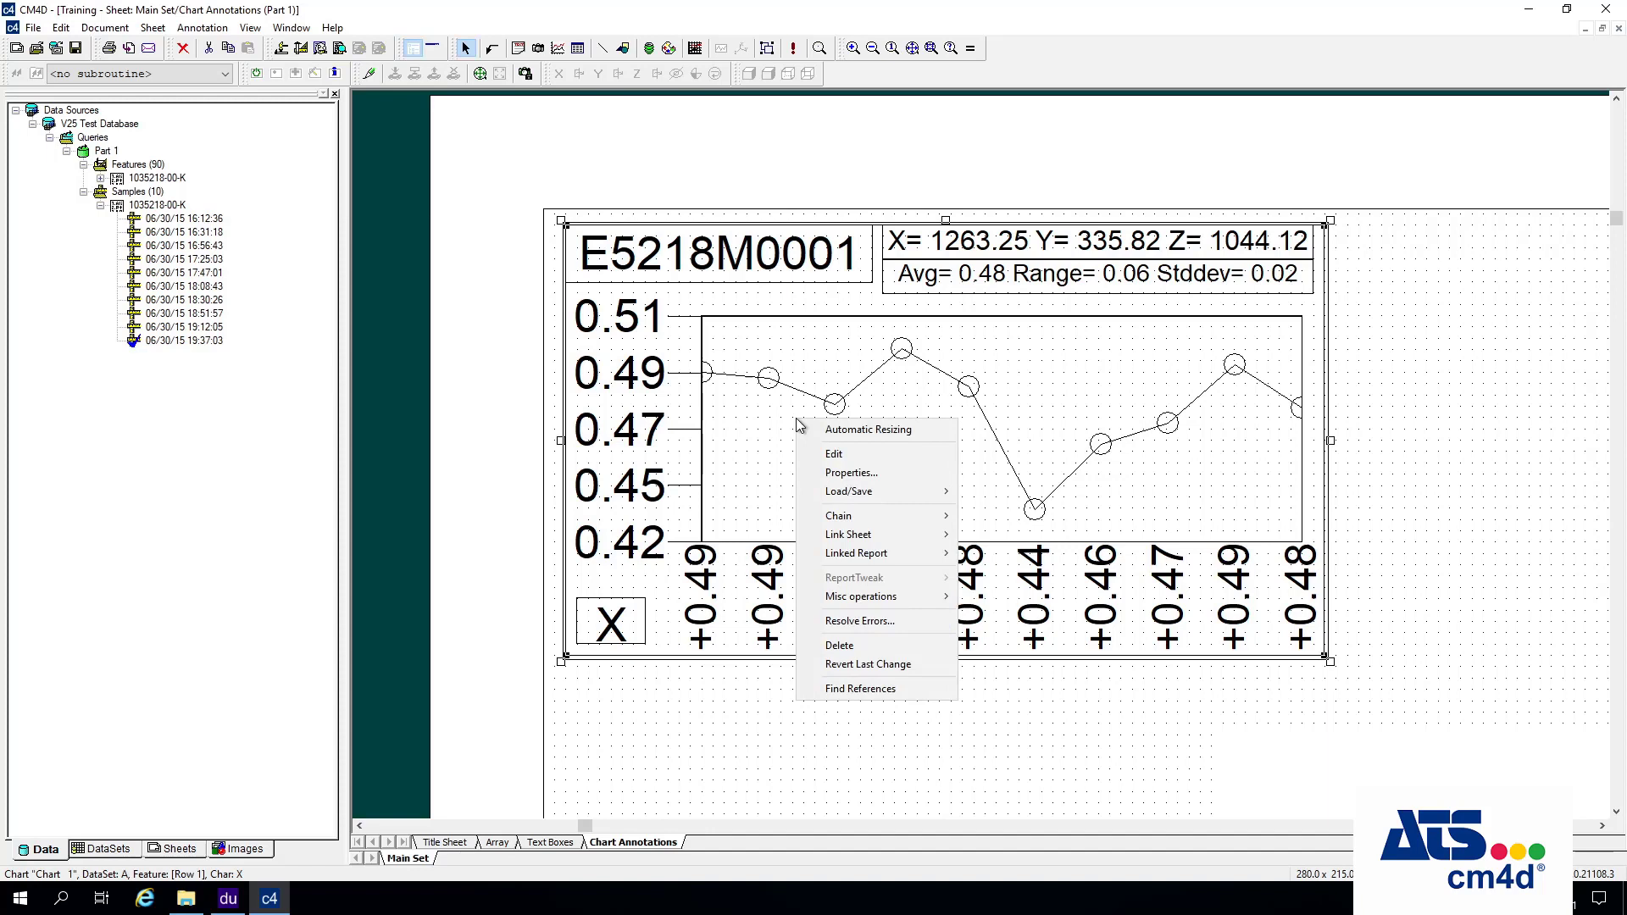
click(862, 468)
click(623, 278)
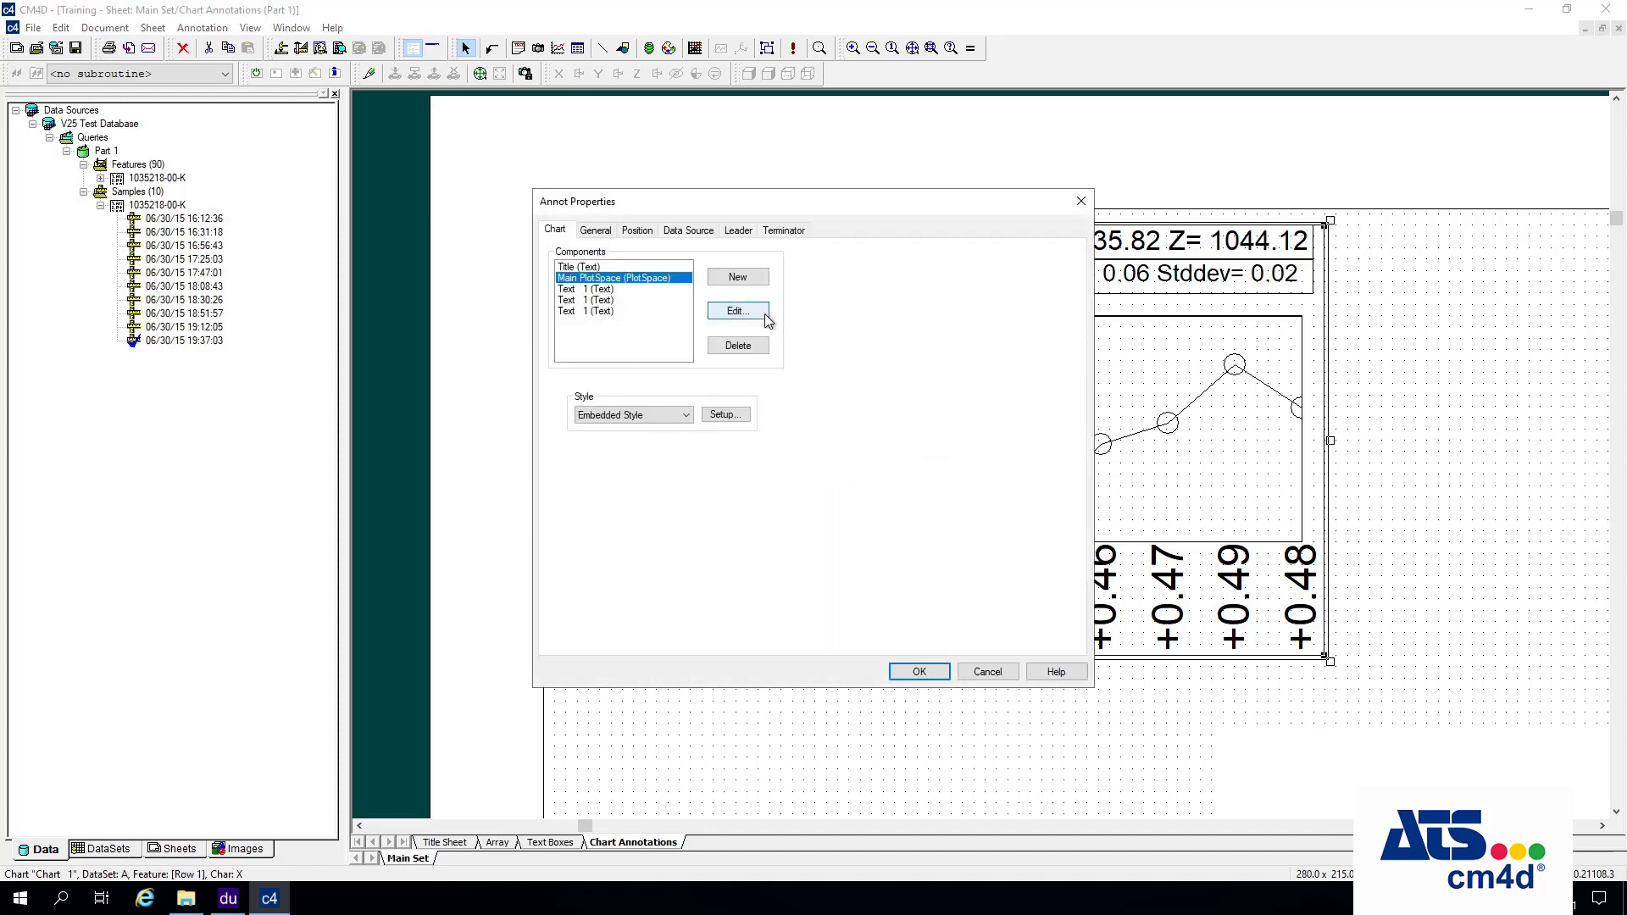
click(761, 312)
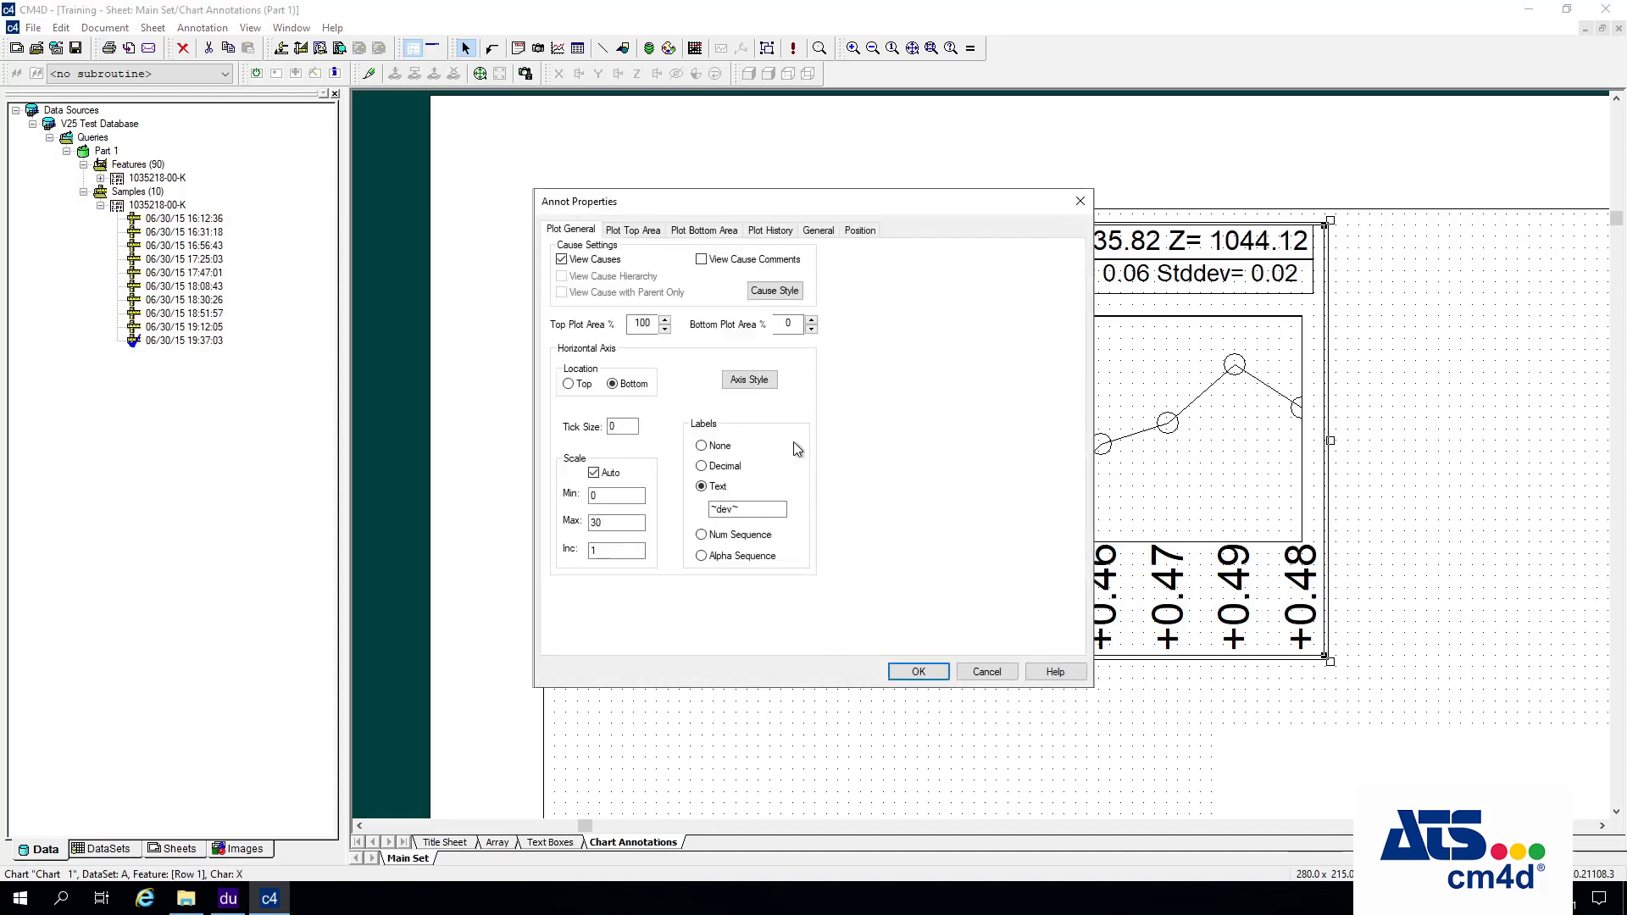
click(723, 558)
click(932, 671)
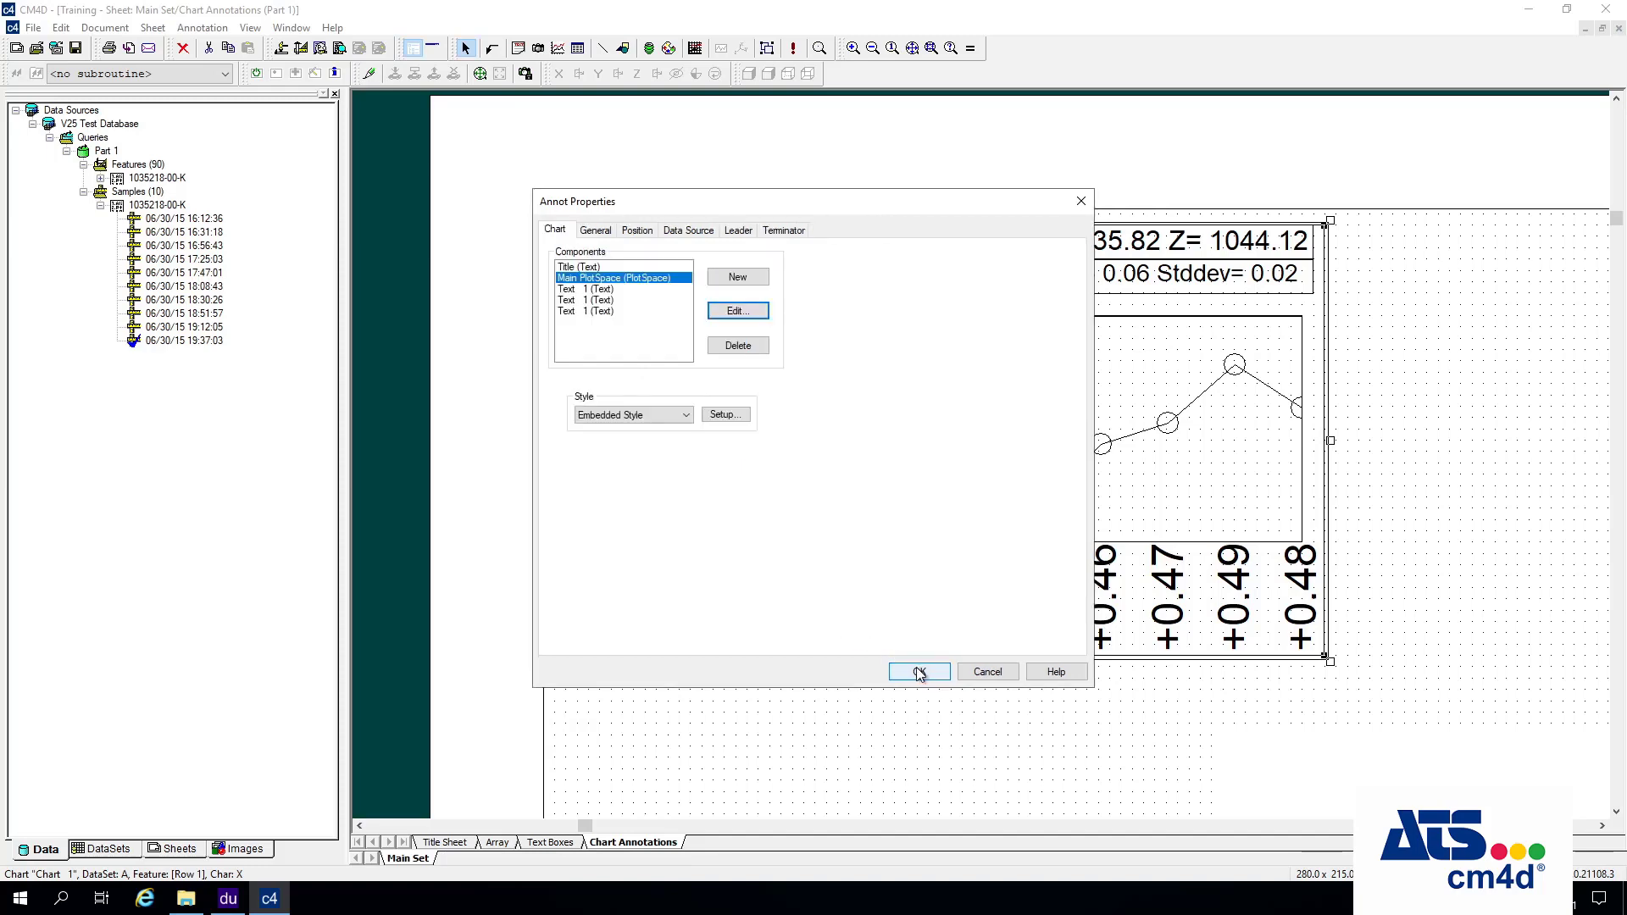
click(924, 674)
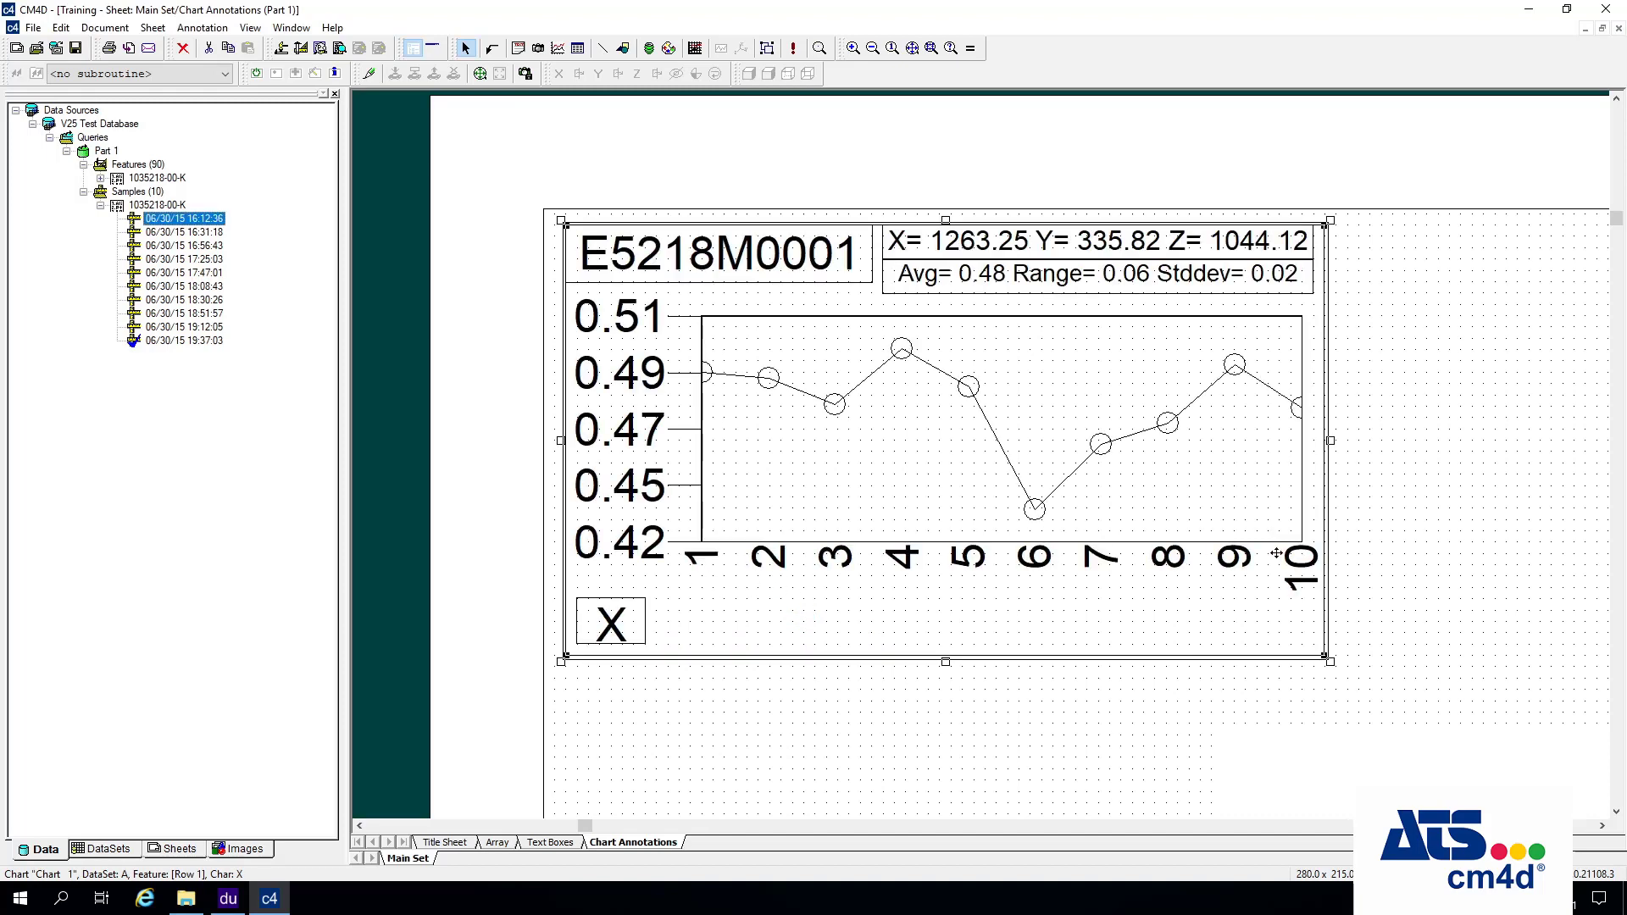
Switch the Main PlotSpace's horizontal axis labels to Alpha Sequence and apply the change to the chart.
right_click(846, 466)
click(928, 524)
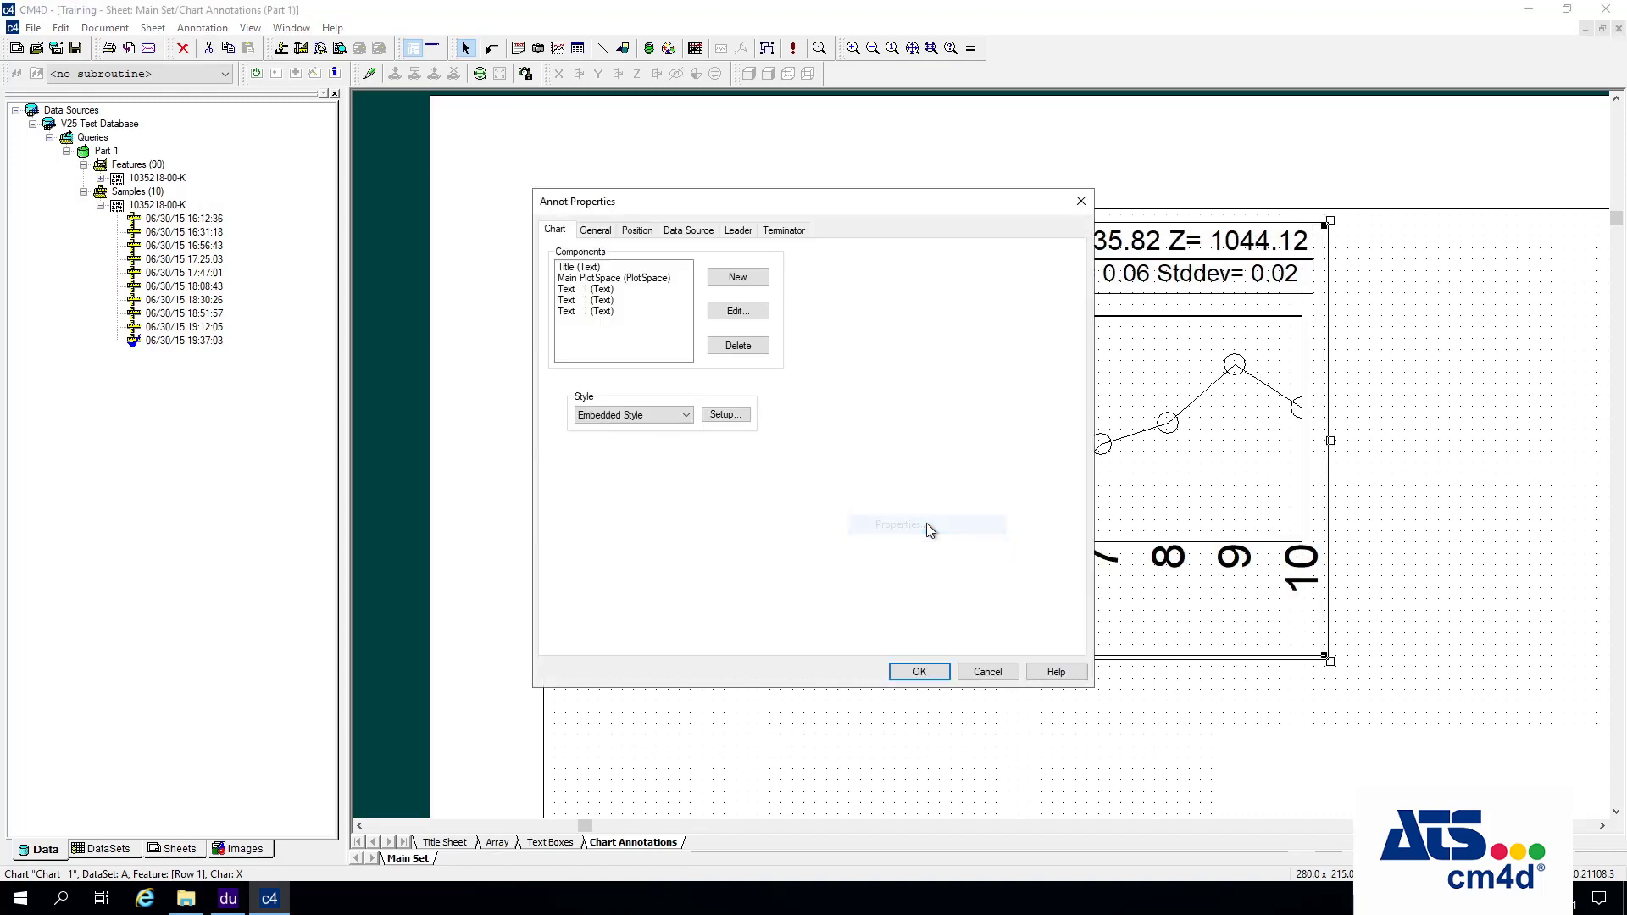
double_click(646, 278)
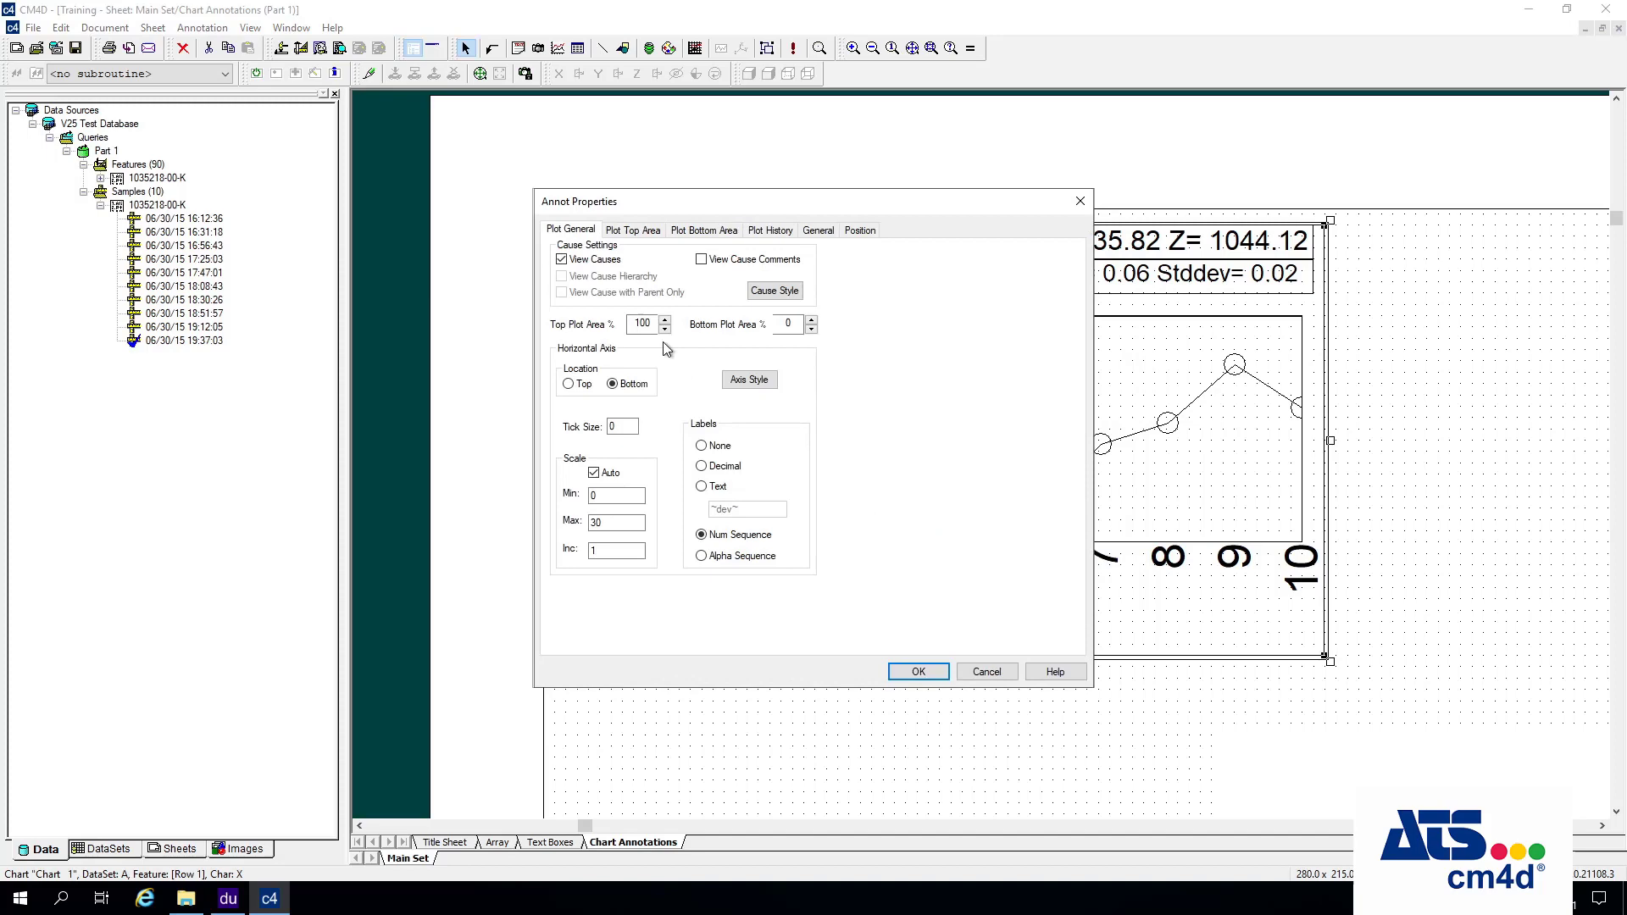
click(702, 557)
click(928, 673)
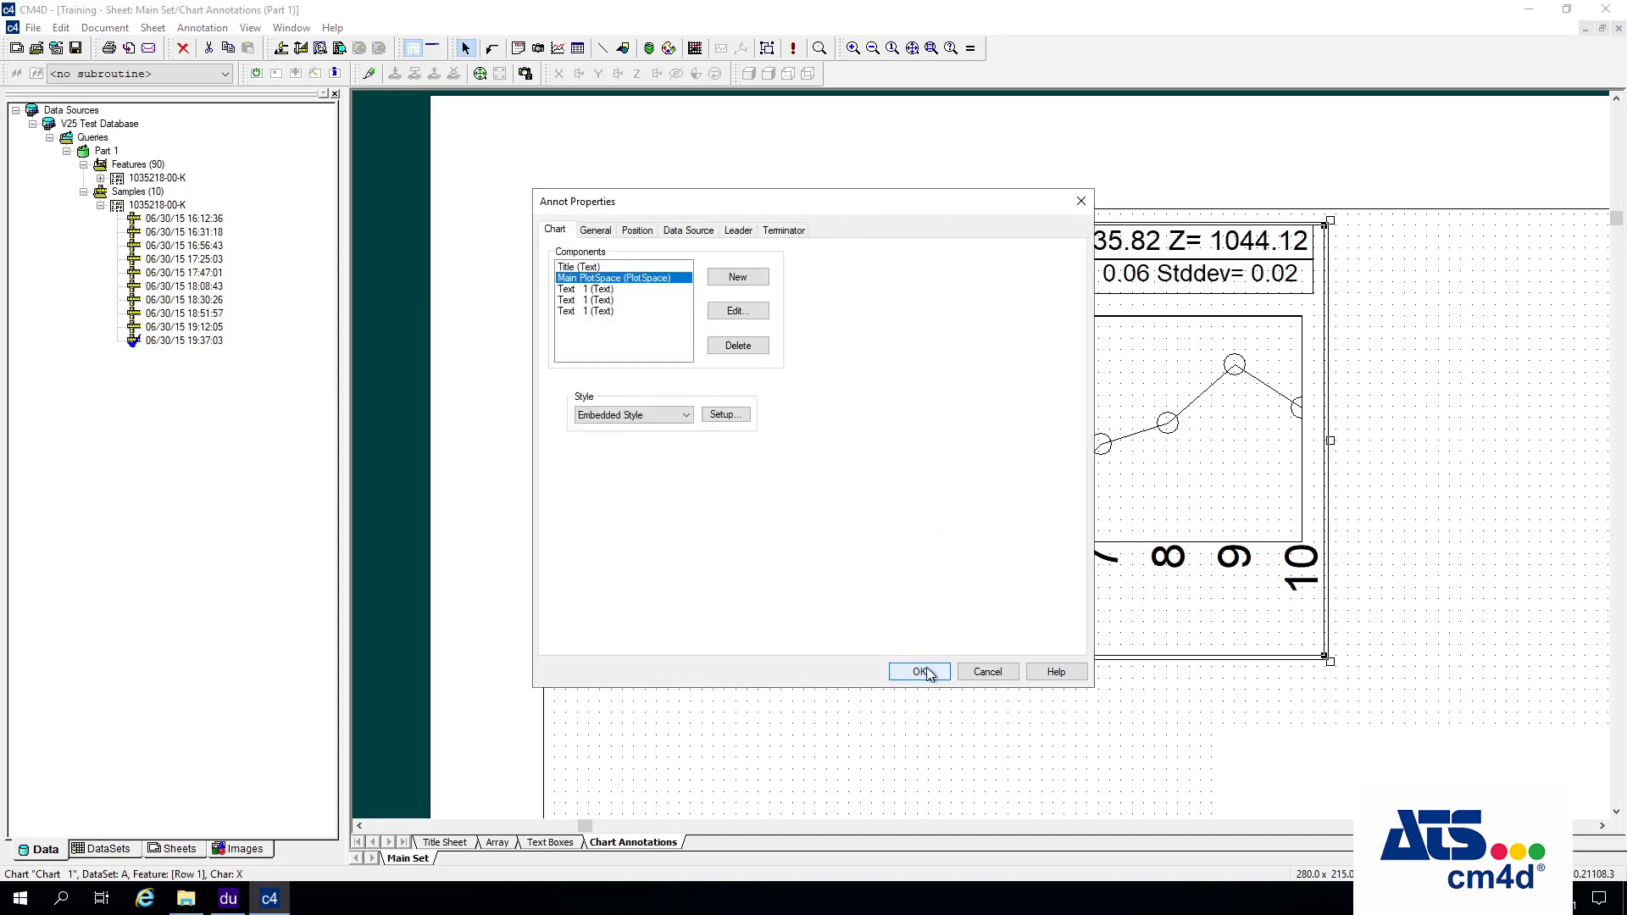
click(927, 673)
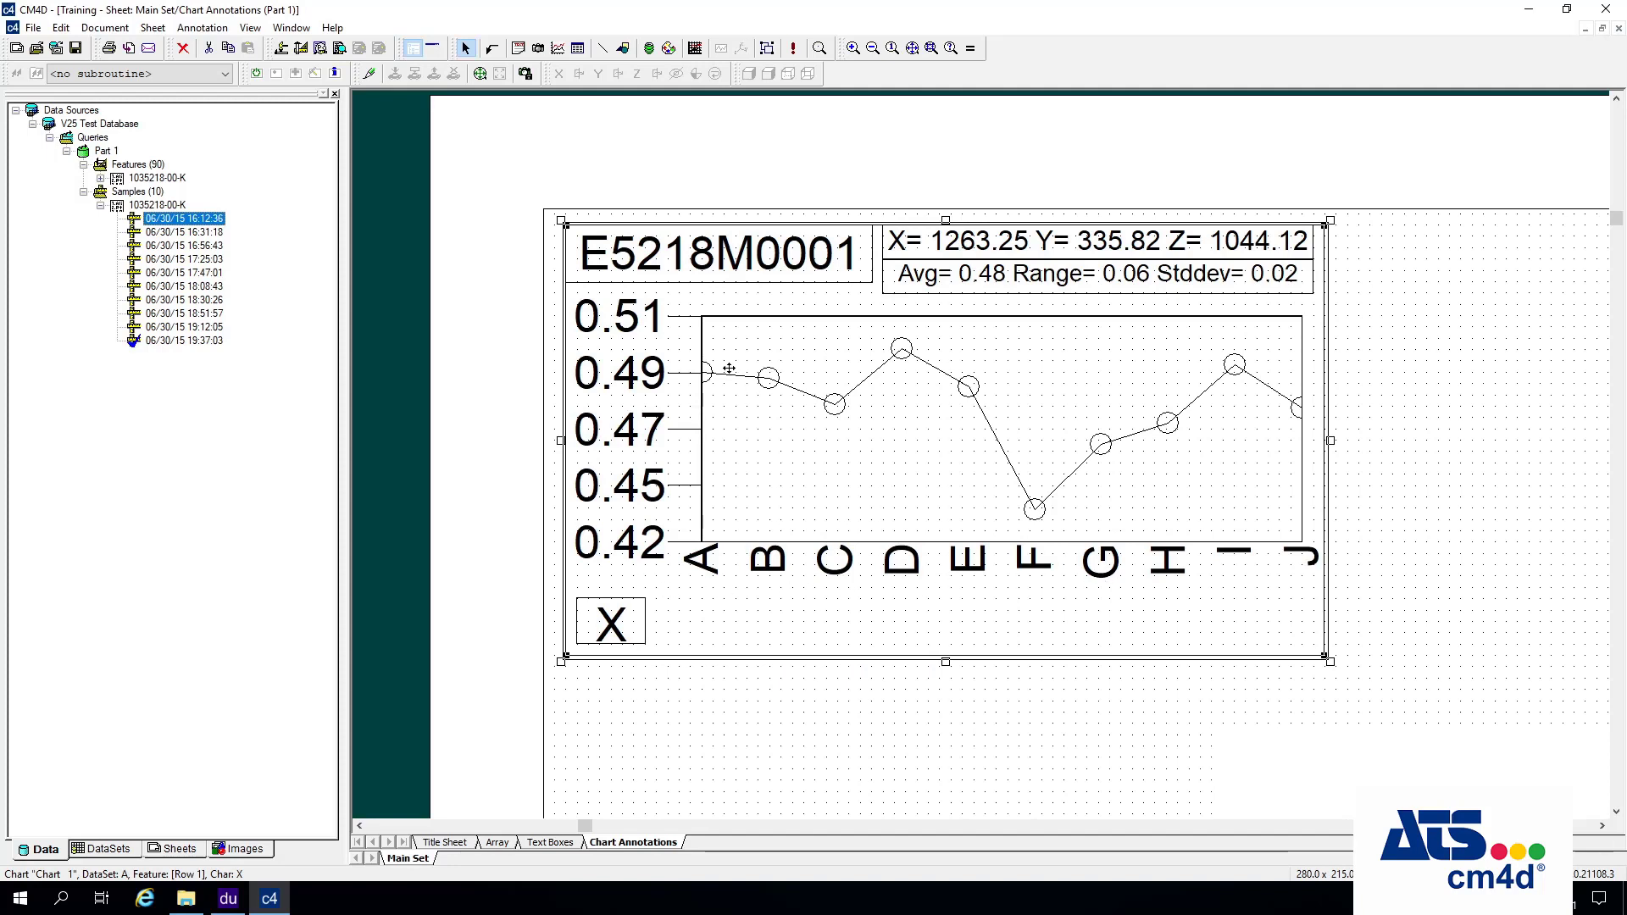
Return the horizontal axis labels to Text, insert ~samp.date~ before ~dev~, and apply it to the chart.
right_click(729, 369)
click(821, 424)
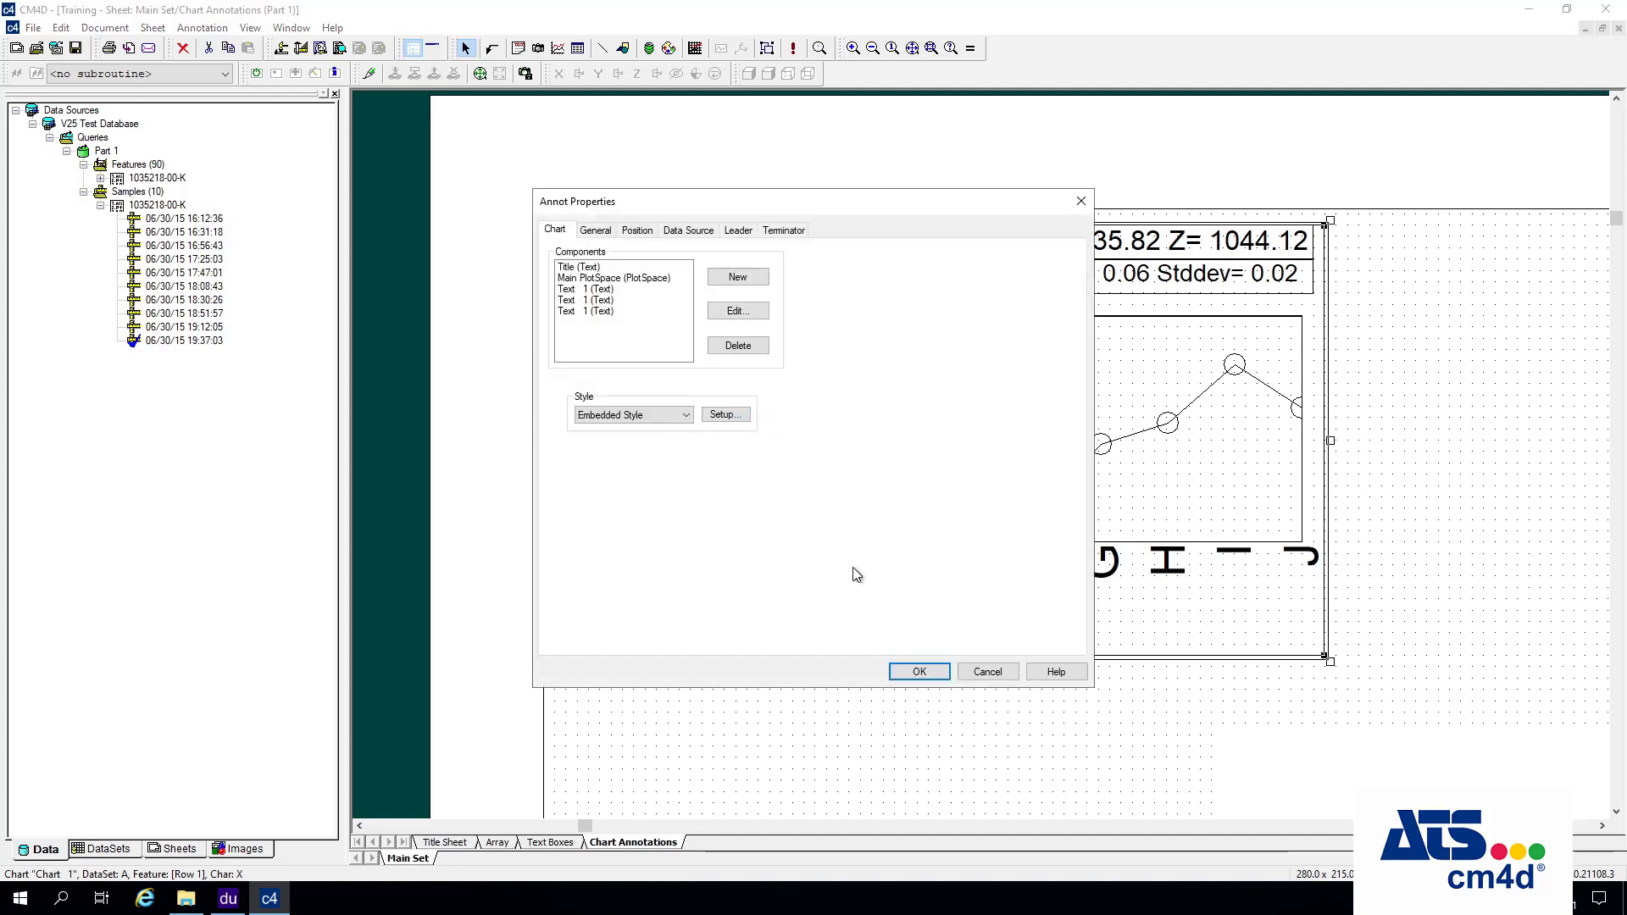
click(644, 280)
click(737, 311)
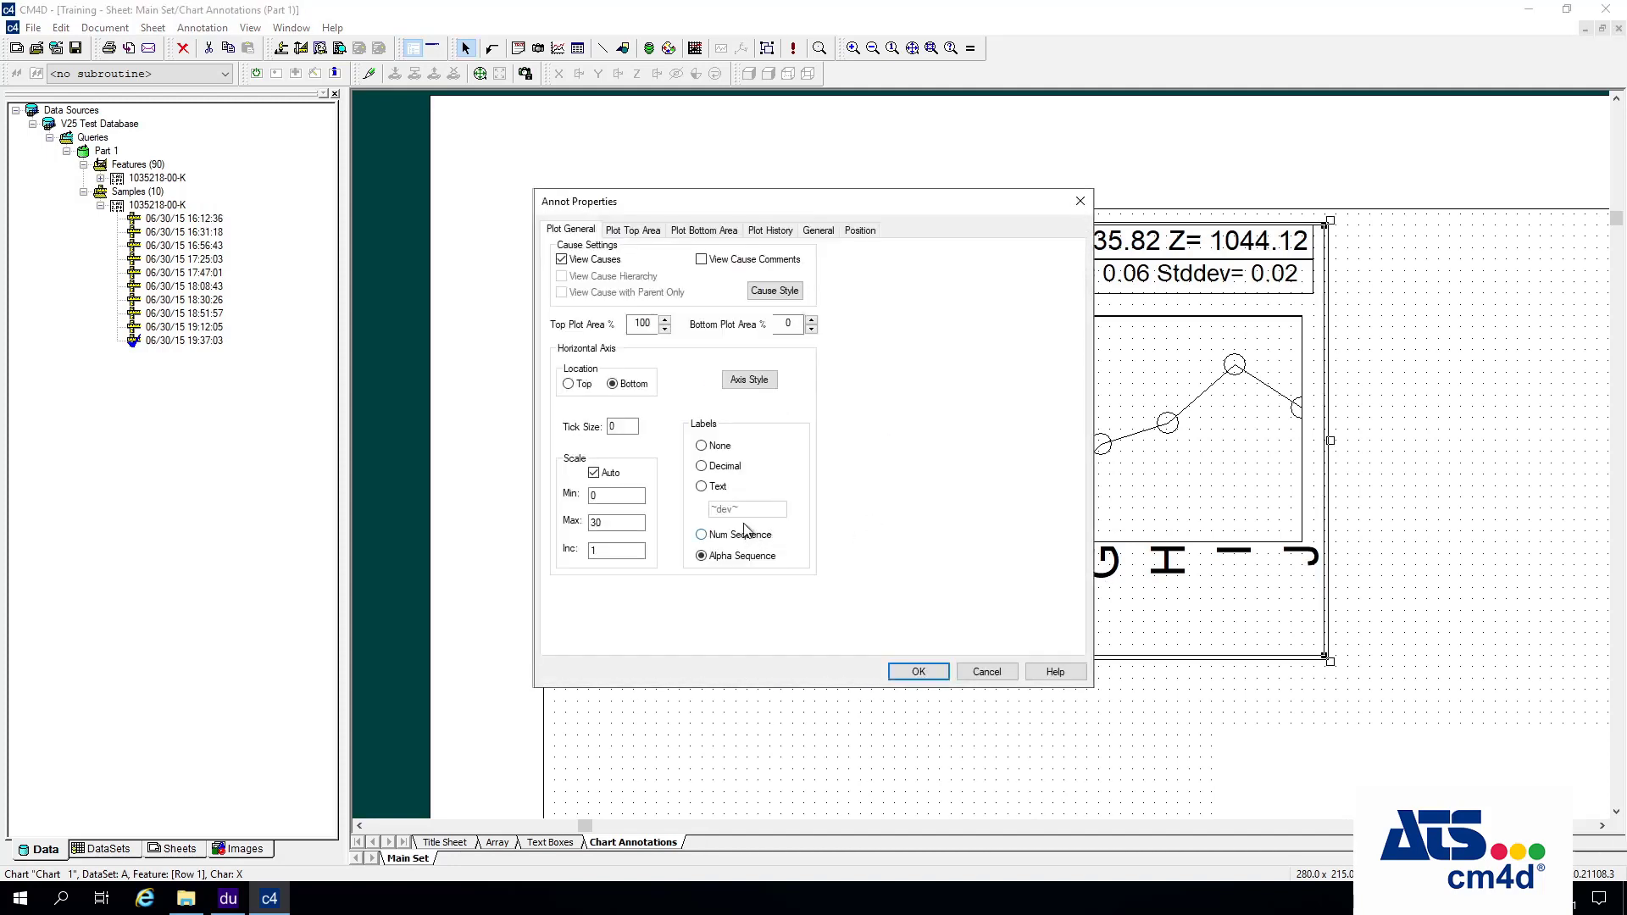
click(717, 487)
click(754, 510)
text(samp.d)
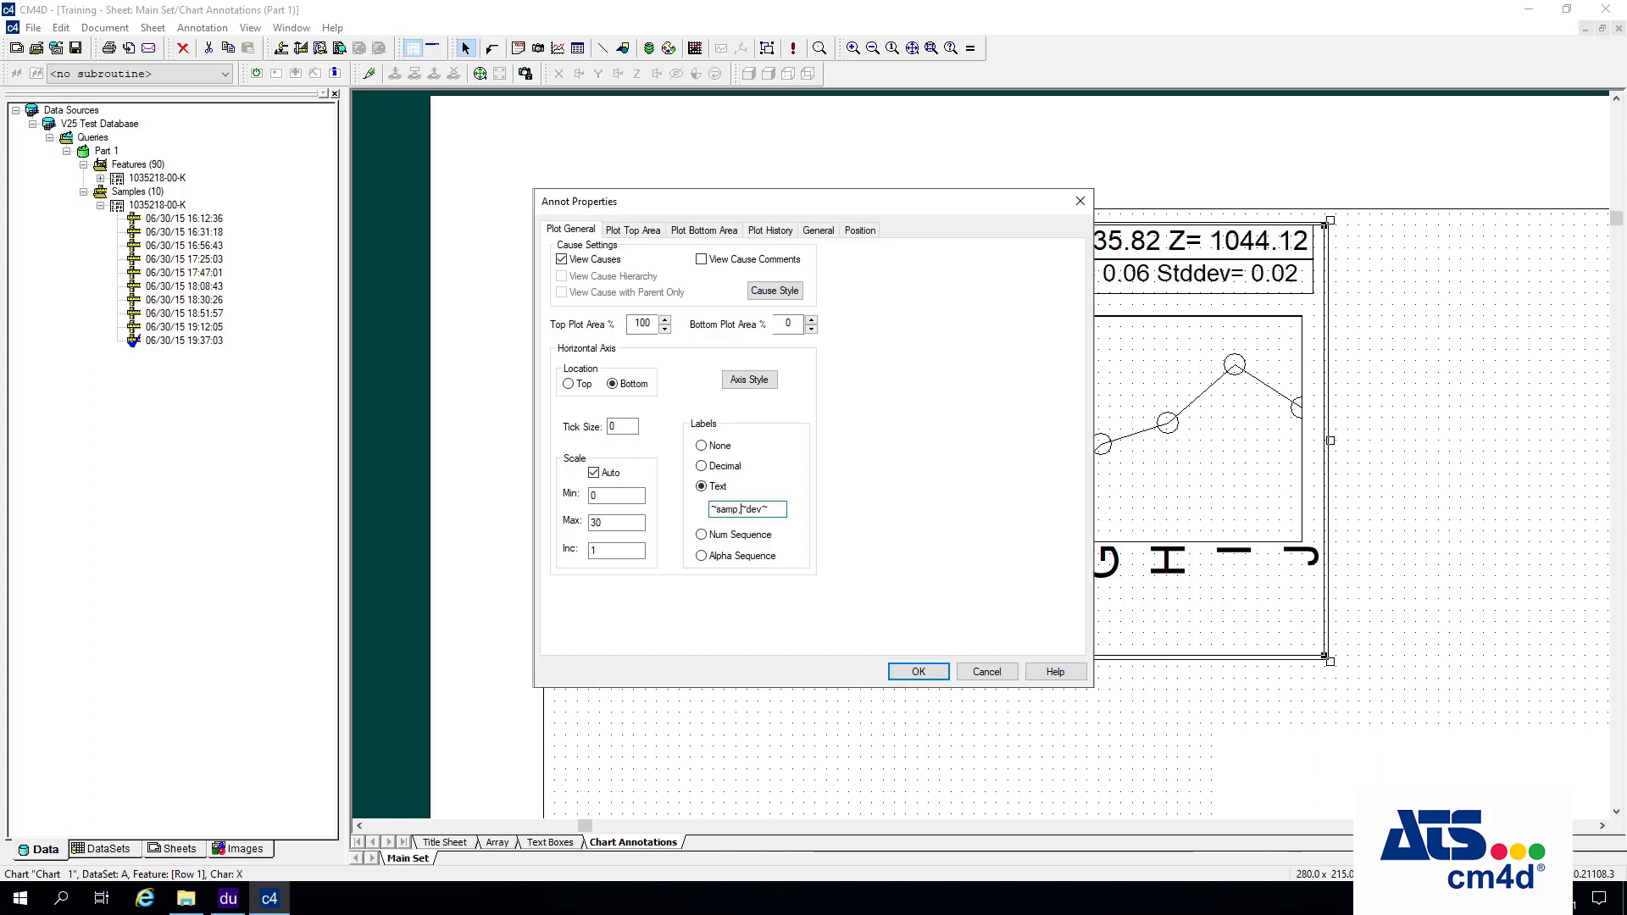
text(ate~)
click(918, 672)
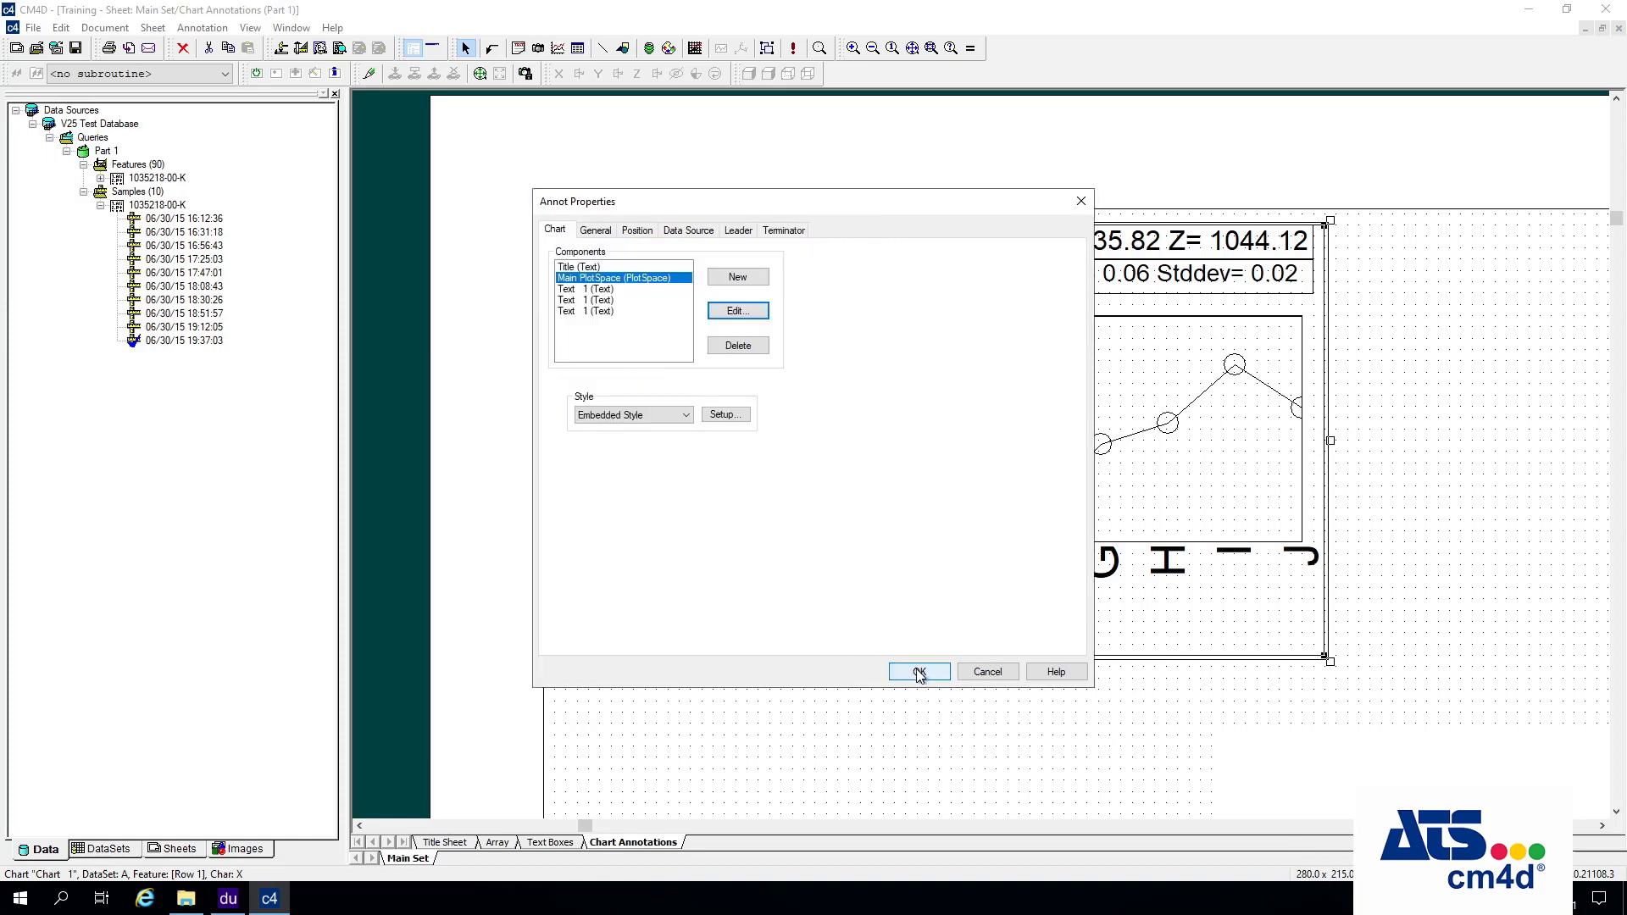
click(919, 671)
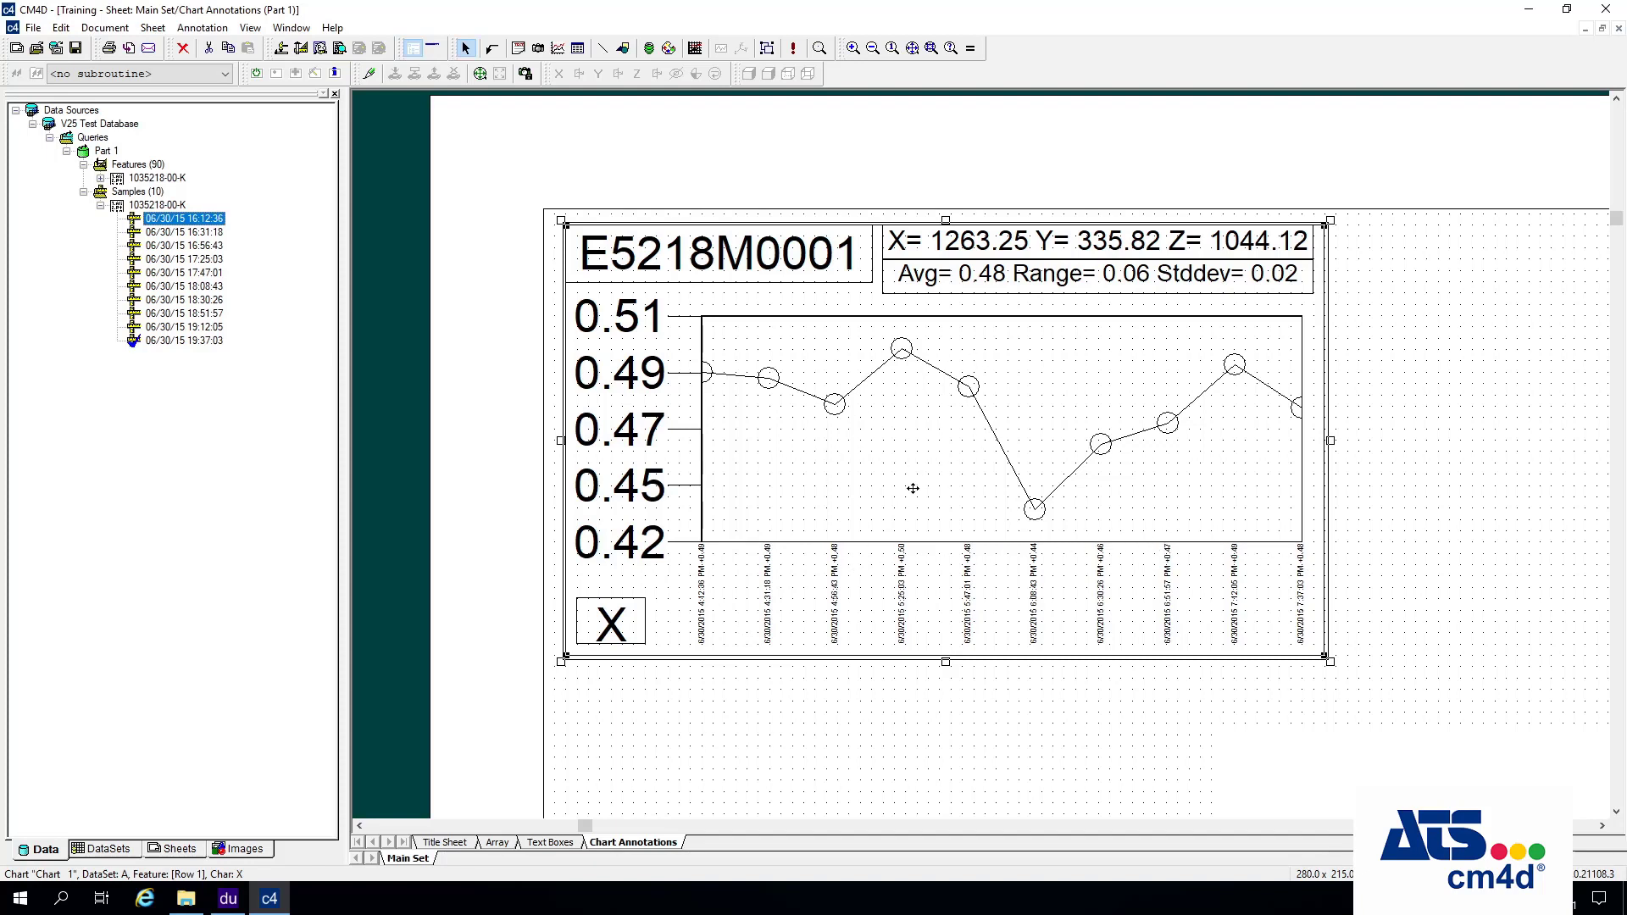
Reopen the Main PlotSpace settings and remove ~samp.date~ from the label text, keeping ~dev~.
right_click(847, 459)
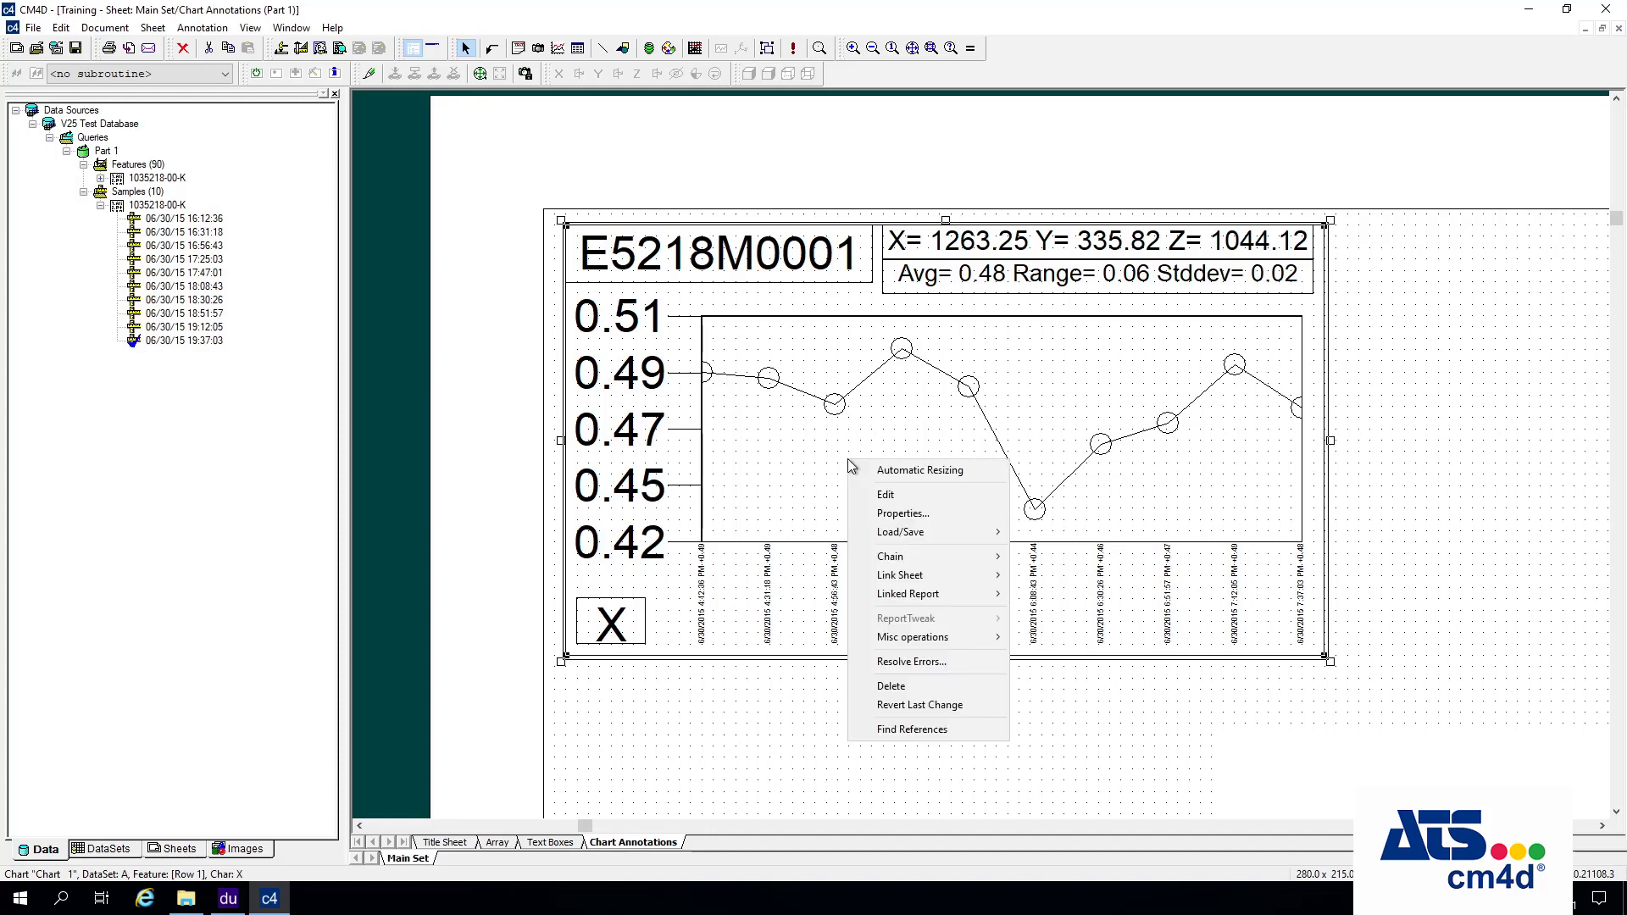
click(913, 505)
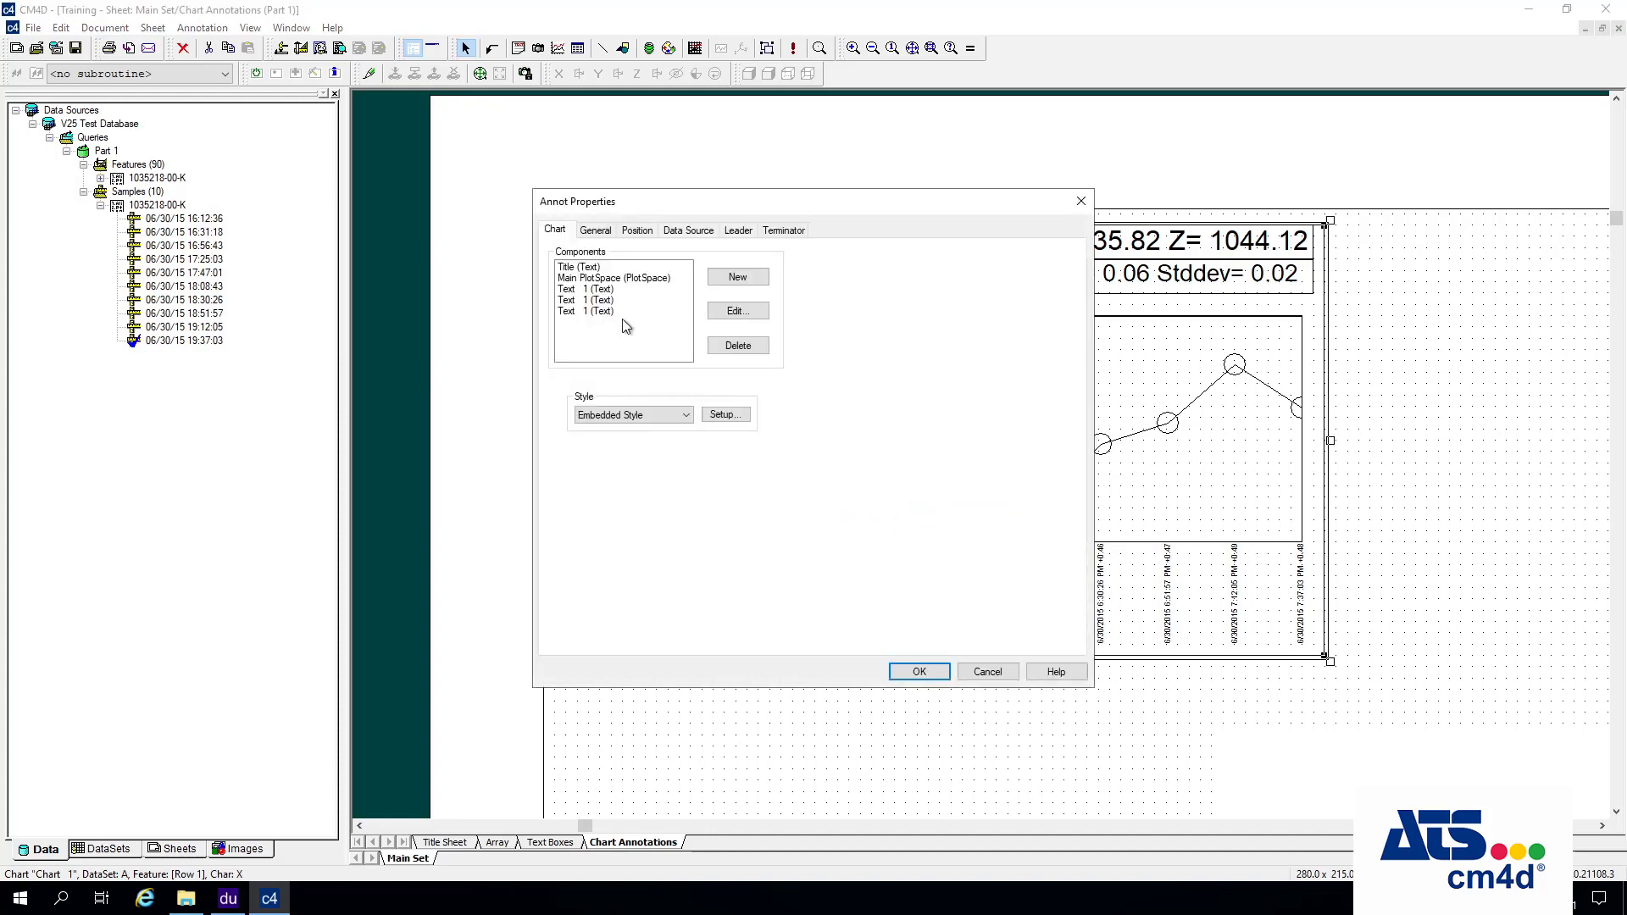
click(642, 278)
click(750, 319)
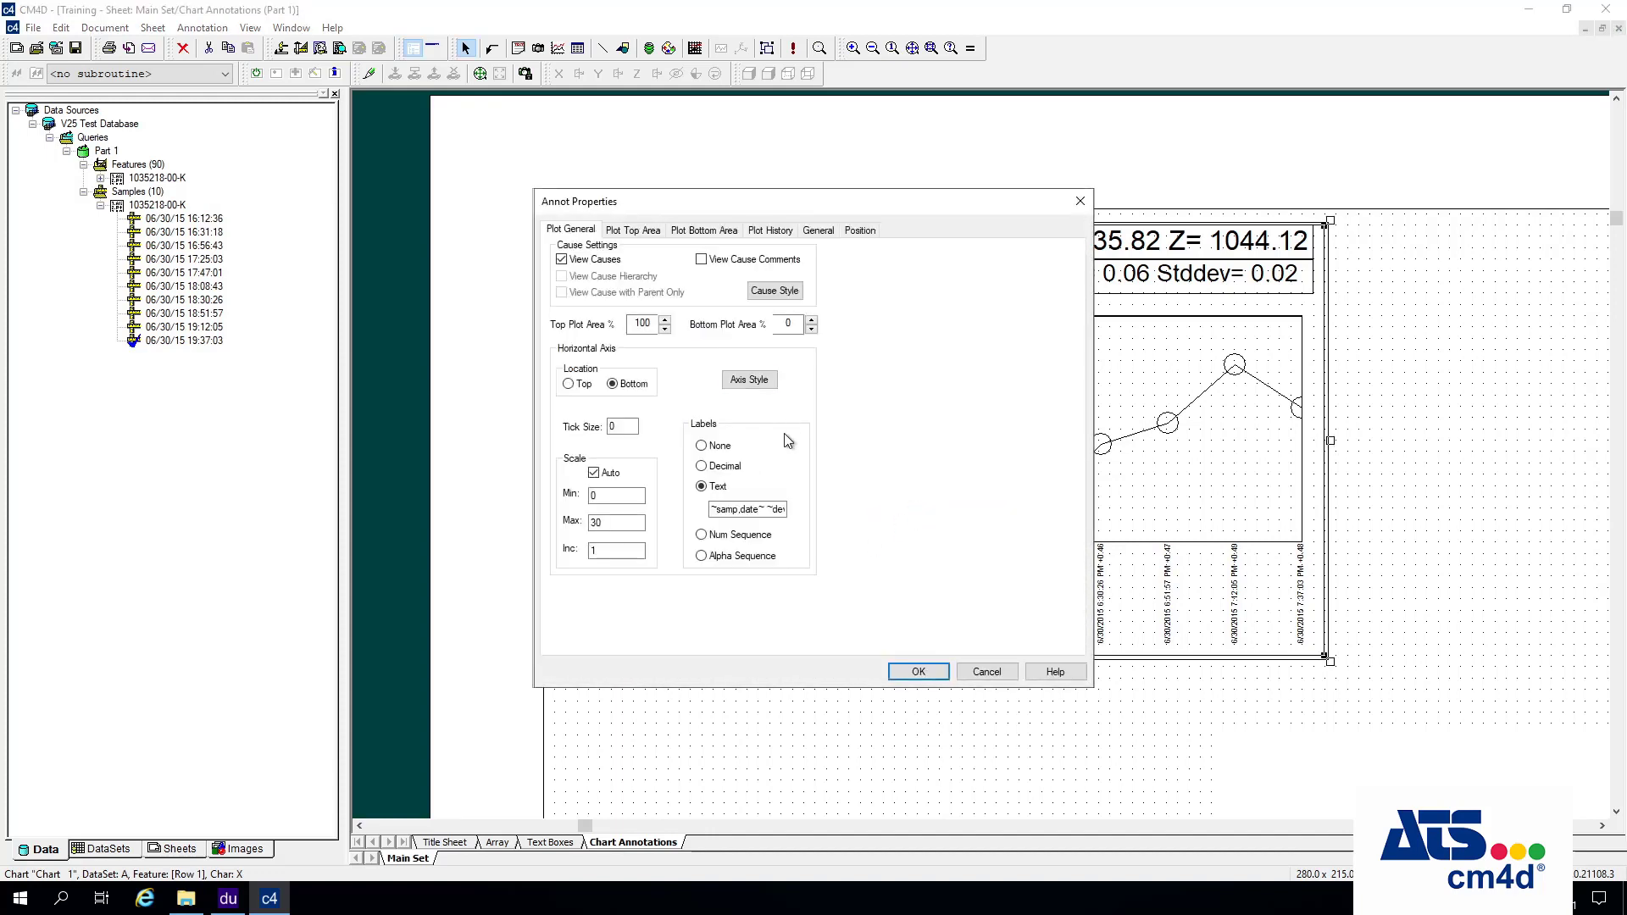
click(765, 511)
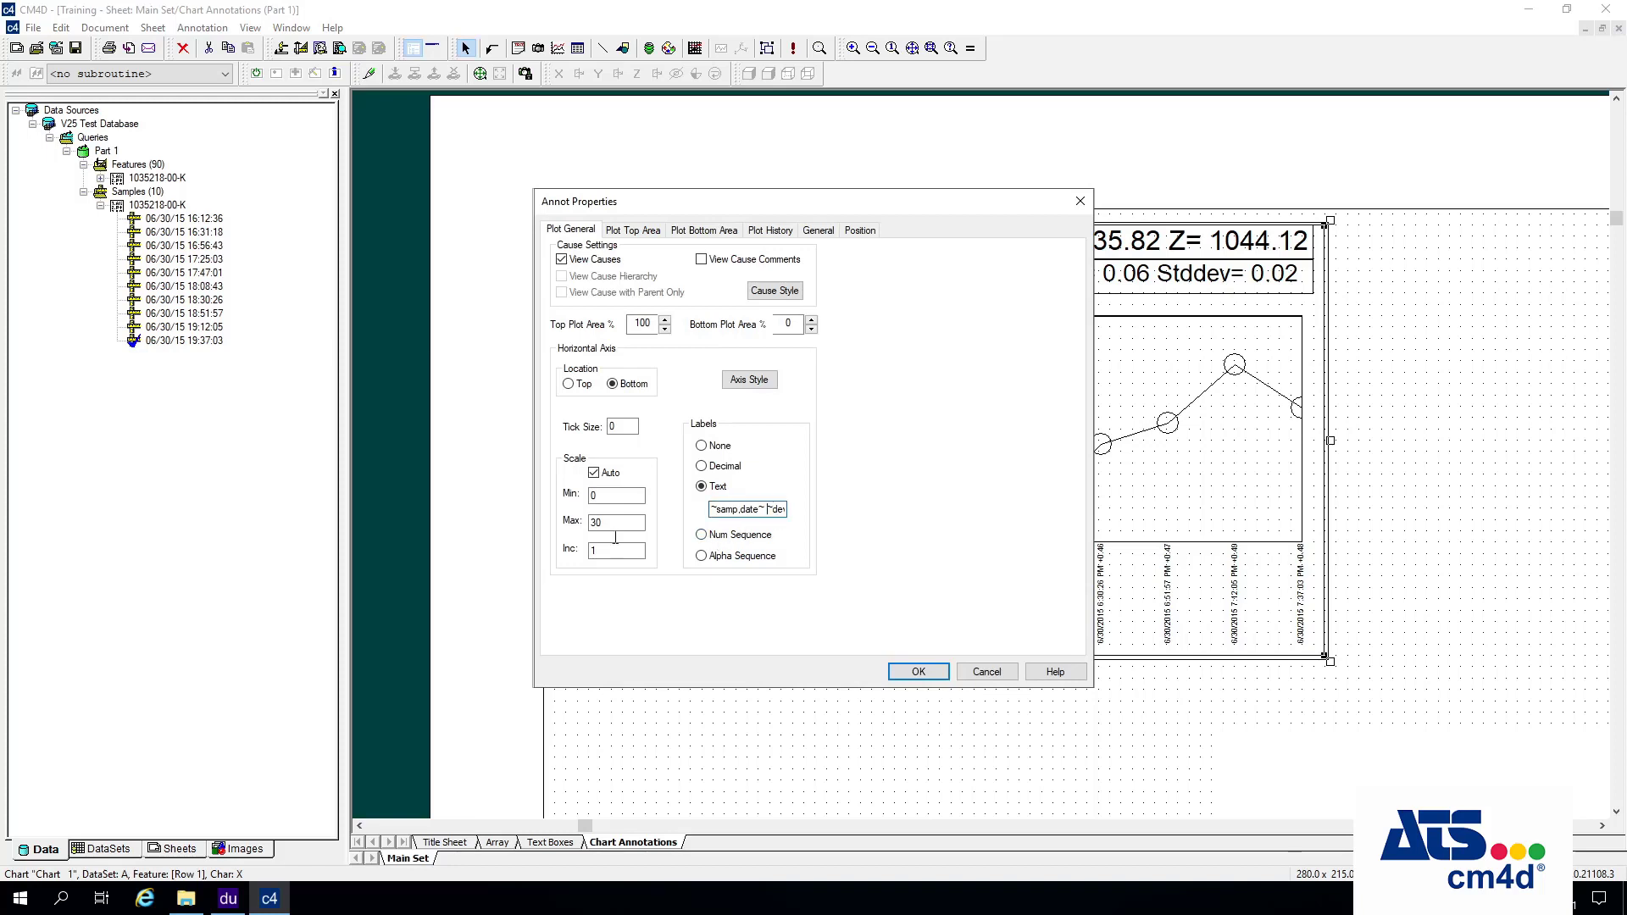
key(shift+Home)
key(BackSpace)
Choose a smaller font point size in the horizontal axis style and apply the settings to the chart.
click(741, 383)
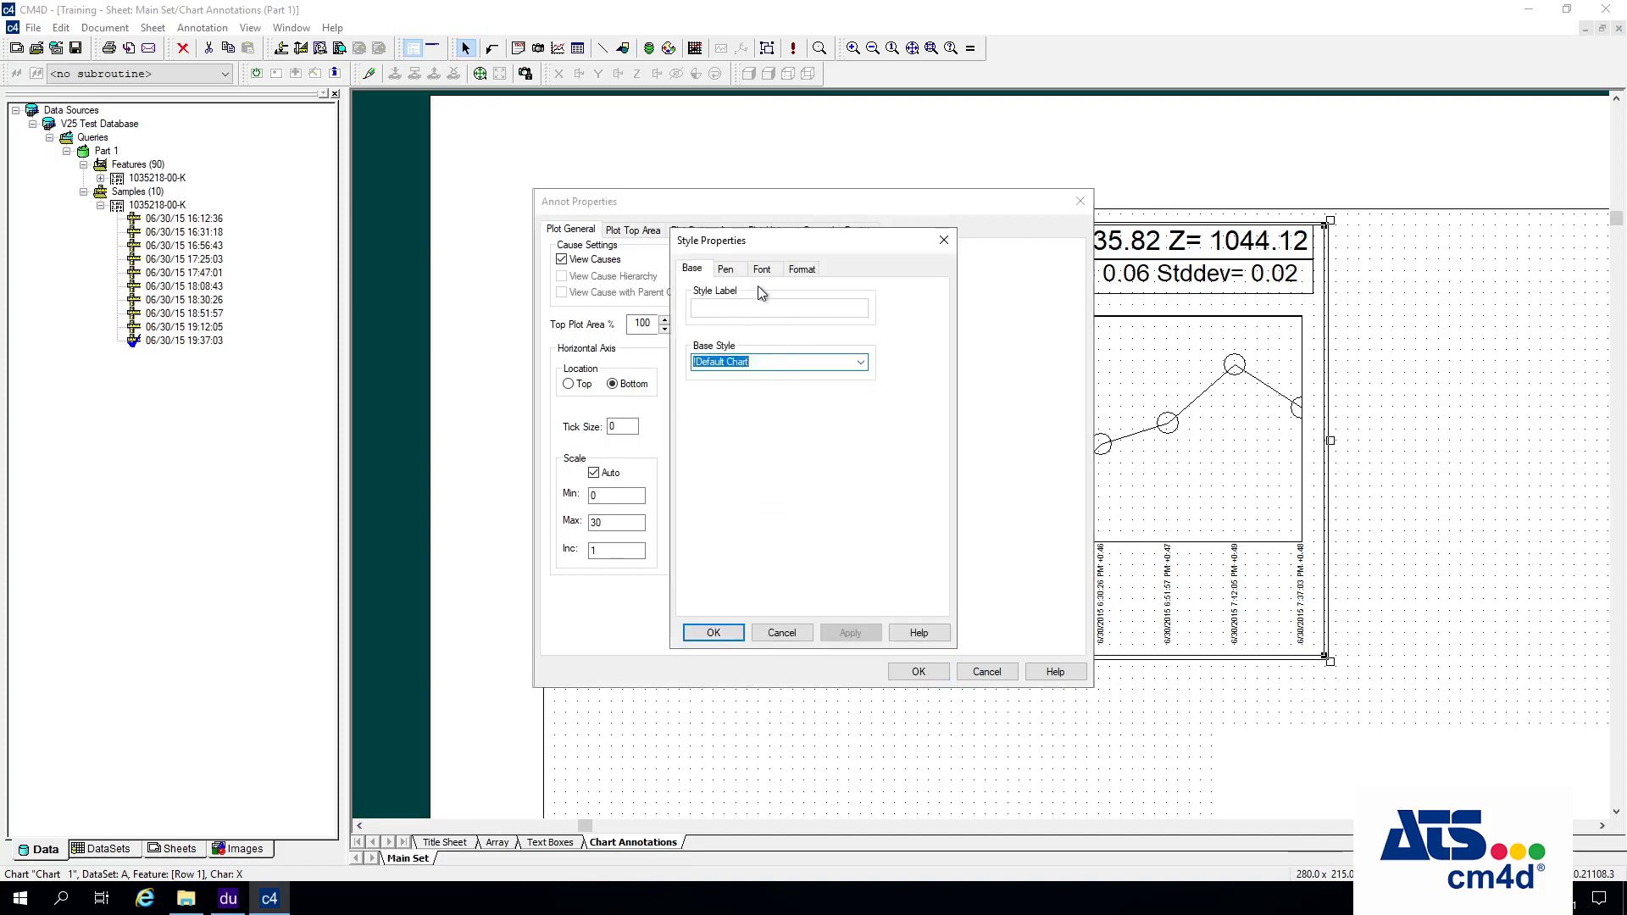
click(762, 269)
click(716, 391)
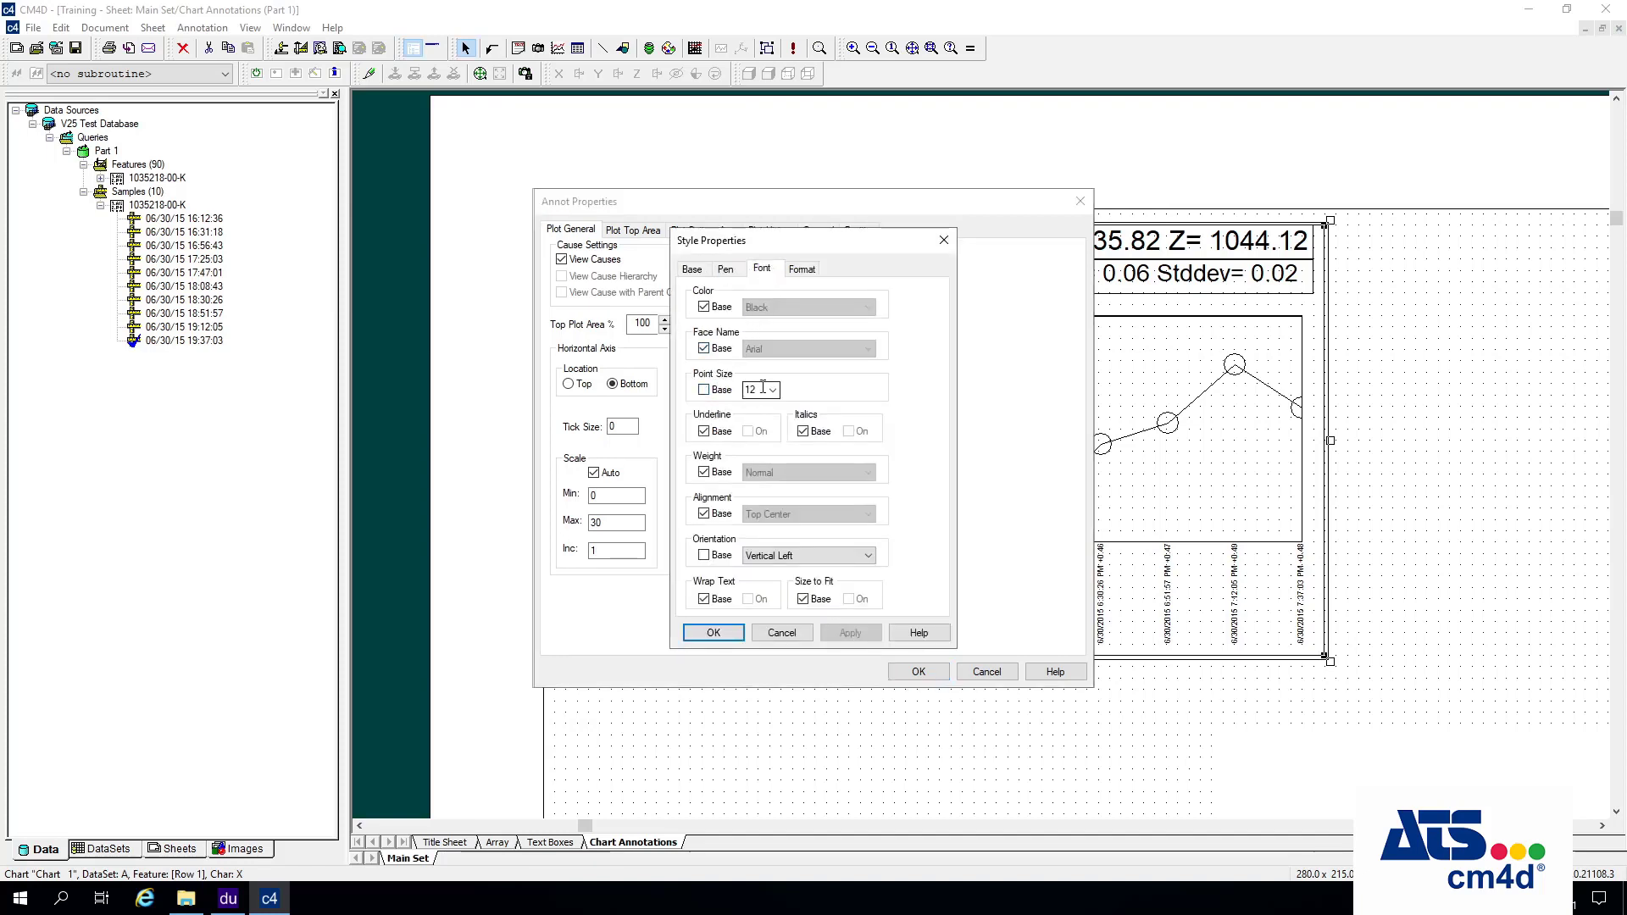
click(772, 390)
click(750, 482)
click(718, 645)
click(890, 671)
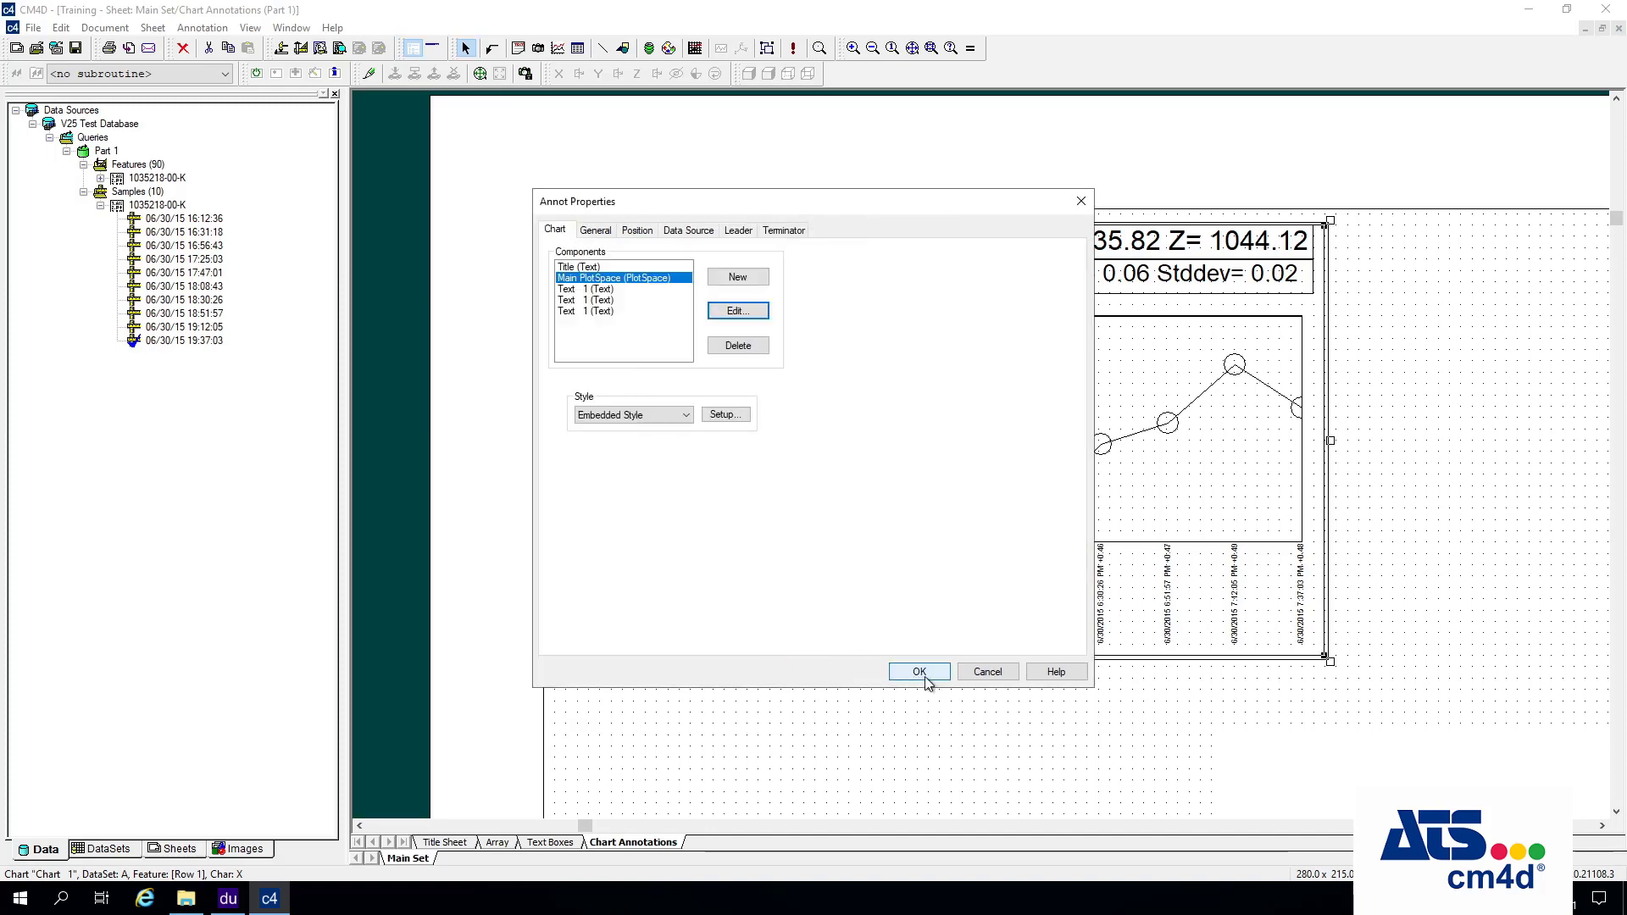
click(925, 676)
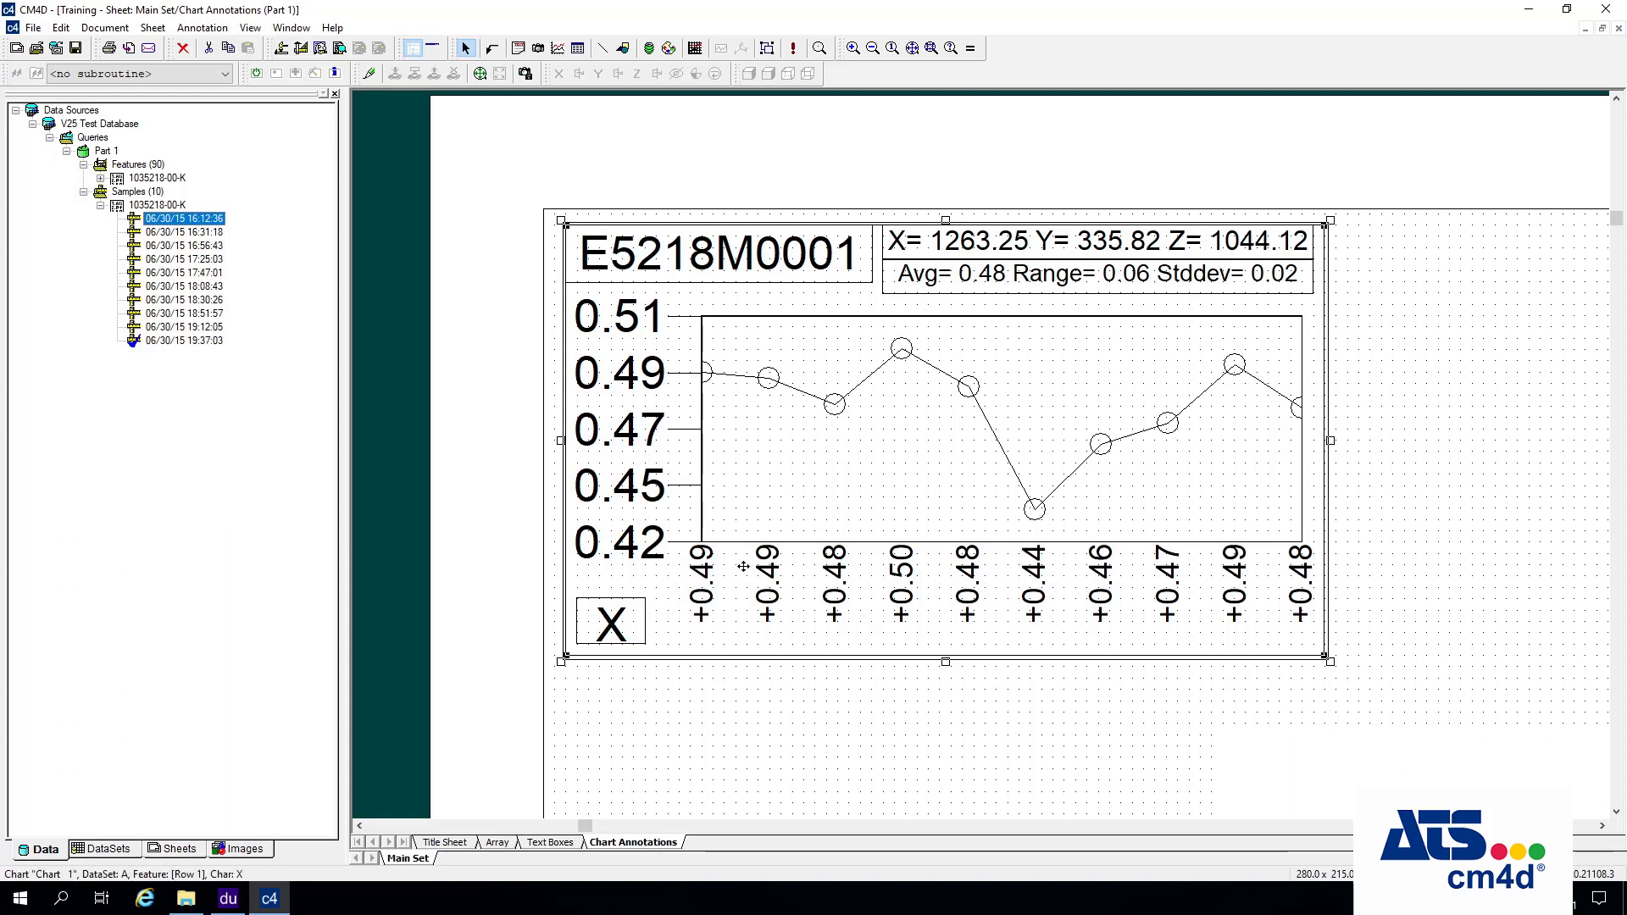
Open the chart's Main PlotSpace line settings for the top plot area and enable the Spec/Control Limits lines.
right_click(839, 484)
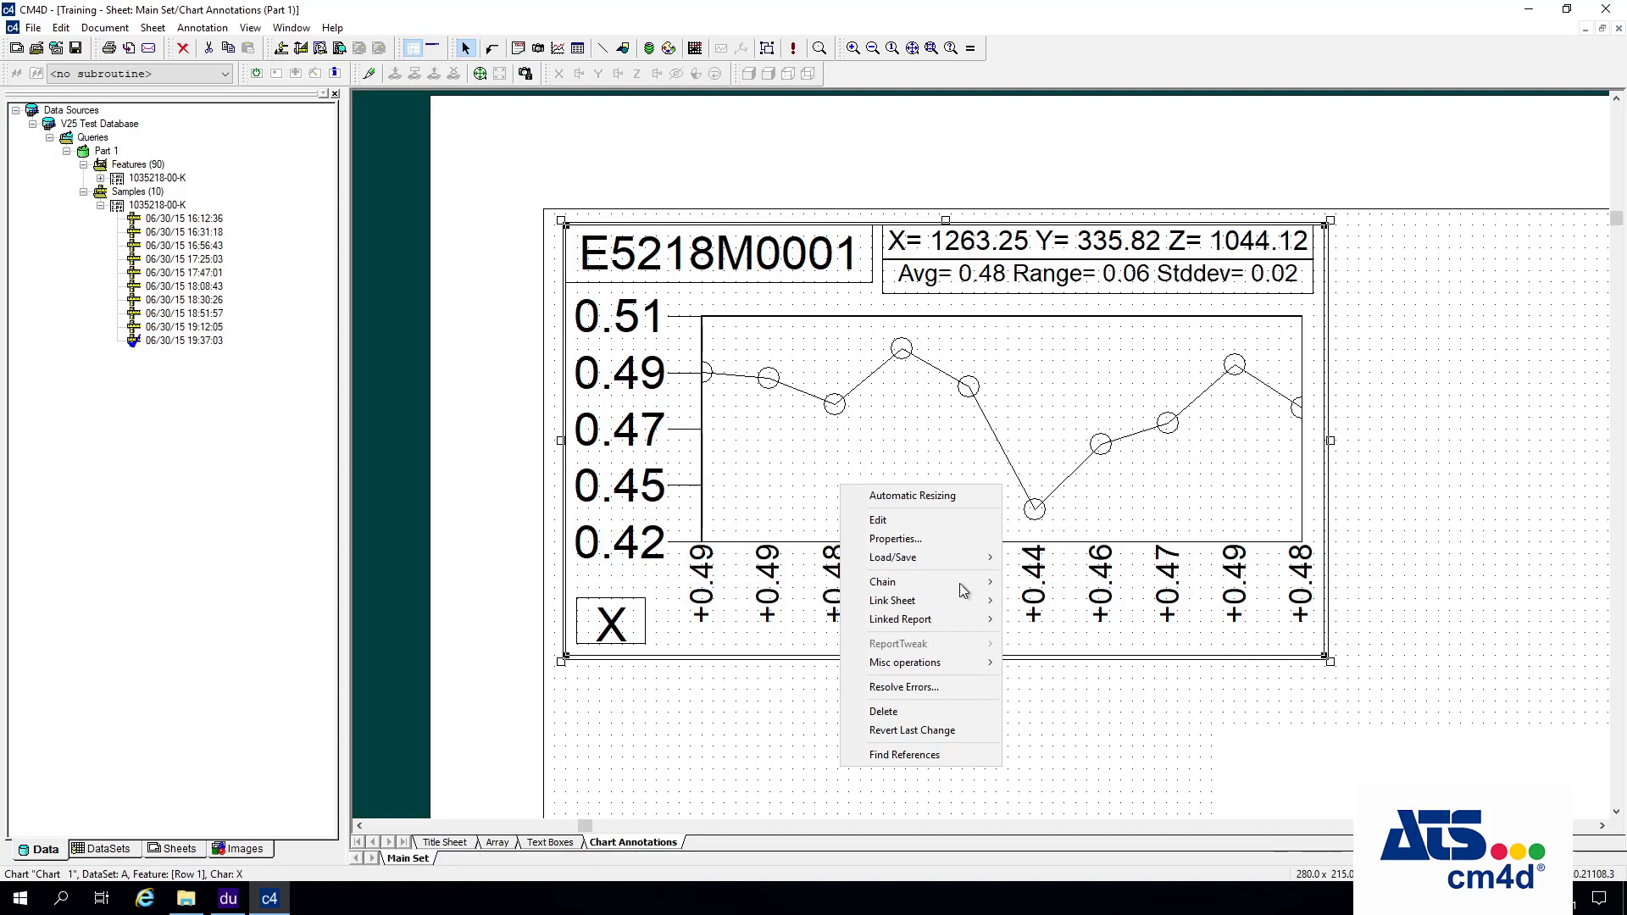
click(938, 542)
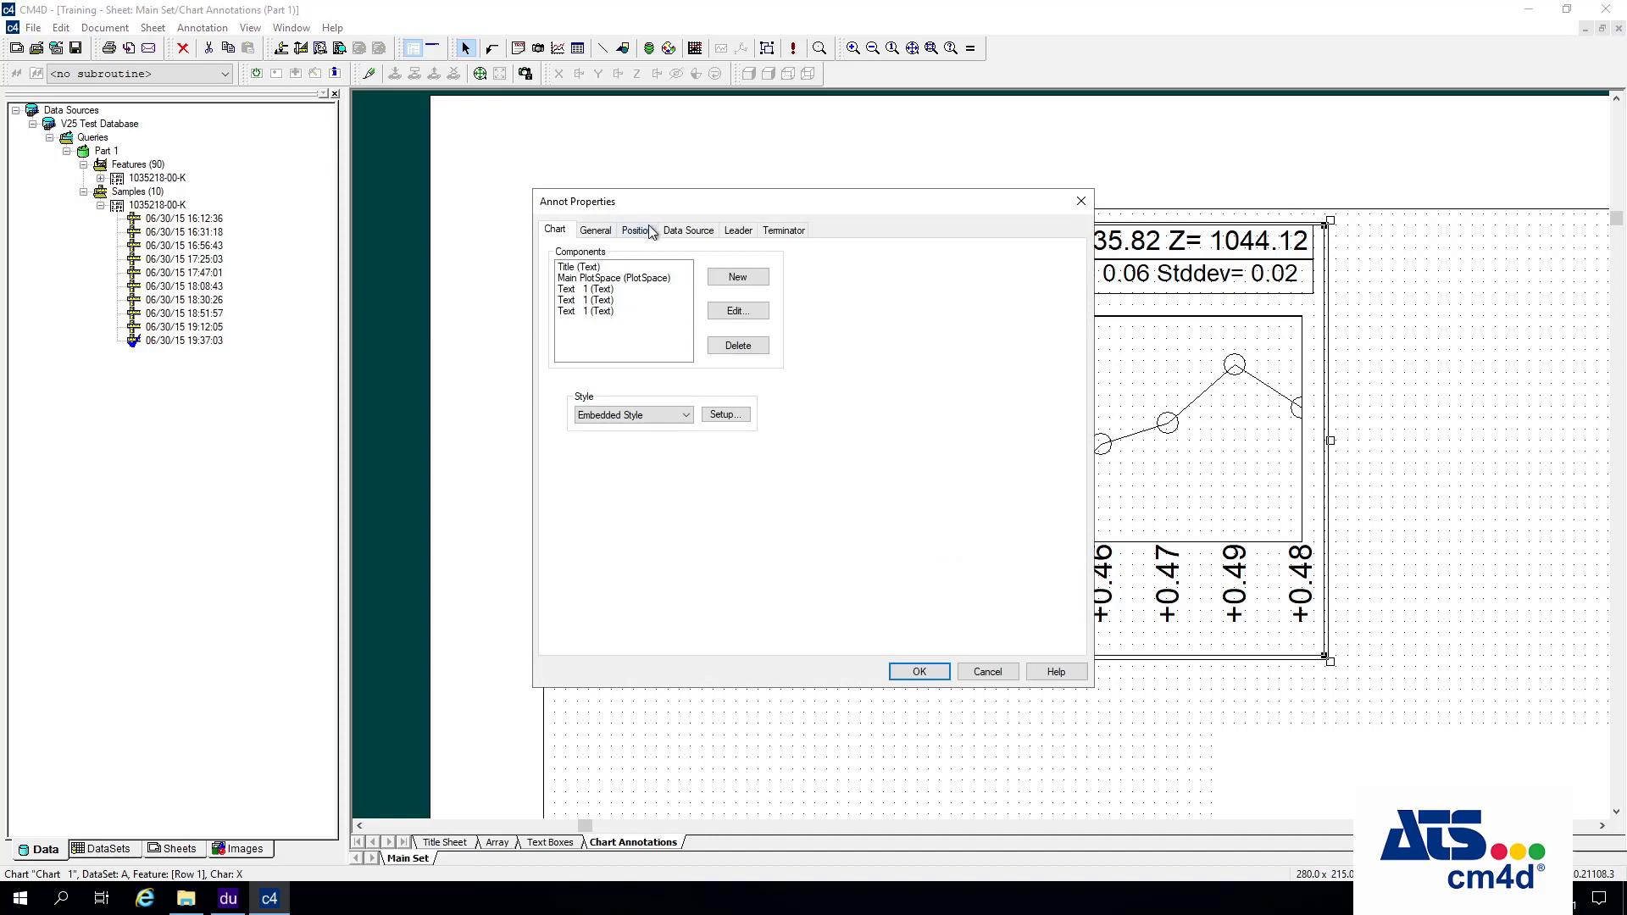
drag(673, 205, 1180, 398)
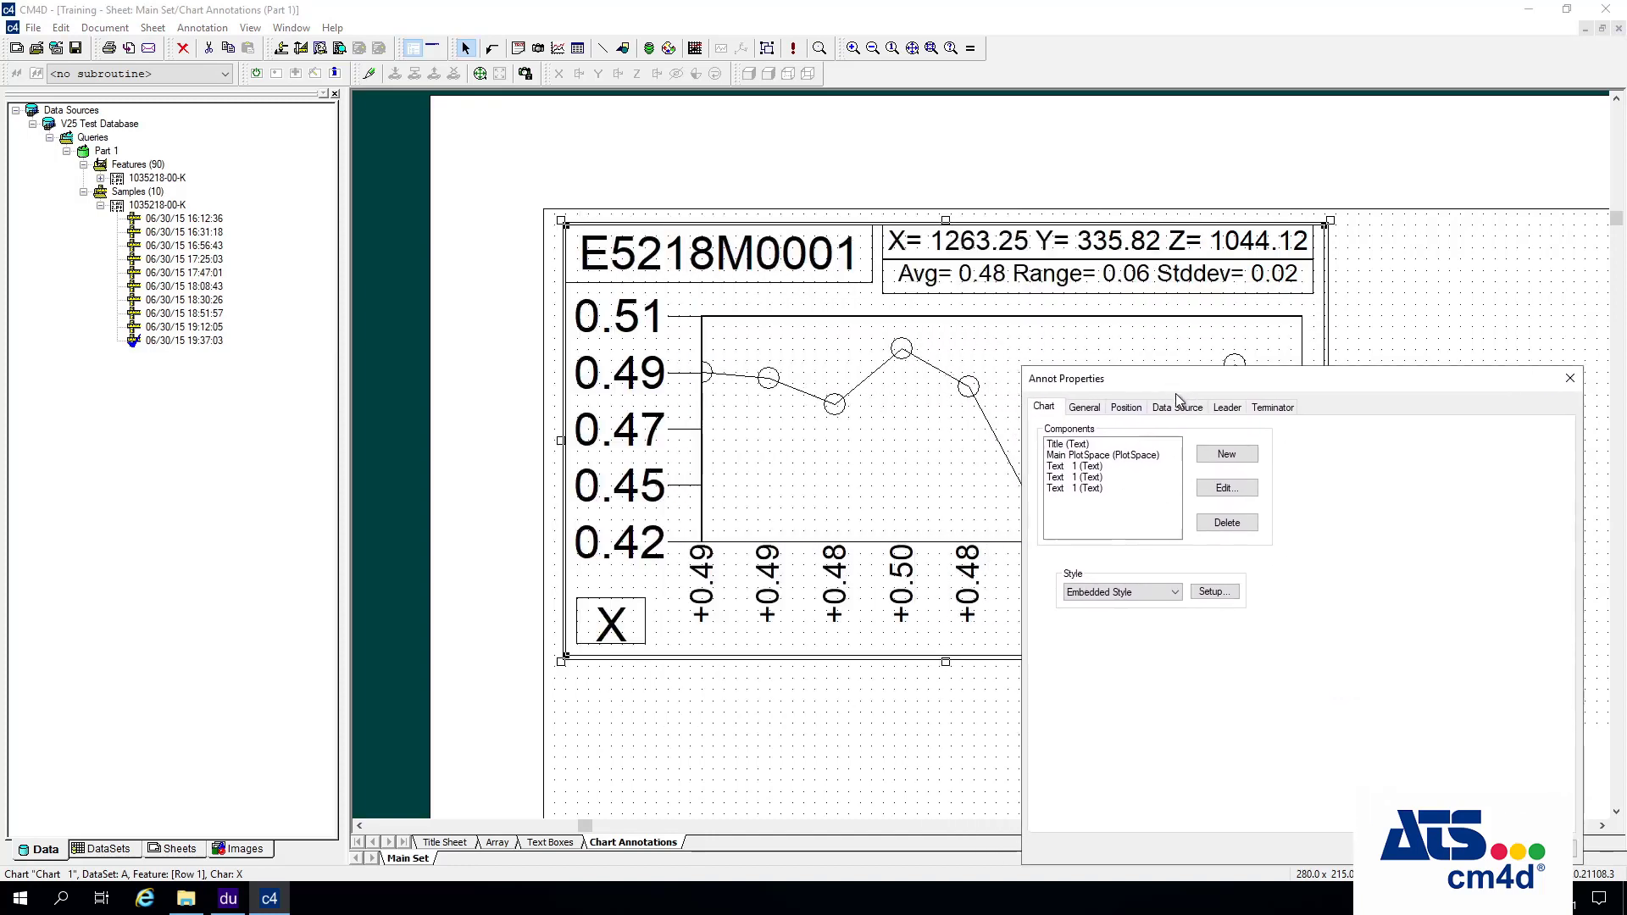
click(1136, 455)
click(1243, 489)
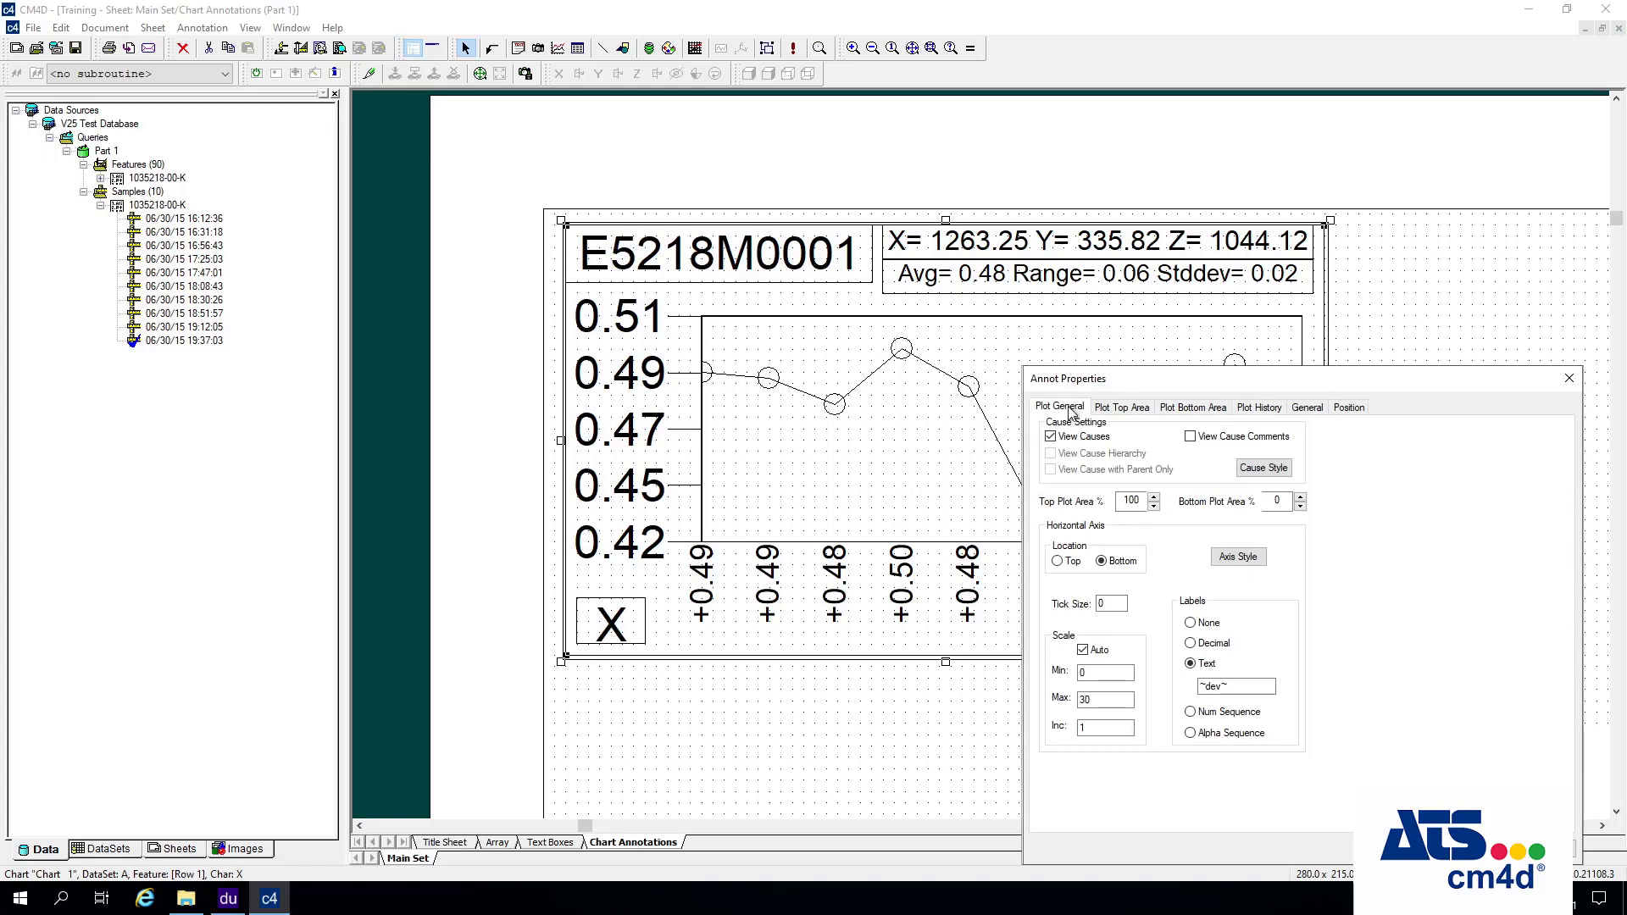
click(1115, 411)
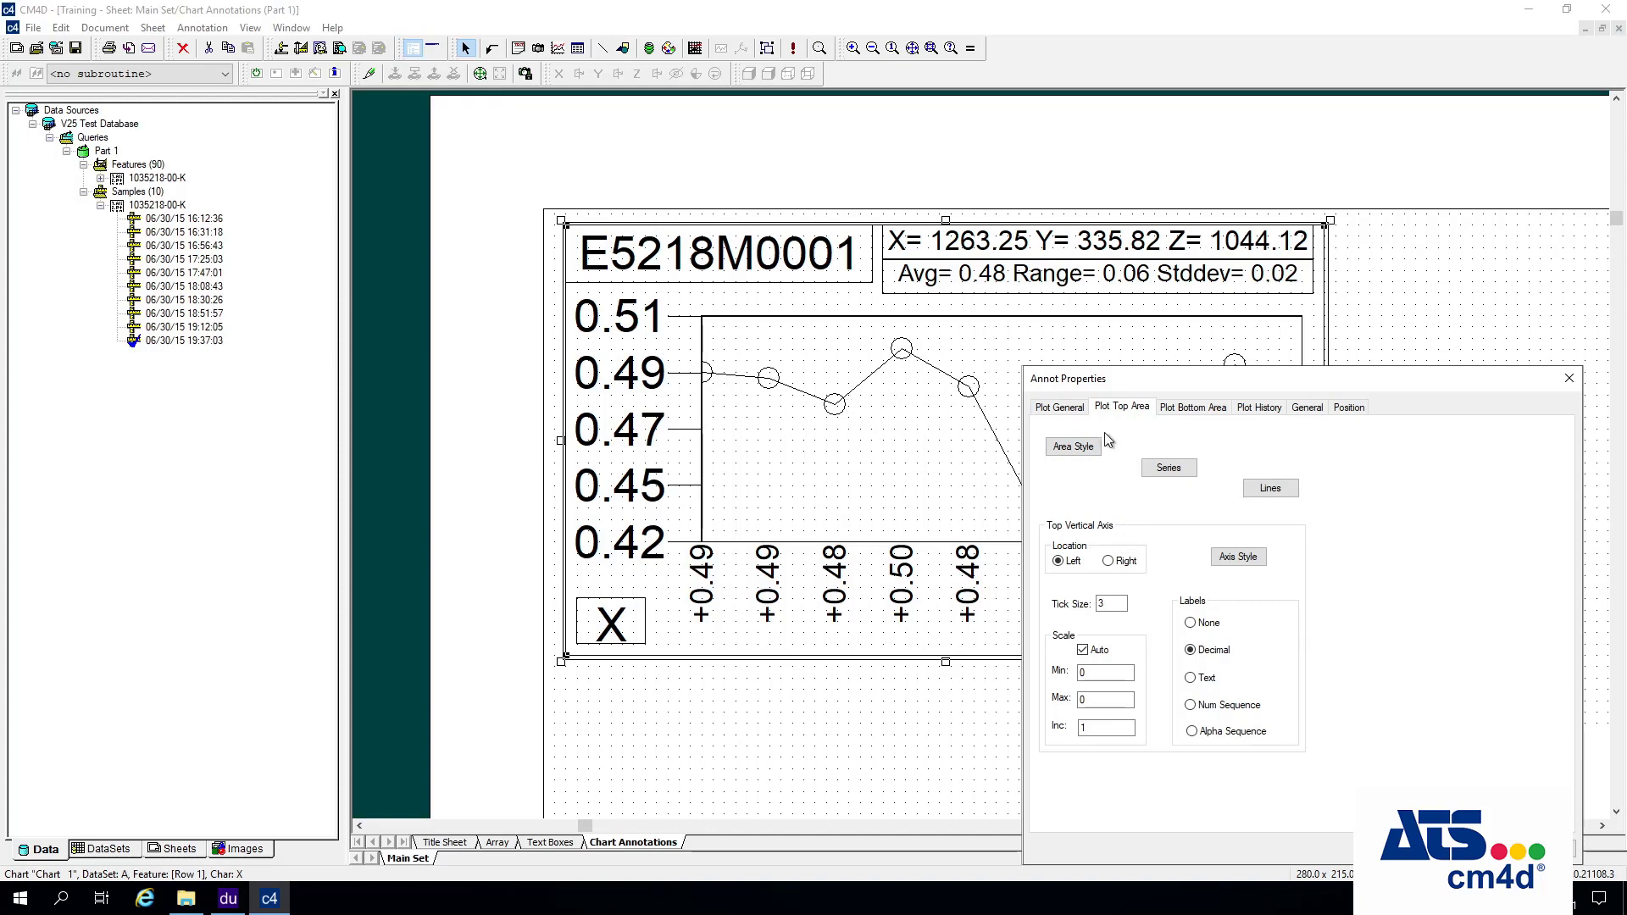
click(1271, 489)
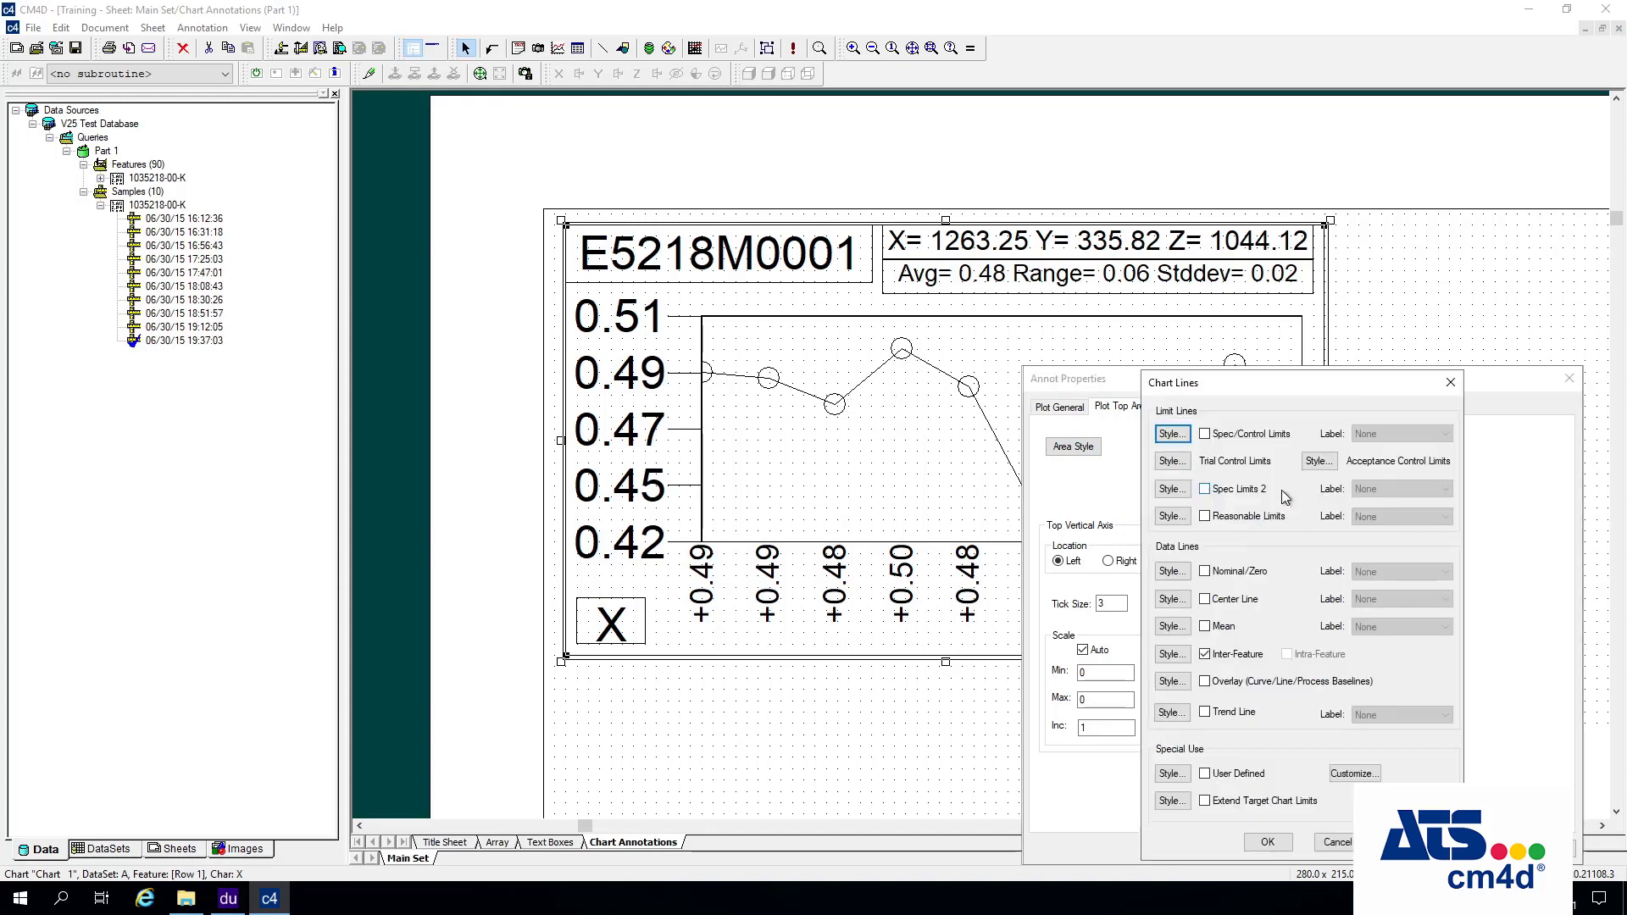
click(1225, 436)
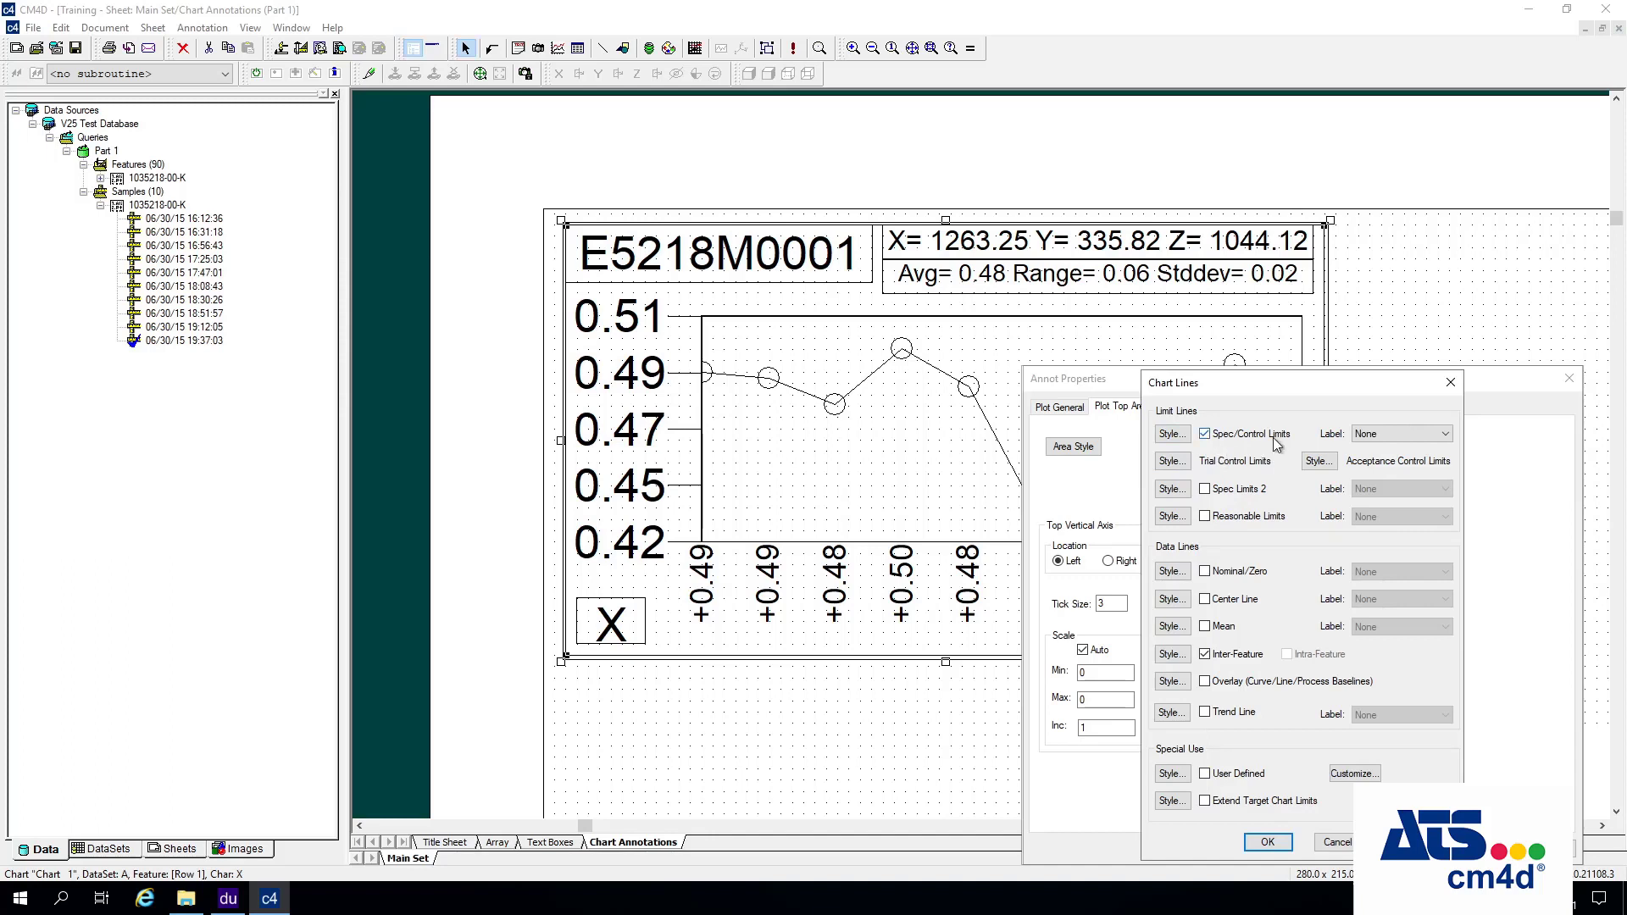
Override the base pen of the Spec/Control Limits lines with the colour Red and the Dash style.
click(1173, 435)
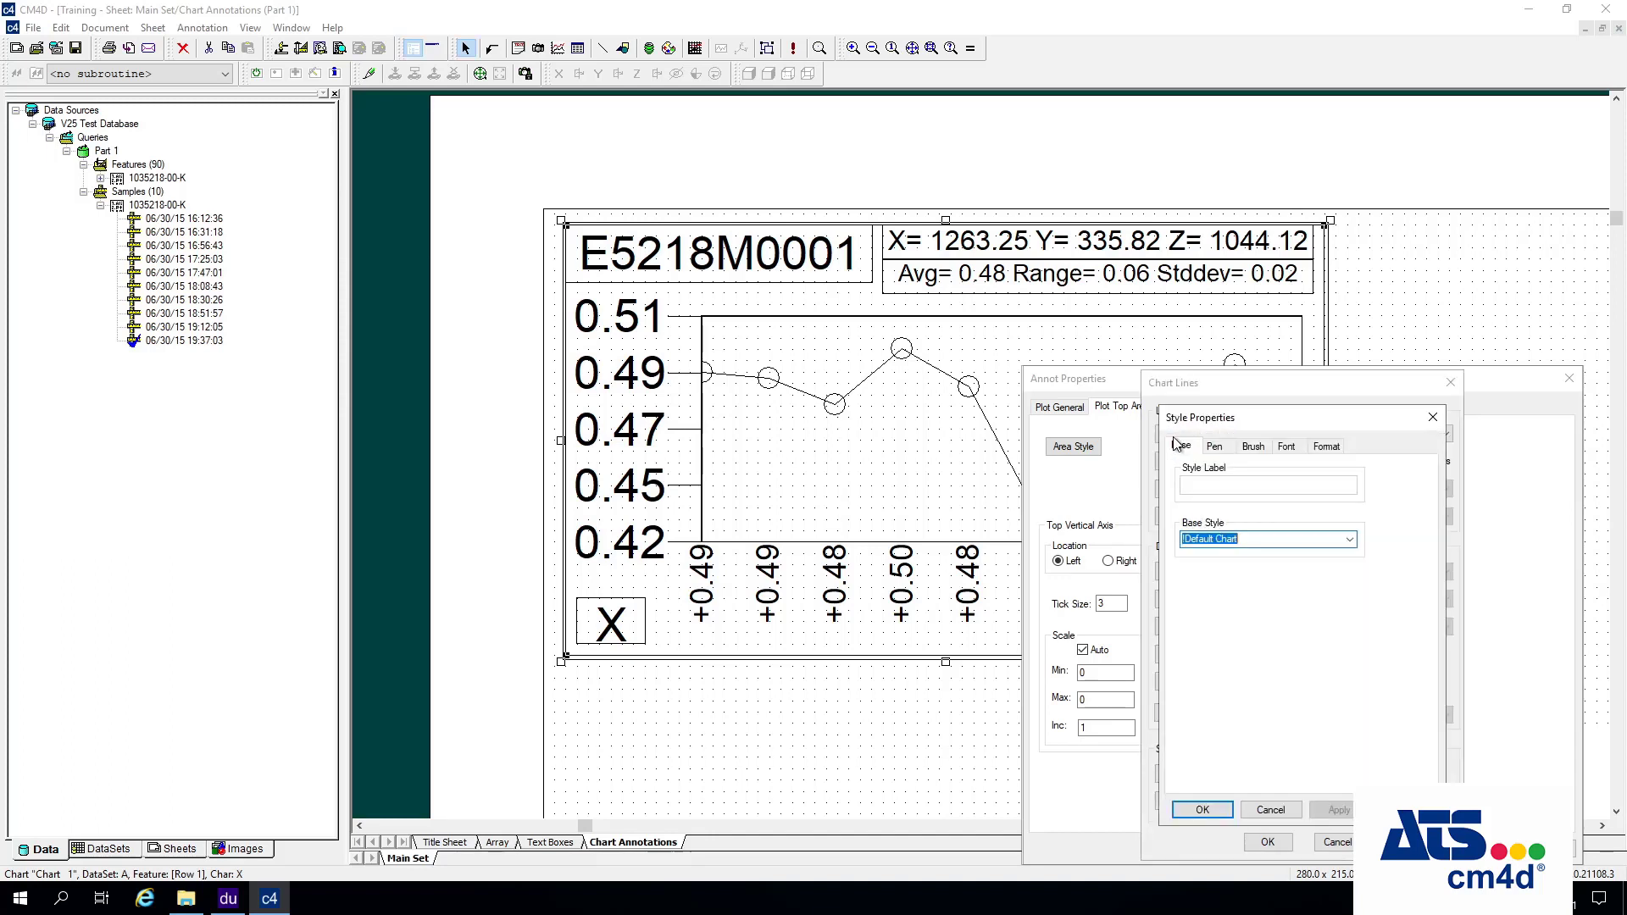
click(1224, 449)
click(1194, 484)
click(1325, 484)
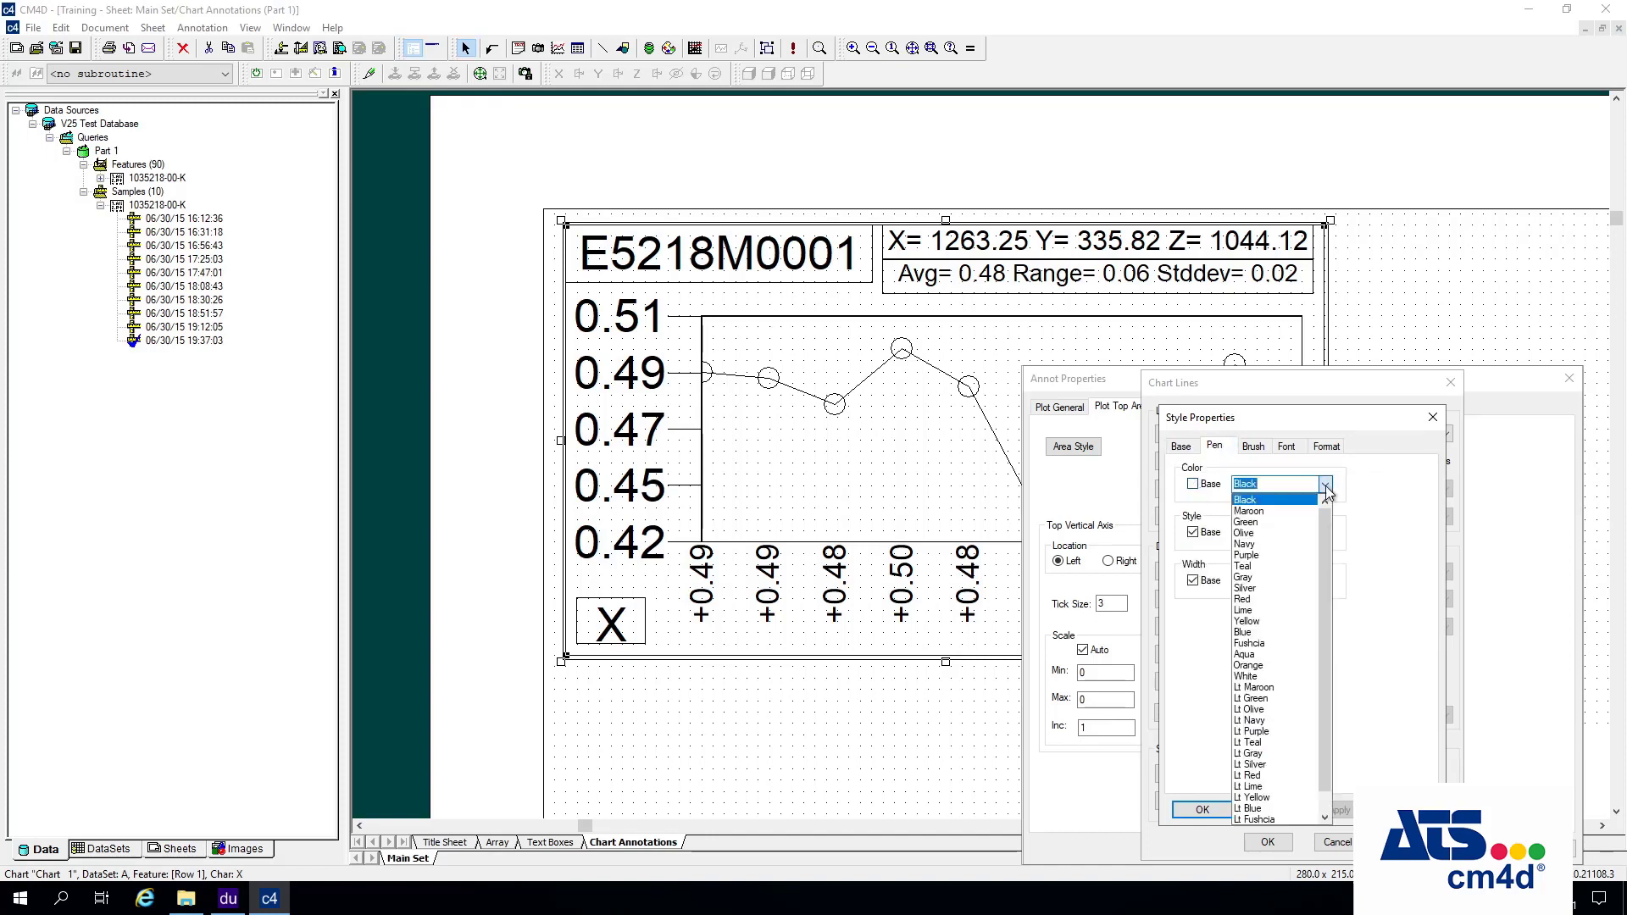
click(1261, 599)
click(1194, 532)
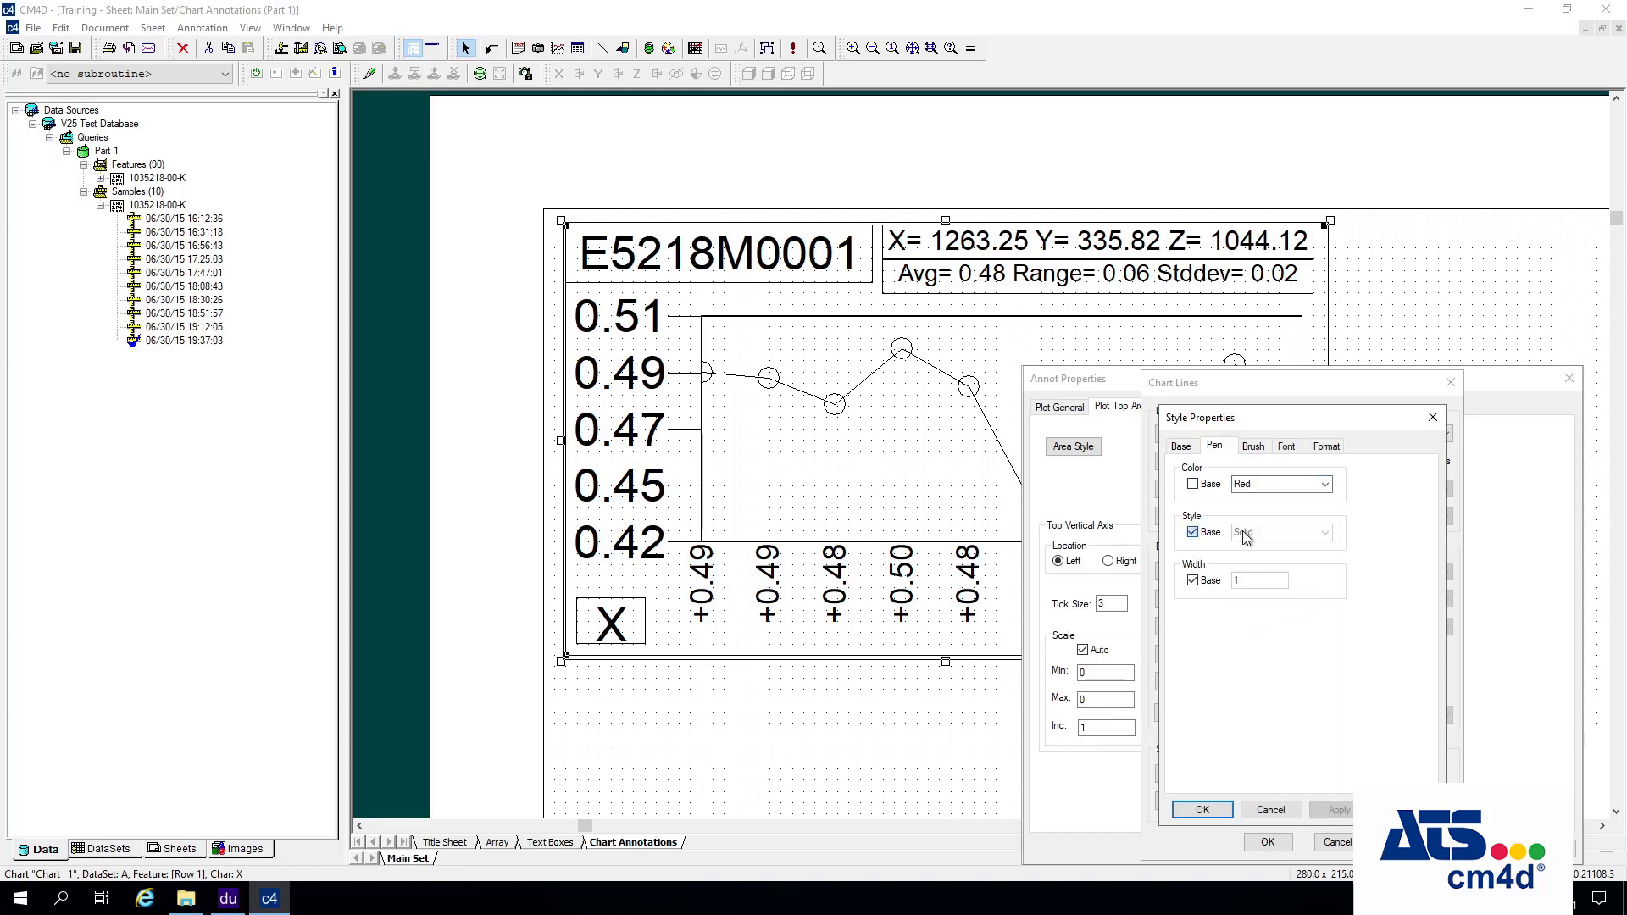
click(1290, 533)
click(1325, 532)
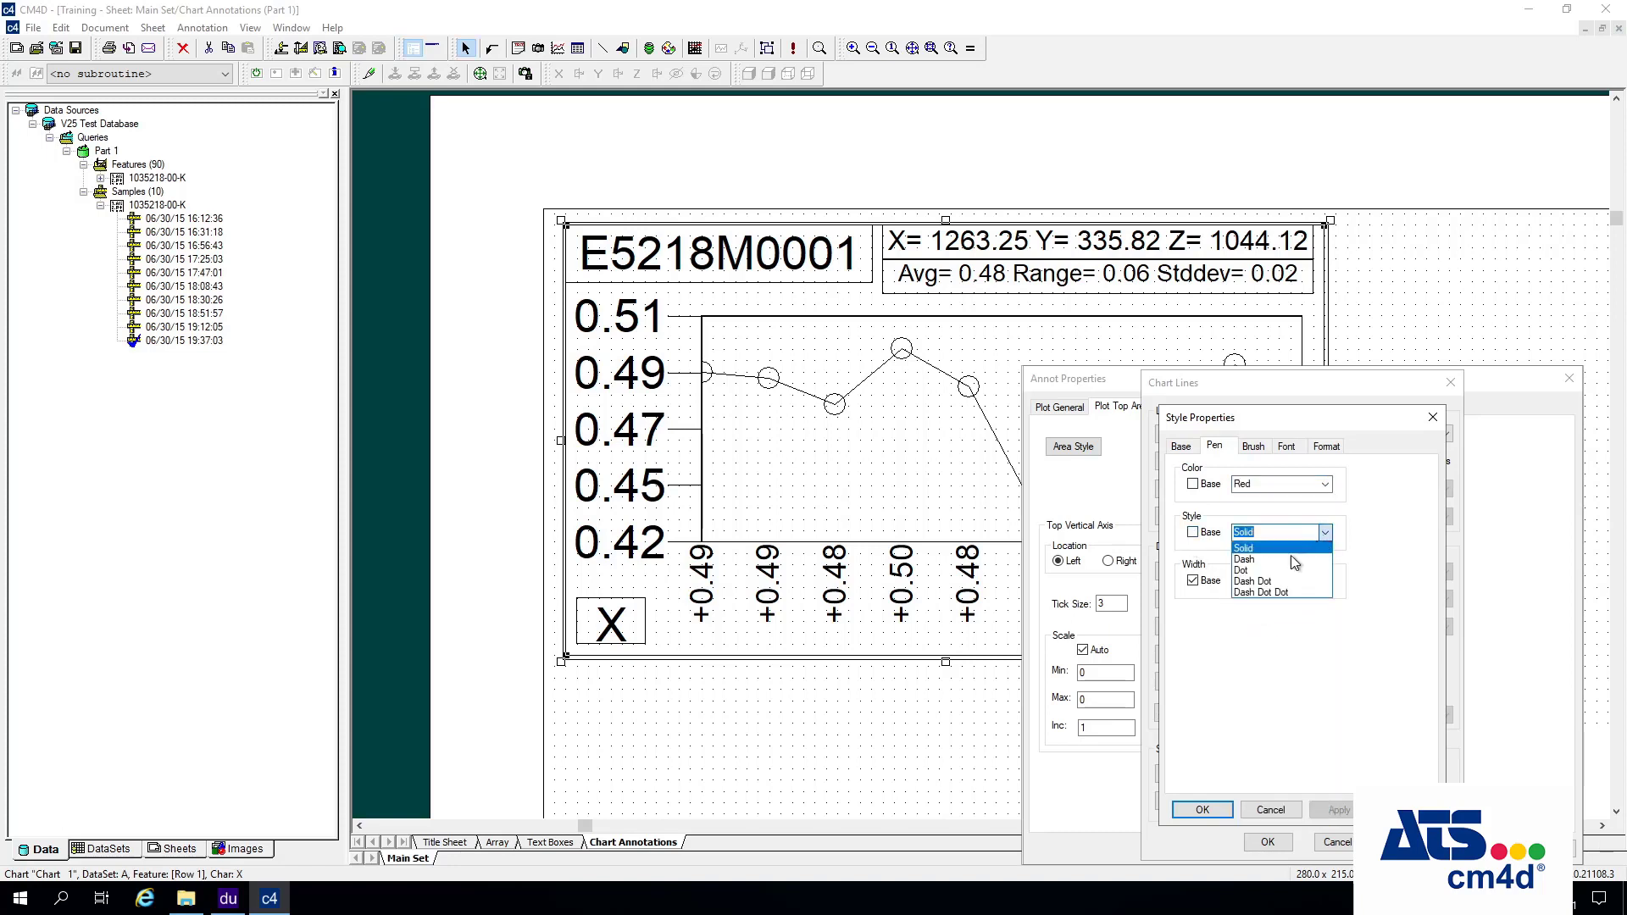
click(1253, 559)
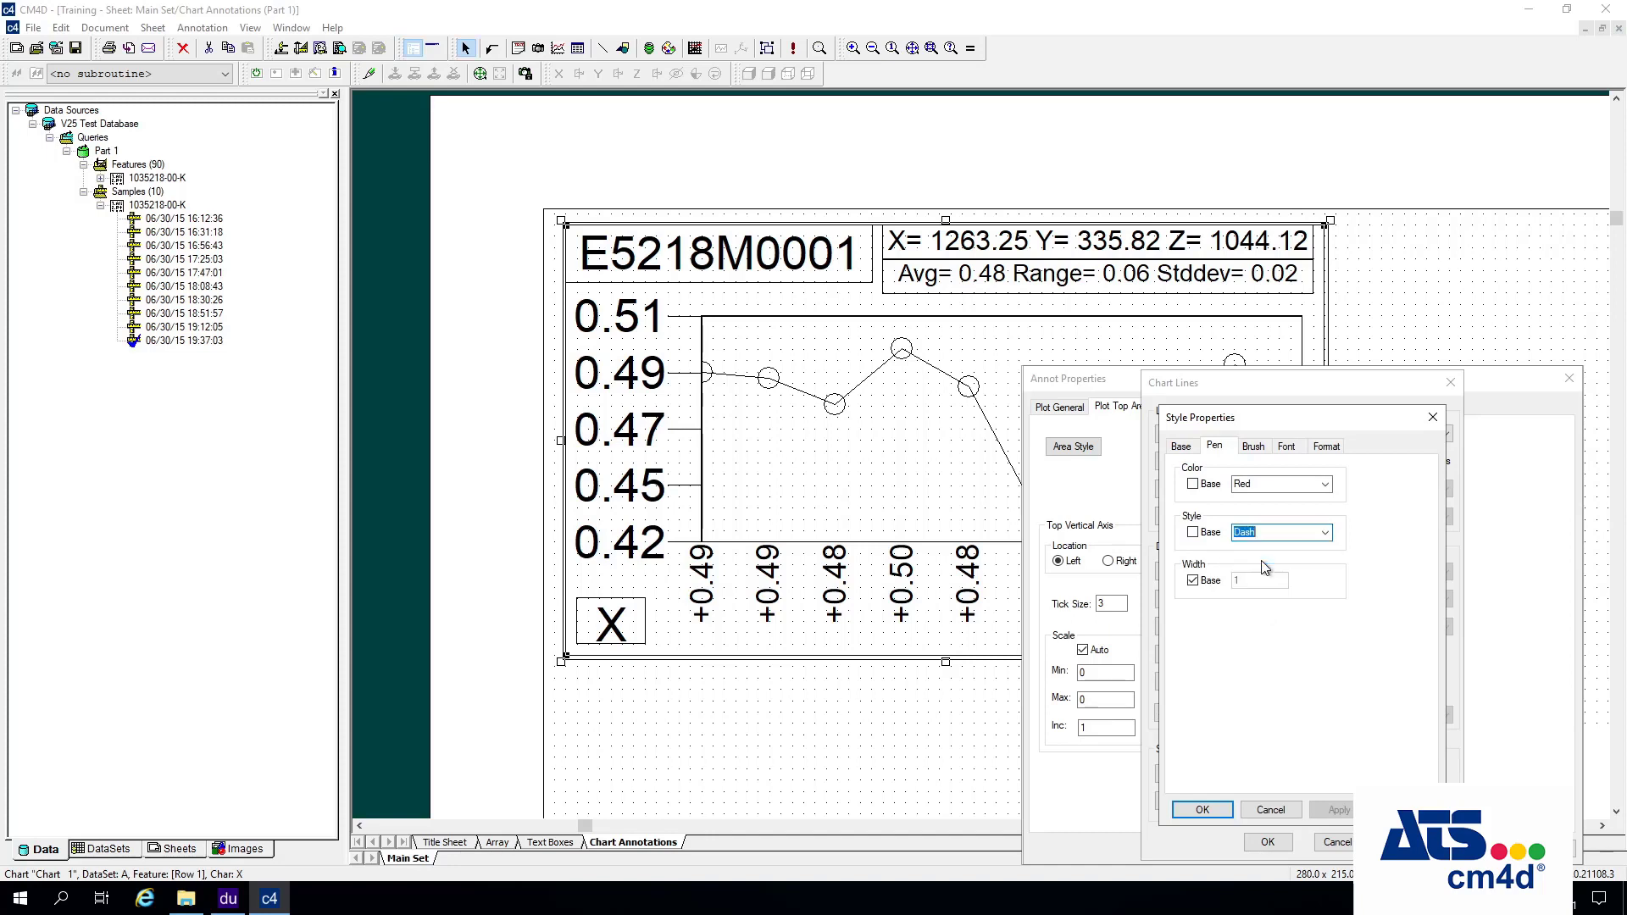
click(1182, 811)
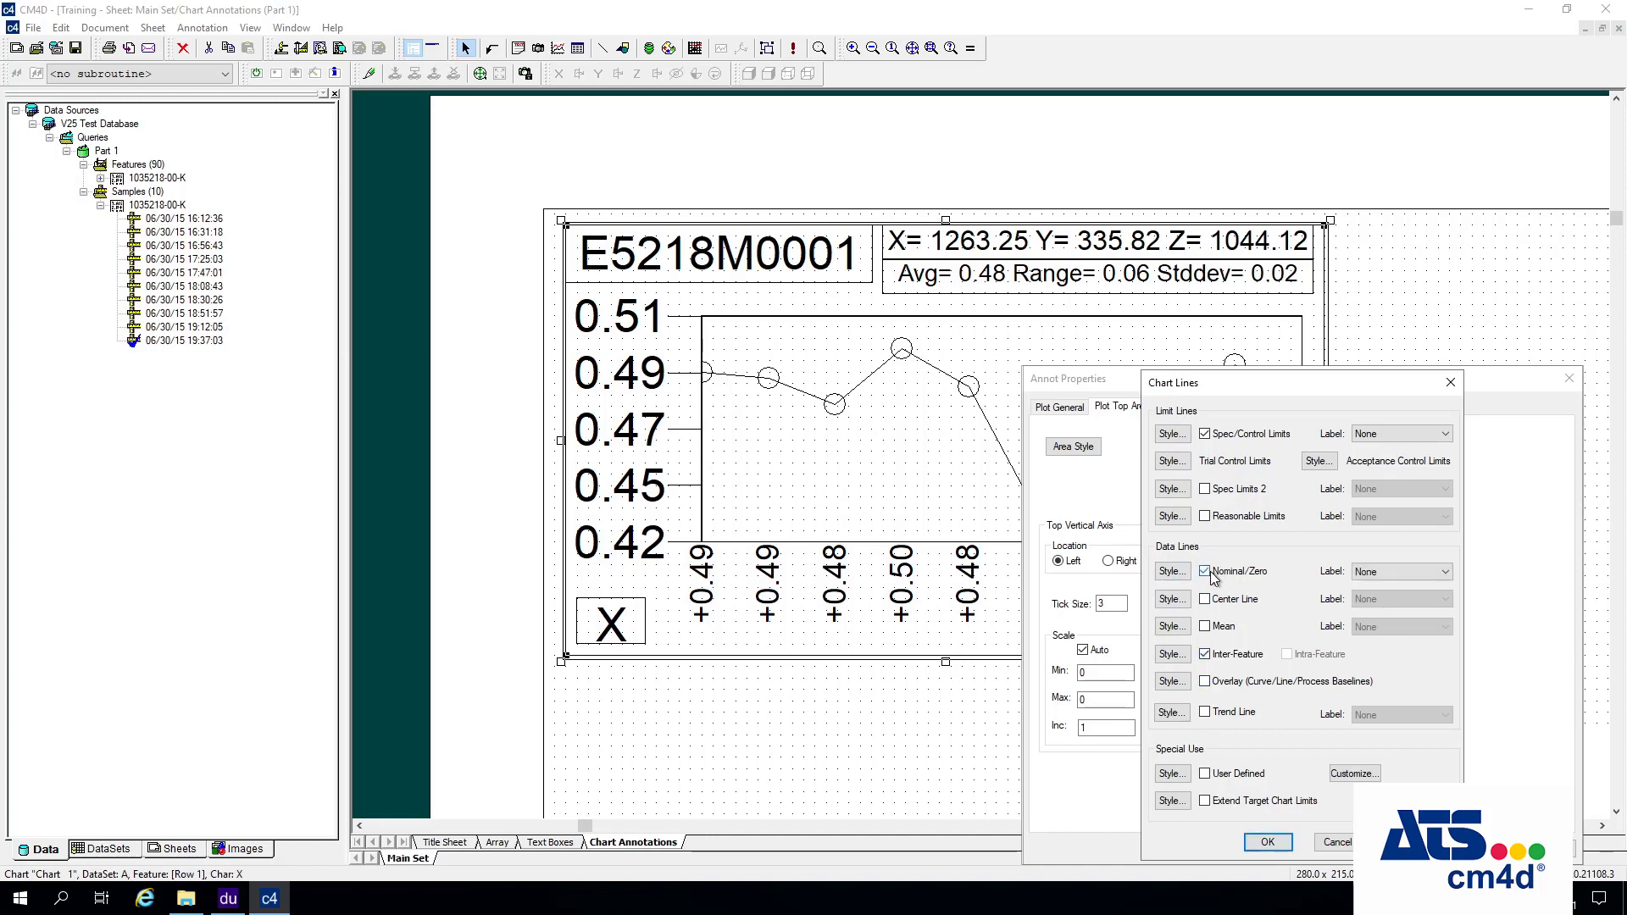
Enable the Nominal/Zero data line and override its base pen colour with Green.
click(1177, 575)
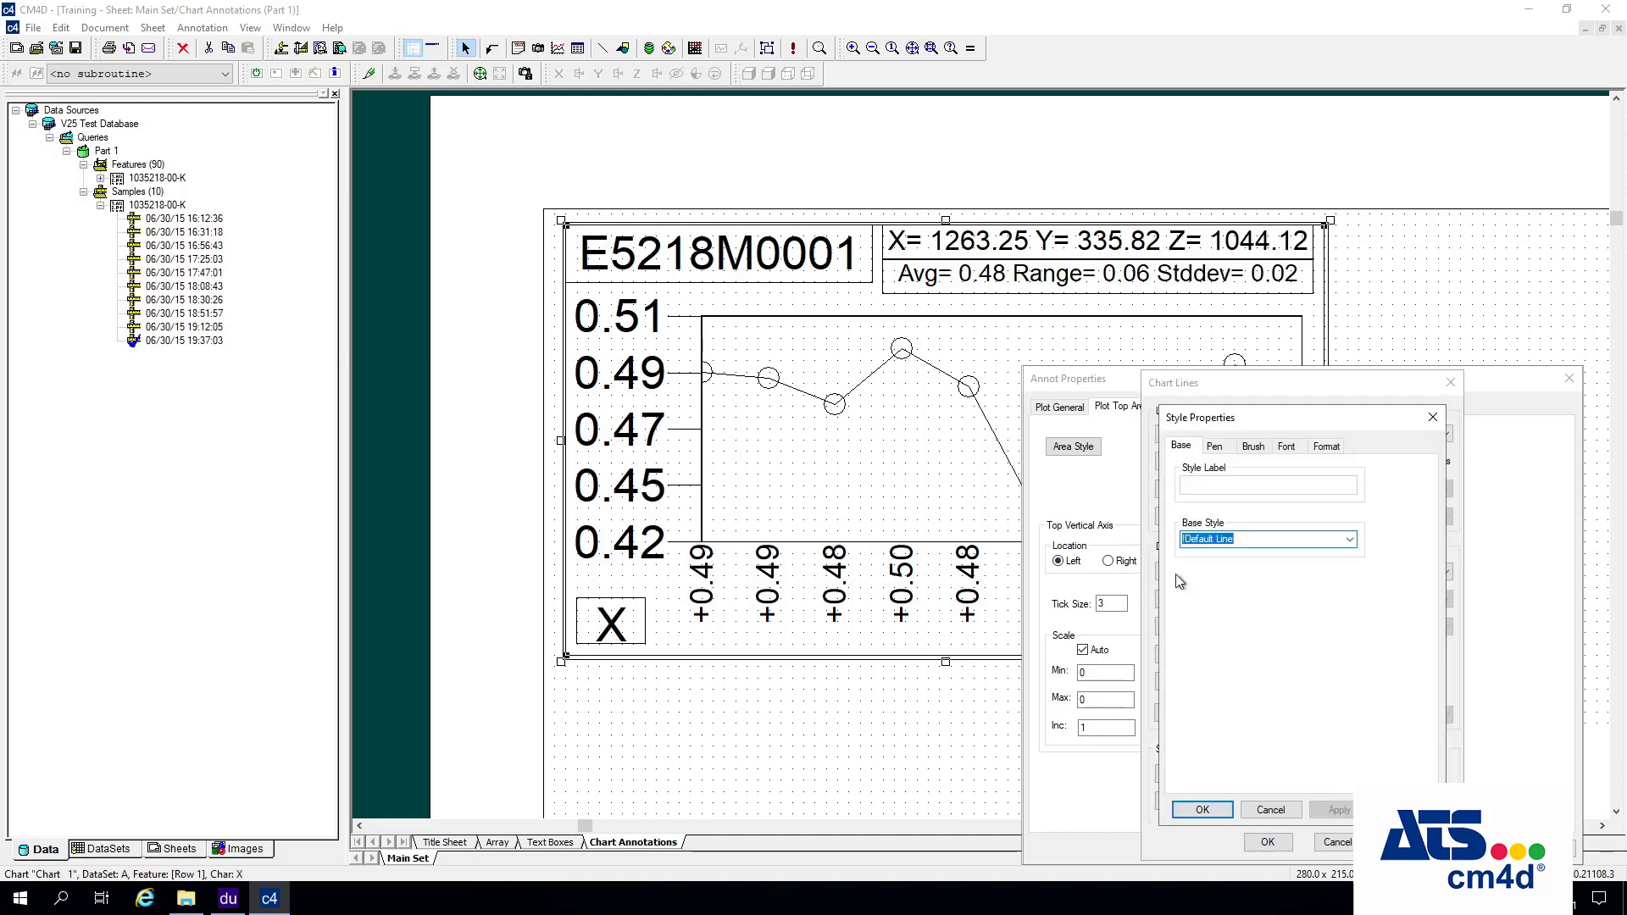
click(1228, 449)
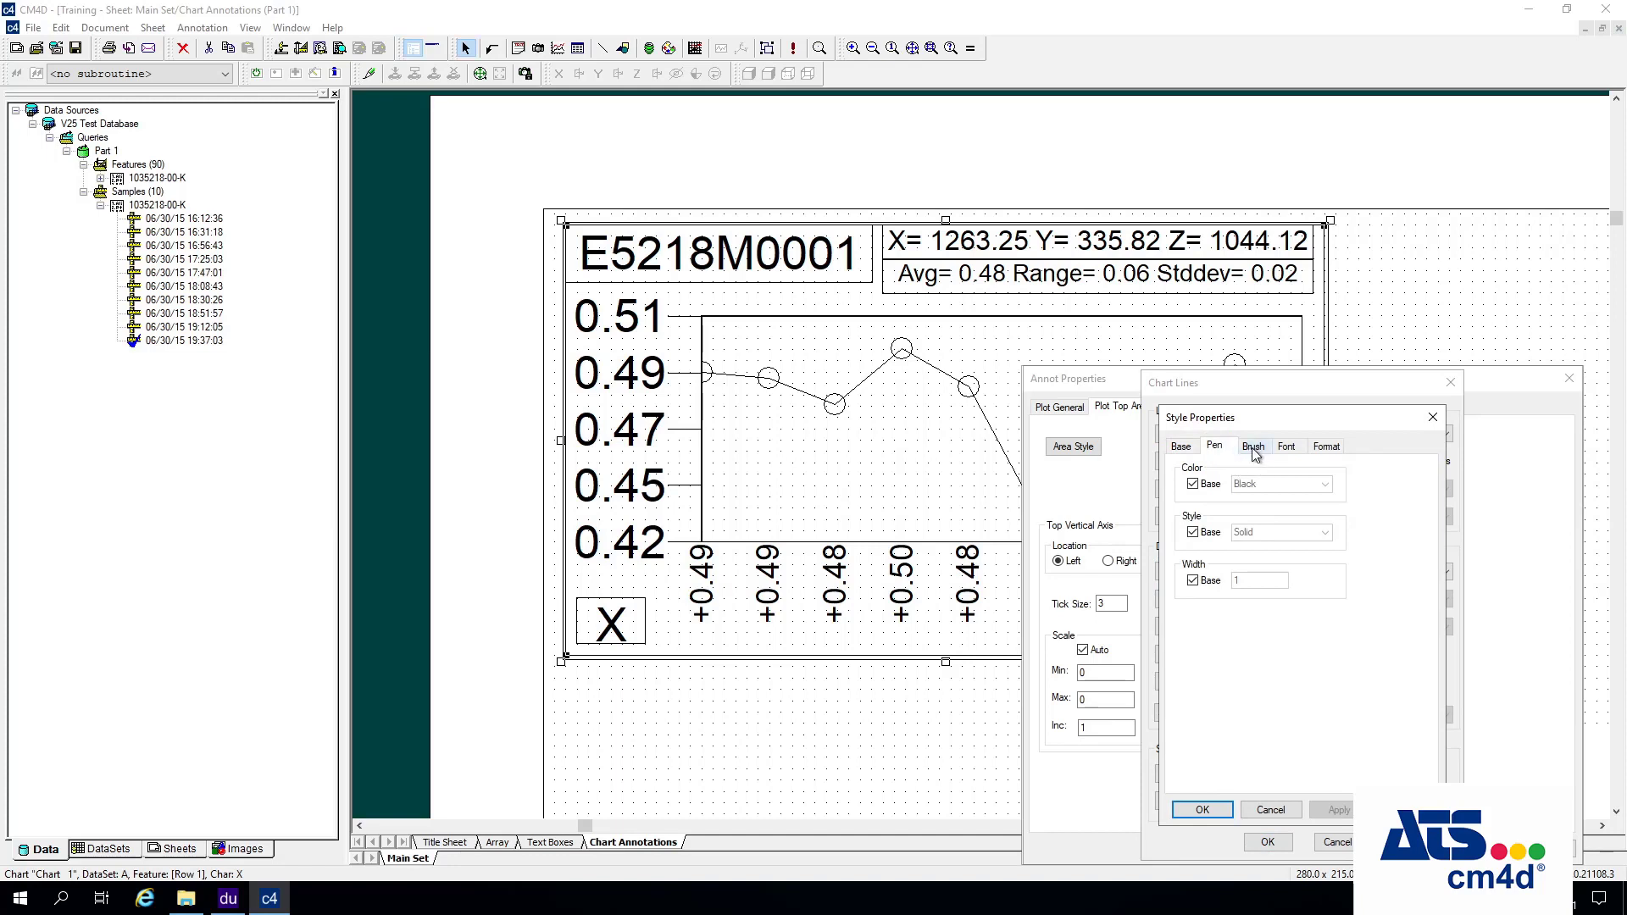
click(1193, 484)
click(1325, 484)
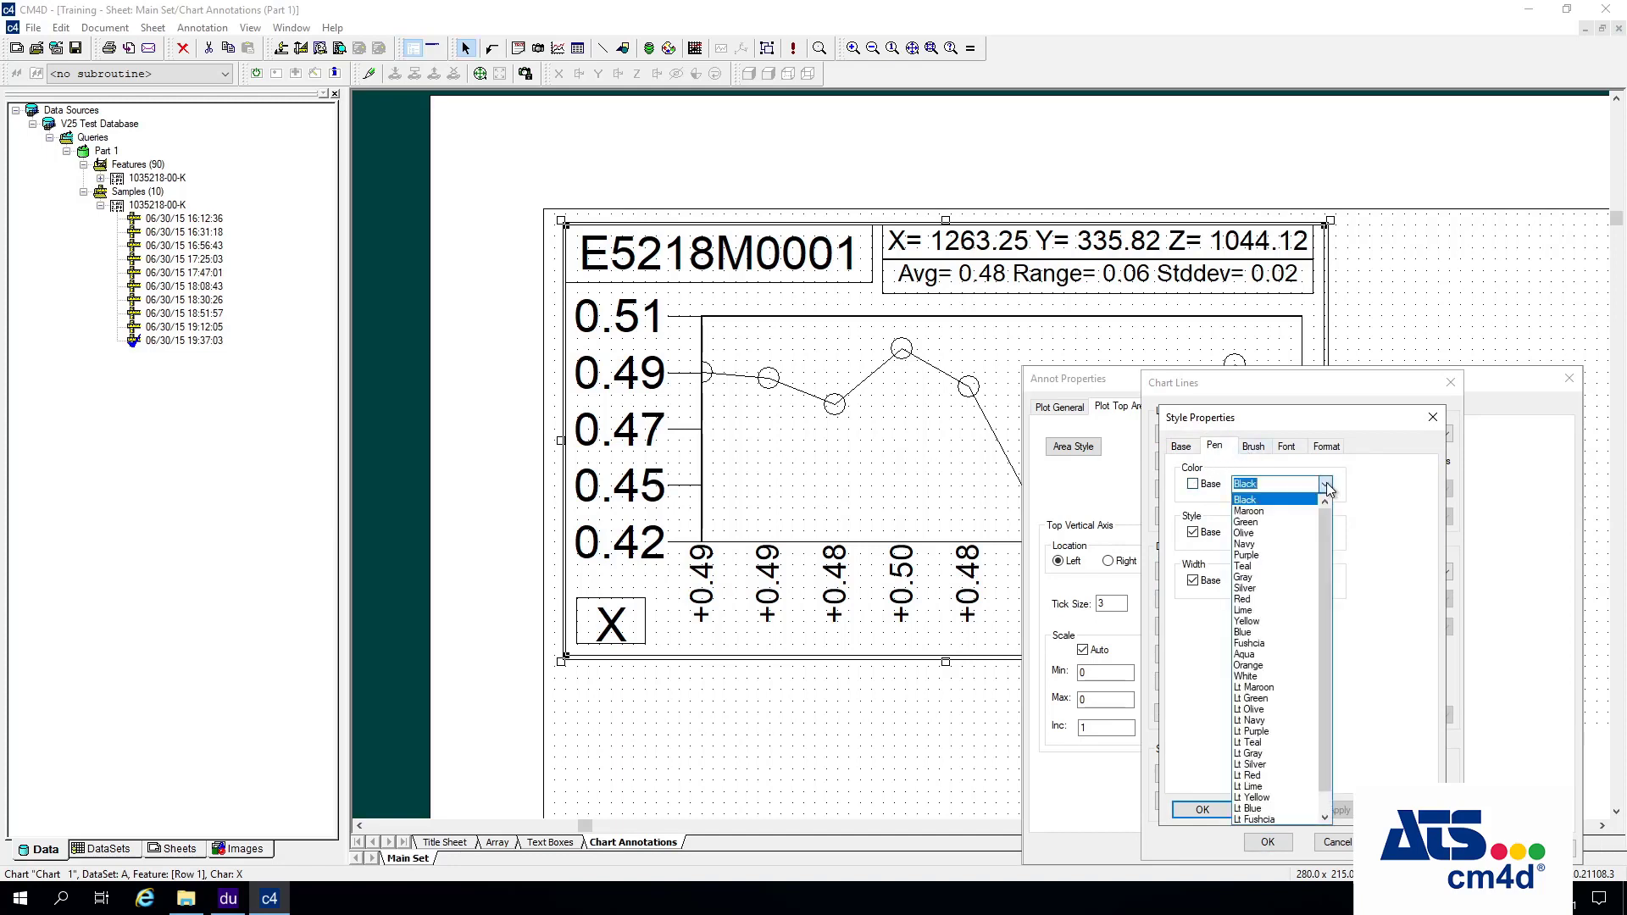
click(1264, 522)
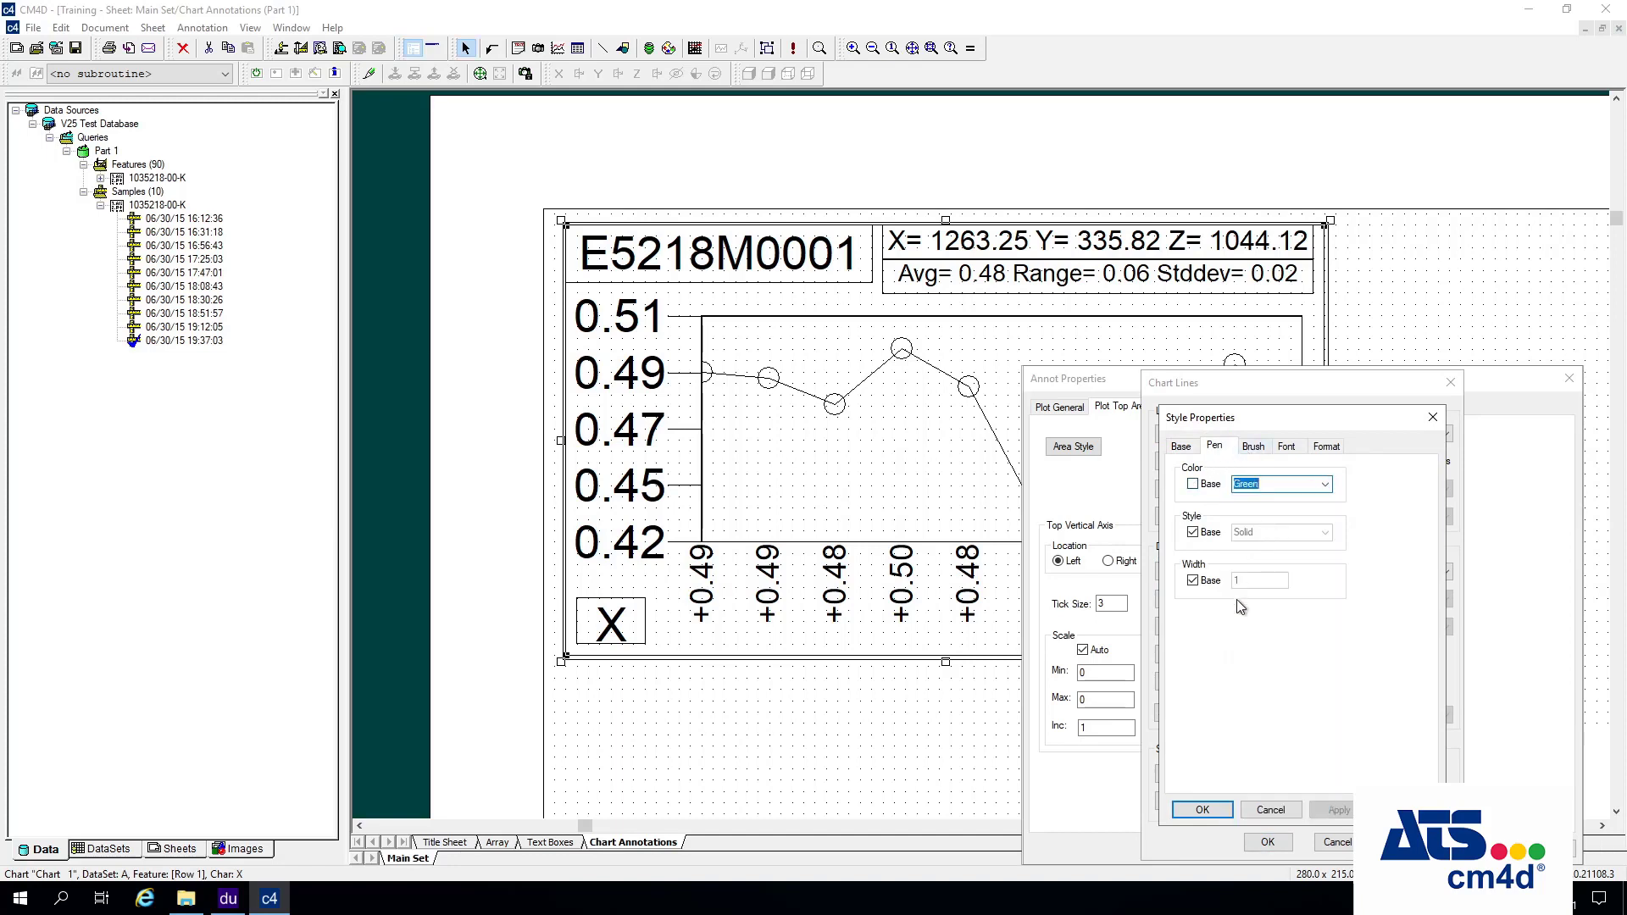
click(1203, 810)
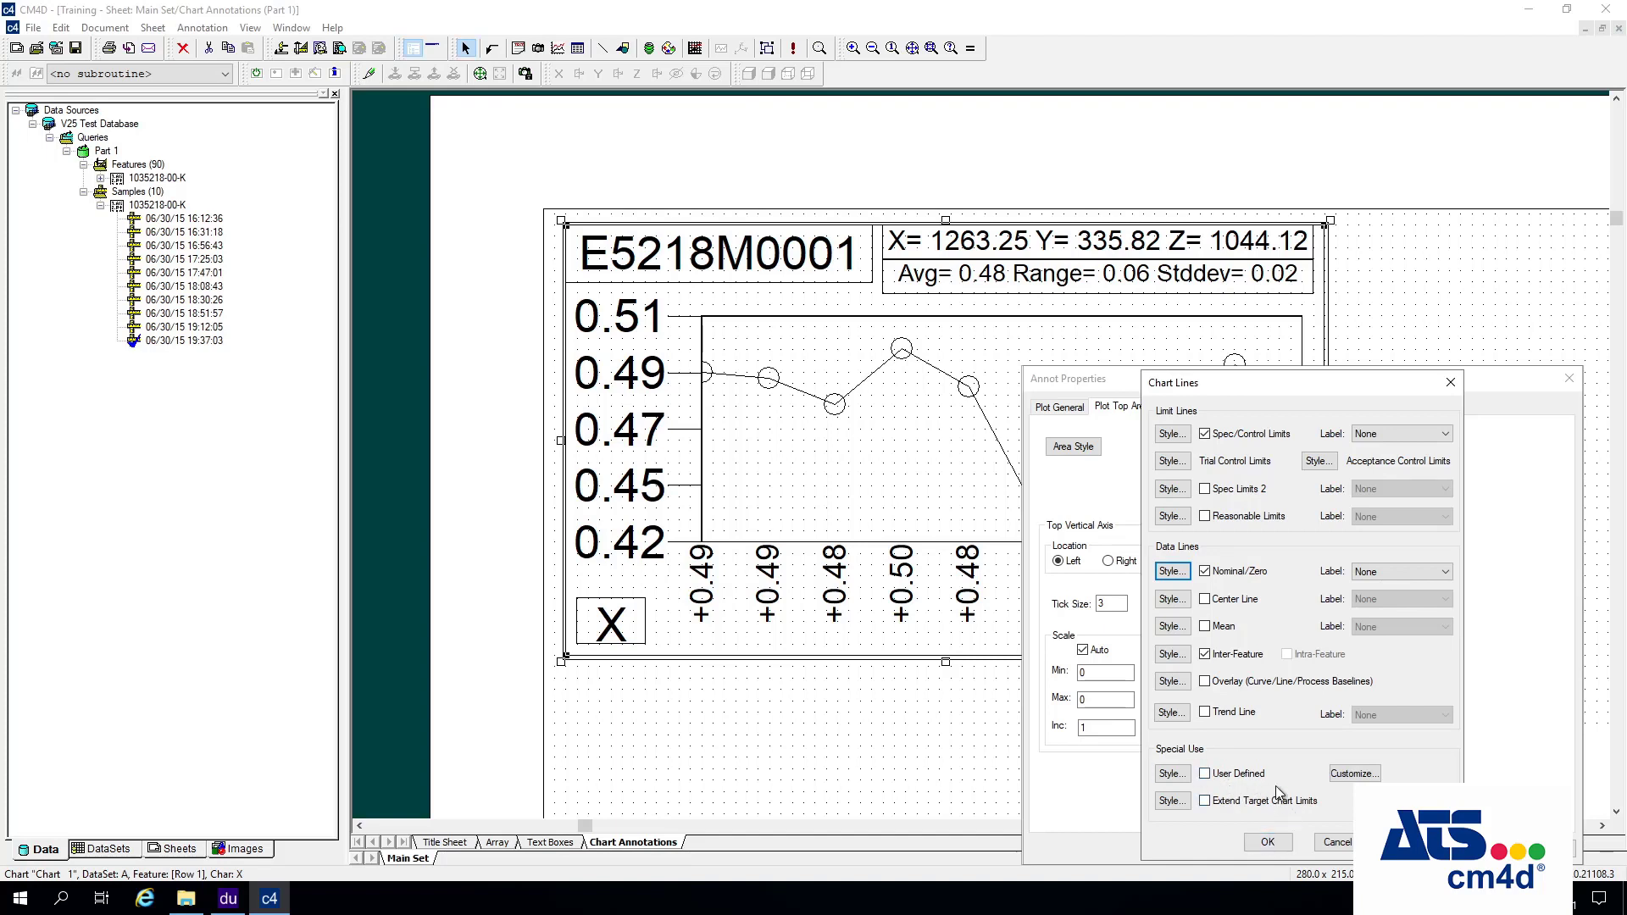
View the User Defined Lines options without adding a line, and apply the chart line settings to the chart.
click(1359, 776)
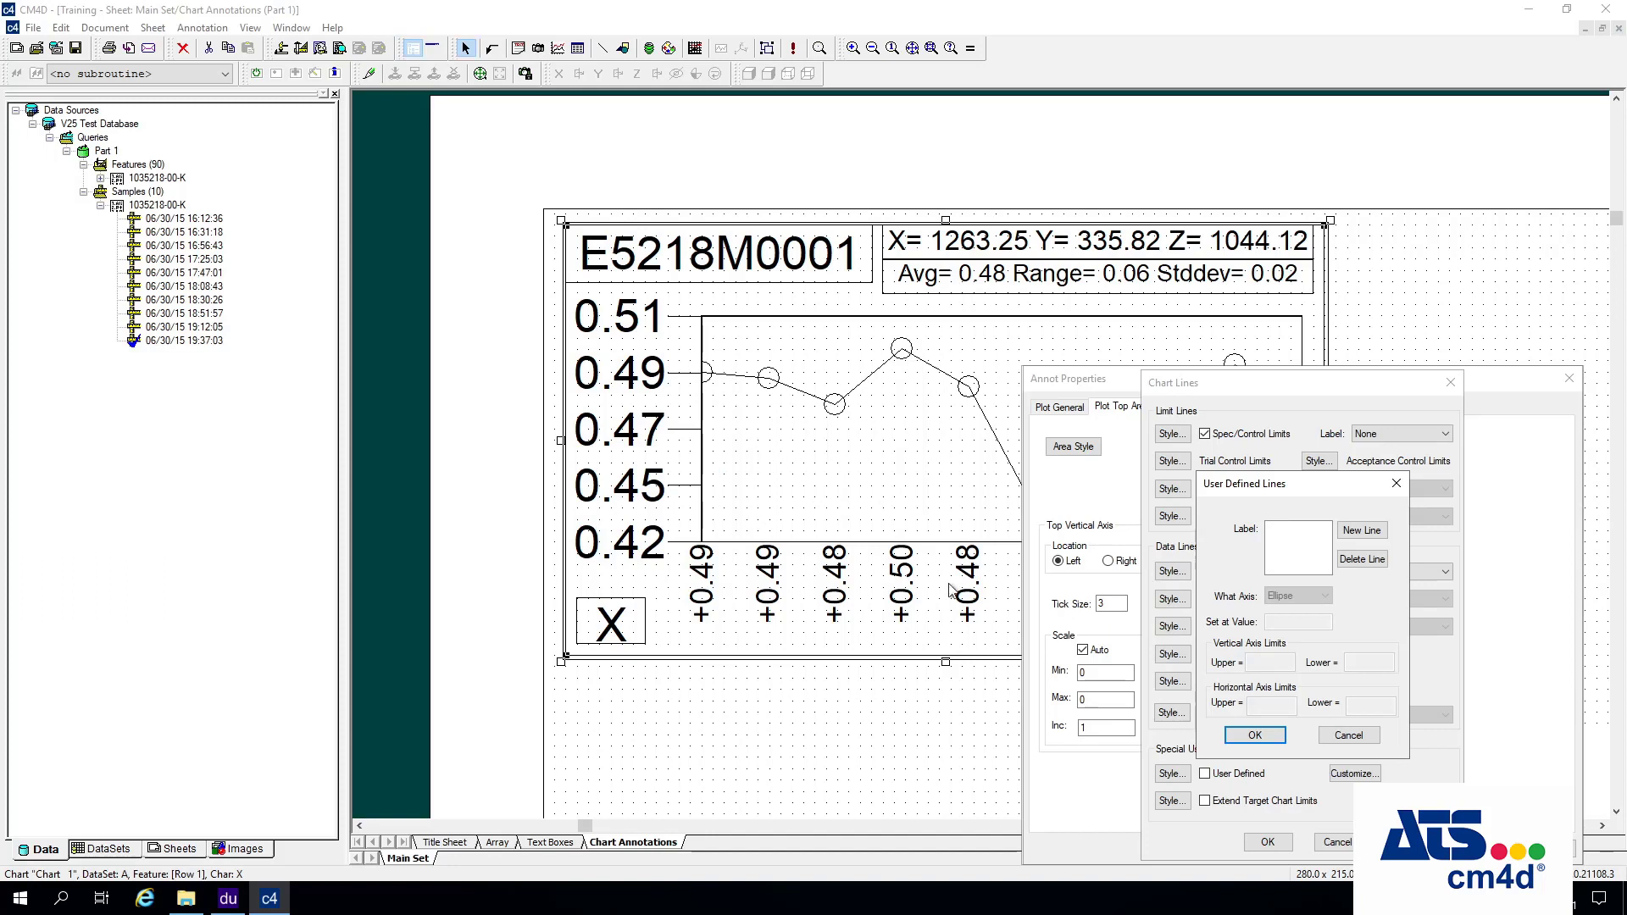
click(1348, 734)
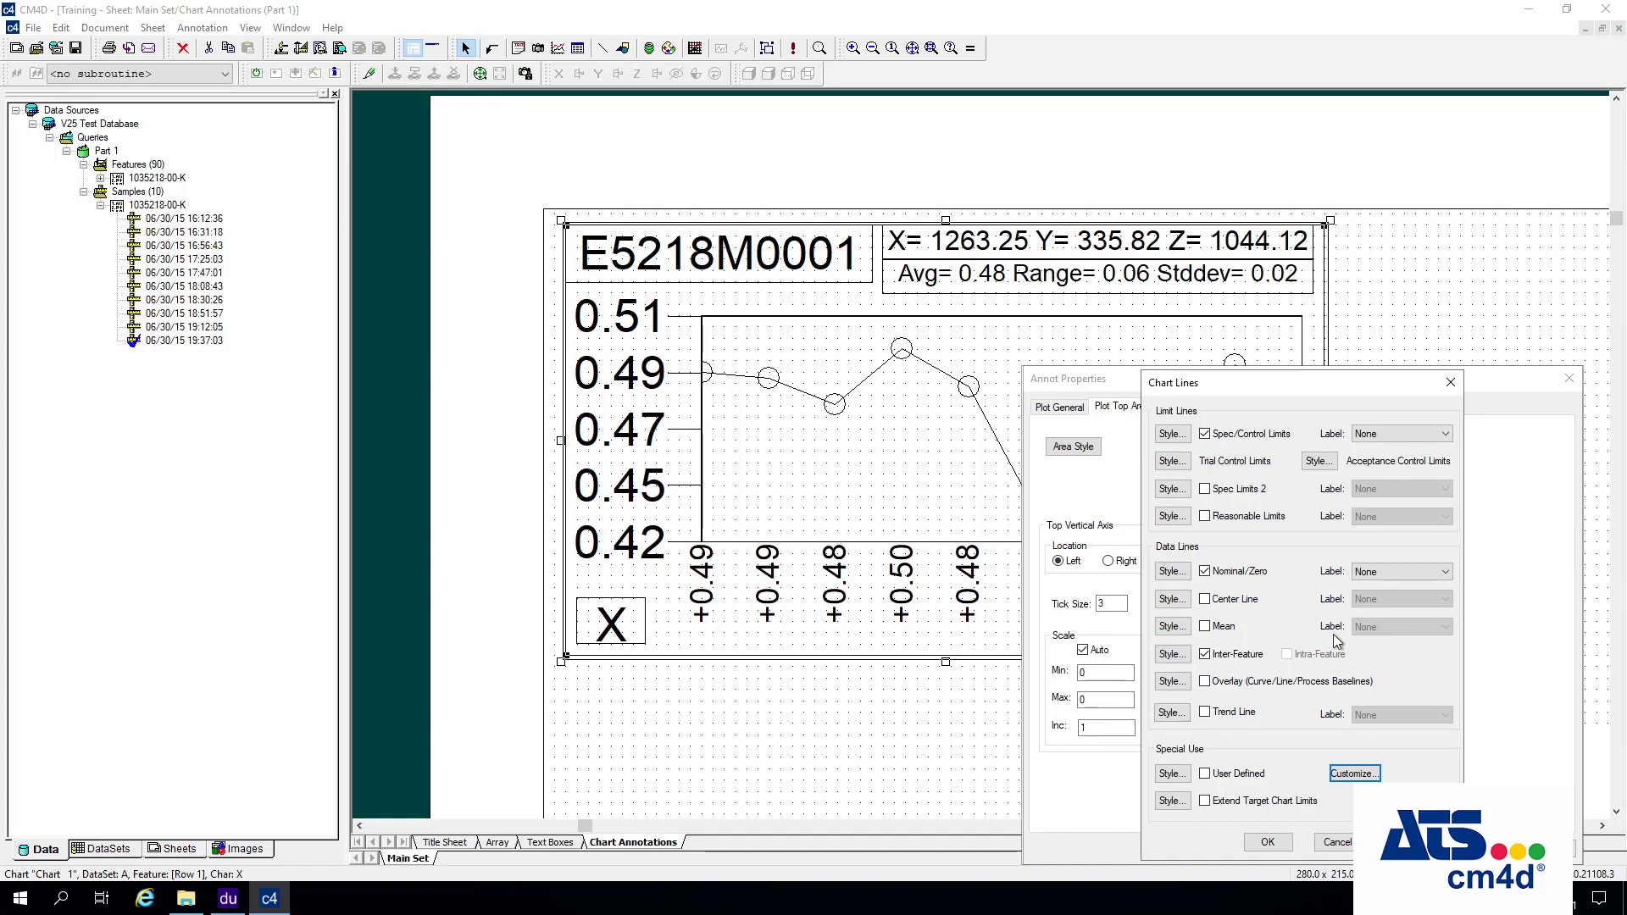
click(1269, 842)
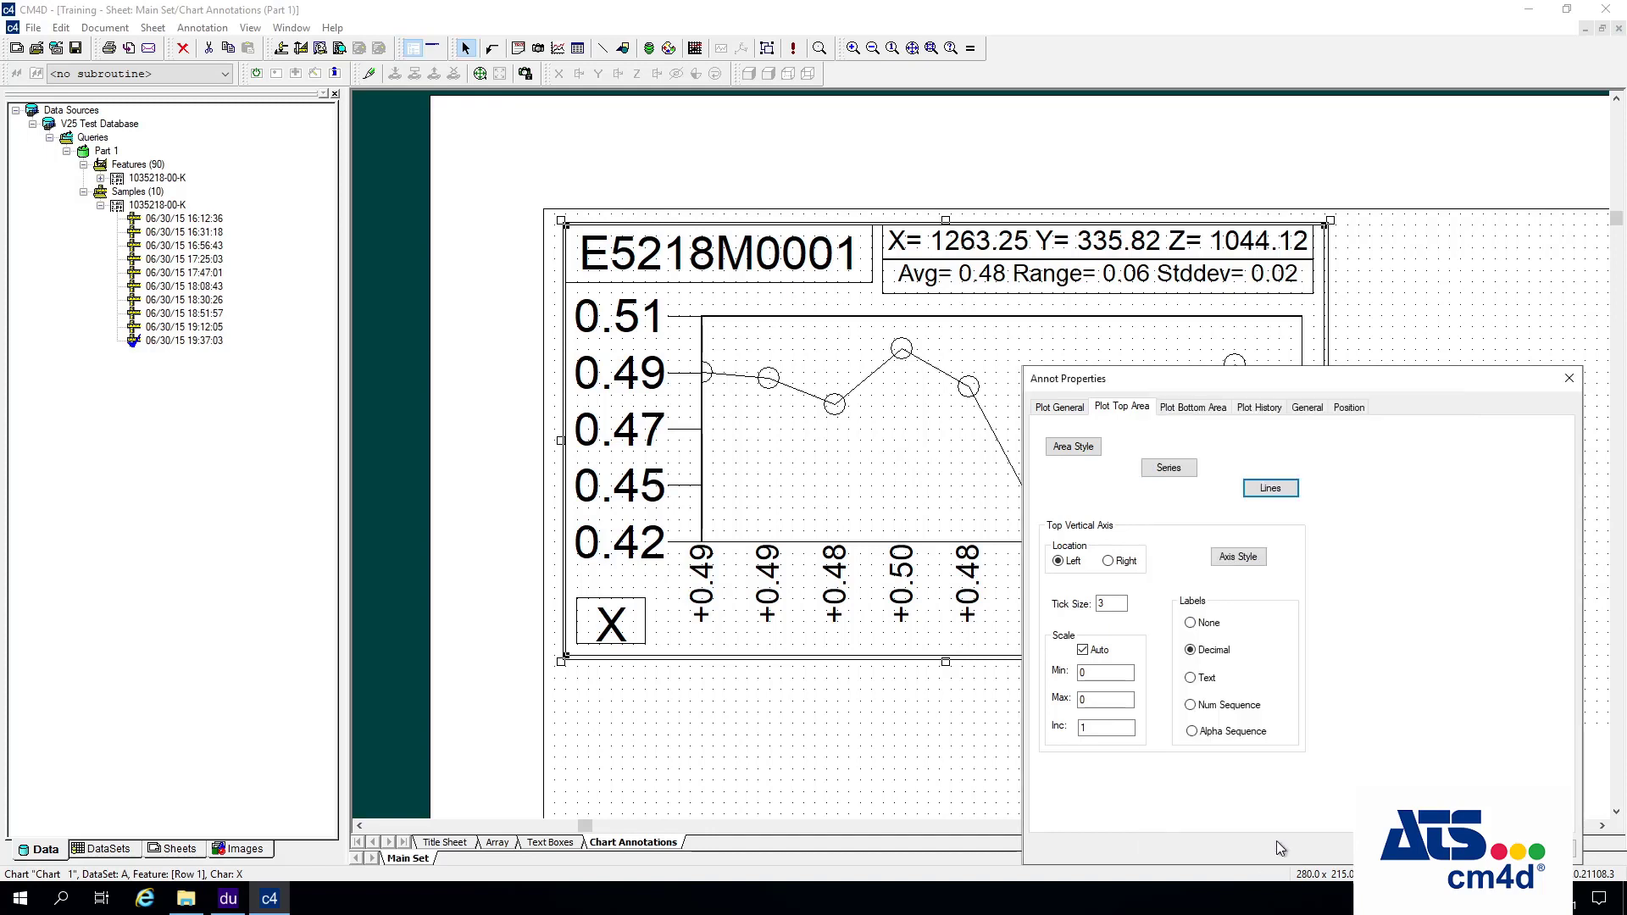
click(1406, 847)
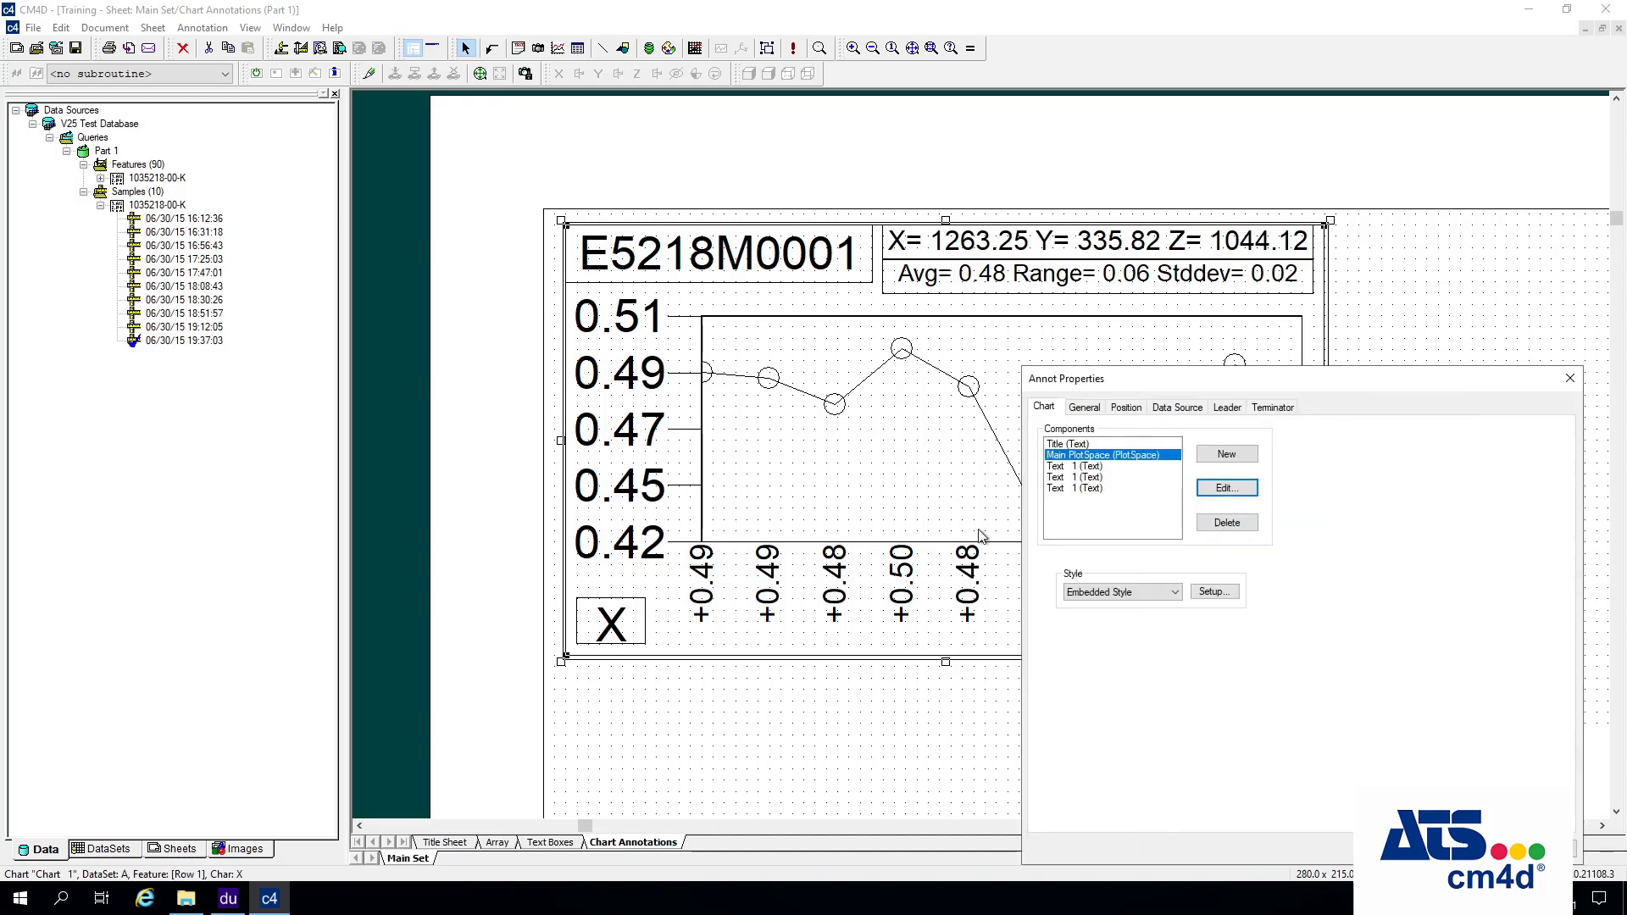
click(1406, 848)
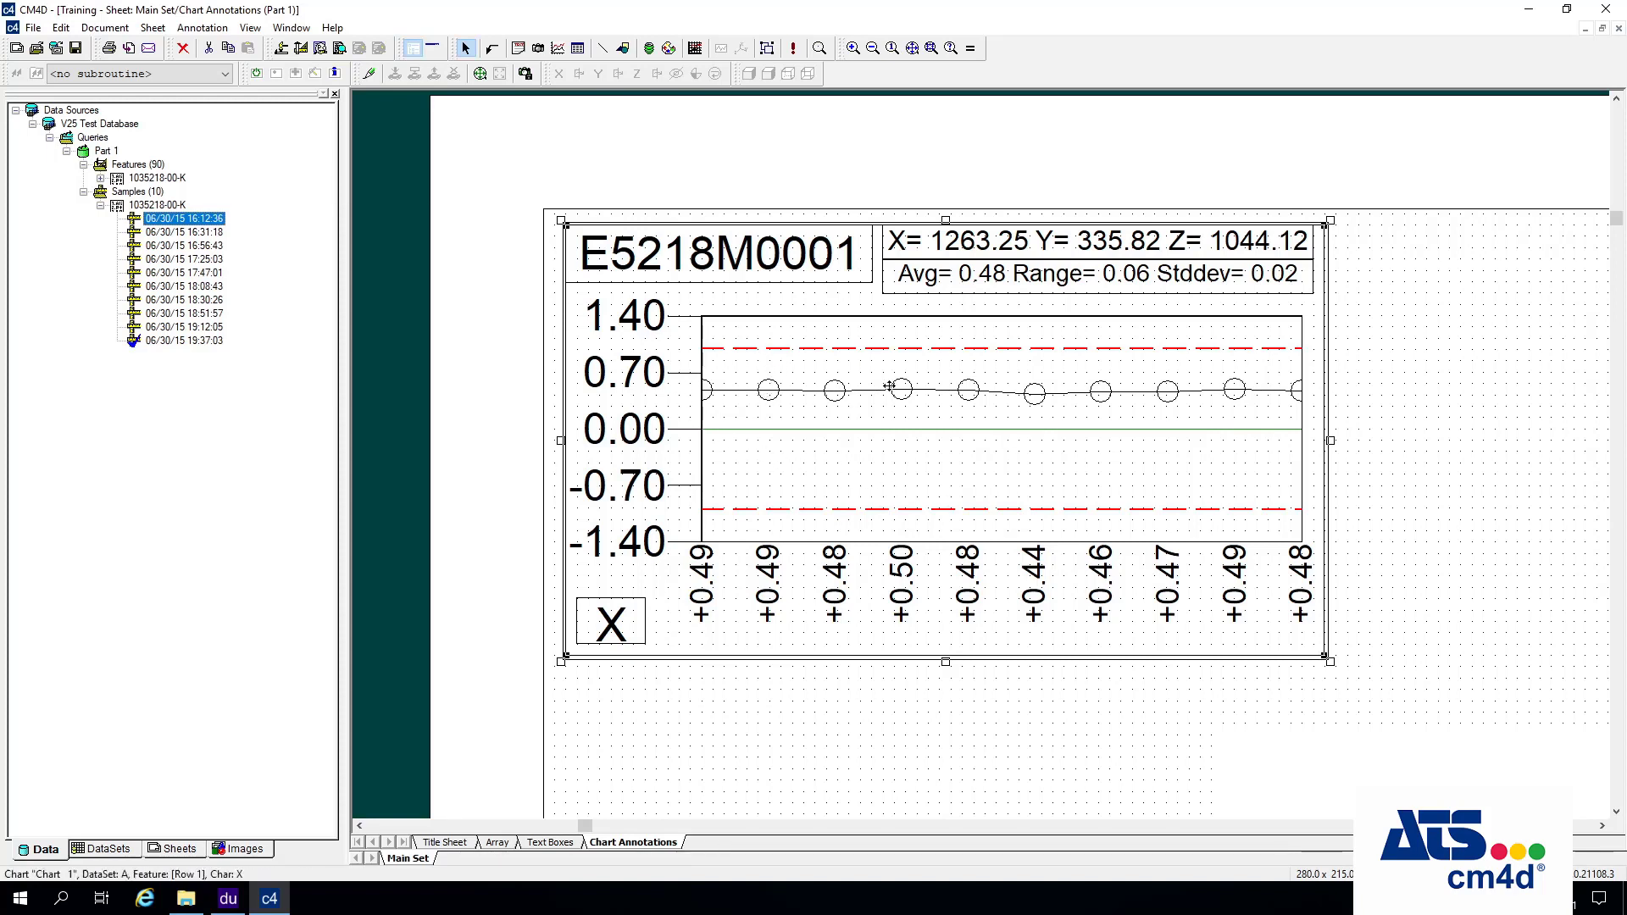
Reopen the Main PlotSpace settings and open the Chart Series options of the top plot area.
right_click(767, 389)
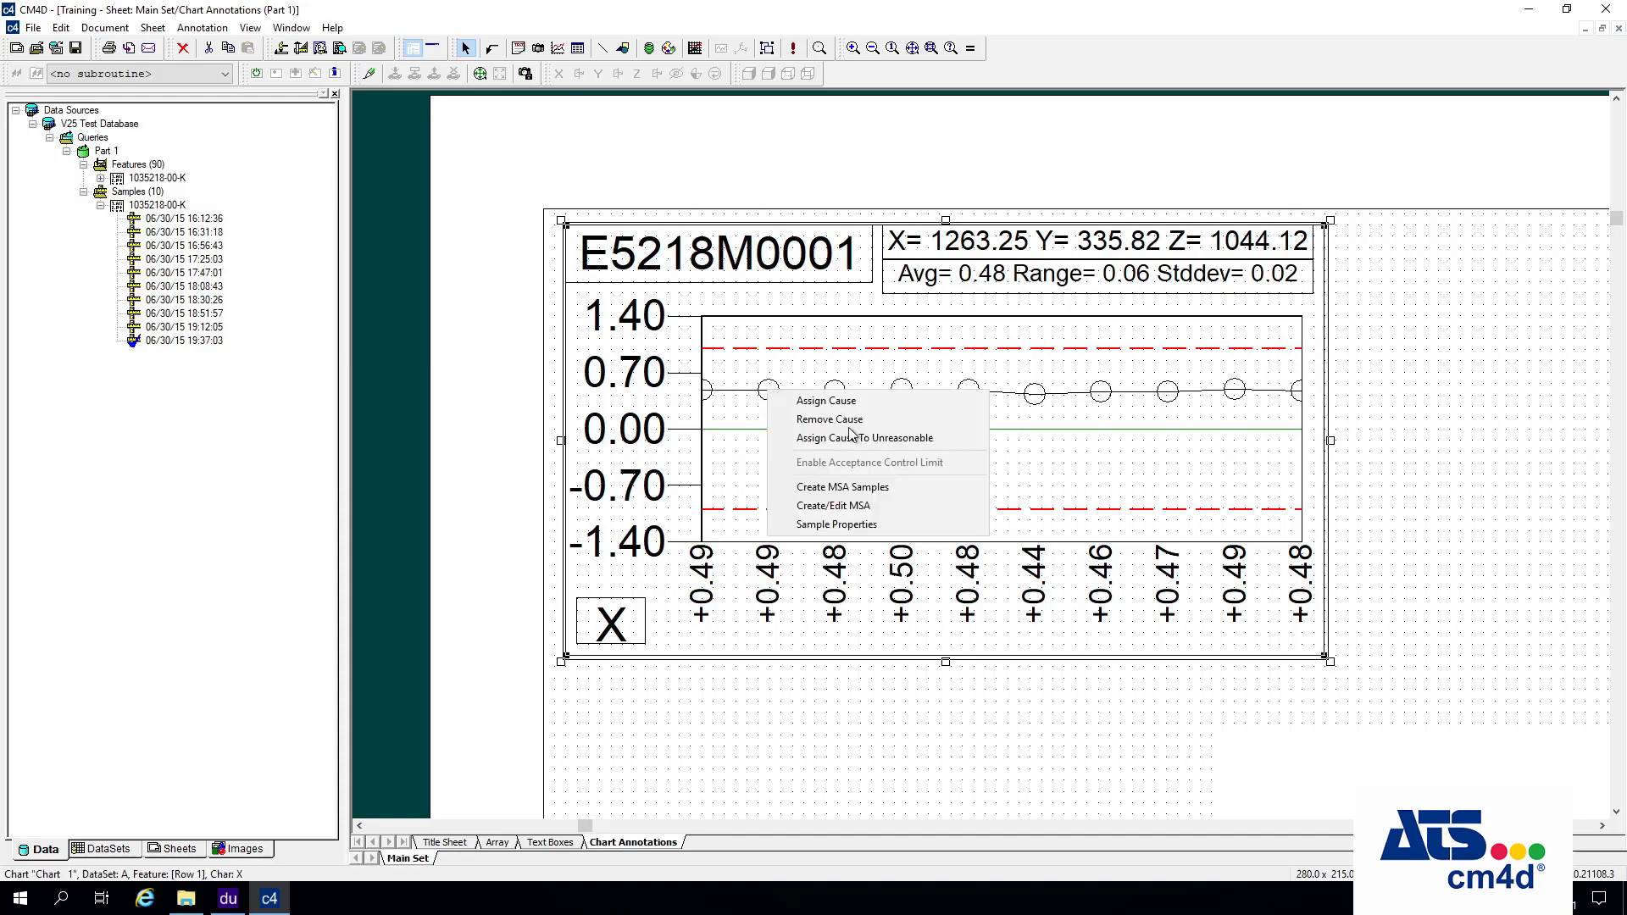
right_click(1051, 418)
click(1104, 480)
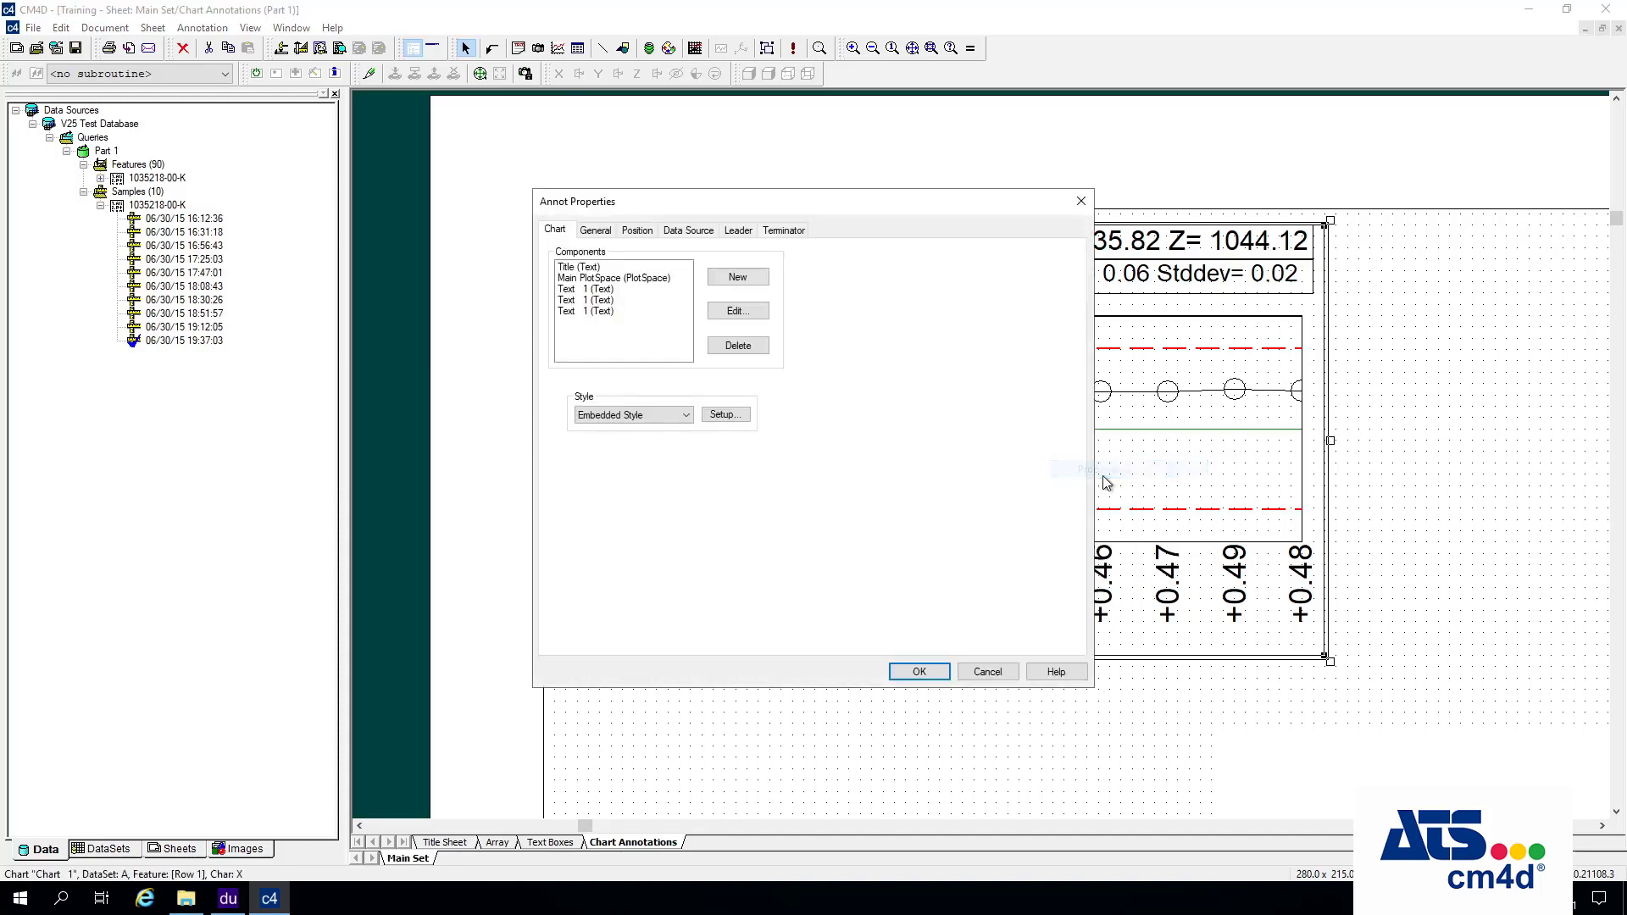
click(633, 280)
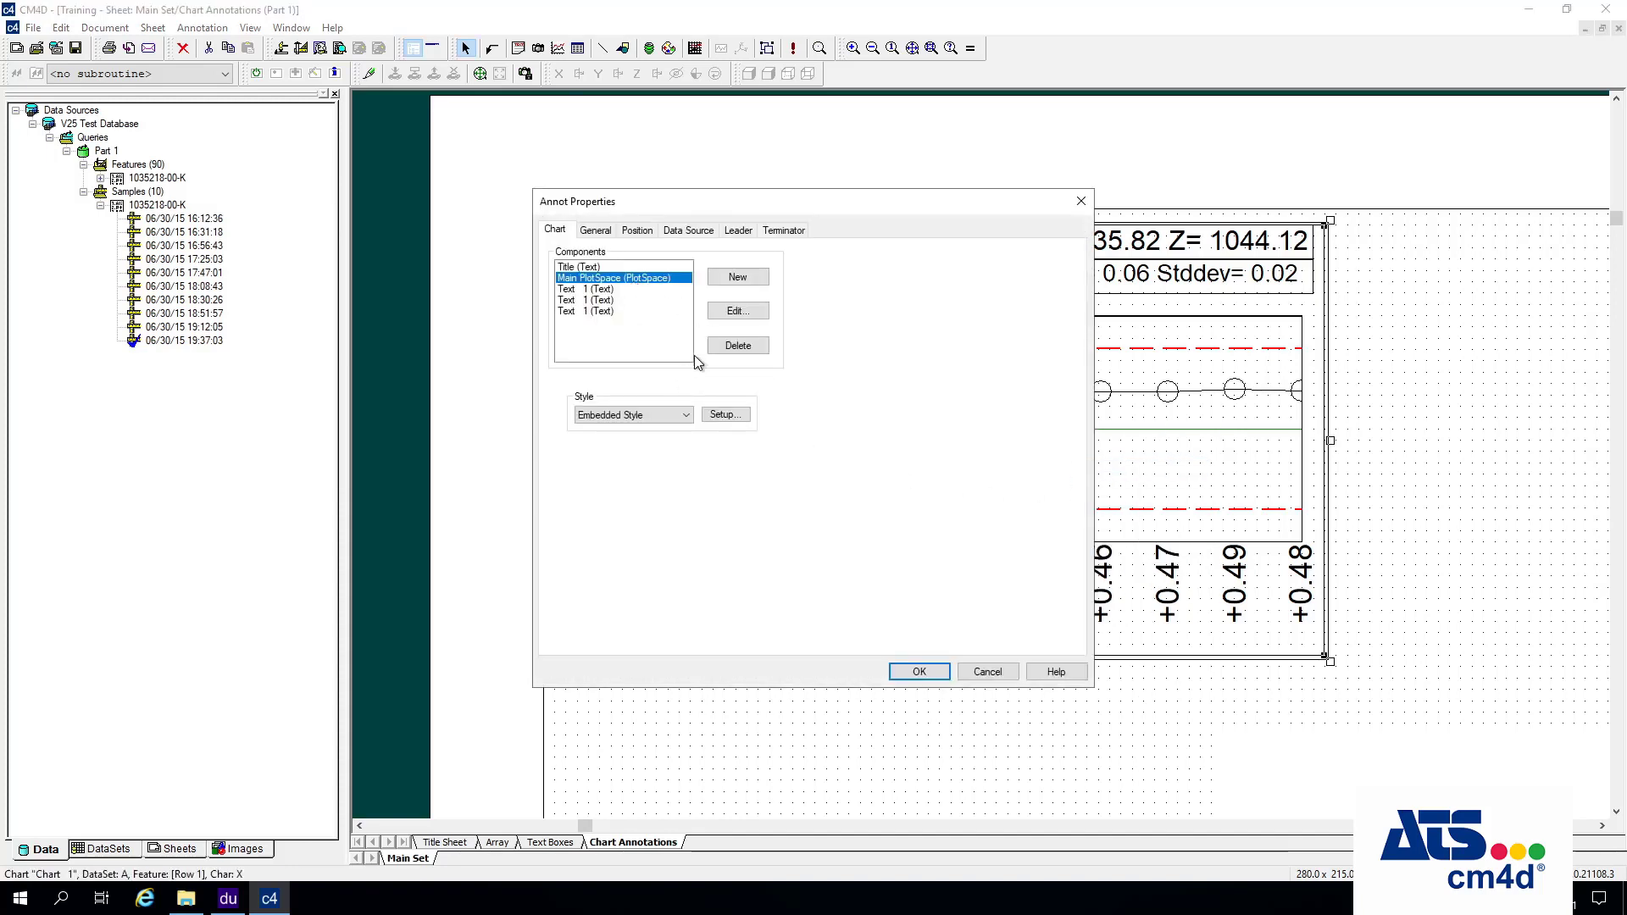
click(746, 312)
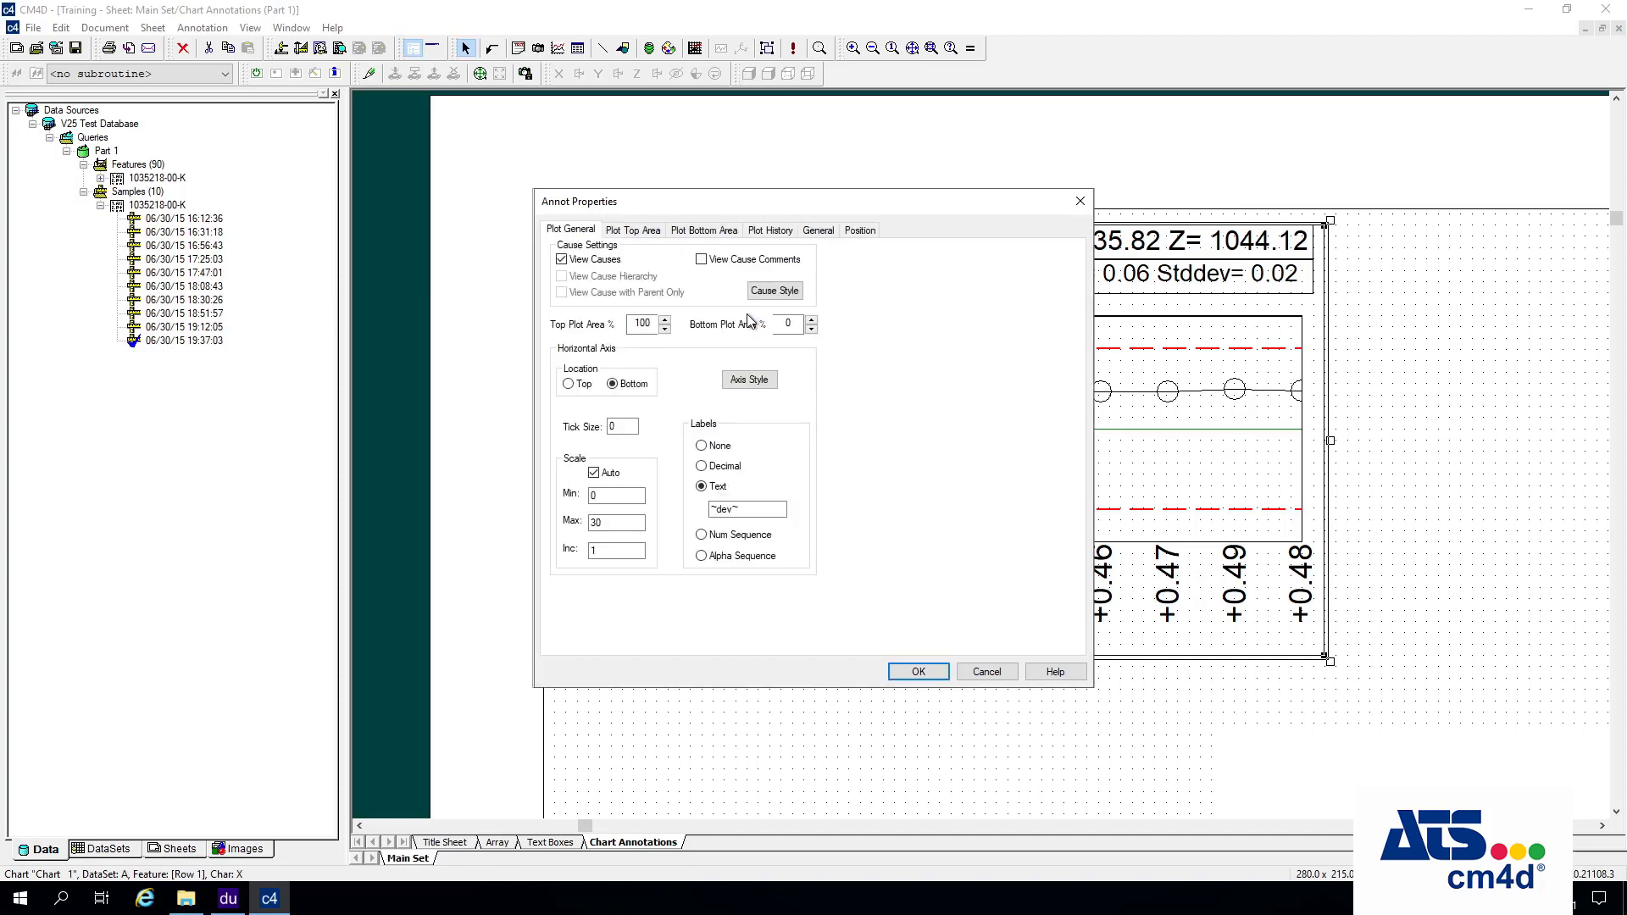
drag(854, 247, 1294, 349)
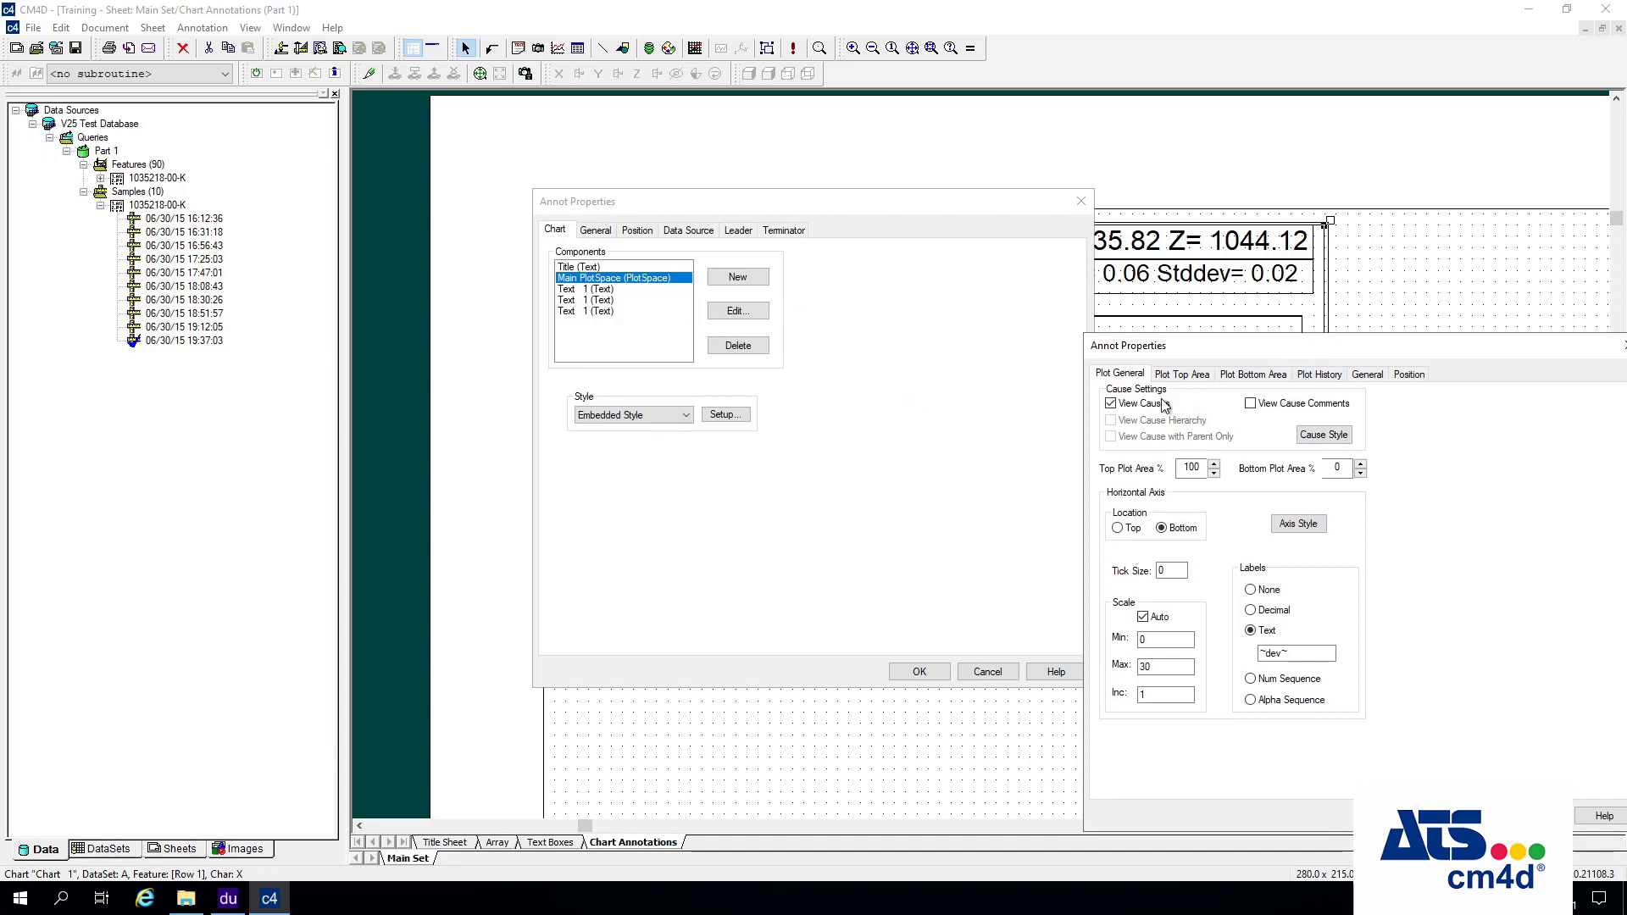
click(1182, 375)
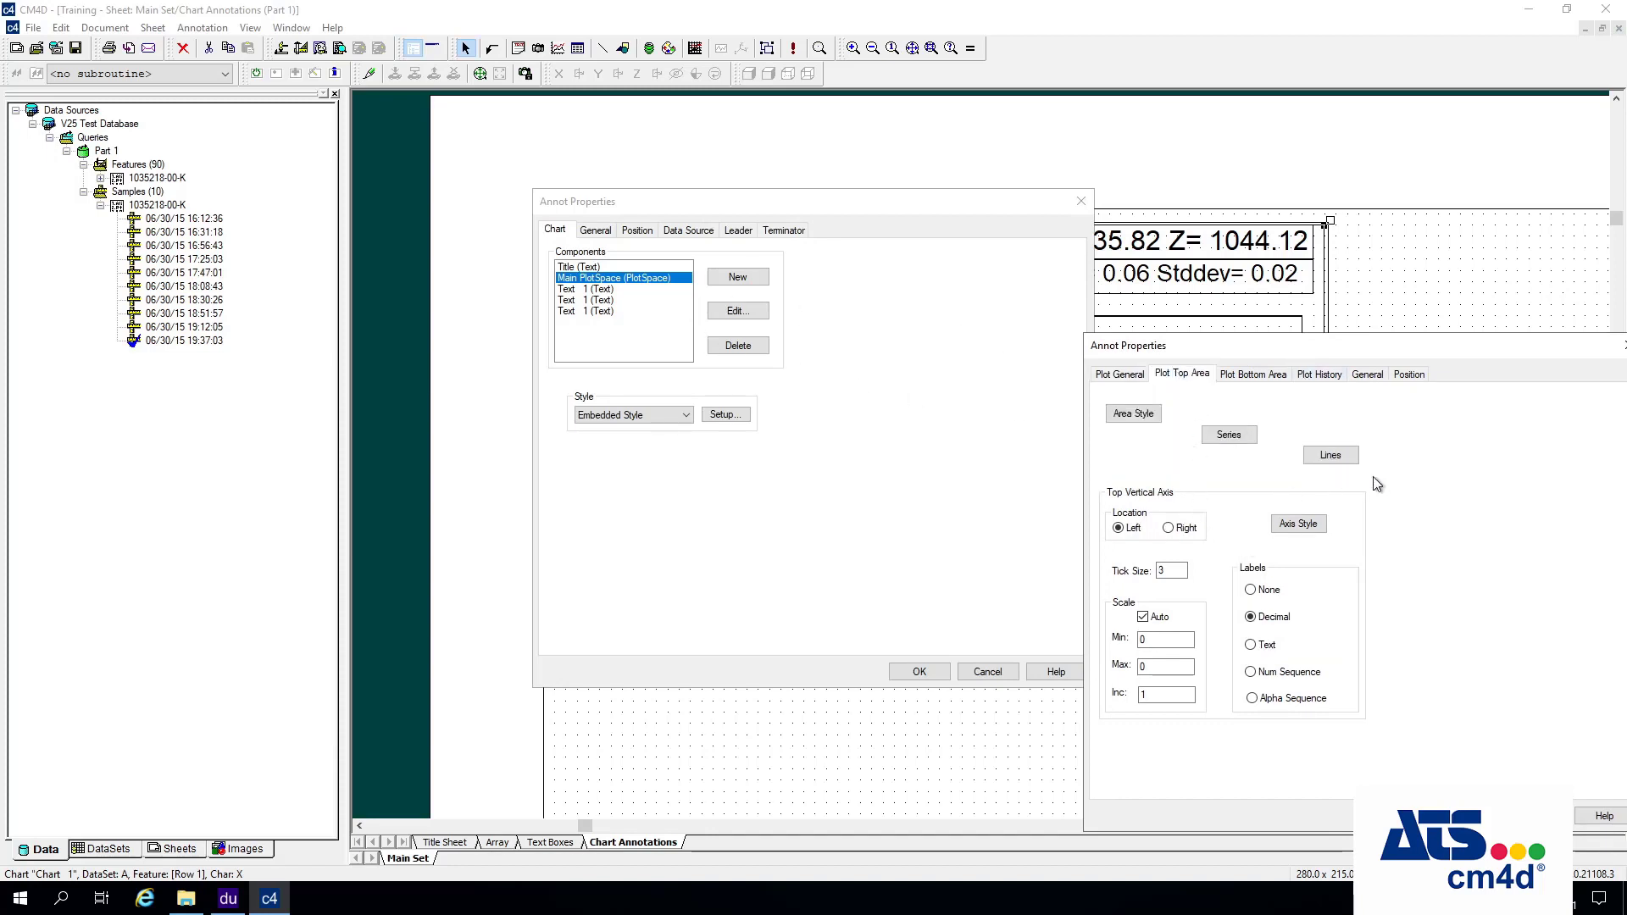
click(1229, 435)
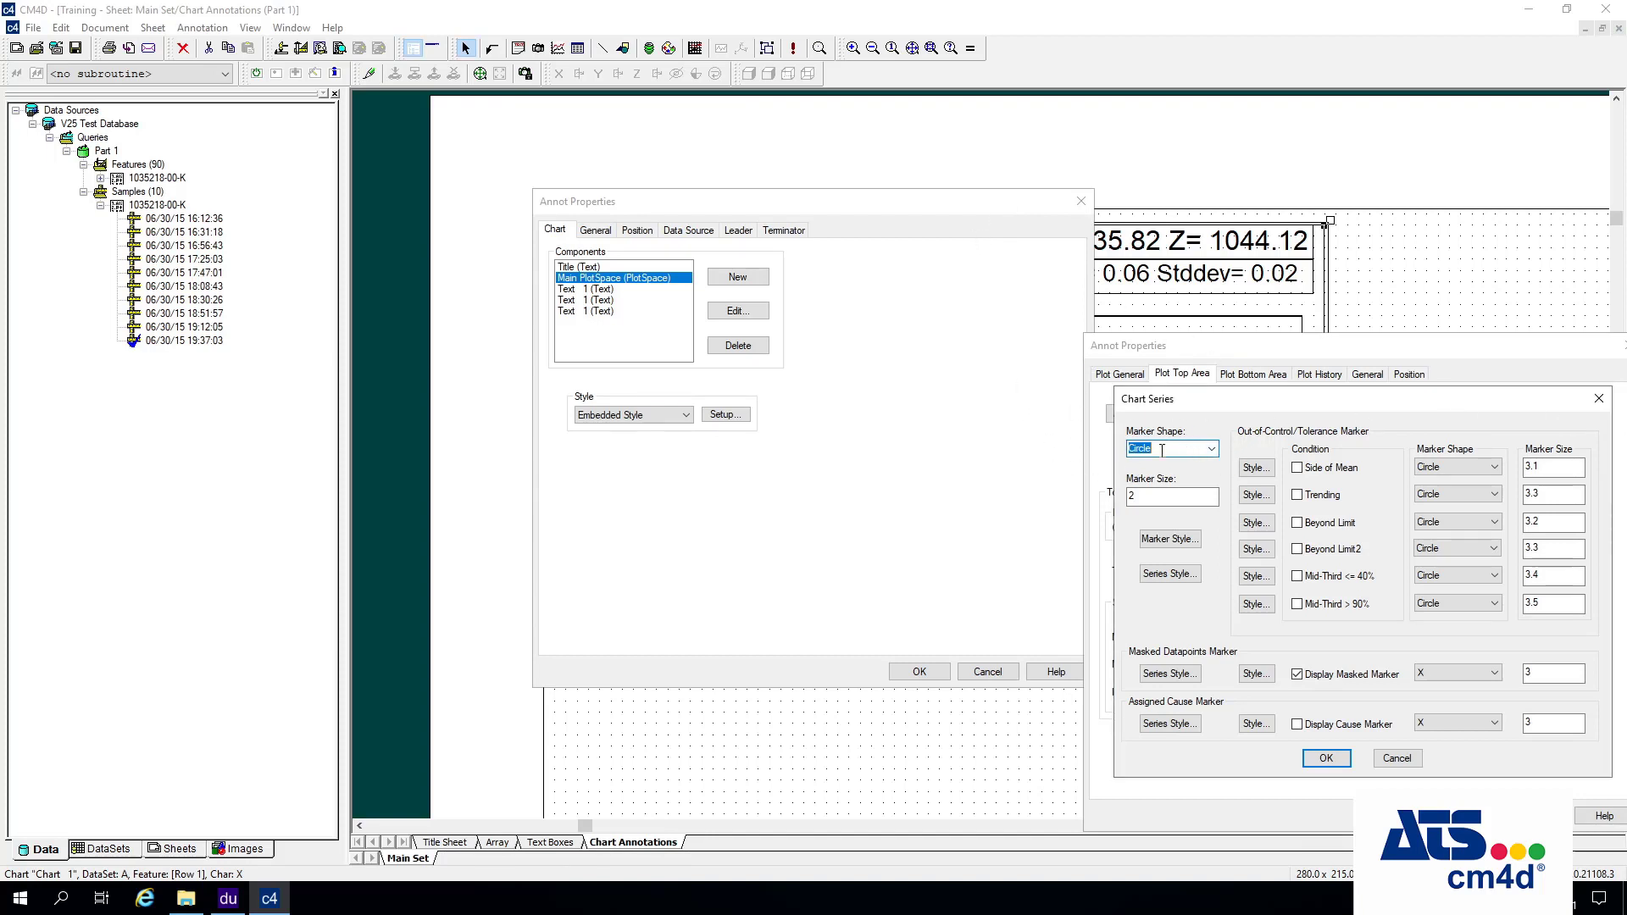
Review the available series marker shapes, keep Circle, and set the marker size to 1.
click(1213, 449)
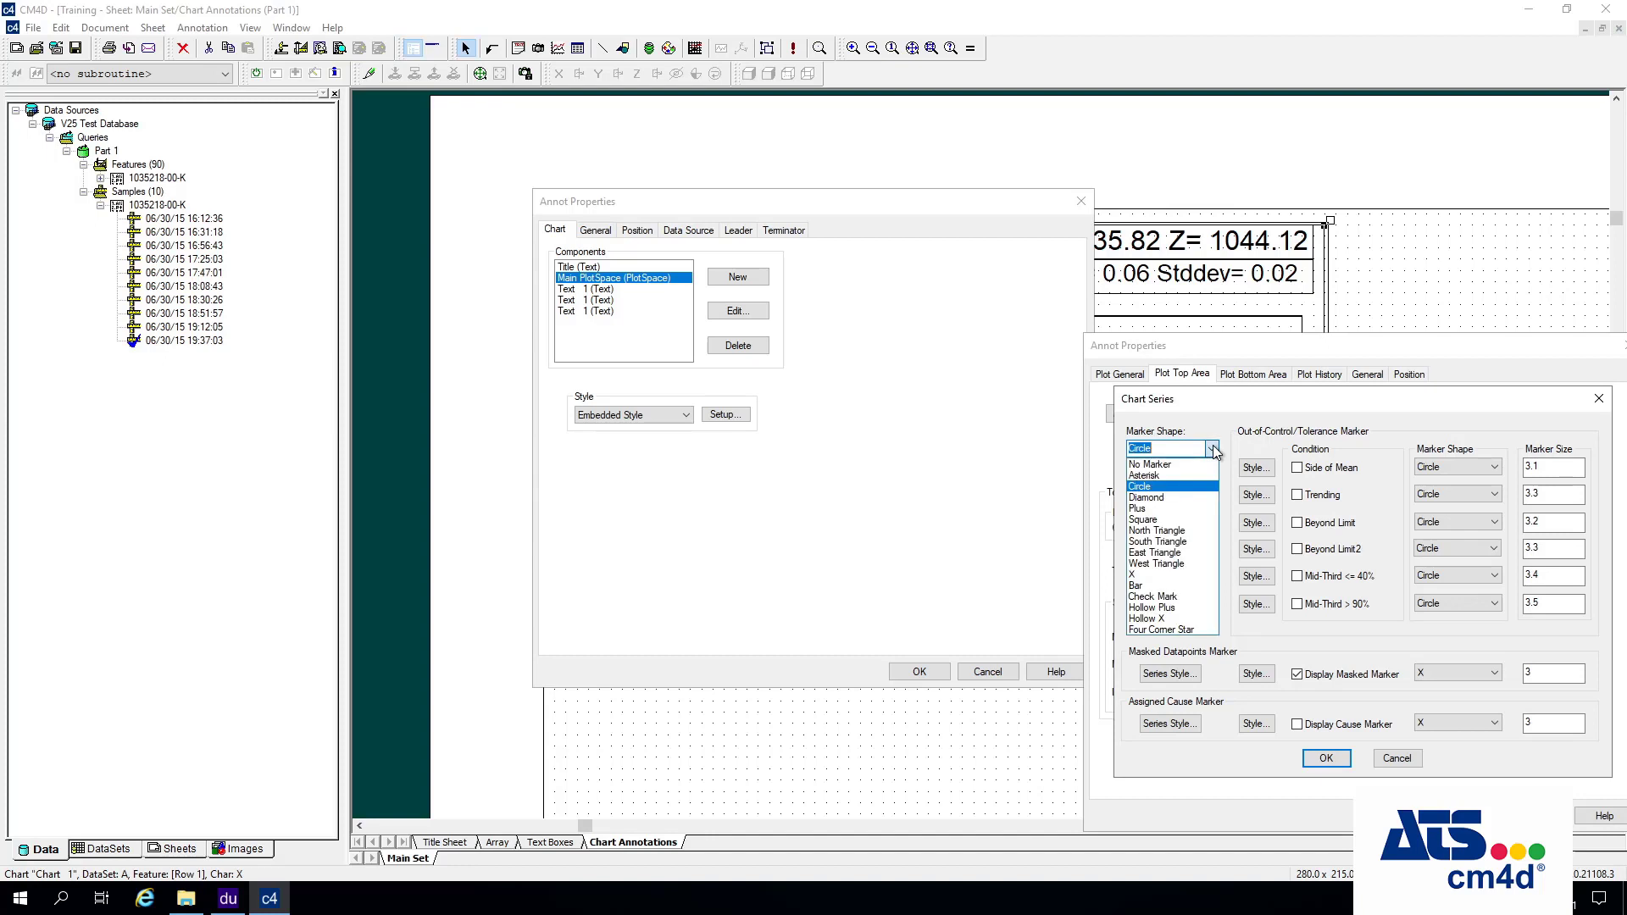
click(1214, 449)
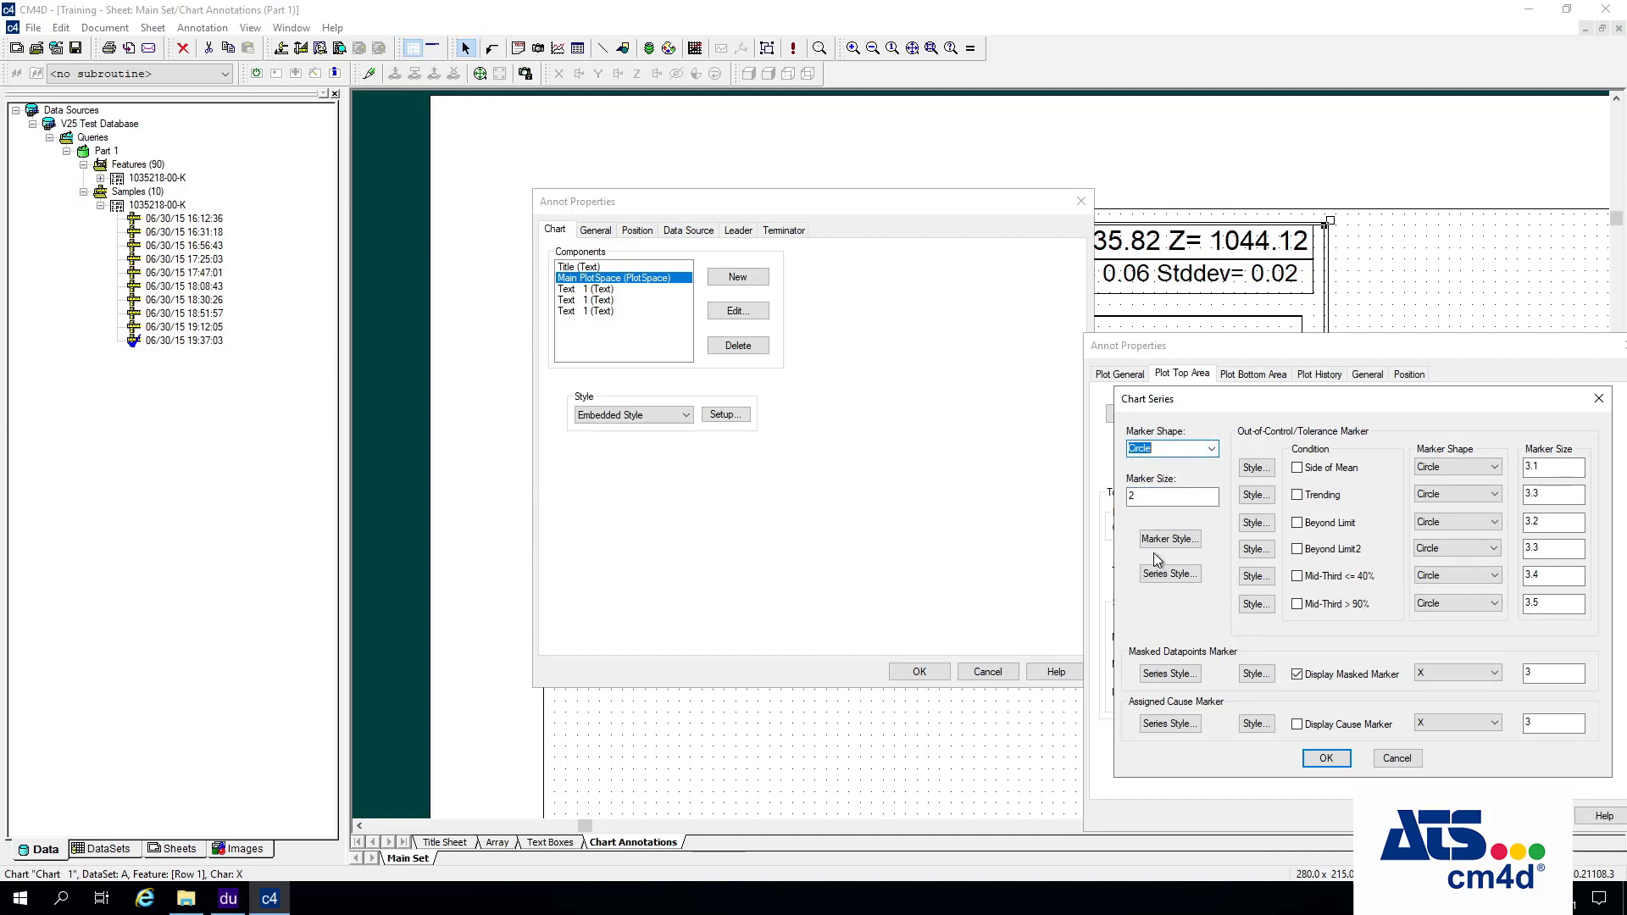
click(1217, 447)
click(1218, 447)
click(1154, 495)
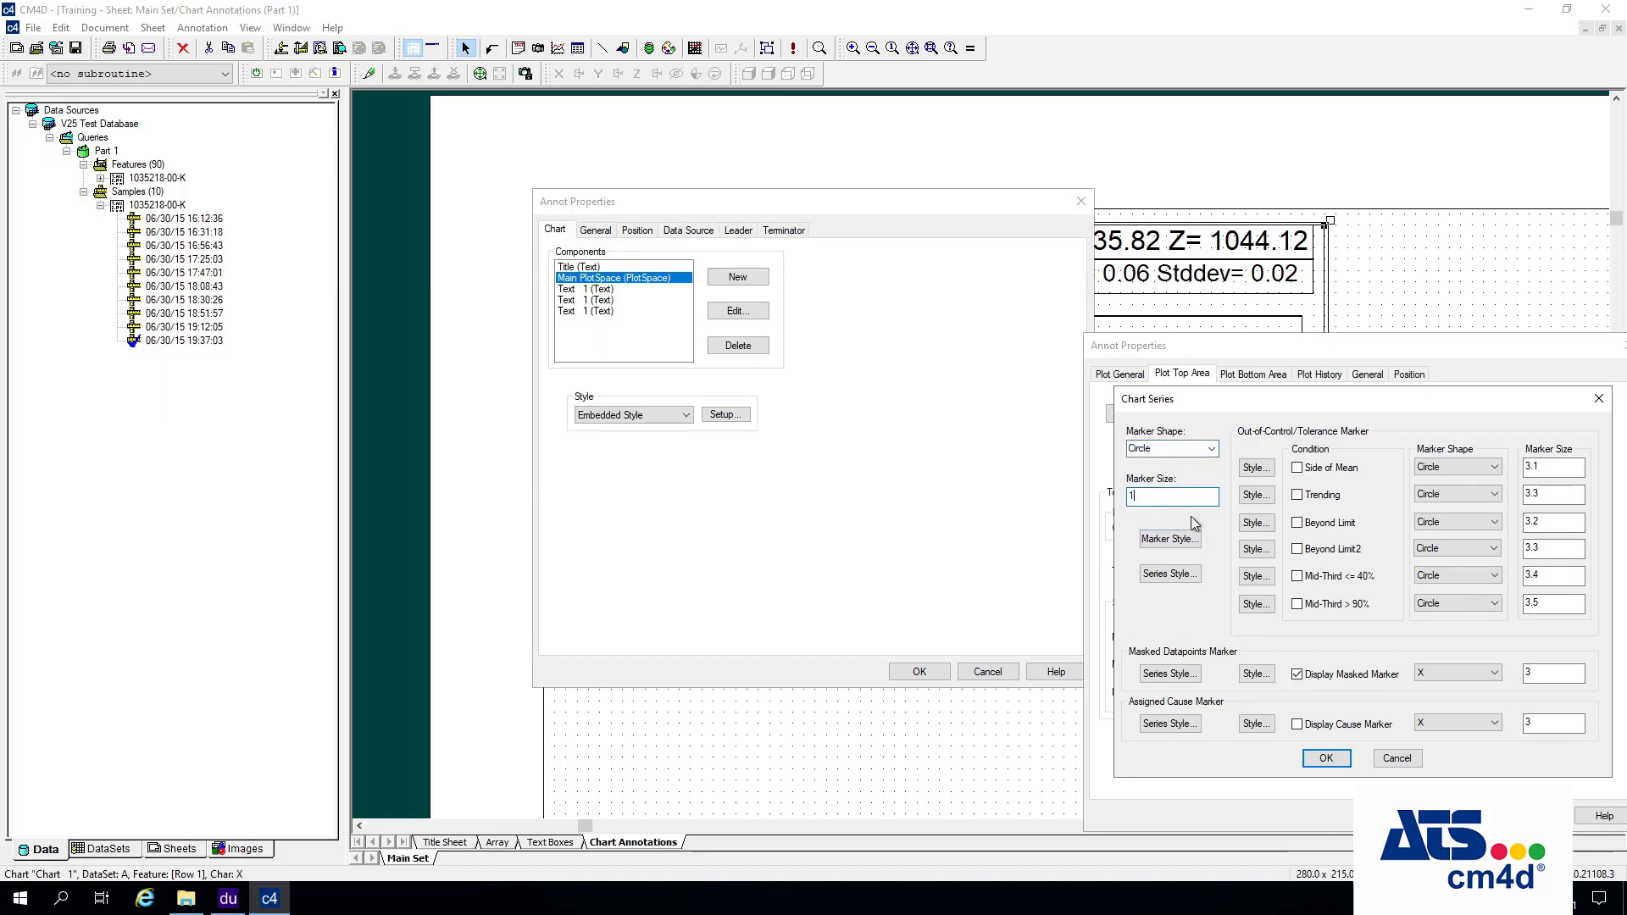
click(1212, 450)
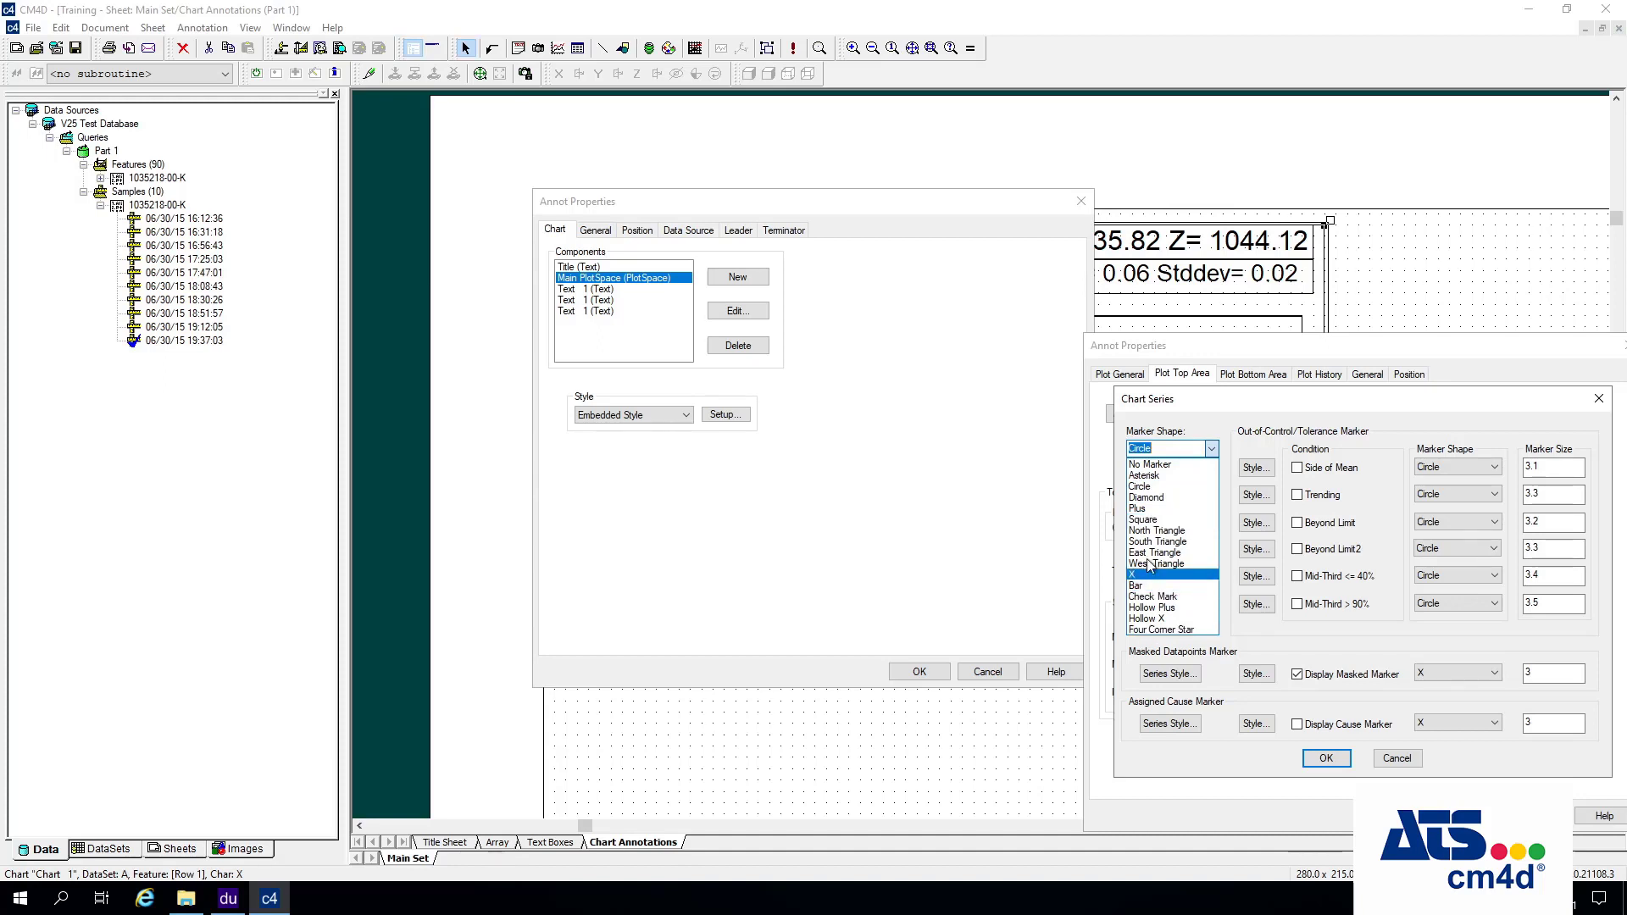
click(1160, 486)
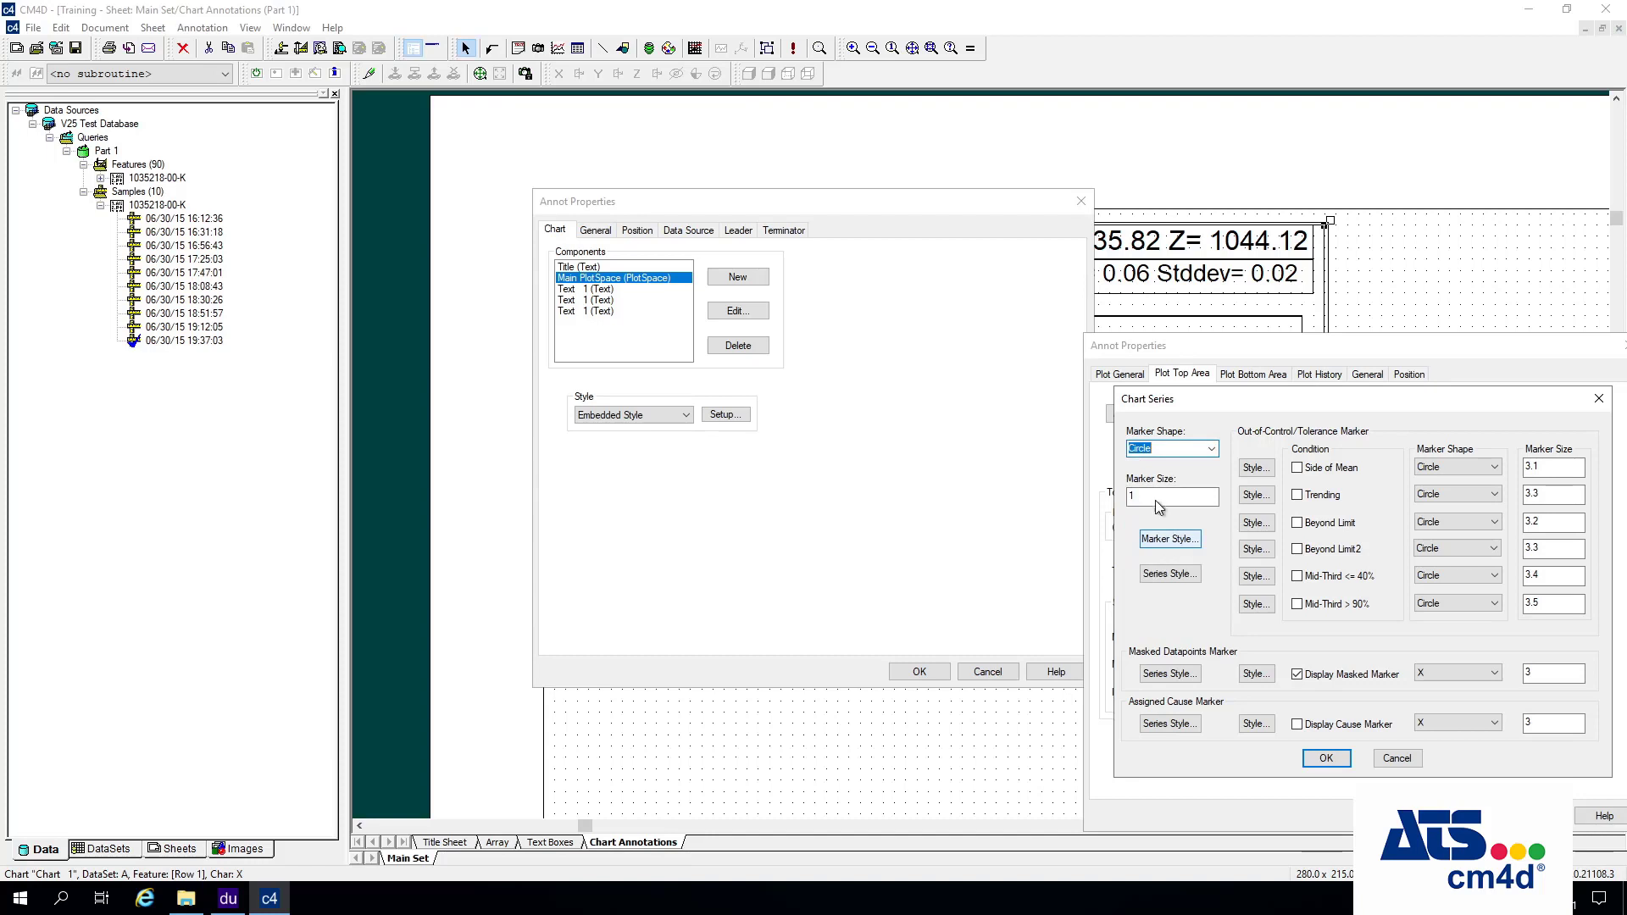
Override the series marker style's base brush colour with Black and apply the series settings to the chart.
click(1164, 543)
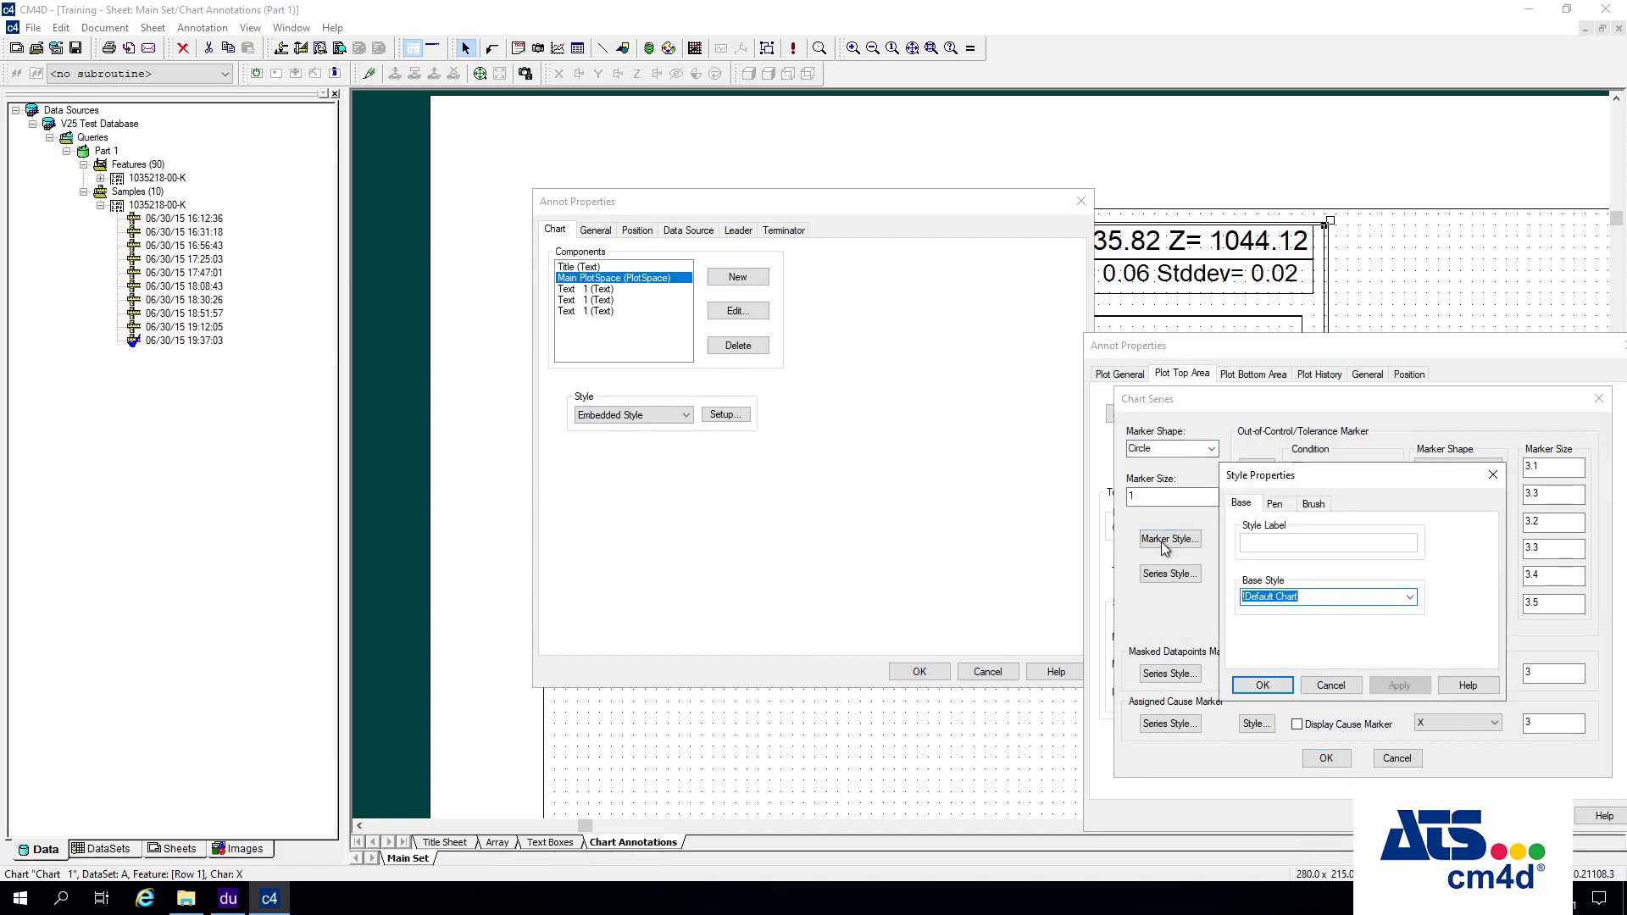
click(1275, 505)
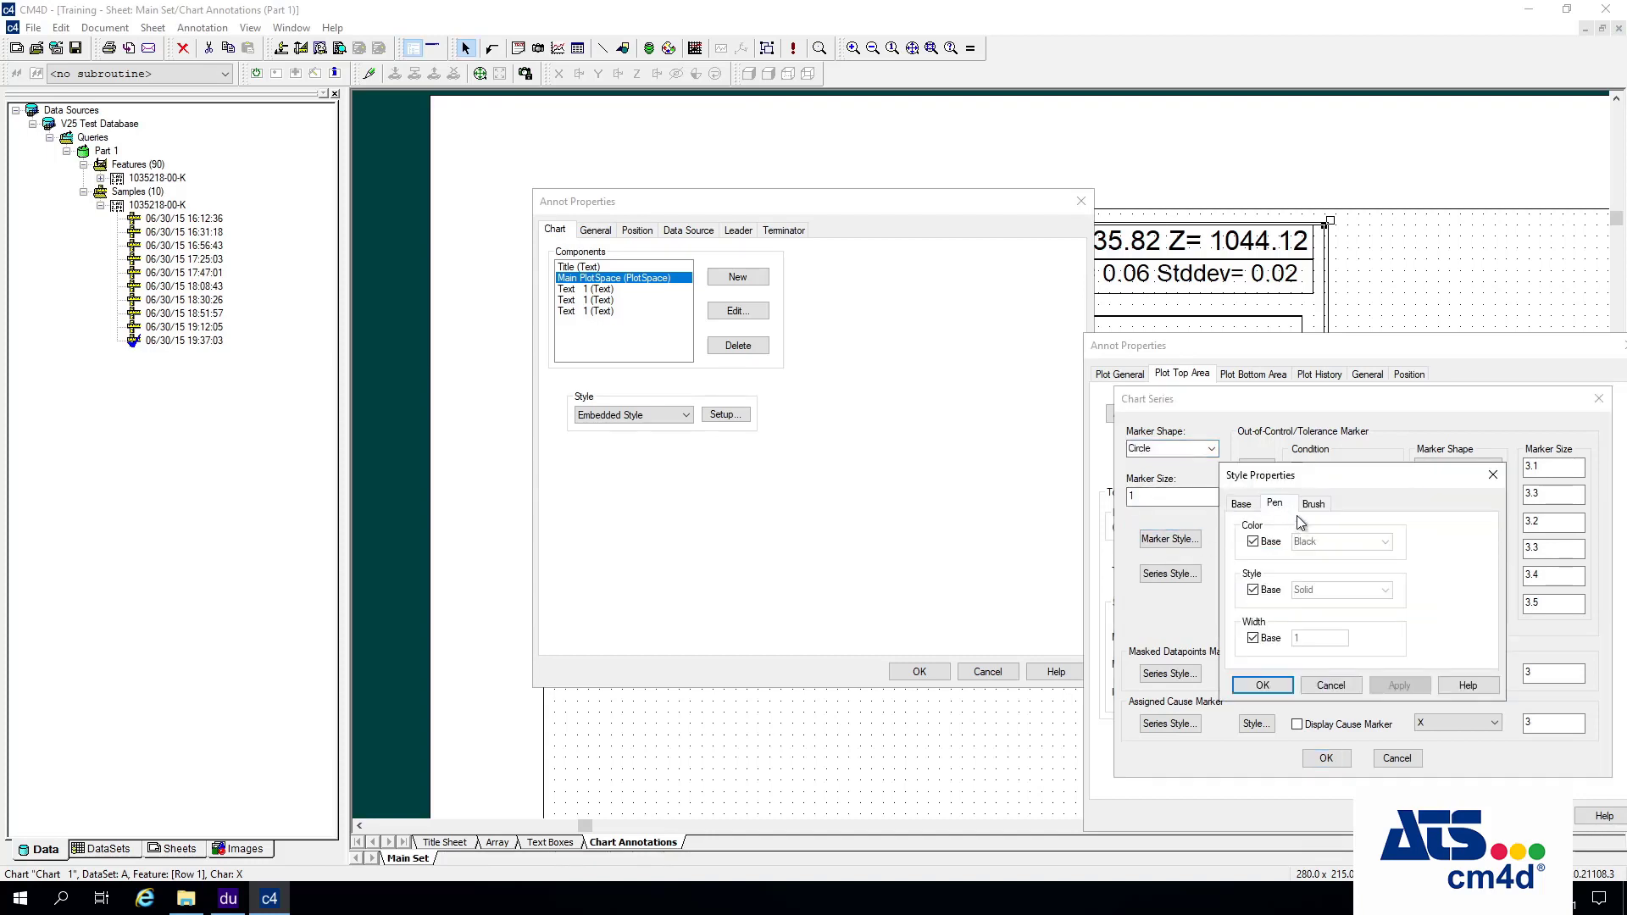
click(1302, 512)
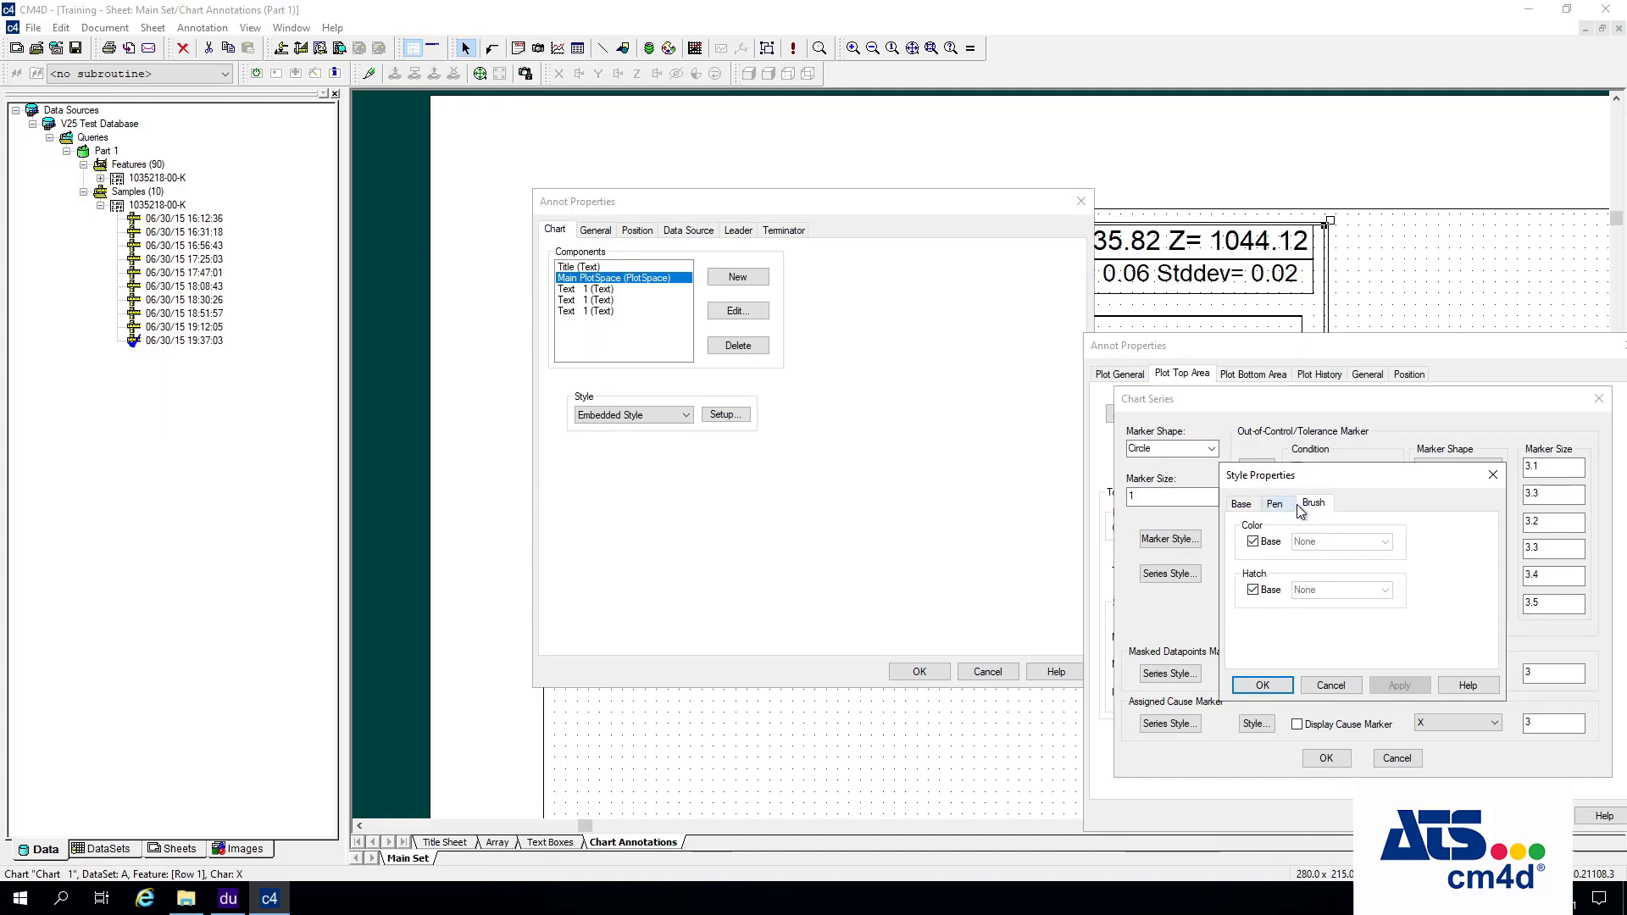
click(1271, 542)
click(1375, 543)
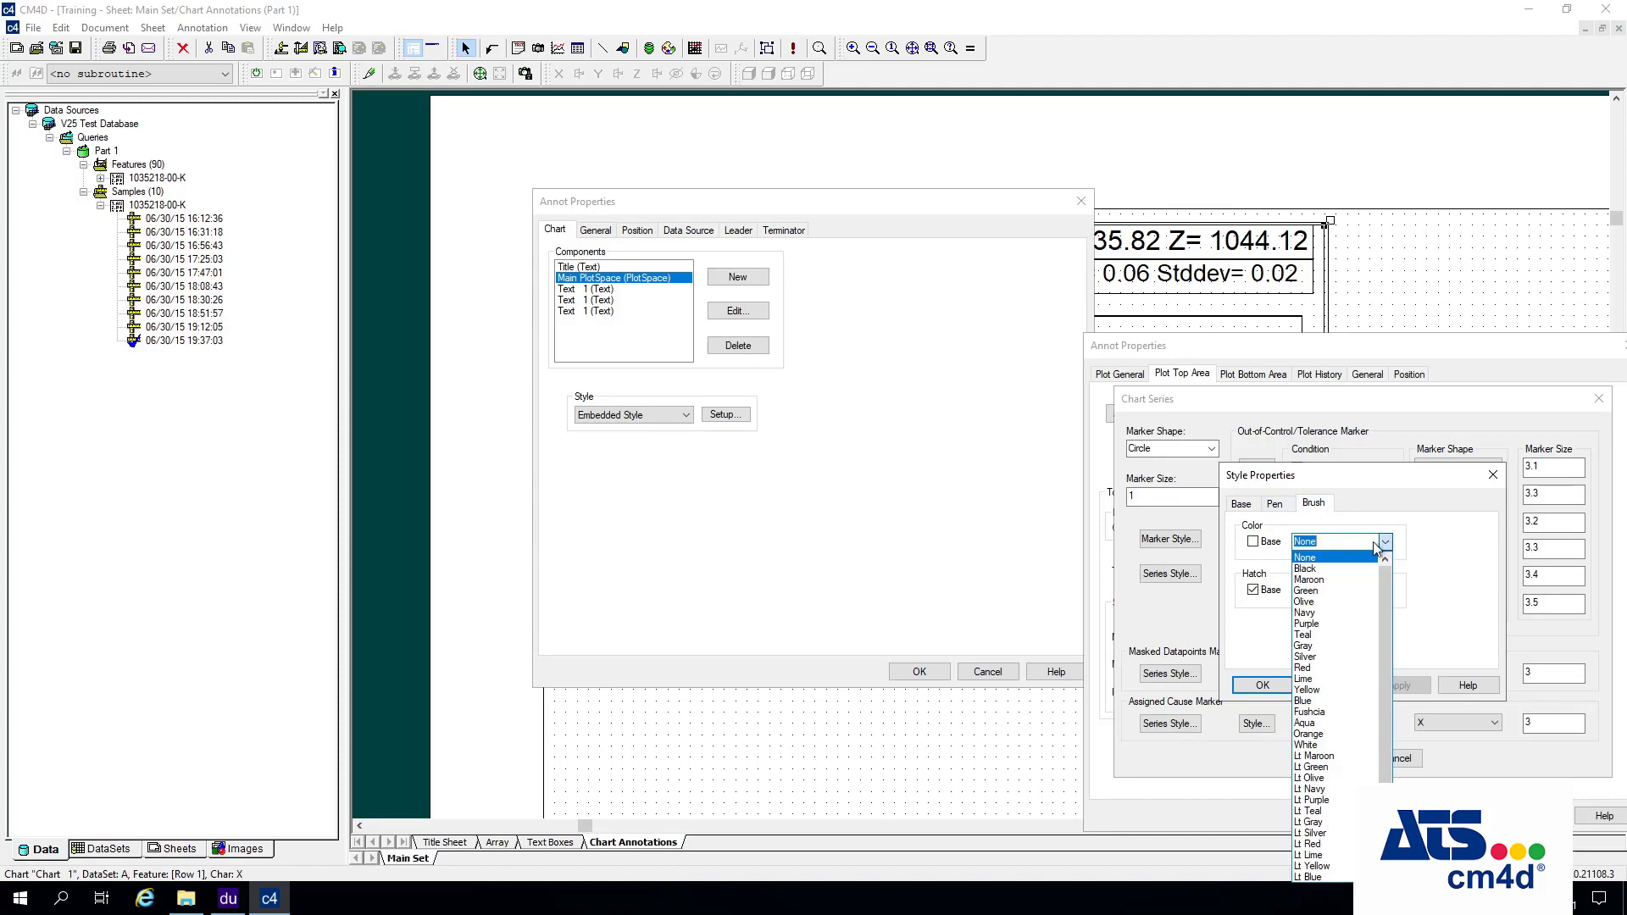
click(1342, 568)
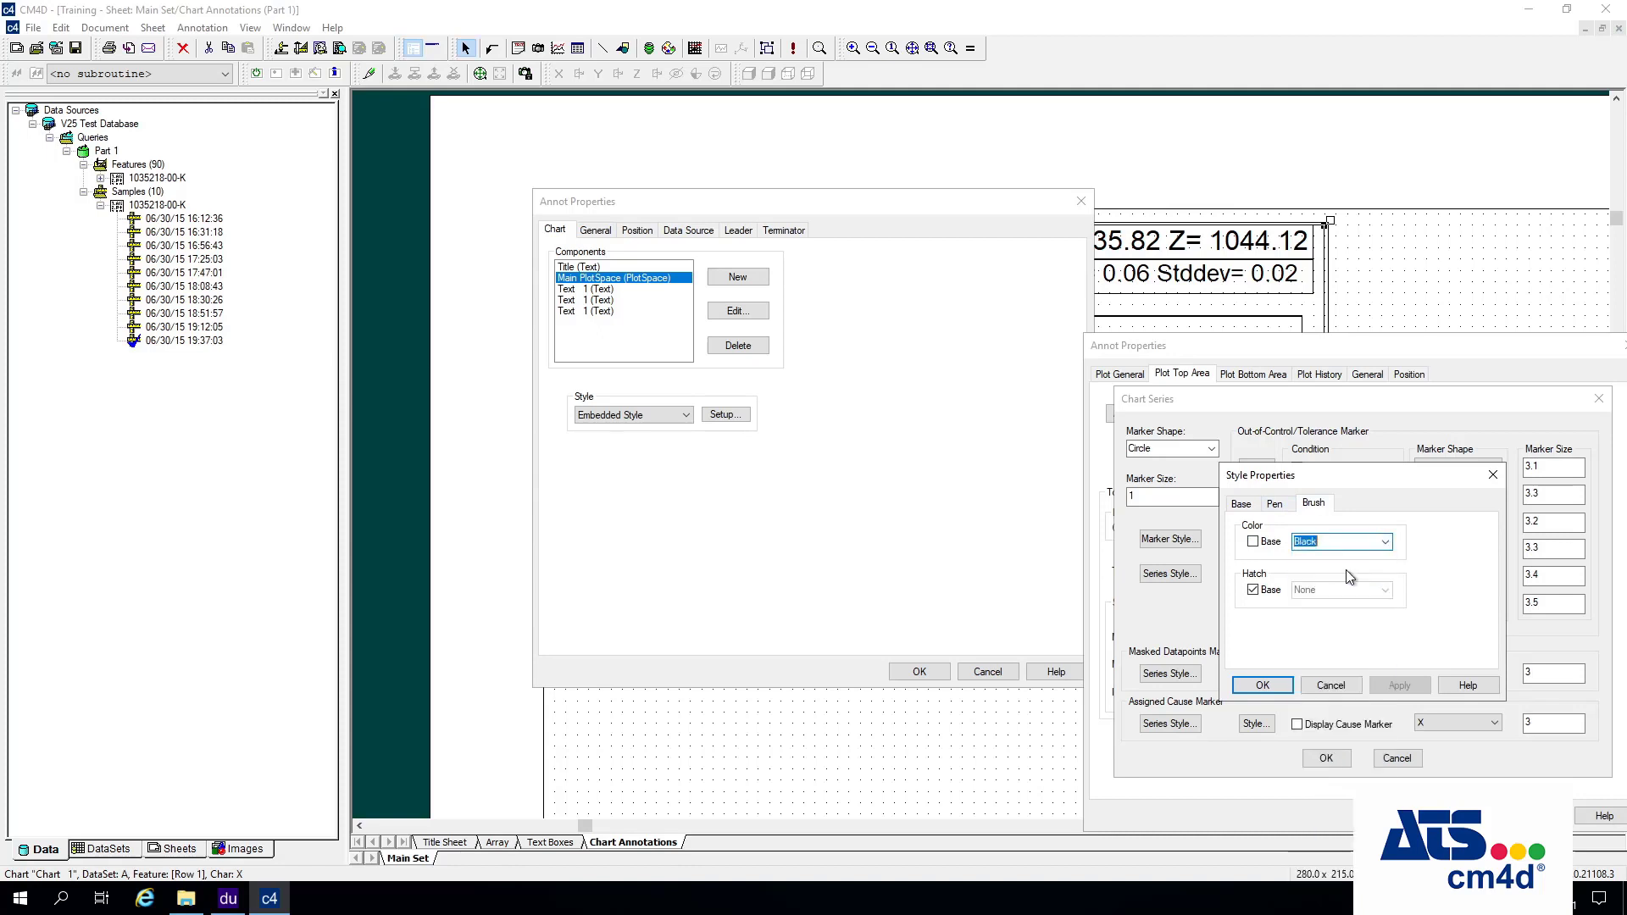
click(1262, 686)
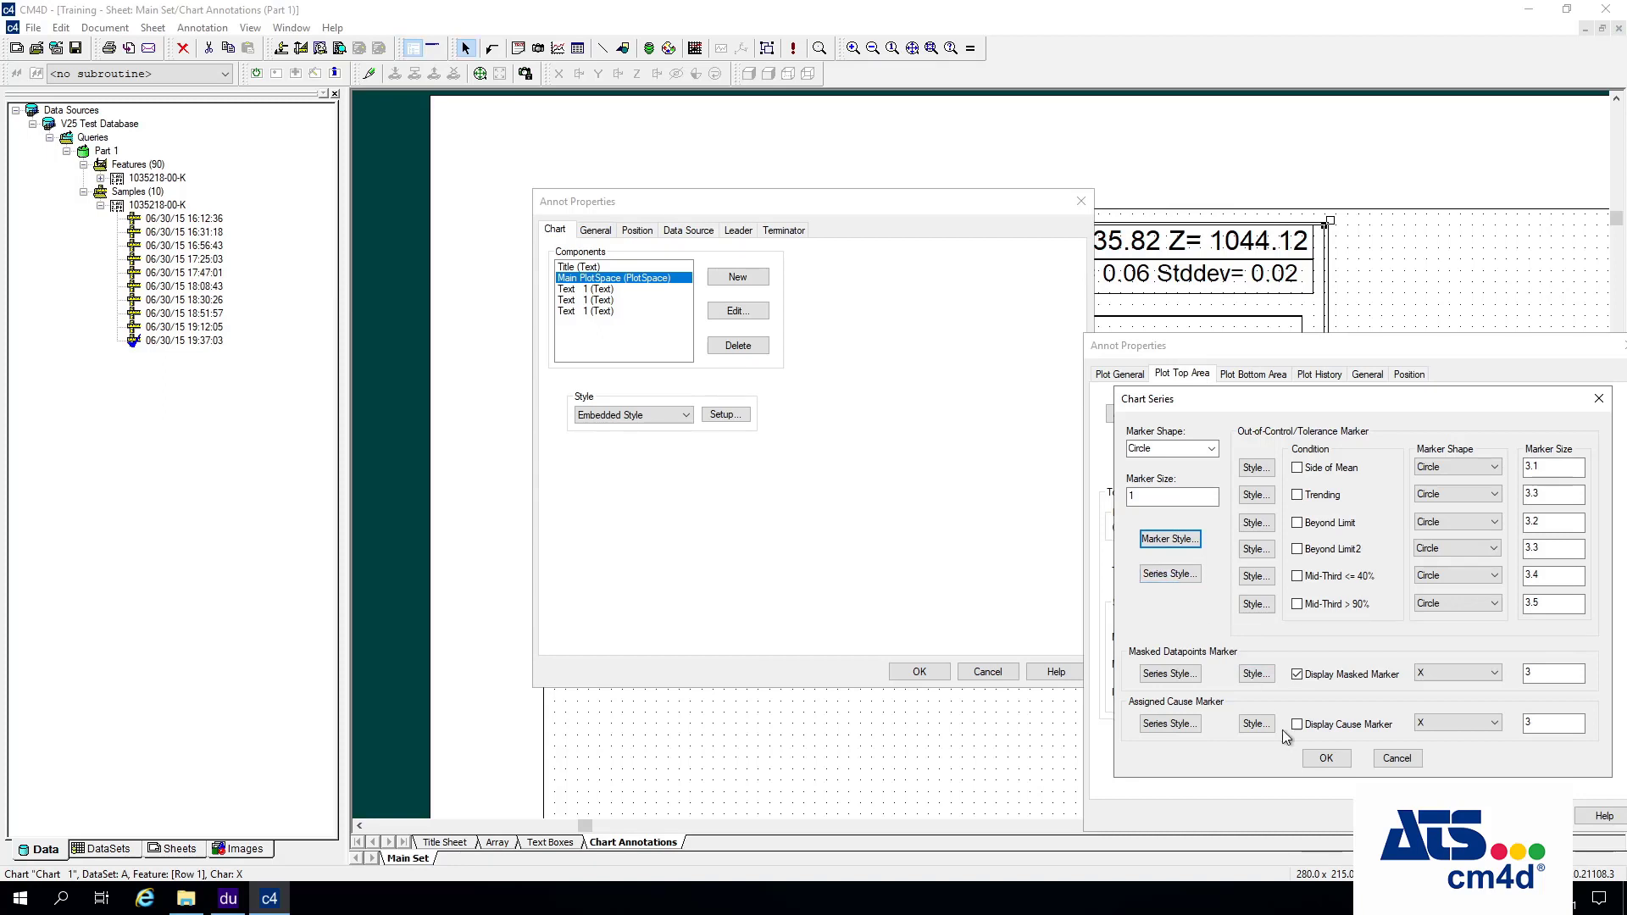
click(1336, 763)
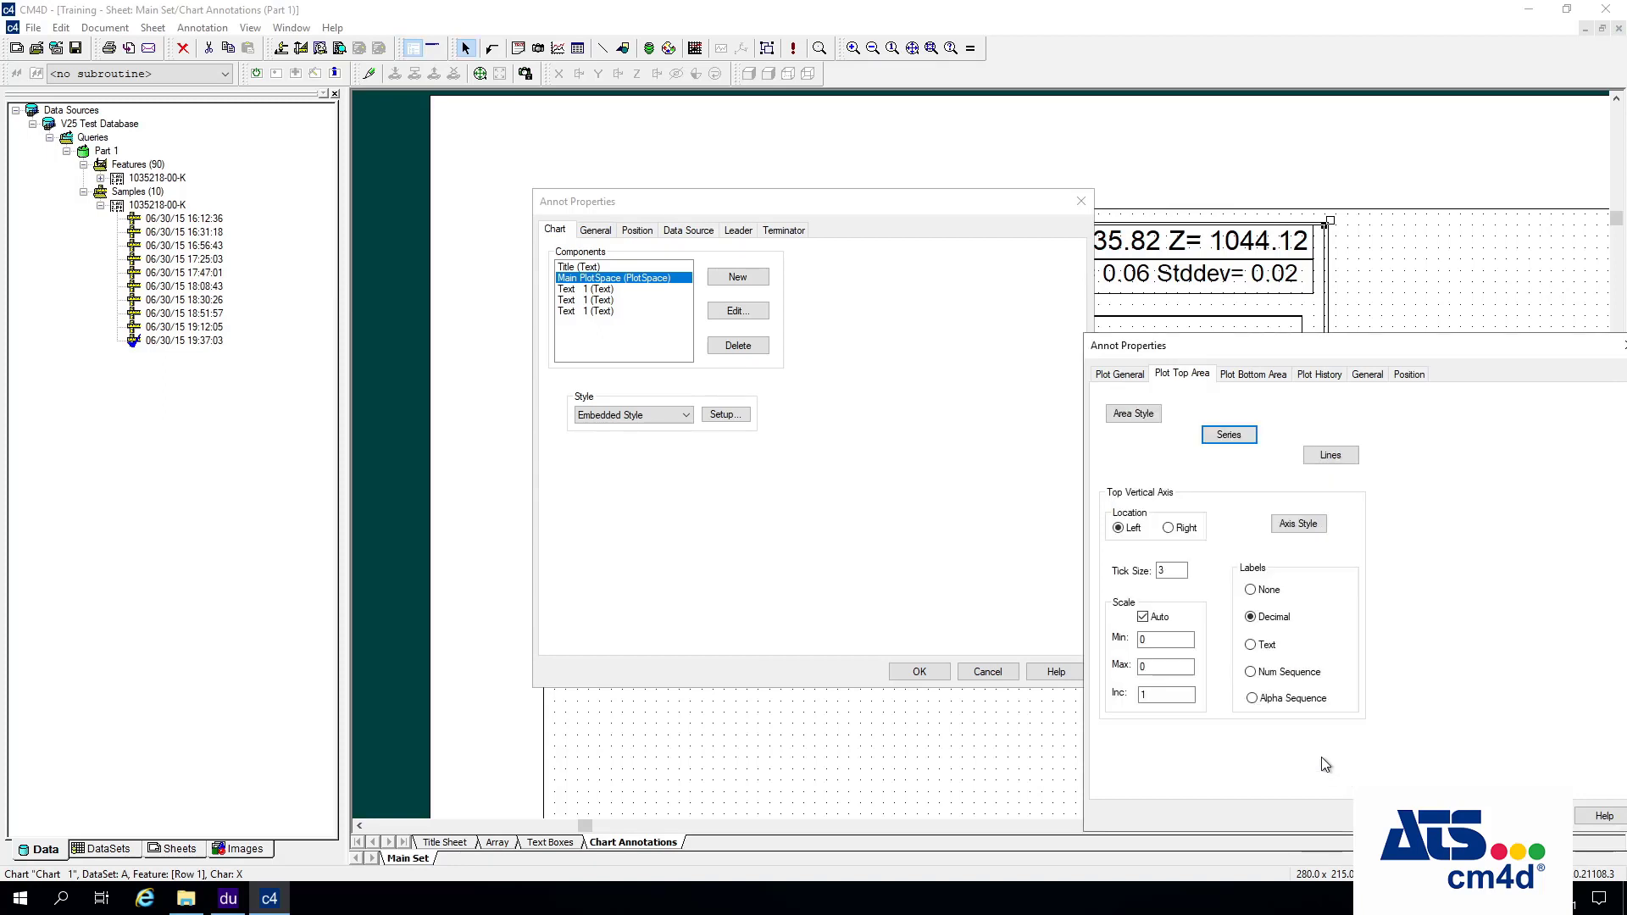
click(1470, 816)
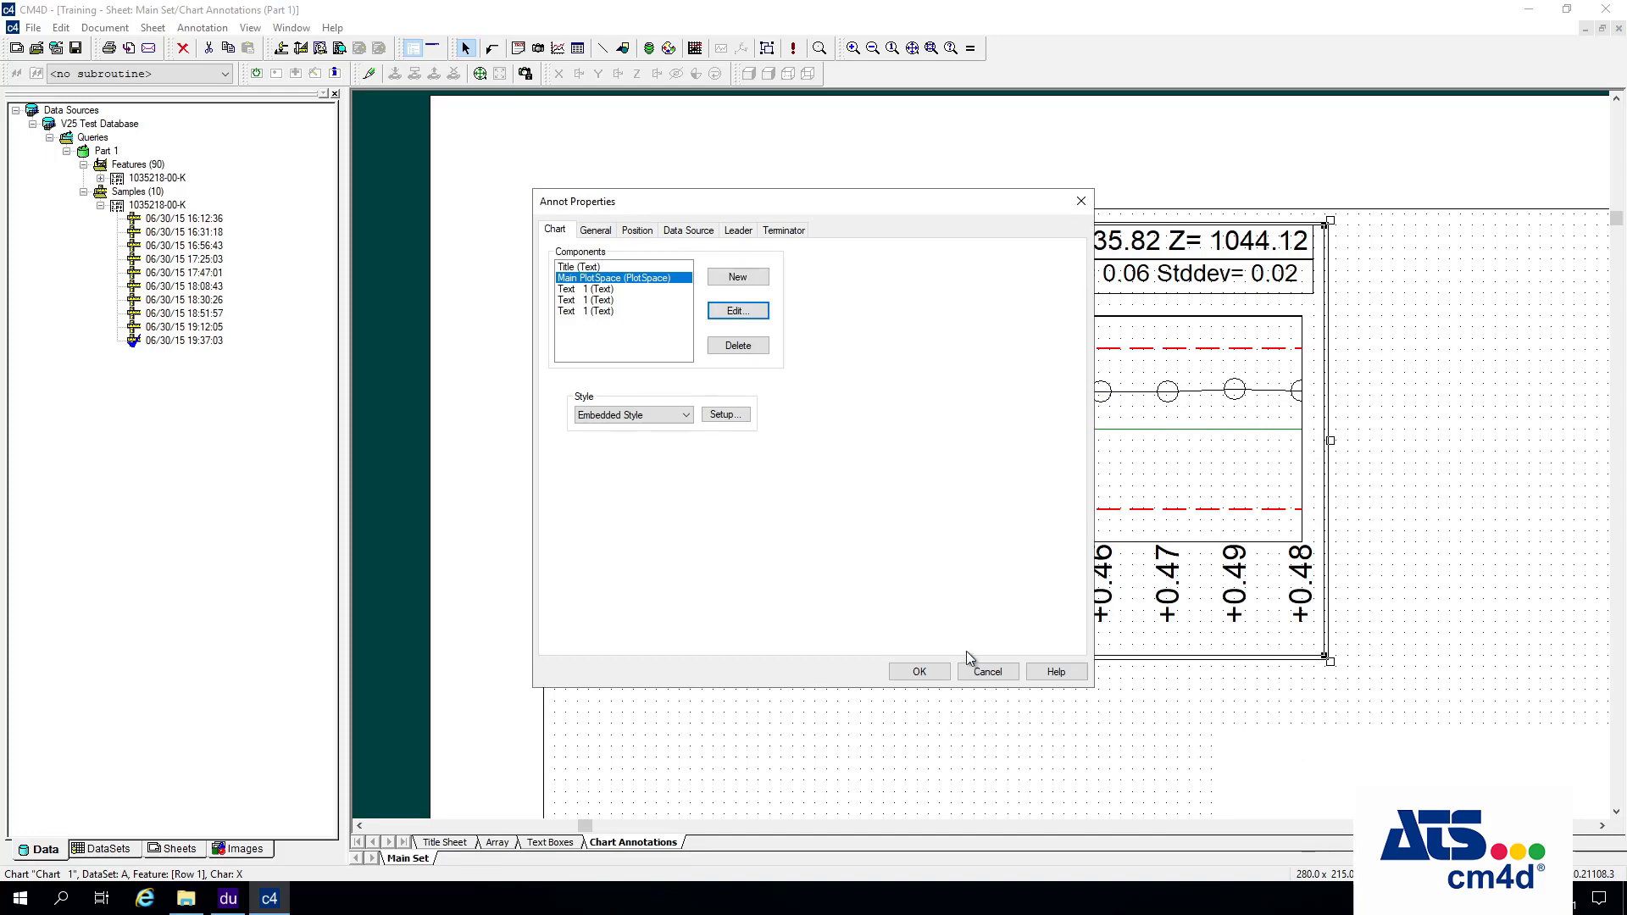
click(919, 671)
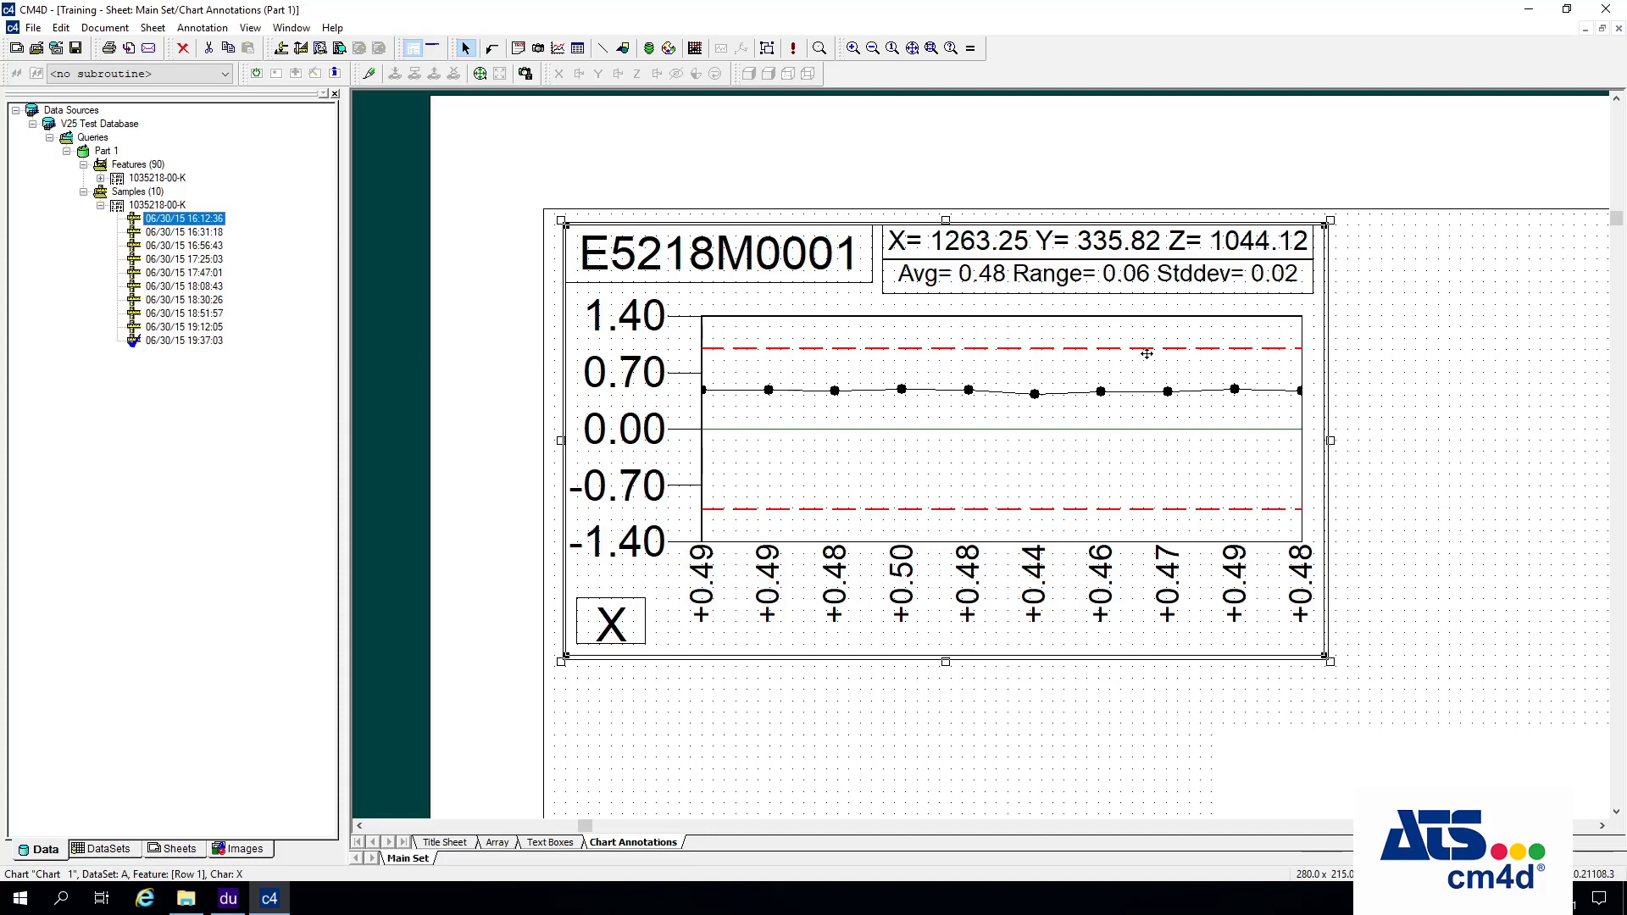
Reopen the Main PlotSpace's top-area Chart Series options and enable the Beyond Limit marker with size 2.
right_click(1175, 351)
click(1253, 409)
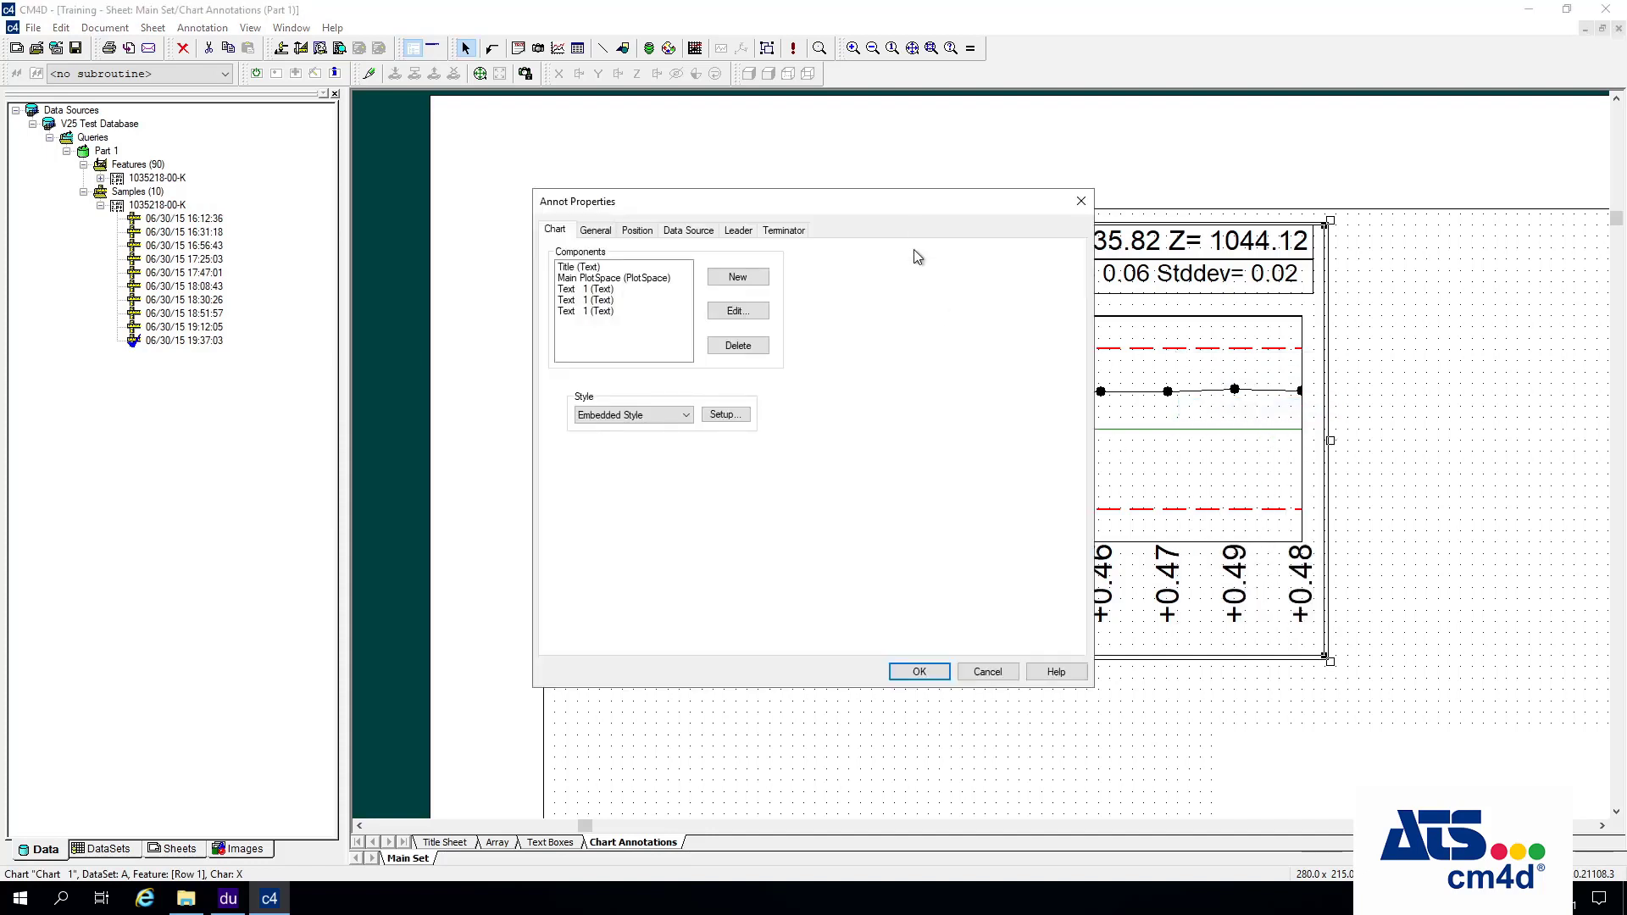
drag(762, 204, 597, 198)
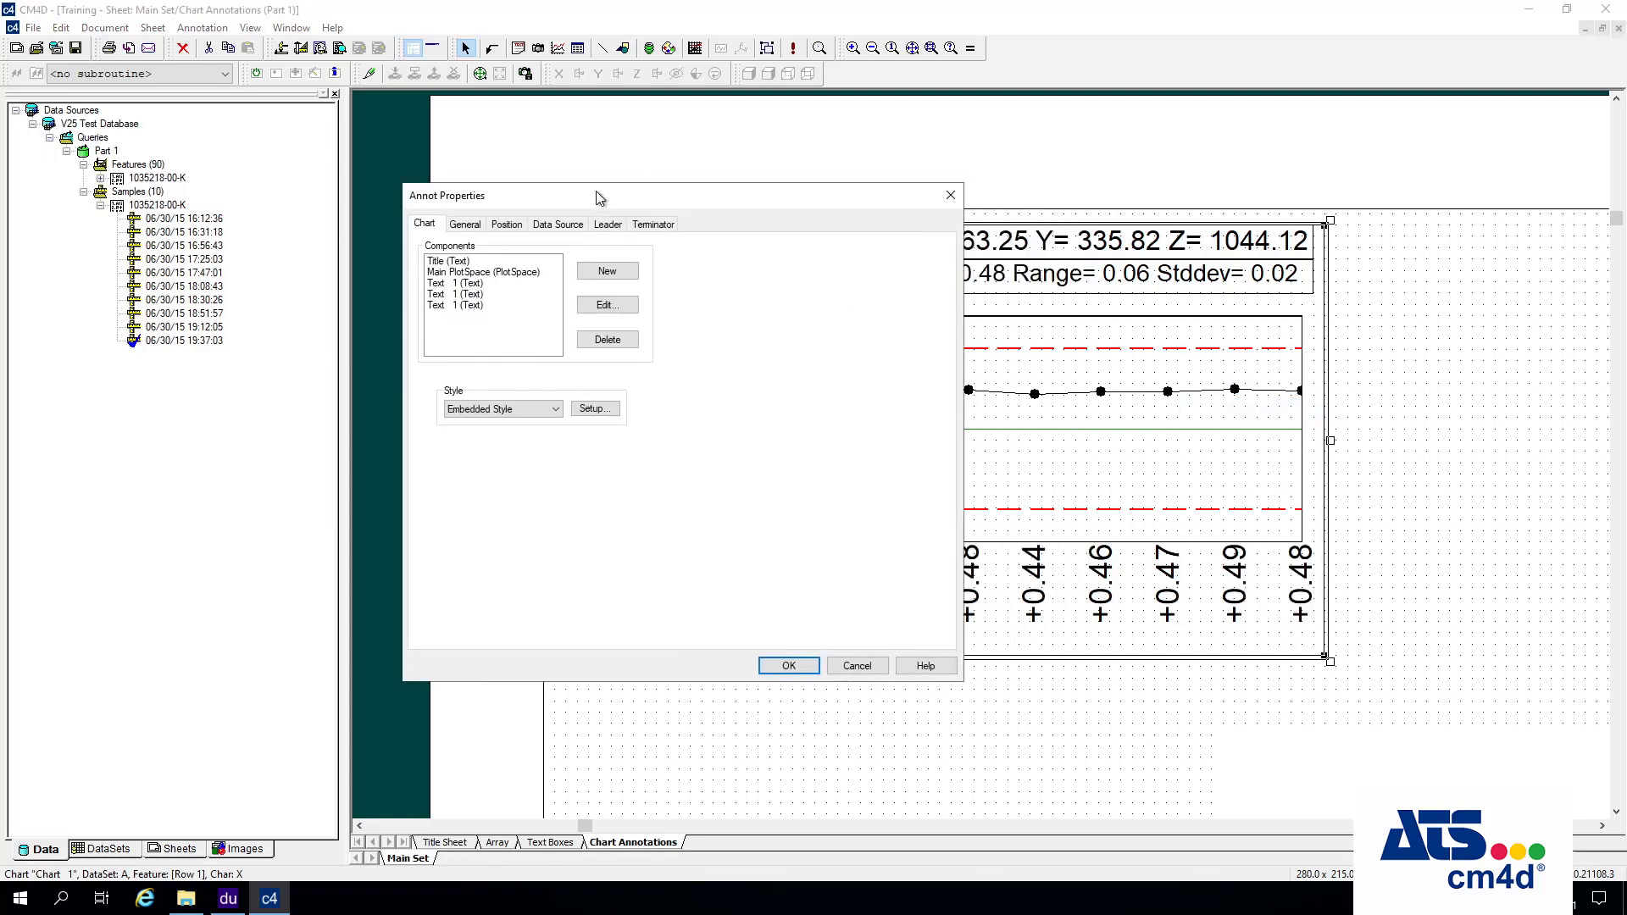
click(493, 273)
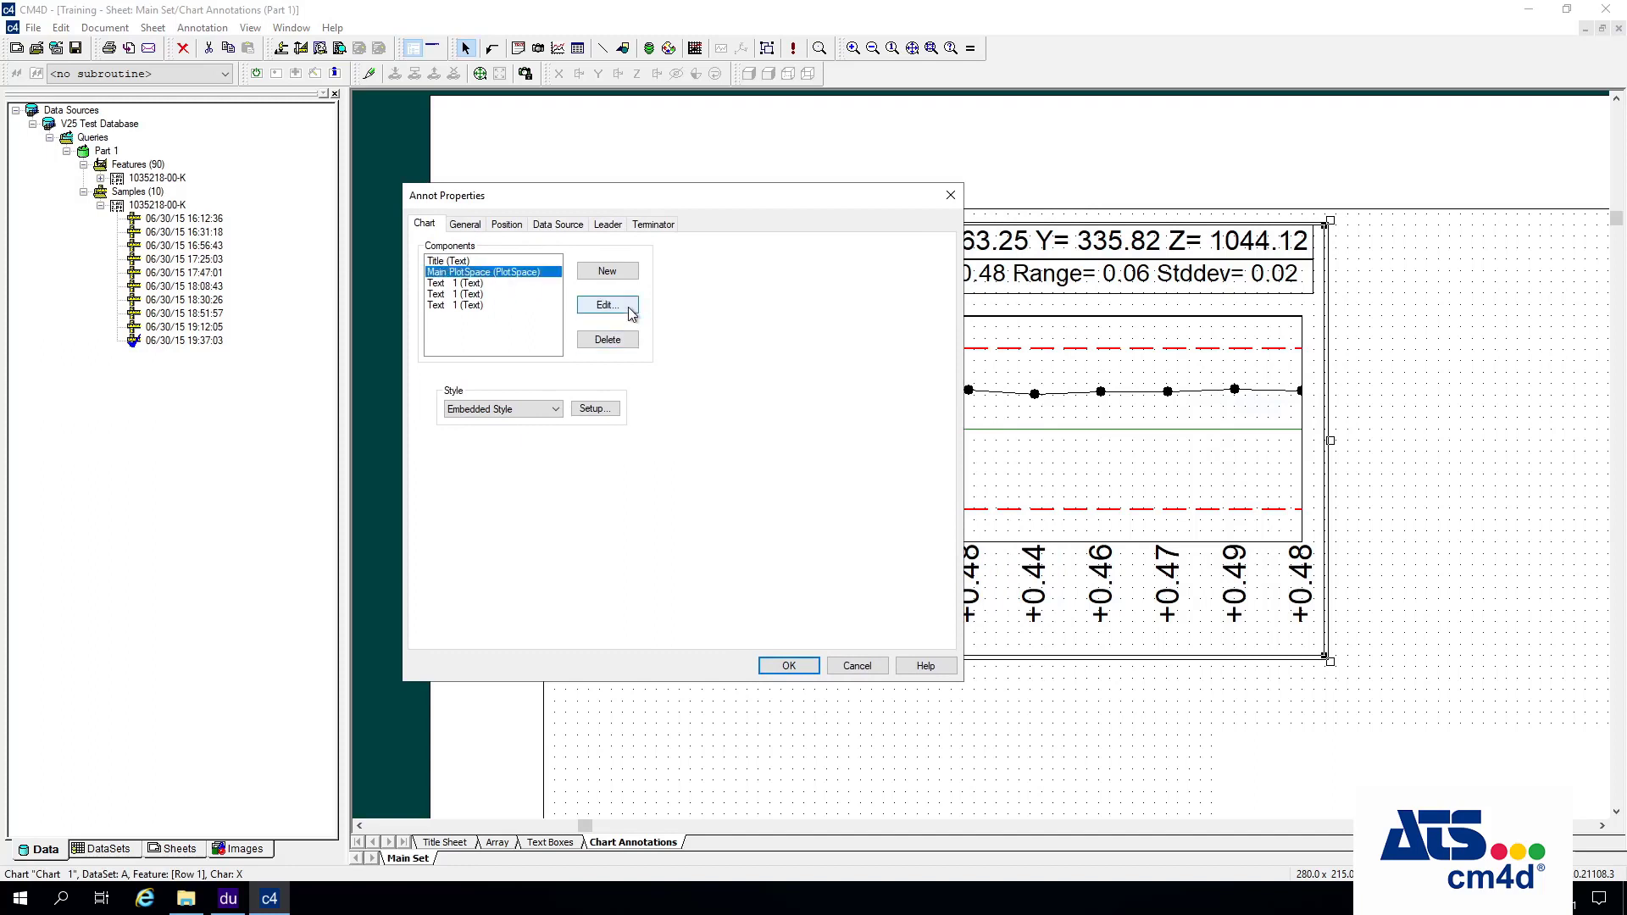
click(631, 312)
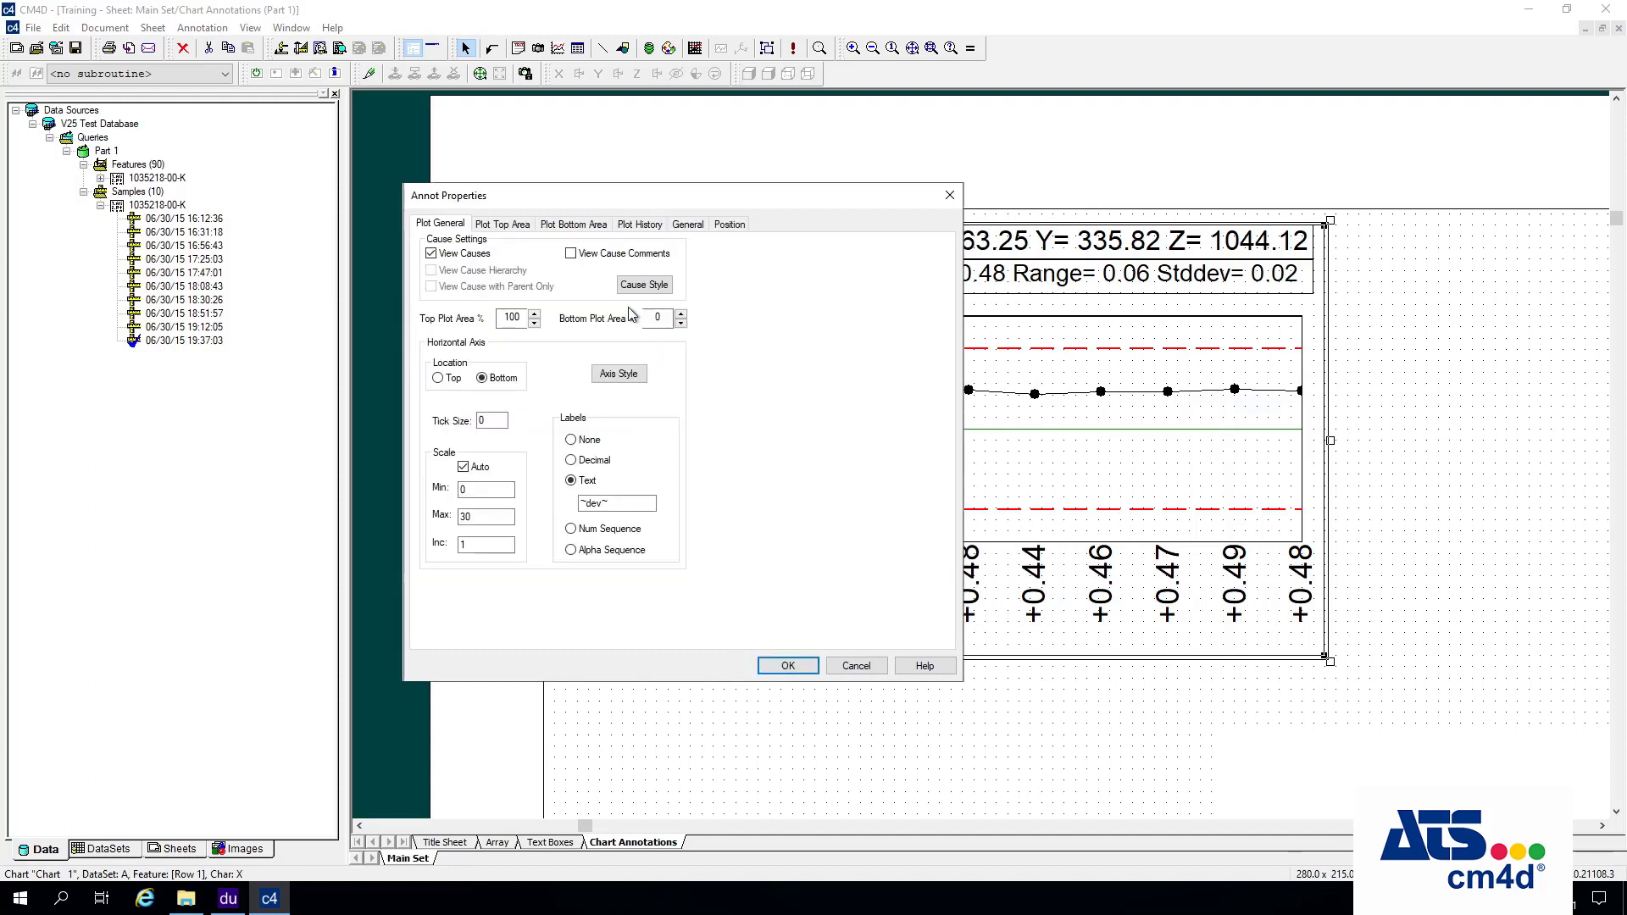
click(523, 229)
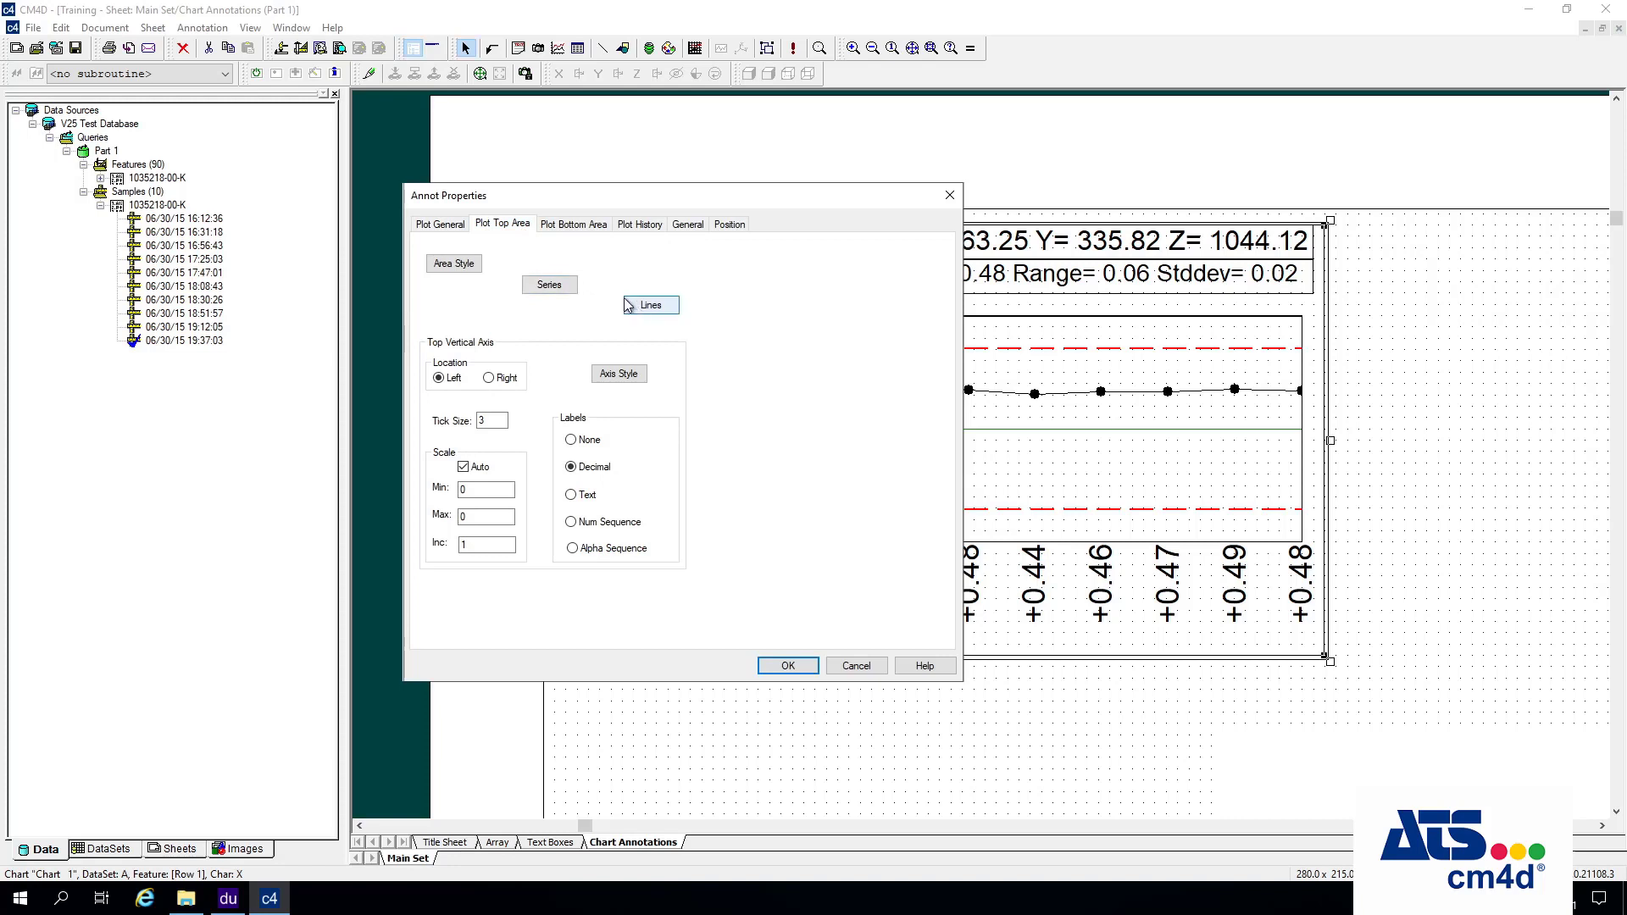
click(550, 286)
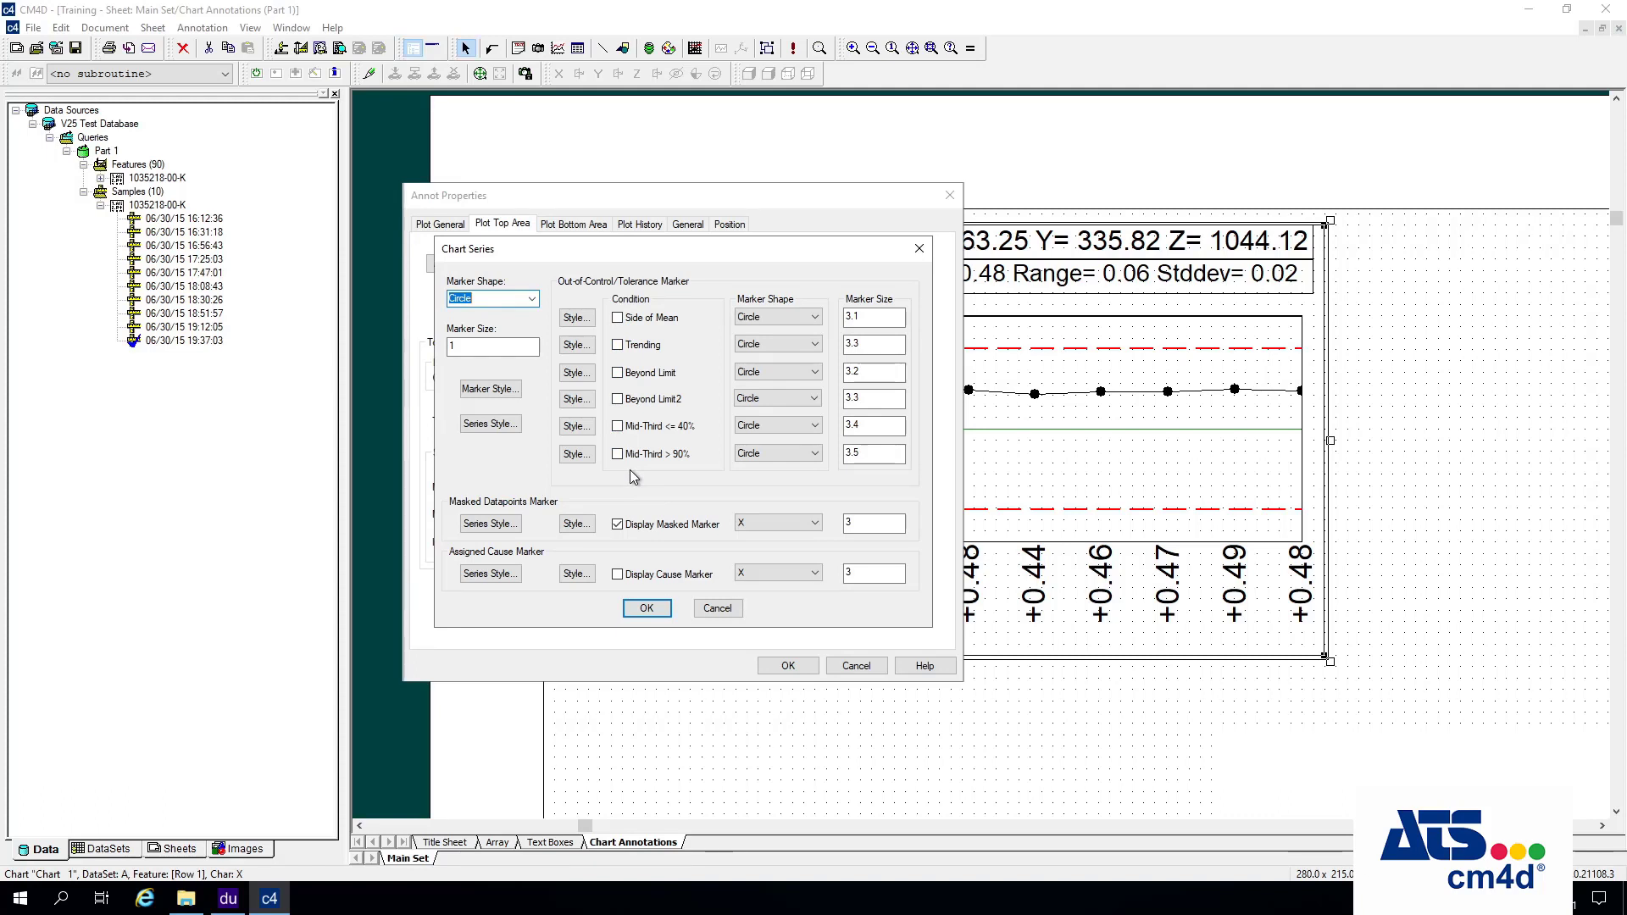
click(619, 373)
click(767, 373)
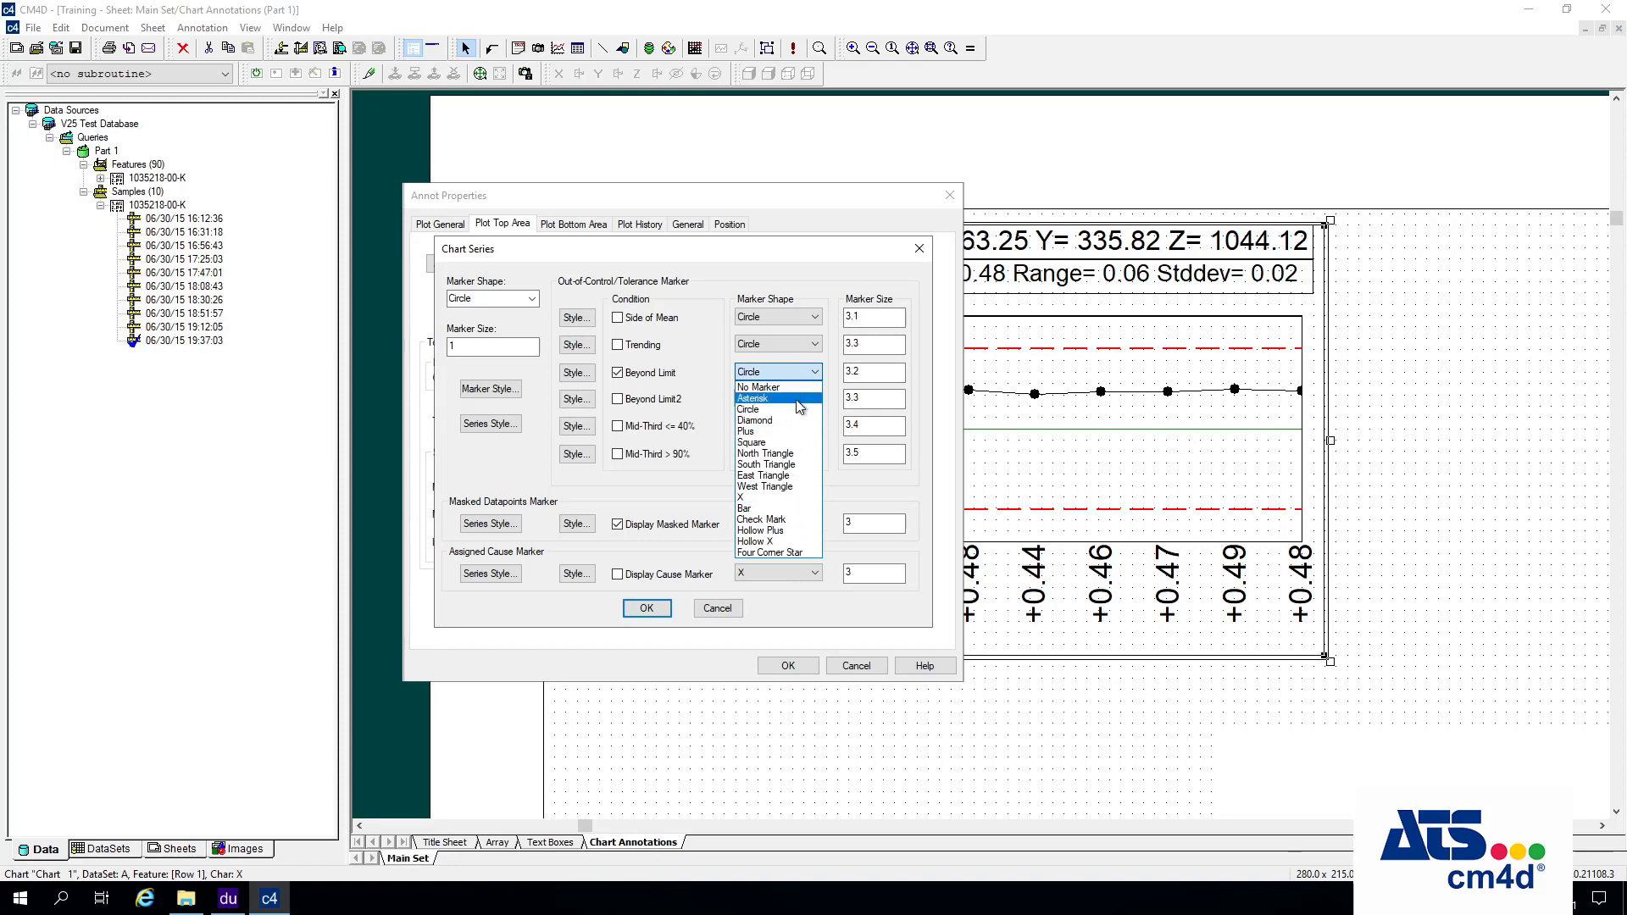
click(873, 381)
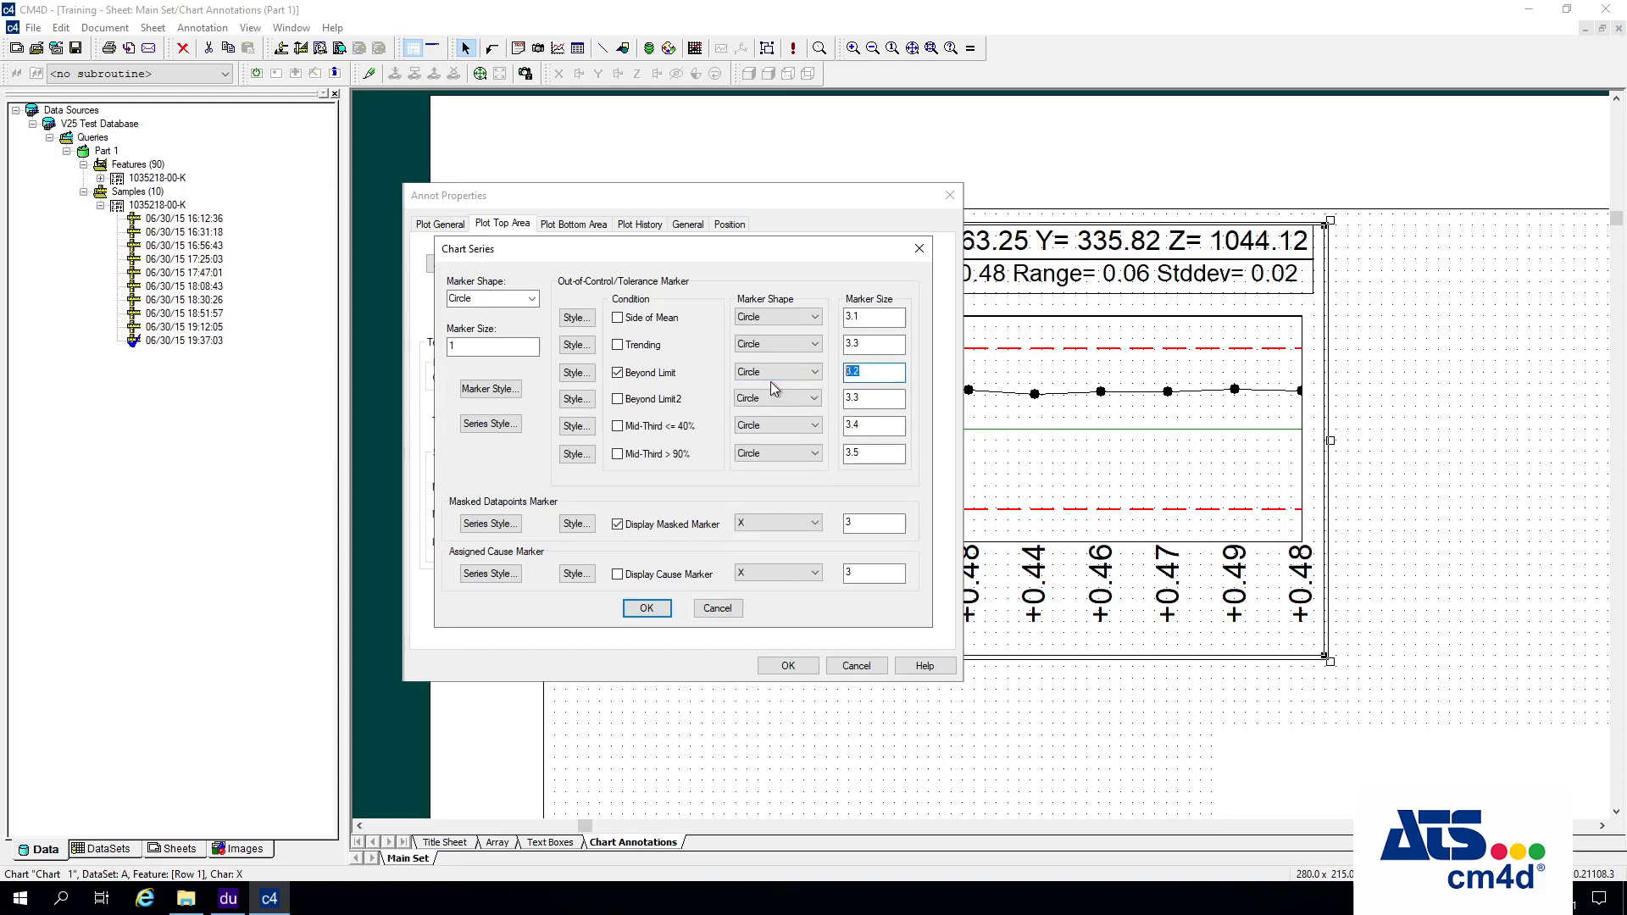
text(2)
Override the Beyond Limit marker style's base brush colour with Red.
click(577, 373)
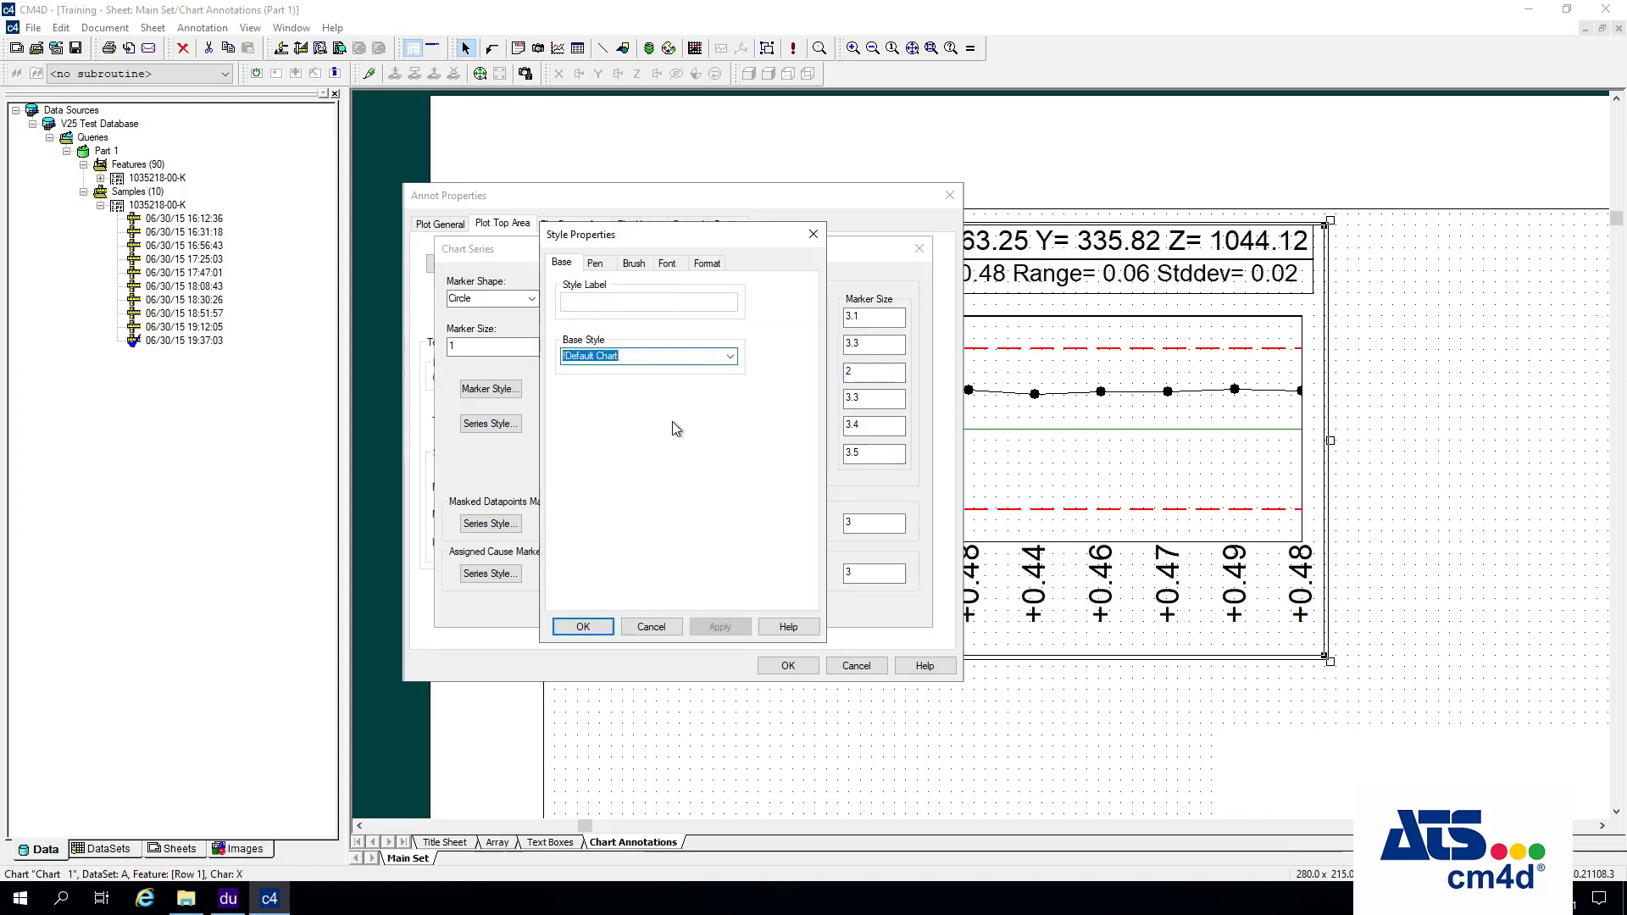
click(634, 263)
click(573, 301)
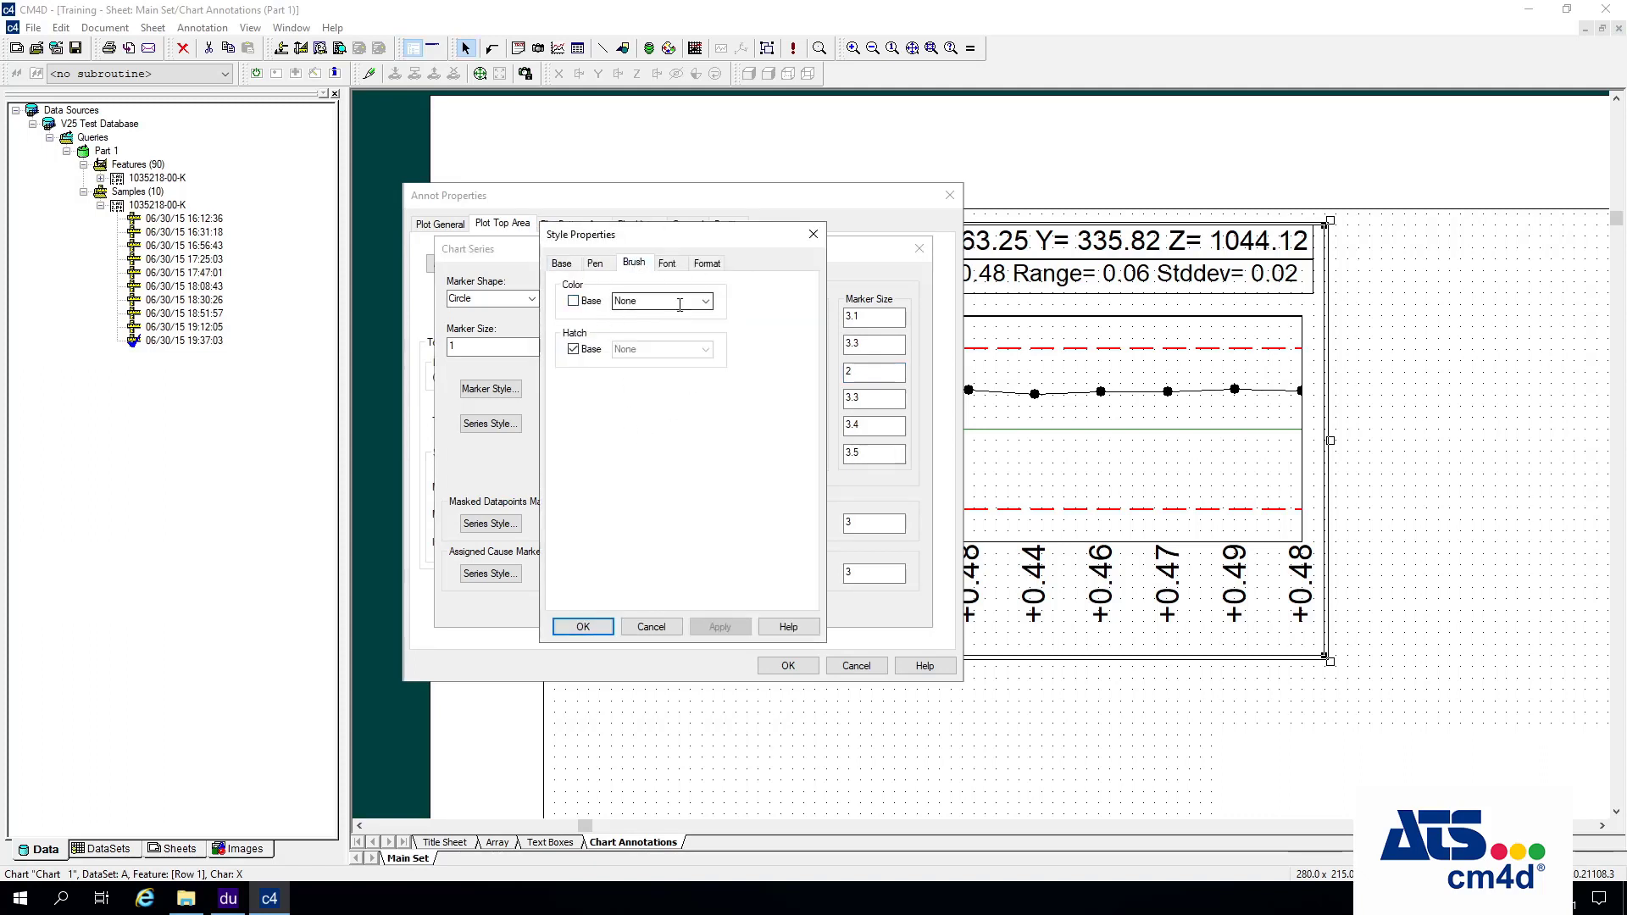
click(712, 305)
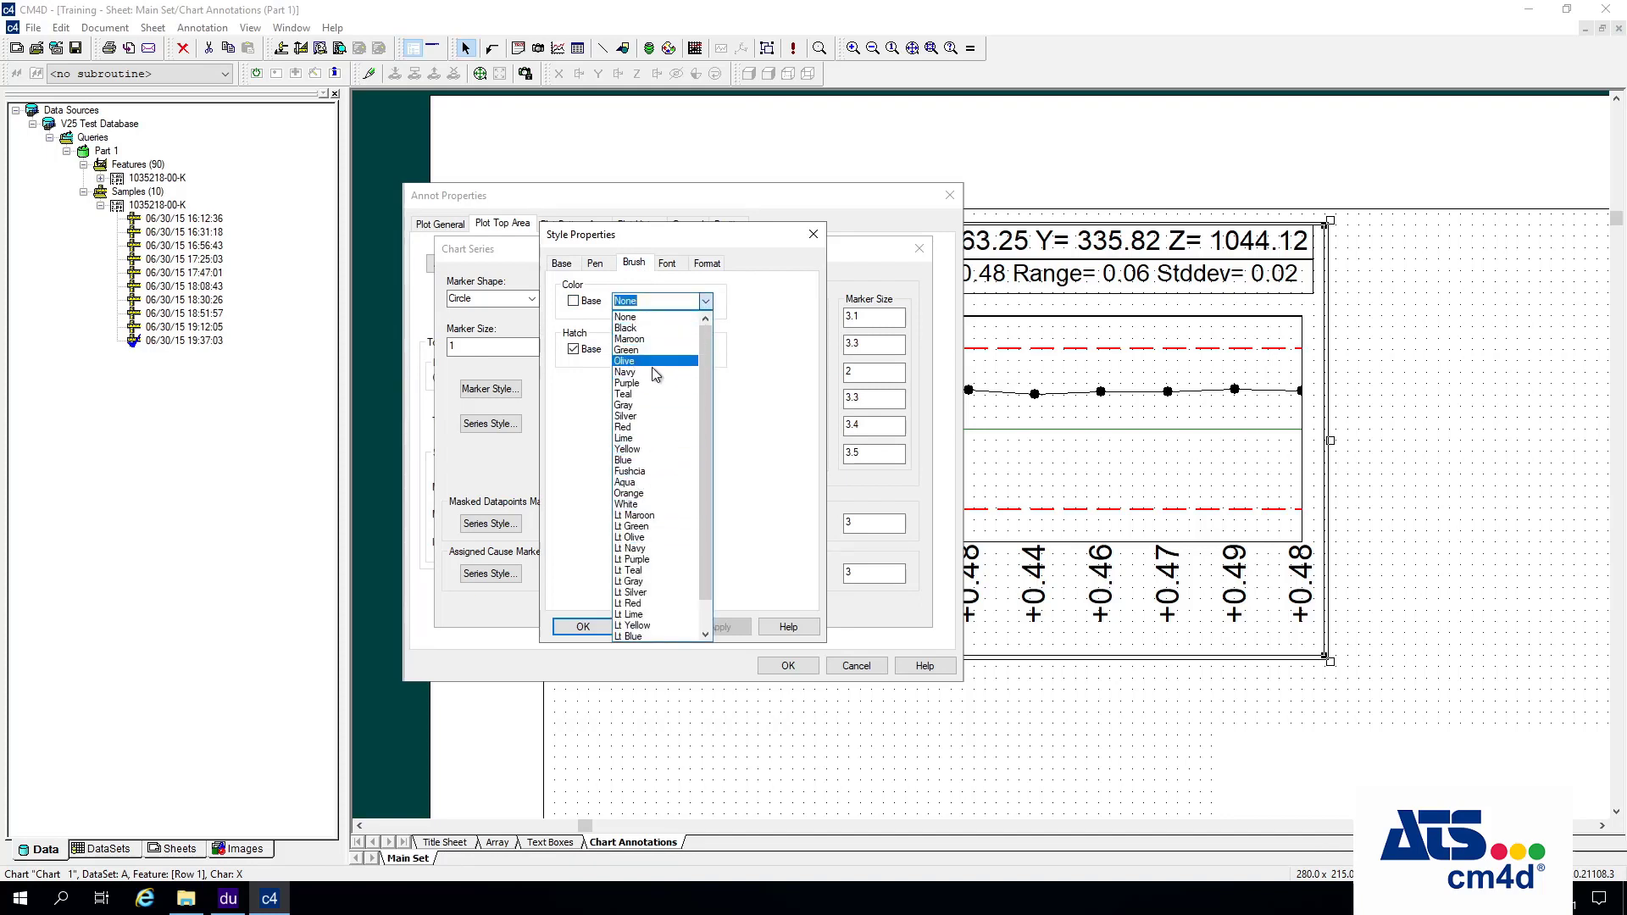
click(649, 427)
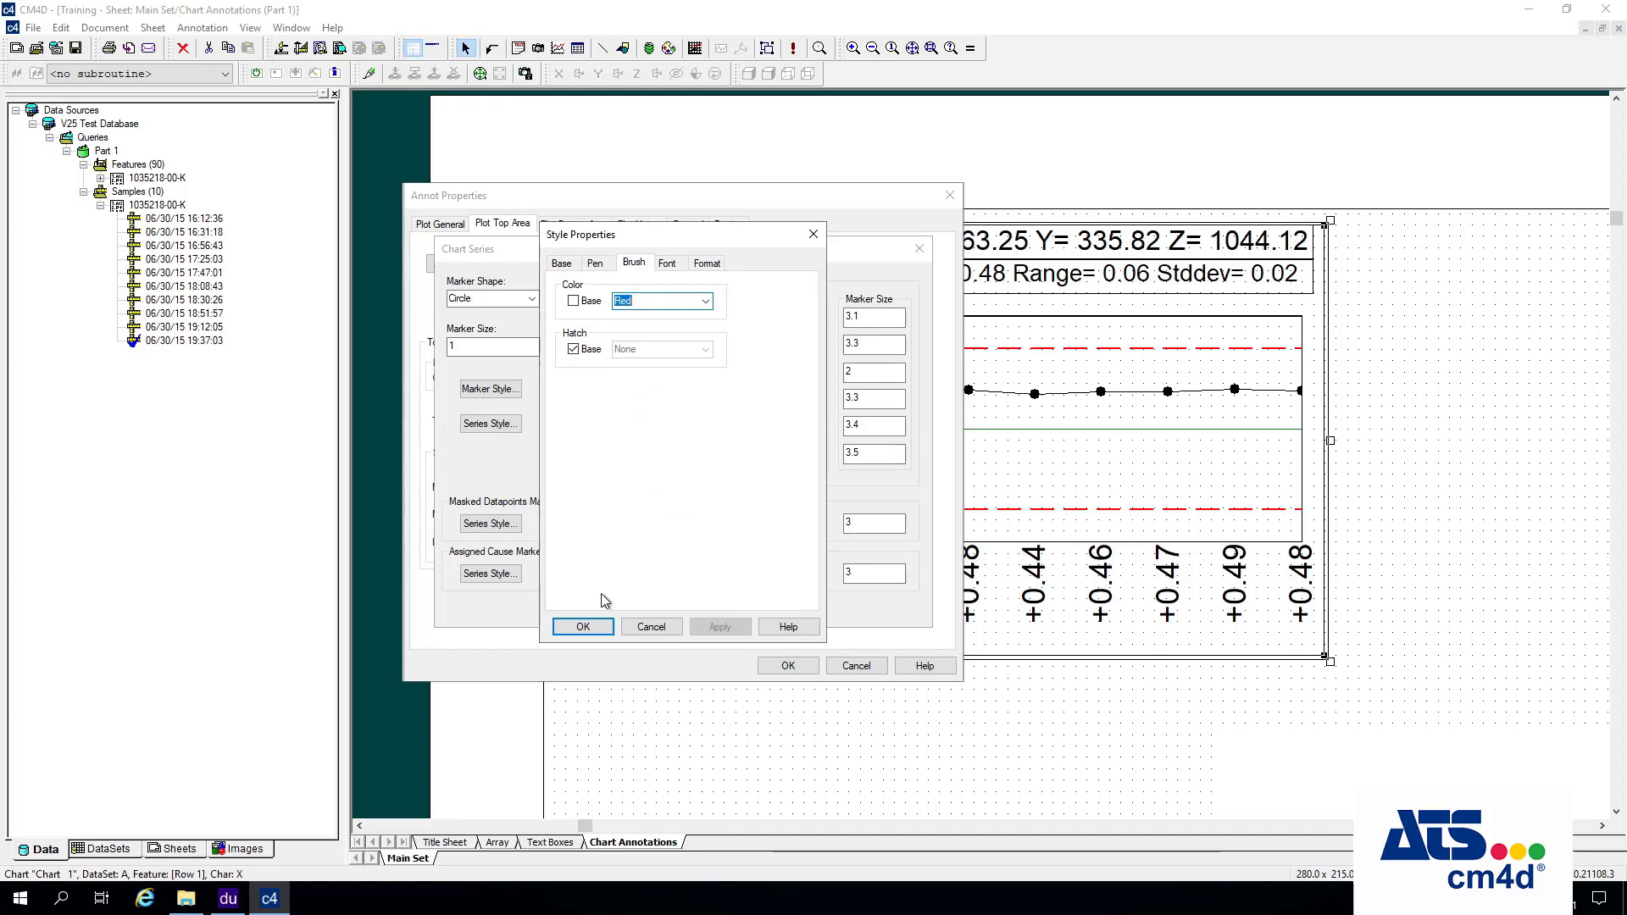
click(583, 627)
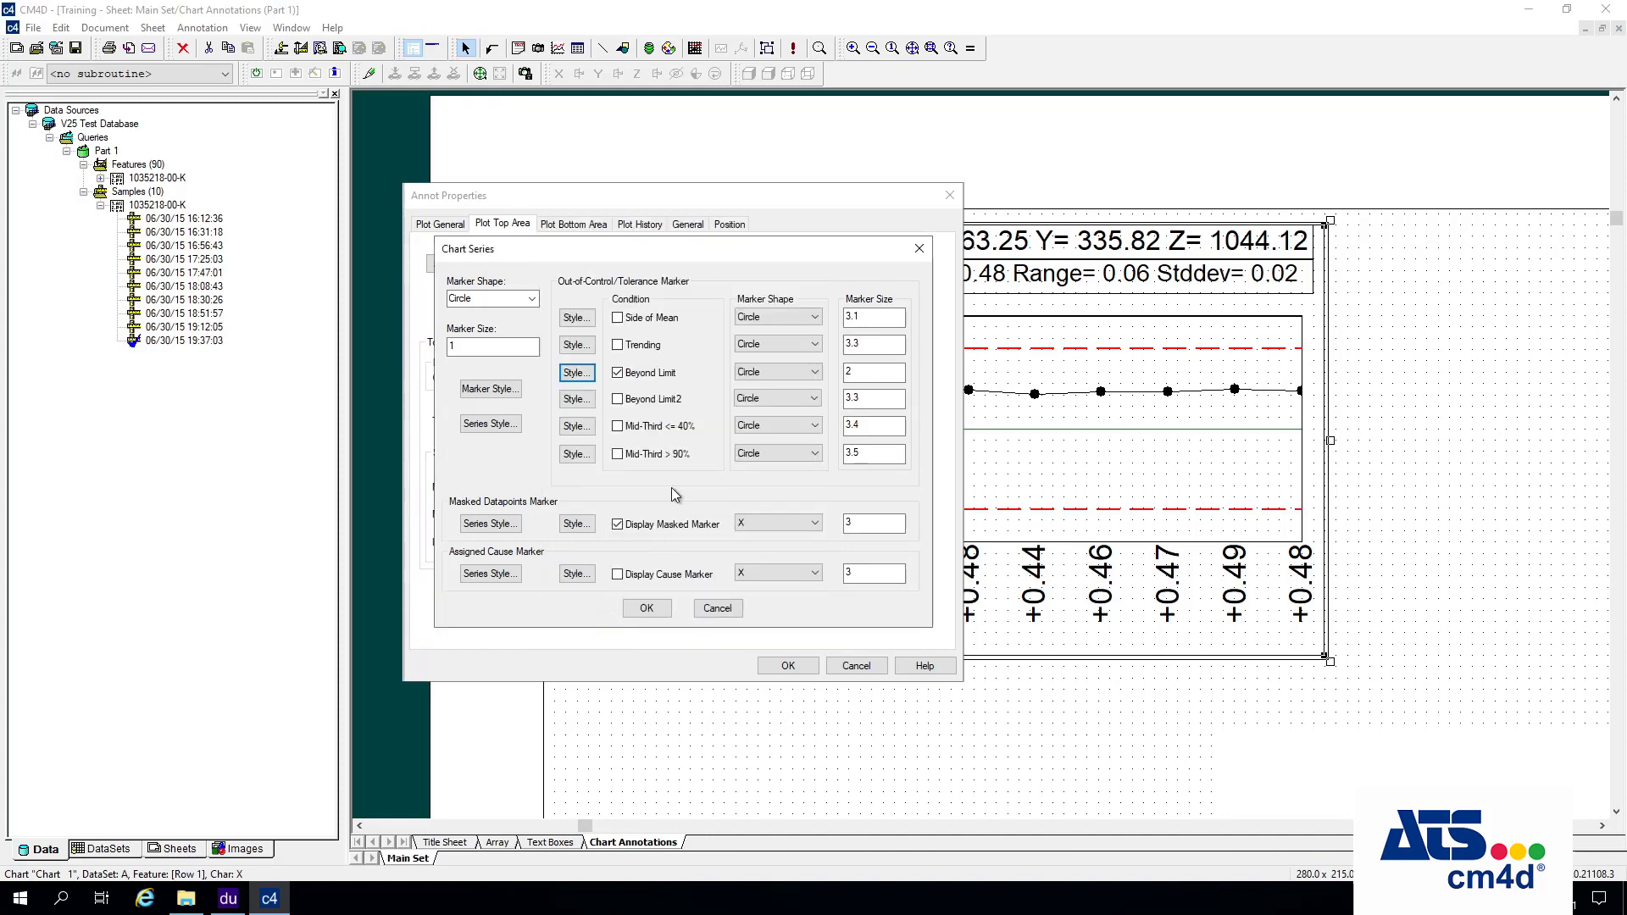
Change the Beyond Limit marker shape to Hollow X and apply the series settings to the chart.
click(776, 372)
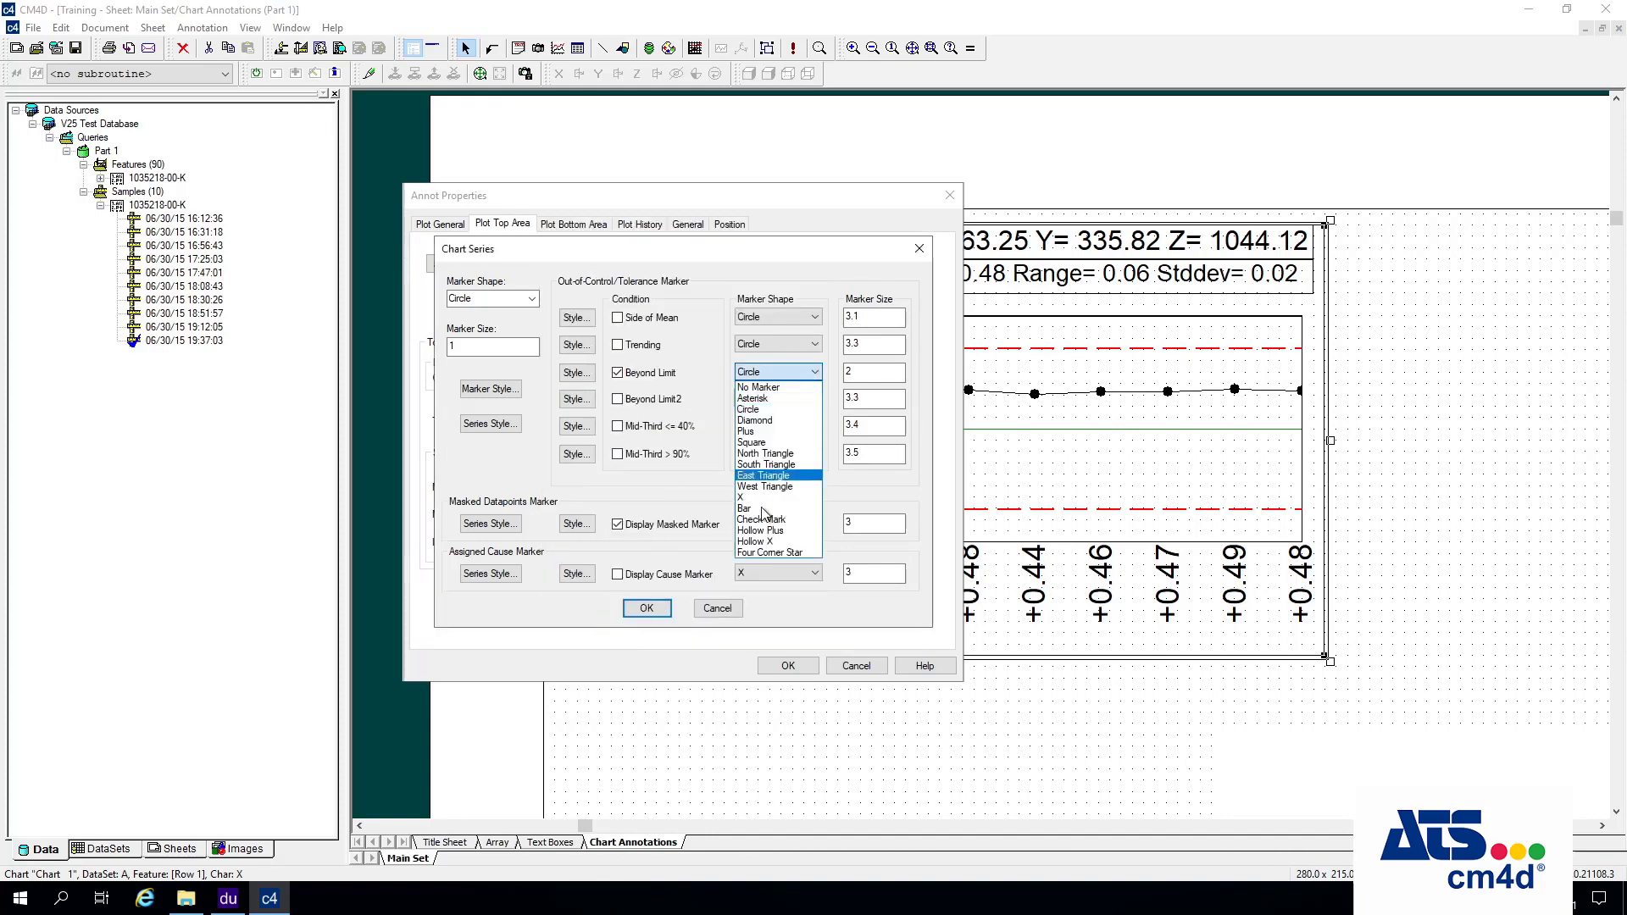
click(759, 543)
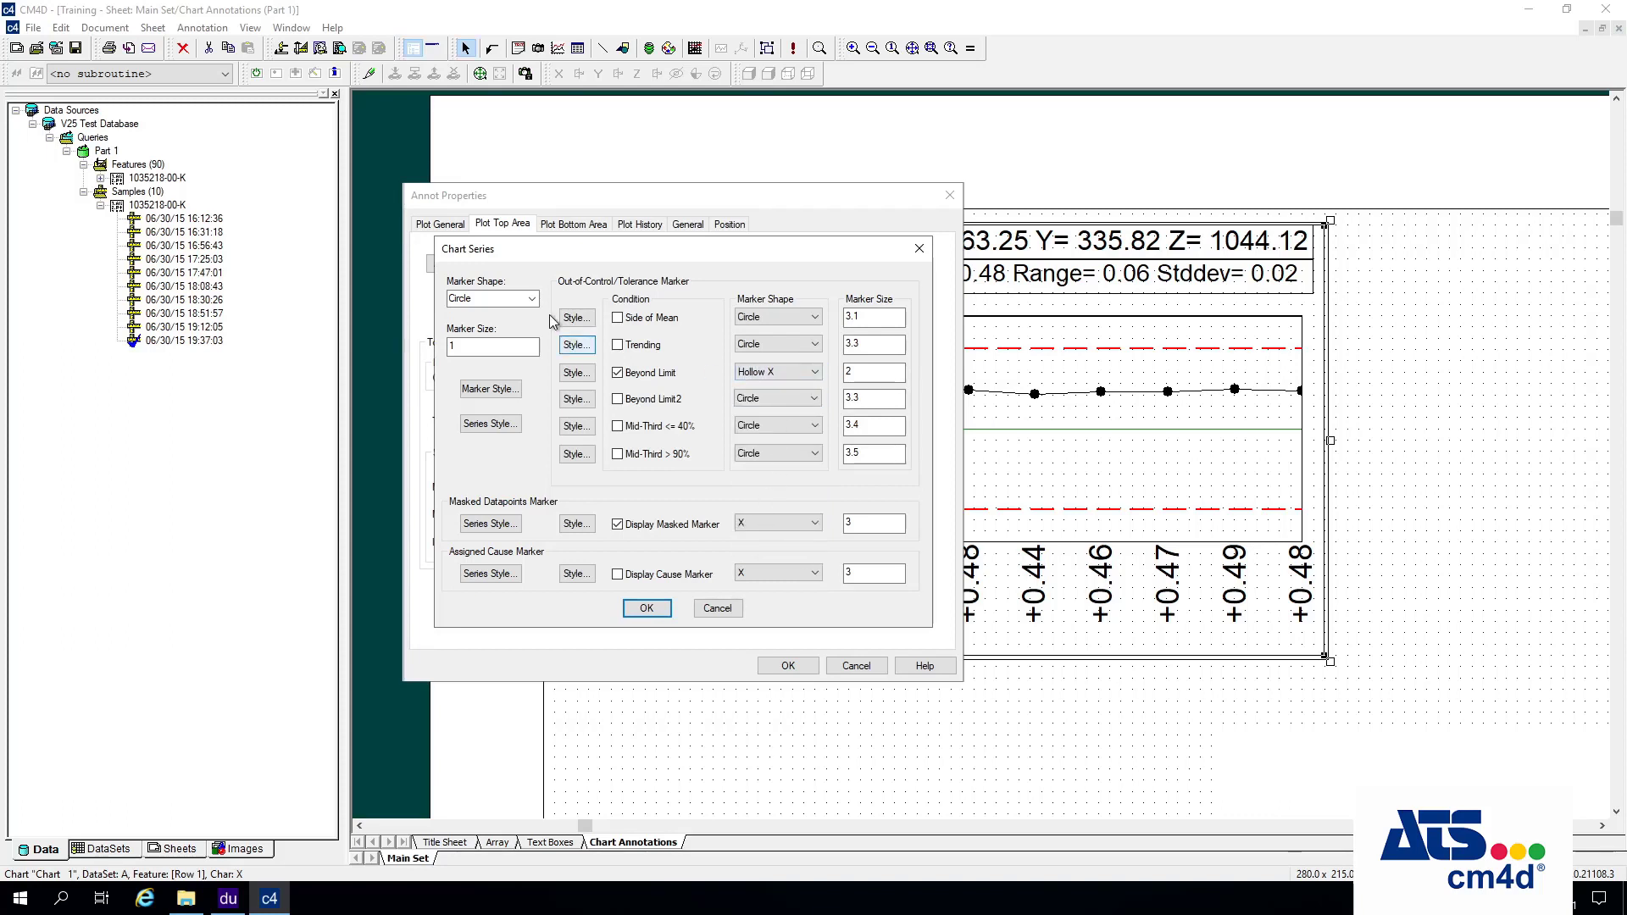
click(647, 608)
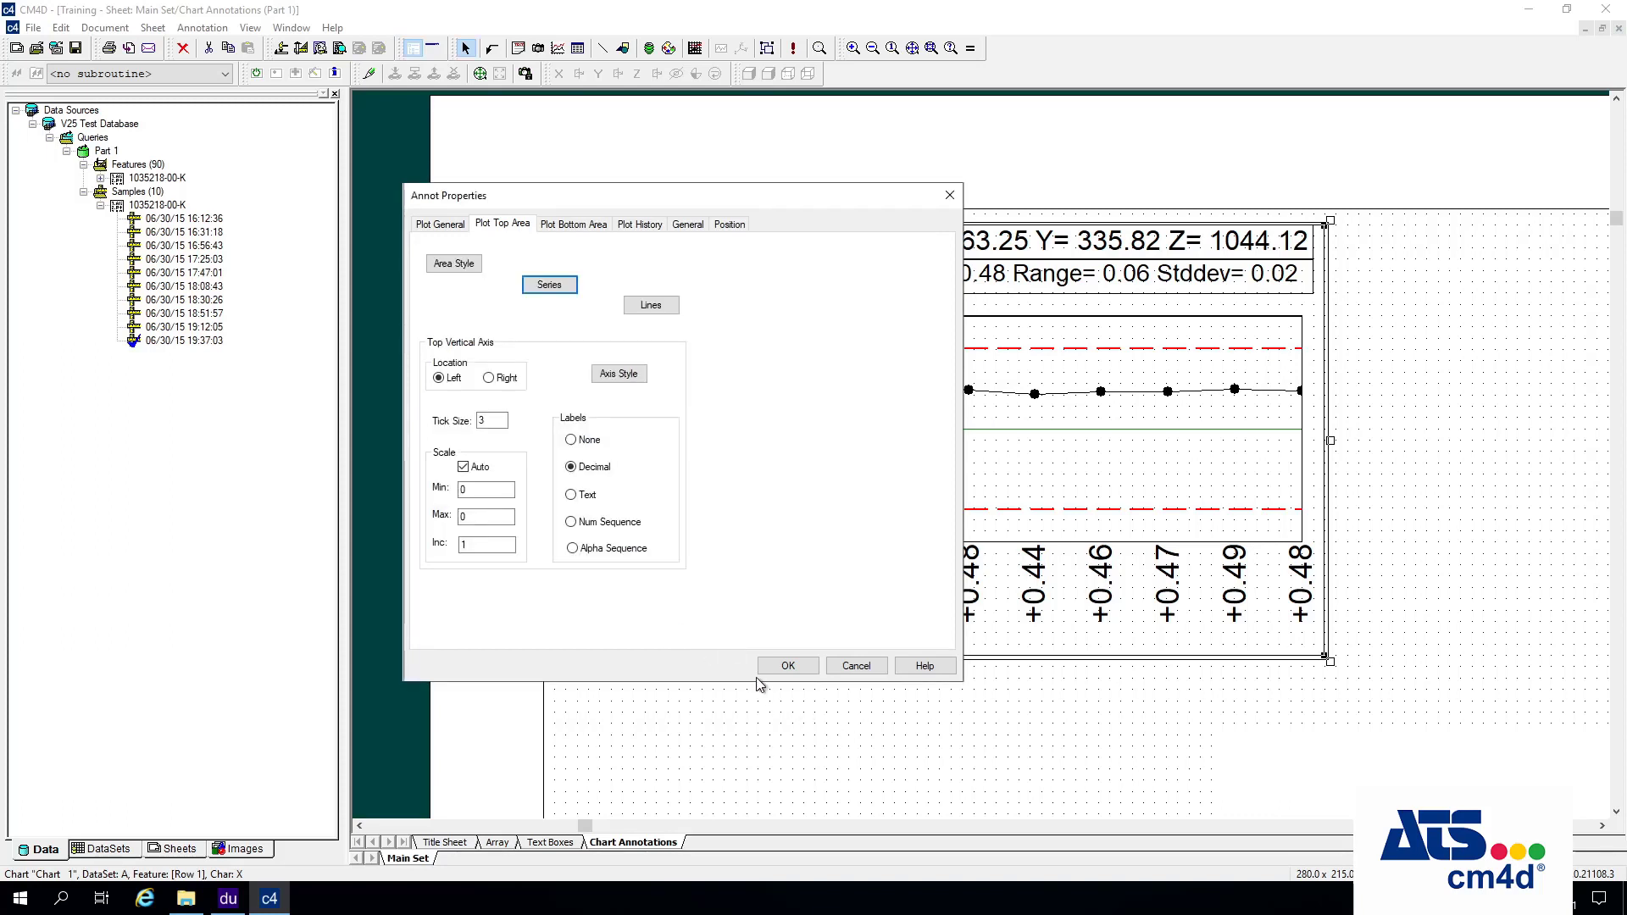
click(560, 284)
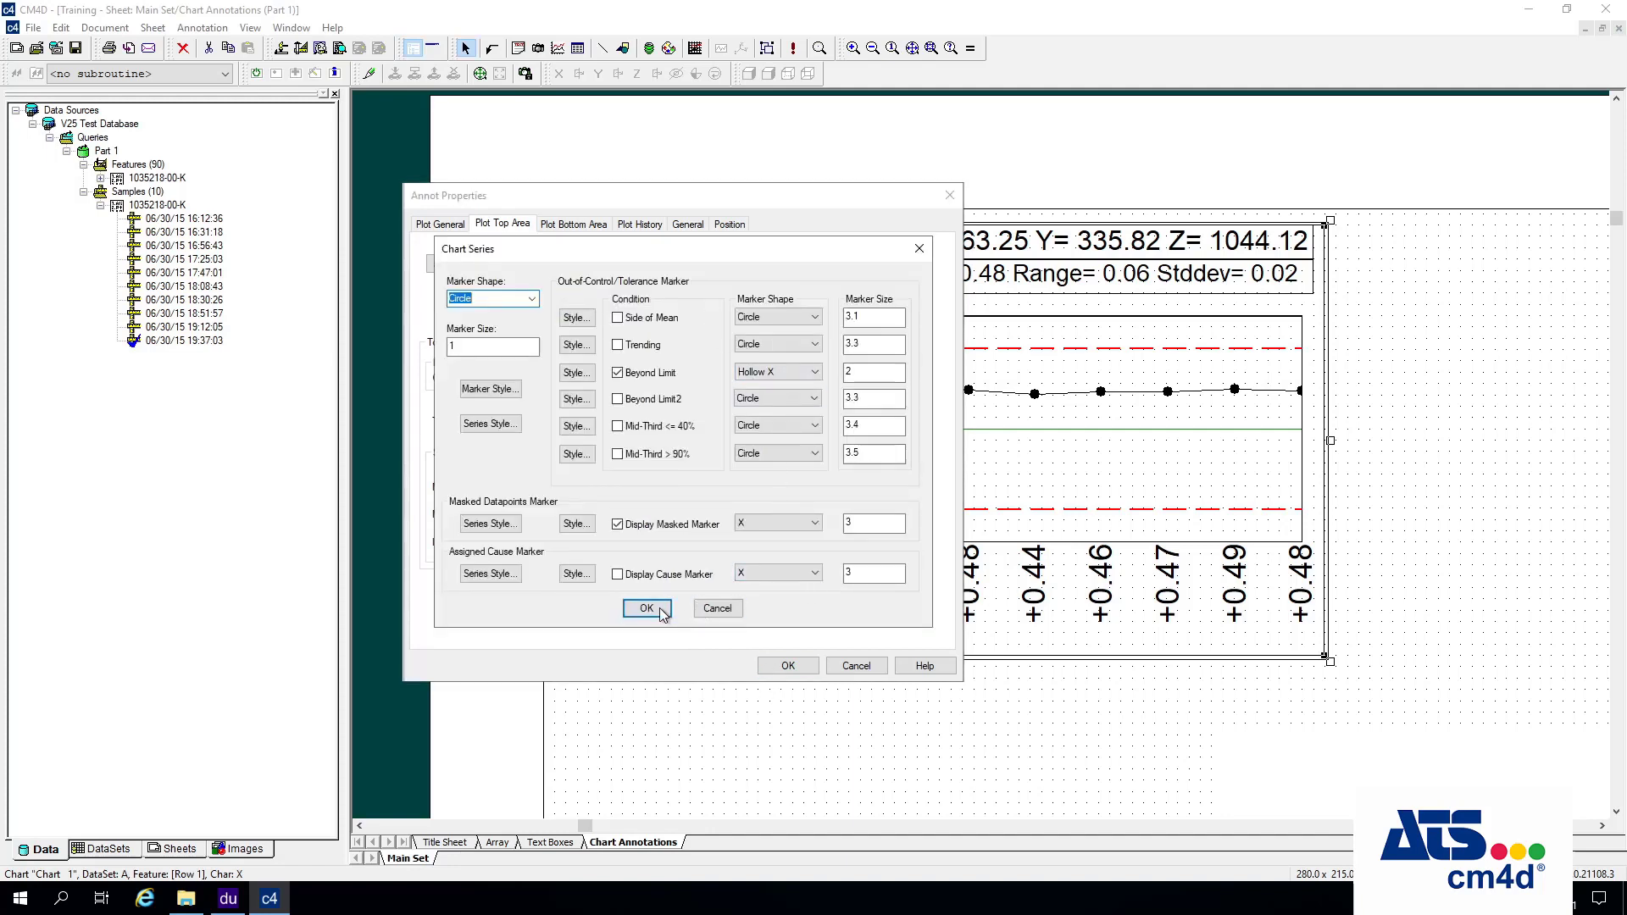
click(660, 610)
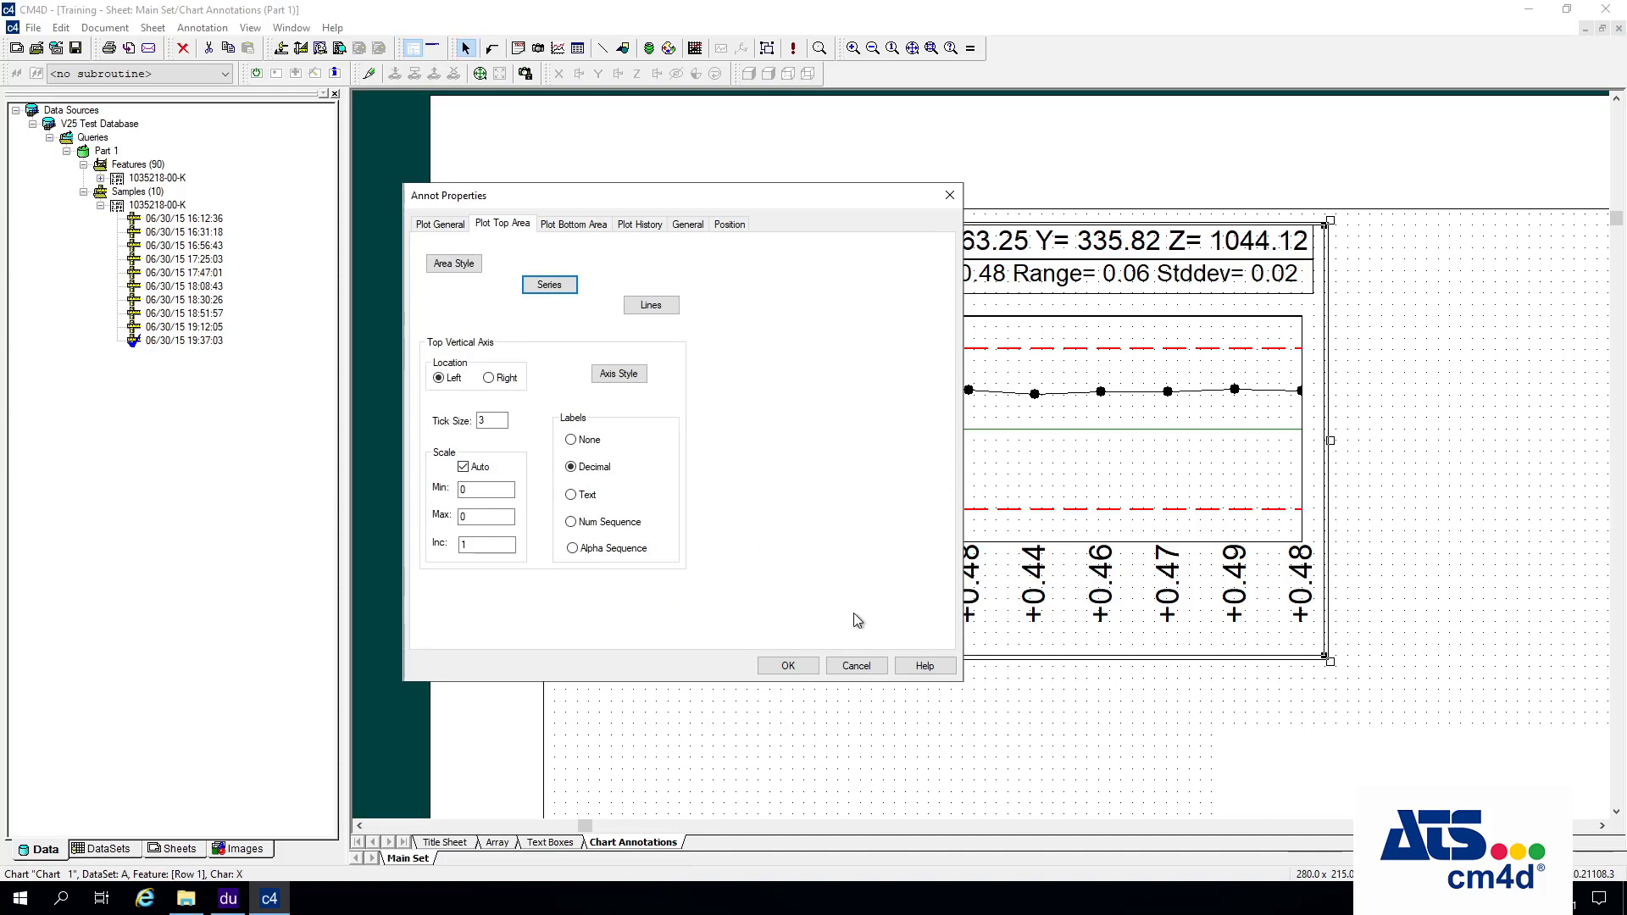
click(811, 666)
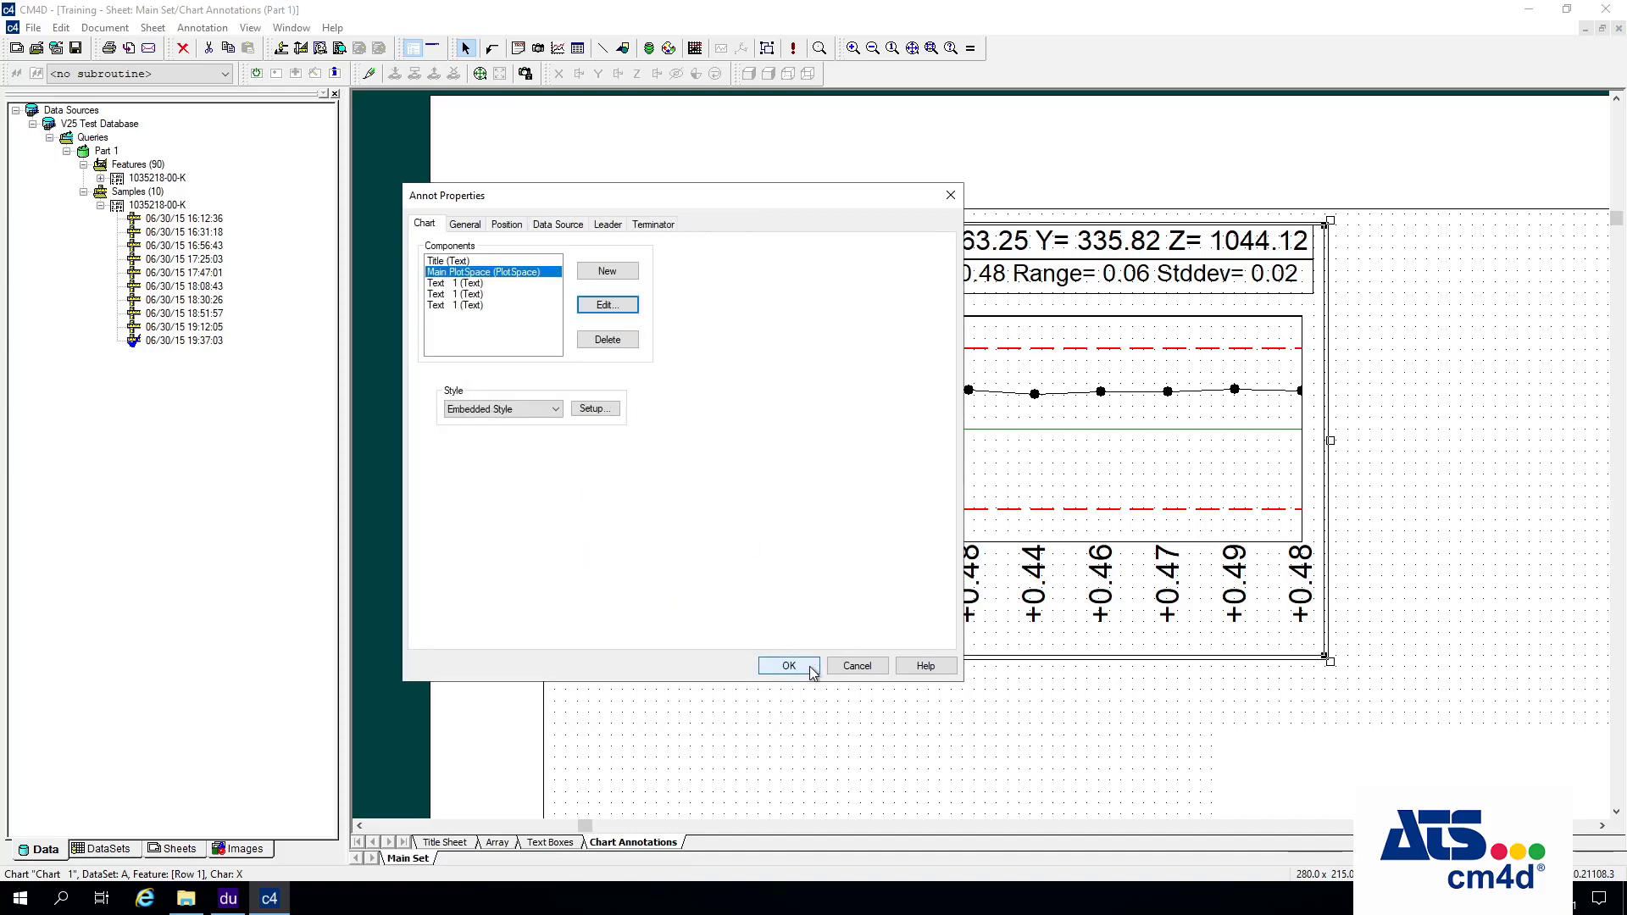
click(789, 667)
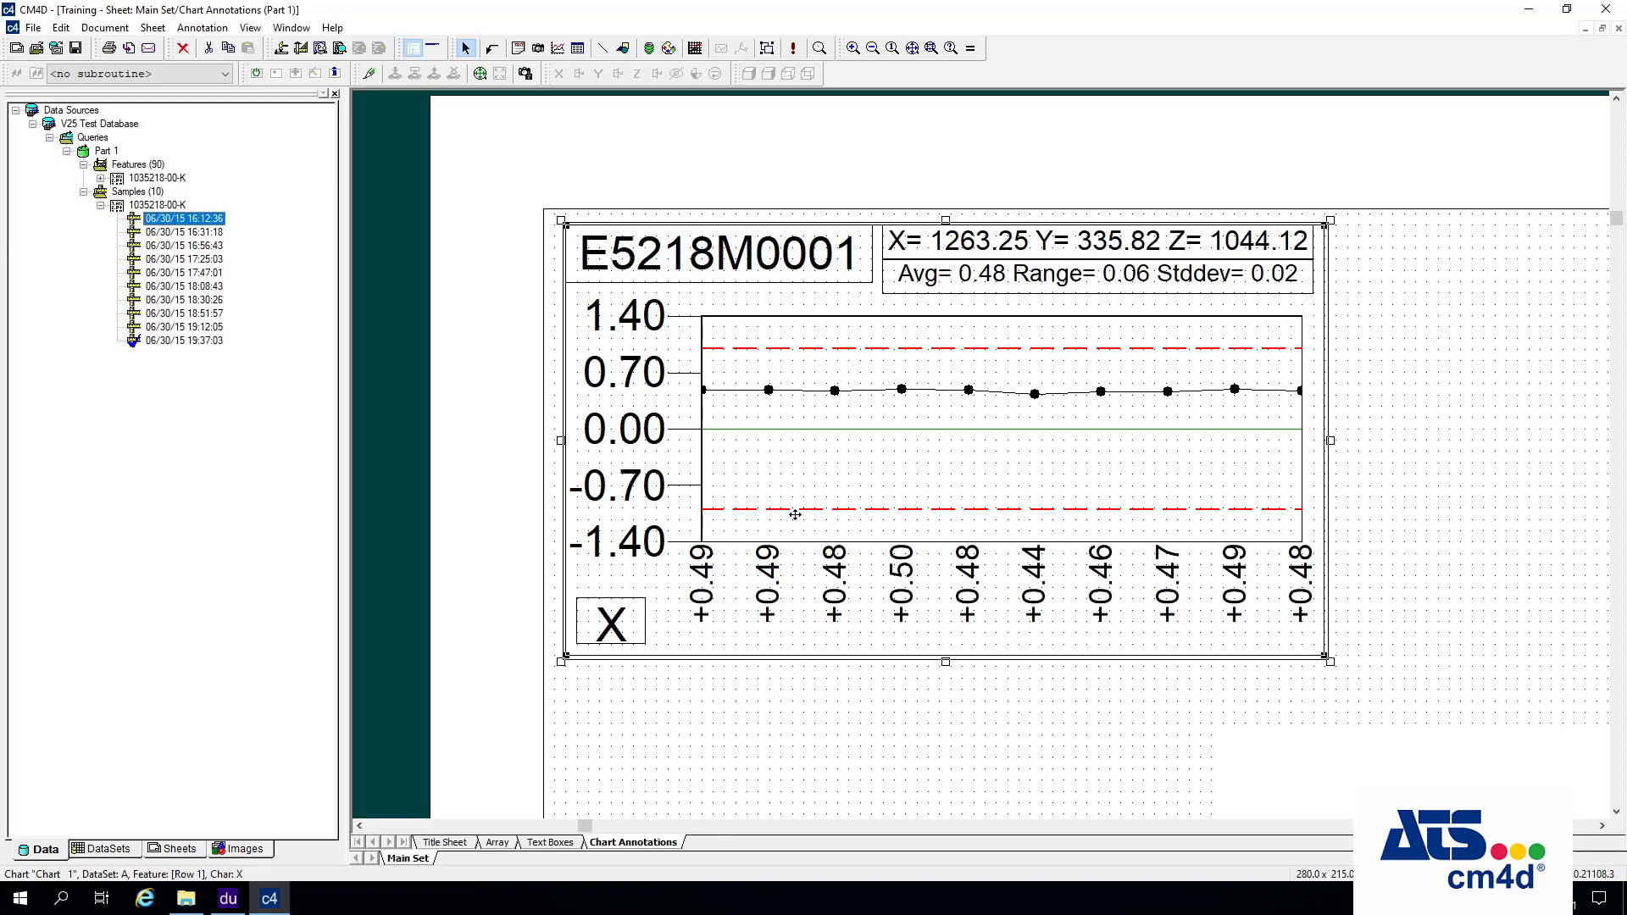
Turn off the grid on the Chart Annotations sheet and select the chart.
right_click(805, 389)
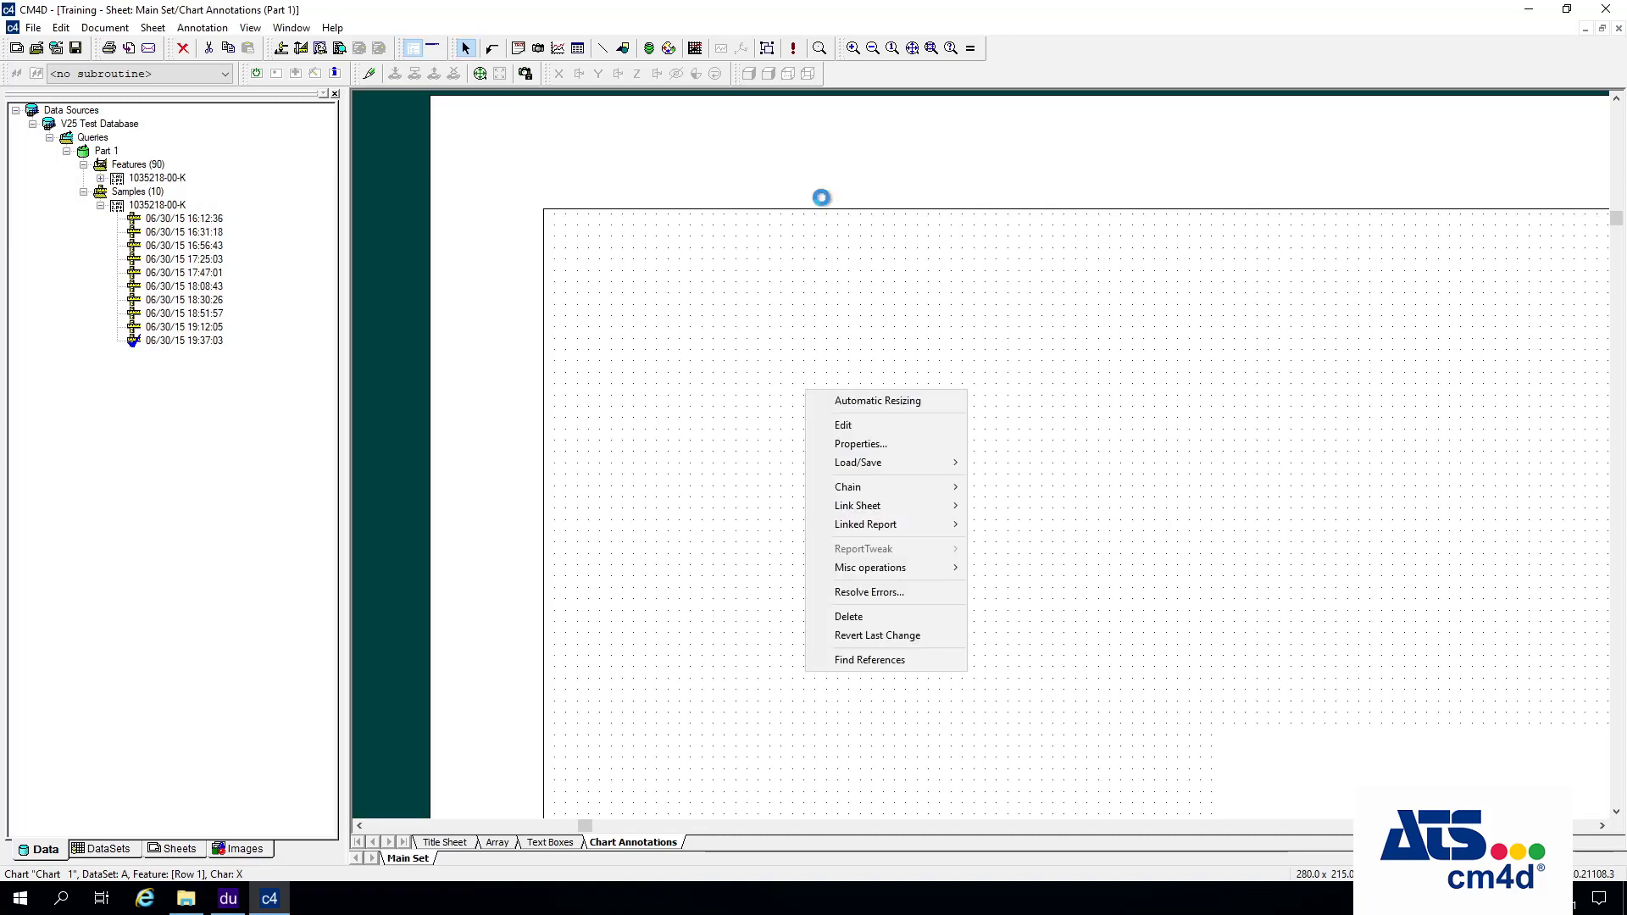
click(912, 48)
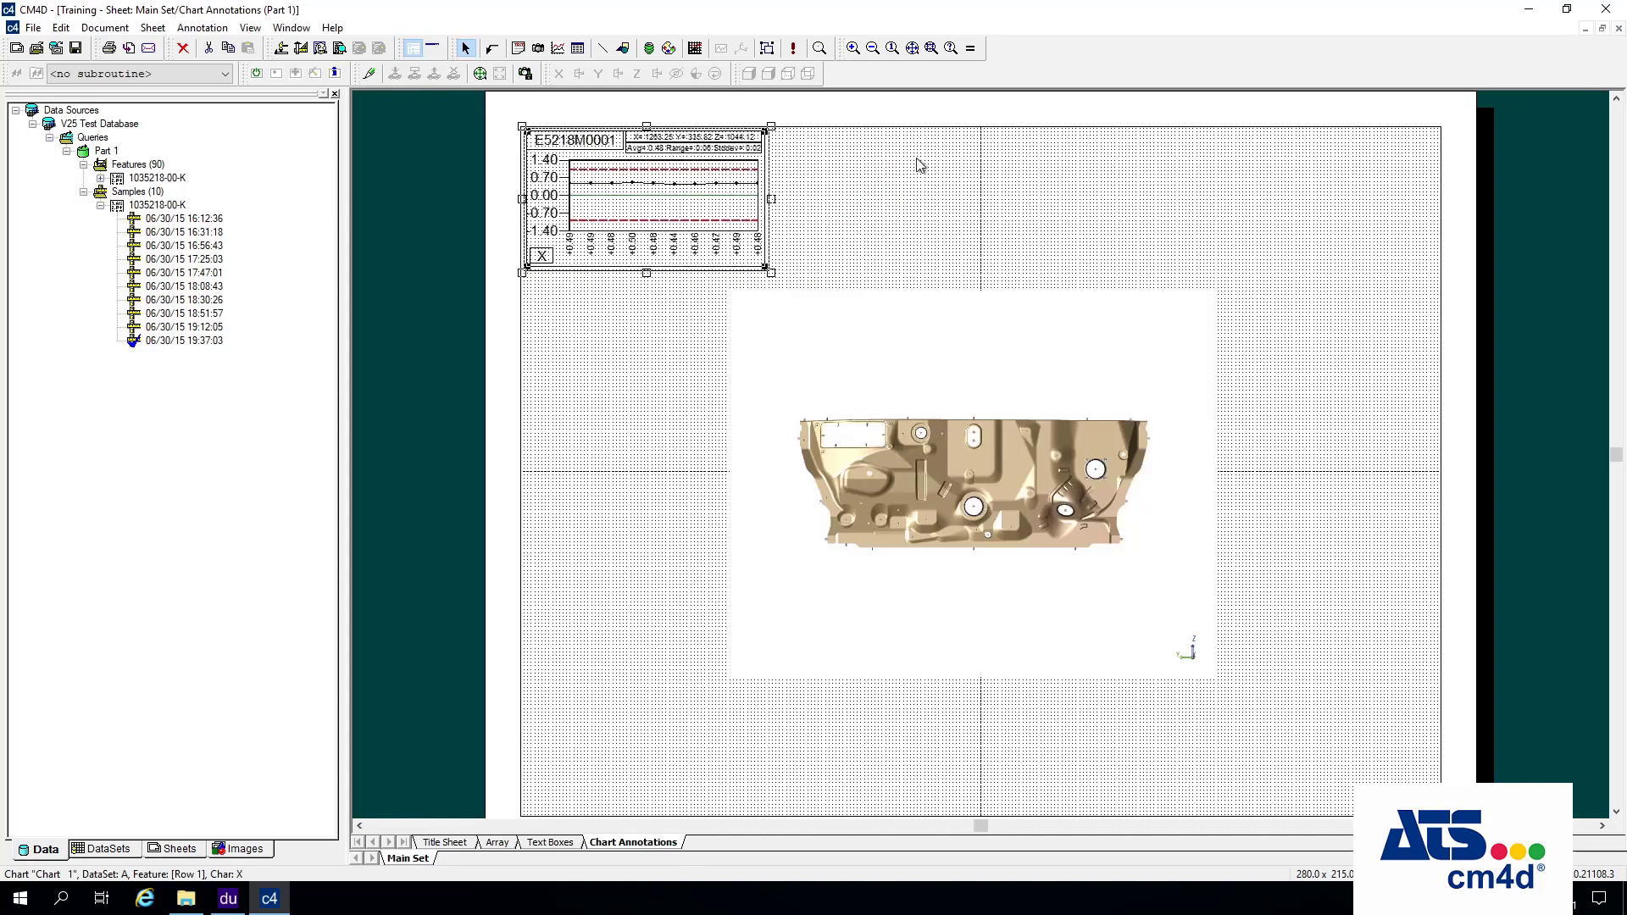
right_click(919, 162)
click(972, 171)
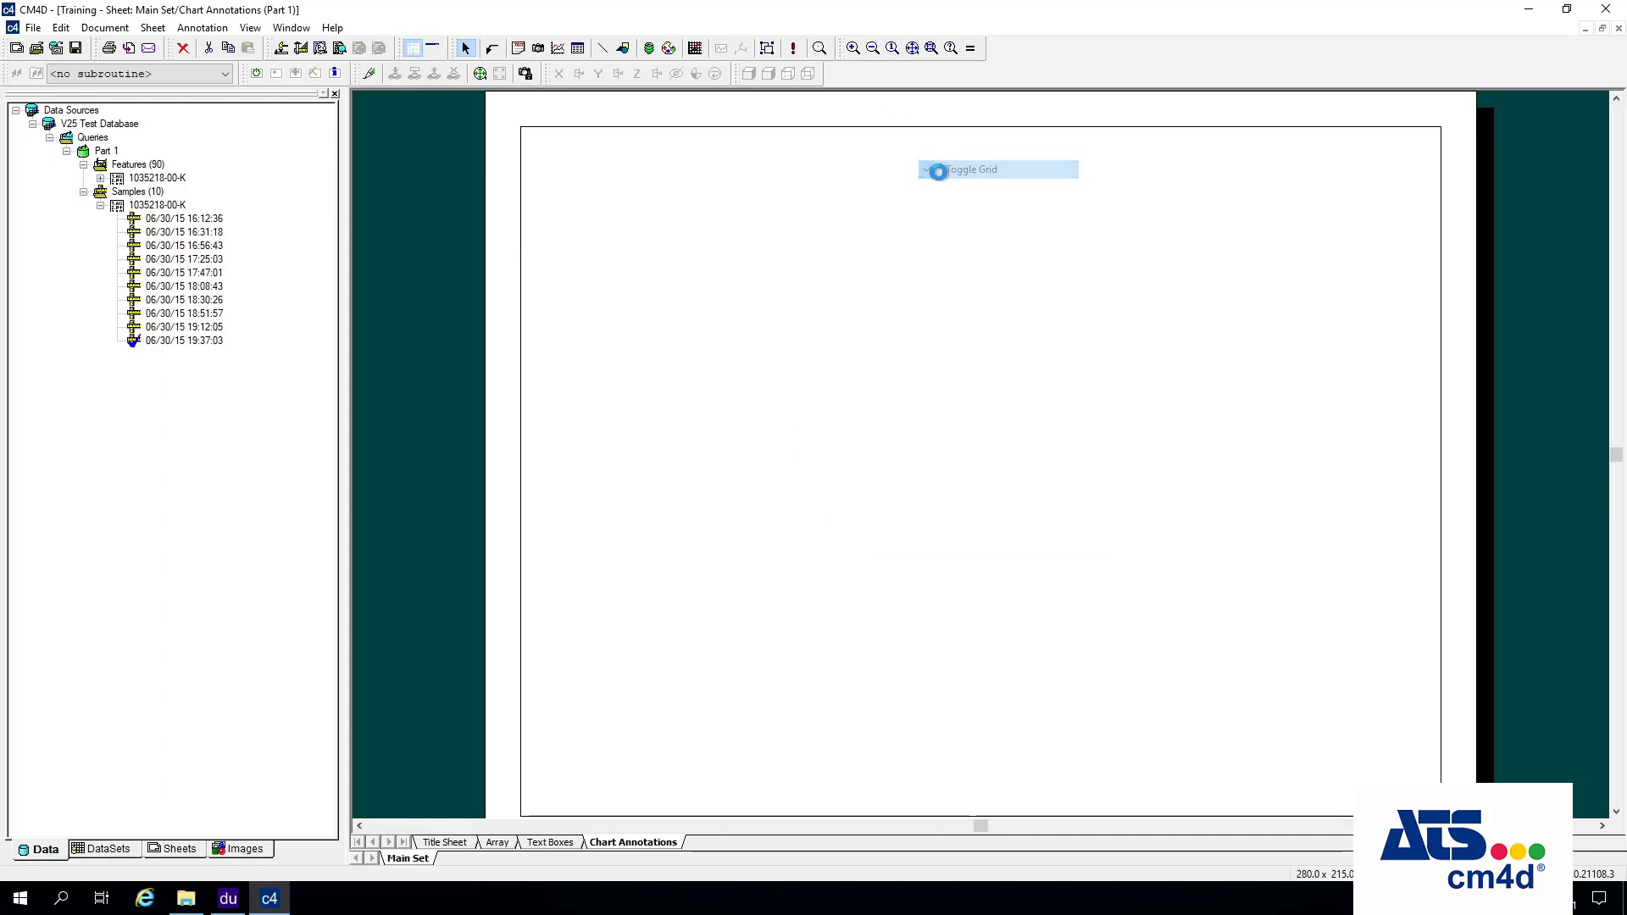
click(628, 221)
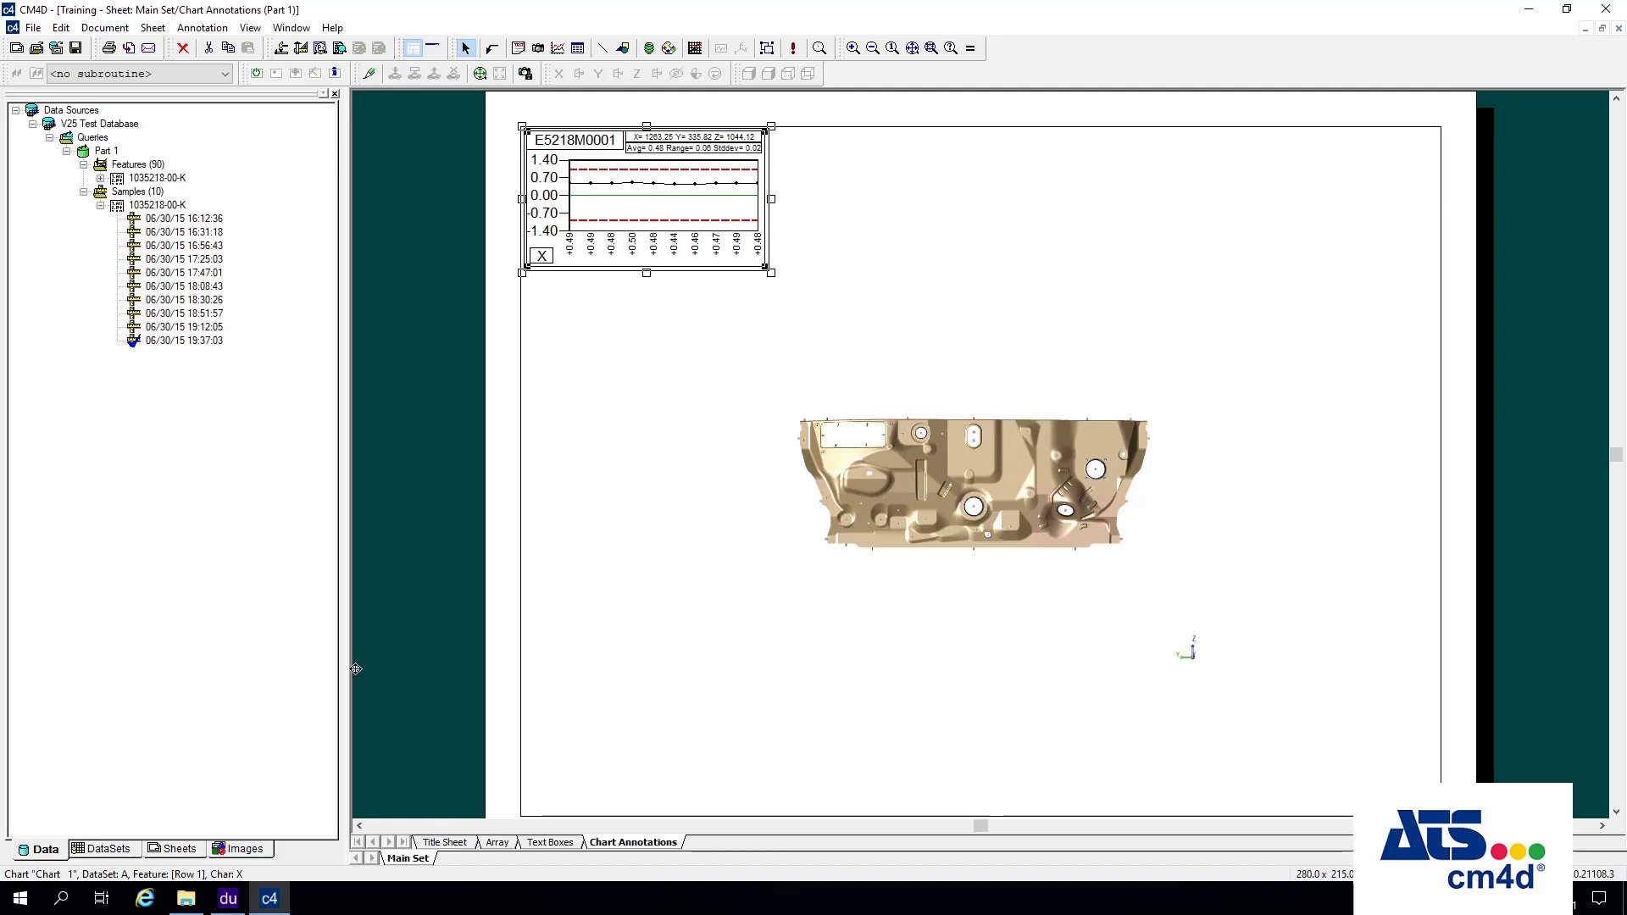
Open DataSet A's sift rules and enable the Hide/Show rule Show ONLY Rows Triggered by Event 1.
click(117, 851)
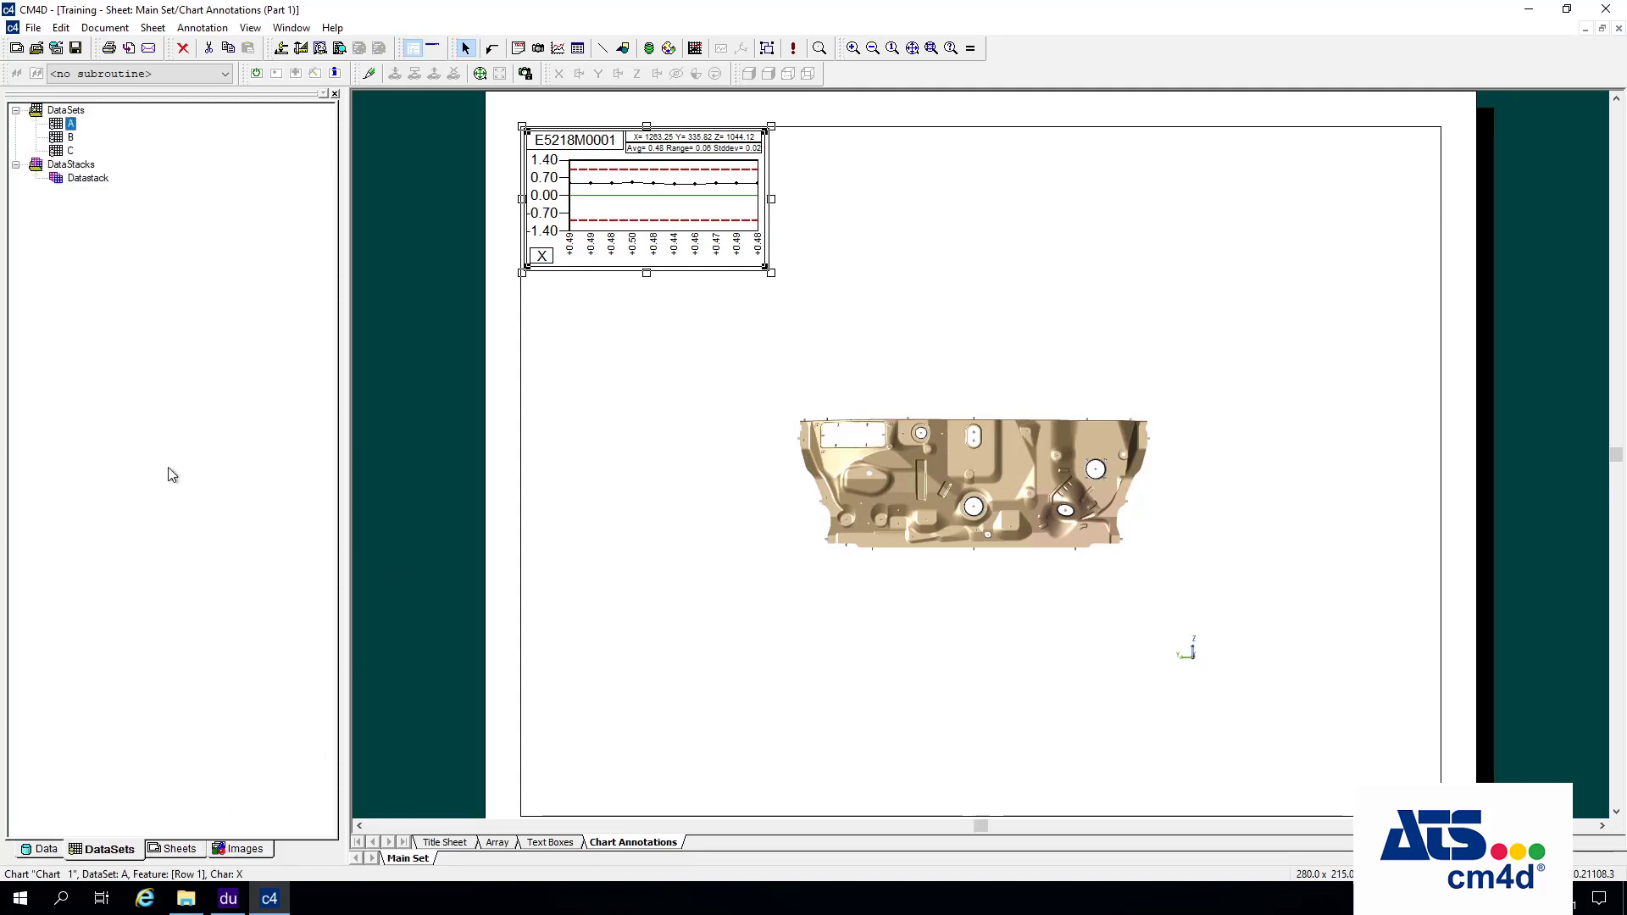
double_click(64, 126)
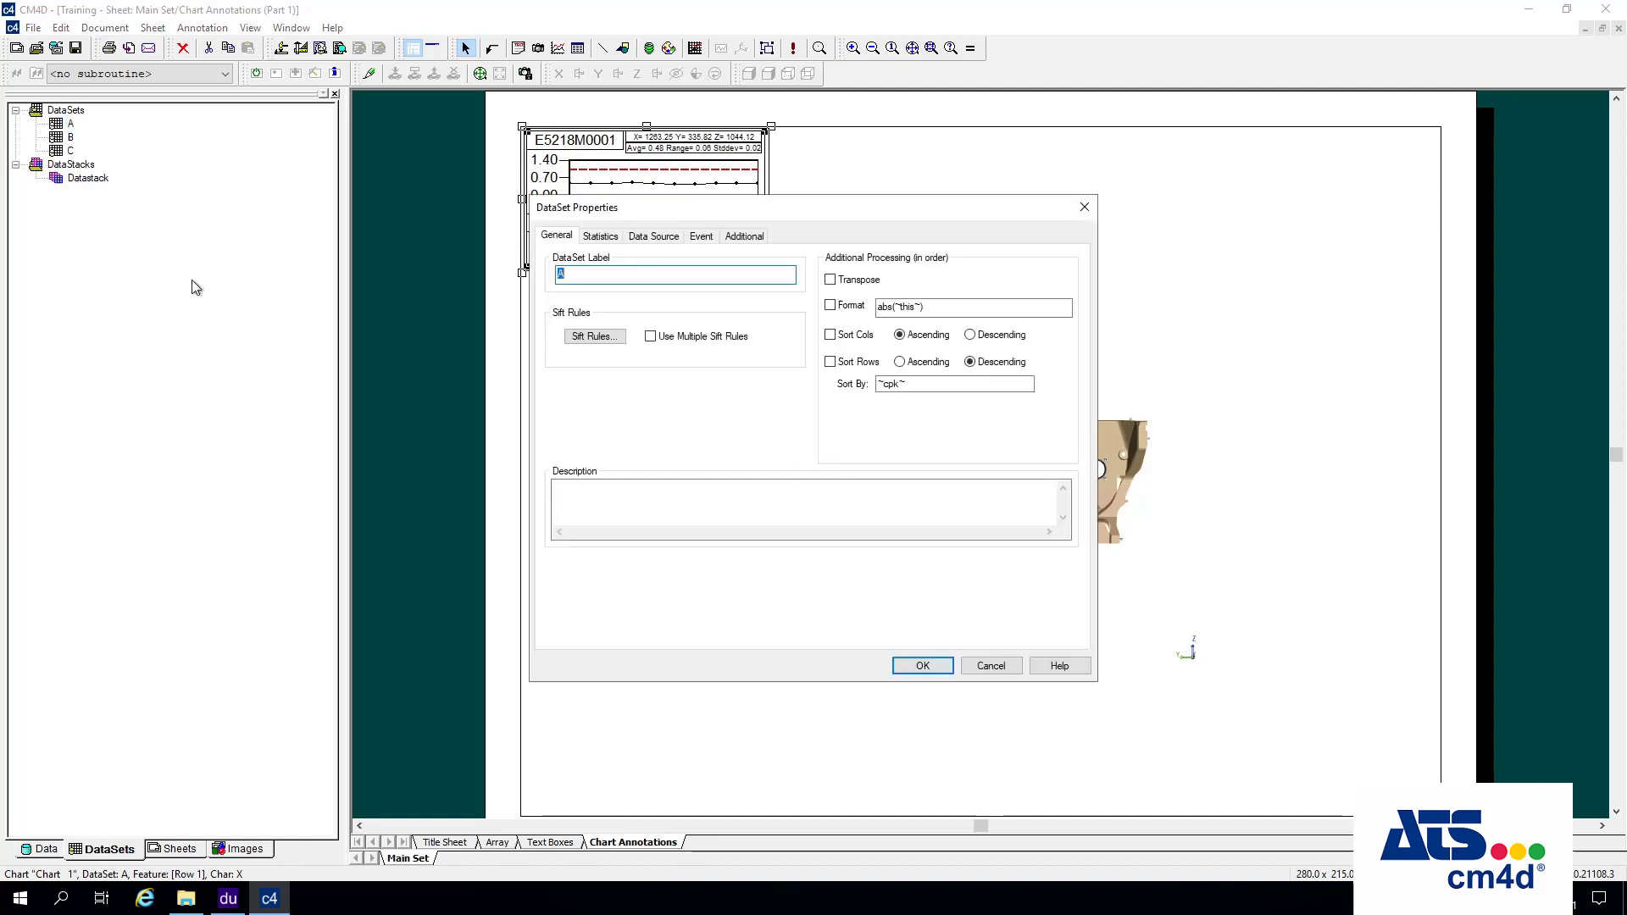
click(576, 336)
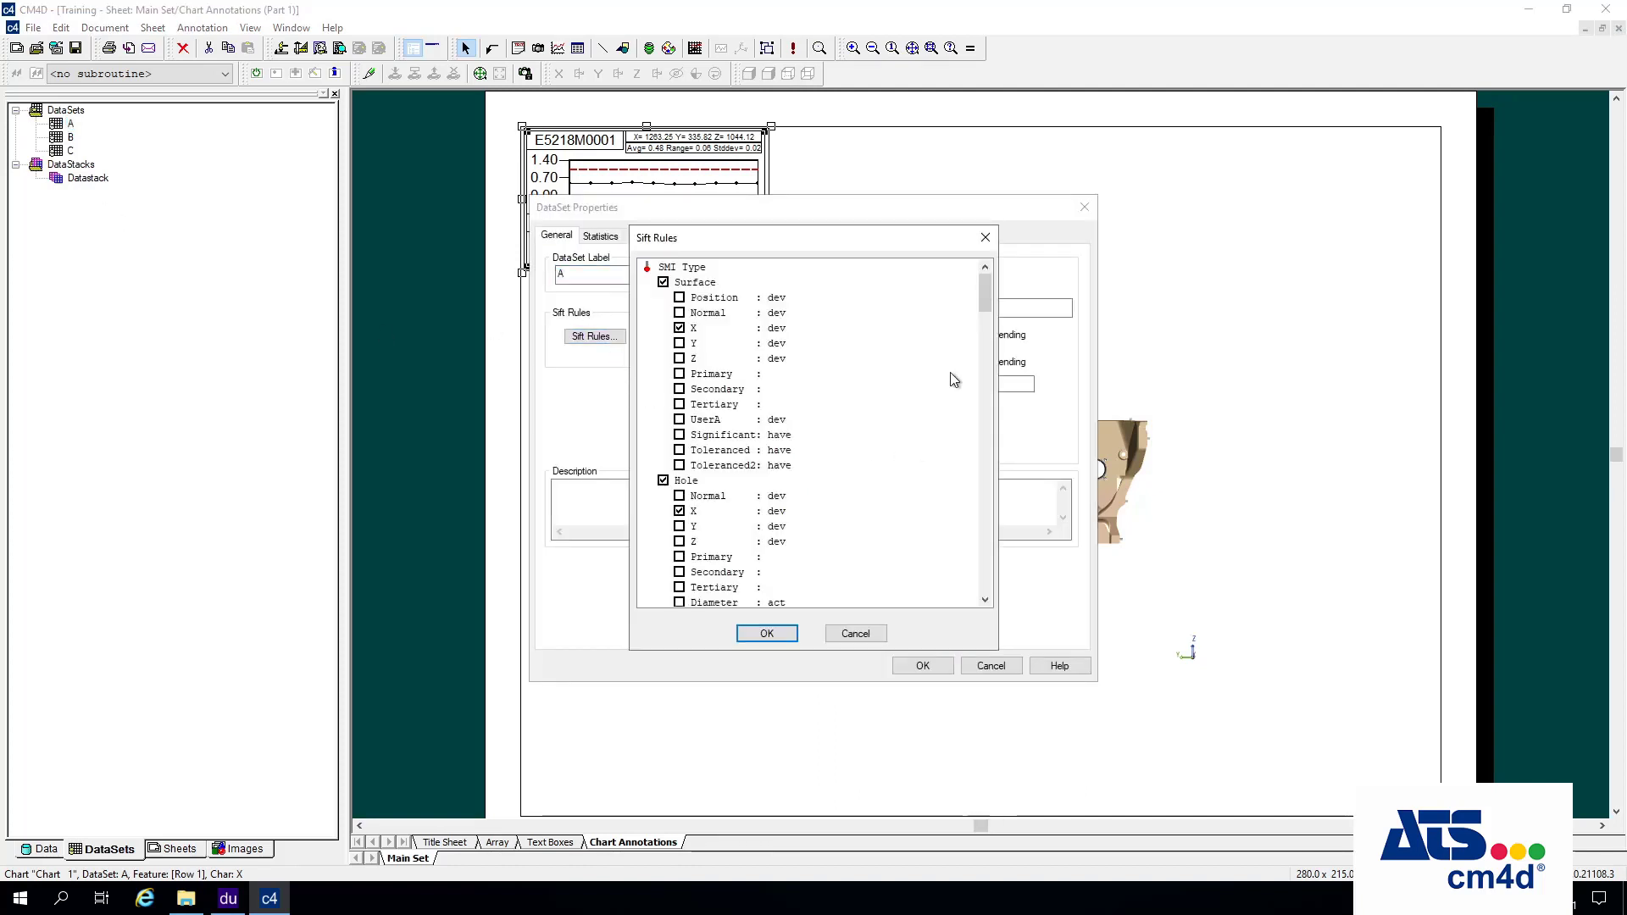
drag(985, 293, 990, 618)
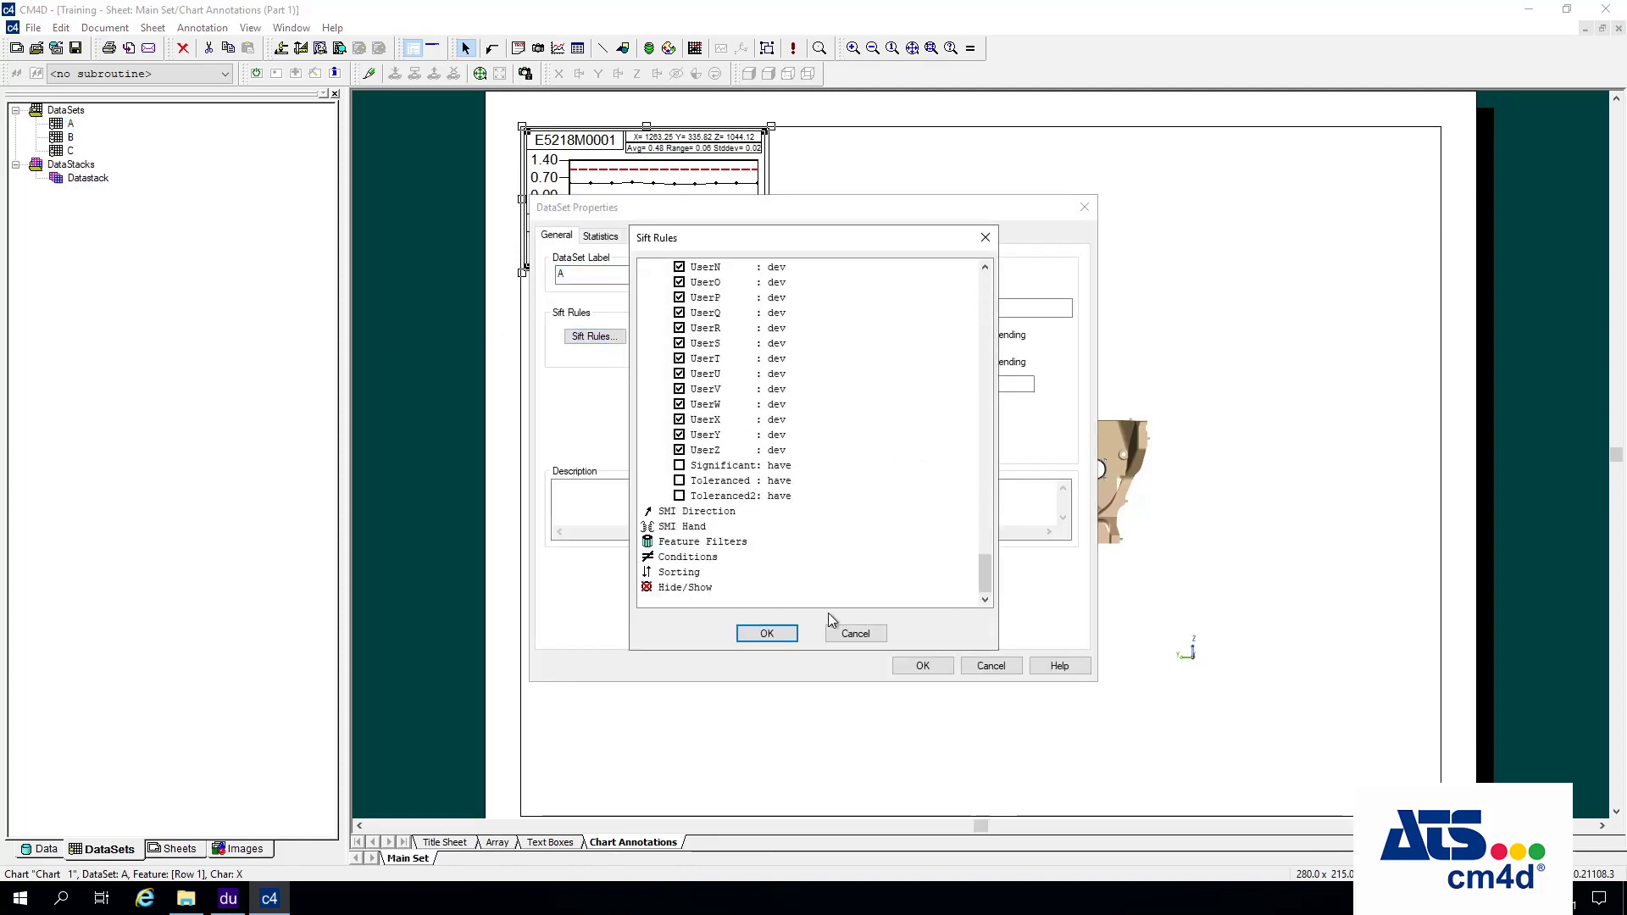
double_click(674, 588)
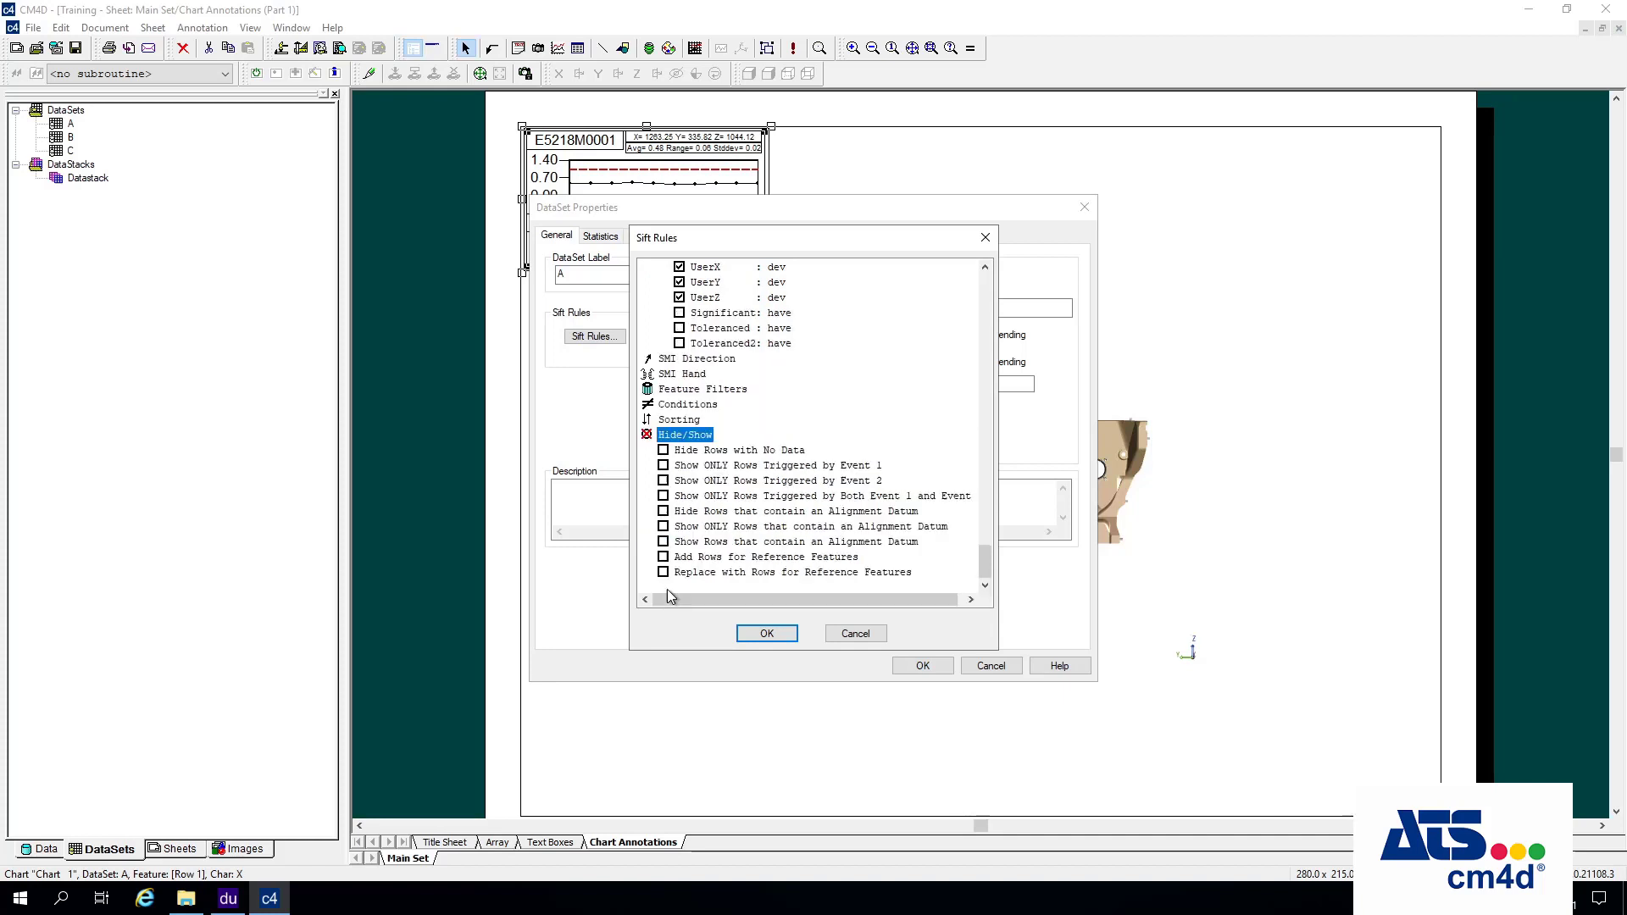
click(663, 466)
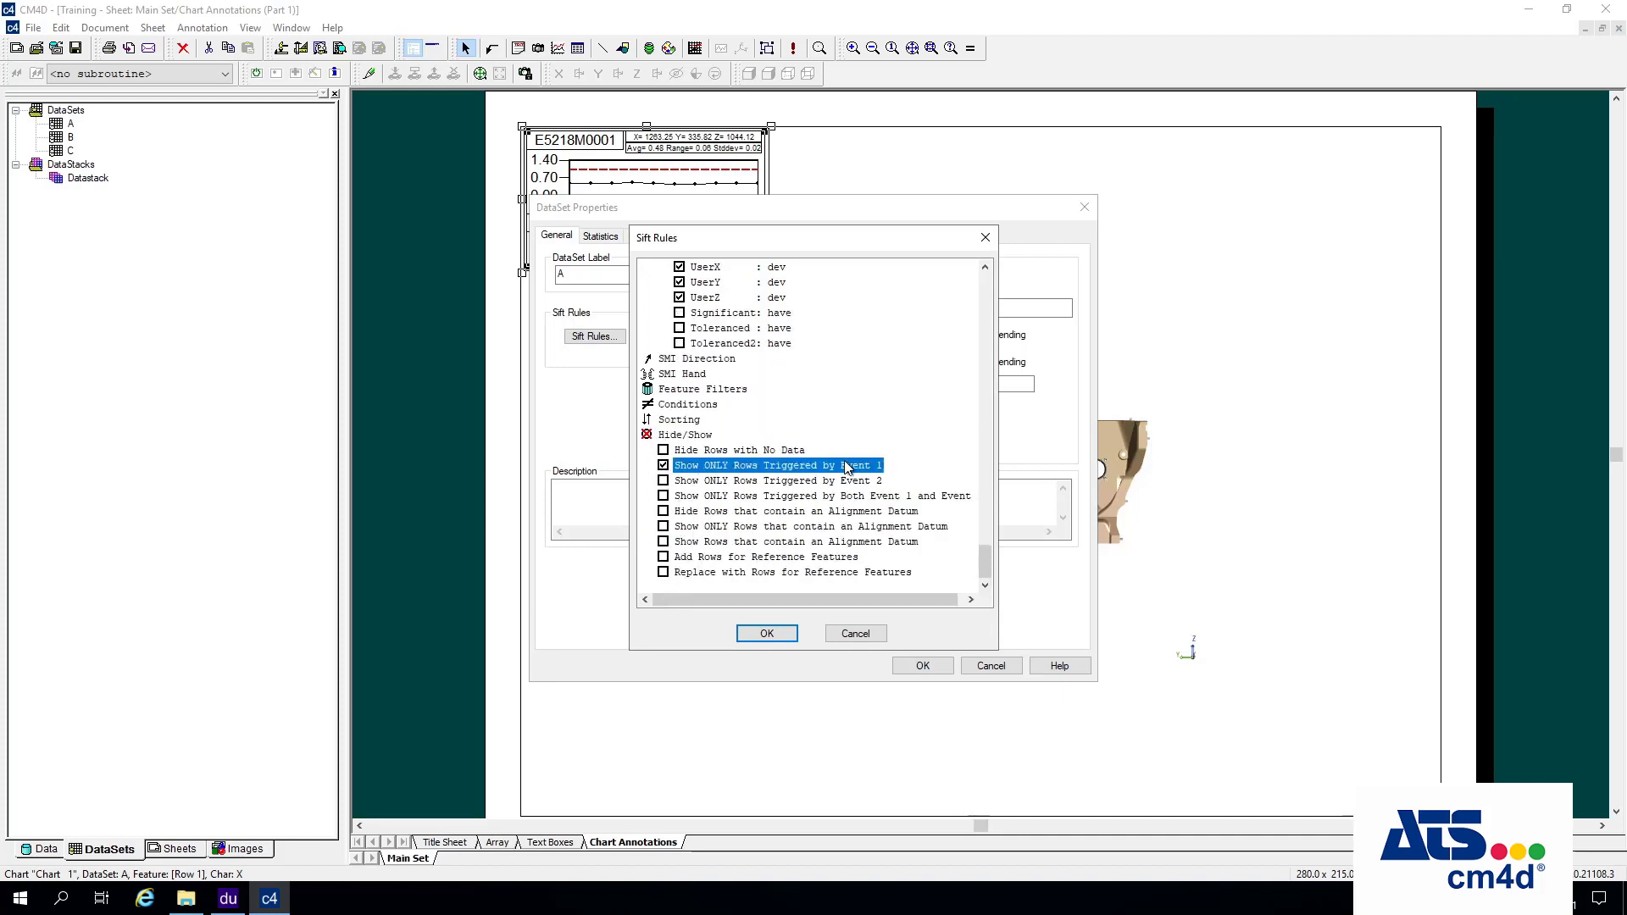
click(767, 634)
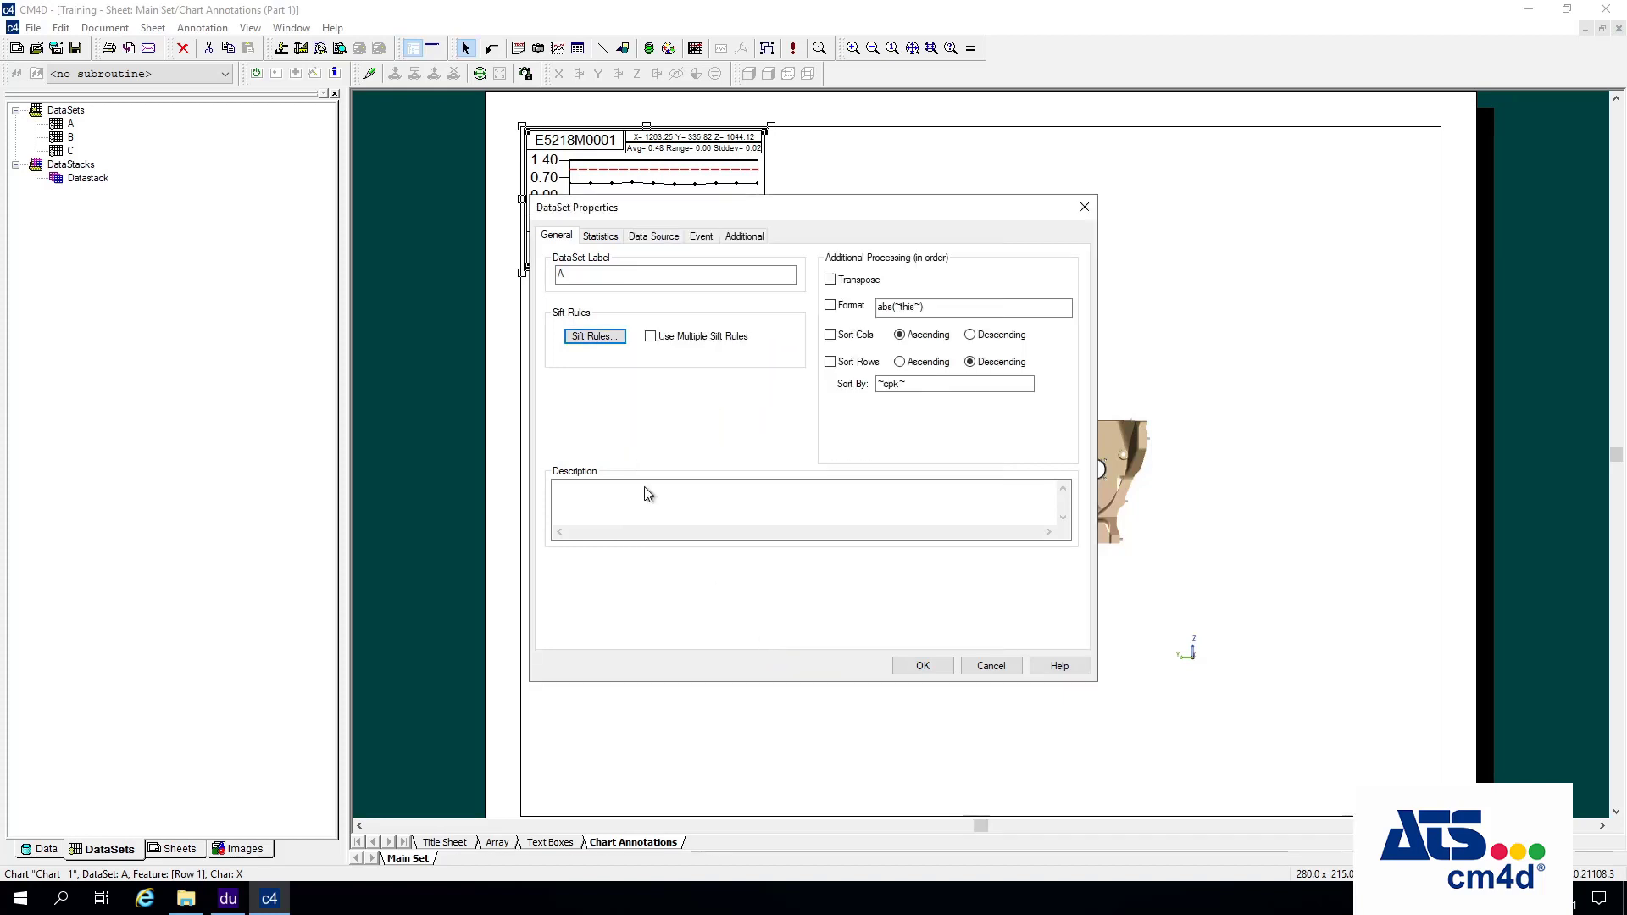
Check that DataSet A's Event Trigger 1 is OutOfTolerance and apply the DataSet properties.
click(707, 237)
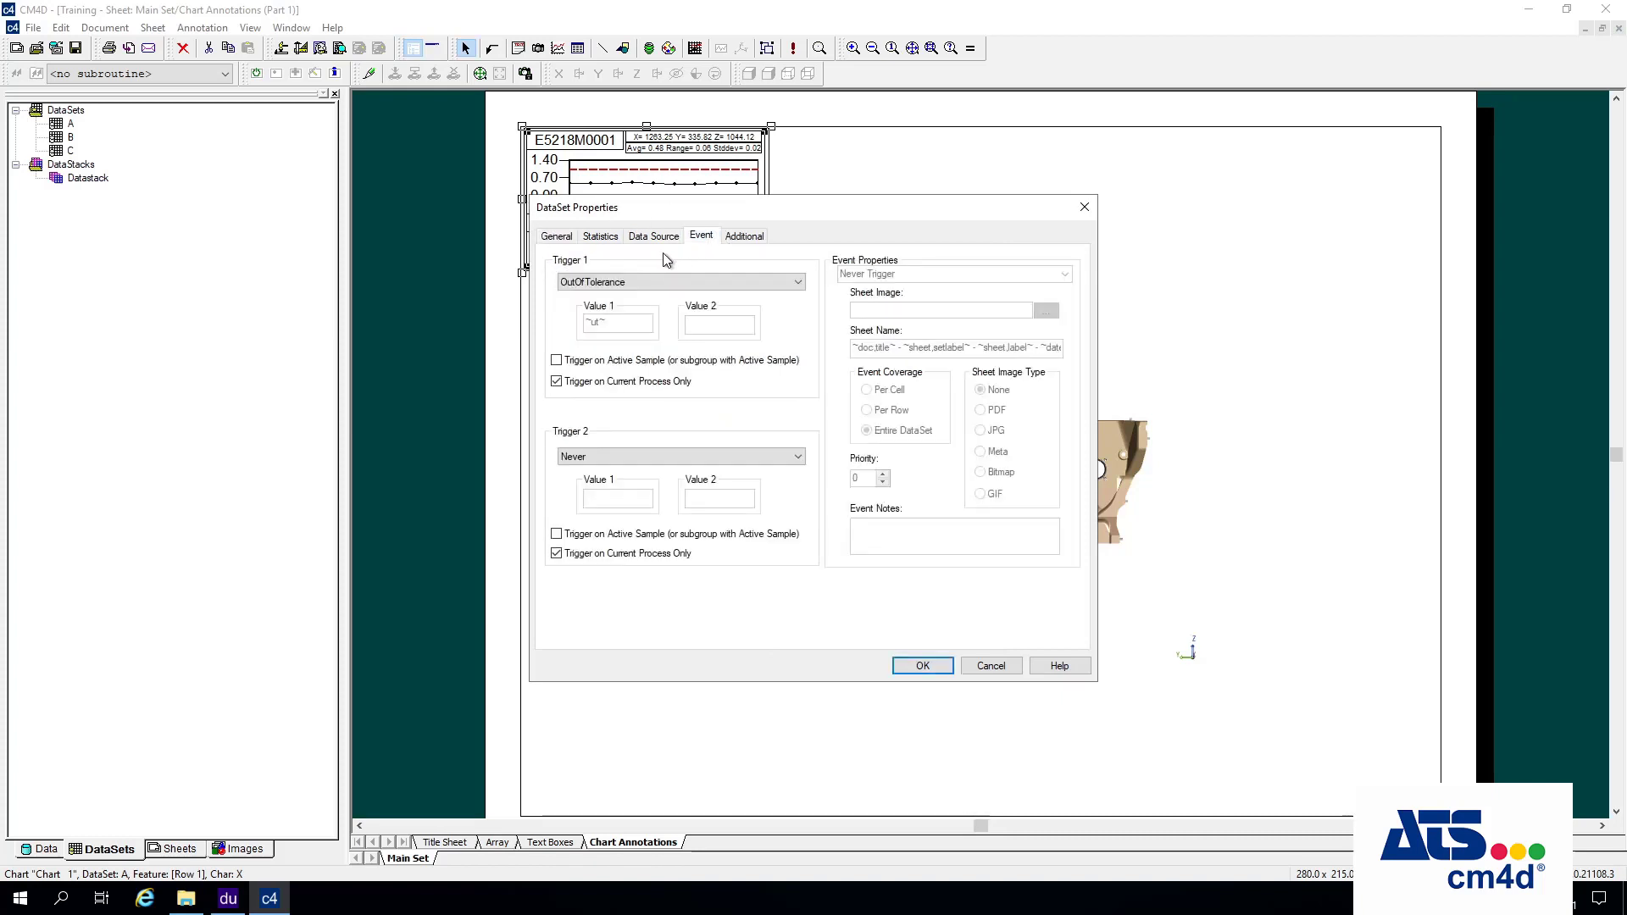
click(591, 286)
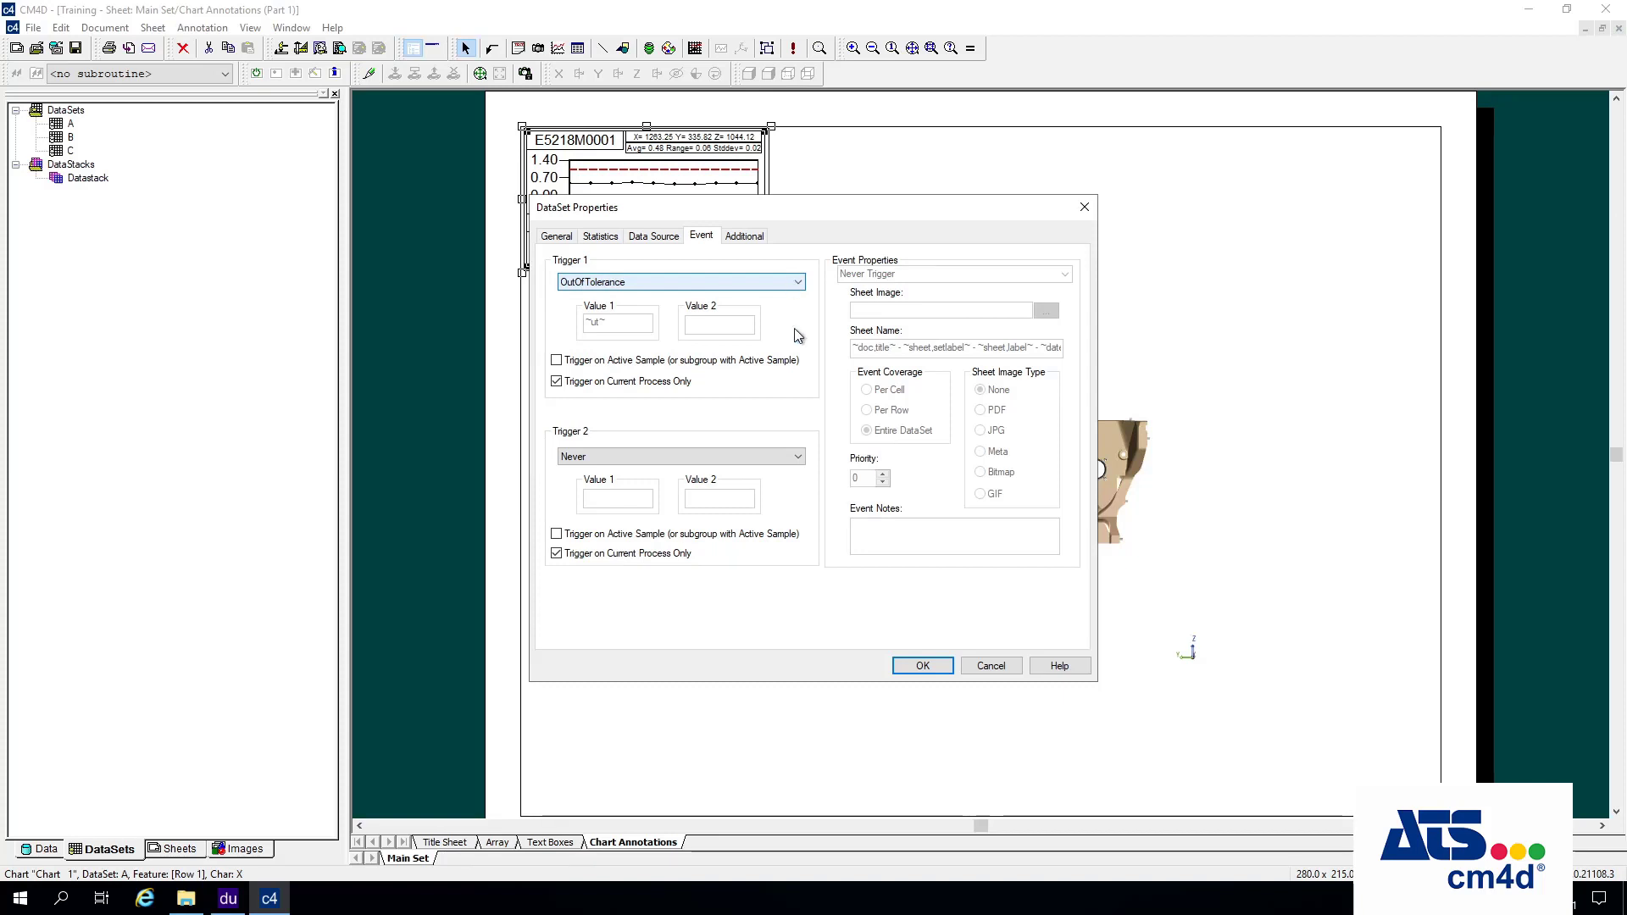
click(923, 666)
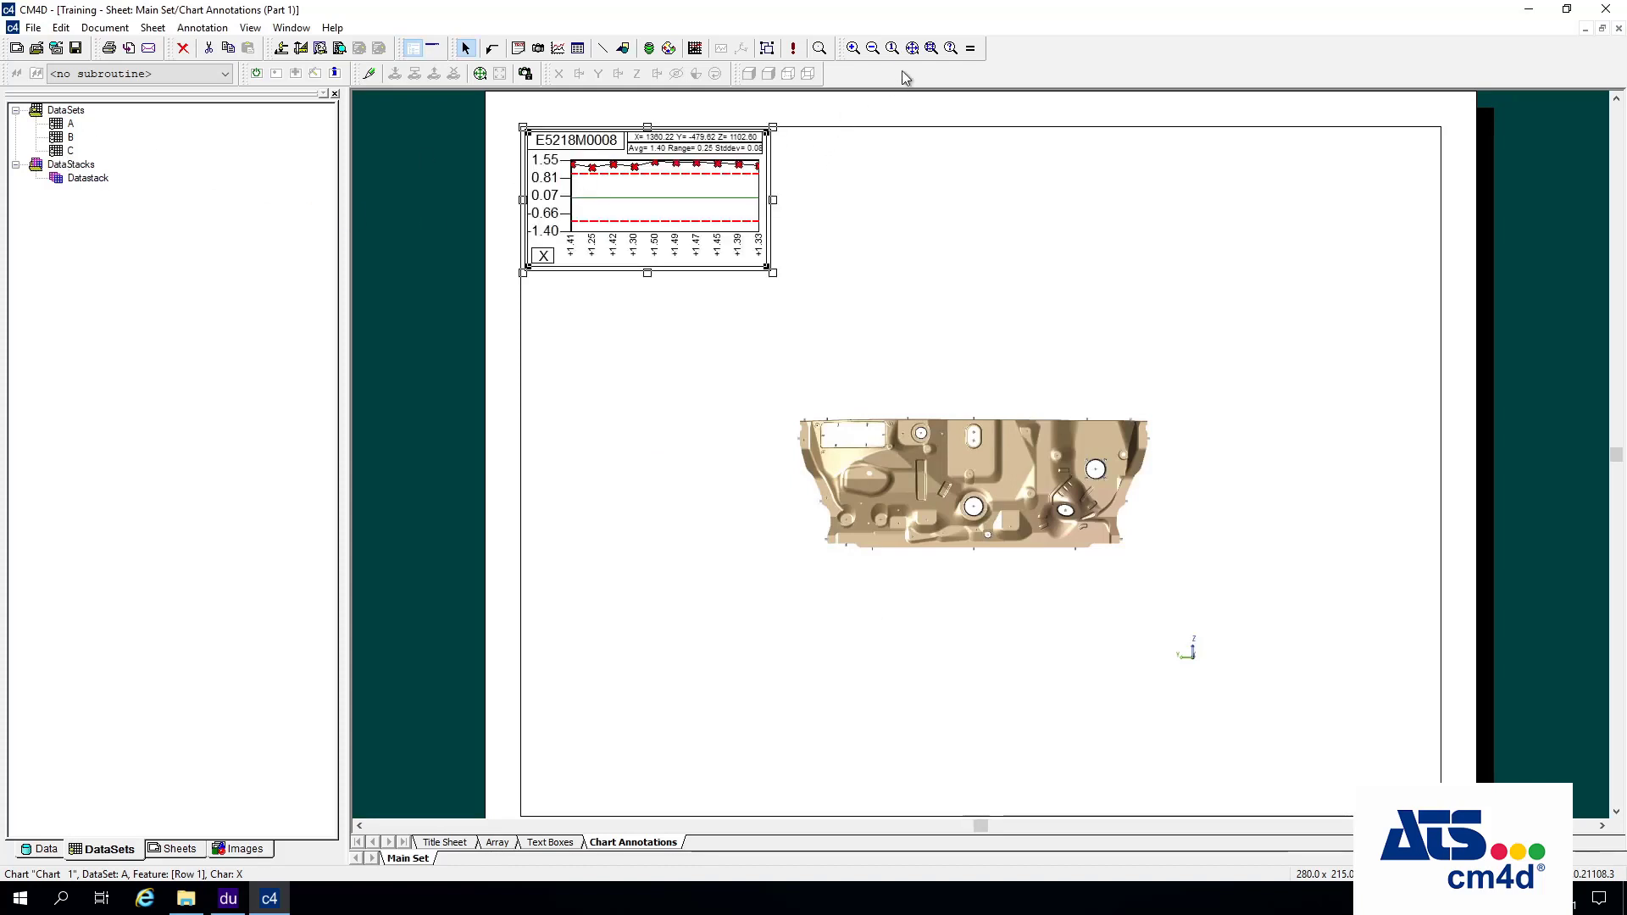
Open the top-area settings of the chart's Main PlotSpace component with automatic scaling of the vertical axis off.
click(935, 51)
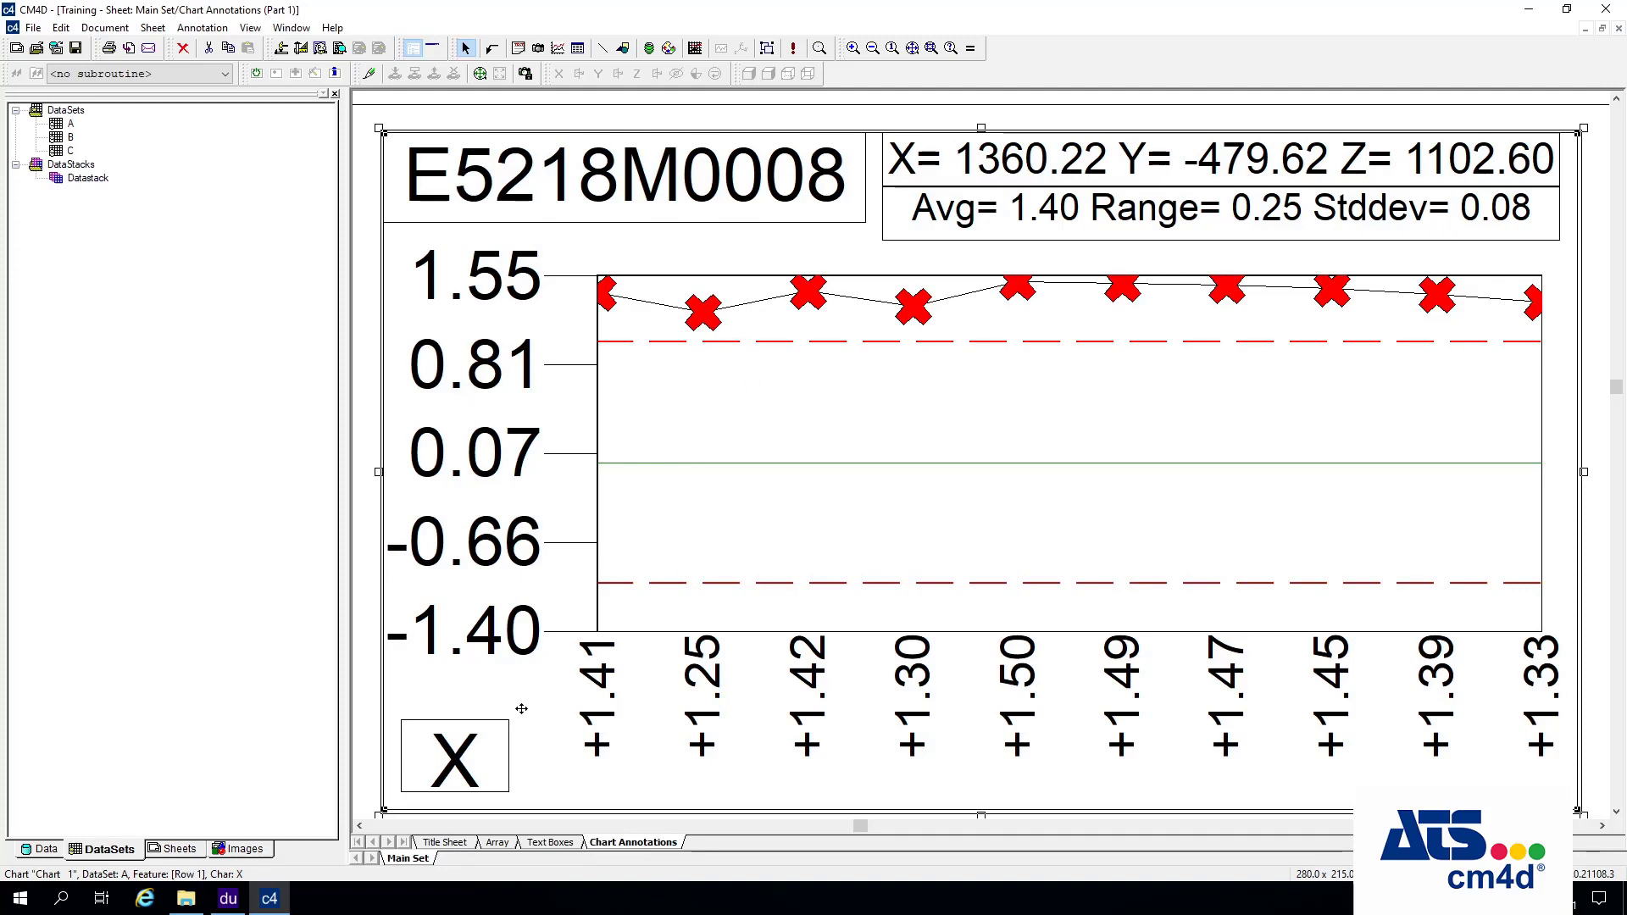
right_click(730, 358)
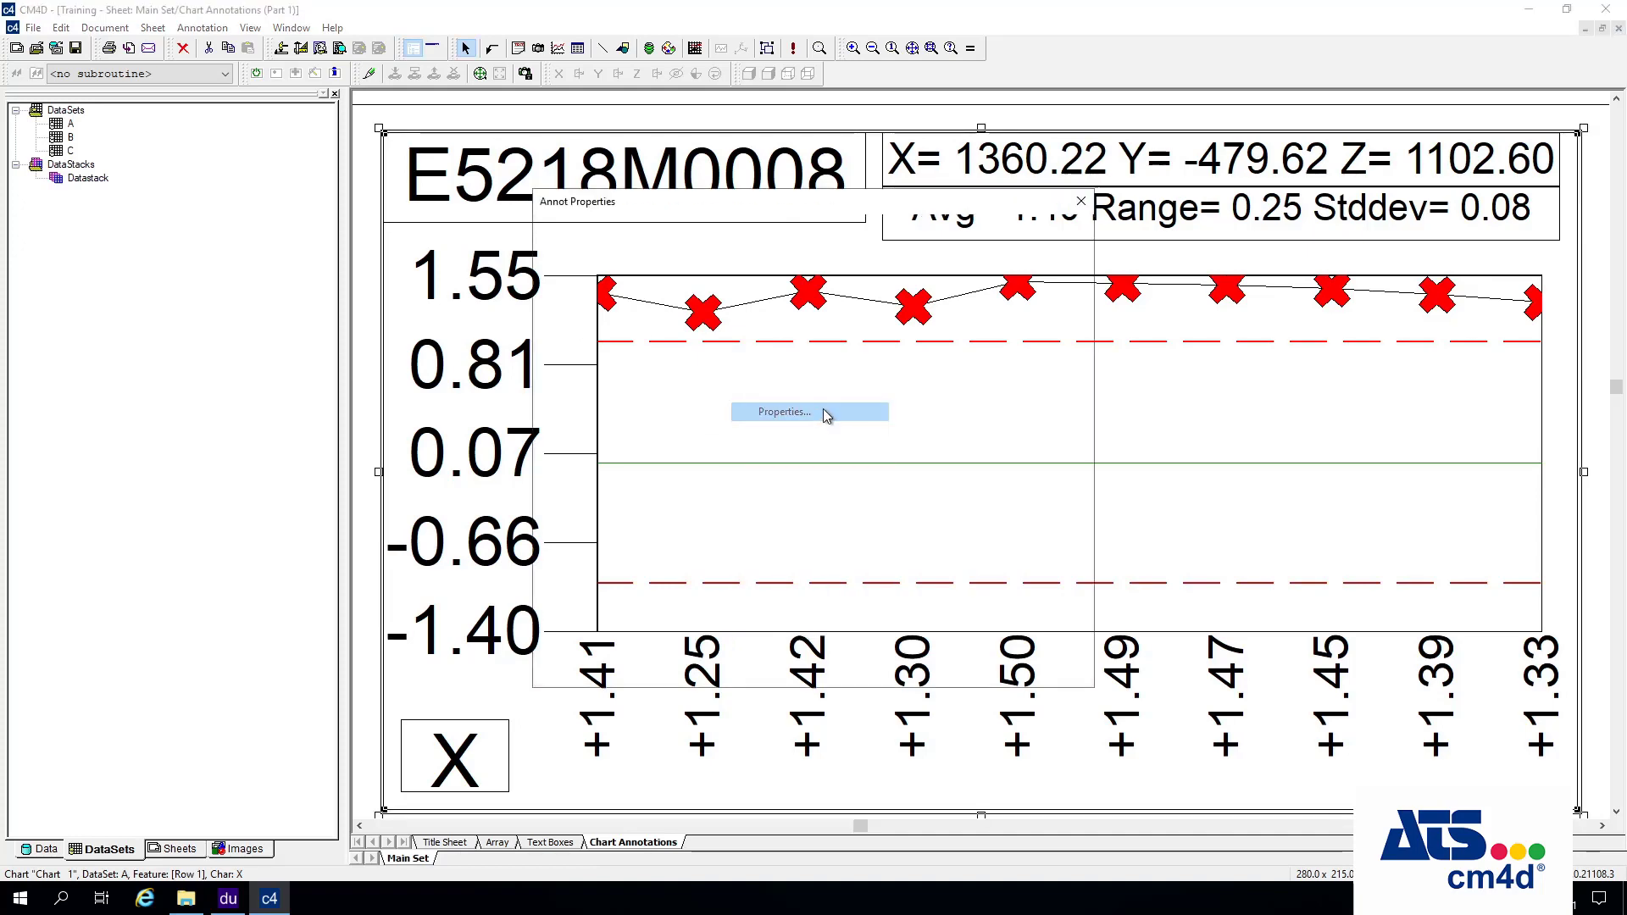
click(821, 410)
drag(756, 207, 1098, 262)
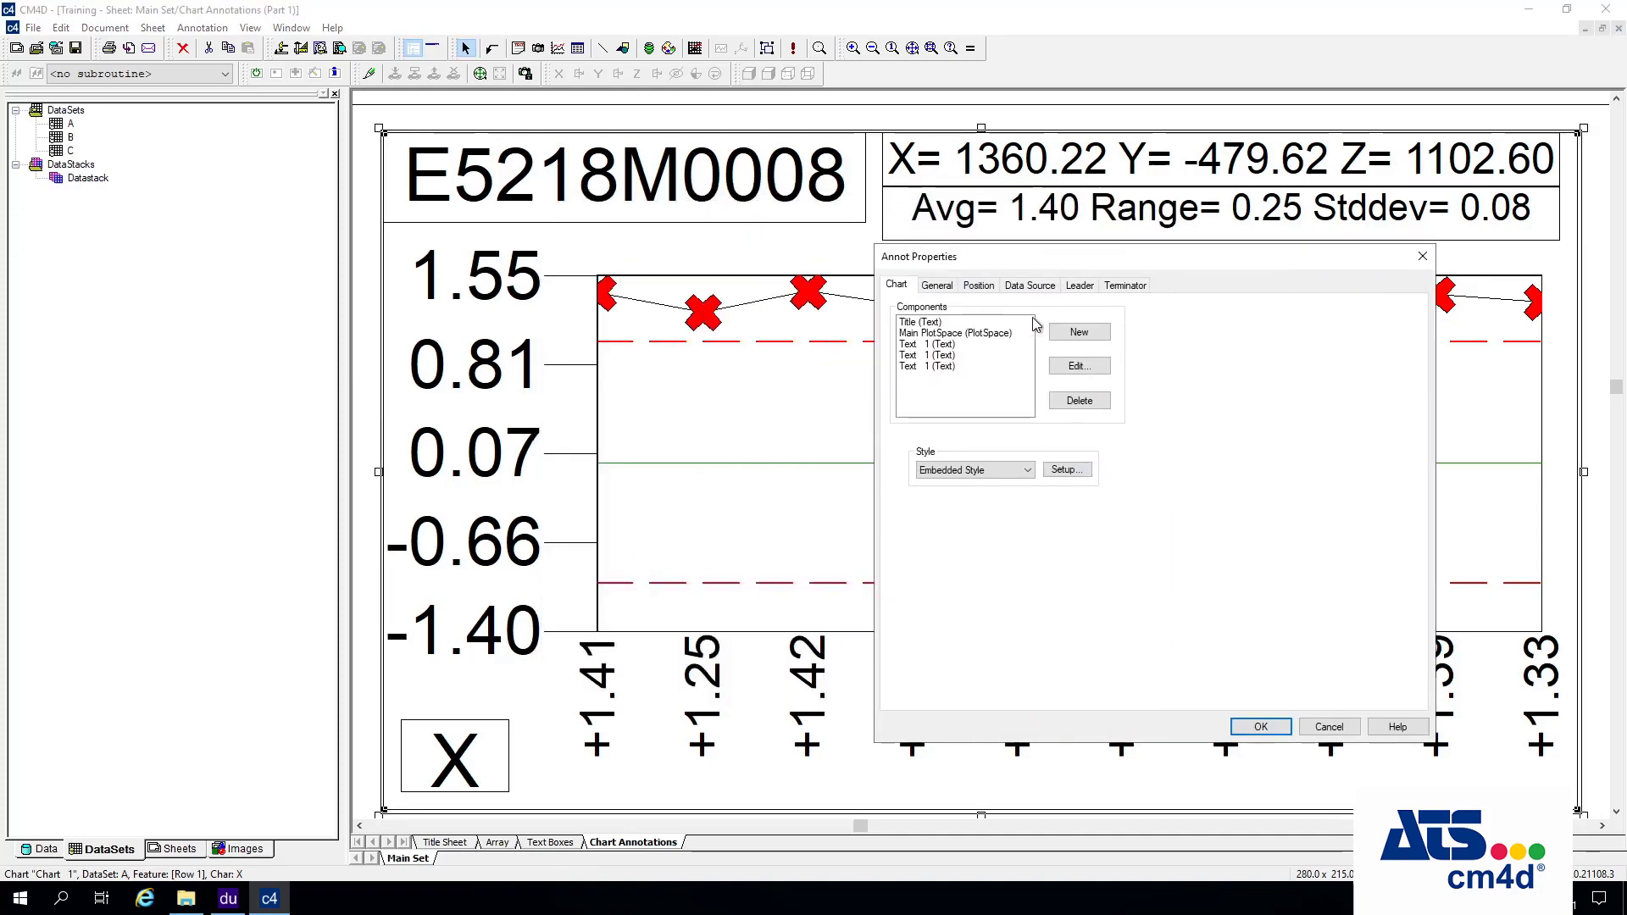
click(958, 333)
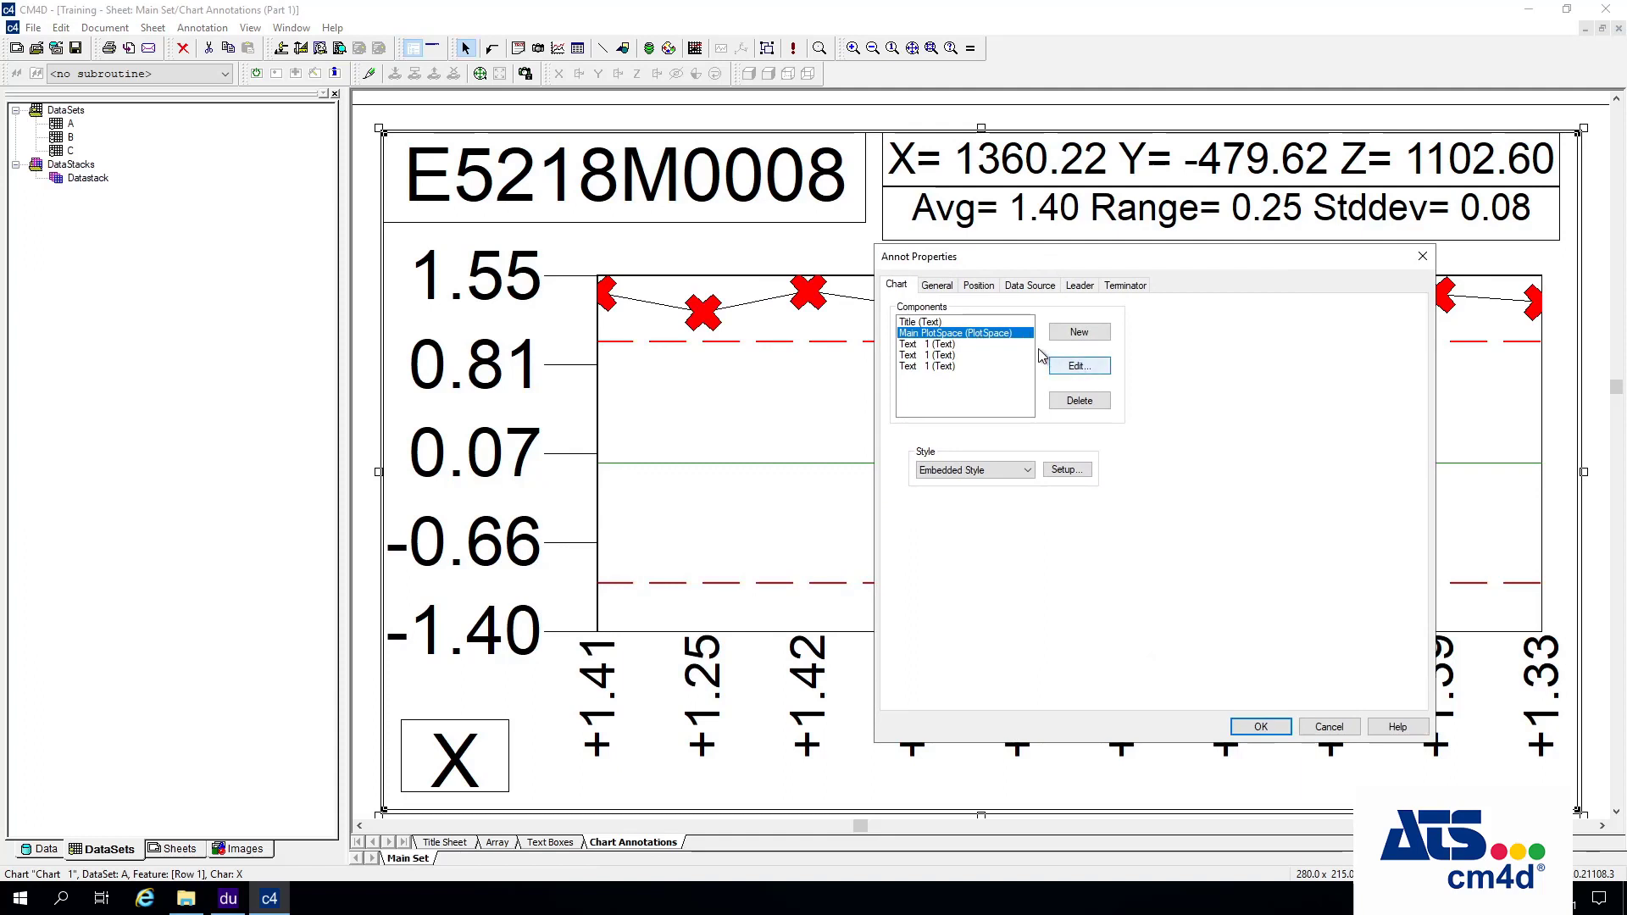
click(1080, 368)
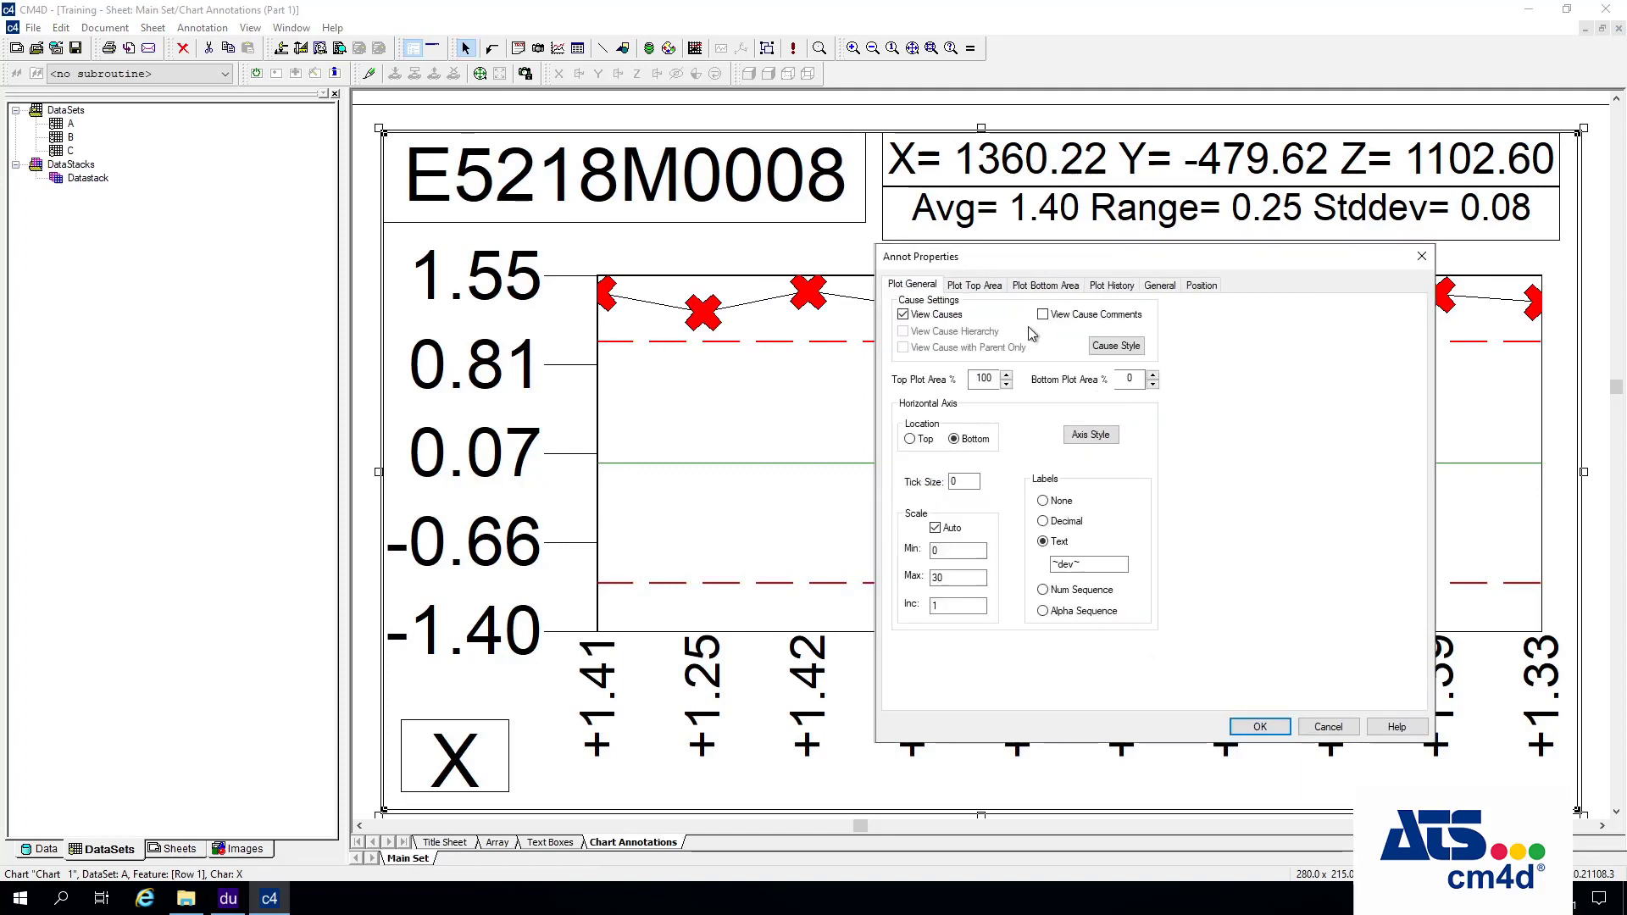
click(989, 287)
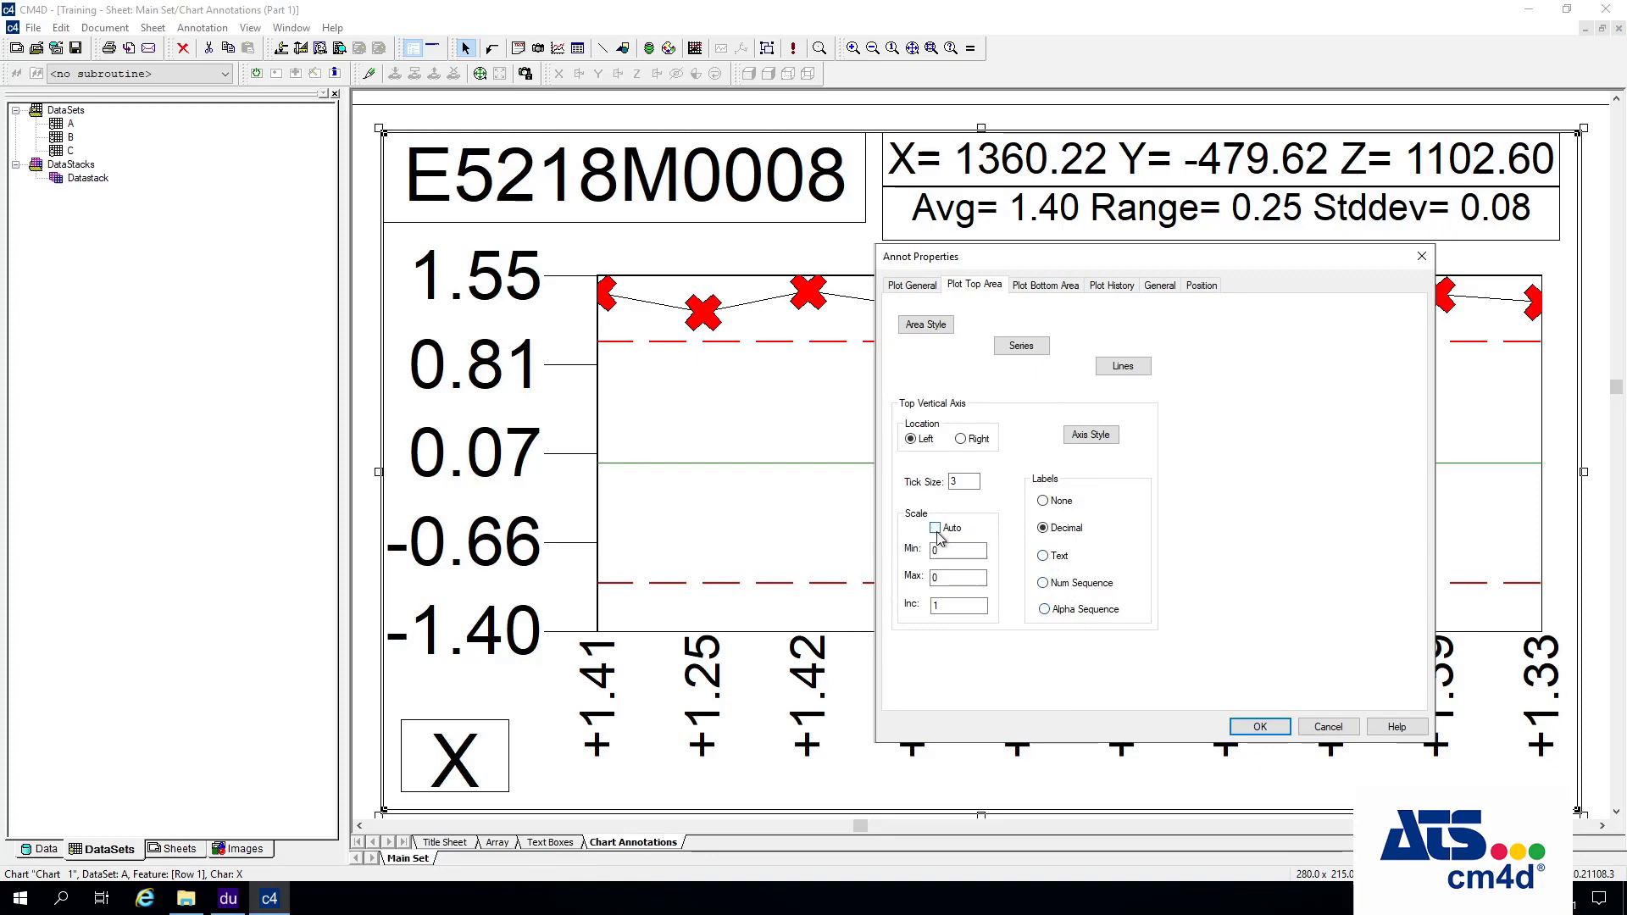
Set the top vertical axis scale to Min 2, Max -2 and Inc 0.5, and apply it to the chart.
click(948, 555)
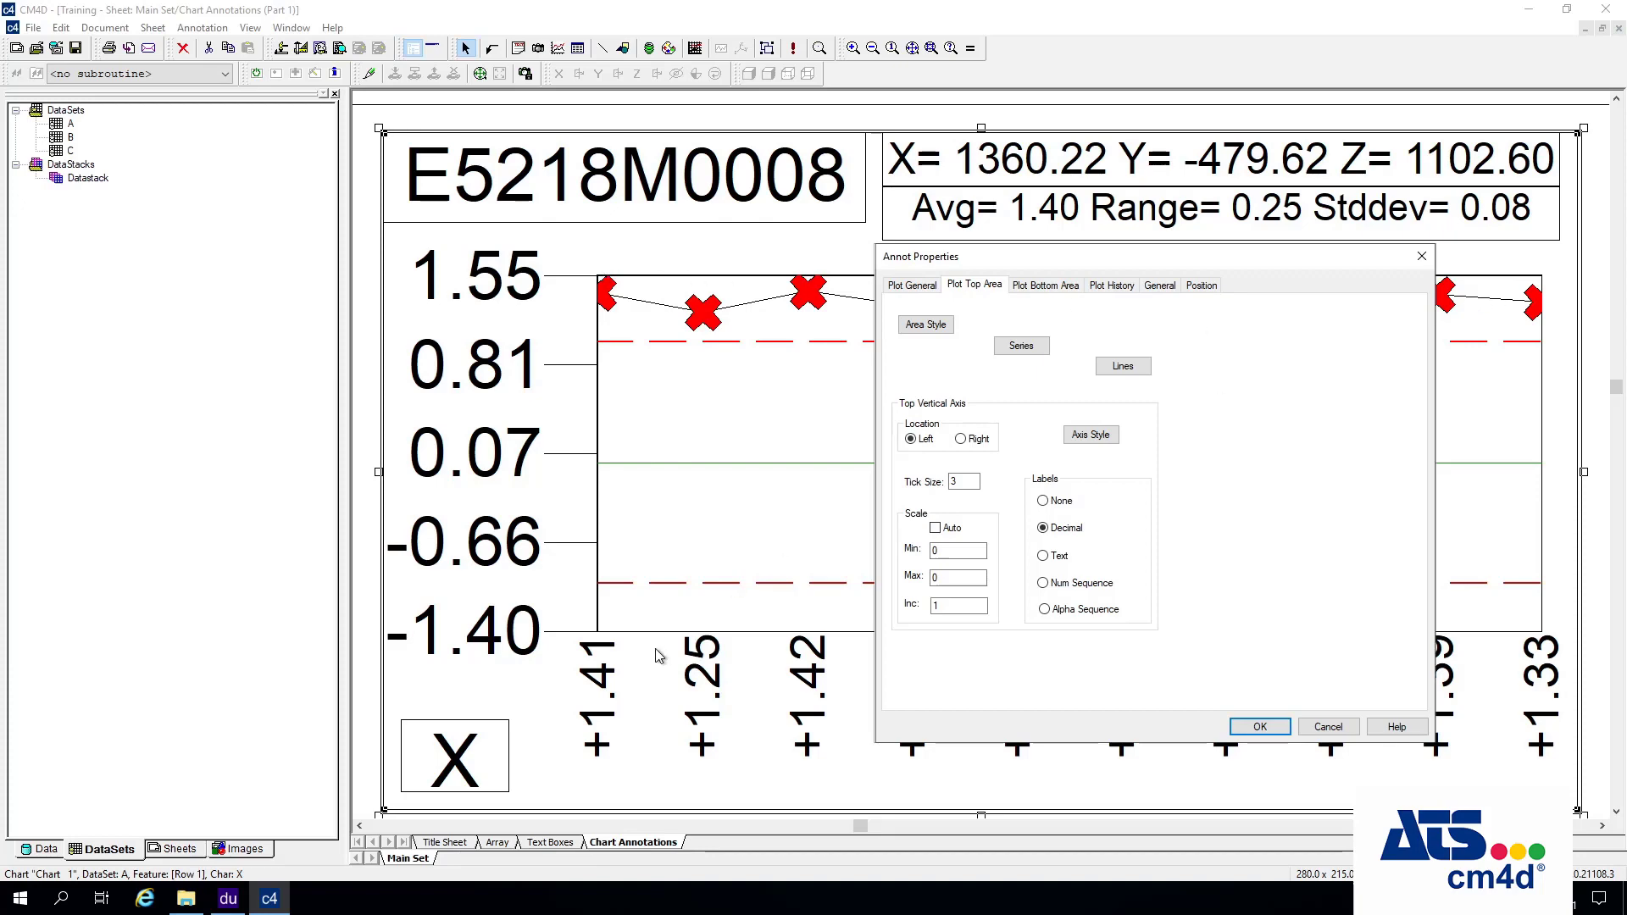
double_click(934, 553)
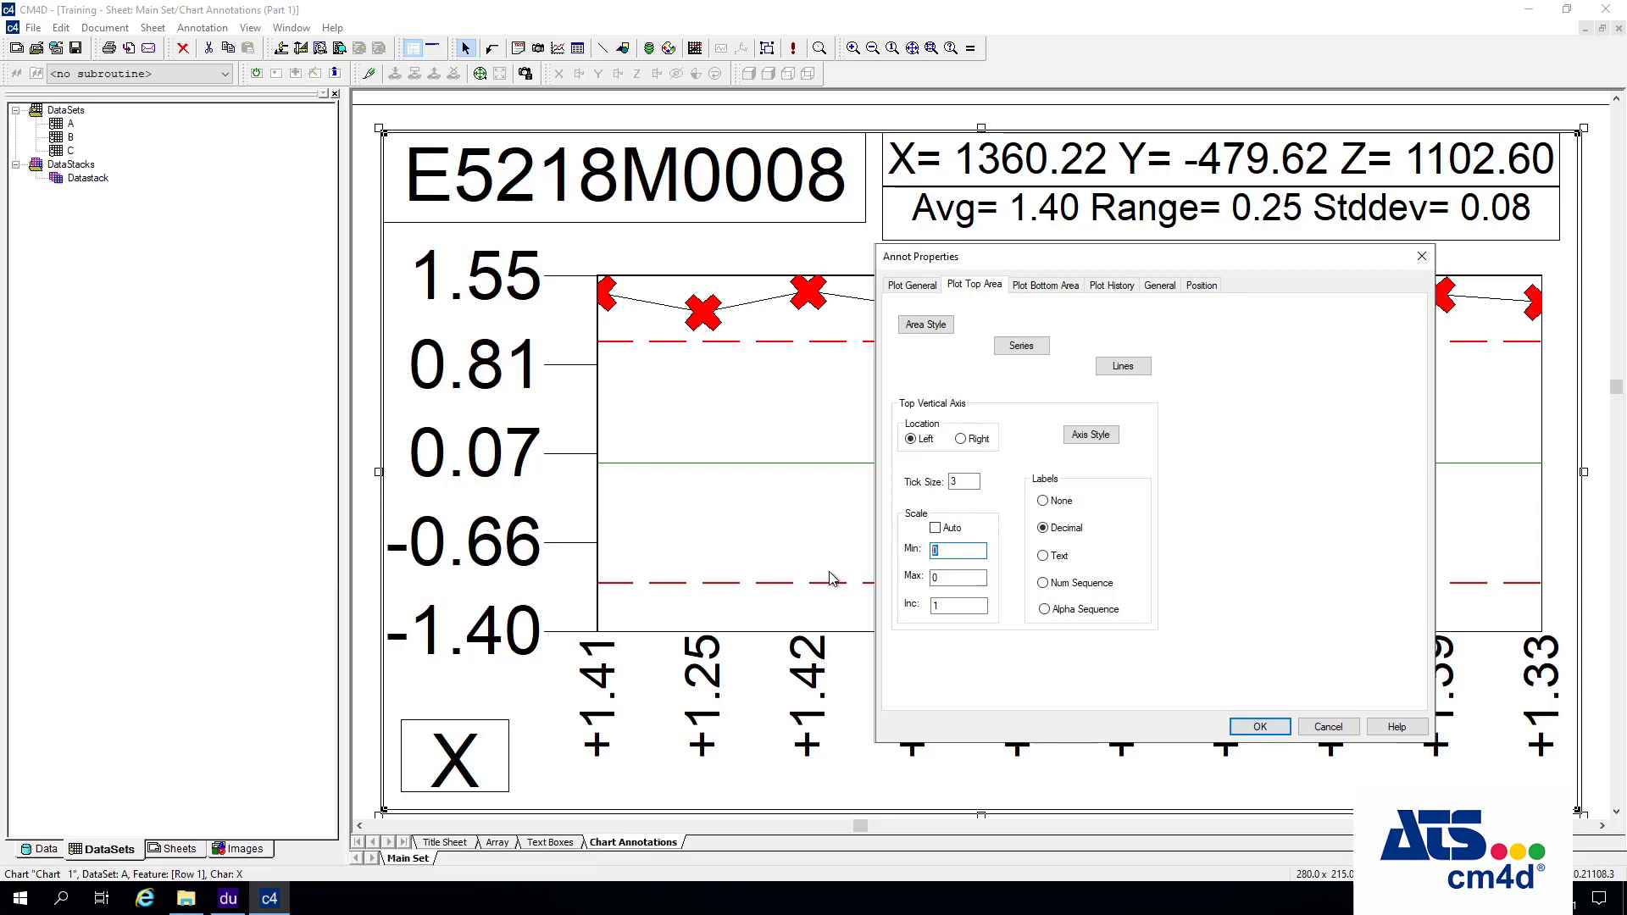
text(2)
click(960, 576)
text(-2)
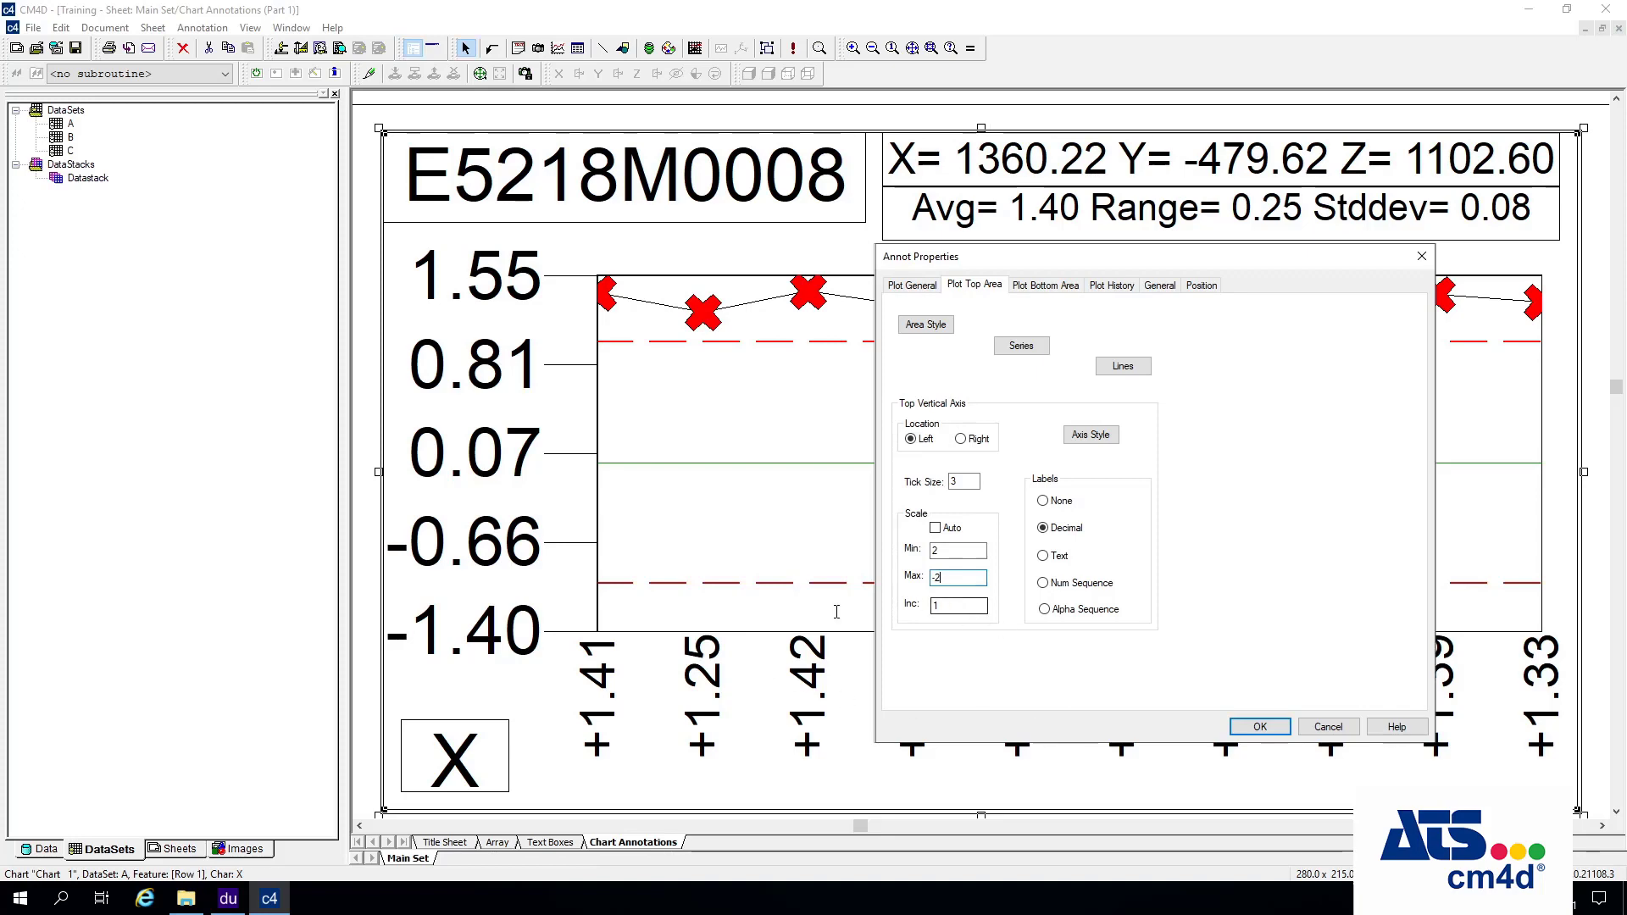
key(Tab)
text(0.5)
click(1250, 720)
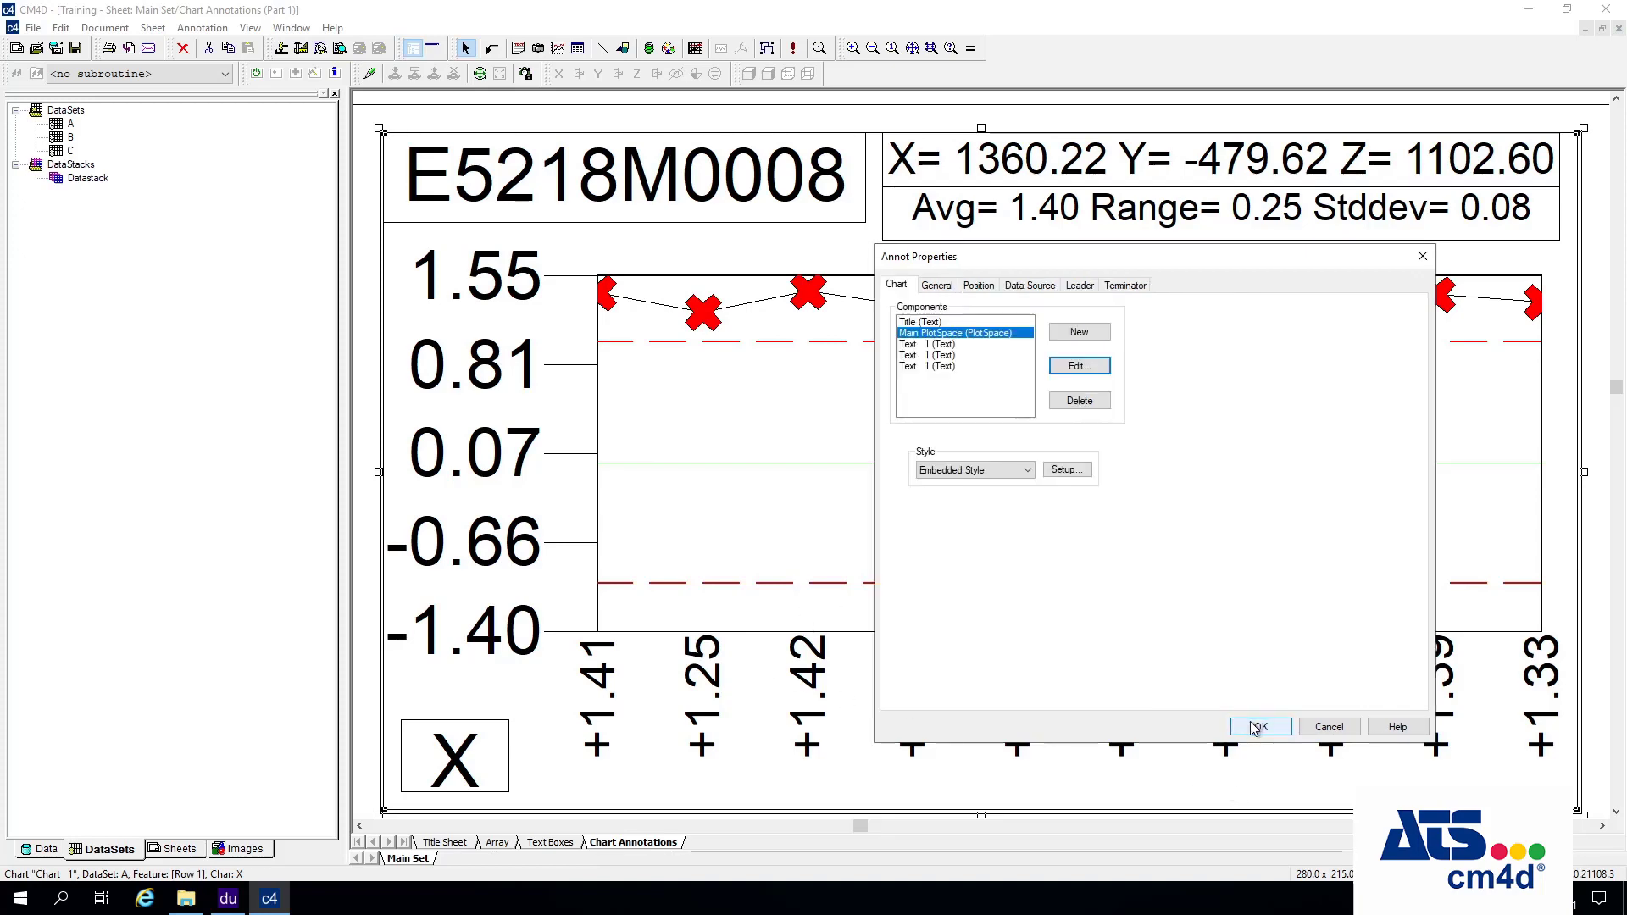
click(1249, 720)
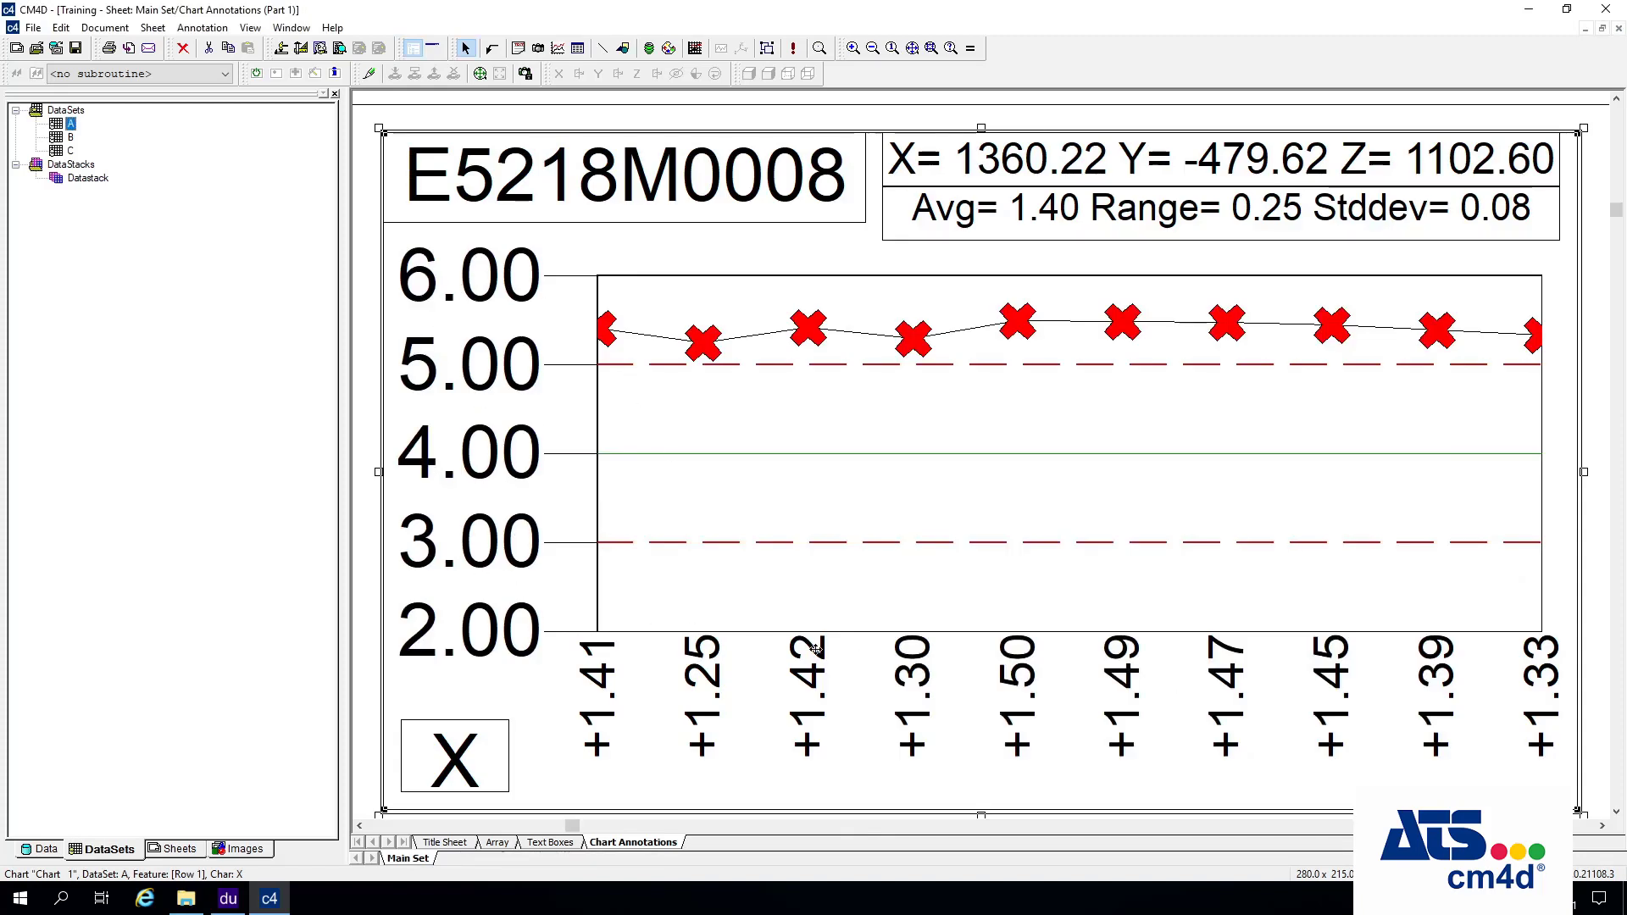
Reopen the Main PlotSpace's top-area settings and set the vertical axis Tick Size to 1.
right_click(661, 433)
click(727, 492)
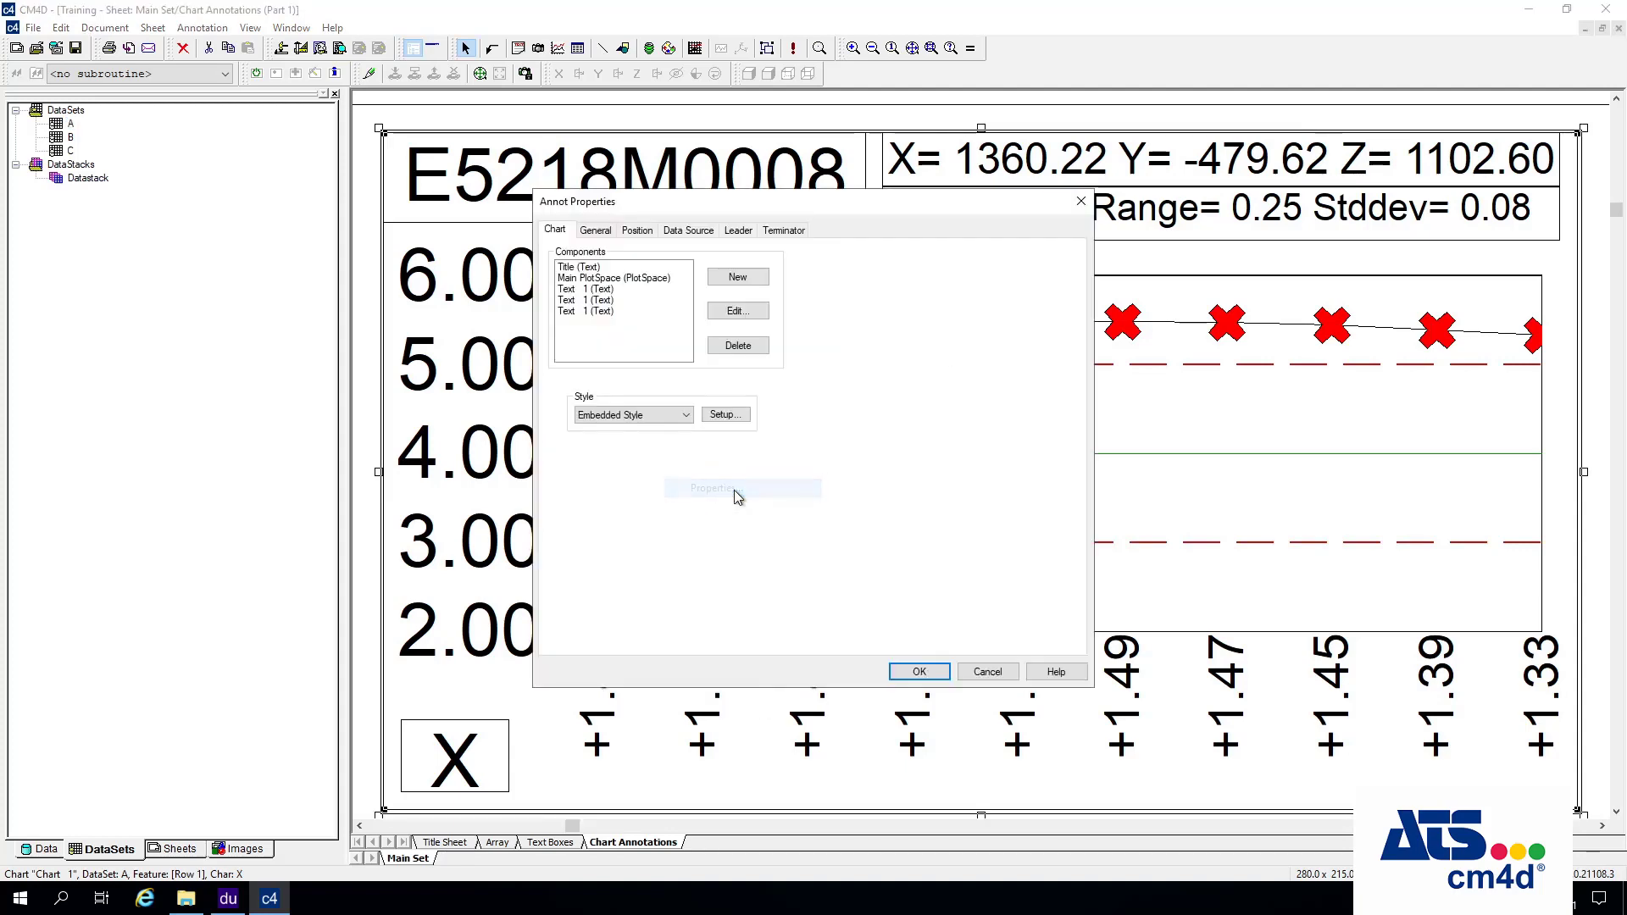
click(627, 278)
click(750, 311)
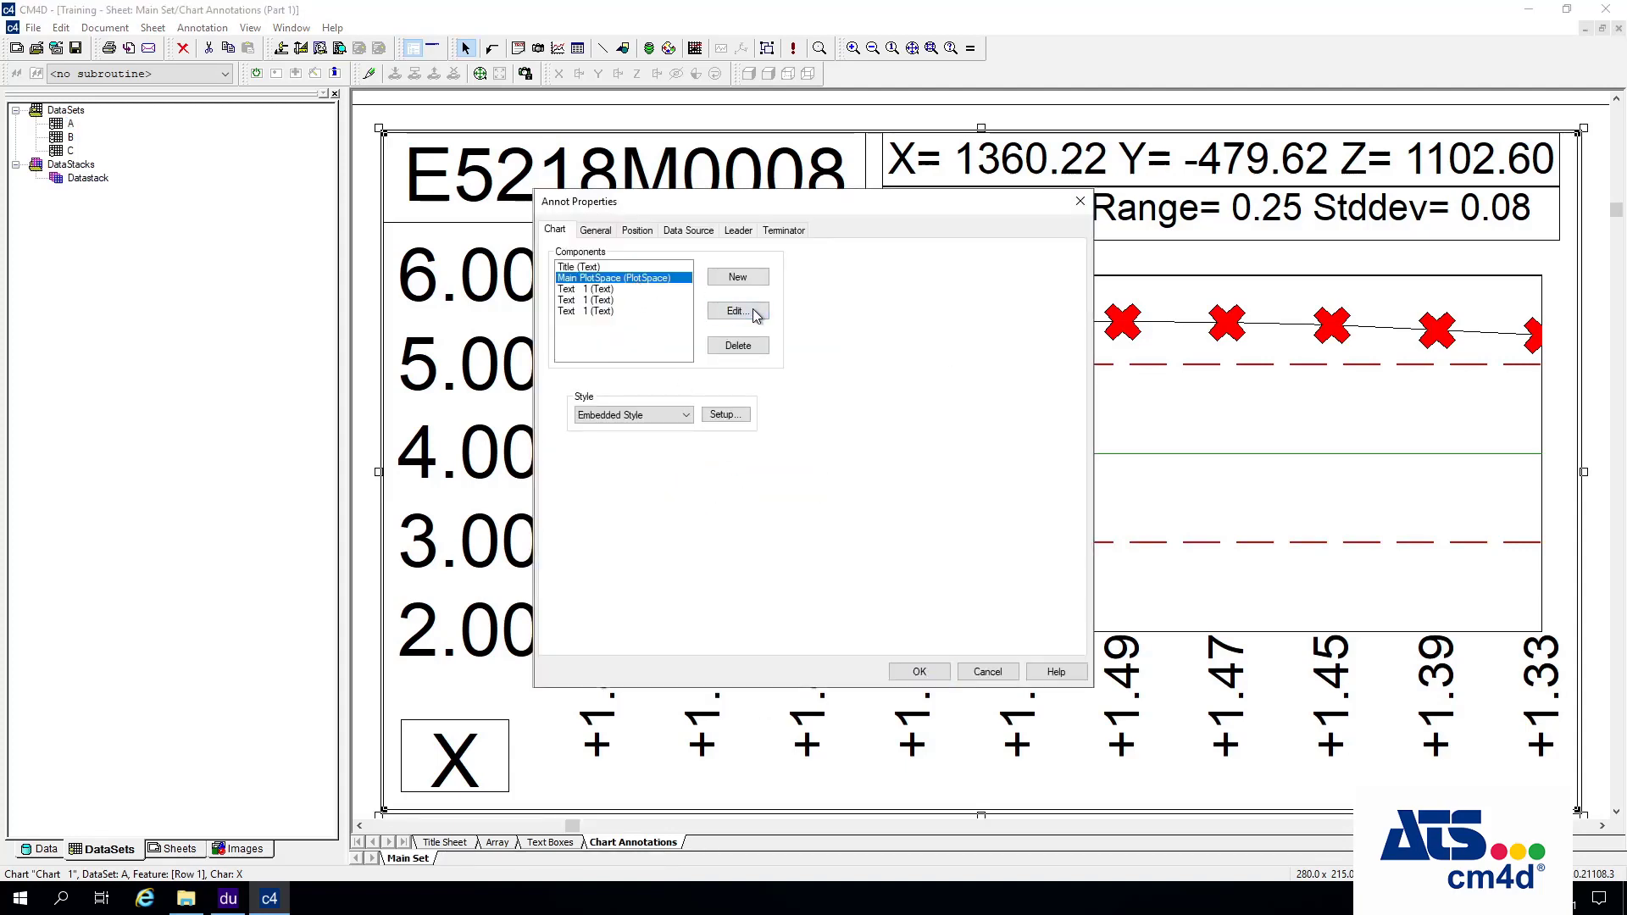
click(650, 234)
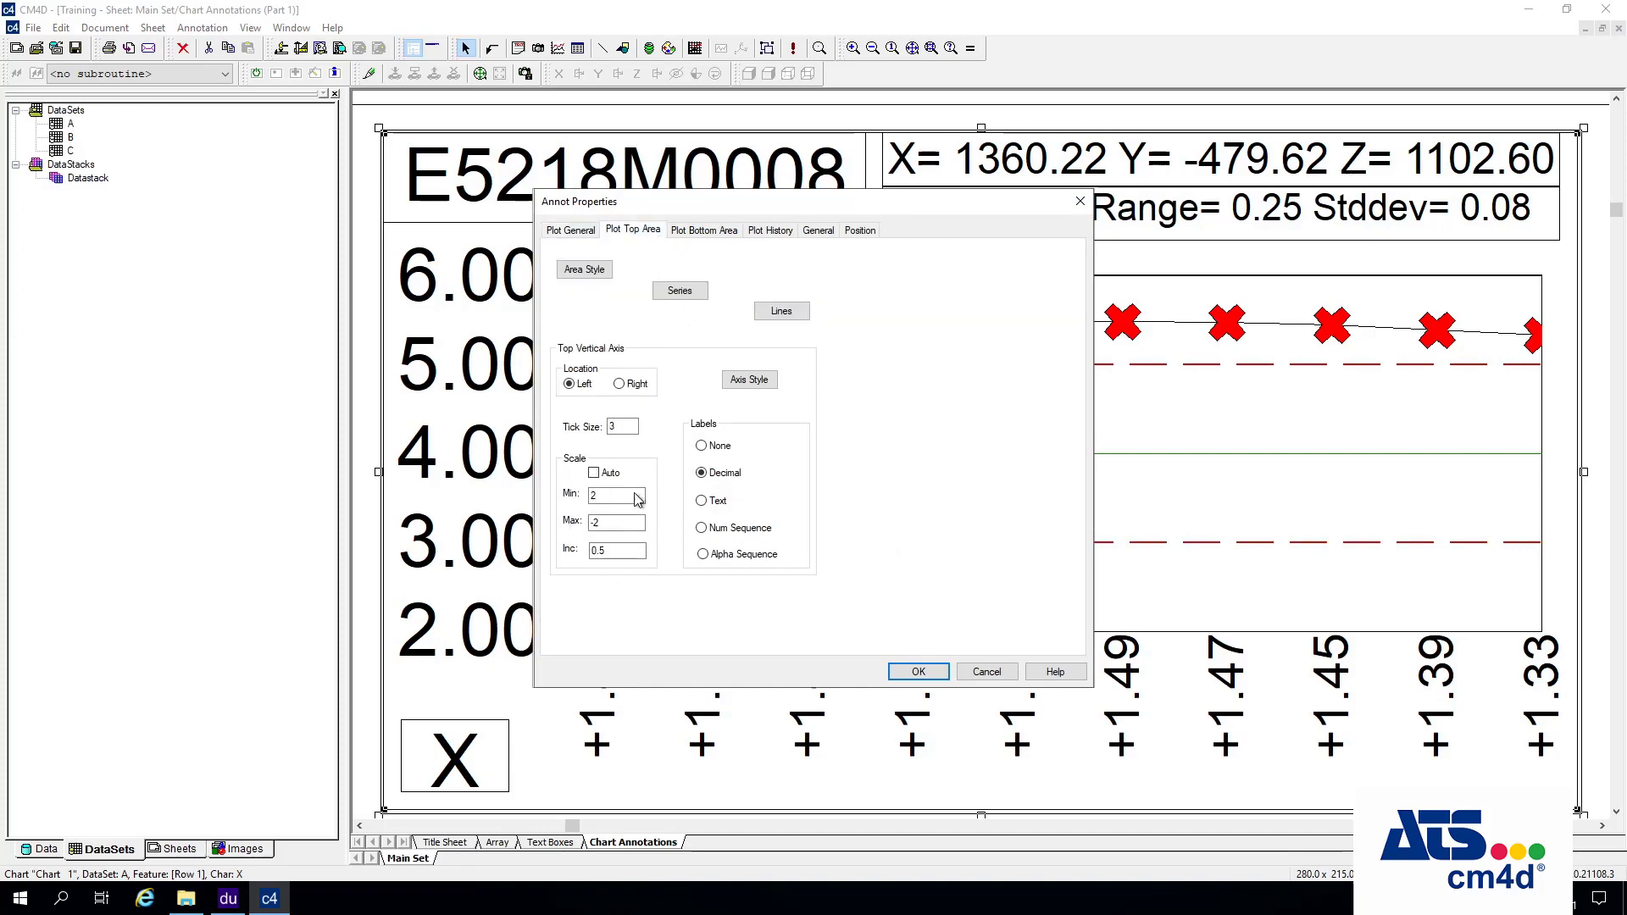
click(620, 497)
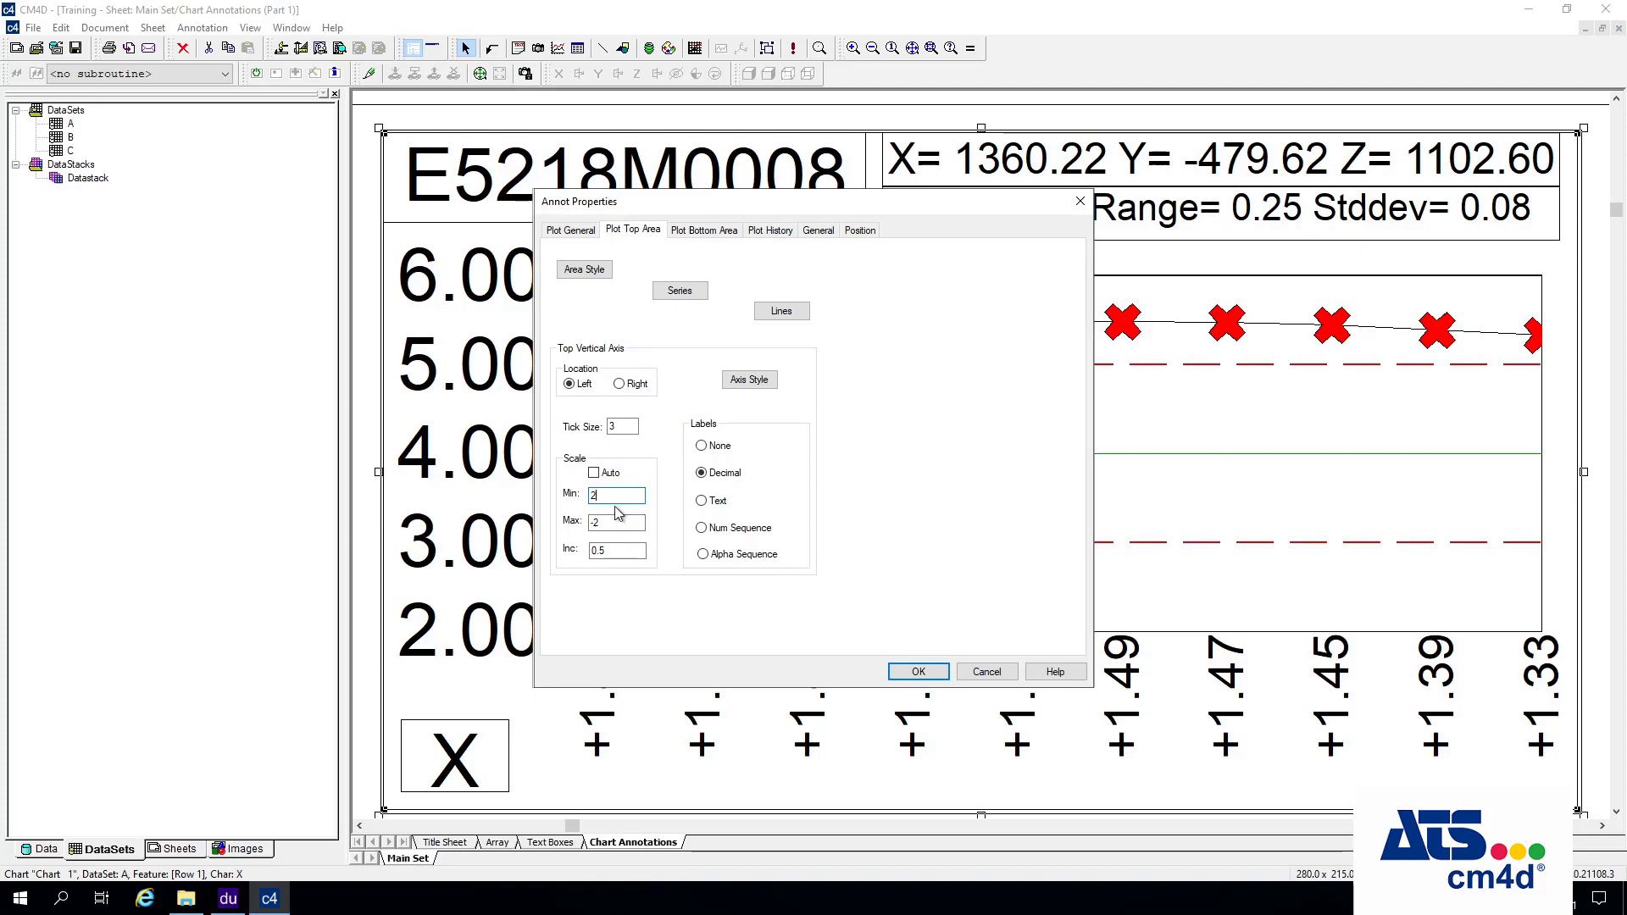
click(611, 523)
click(625, 427)
Correct the vertical axis scale to Min -2 and Max 2 and apply the settings to the chart.
click(611, 497)
drag(611, 497, 546, 506)
key(BackSpace)
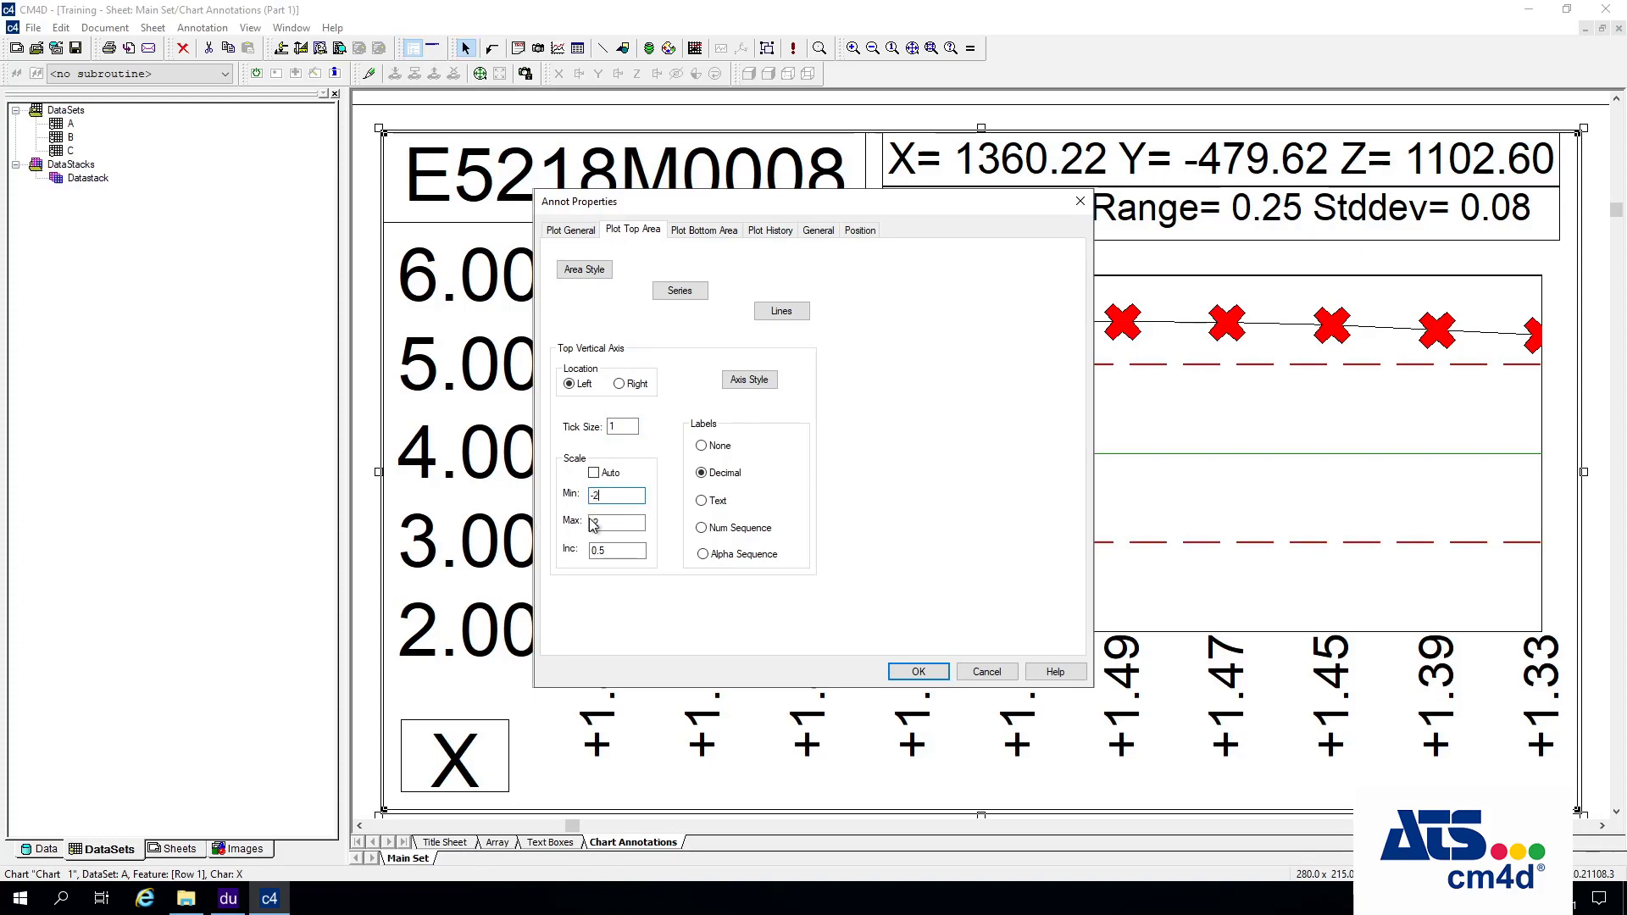
drag(611, 523, 472, 511)
text(2)
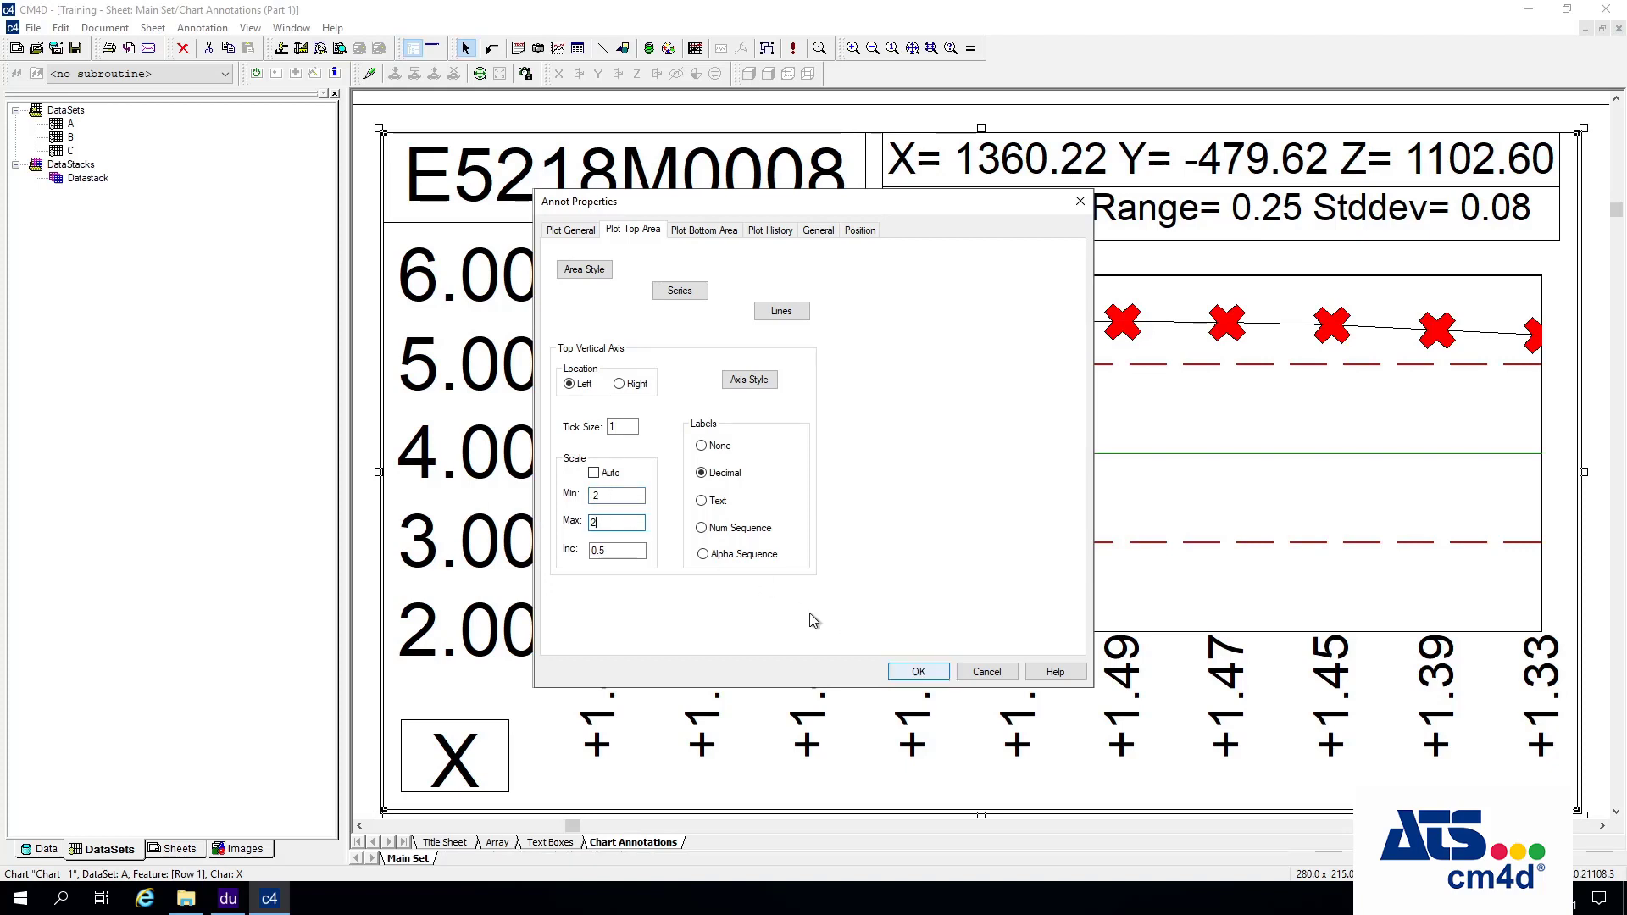
click(926, 671)
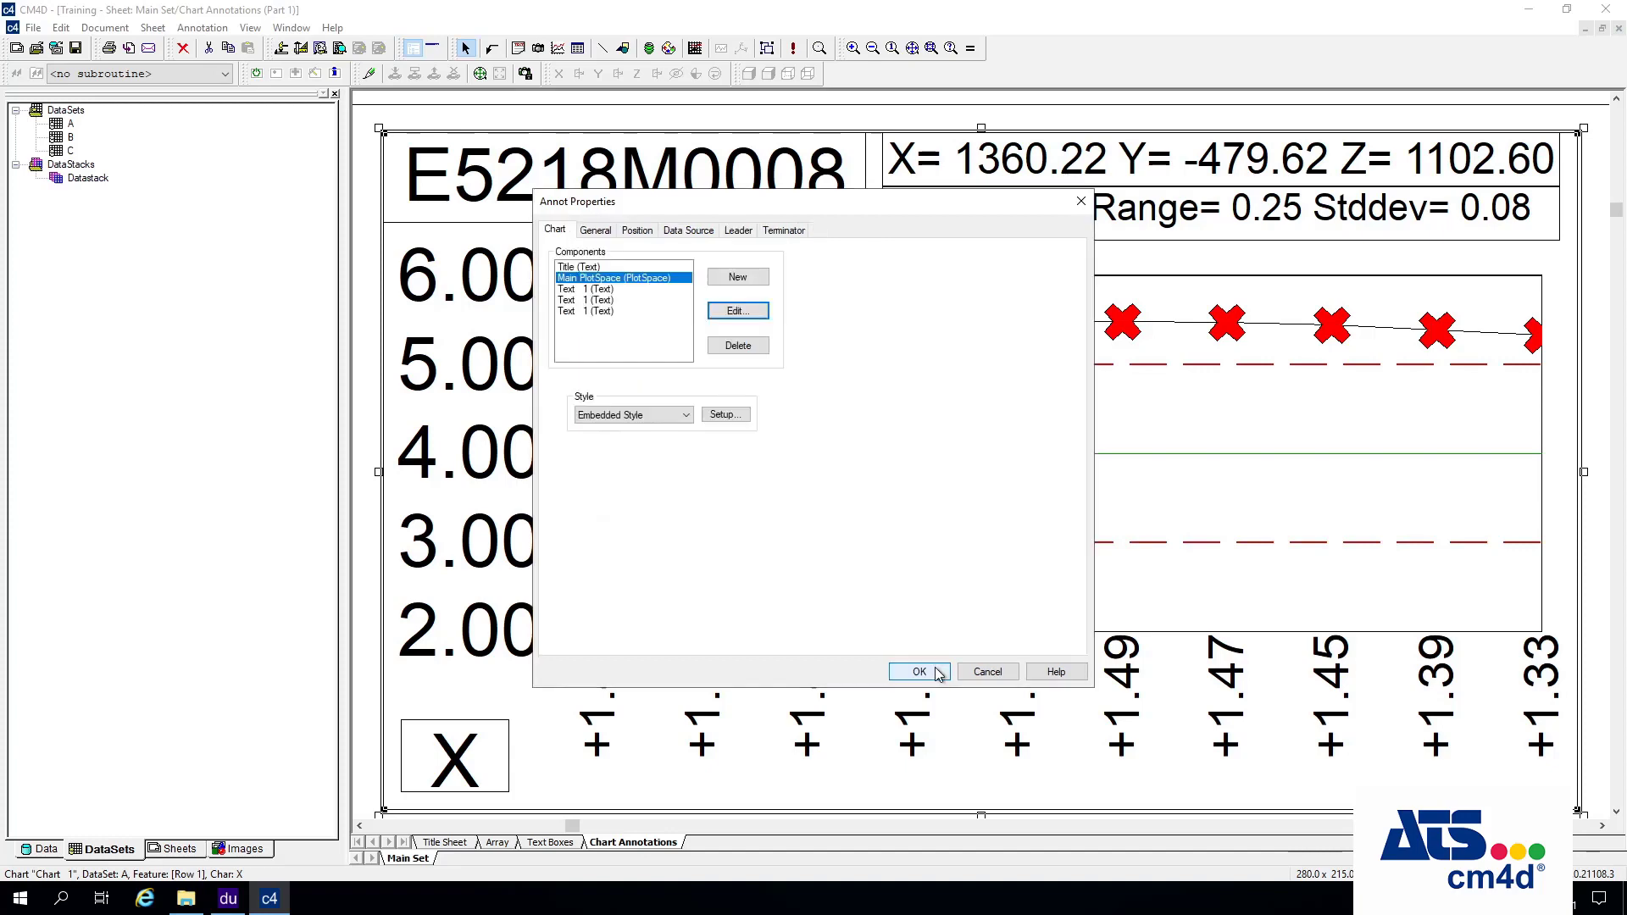
click(933, 671)
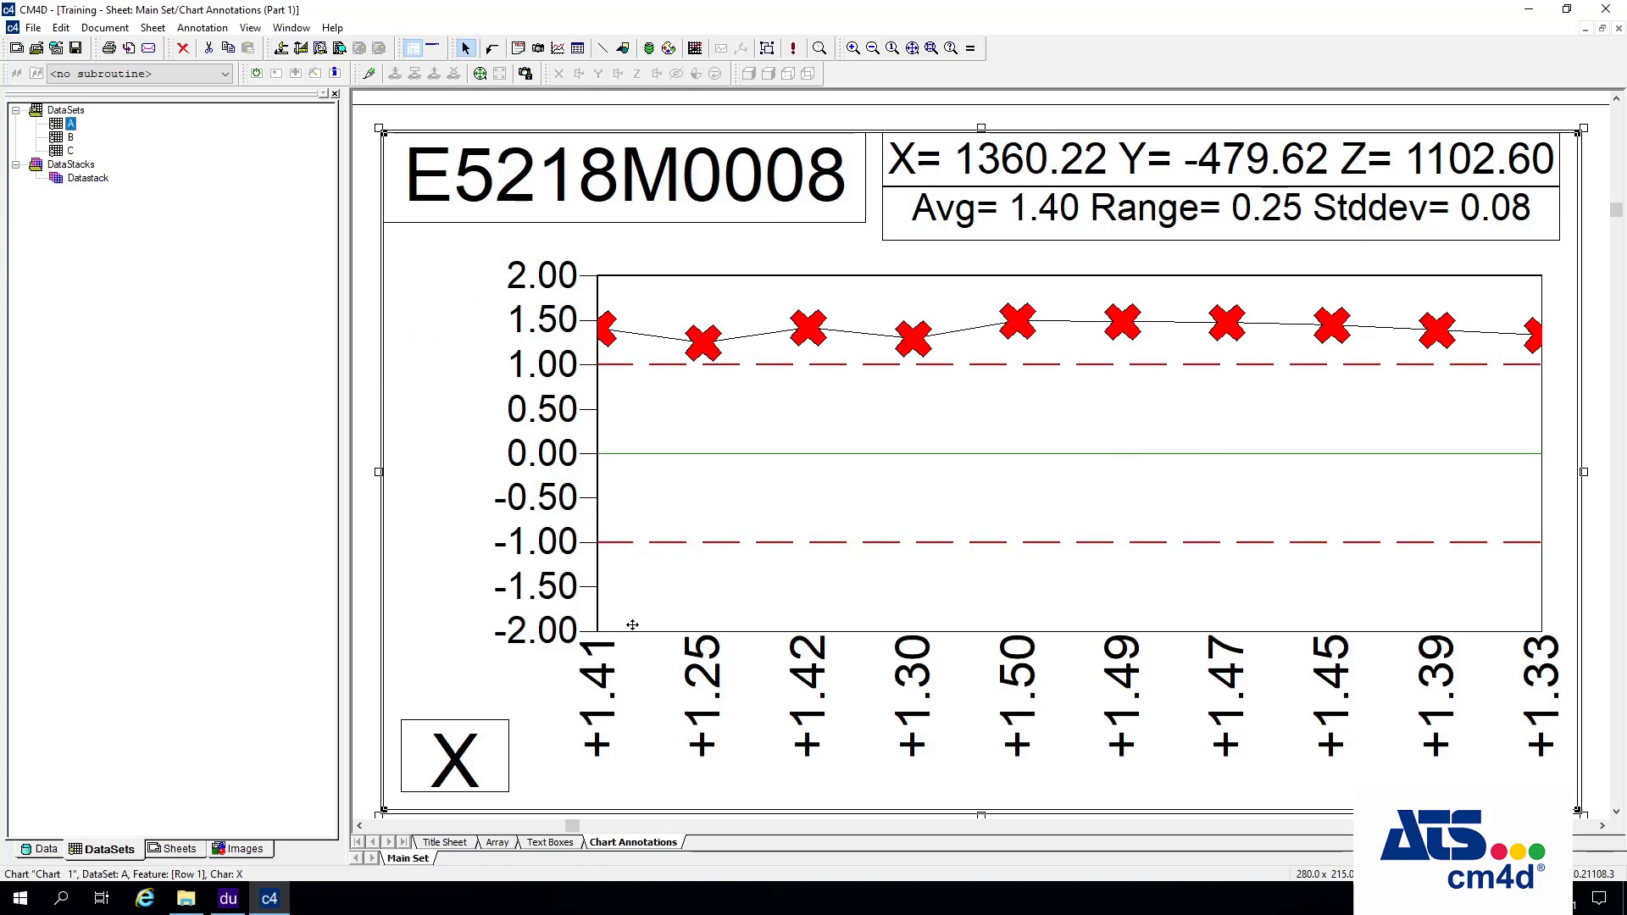
Reopen the Main PlotSpace's top-area settings and set the vertical scale's Max to the expression {~ut~+(0.5)}.
right_click(454, 411)
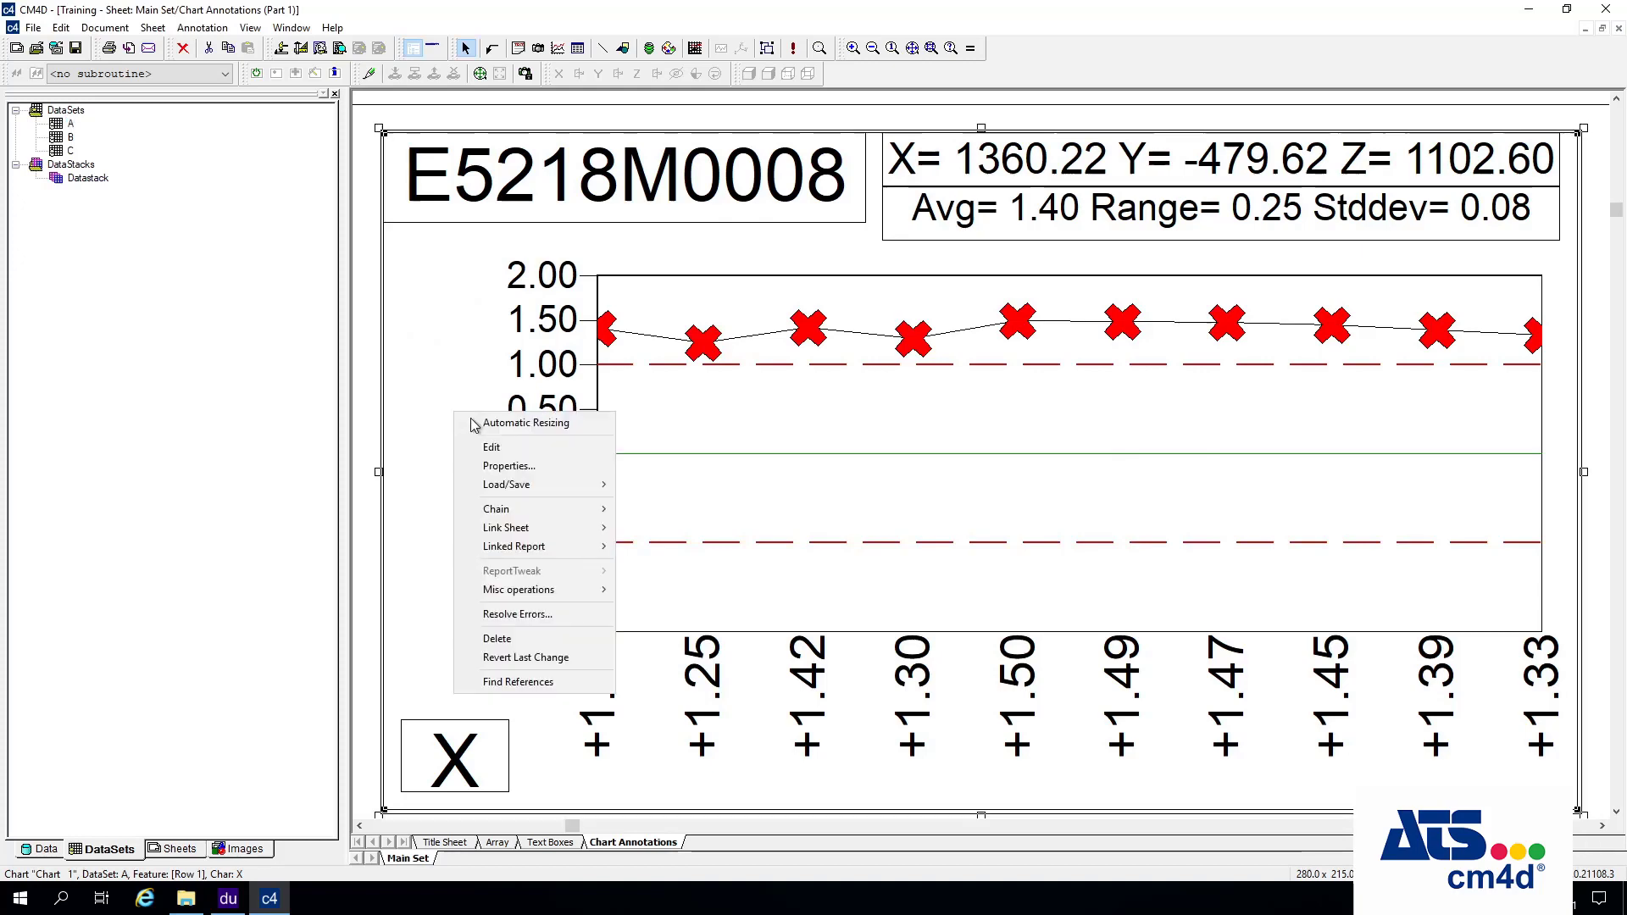
click(476, 468)
click(612, 278)
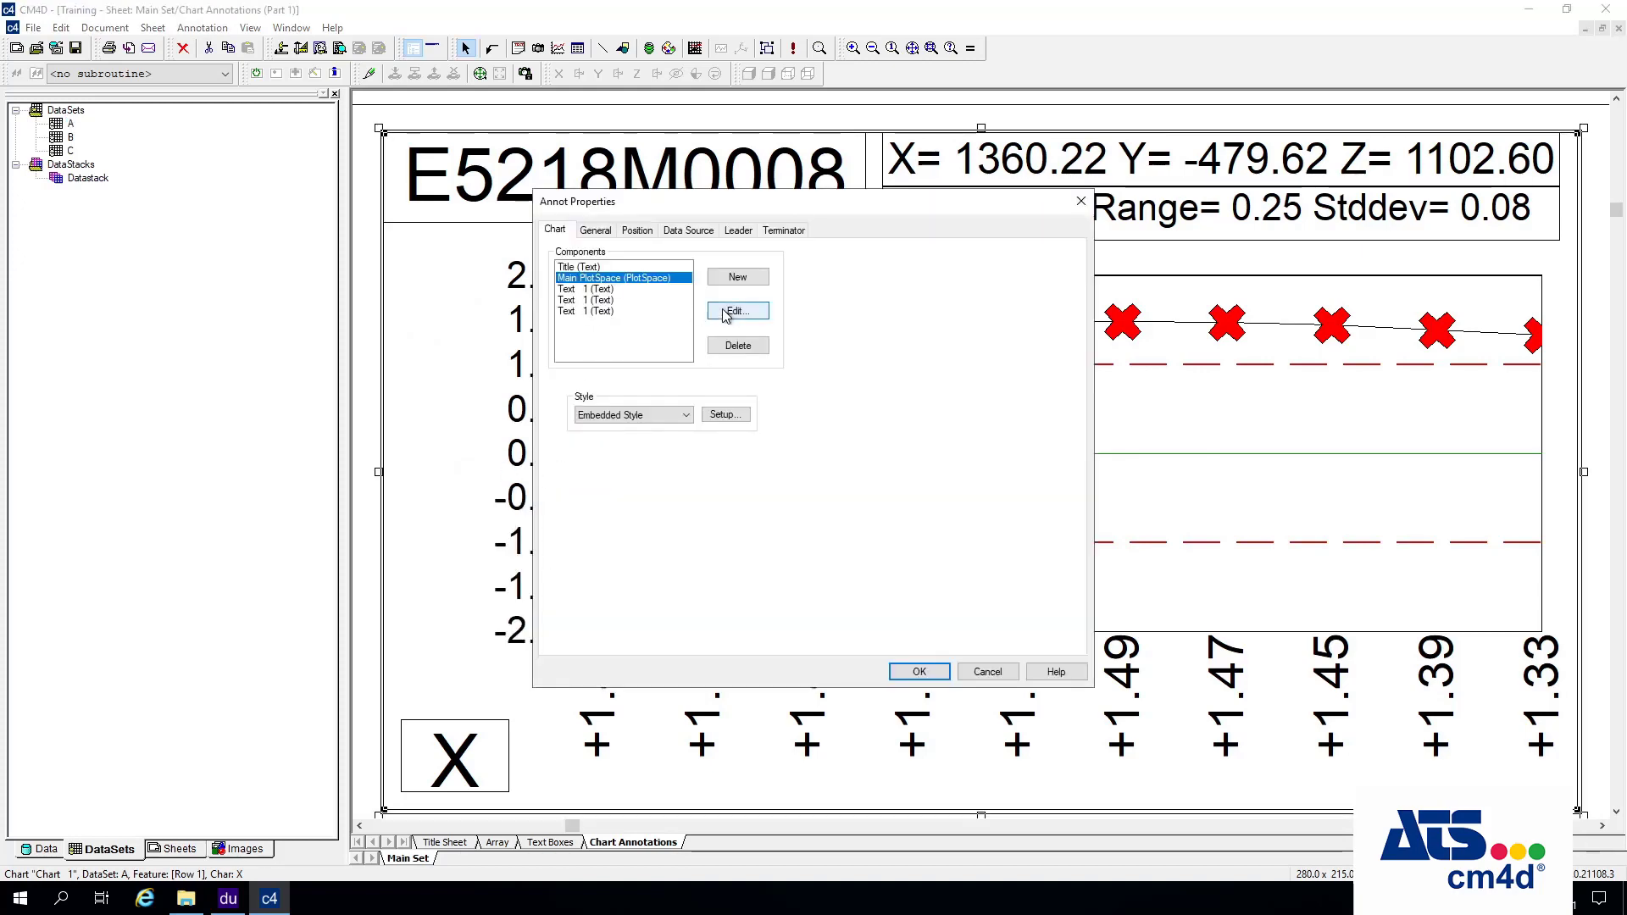
click(736, 311)
click(651, 232)
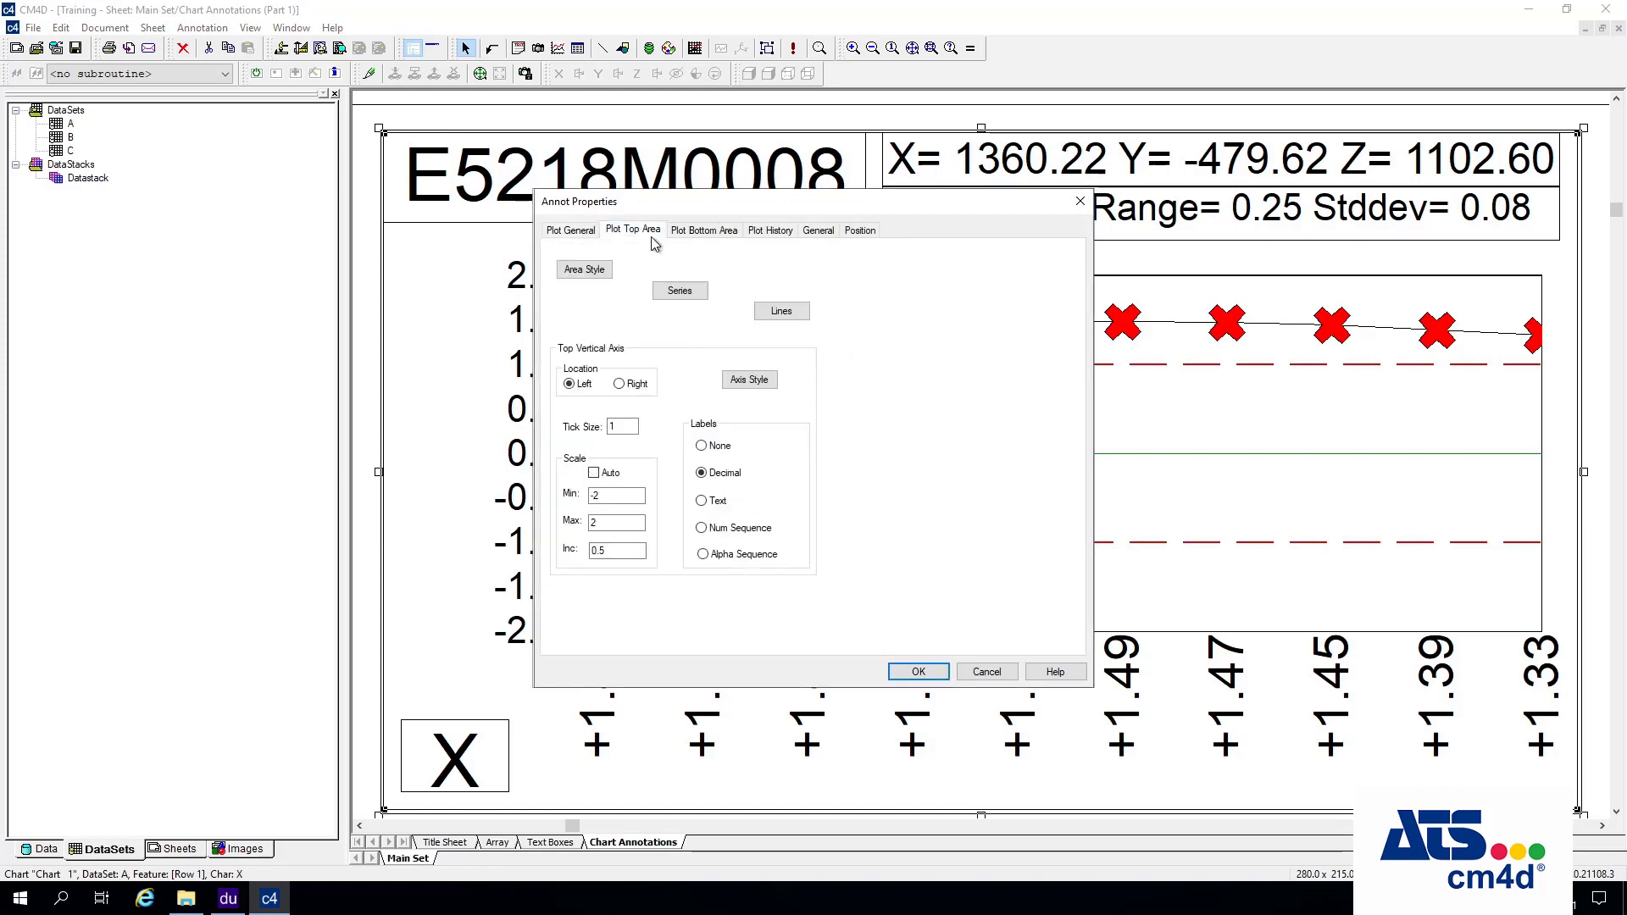
click(626, 522)
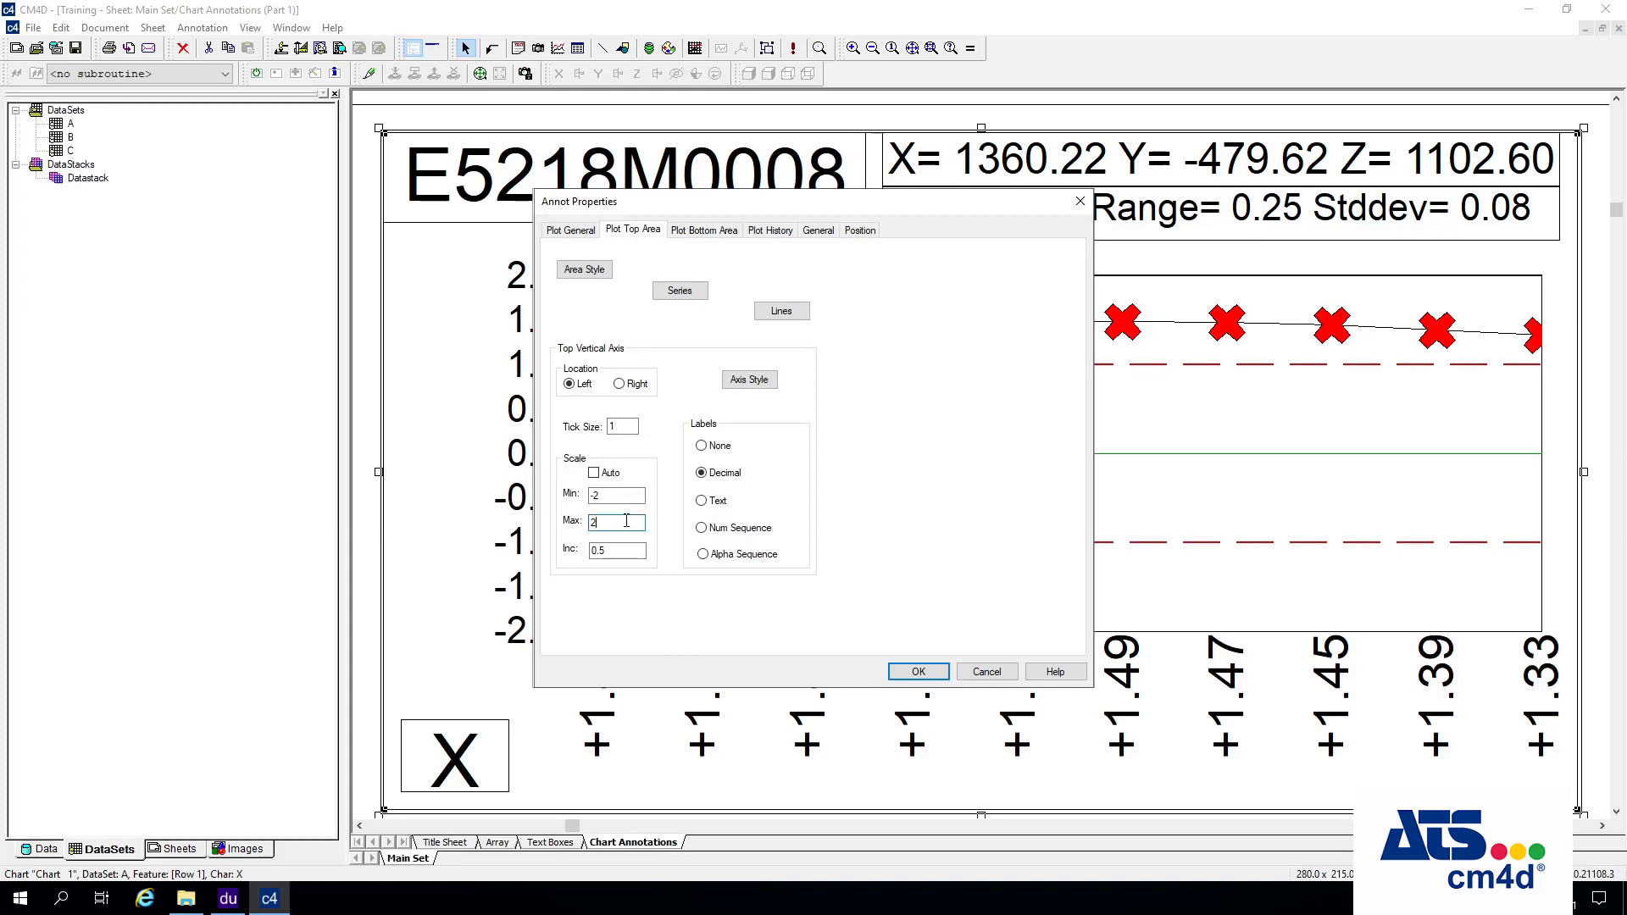
drag(623, 523, 501, 527)
text(0)
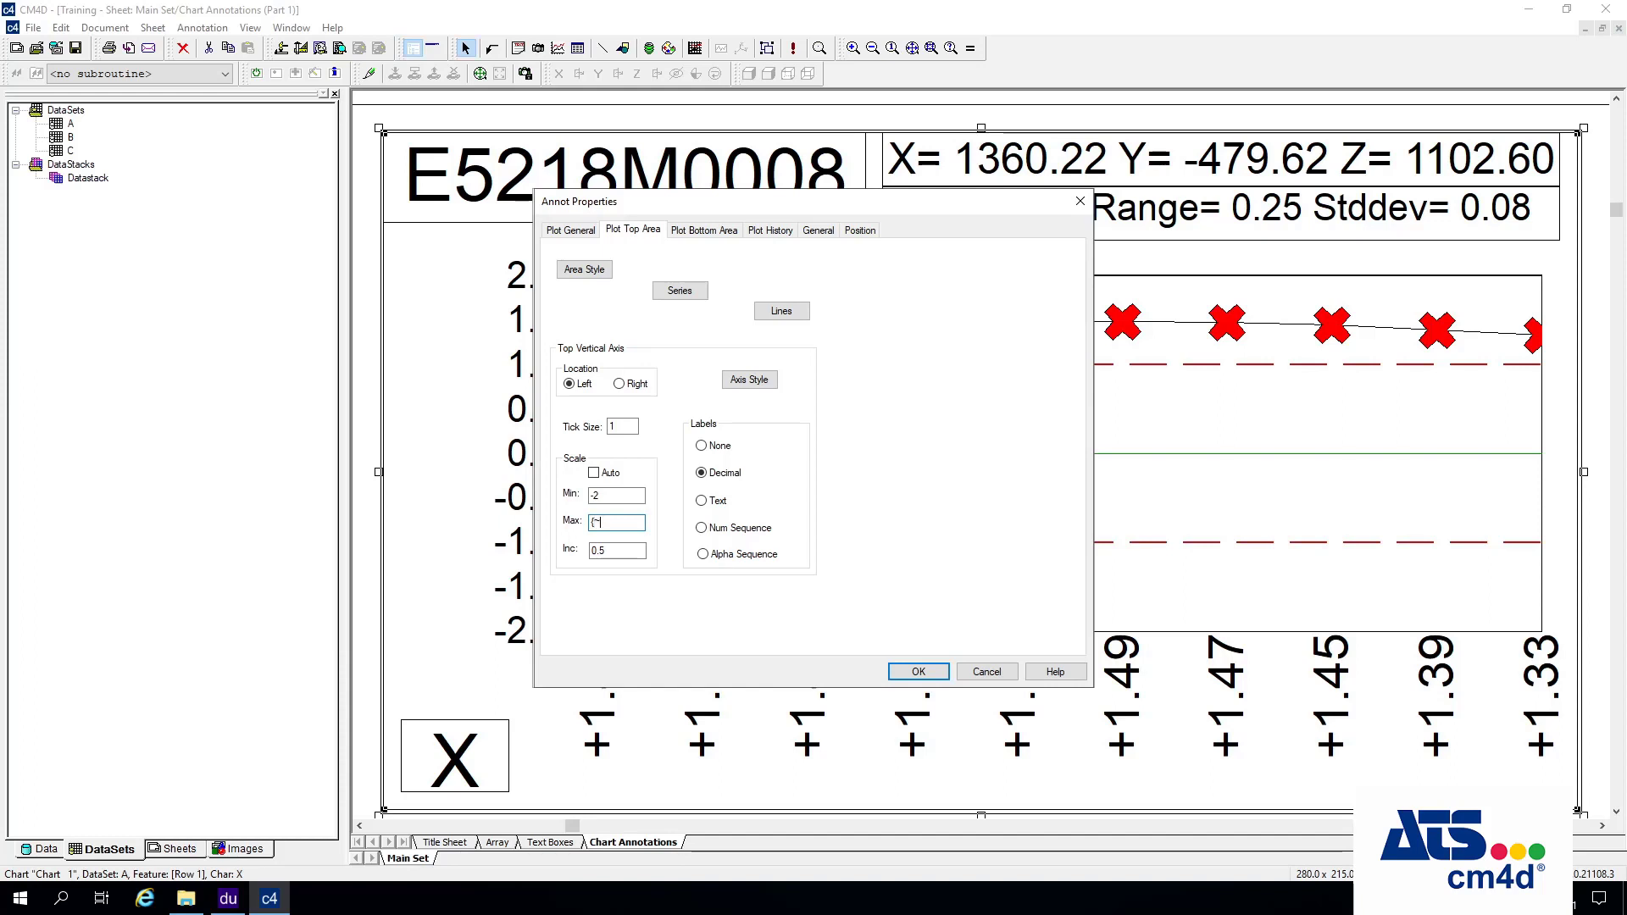
text({~ut~)
text(+(0.5))
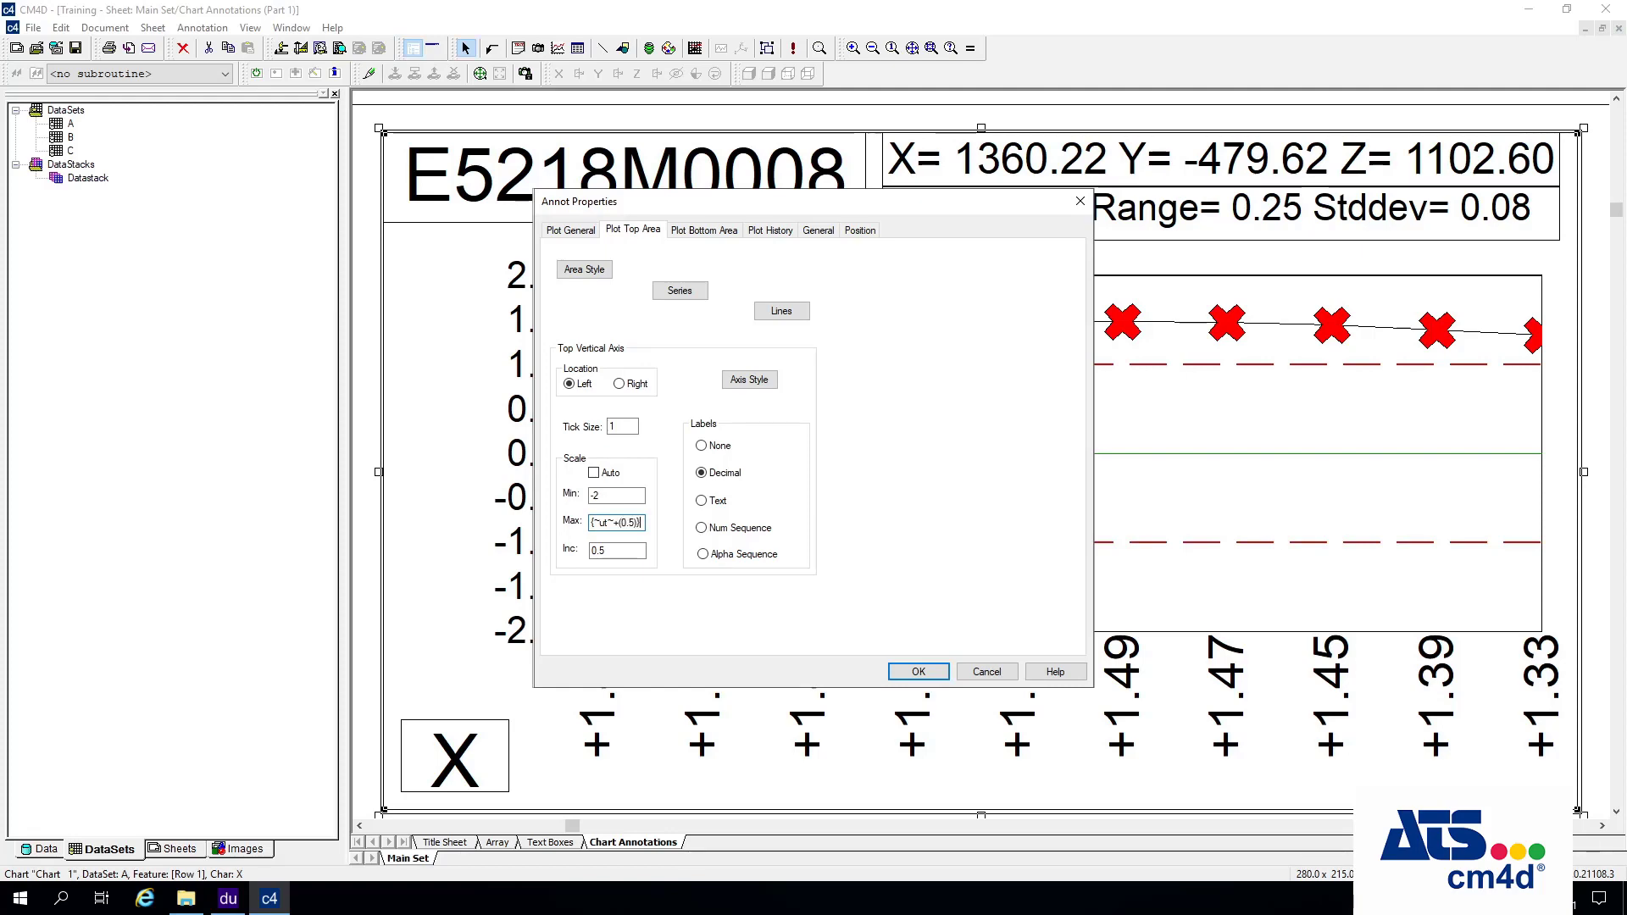
Set the vertical scale's Min to the expression {~lt~-(0.5)} and apply the settings to the chart.
click(601, 498)
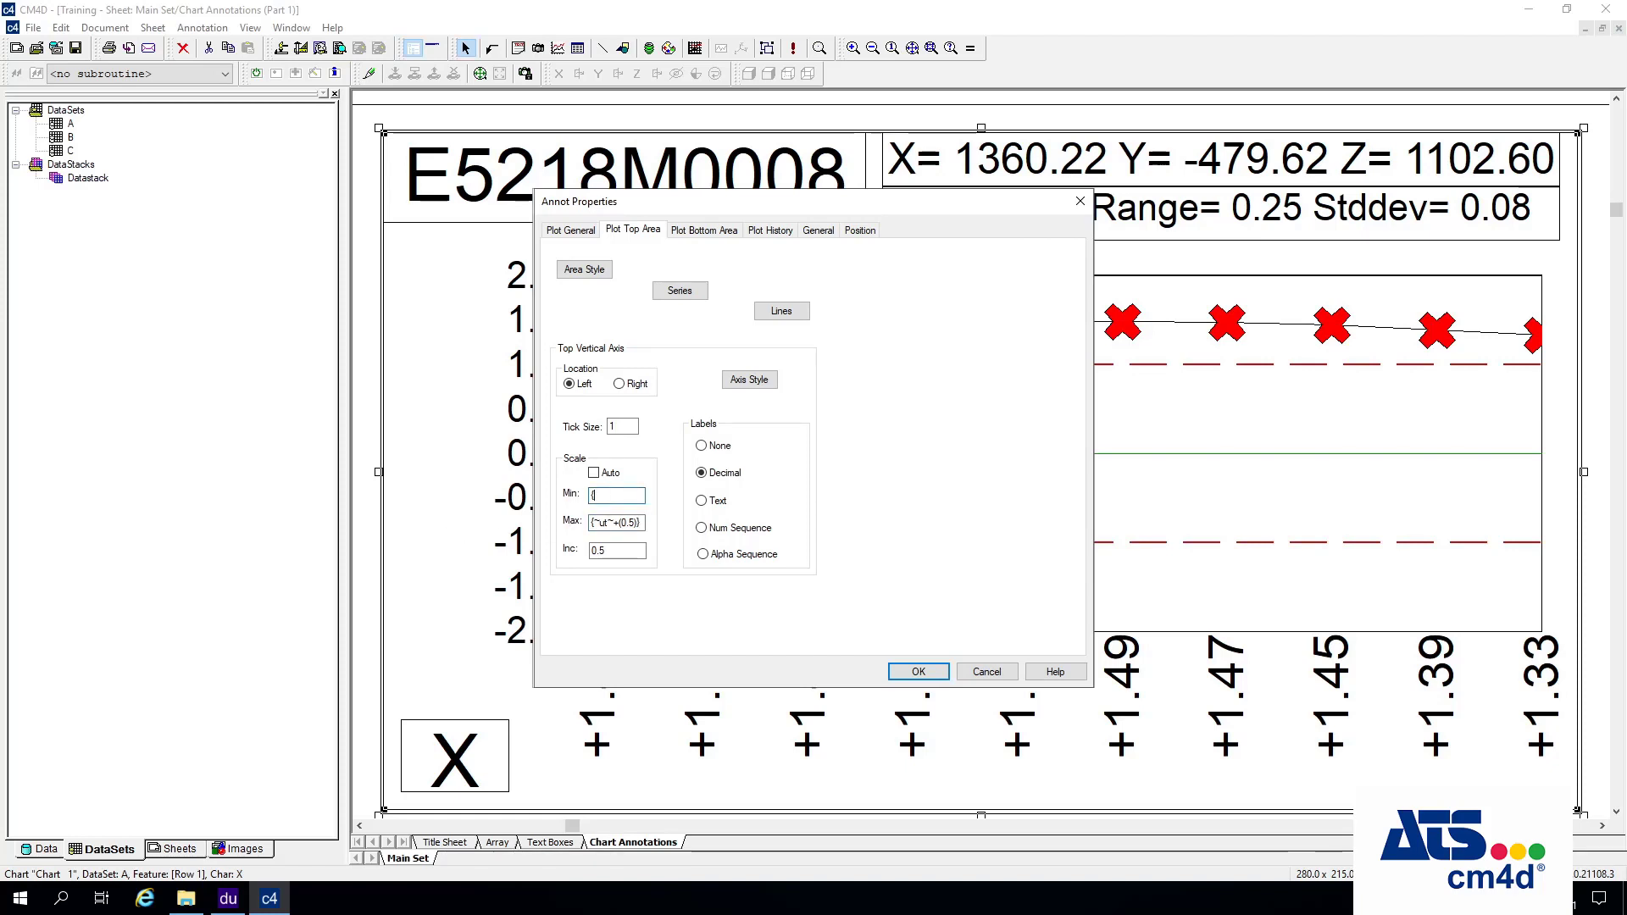
text({)
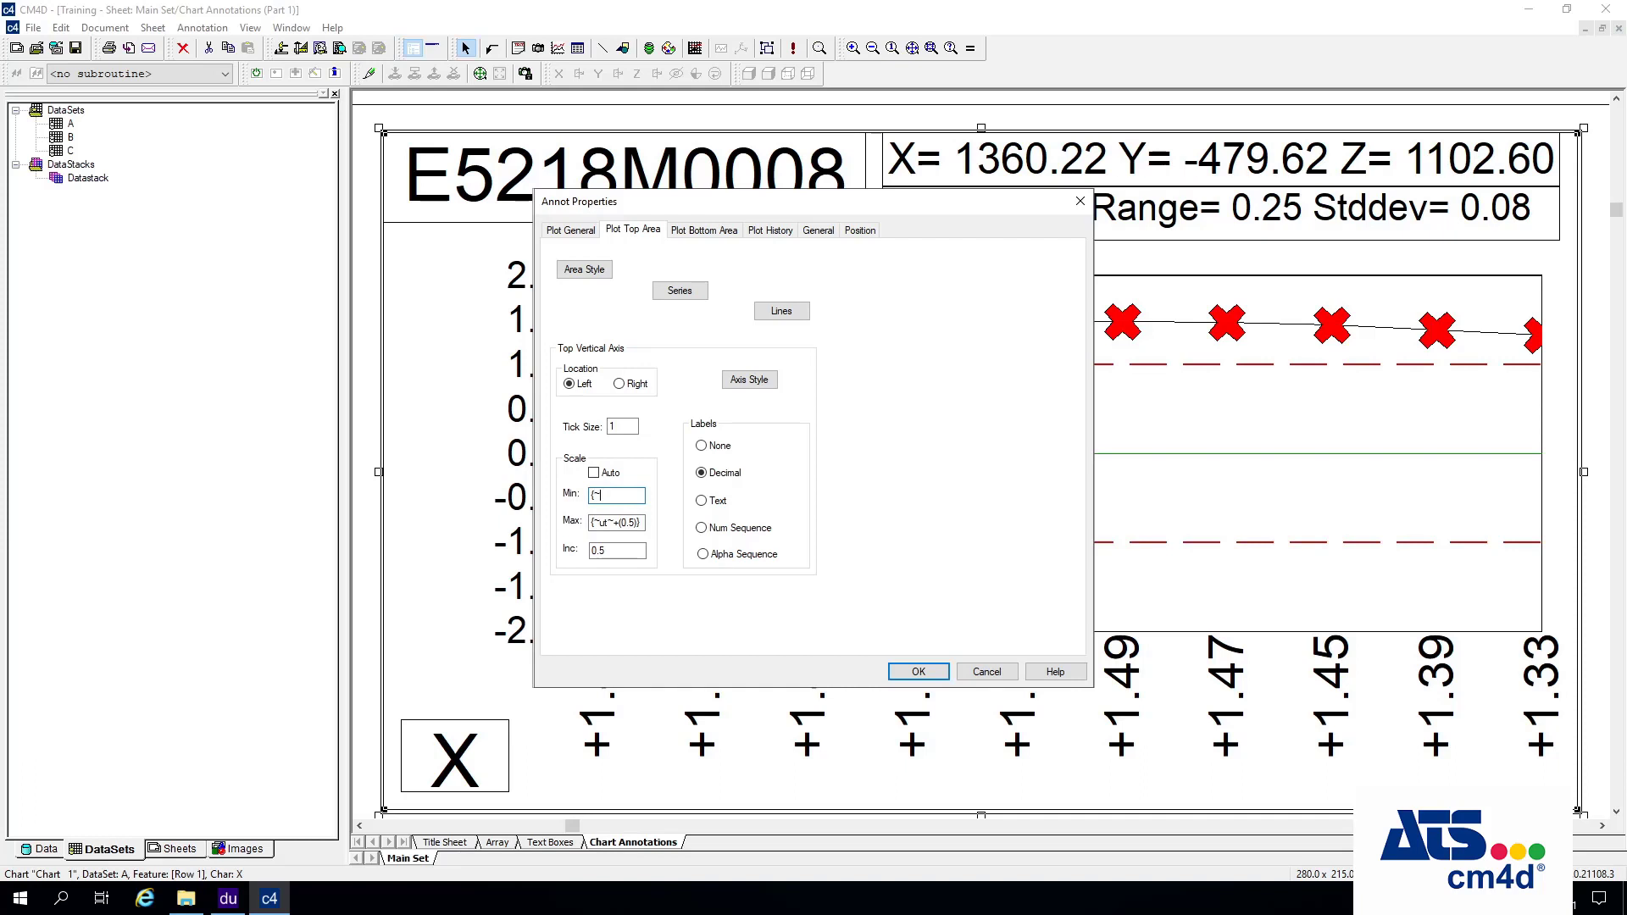
text(~lt~)
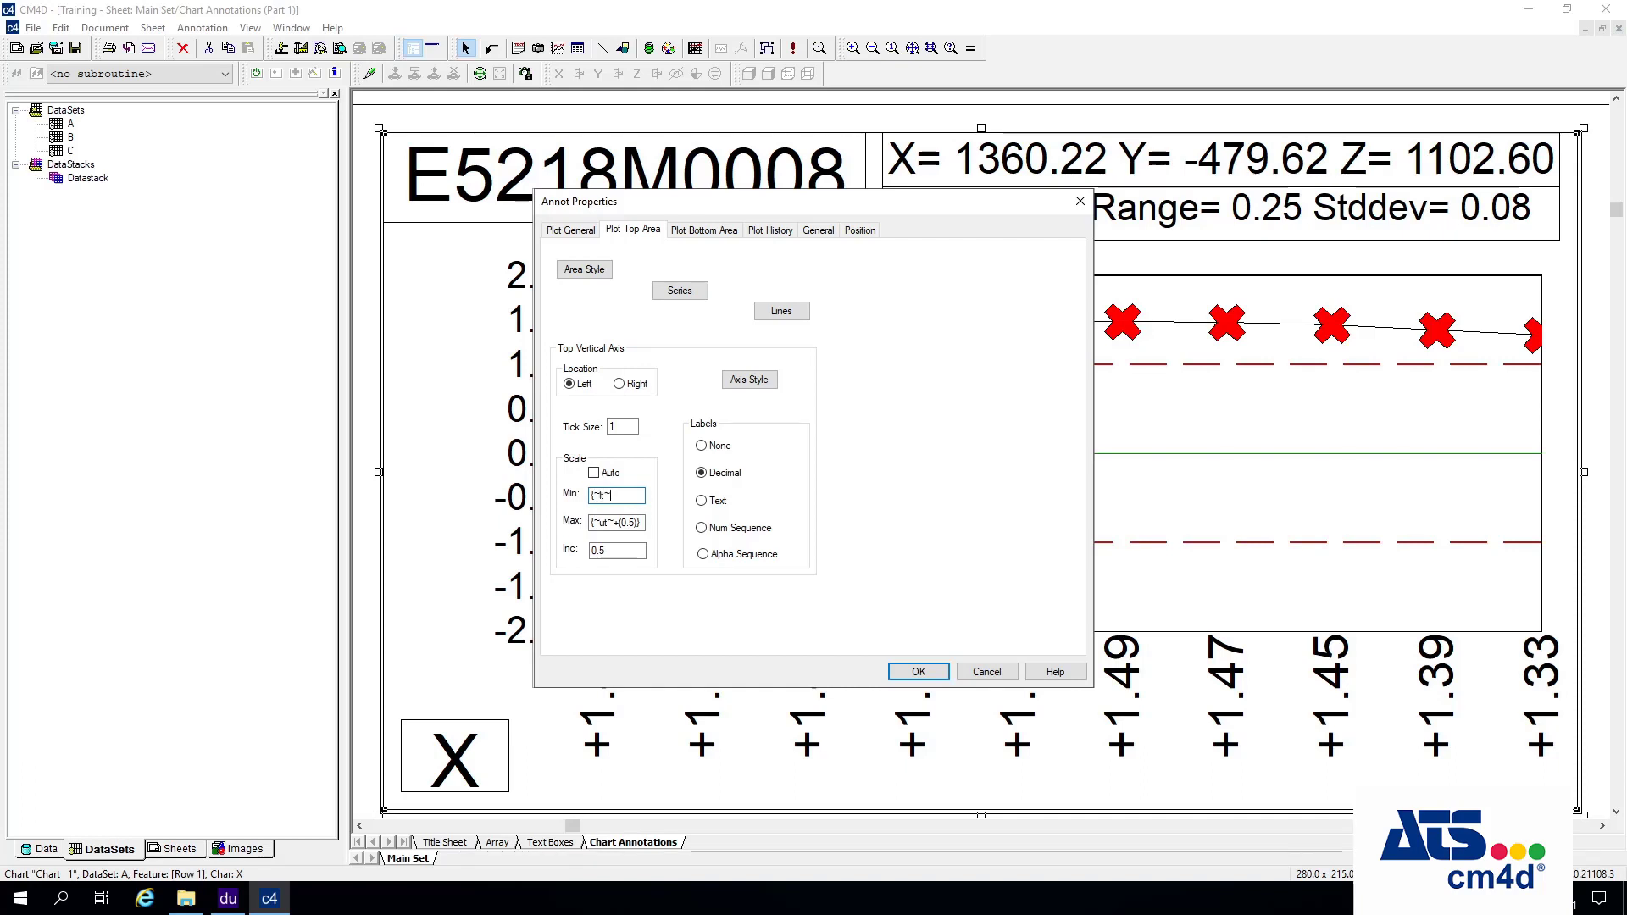
text(-(0.5)
click(910, 673)
click(941, 676)
click(939, 673)
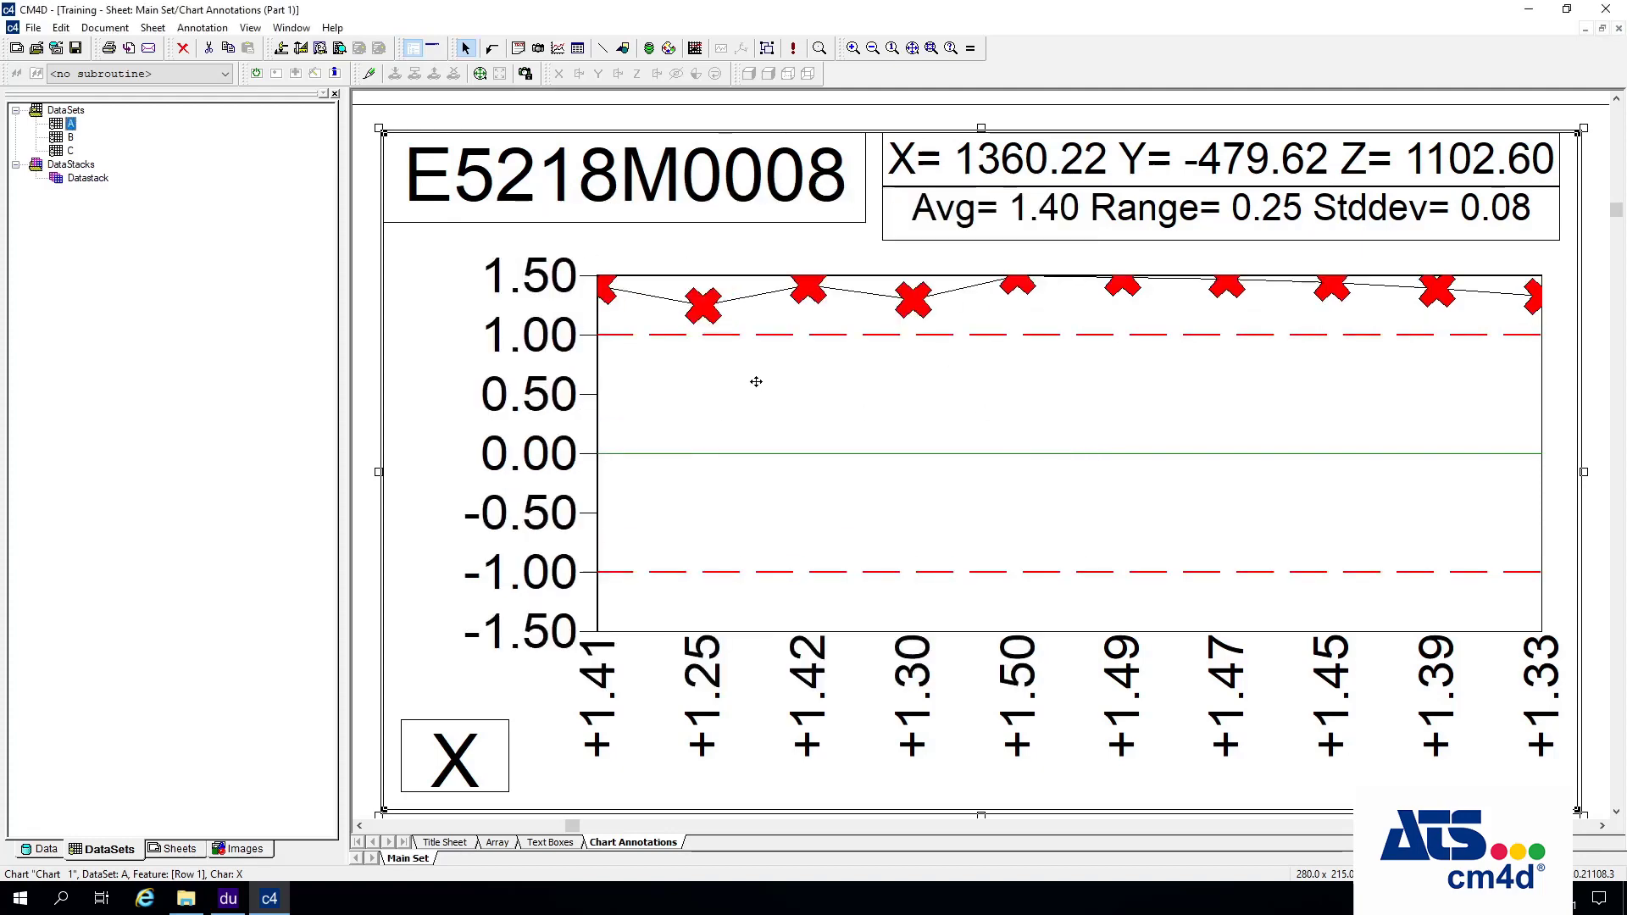
Set the Main PlotSpace's top vertical axis scale back to fixed values of Min -2 and Max 2, and apply them to the chart.
right_click(753, 389)
click(833, 441)
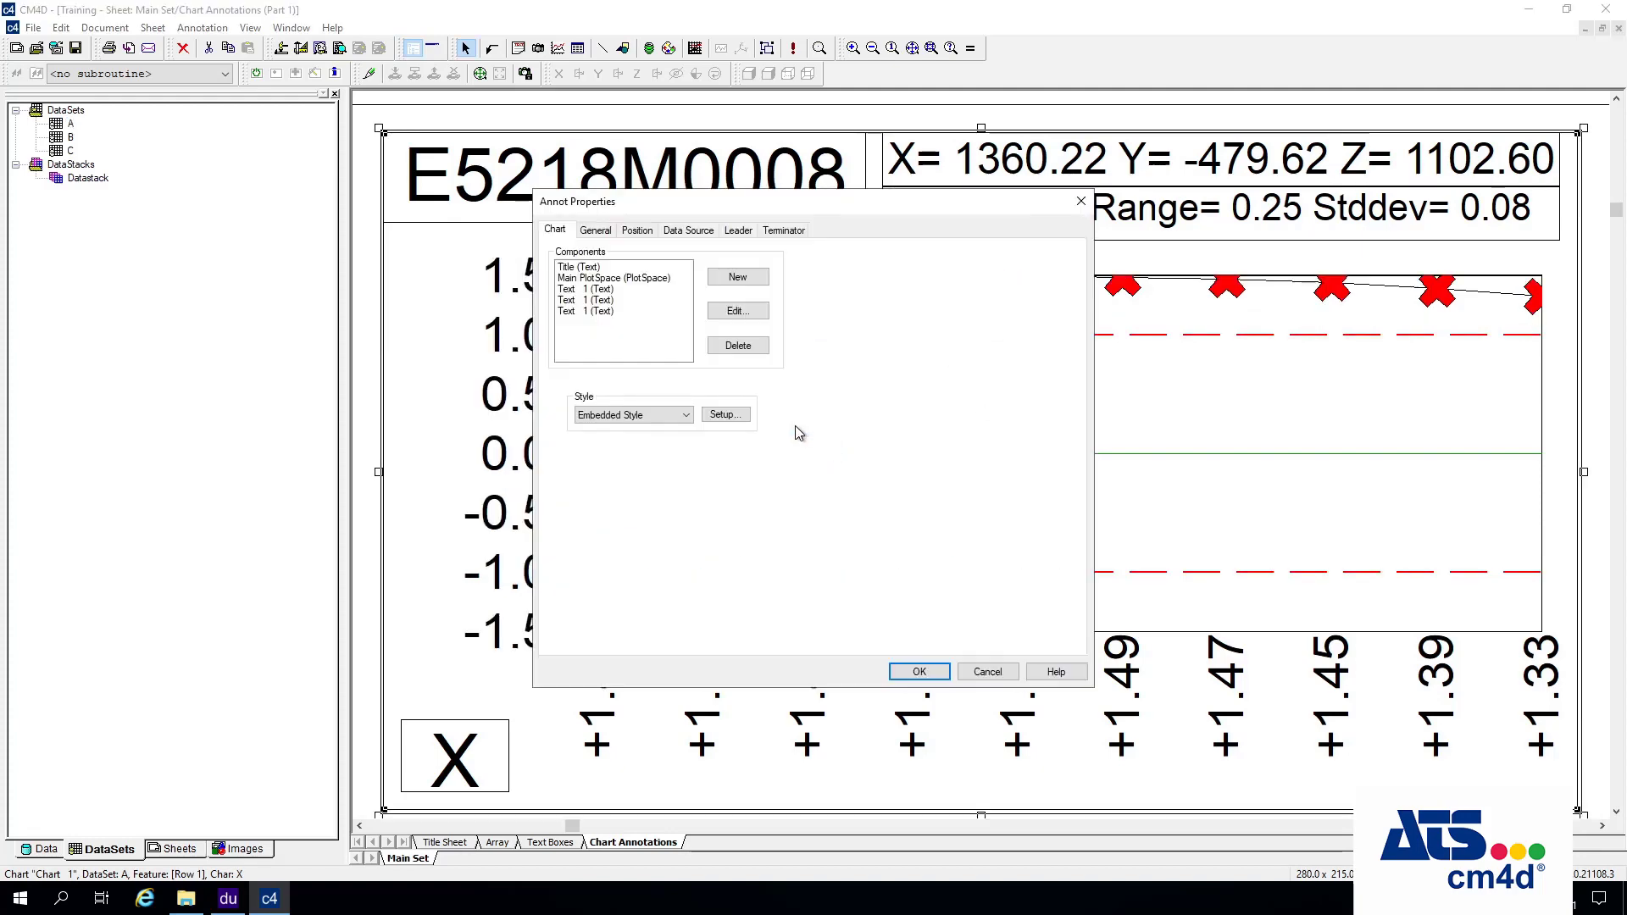
click(664, 287)
click(753, 313)
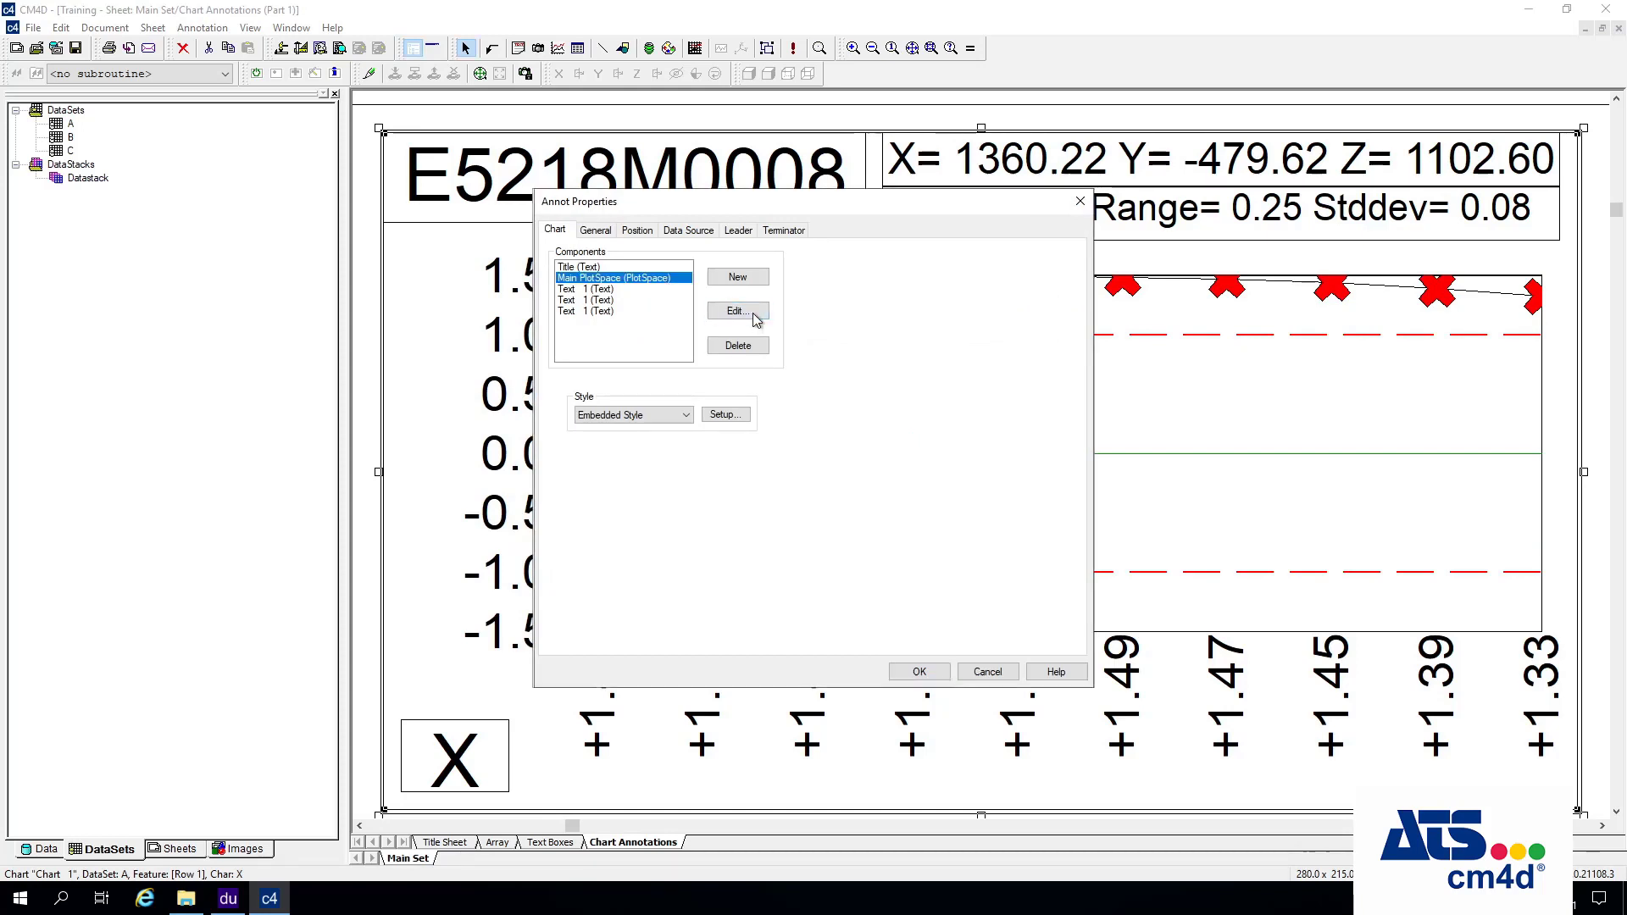
click(651, 243)
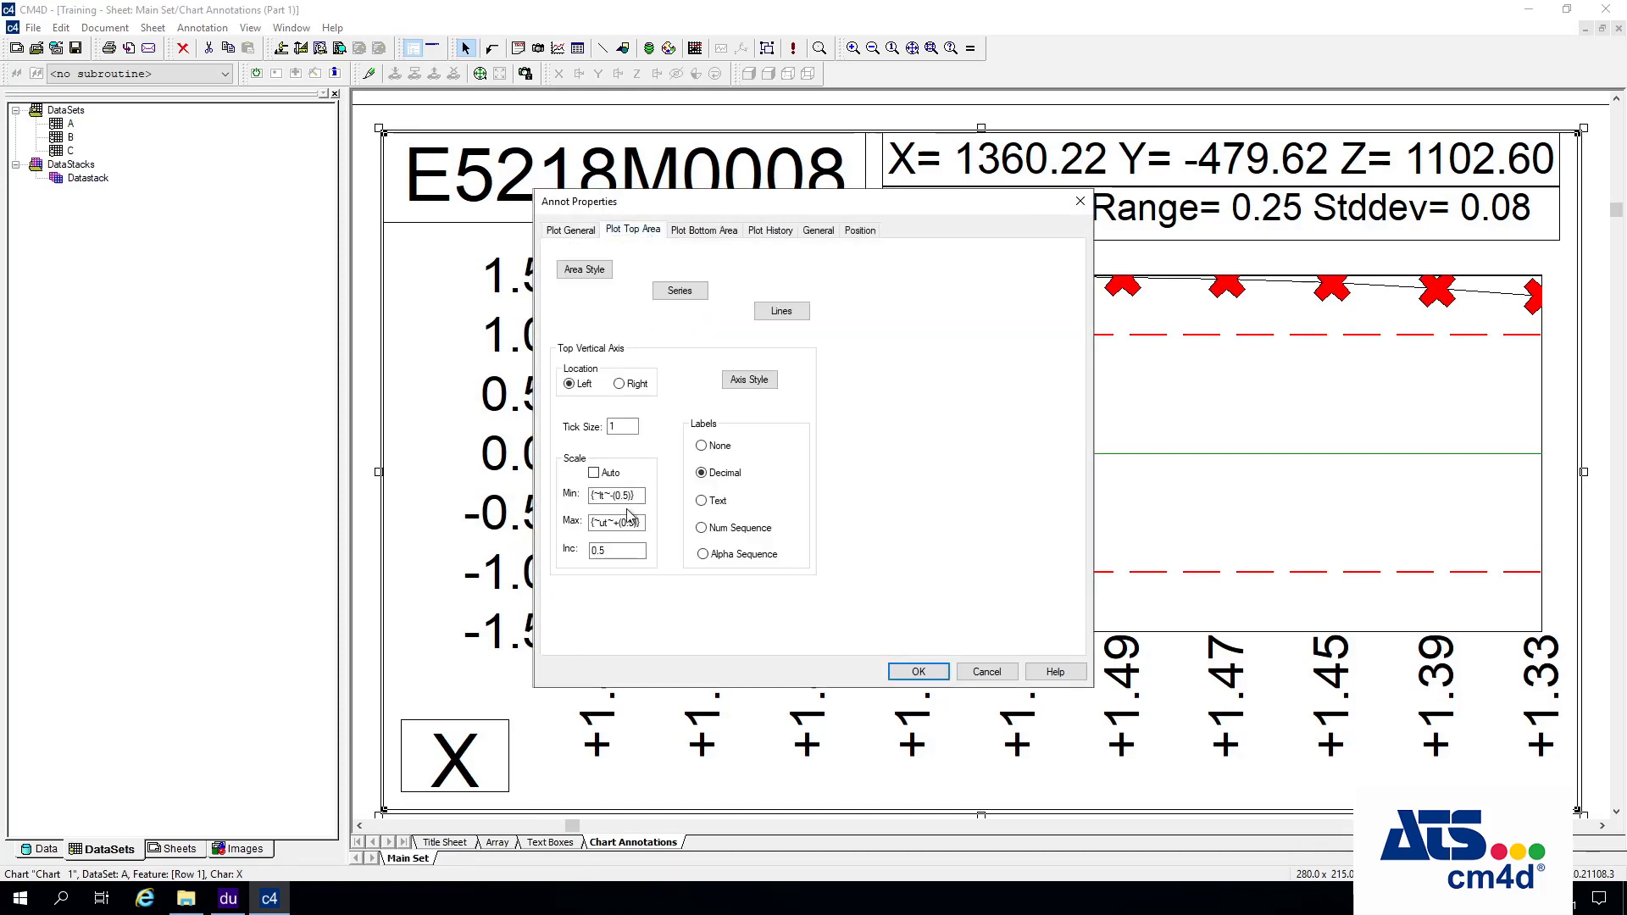
drag(642, 496, 399, 507)
text(-2)
drag(607, 529, 423, 553)
text(2)
click(916, 673)
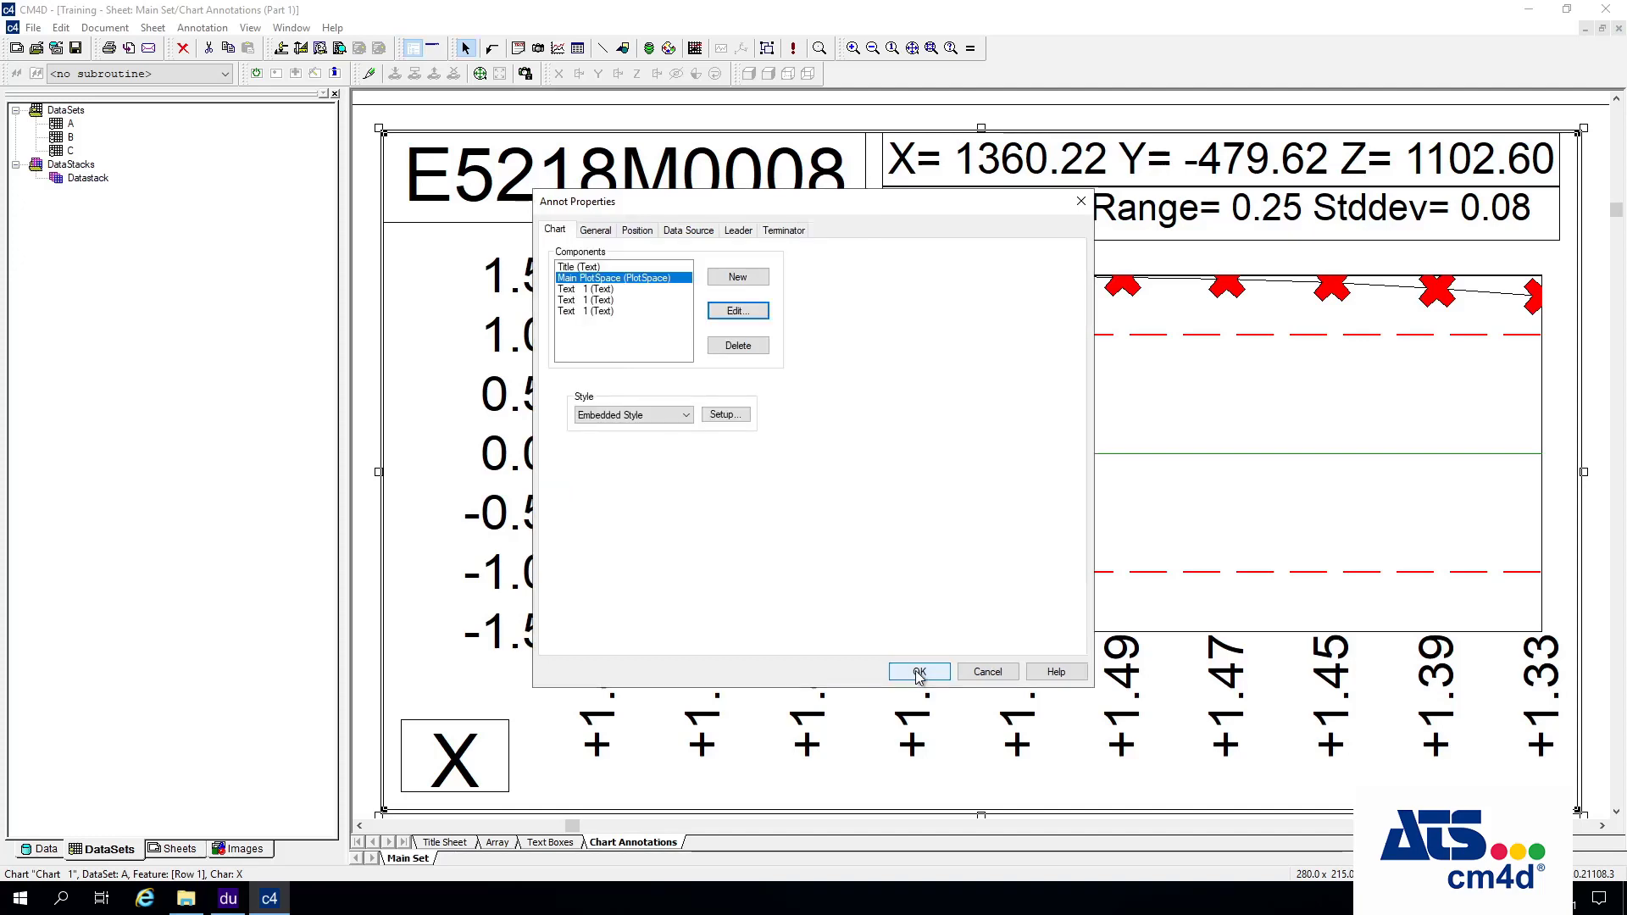
click(918, 672)
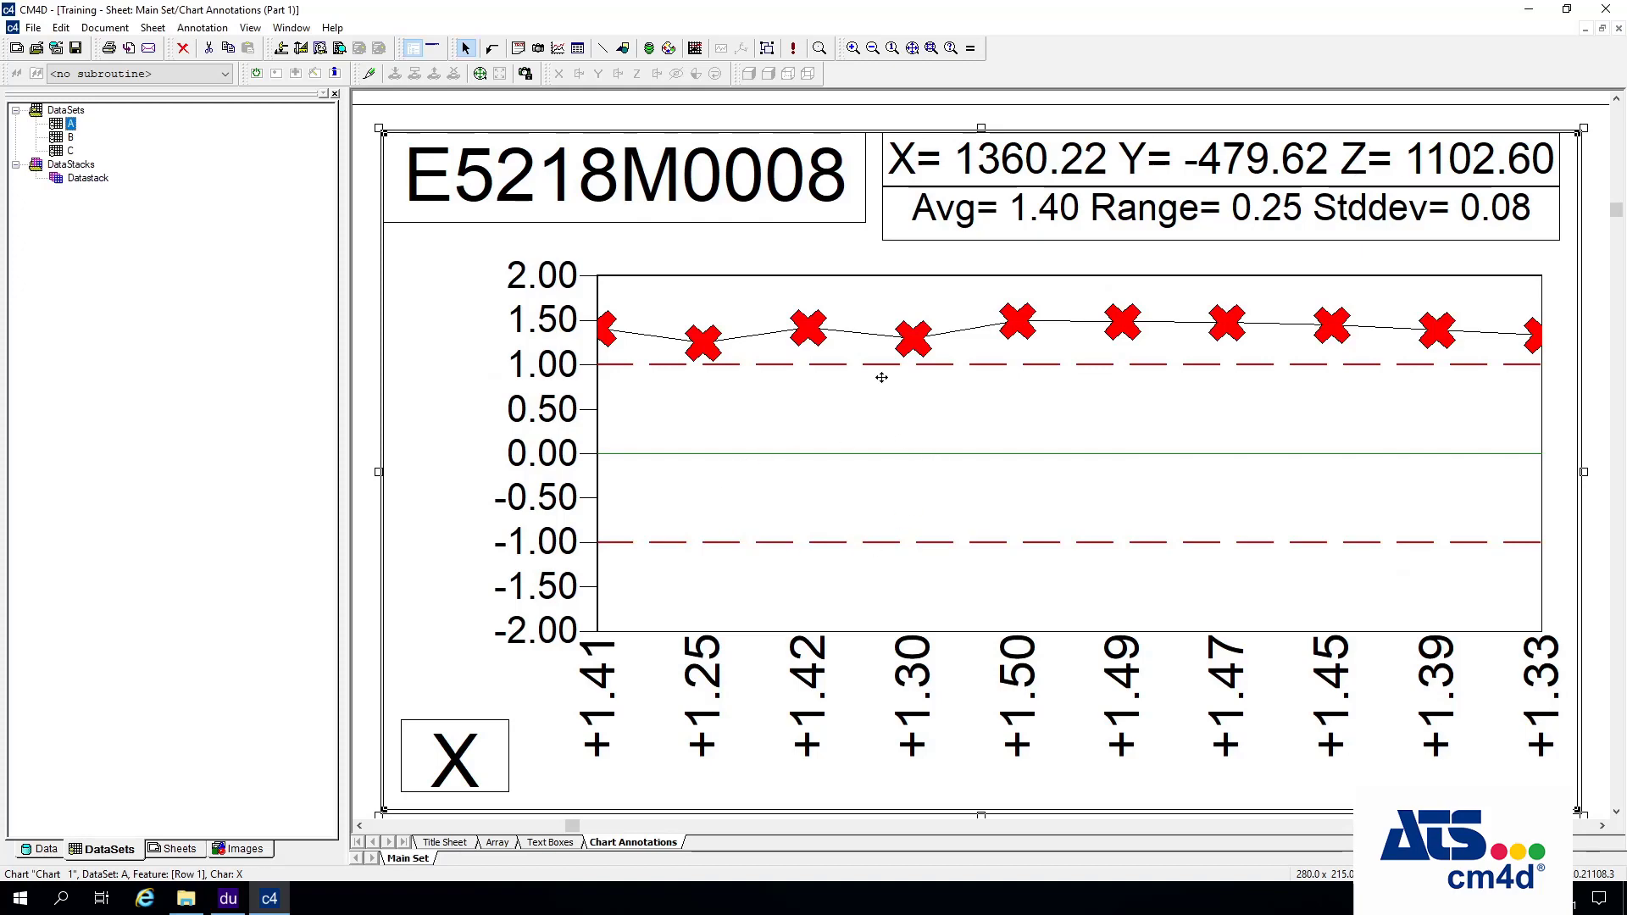
Save the chart as a template named Training Trend Chart in the CM4D_Training > Standards > Annotation folder.
right_click(640, 263)
mouse_move(713, 346)
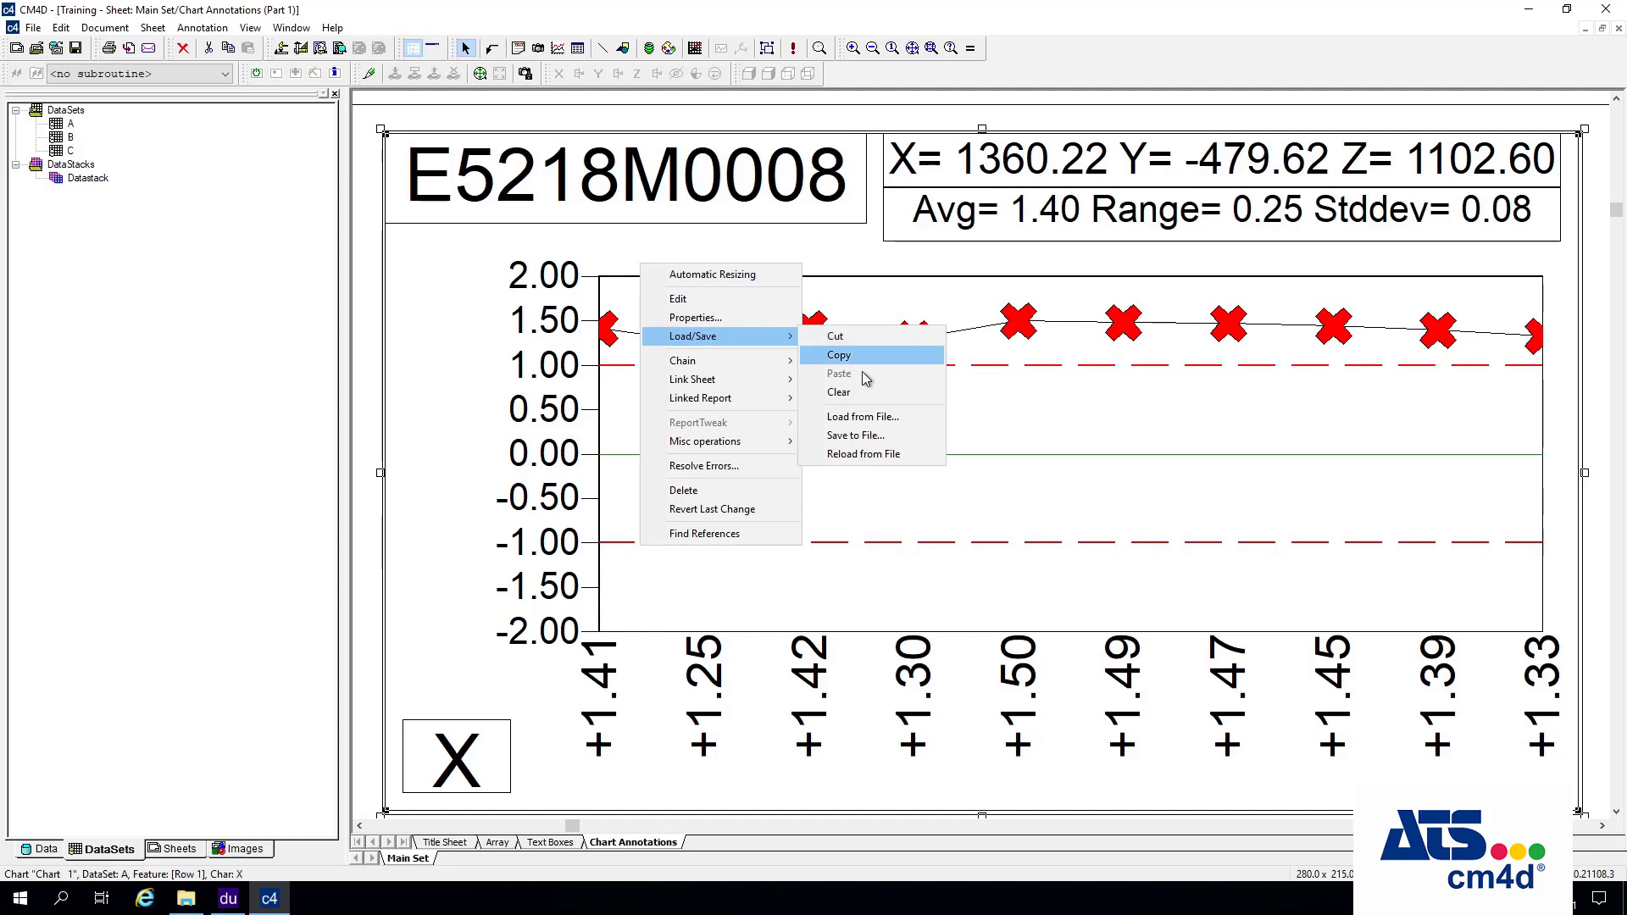
click(902, 433)
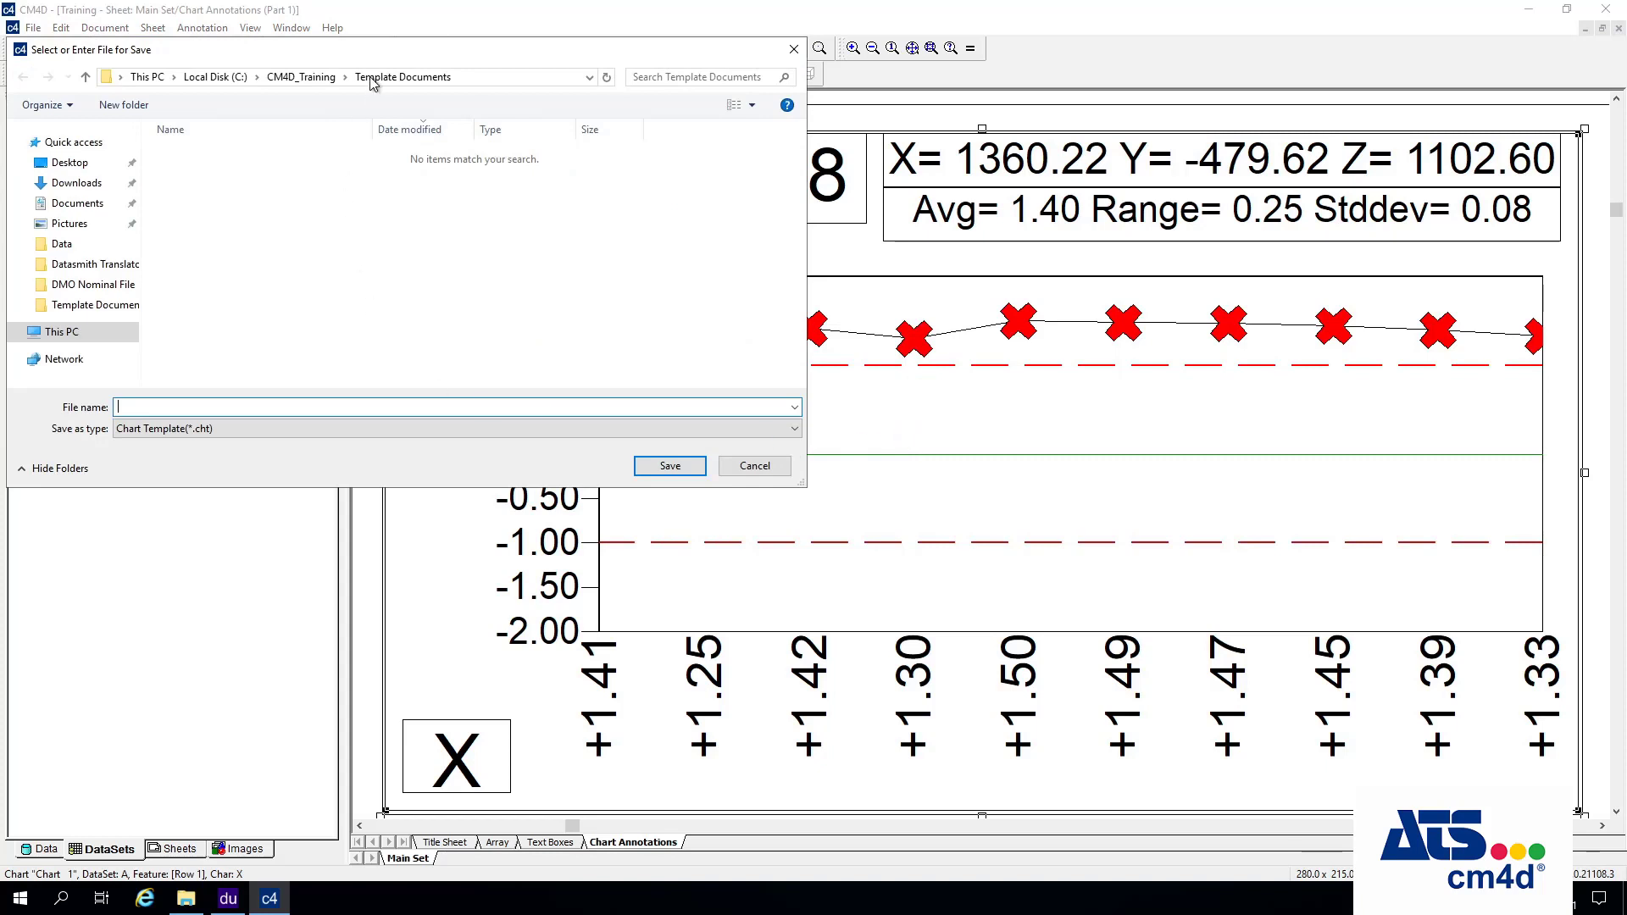
click(301, 77)
double_click(199, 245)
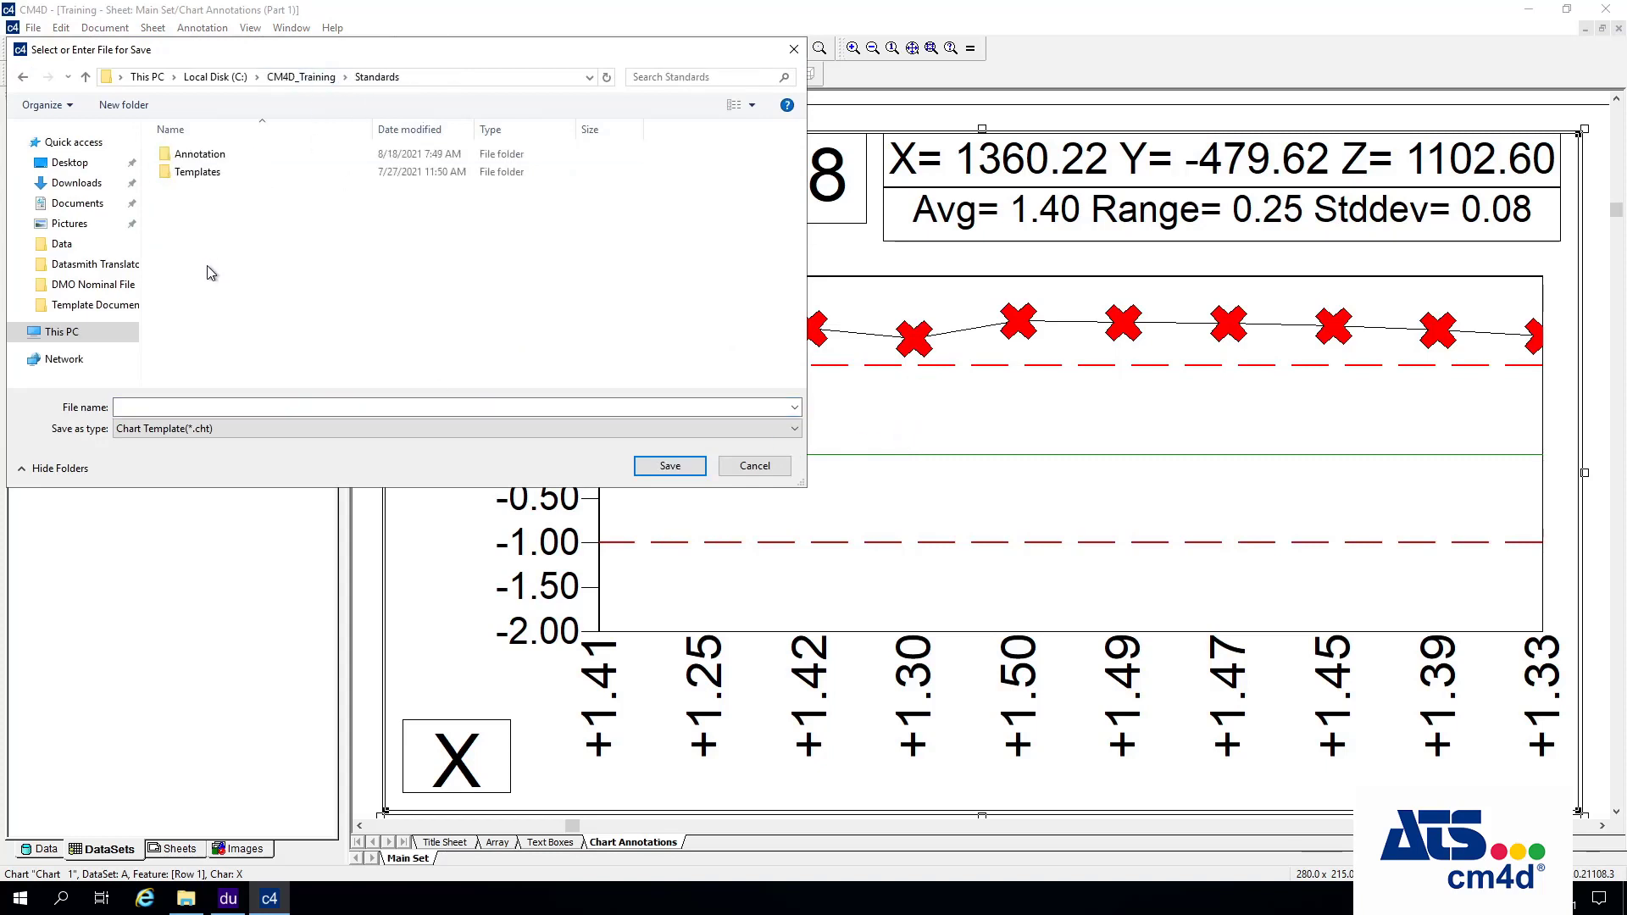
double_click(219, 154)
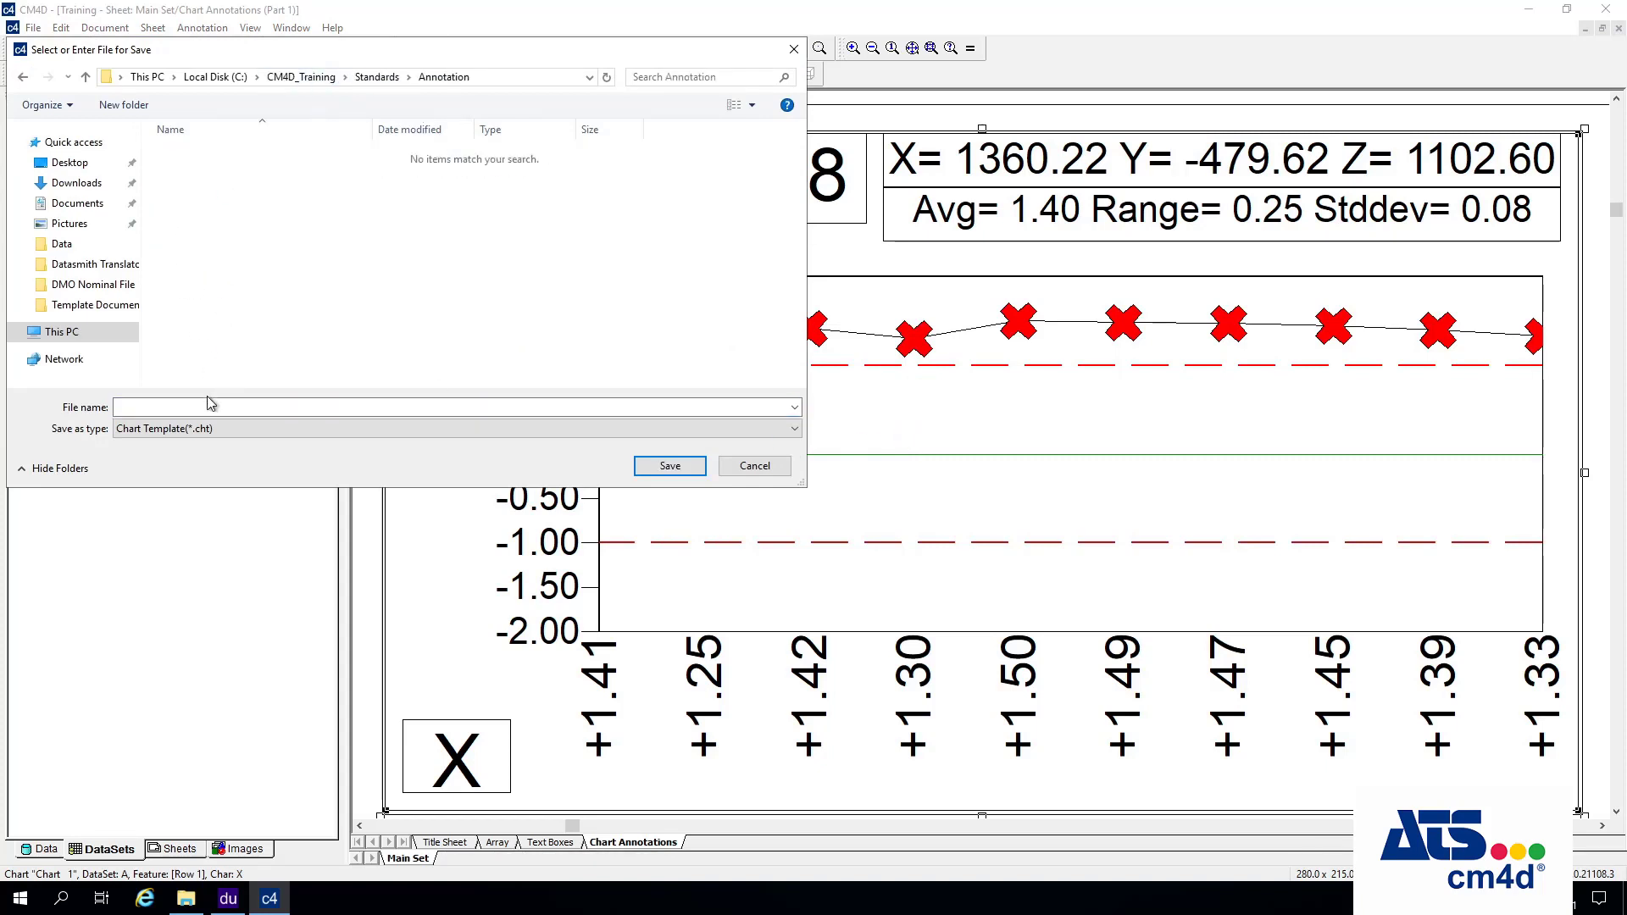
click(205, 407)
text(T)
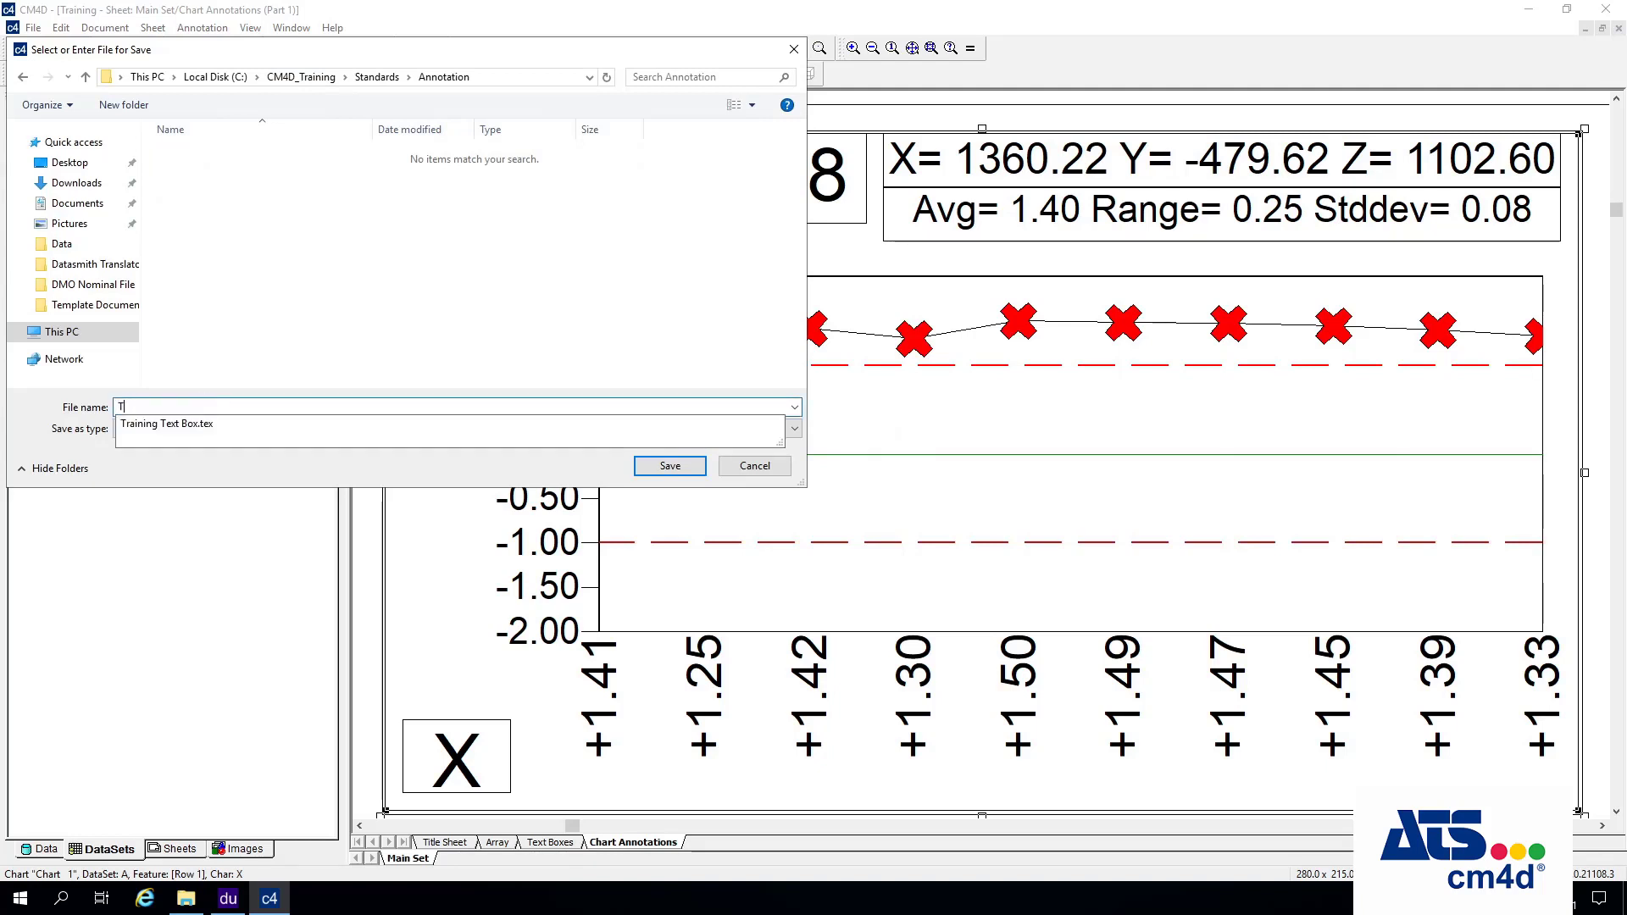
text(raining Trend Chart)
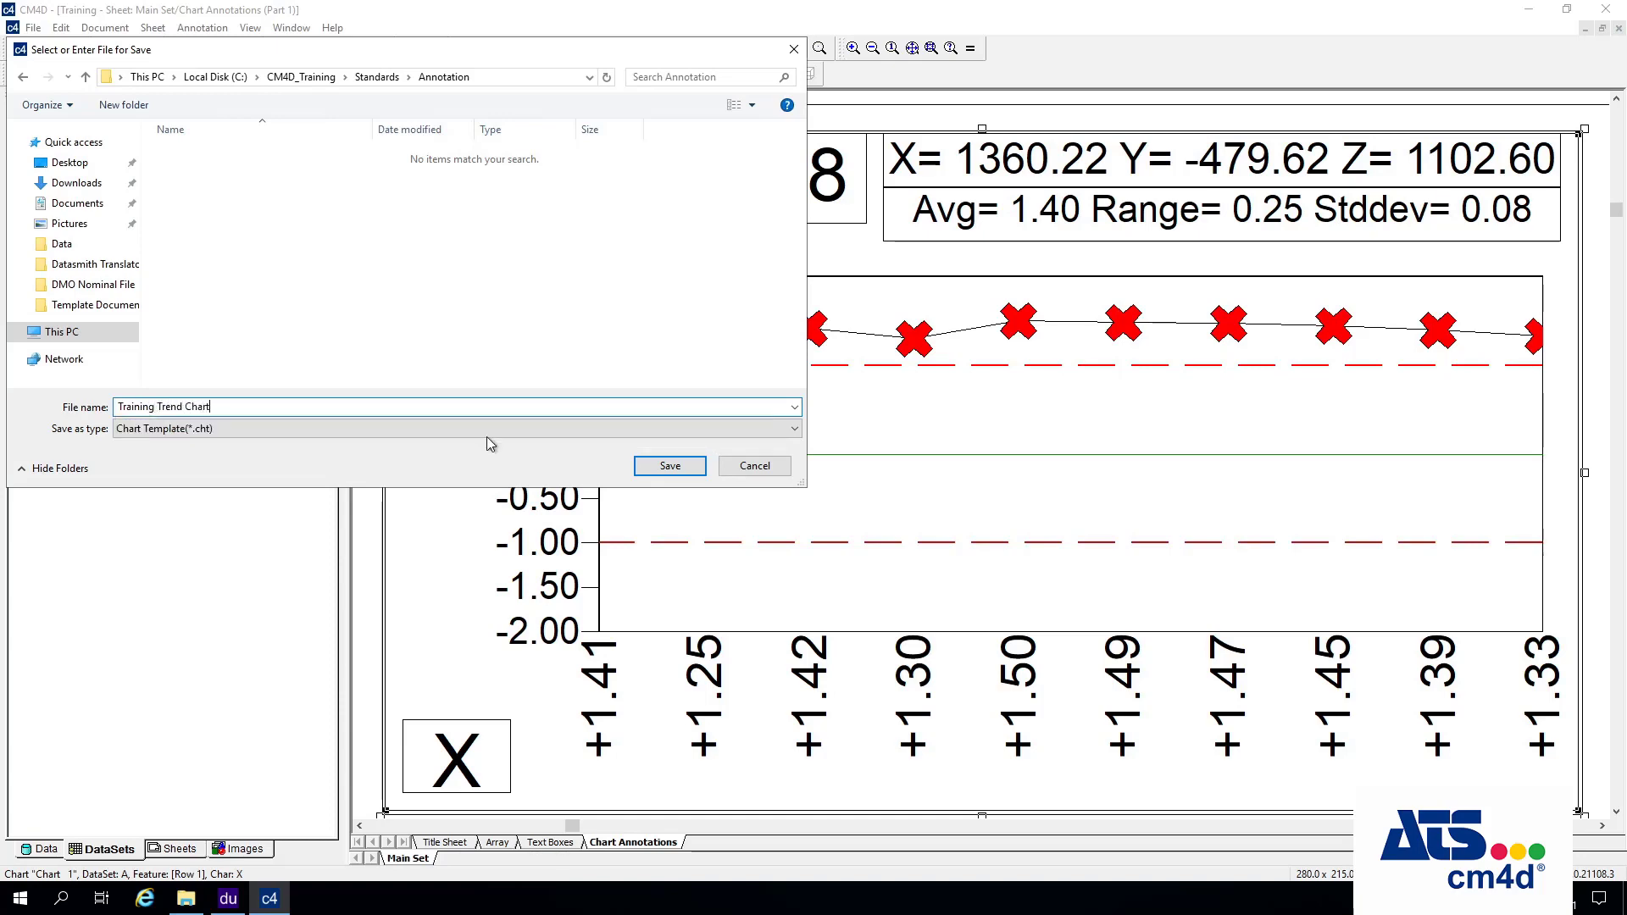
click(670, 465)
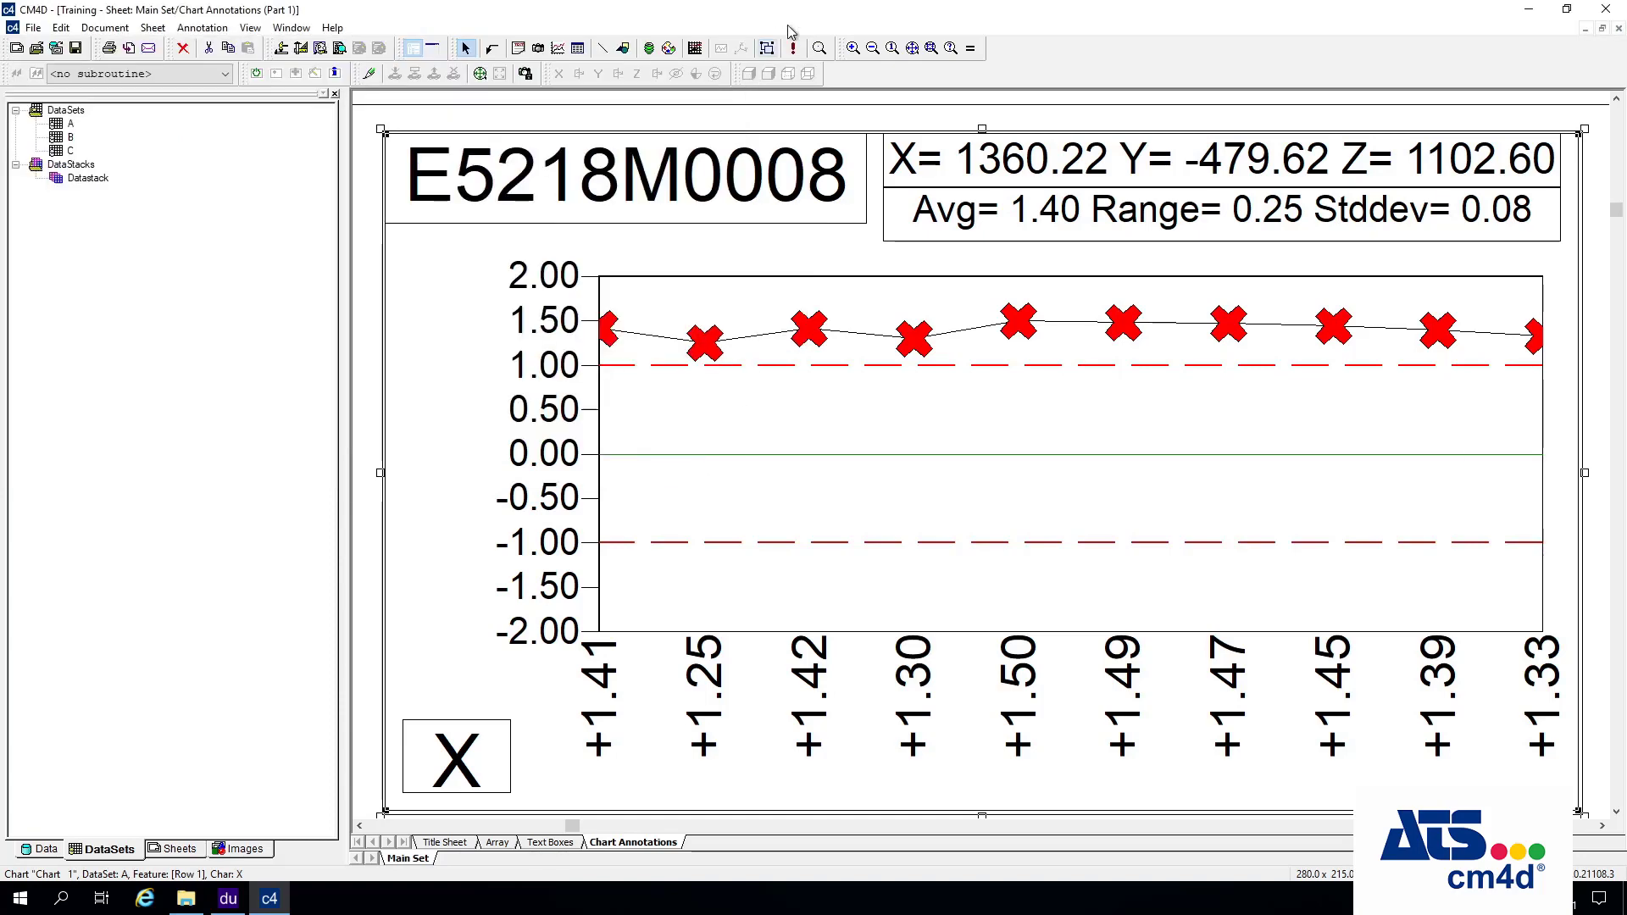
Draw a second chart annotation in the sheet's upper-right area, above the part model.
click(913, 48)
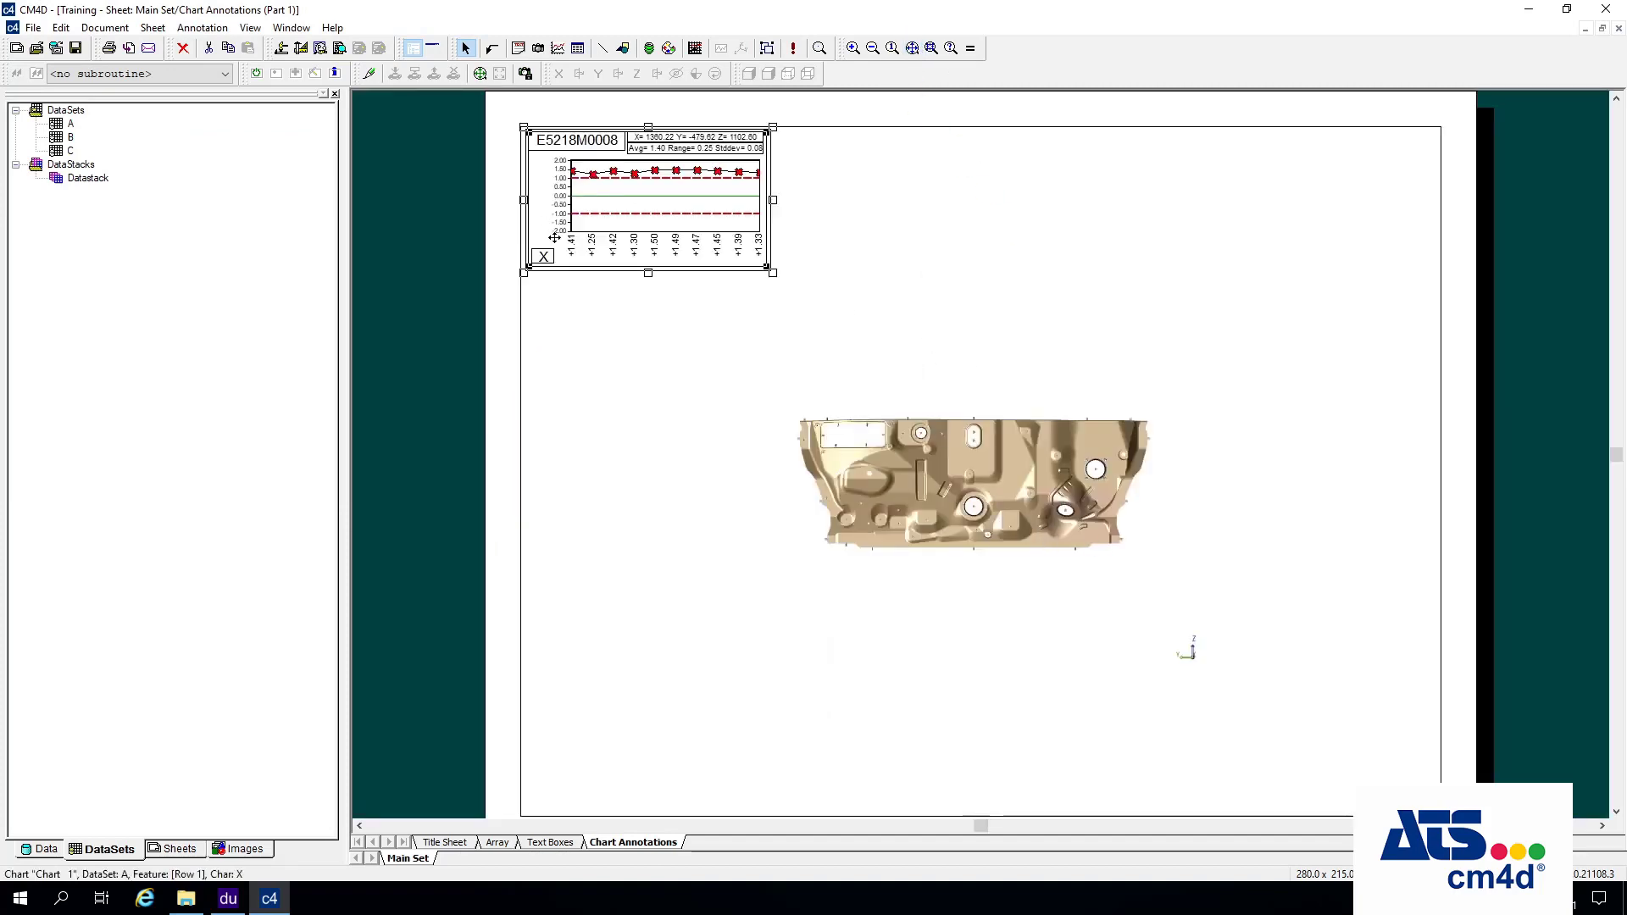
click(612, 466)
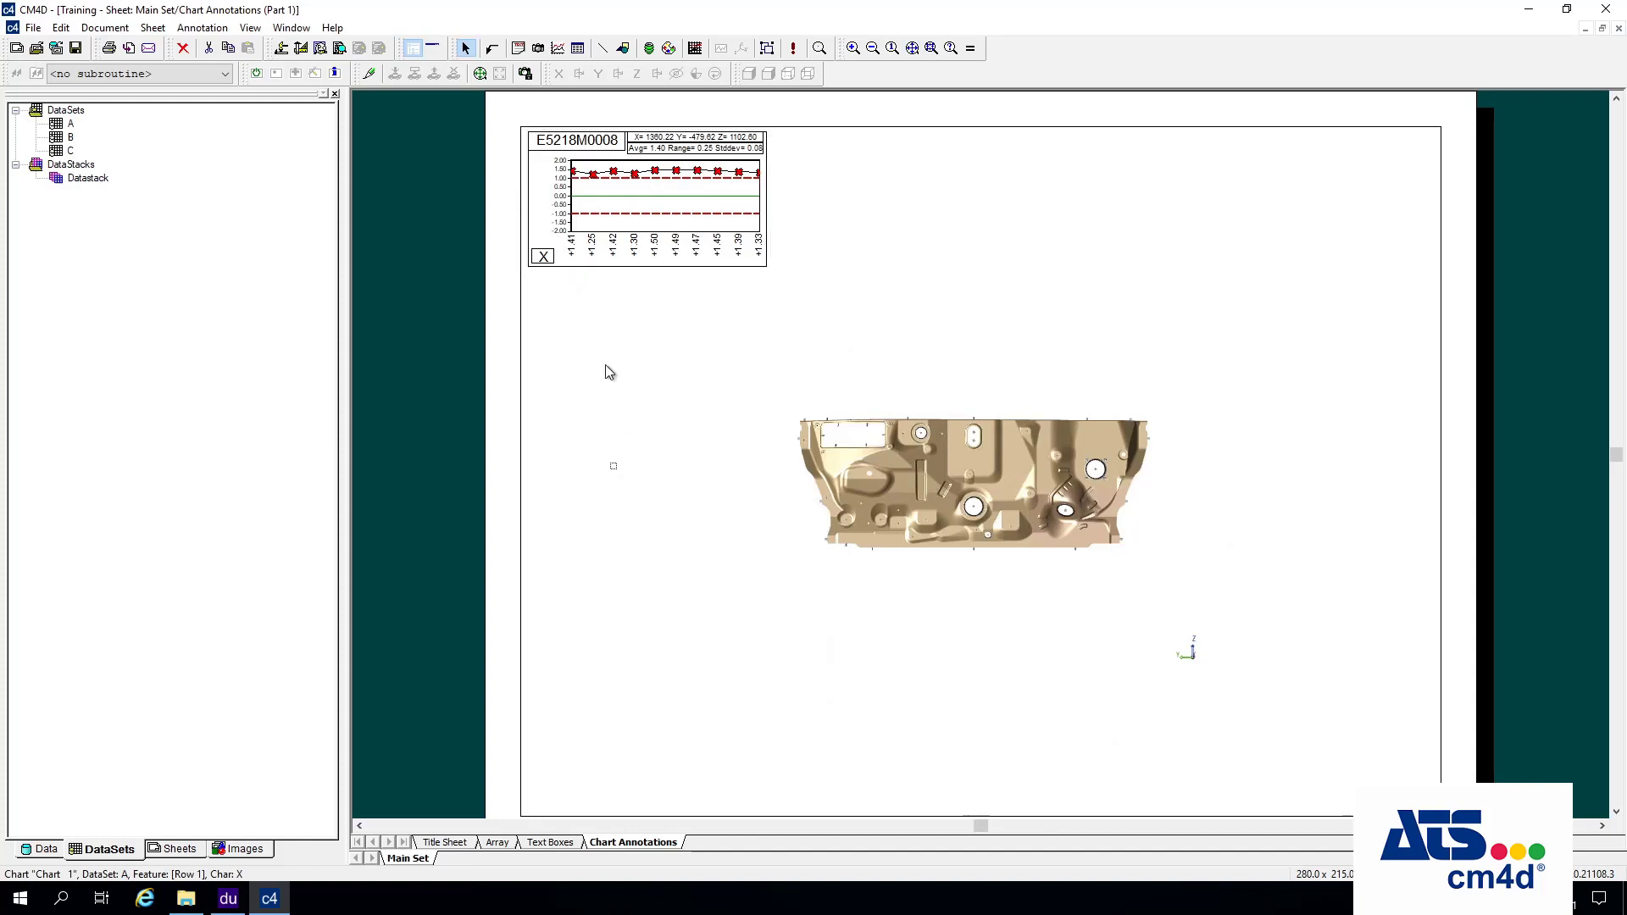
click(556, 49)
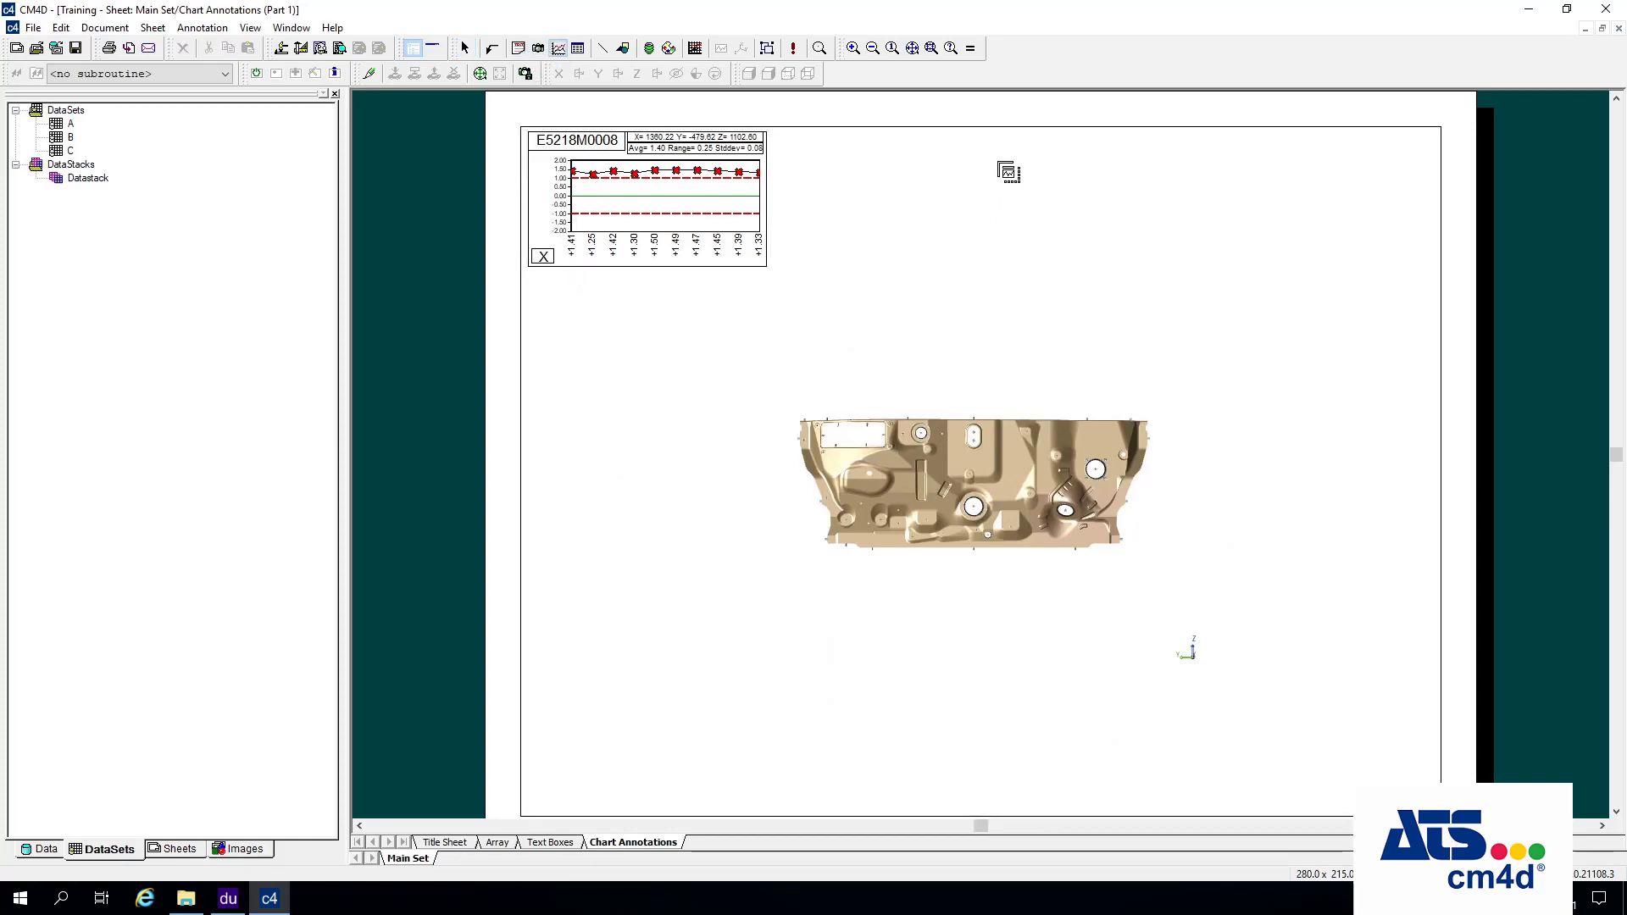
drag(999, 163, 1286, 295)
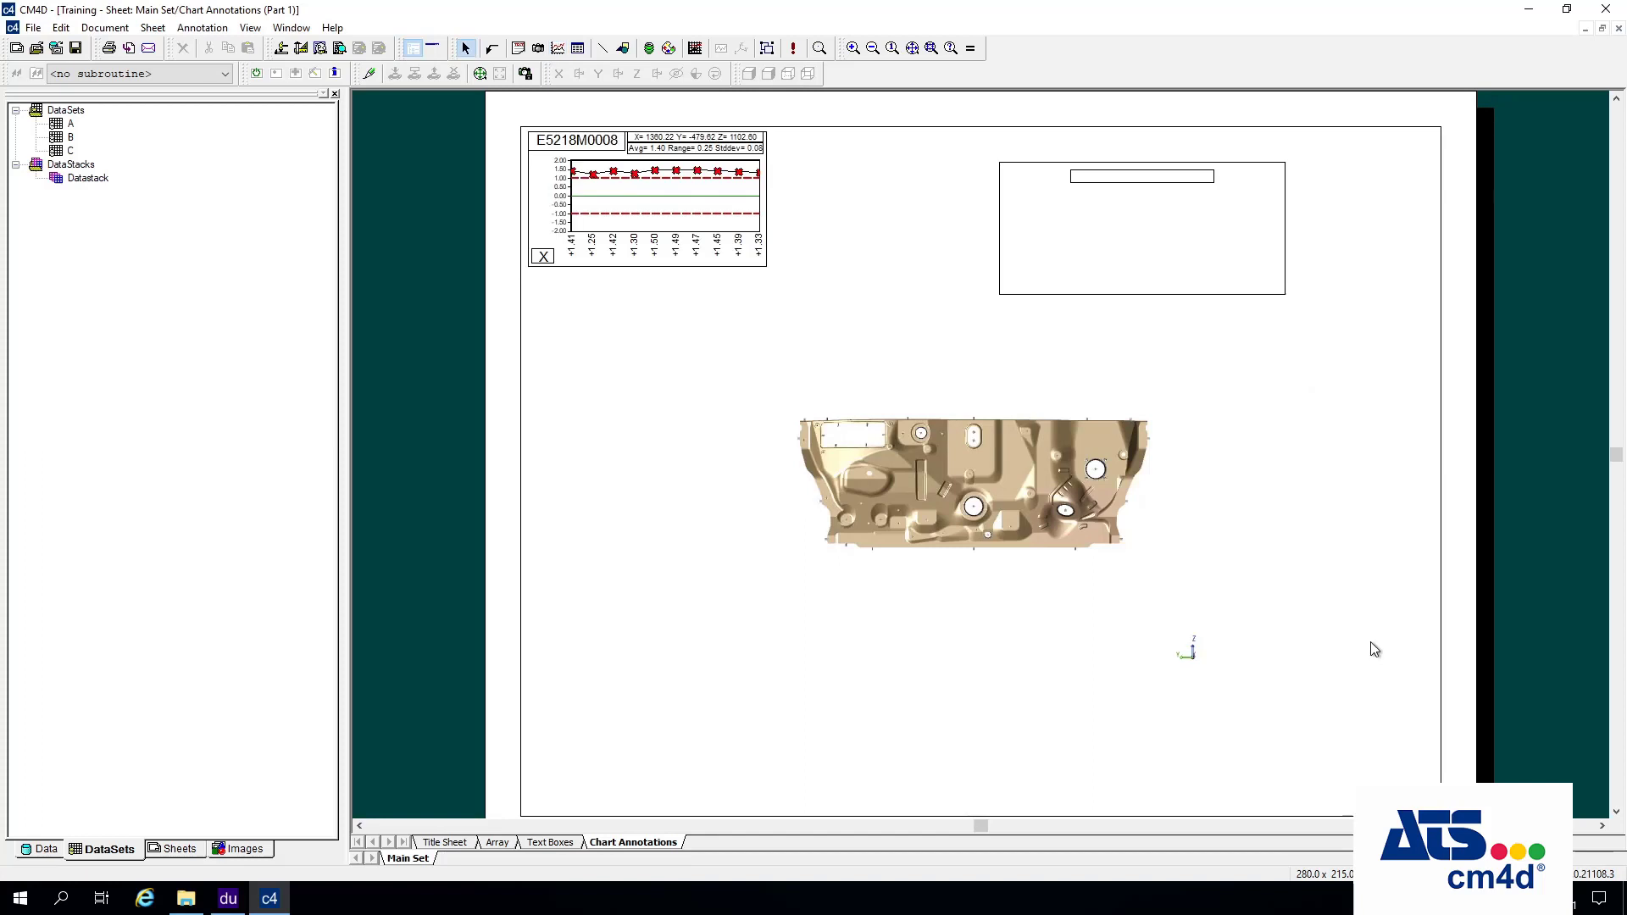
Set the new chart's data source to DataSet A, using only row 2 thru 2.
right_click(1156, 270)
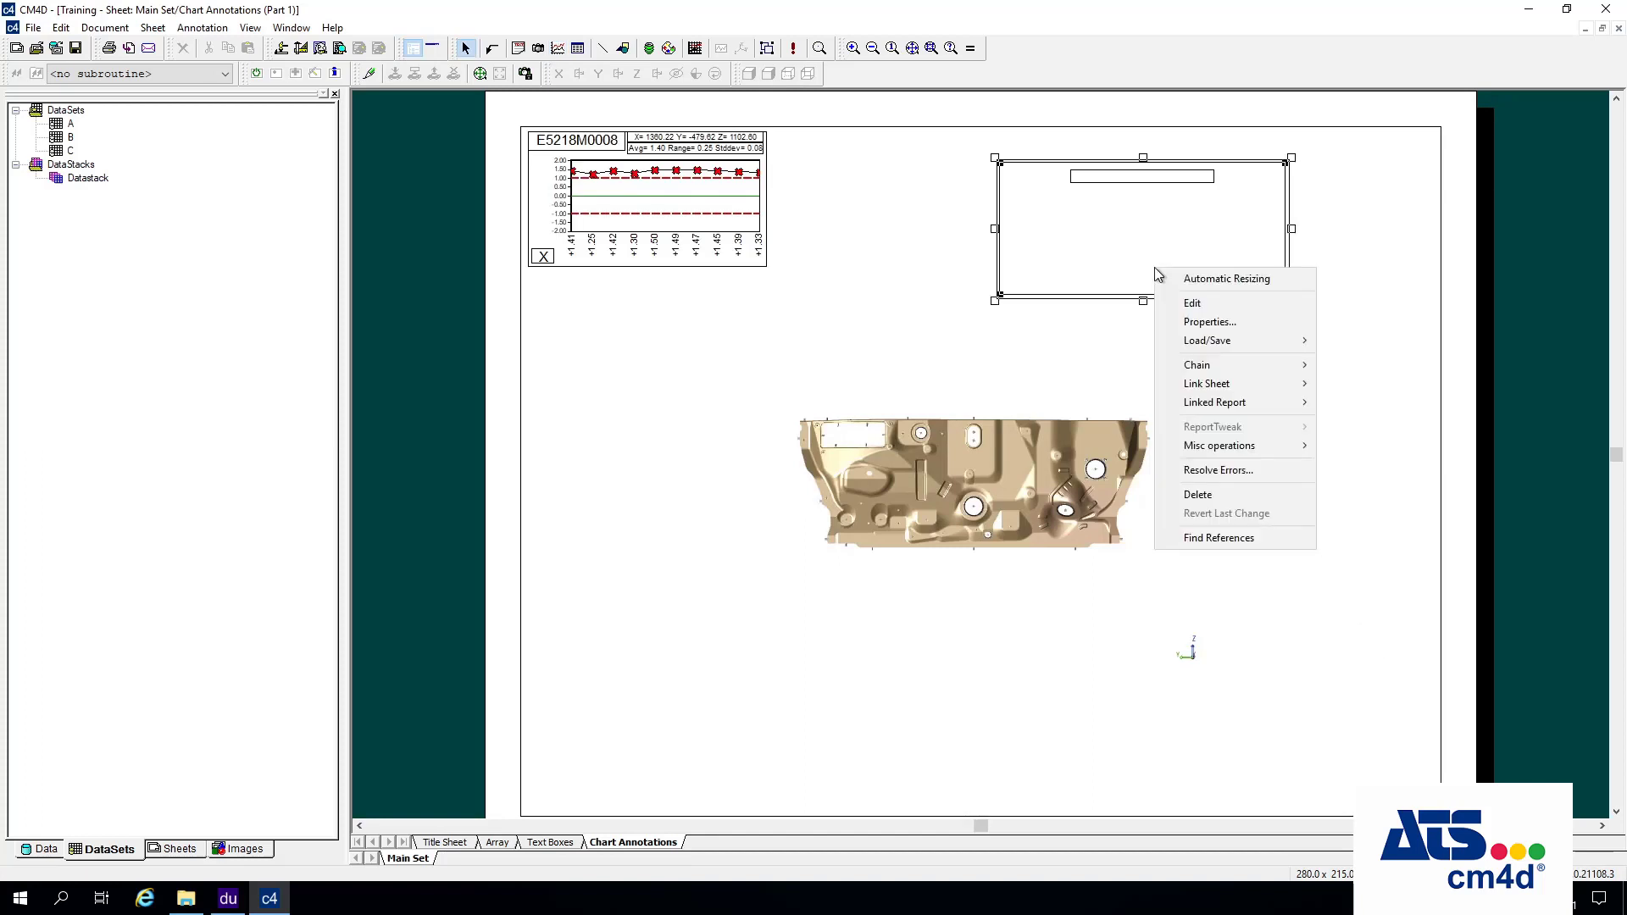
click(1221, 327)
click(689, 230)
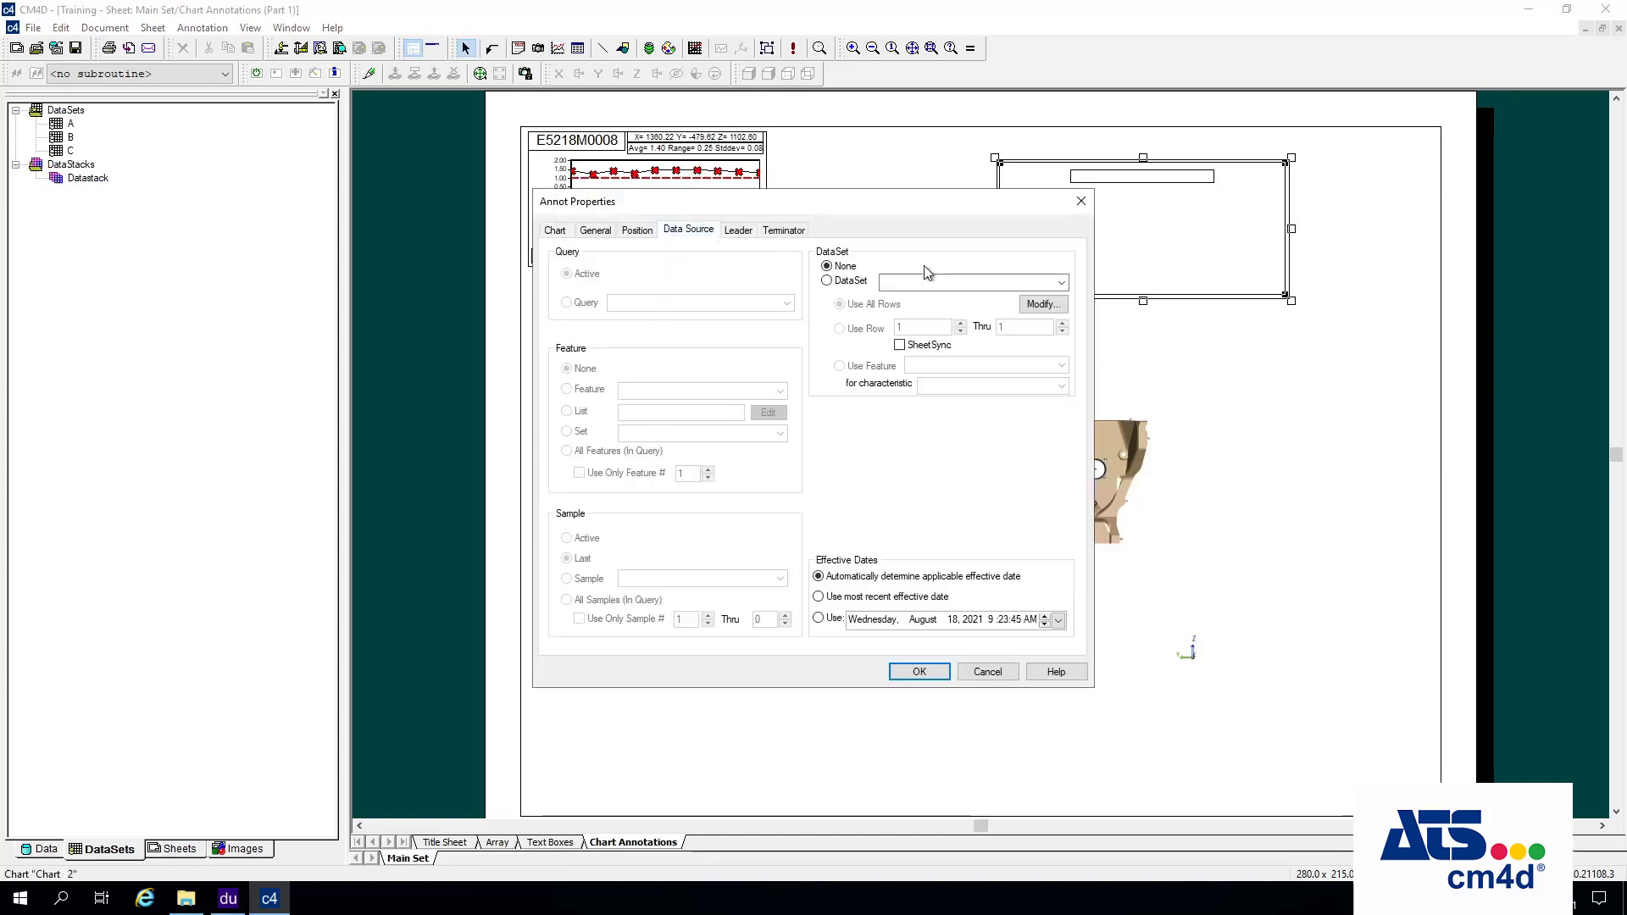
click(1061, 283)
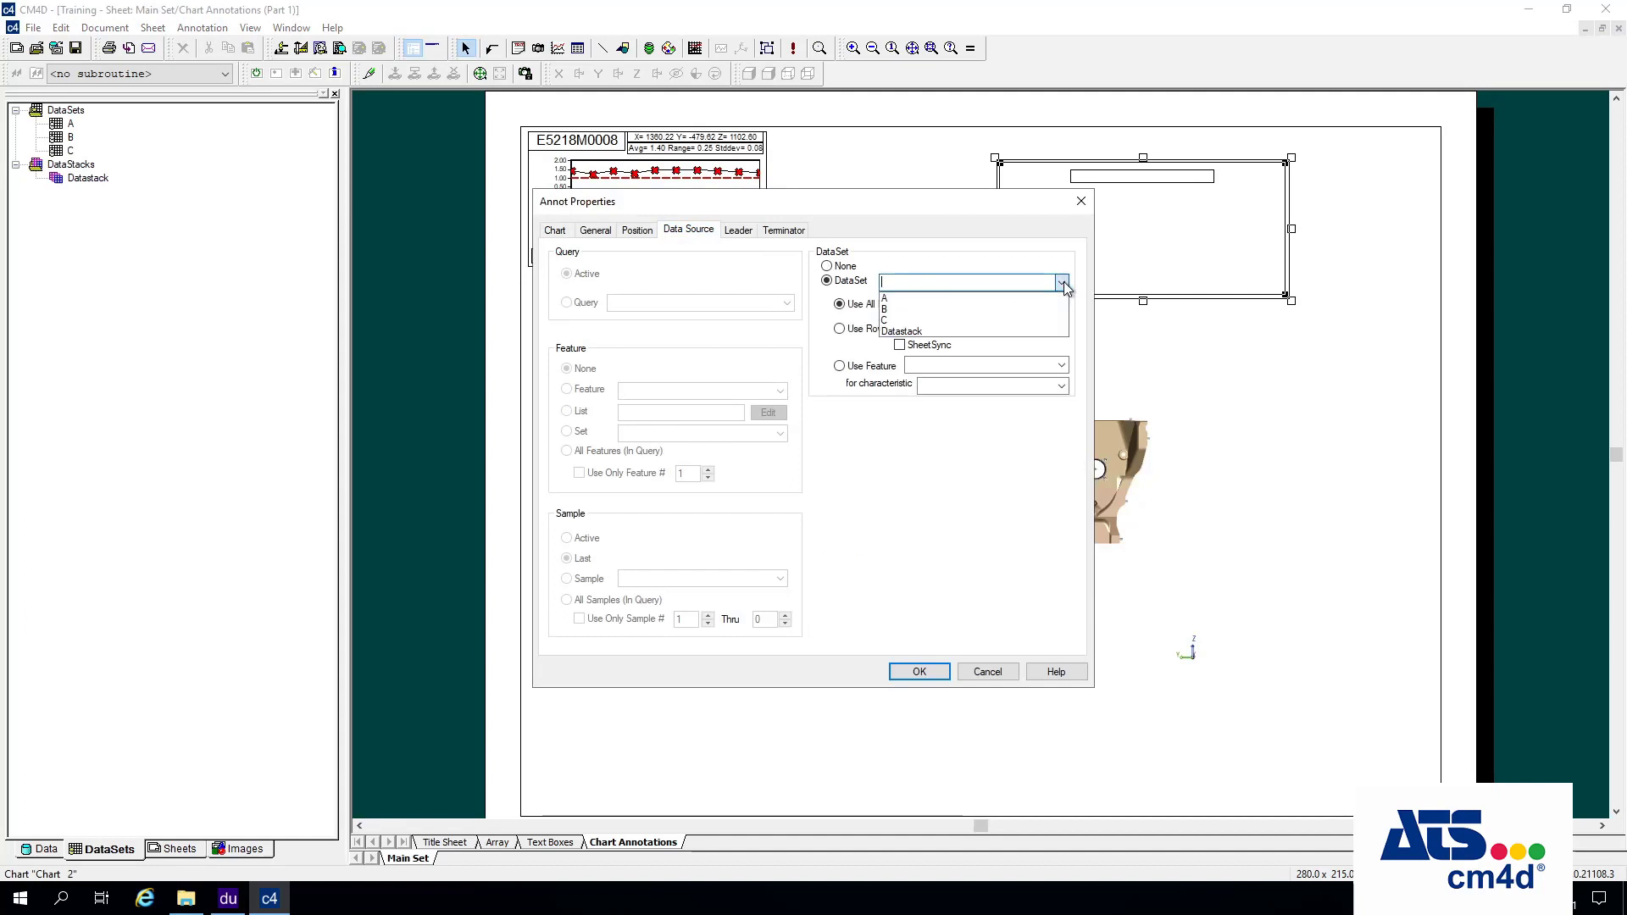
click(942, 301)
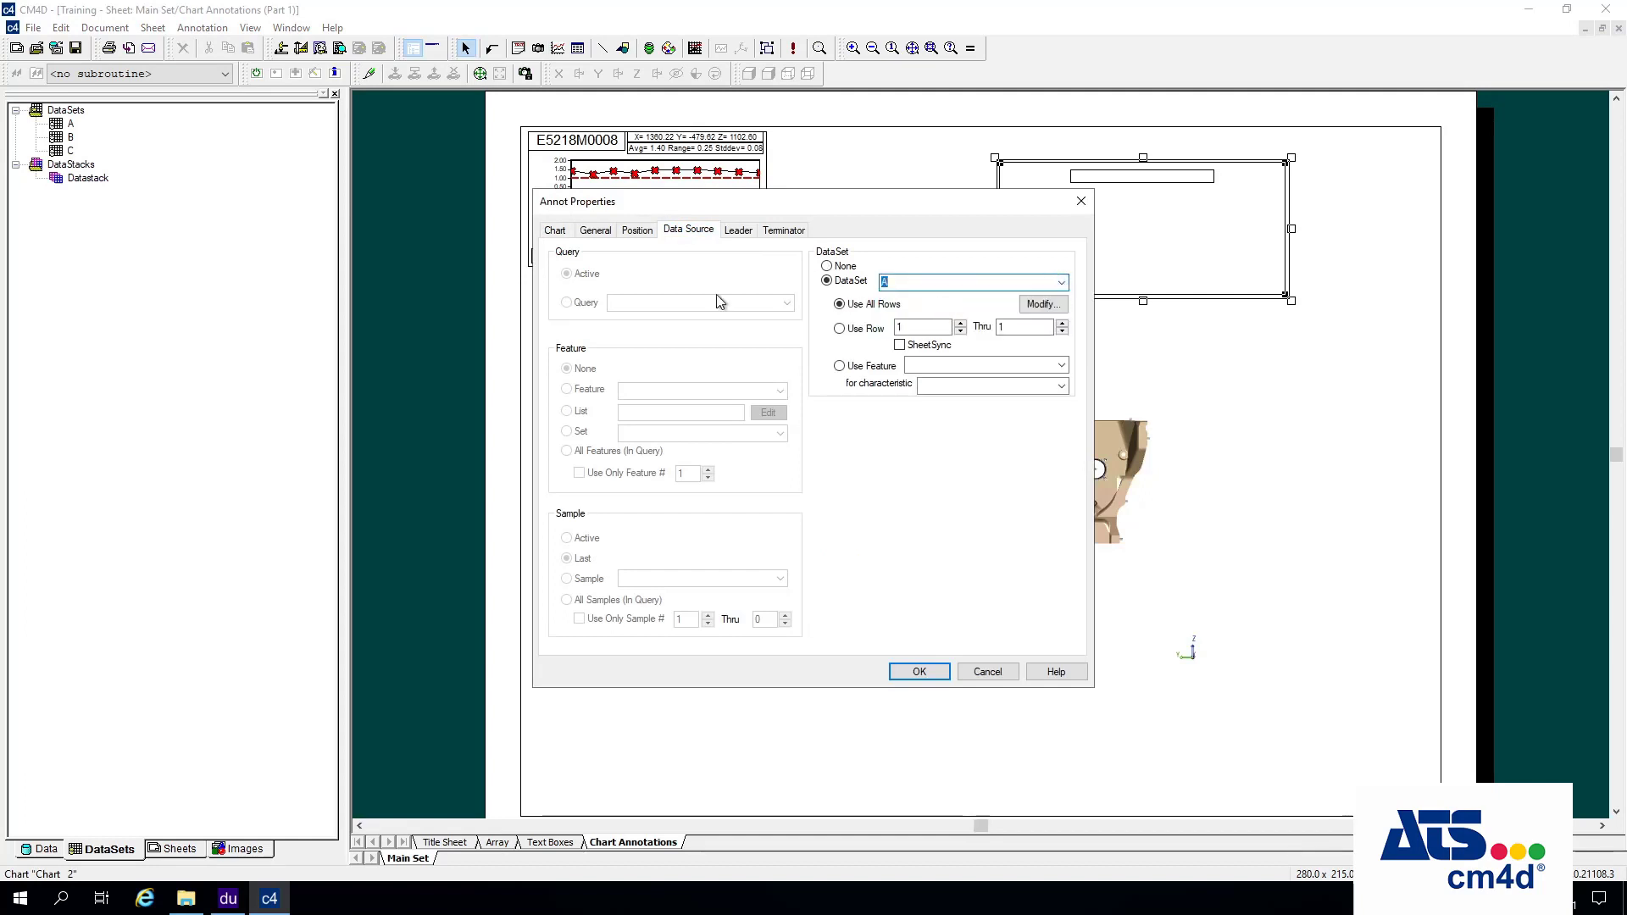
click(840, 329)
click(961, 323)
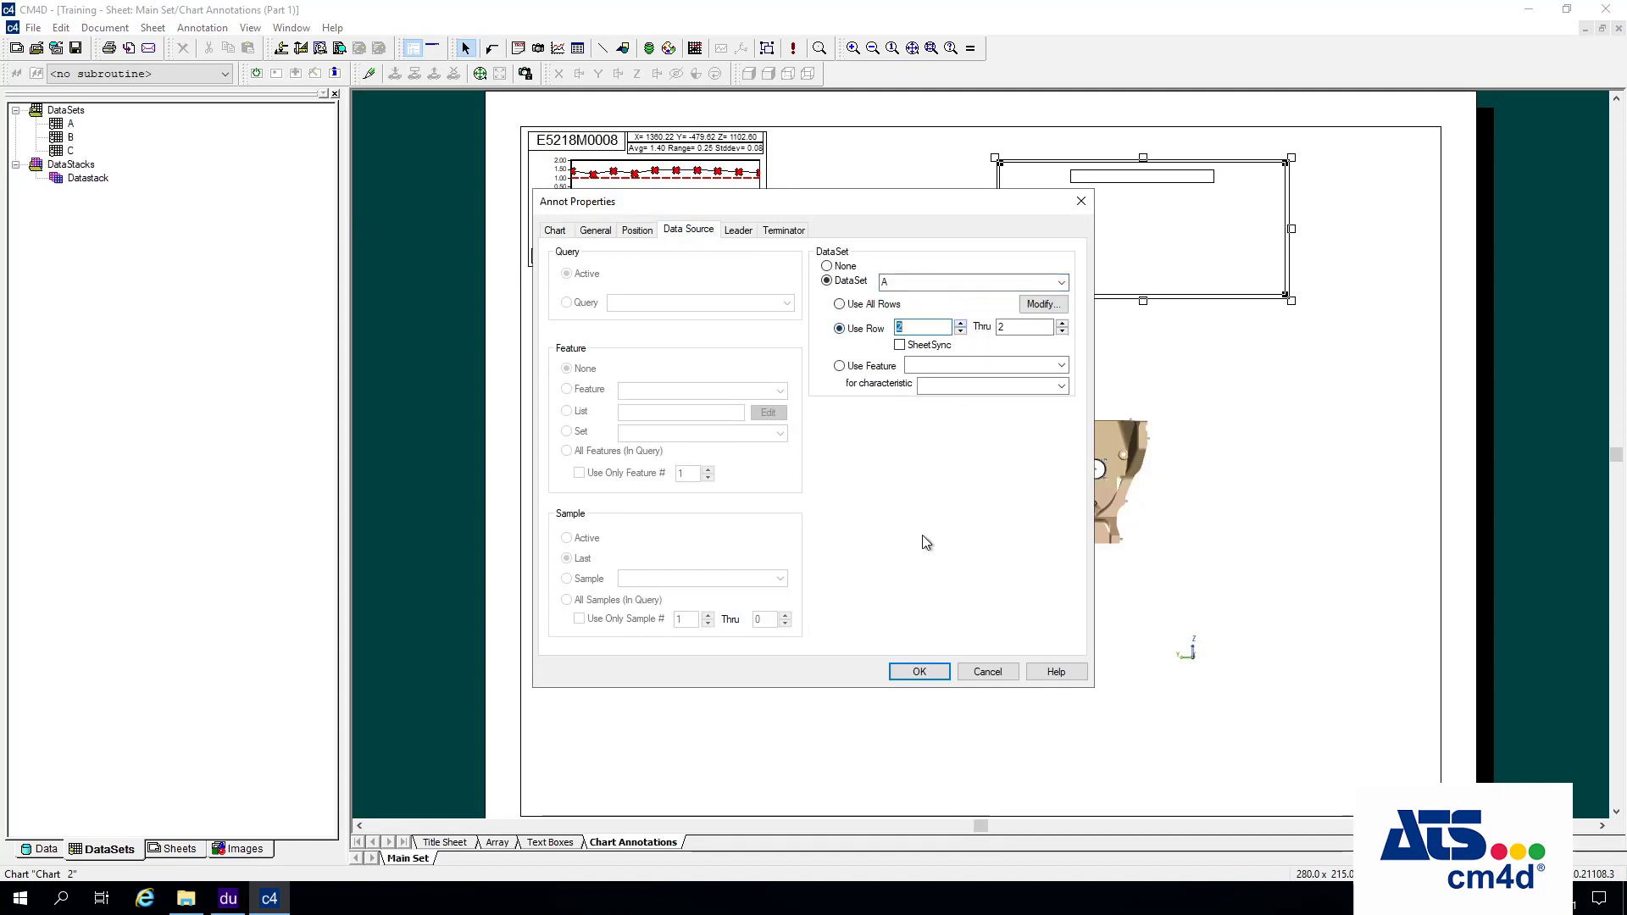
click(918, 672)
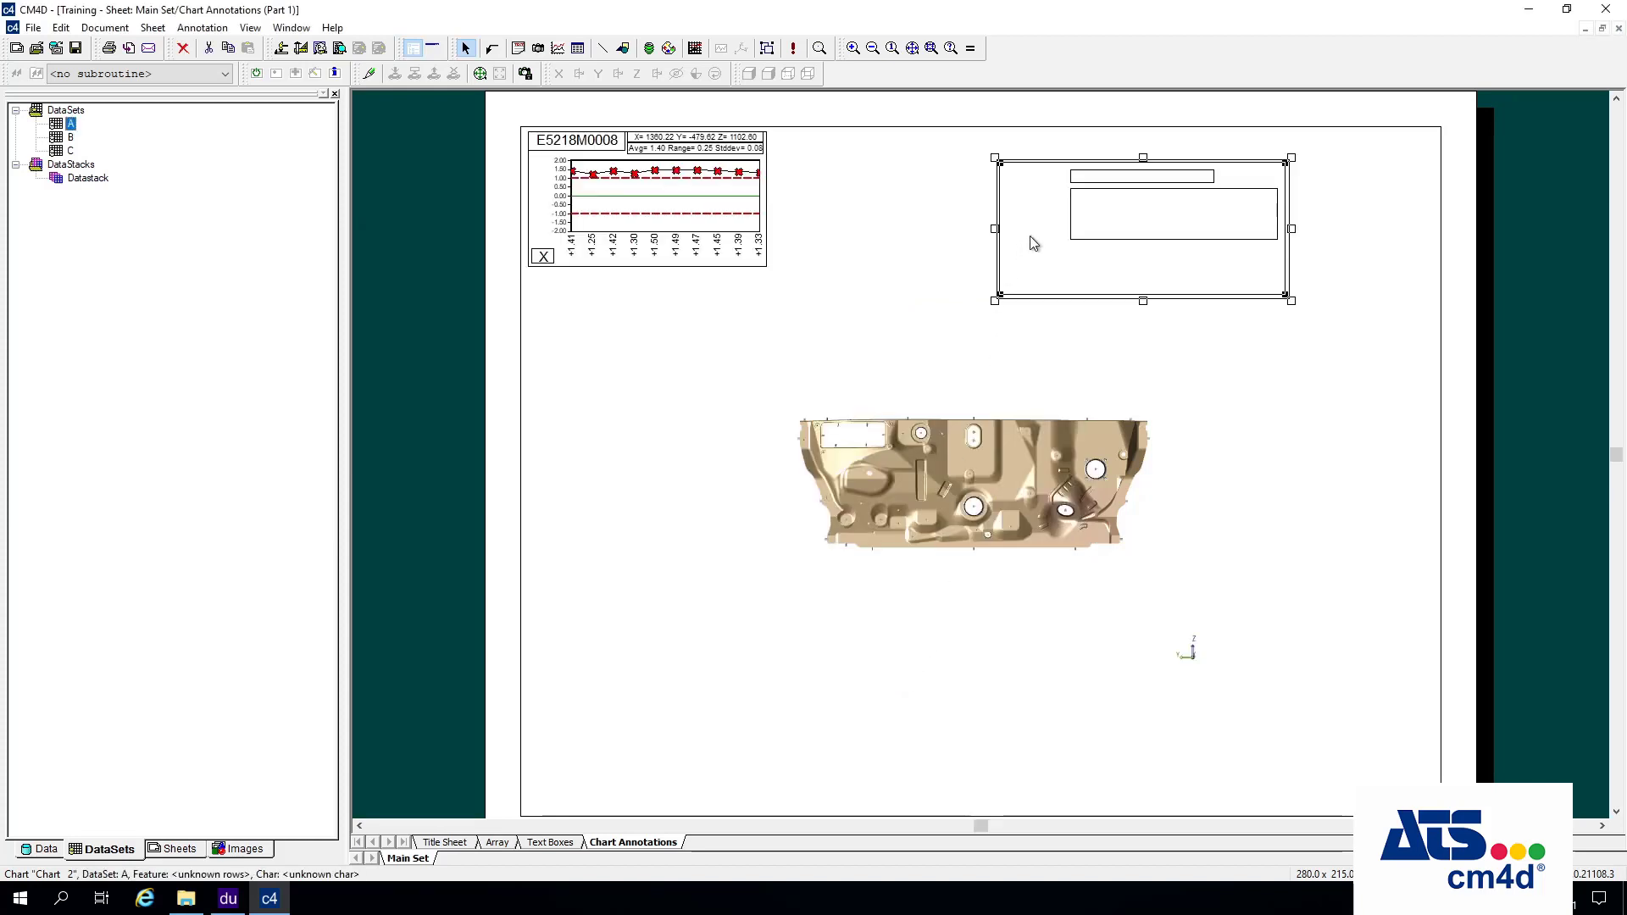
Check the dataset and row settings in the second chart's data source, and close its properties without changes.
right_click(1084, 185)
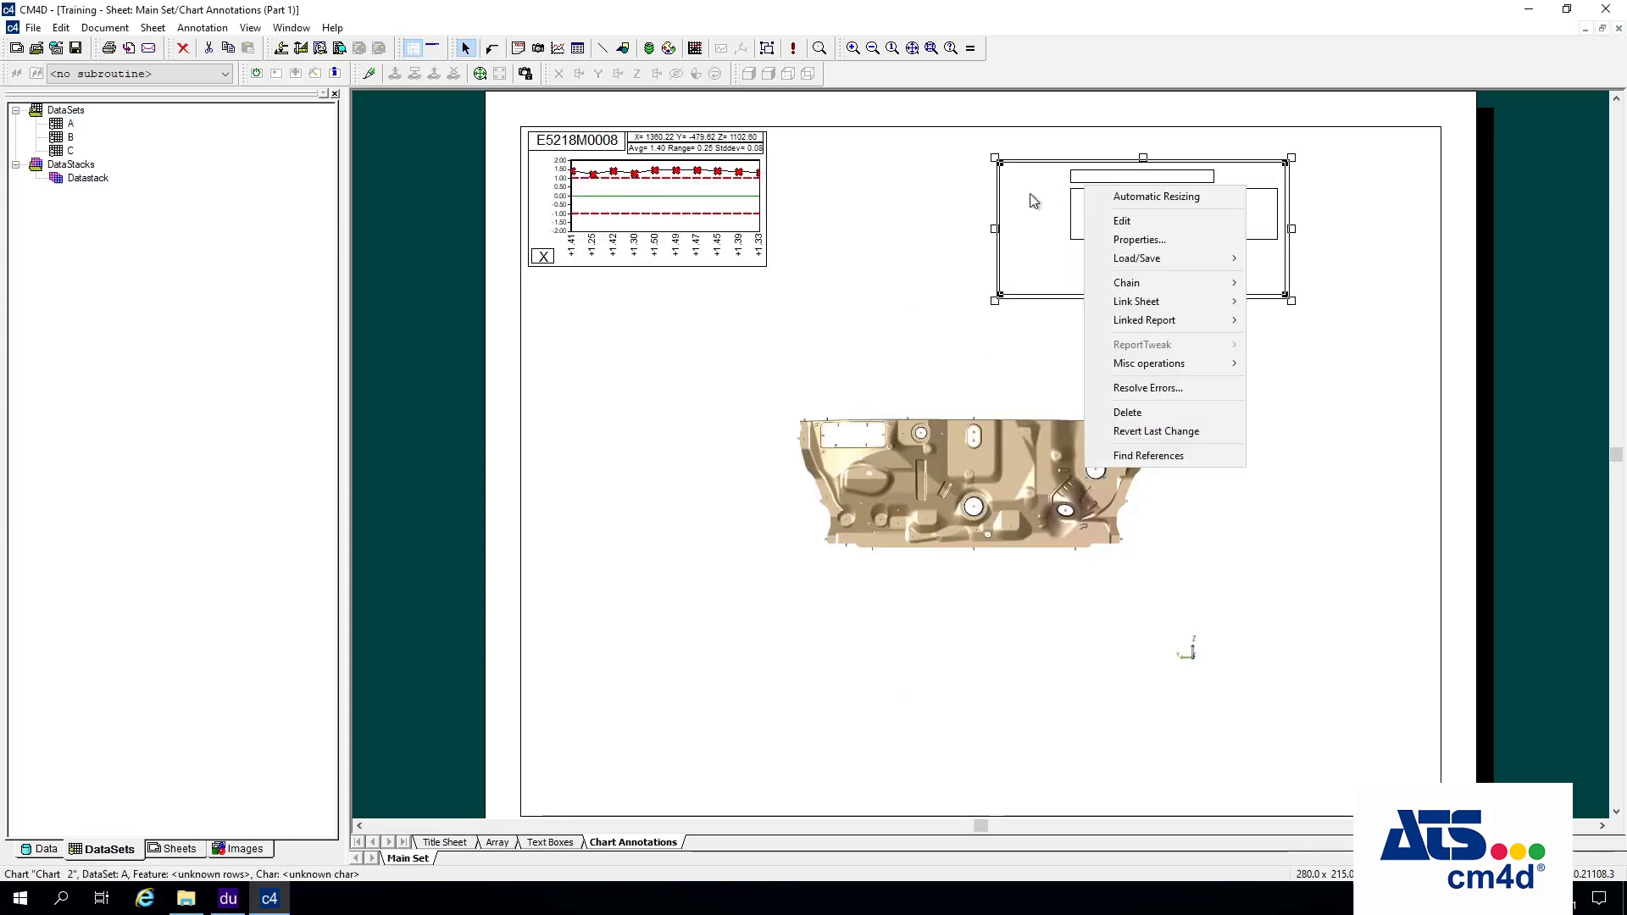
click(1174, 240)
click(689, 232)
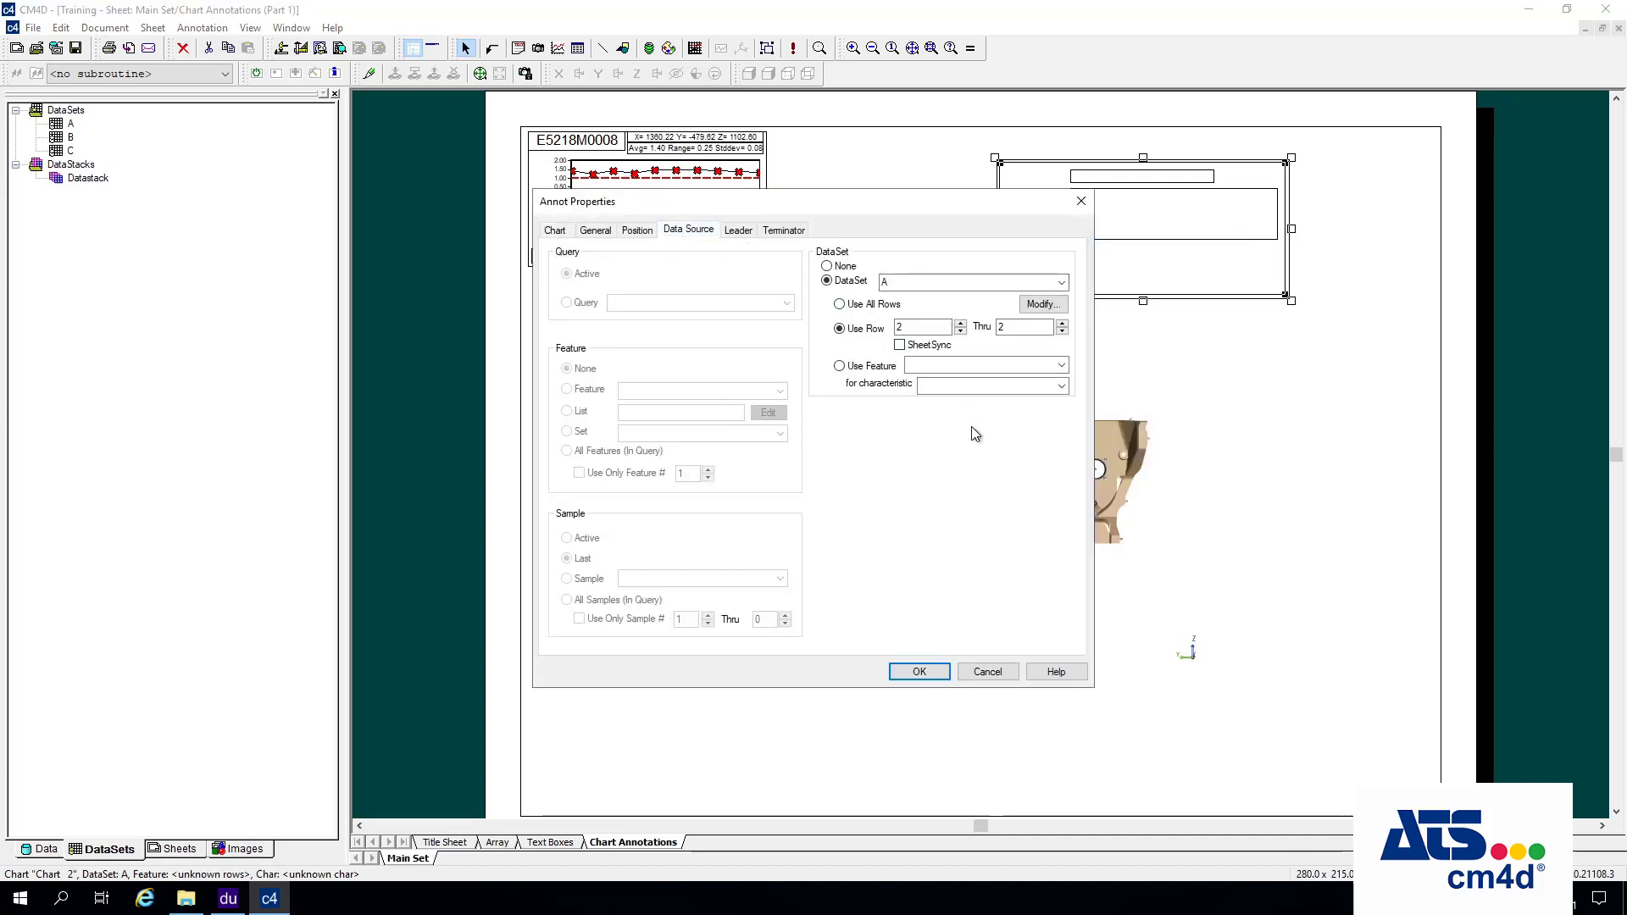
click(990, 674)
Turn off the Show ONLY Rows Triggered by Event 1 sift rule in DataSet A's properties and apply the change.
click(68, 124)
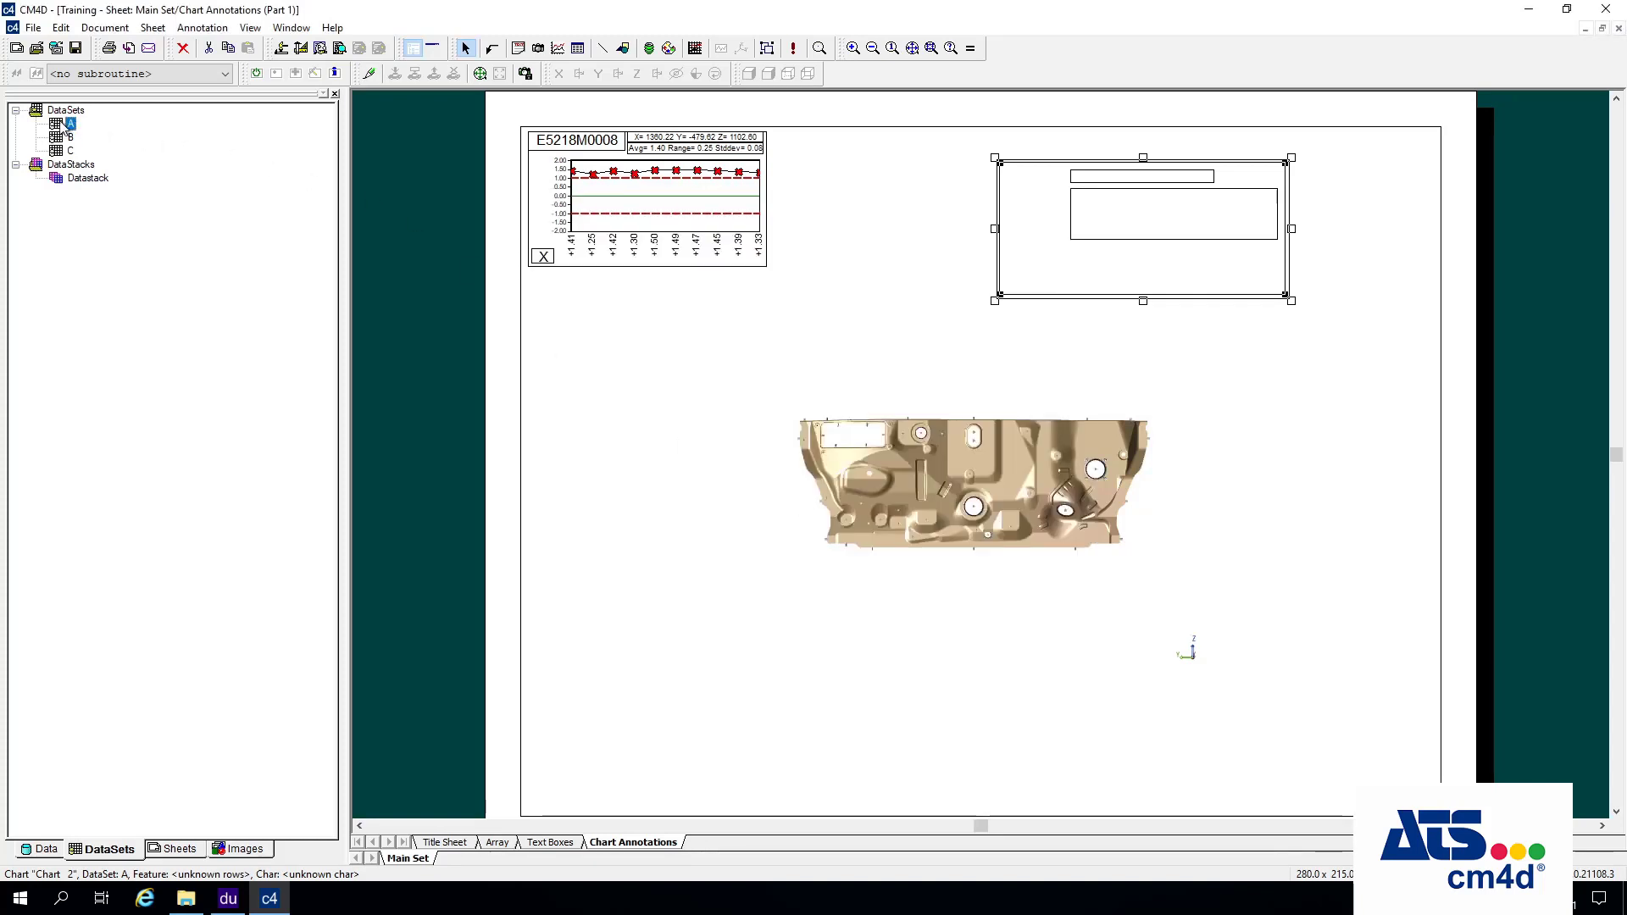
double_click(68, 125)
click(607, 337)
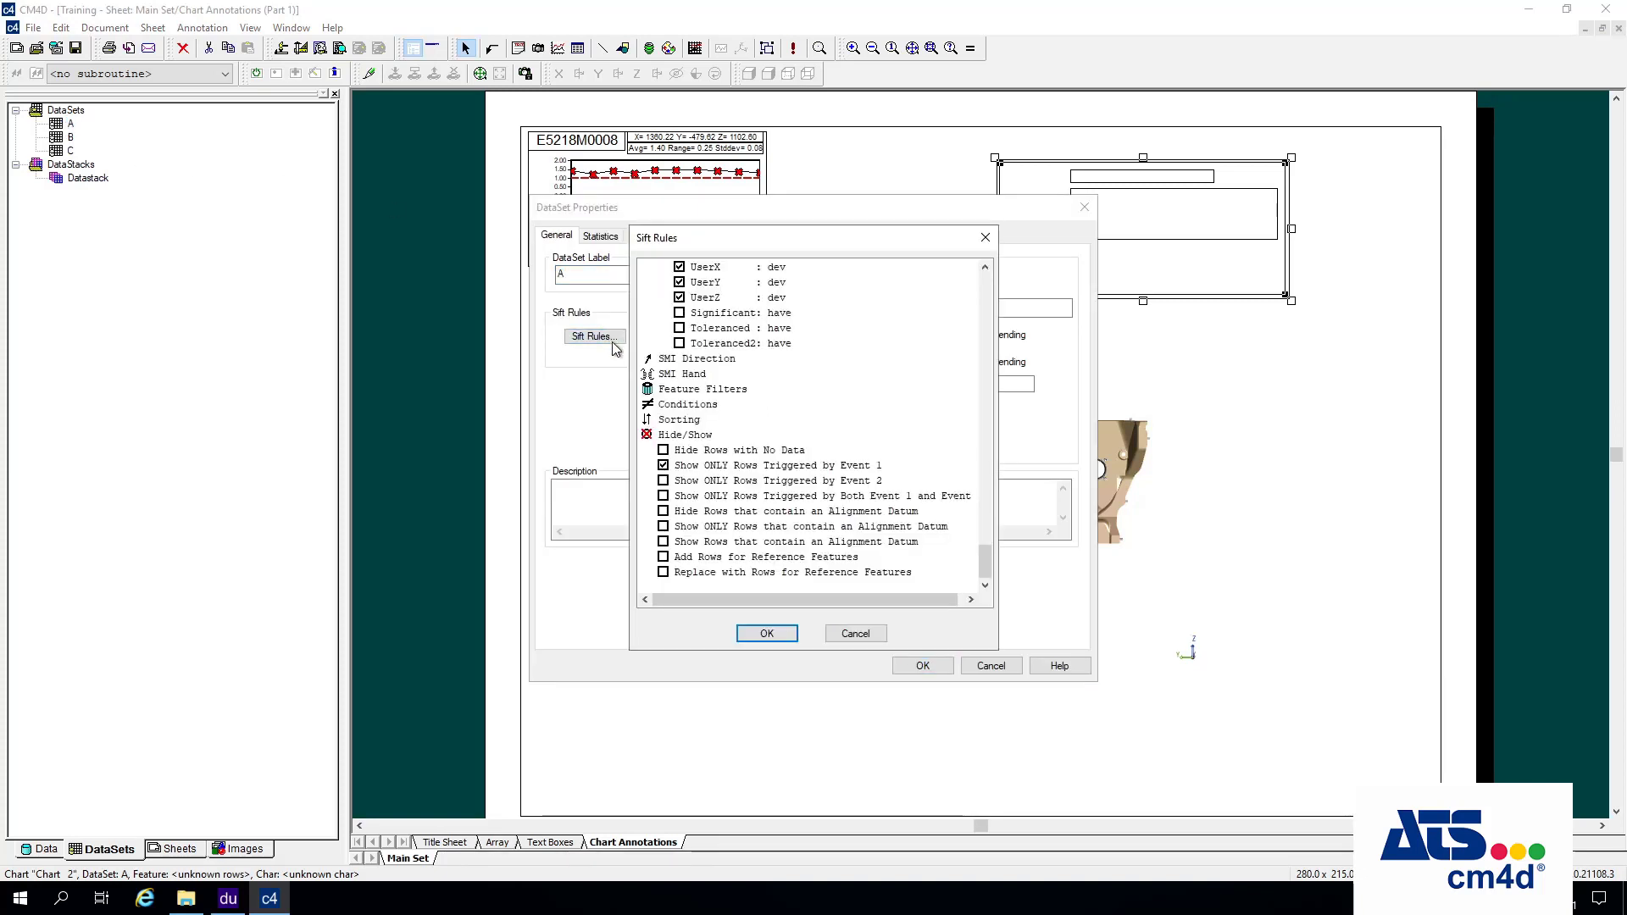
click(664, 468)
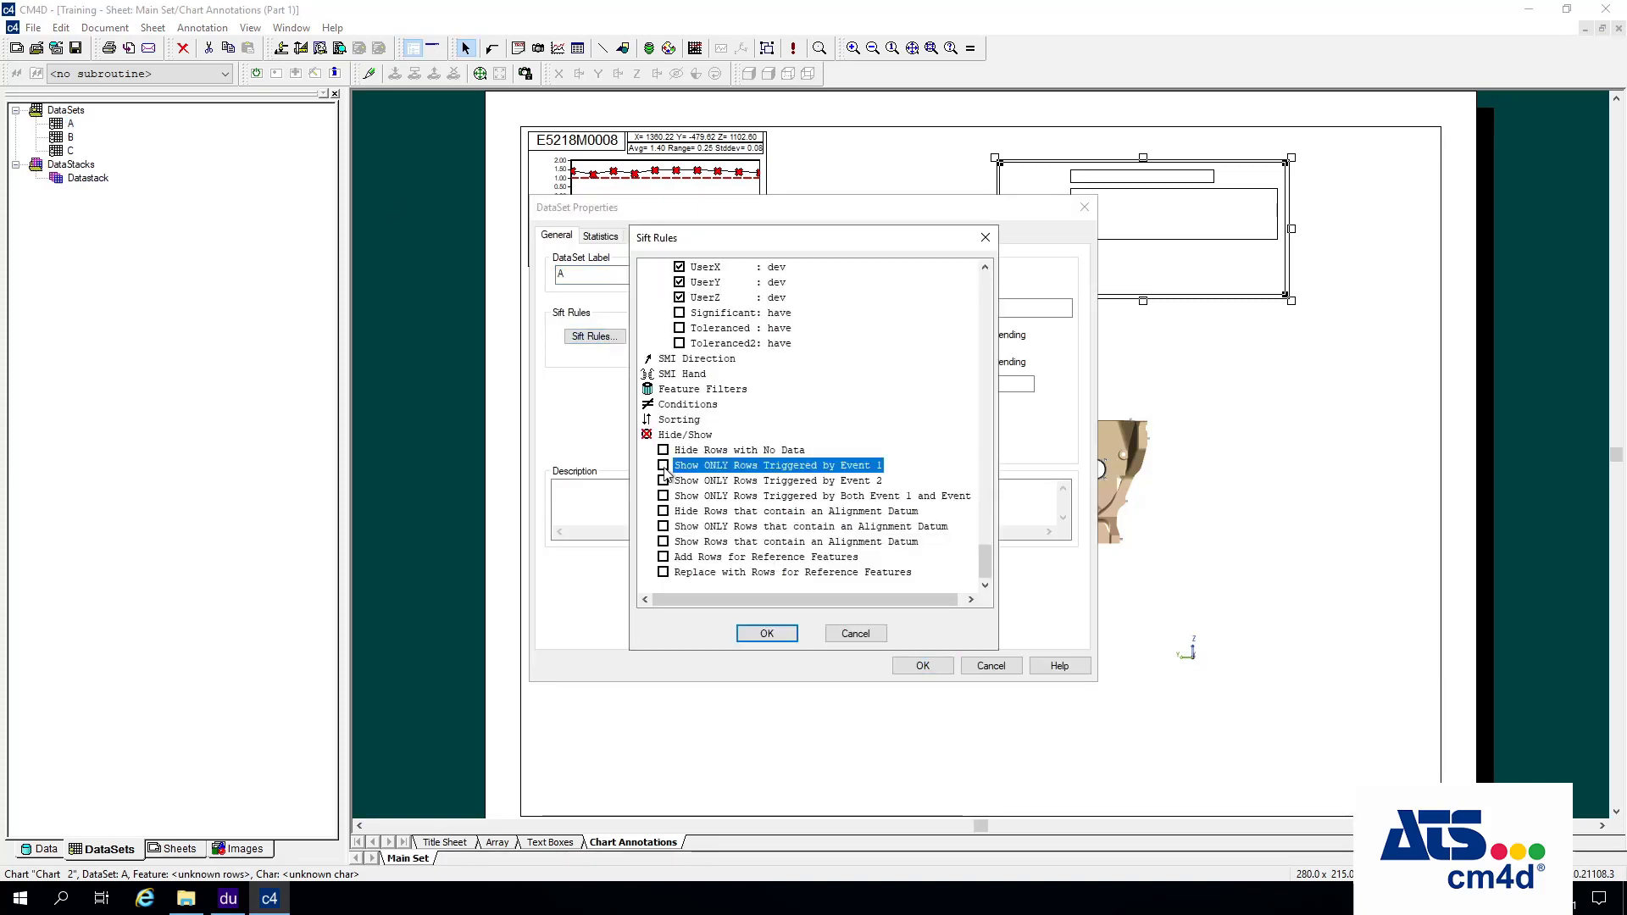
click(768, 634)
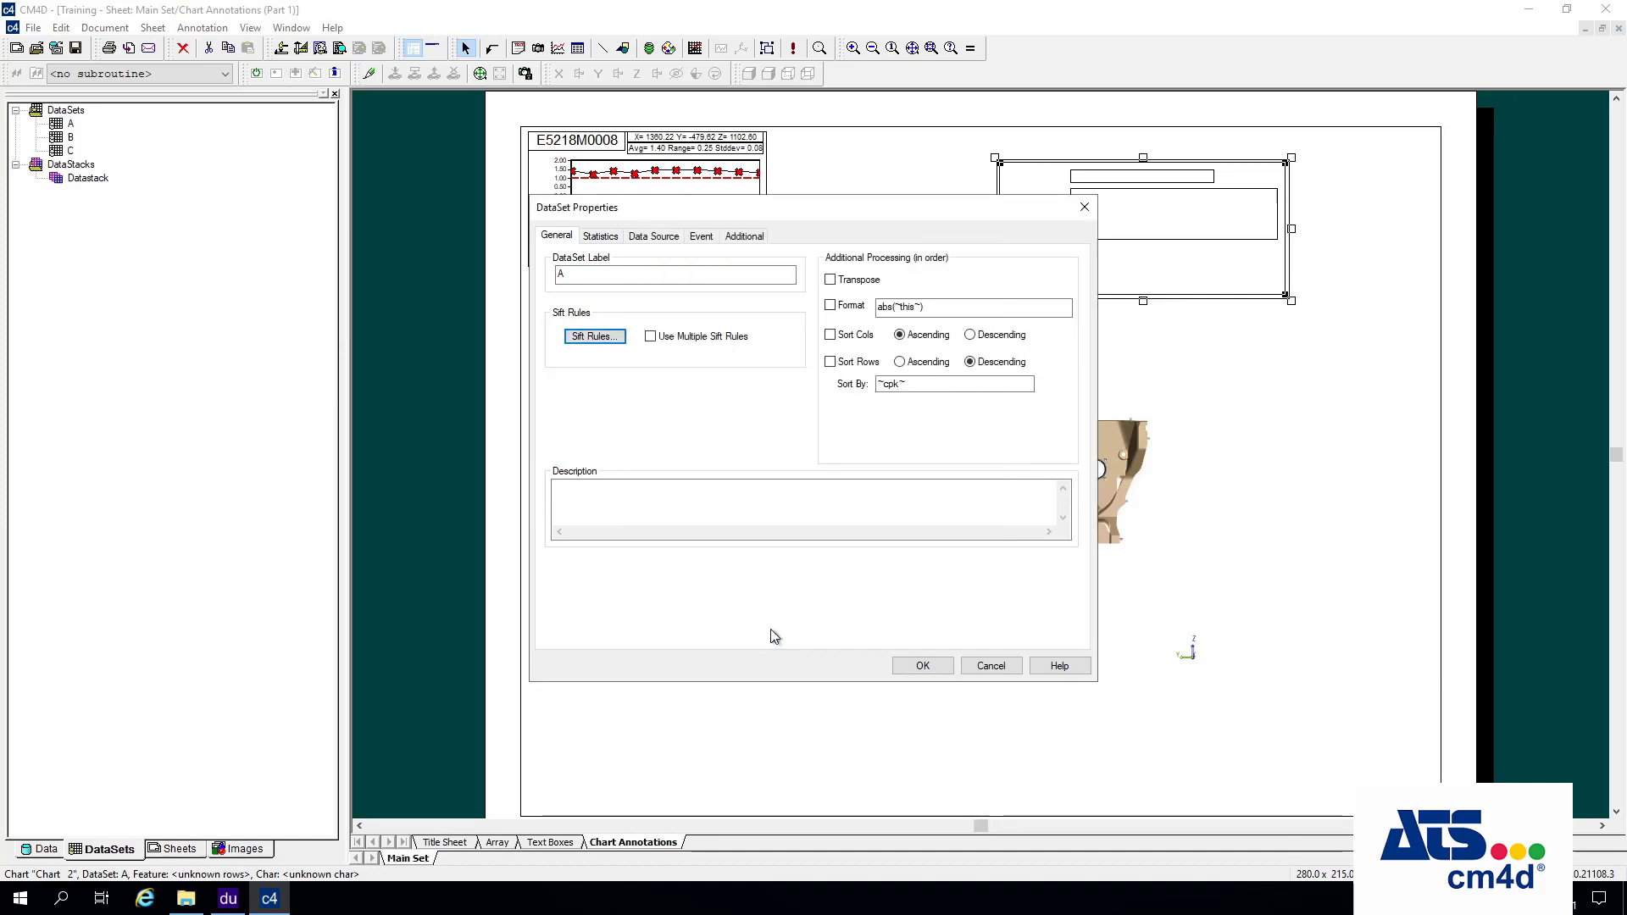
click(920, 666)
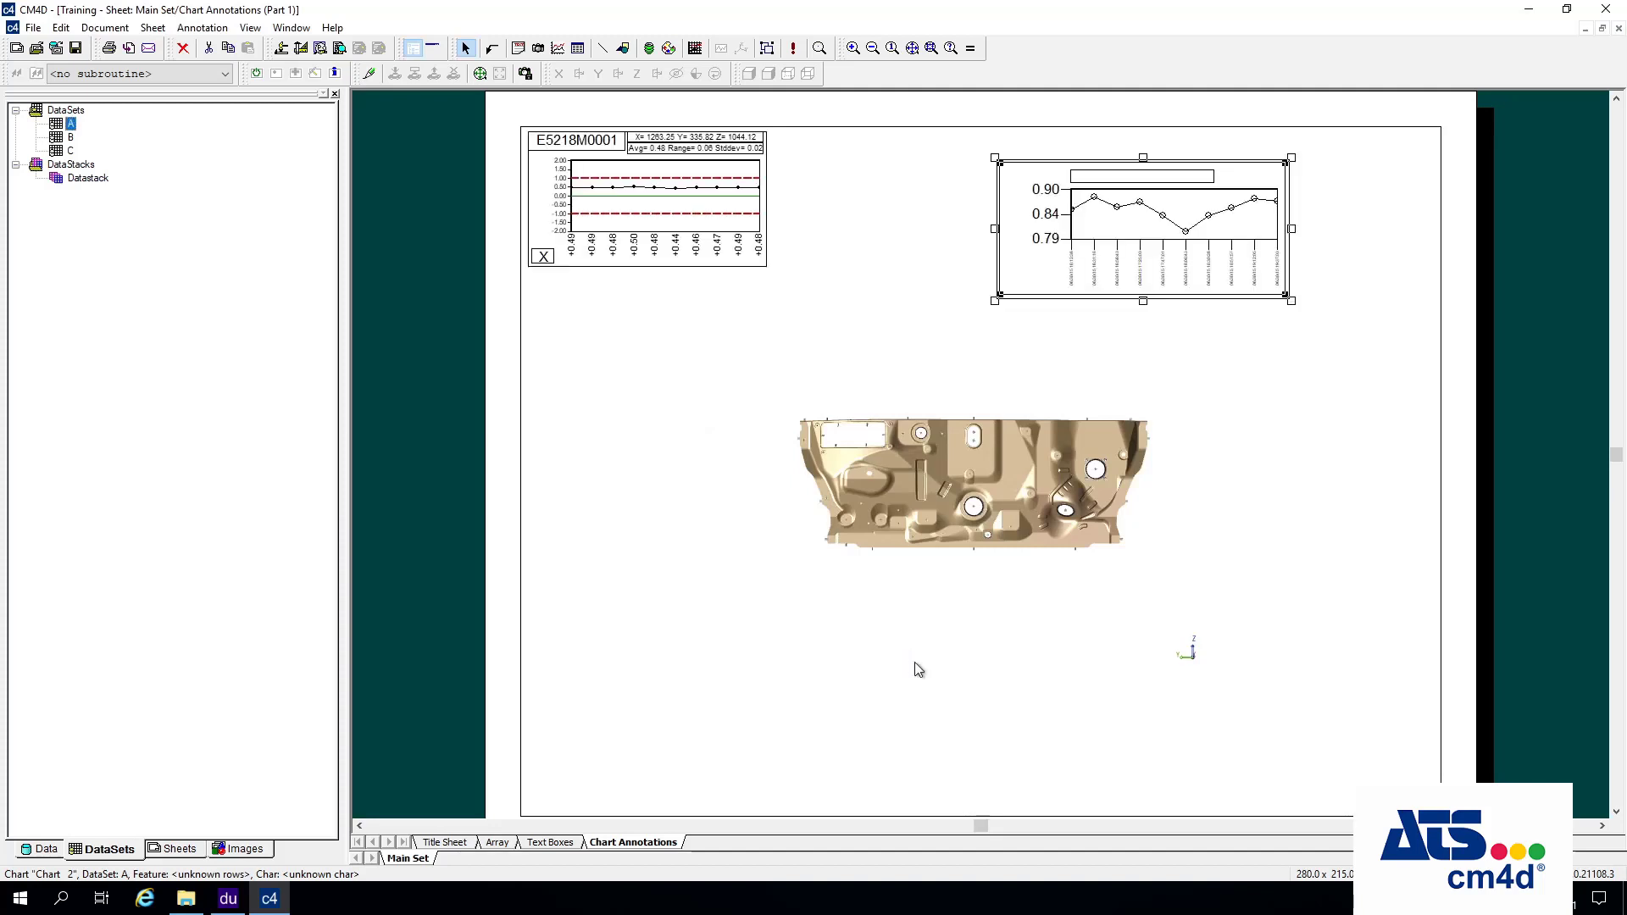
Load the chart template Training Trend Chart.cht from the Annotation standards folder into the second chart.
click(678, 167)
click(1078, 214)
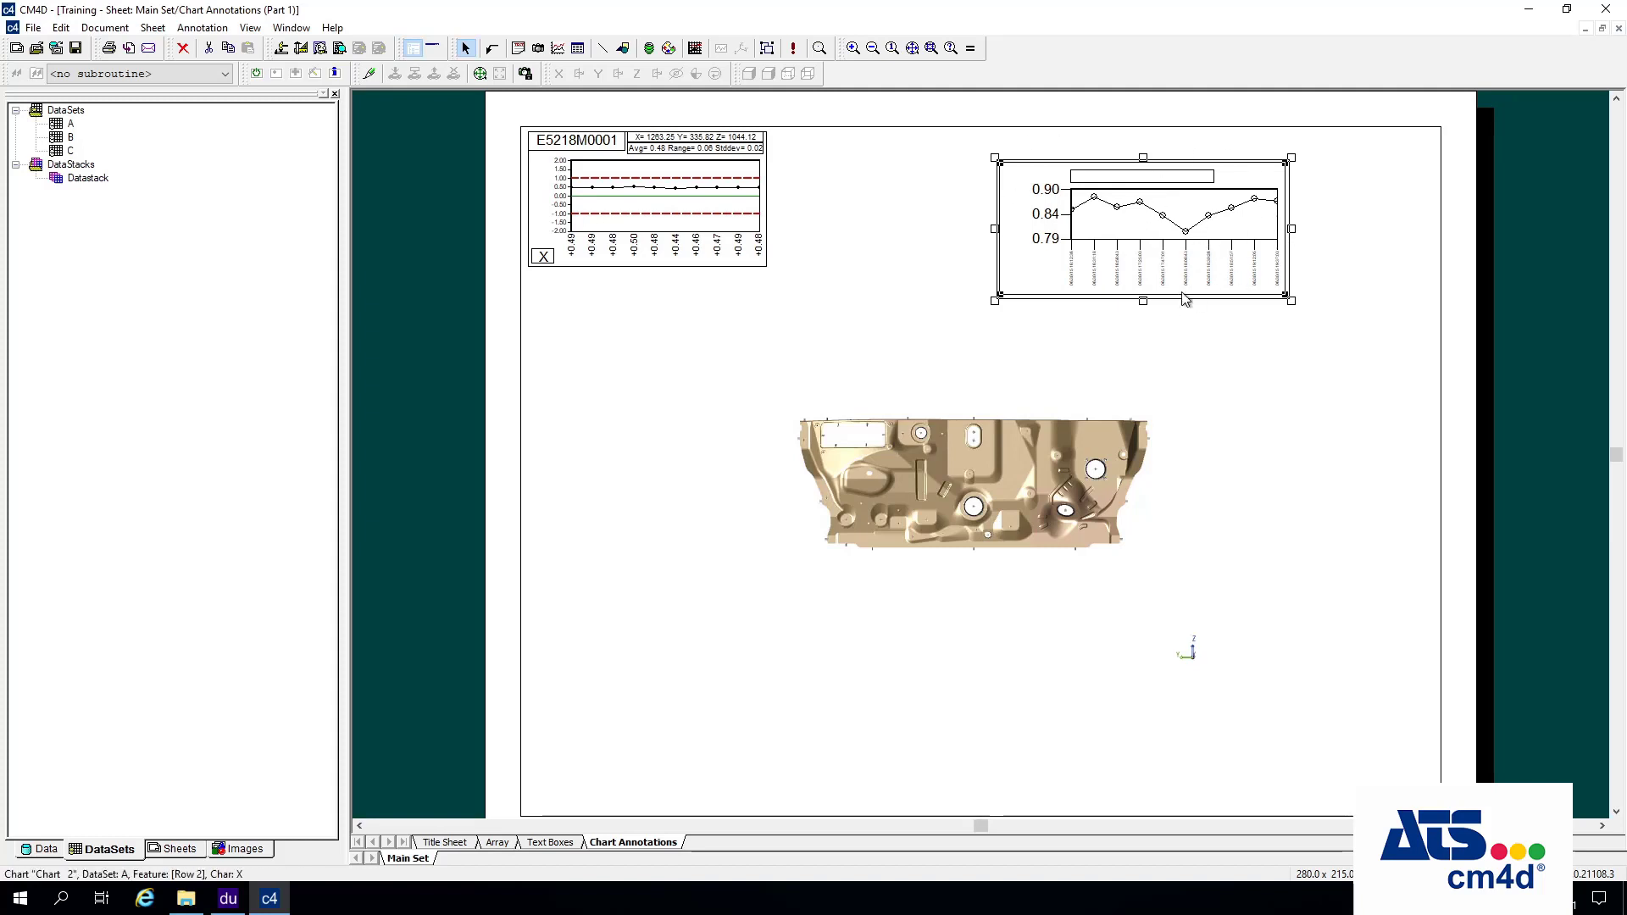
right_click(1075, 206)
mouse_move(1173, 282)
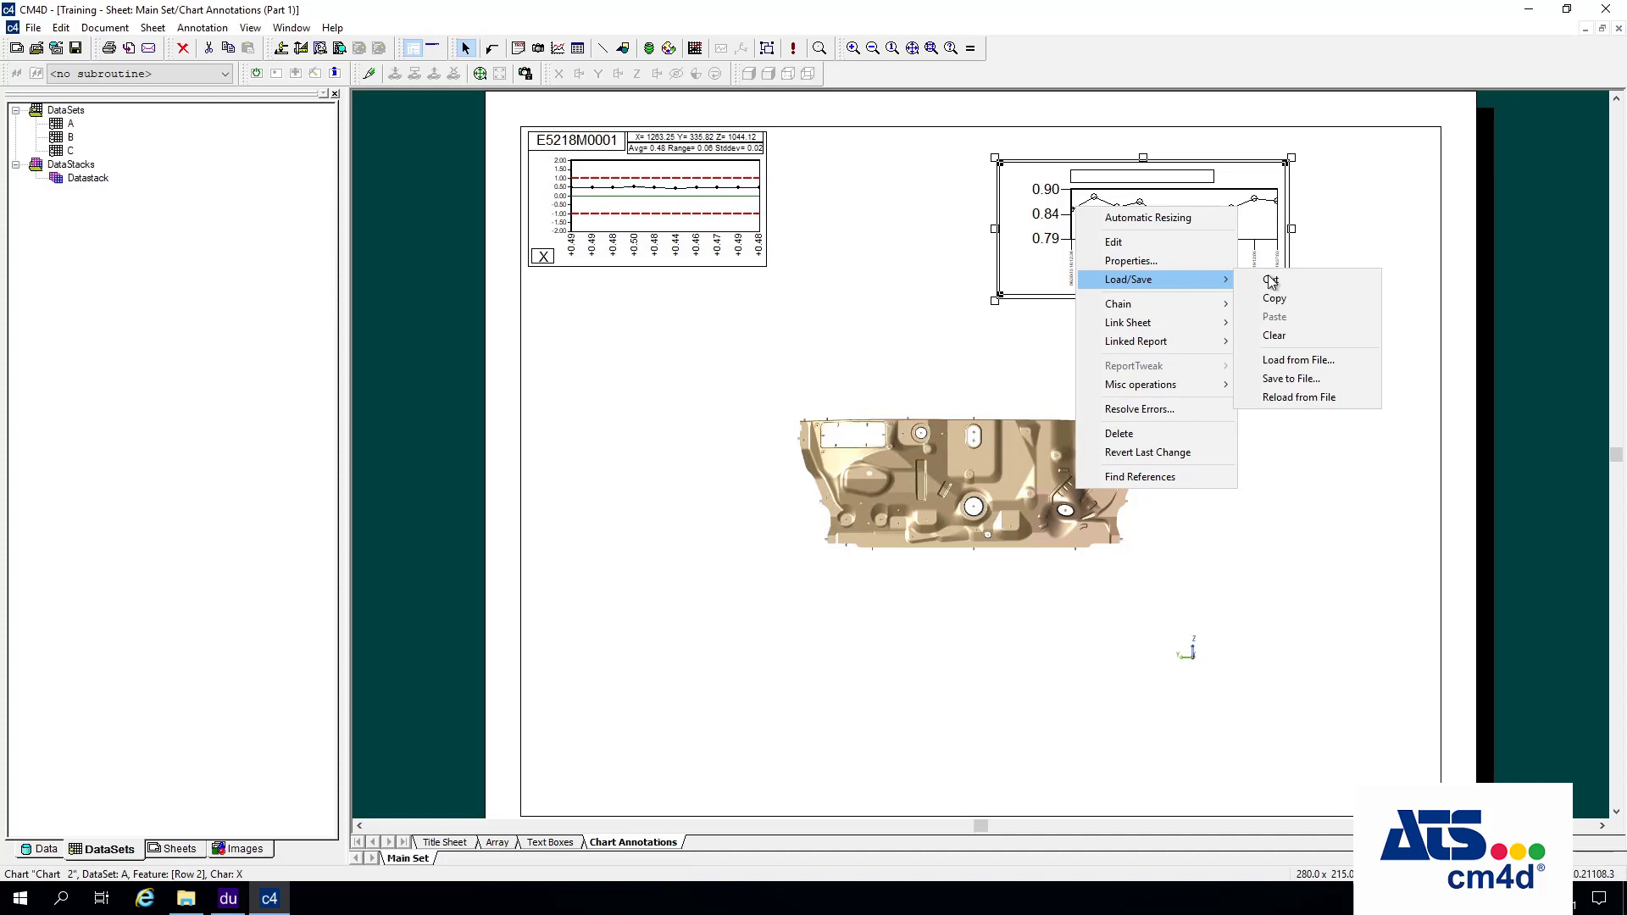
click(1308, 362)
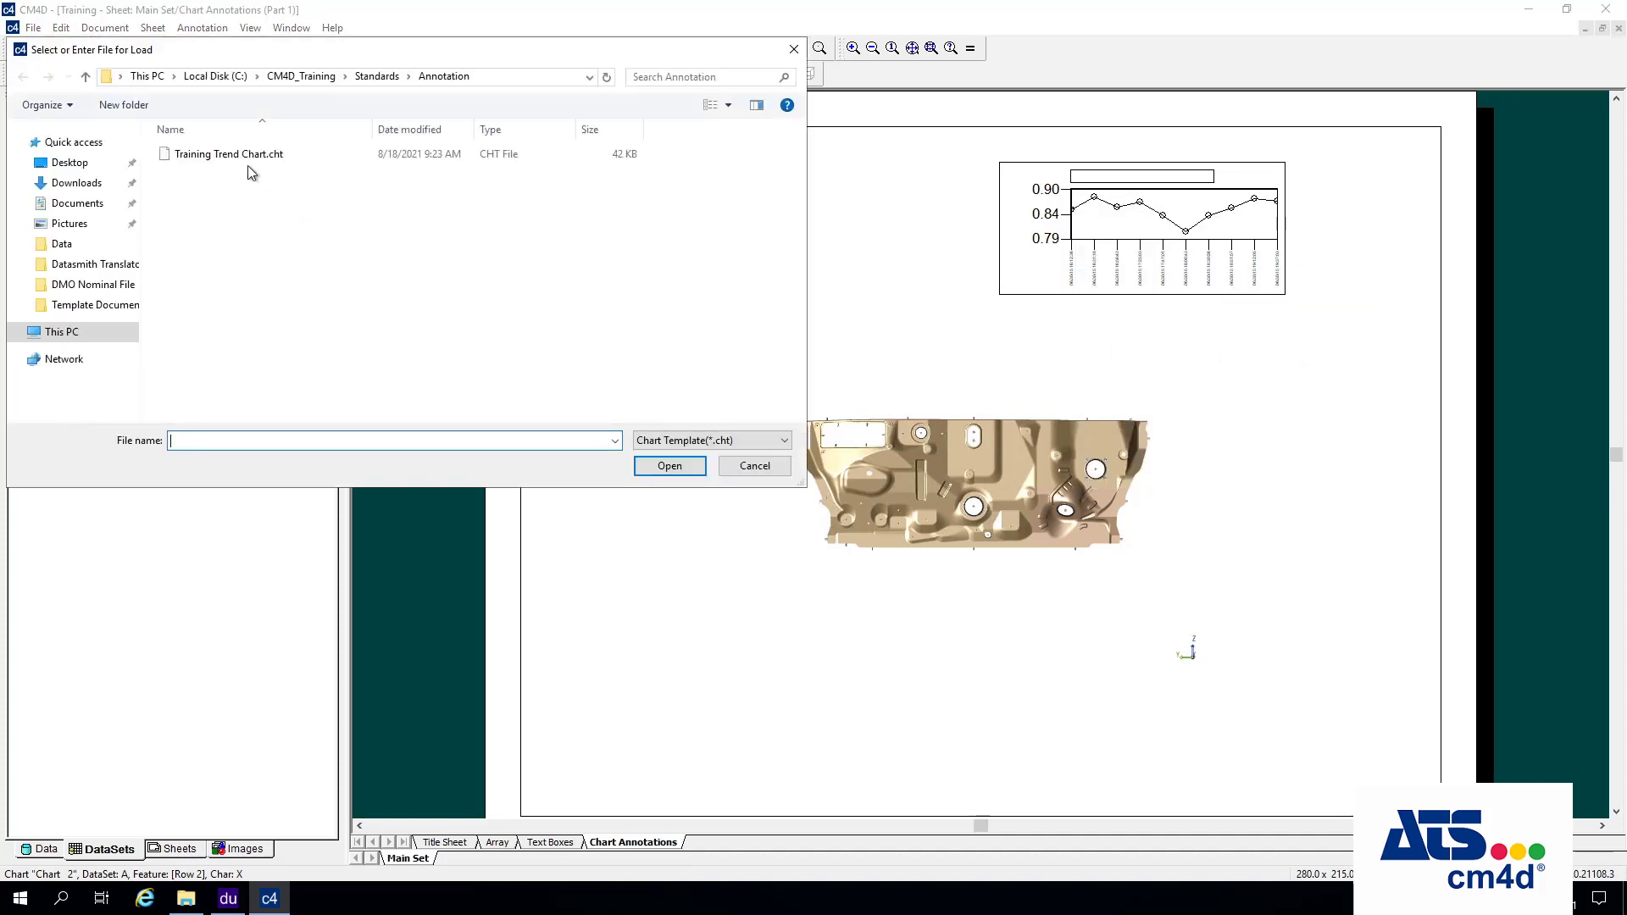
click(251, 156)
click(690, 469)
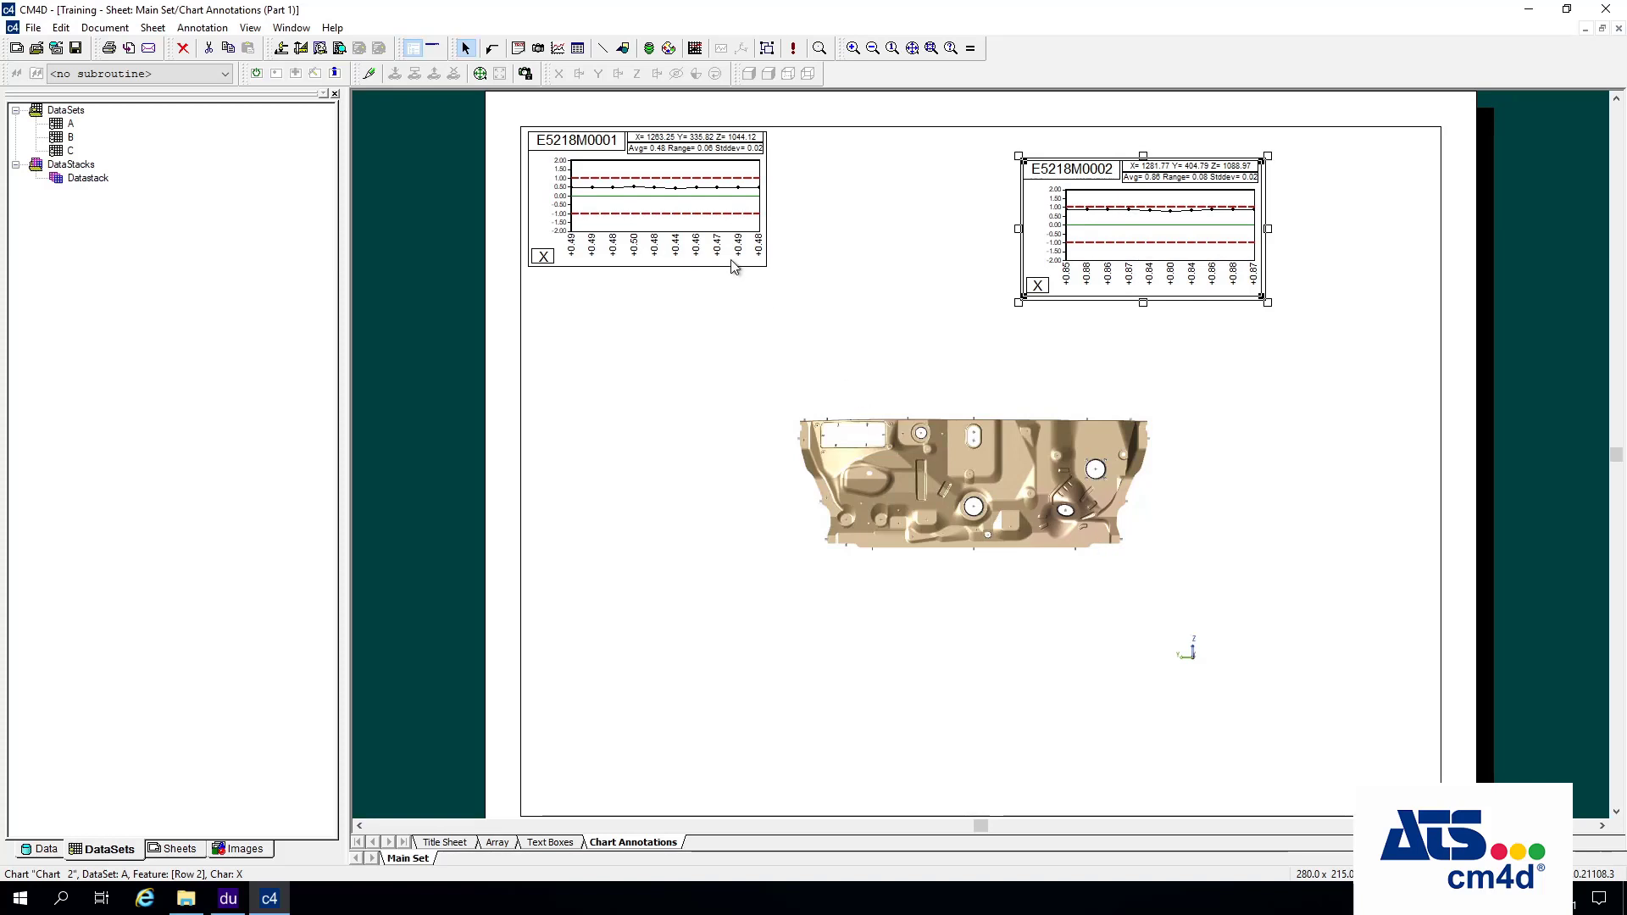
Give the E5218M0001 chart a leader that uses its data source feature, located in View 1.
right_click(688, 198)
click(816, 259)
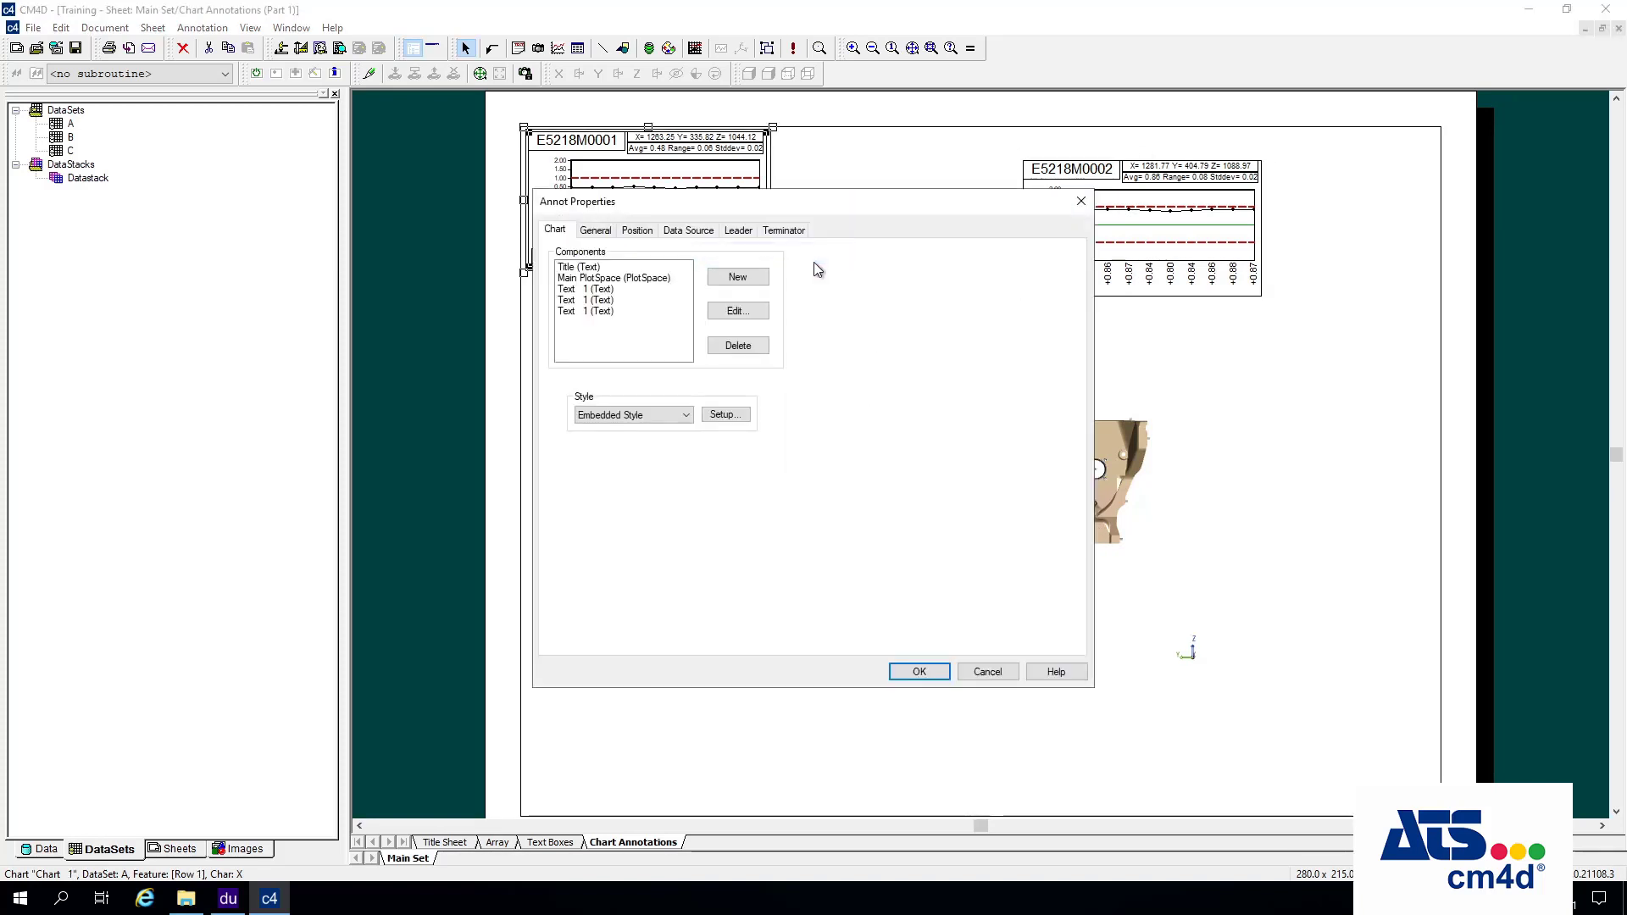
click(741, 236)
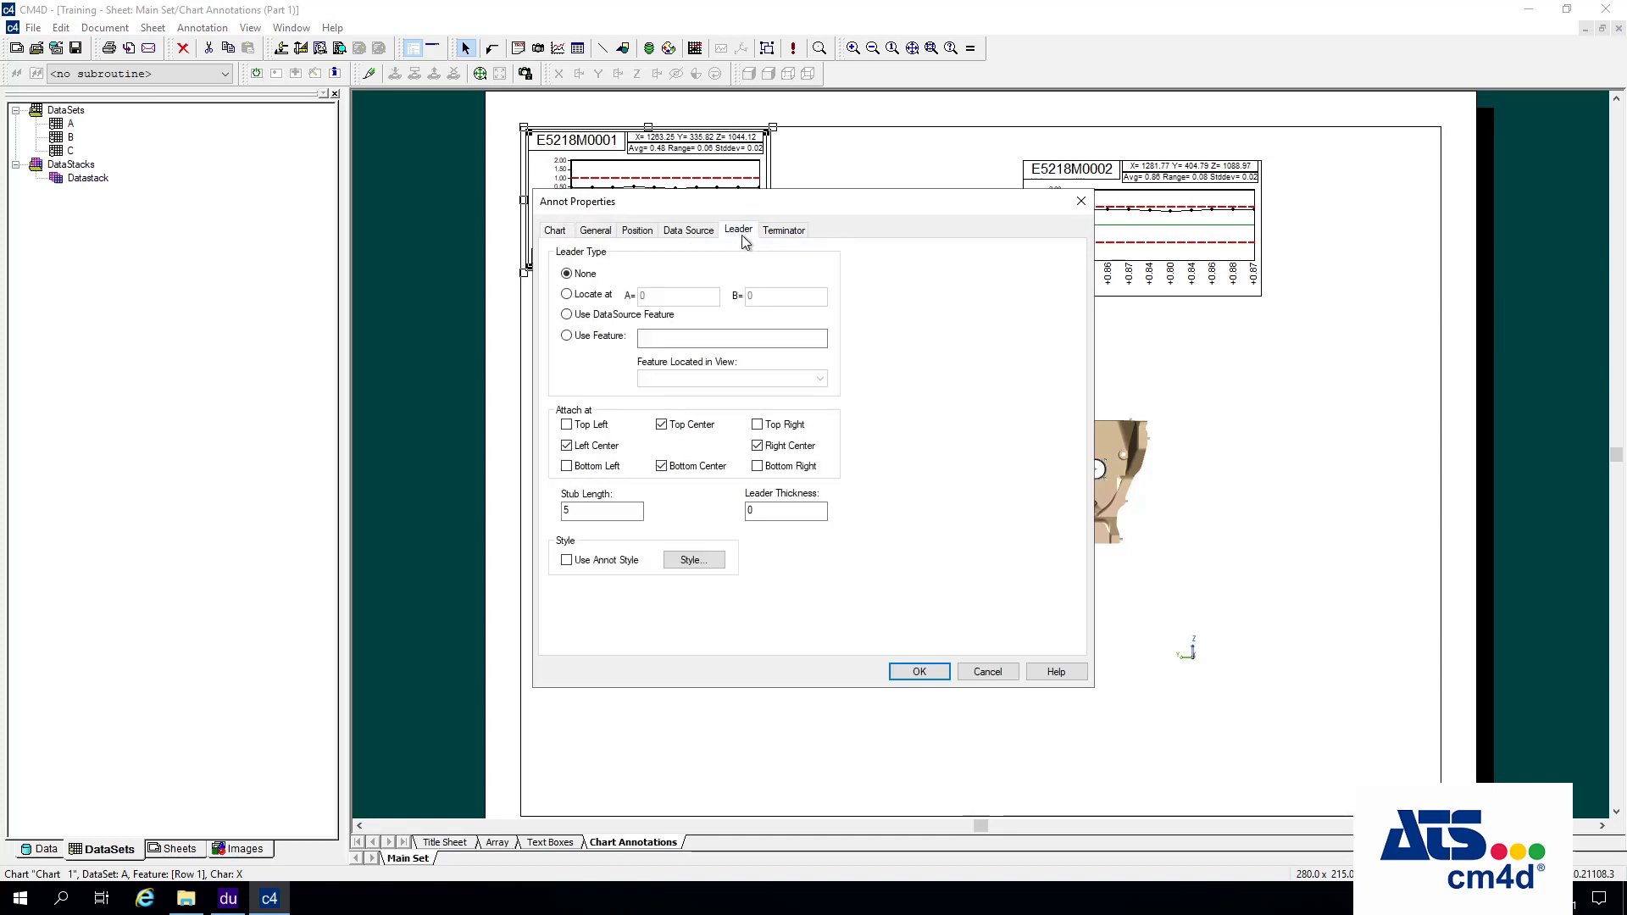
click(618, 317)
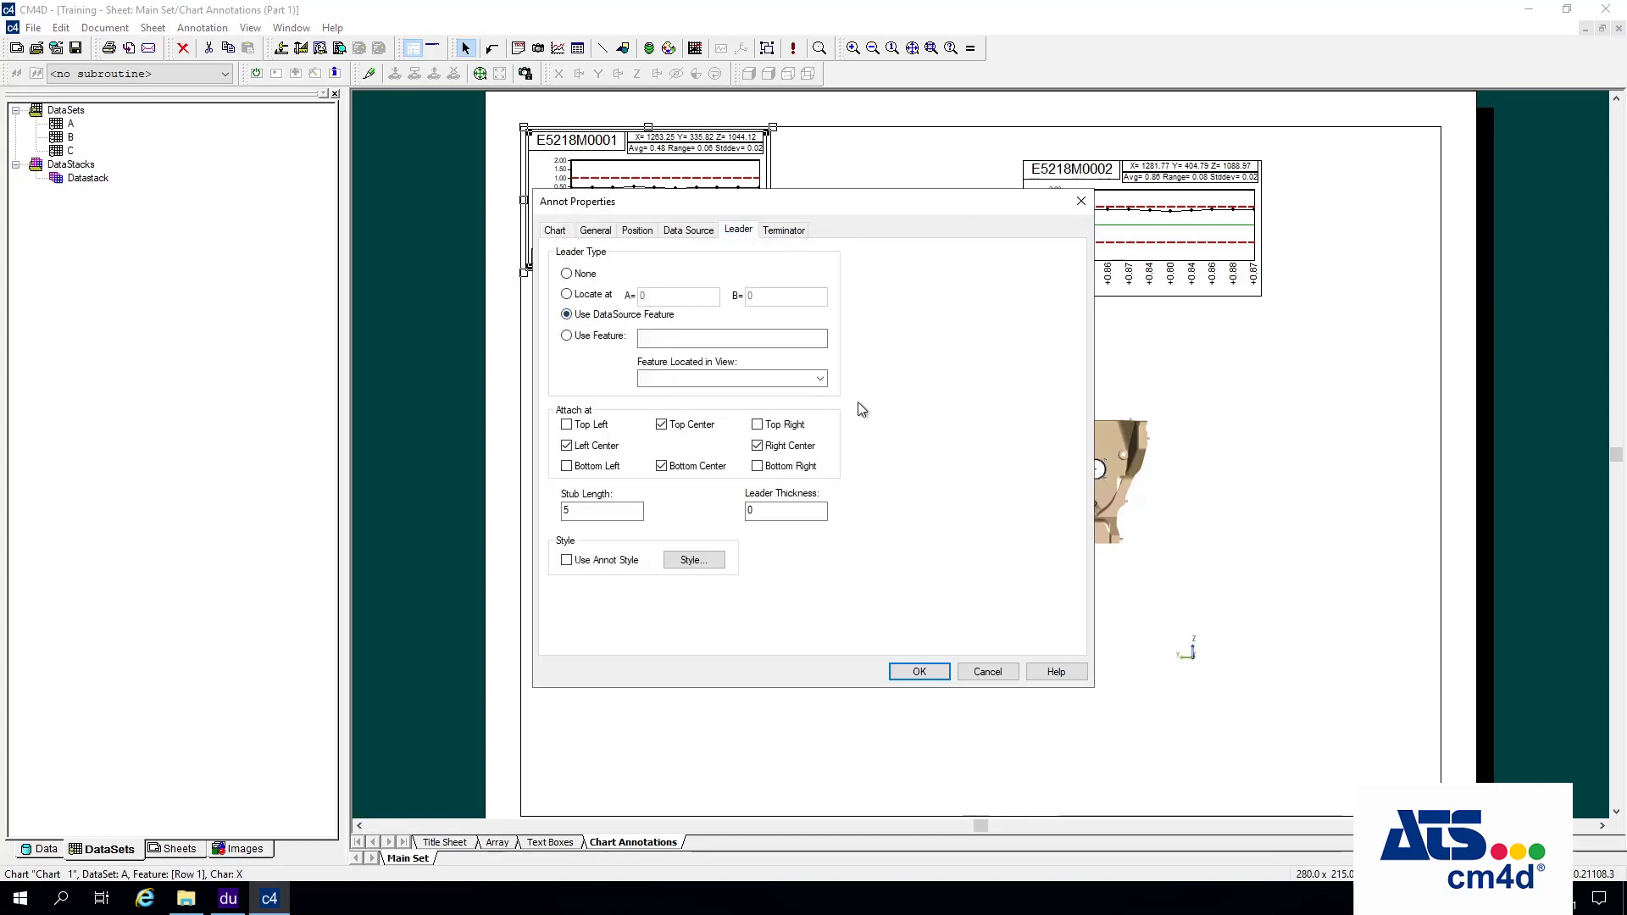
click(821, 381)
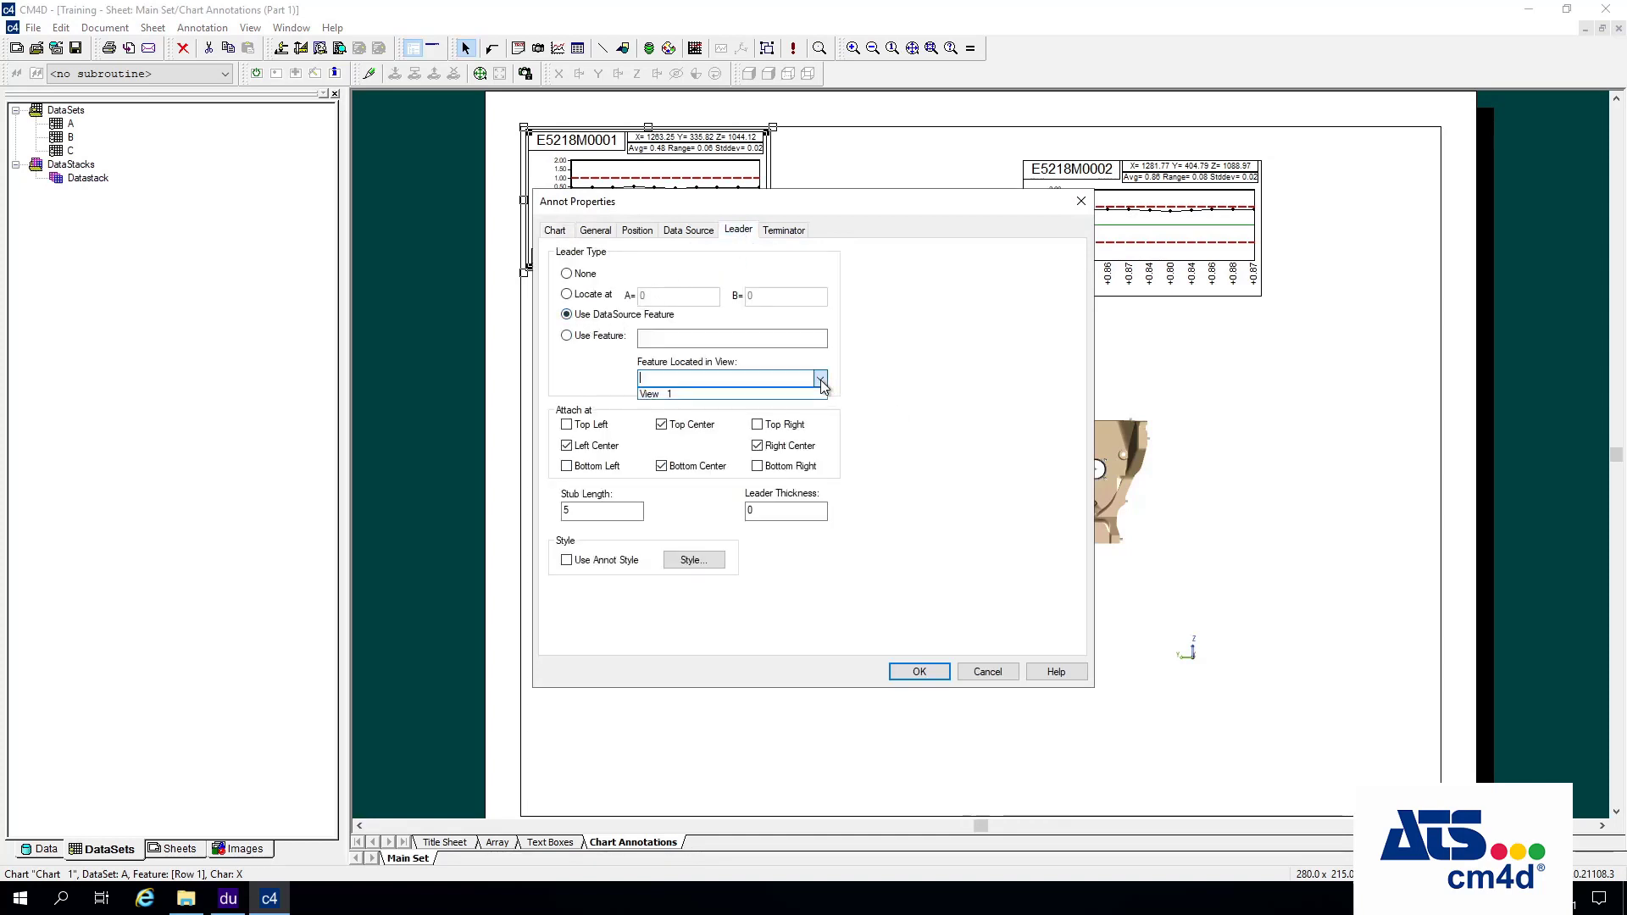
click(678, 395)
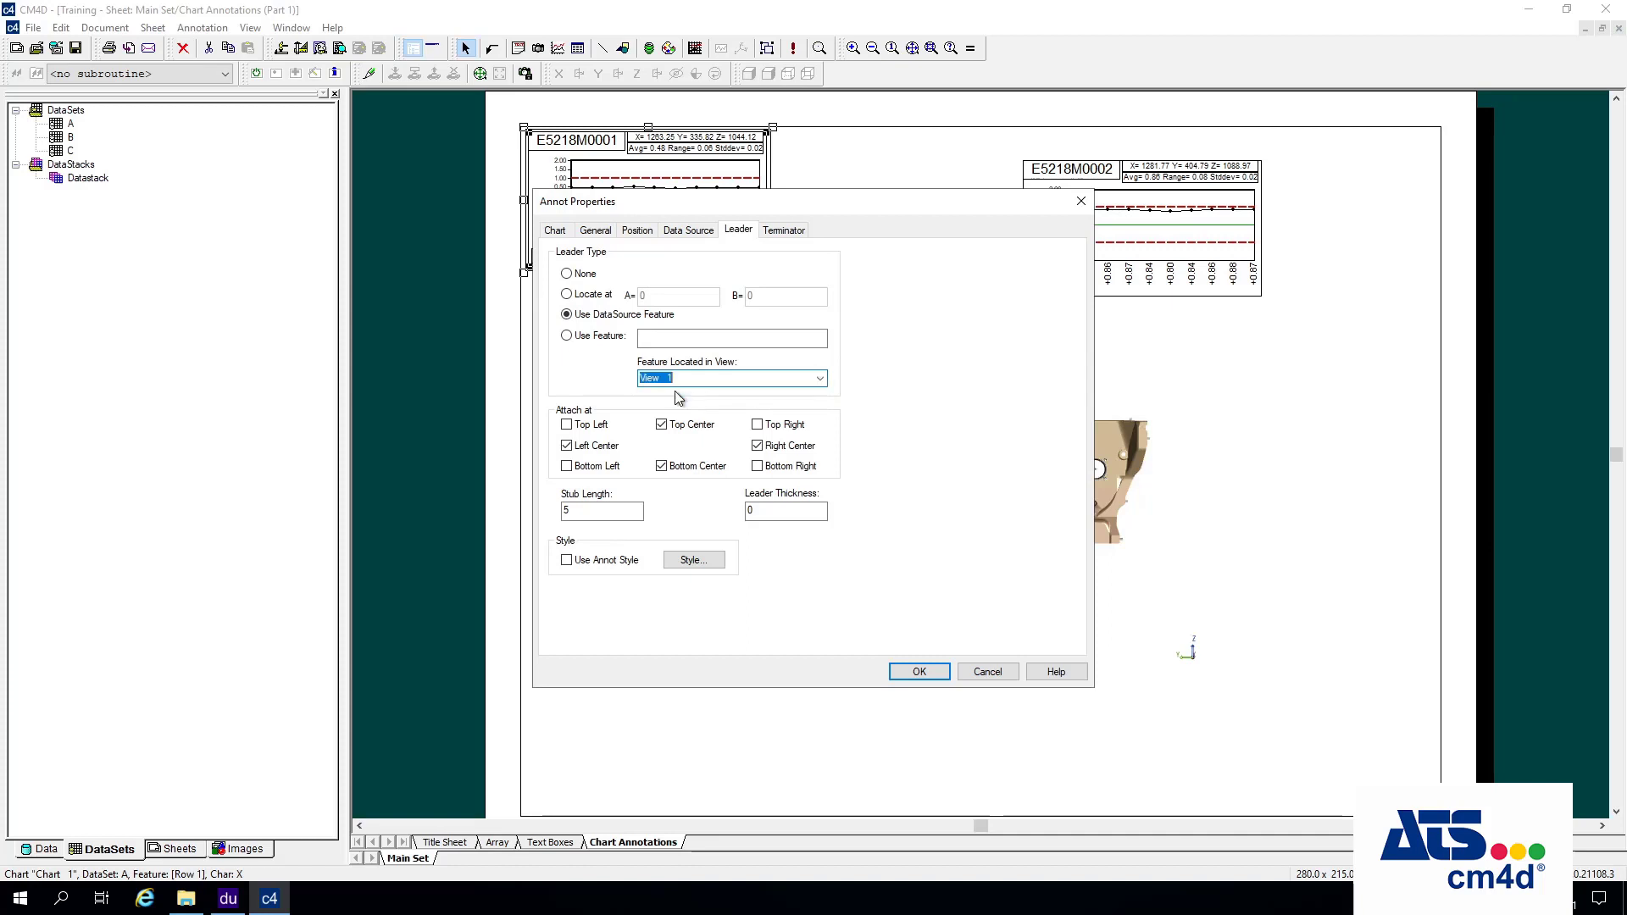
click(926, 675)
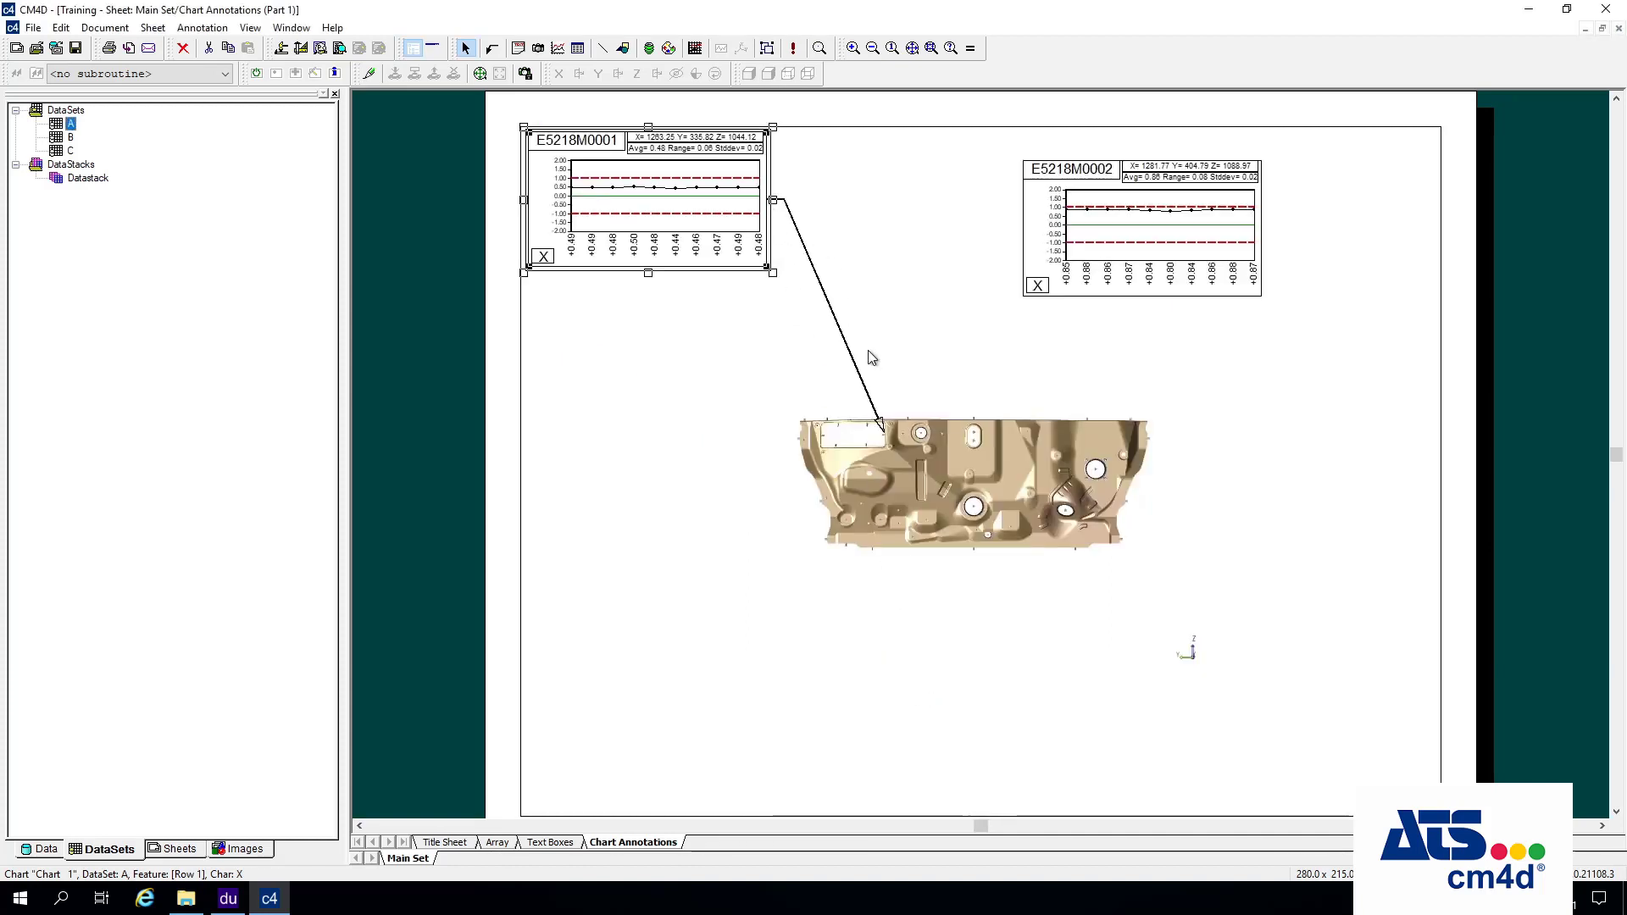
click(557, 500)
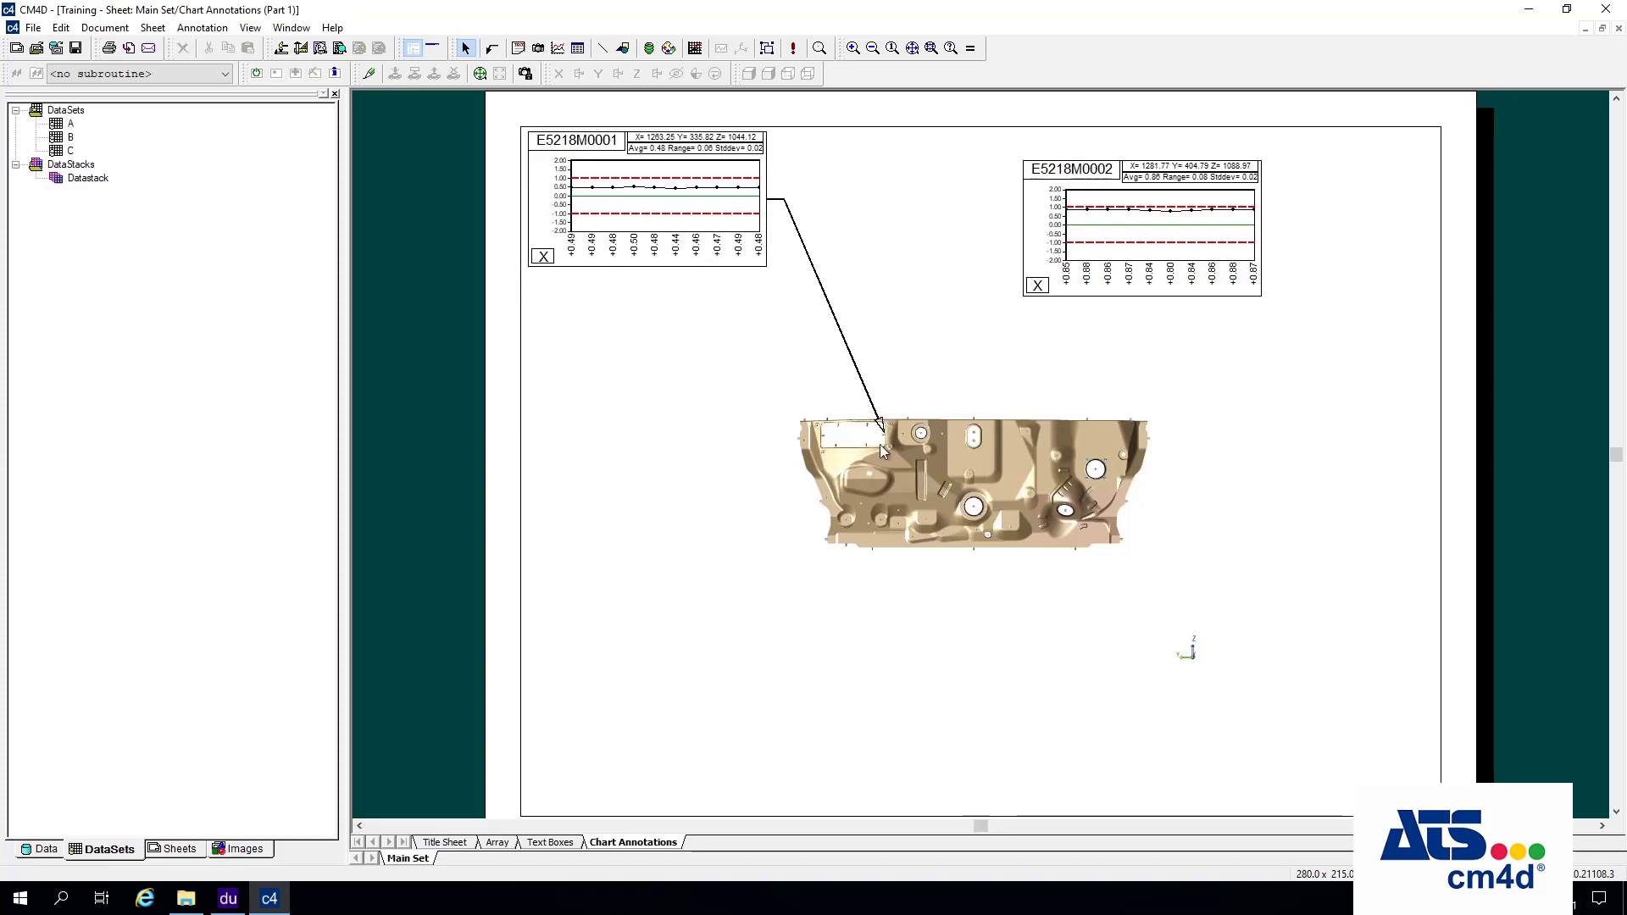